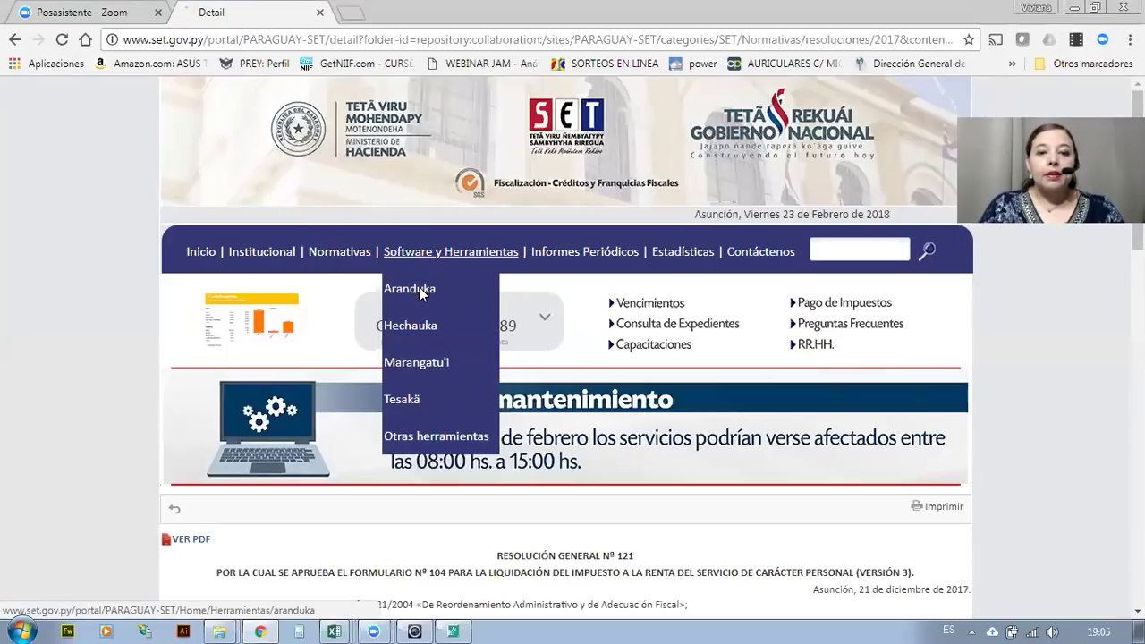
# Open the Aranduka page on the SET website and go to its Windows, Mac and Linux downloads.
pyautogui.click(422, 294)
pyautogui.scroll(-3, 374, 407)
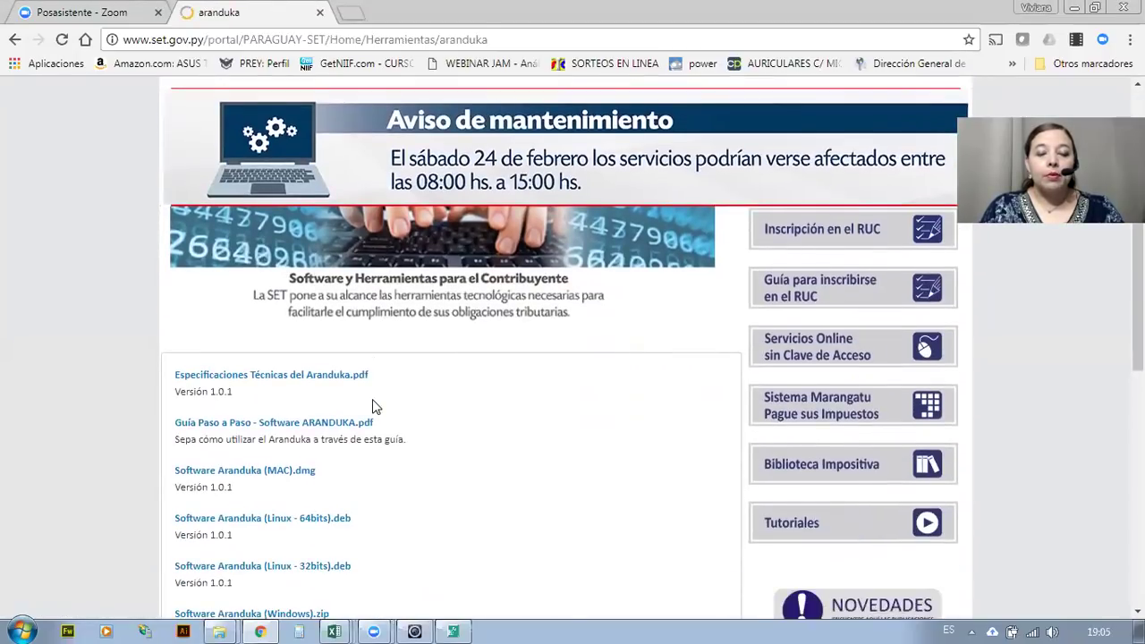
pyautogui.scroll(-2, 374, 407)
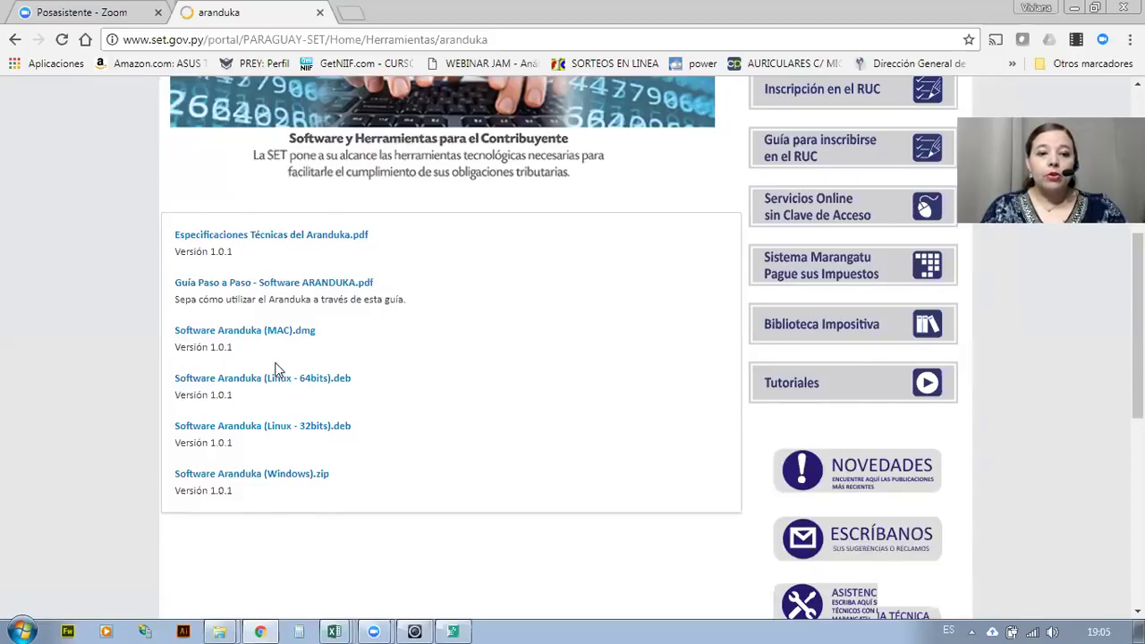
pyautogui.click(277, 333)
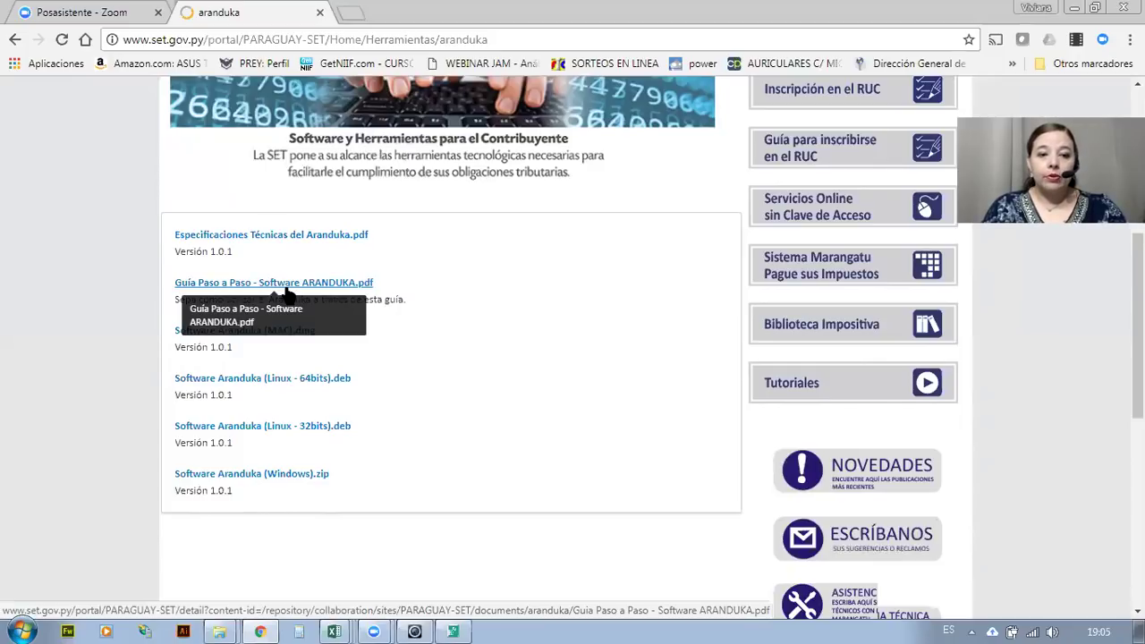
# Download Software Aranduka (Windows).zip from its detail page and open the downloaded archive.
pyautogui.click(270, 475)
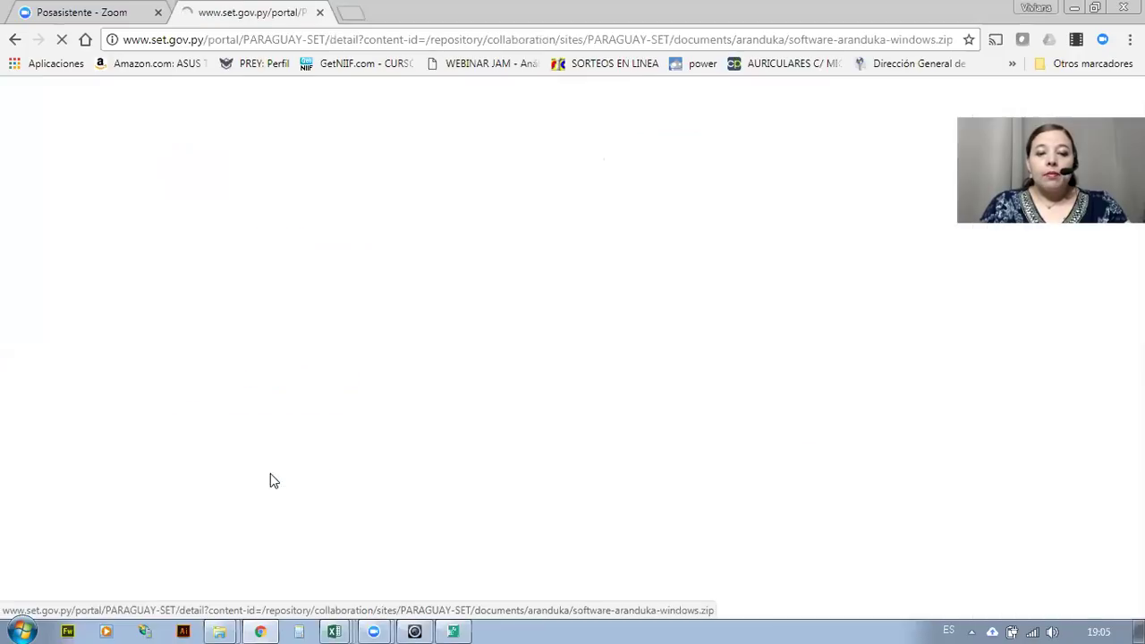
pyautogui.scroll(-1, 250, 488)
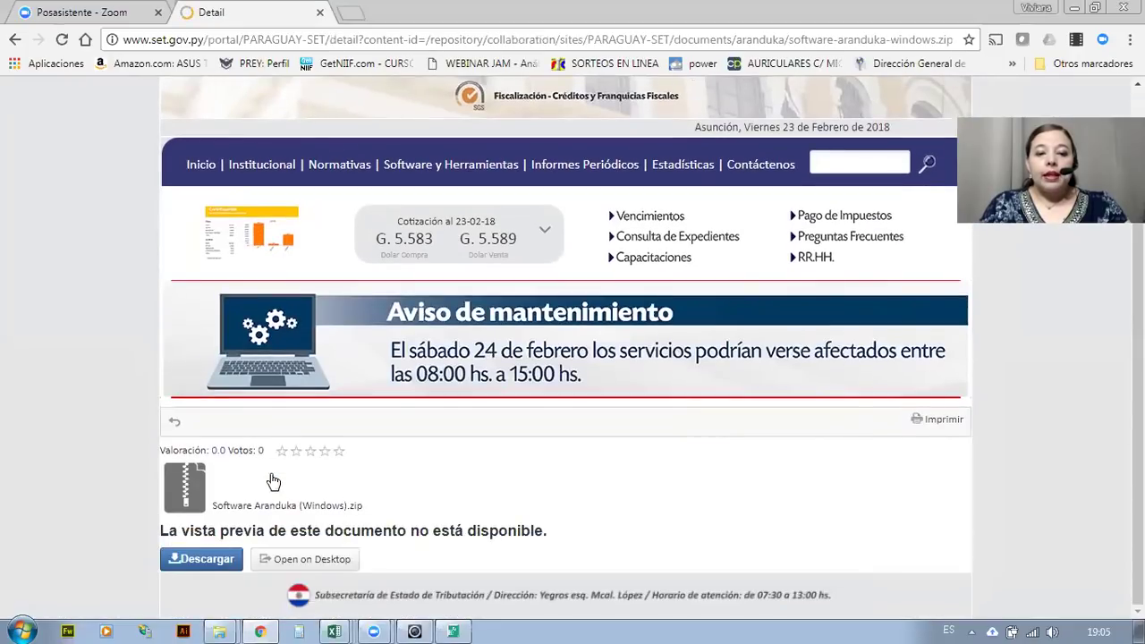
pyautogui.click(202, 562)
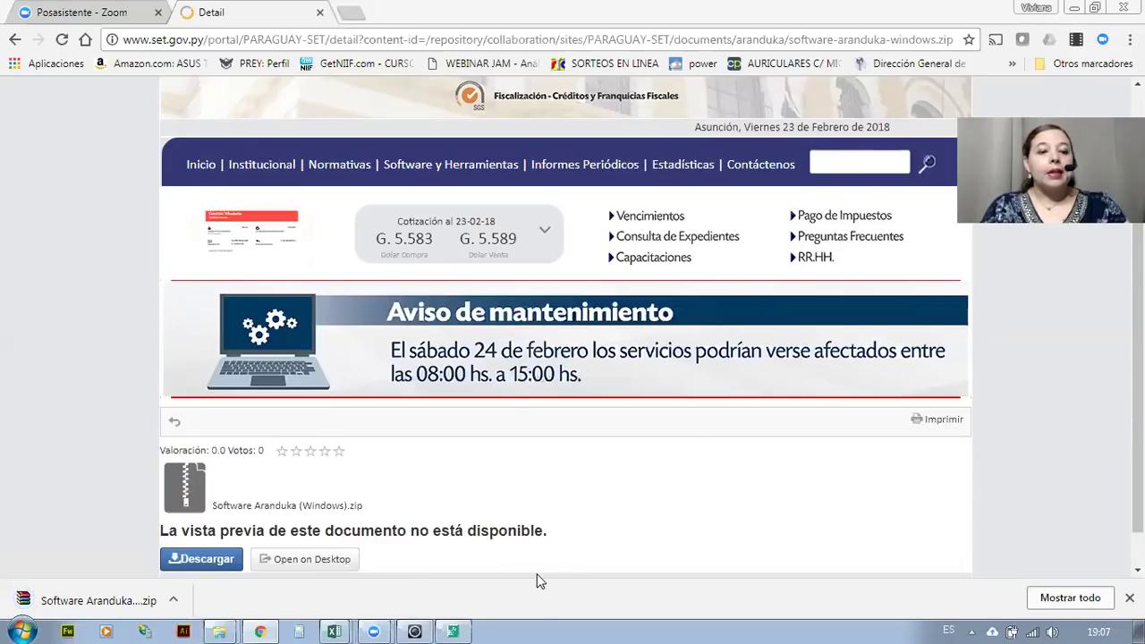
pyautogui.click(103, 605)
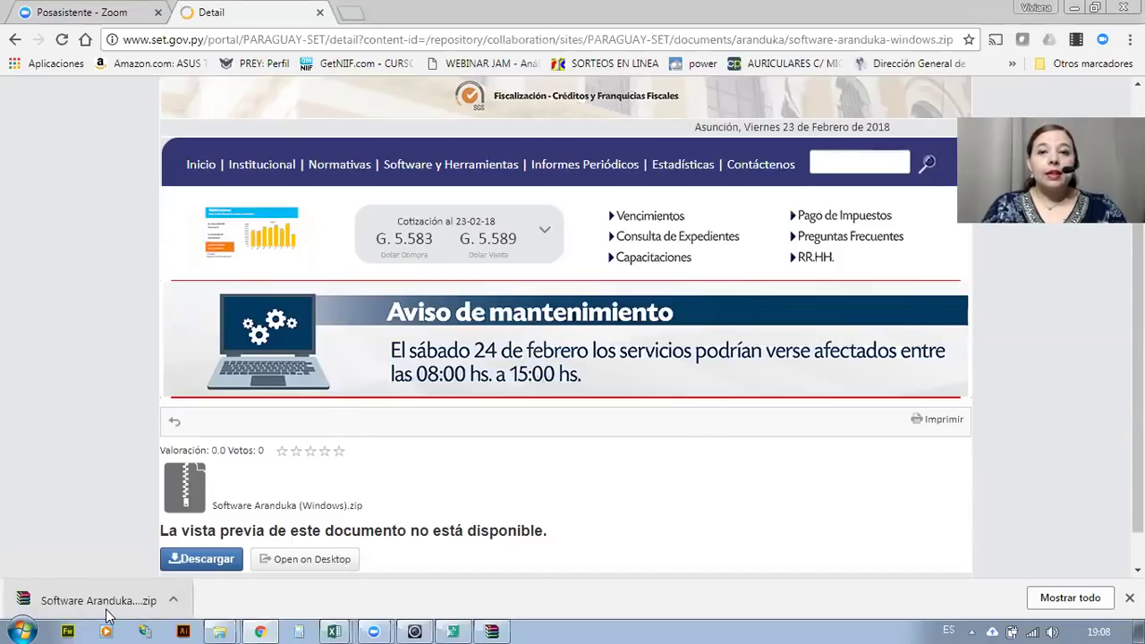
# Launch aranduka-1.0.1.exe from the zip in WinRAR, then cancel and quit the installer.
pyautogui.click(105, 604)
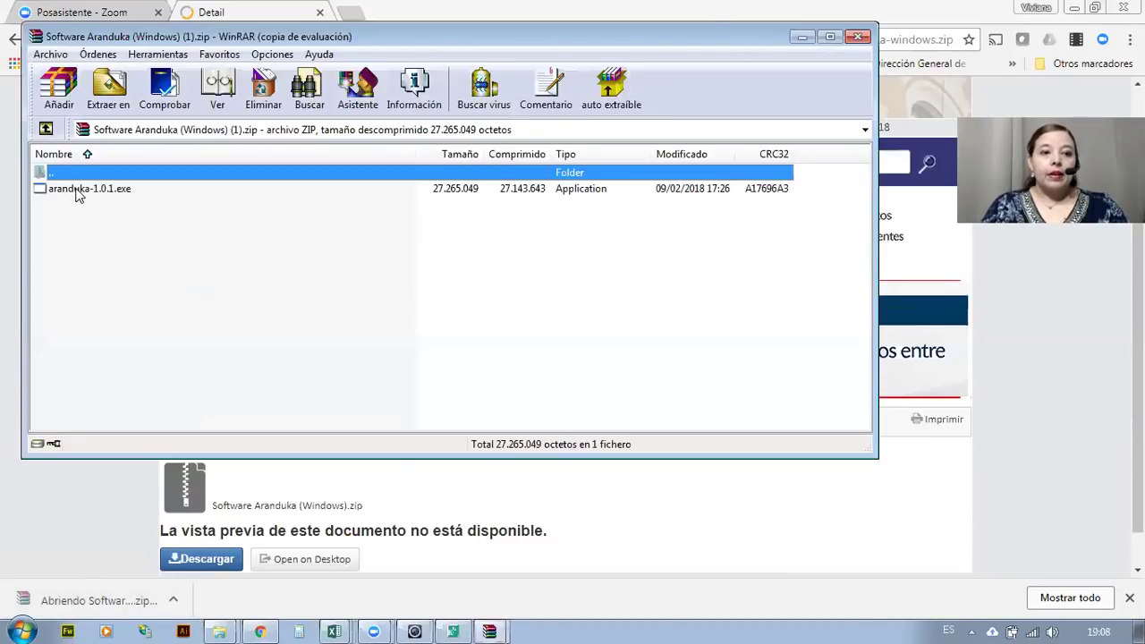
pyautogui.click(77, 189)
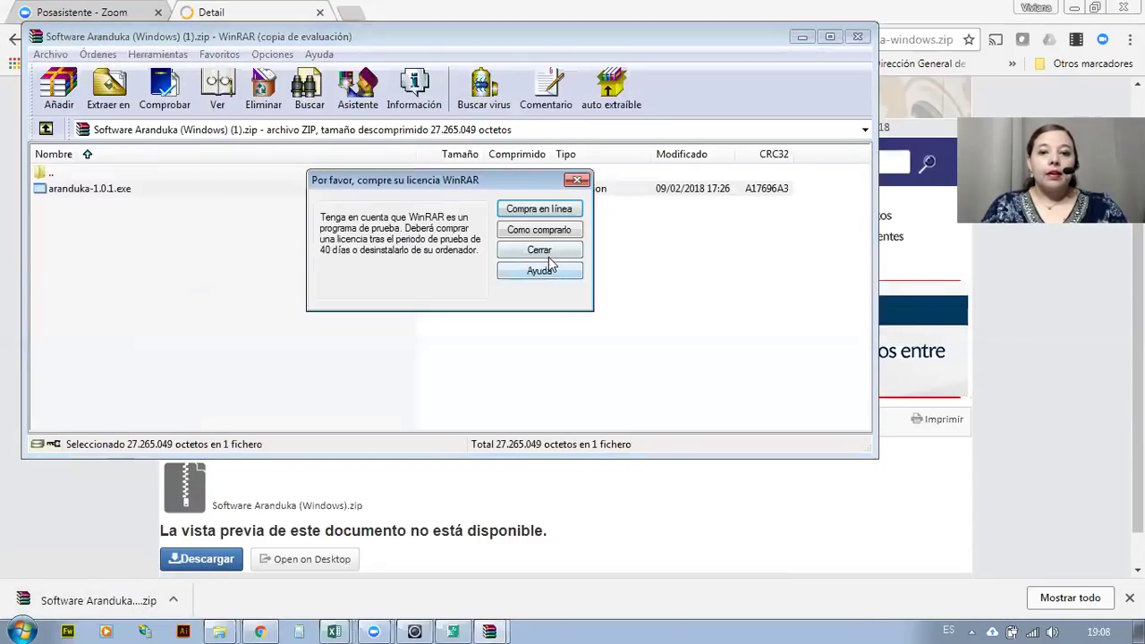
pyautogui.click(543, 252)
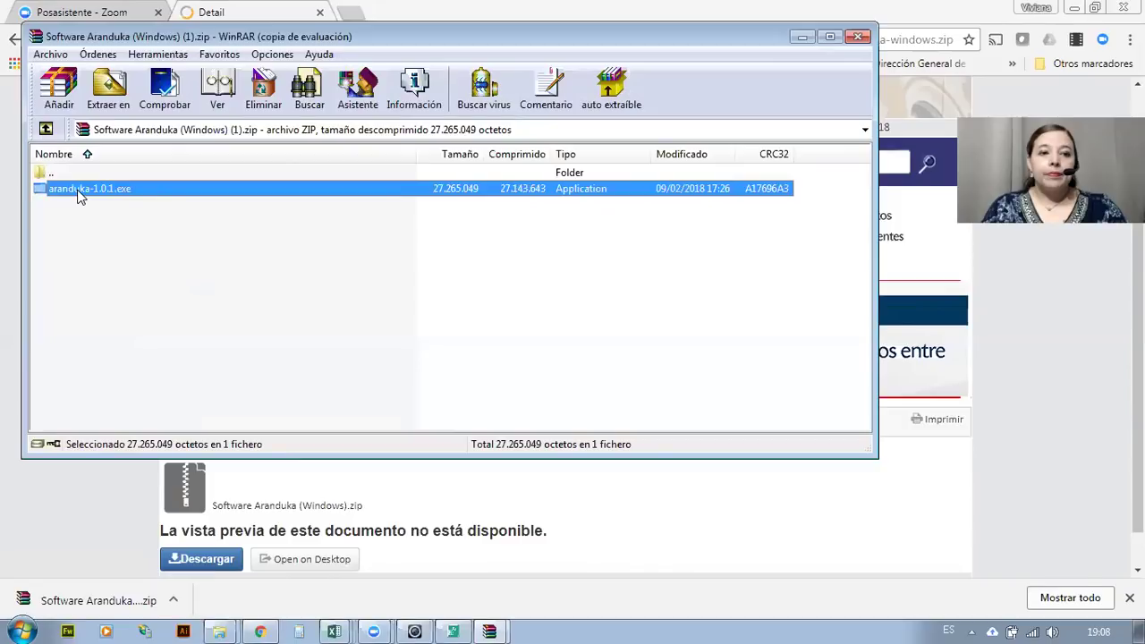
pyautogui.doubleClick(77, 191)
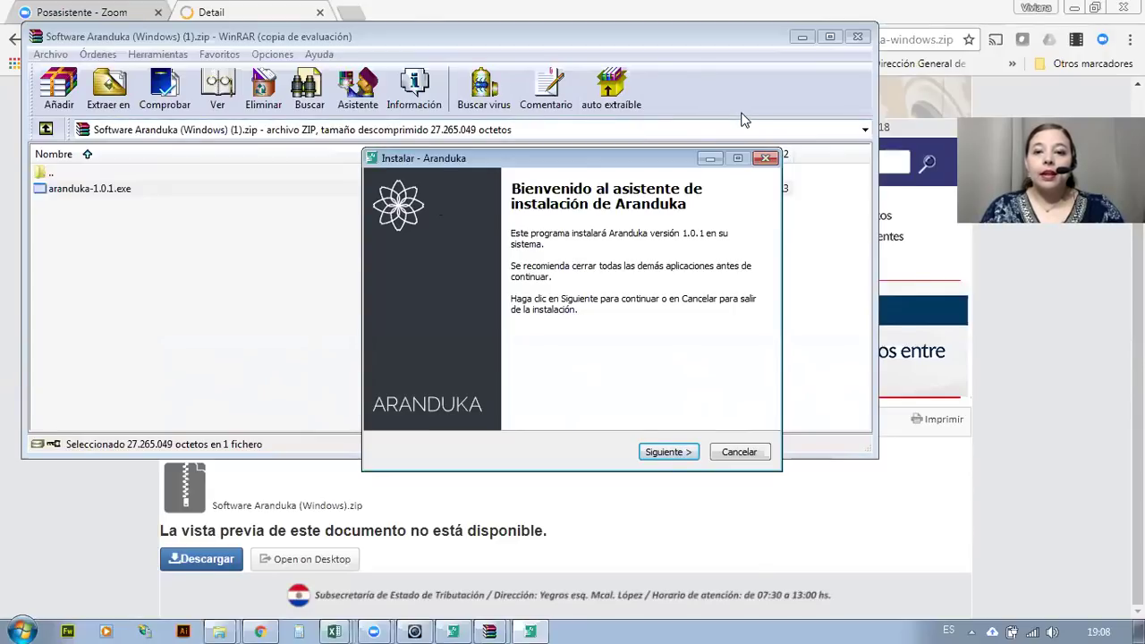
pyautogui.click(768, 158)
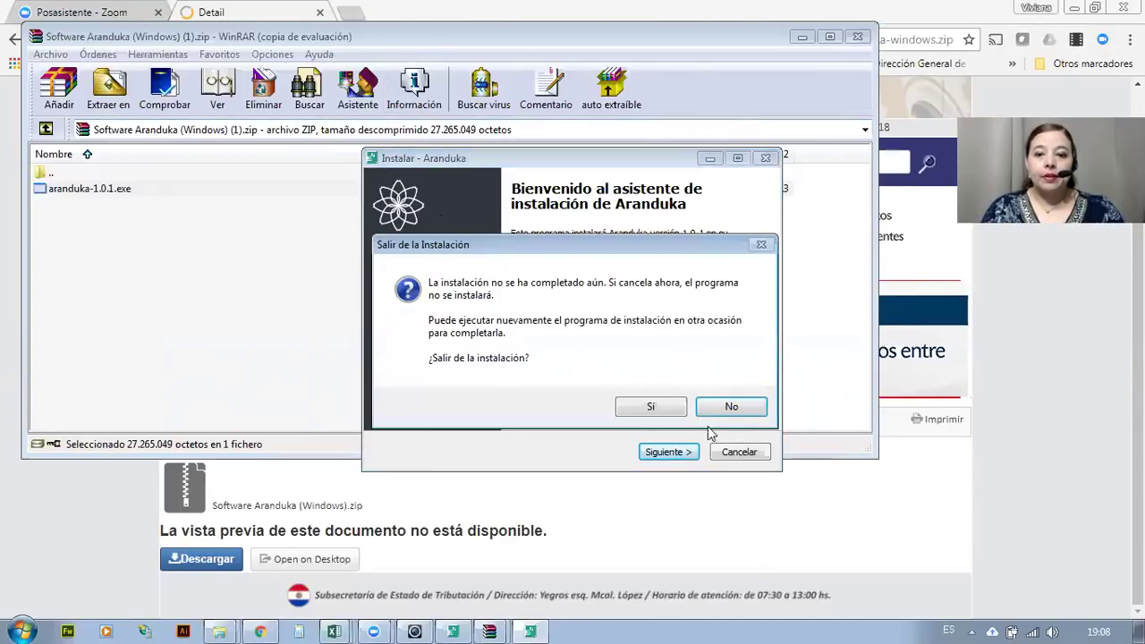
pyautogui.click(728, 407)
pyautogui.click(740, 452)
pyautogui.click(628, 413)
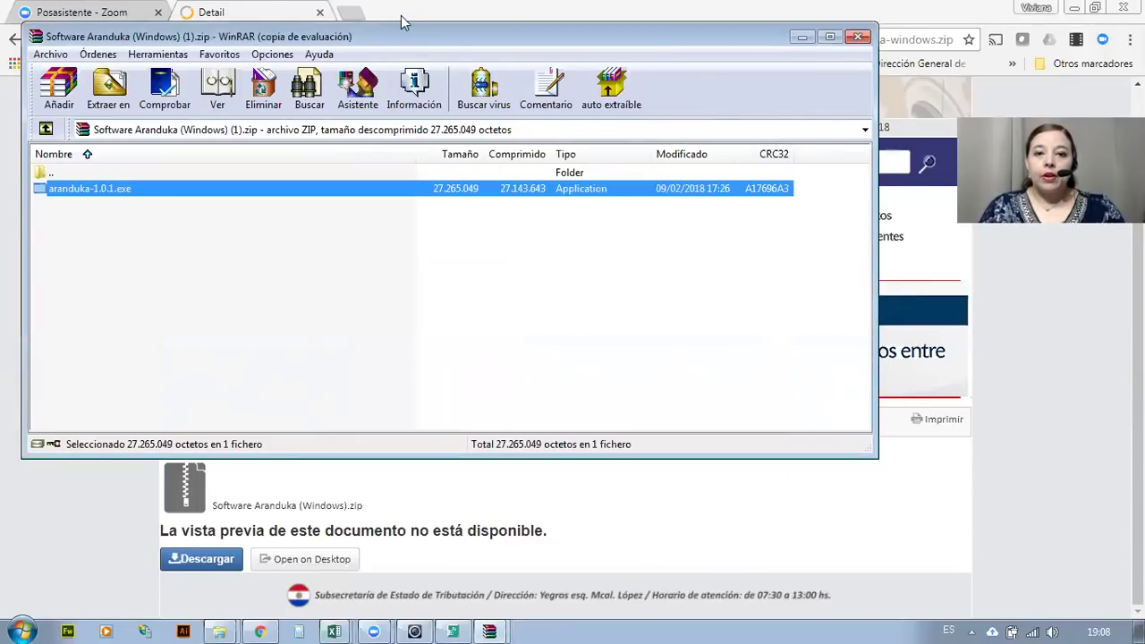
# Close the WinRAR archive windows and minimise the browser so Aranduka is showing.
pyautogui.moveTo(401, 35); pyautogui.dragTo(353, 116)
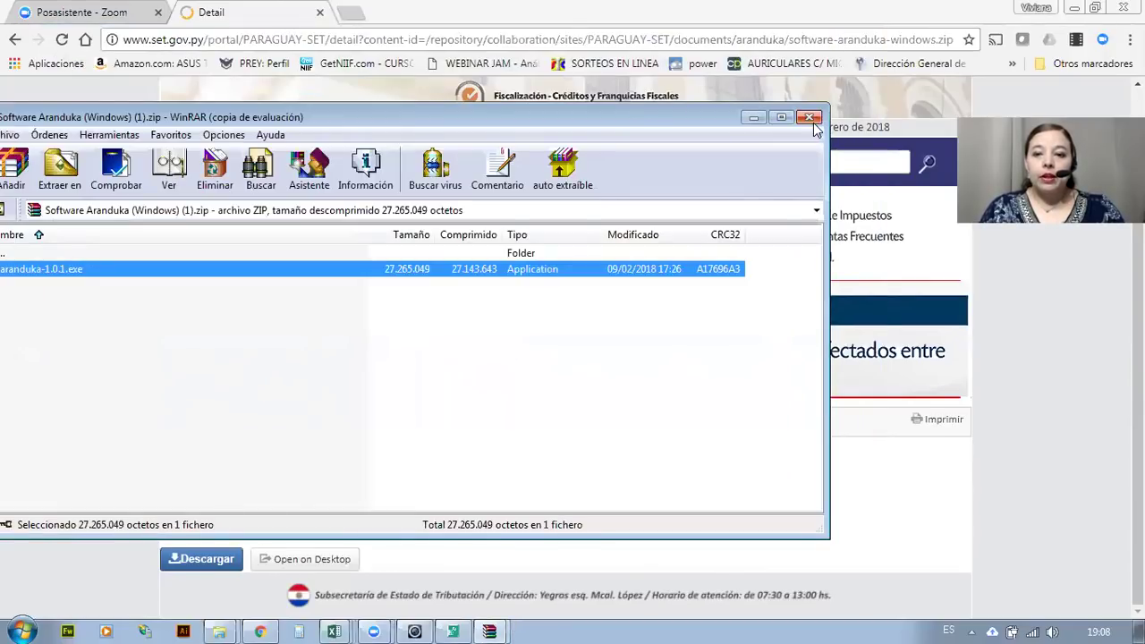
pyautogui.click(810, 117)
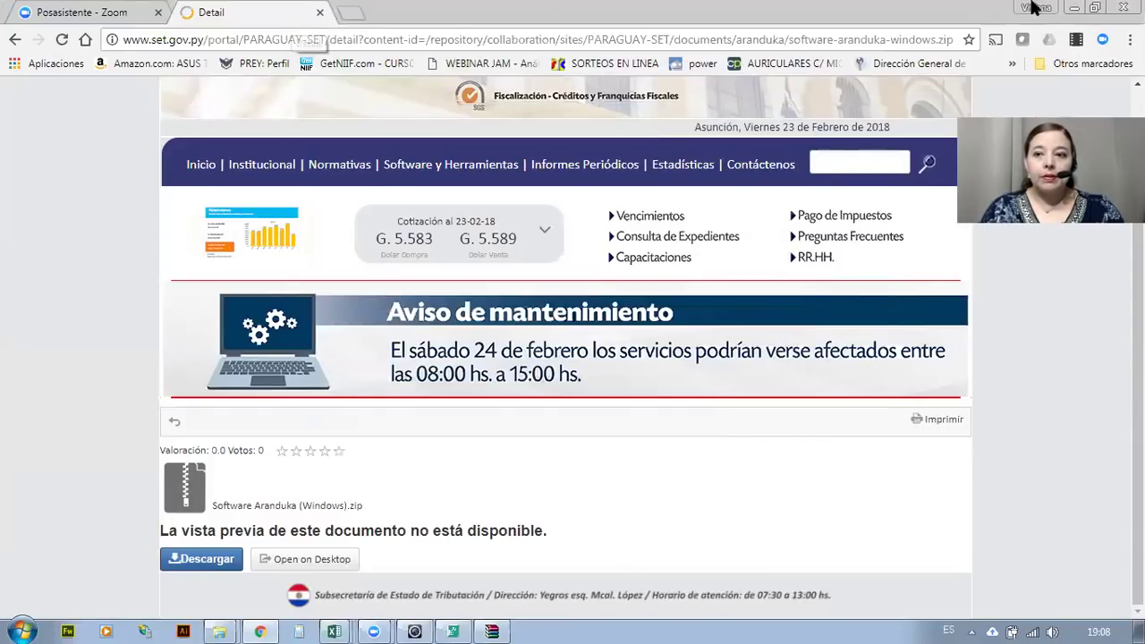
pyautogui.click(1074, 7)
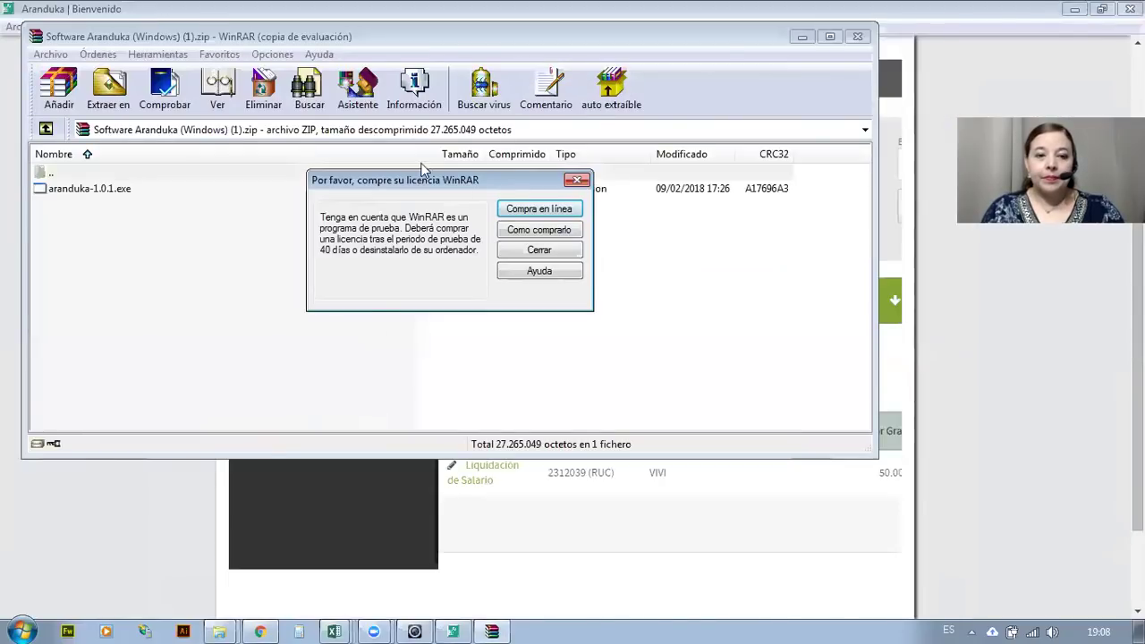
pyautogui.click(519, 251)
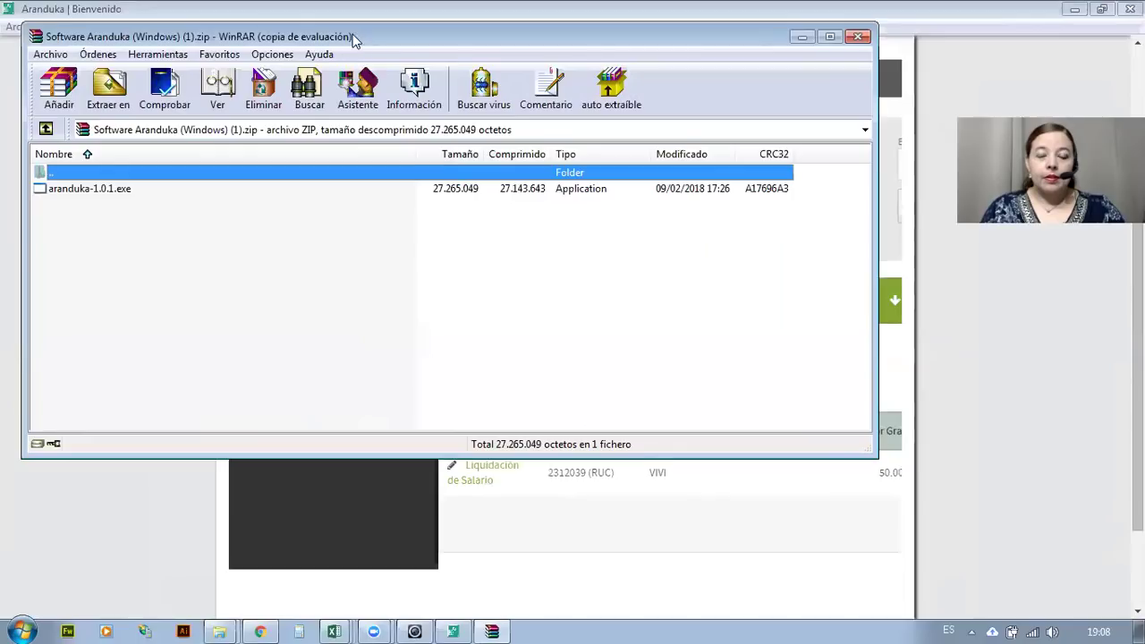
pyautogui.moveTo(356, 38); pyautogui.dragTo(358, 143)
pyautogui.click(861, 143)
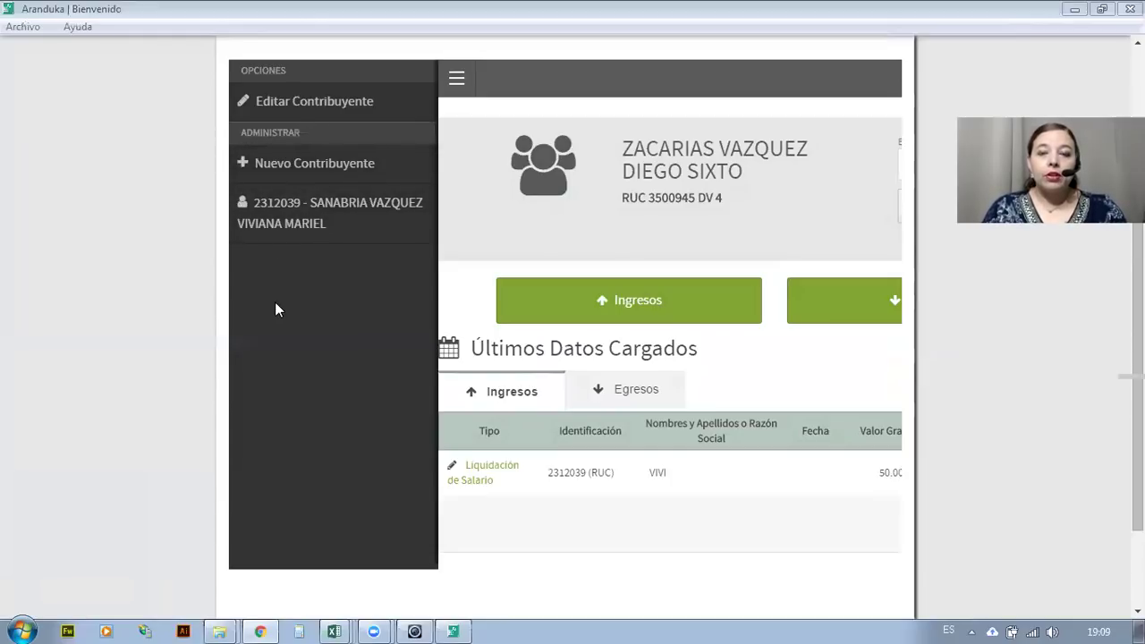
# Enter the taxpayer's RUC and check digit under Nuevo Contribuyente, look it up, and acknowledge the already-registered warning.
pyautogui.click(274, 169)
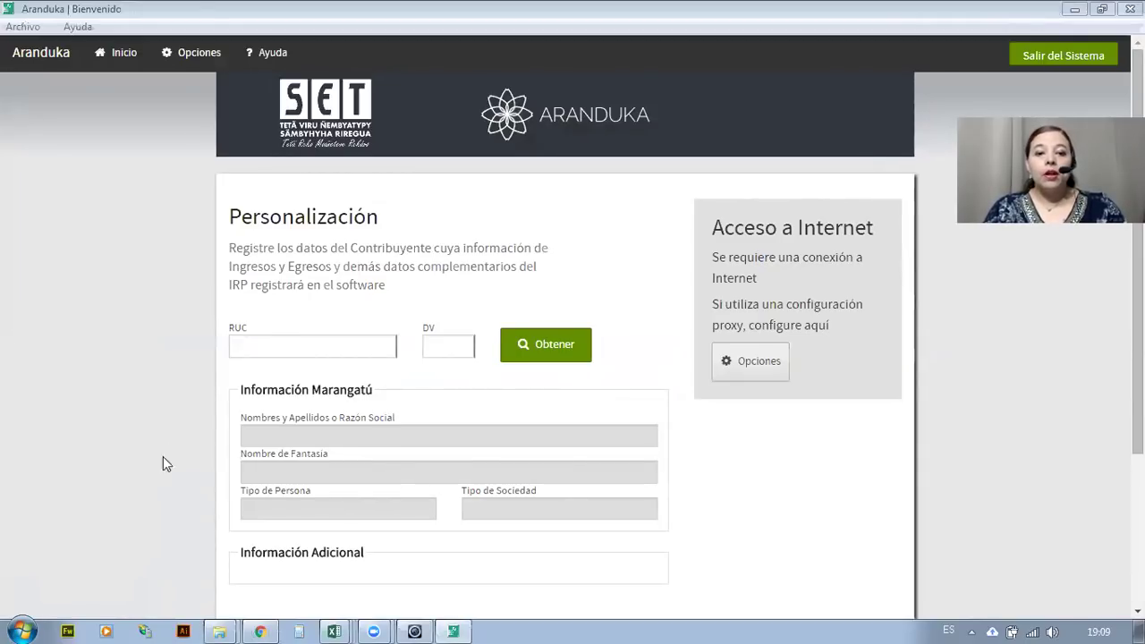
pyautogui.scroll(-3, 346, 466)
pyautogui.scroll(3, 347, 467)
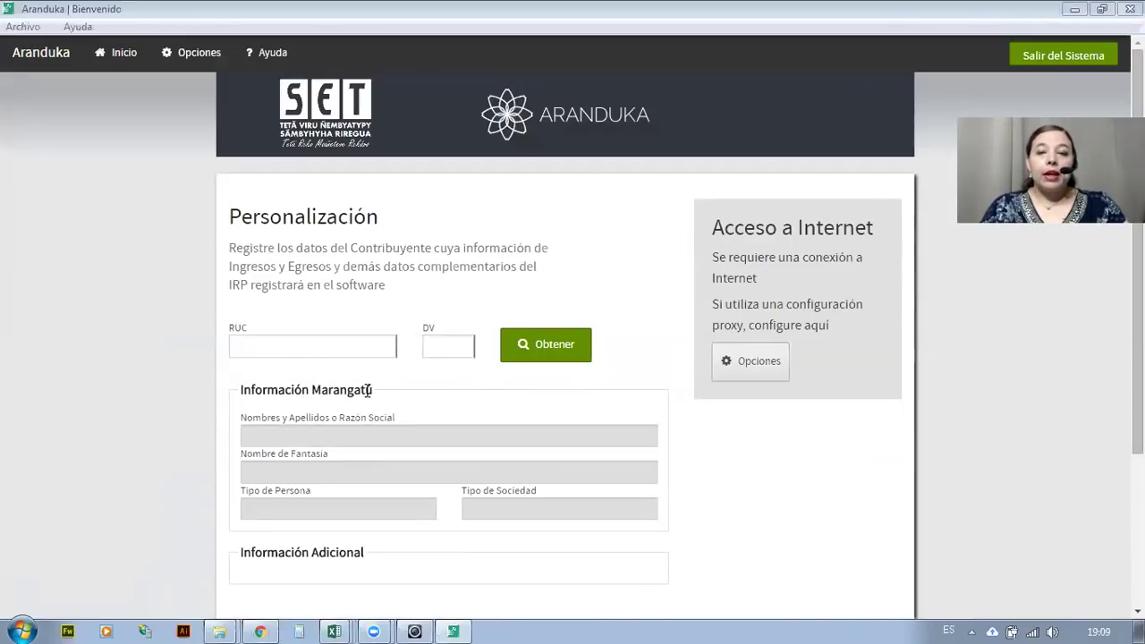
pyautogui.click(296, 346)
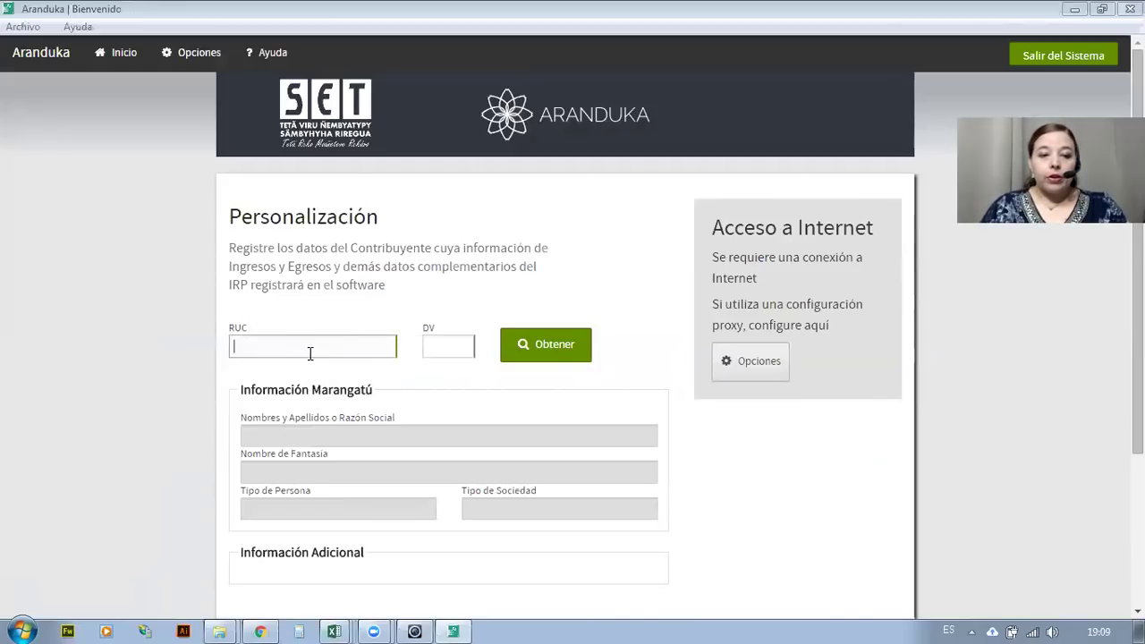
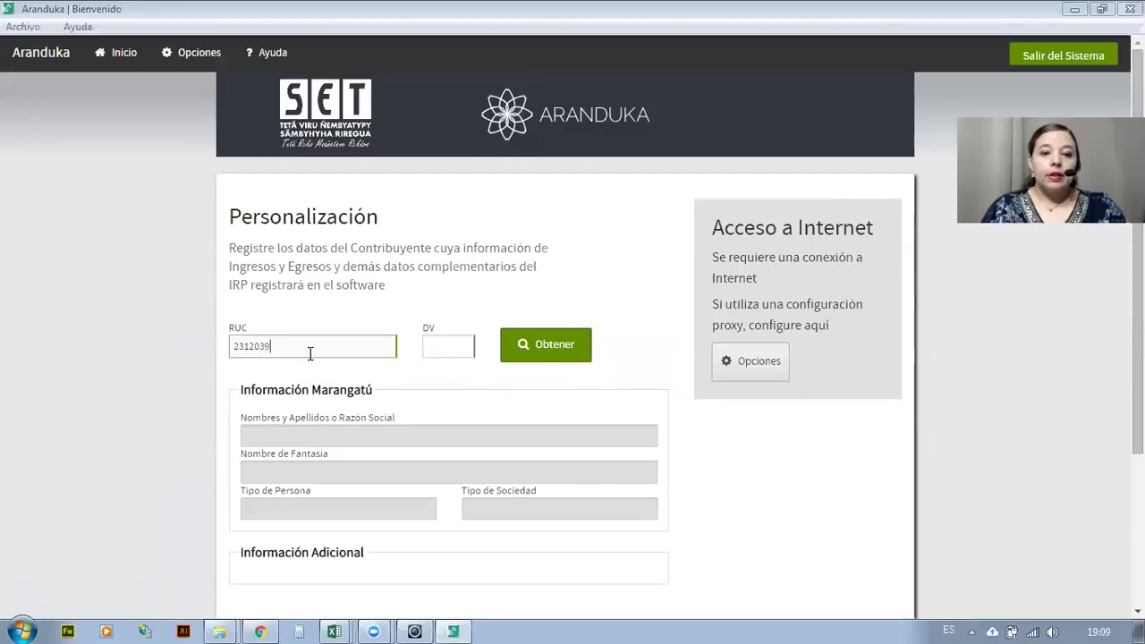
pyautogui.click(436, 351)
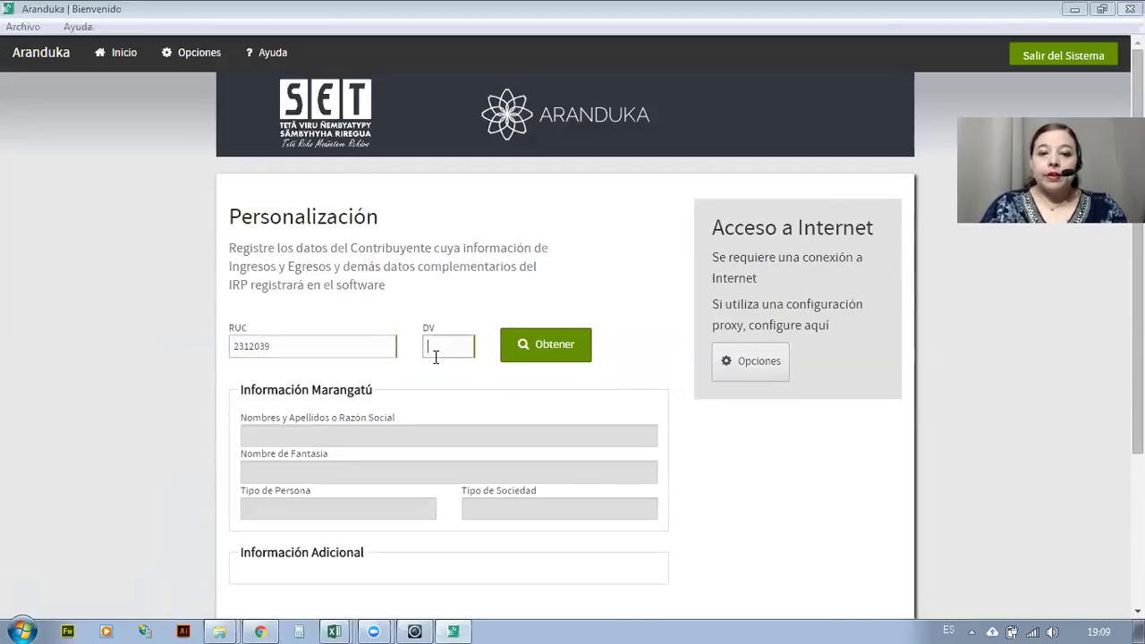
pyautogui.write('8')
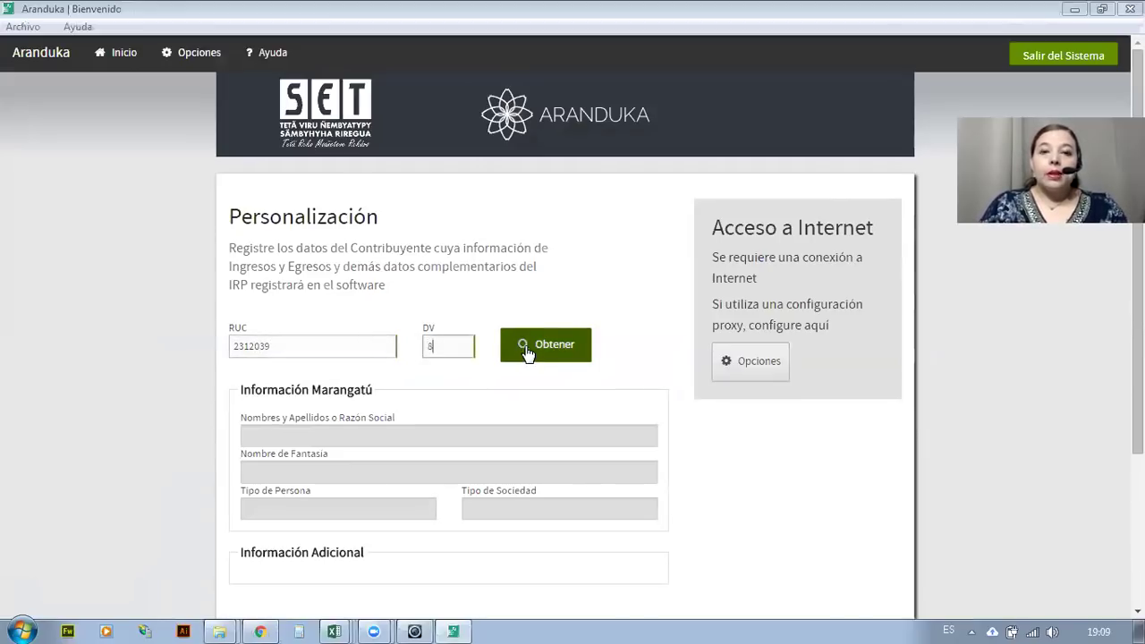
pyautogui.click(527, 350)
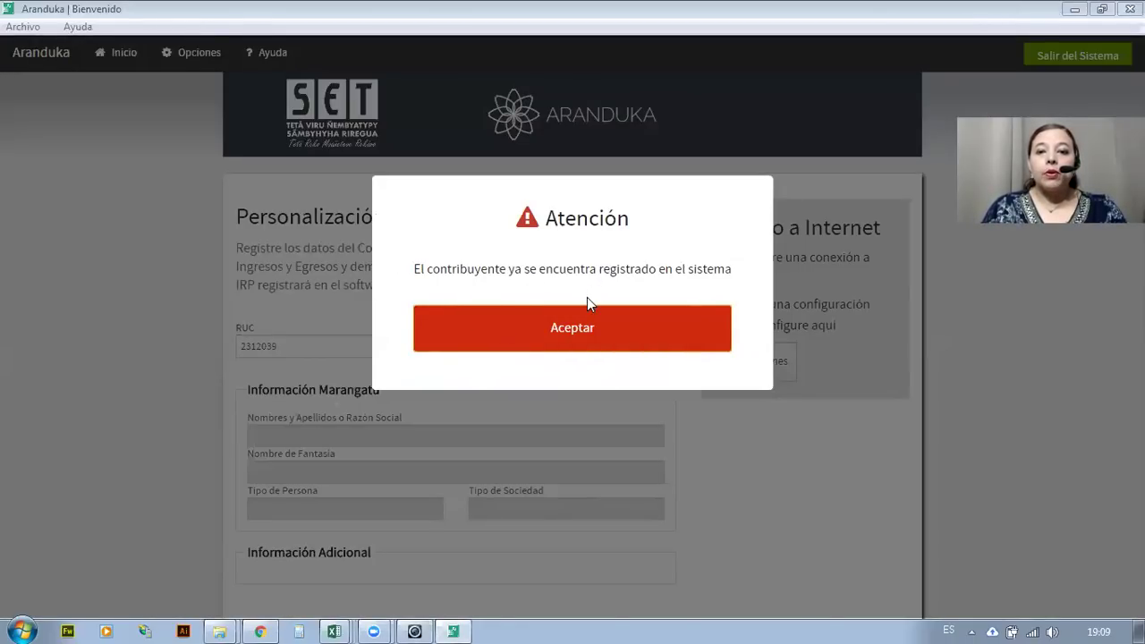
pyautogui.click(555, 332)
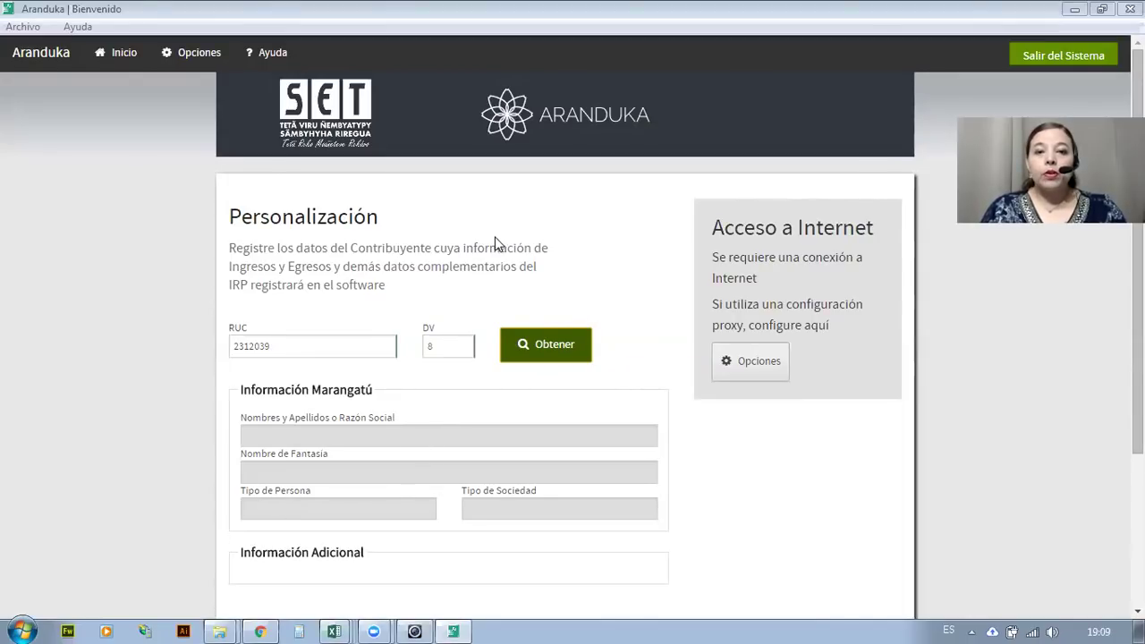
# Switch to the other registered taxpayer's 2018 dashboard, then reopen the sidebar for Nuevo Contribuyente.
pyautogui.click(119, 55)
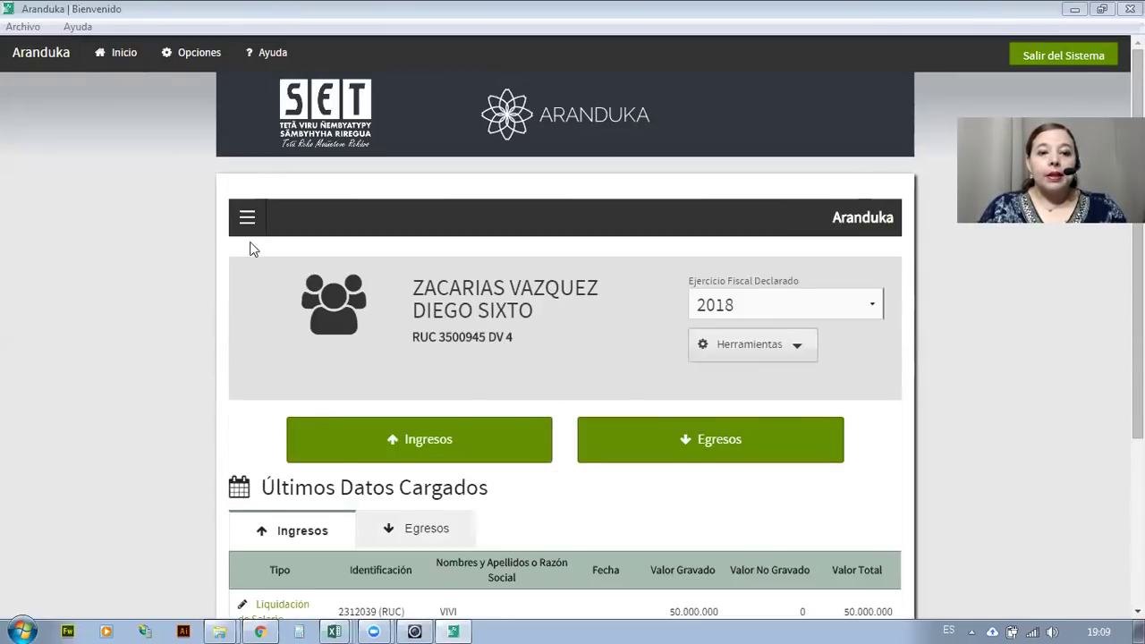
pyautogui.click(247, 217)
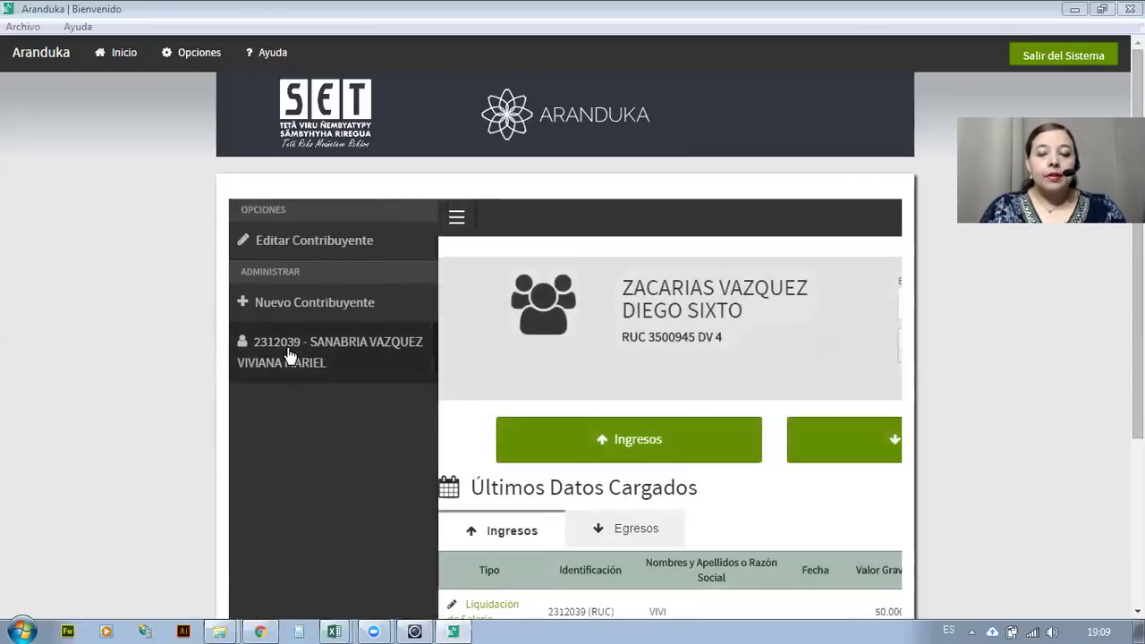
pyautogui.click(291, 355)
pyautogui.scroll(-2, 327, 384)
pyautogui.scroll(2, 337, 409)
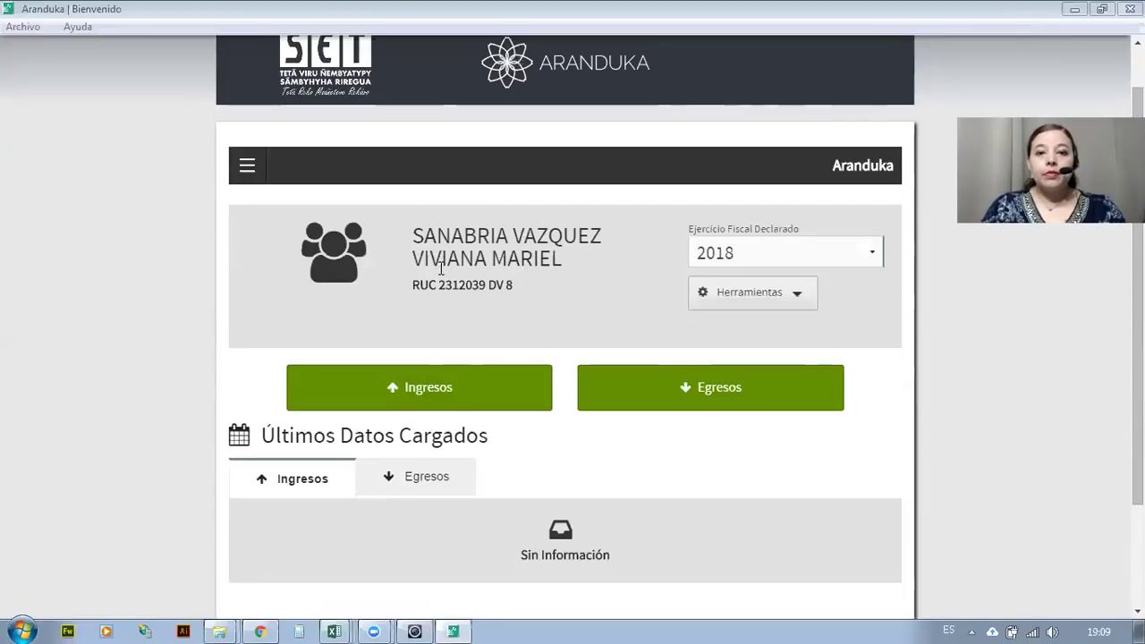
pyautogui.click(247, 165)
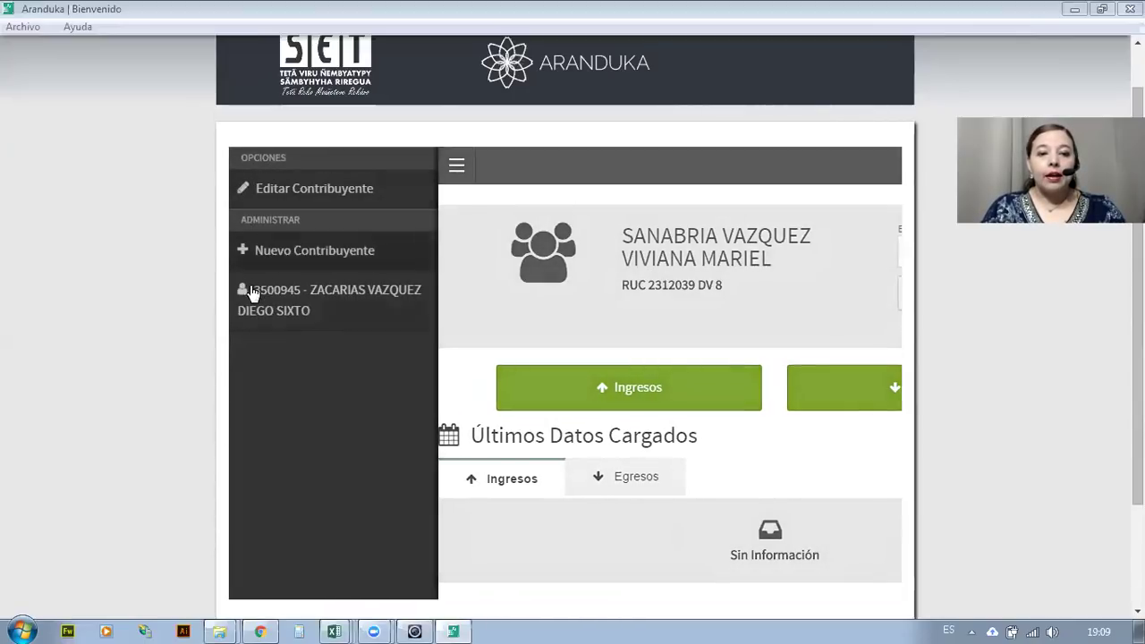
pyautogui.click(284, 252)
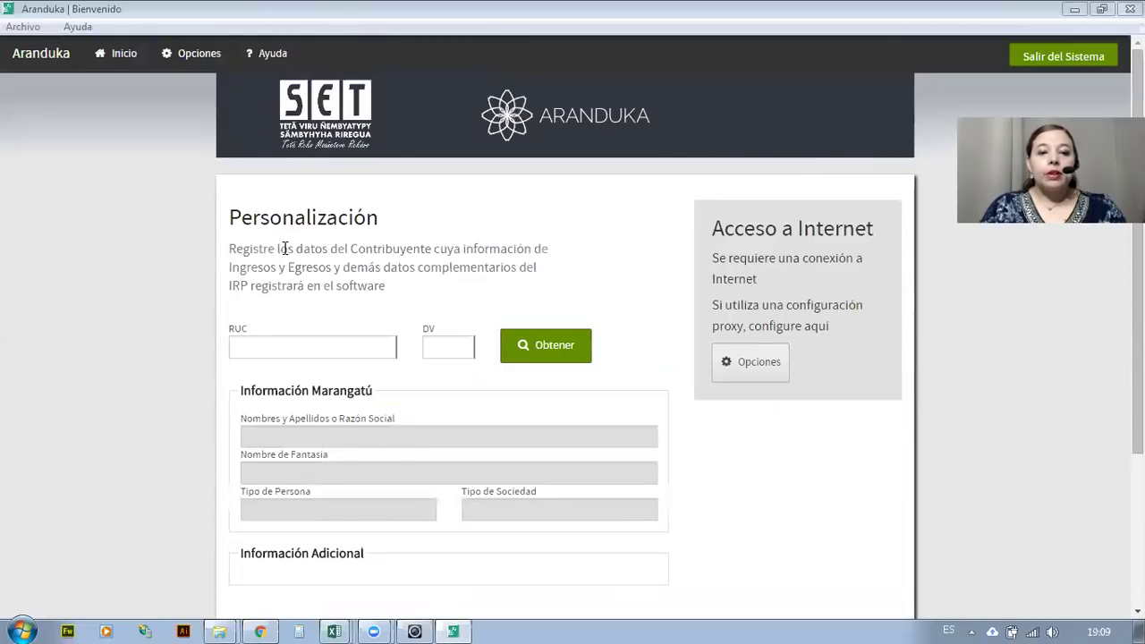
pyautogui.scroll(-3, 309, 264)
pyautogui.scroll(3, 312, 270)
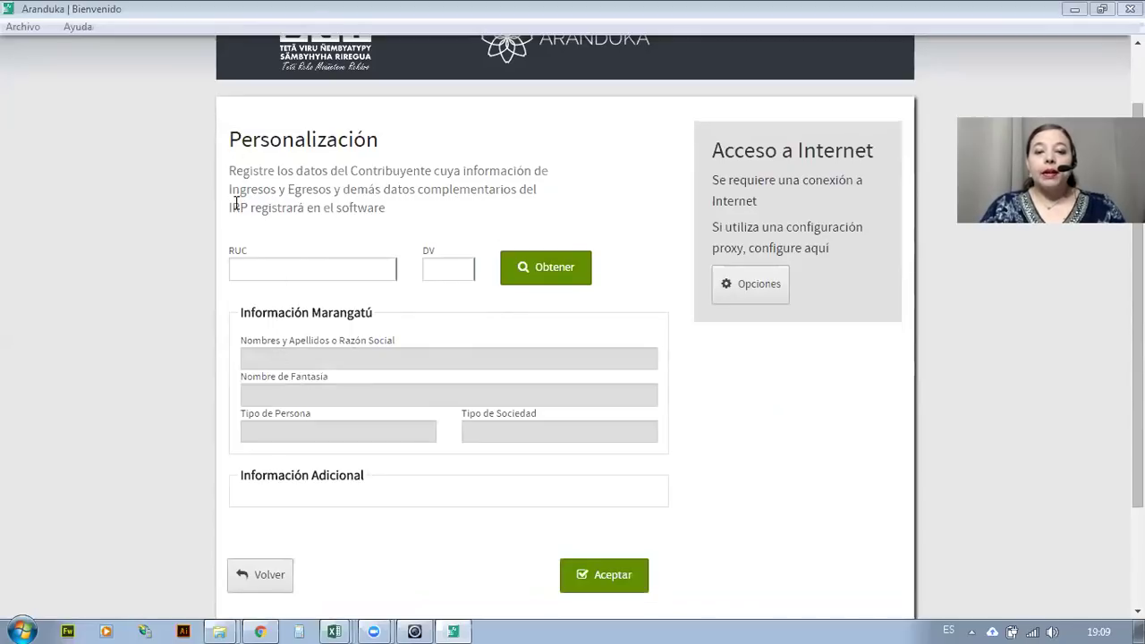
pyautogui.scroll(-3, 298, 331)
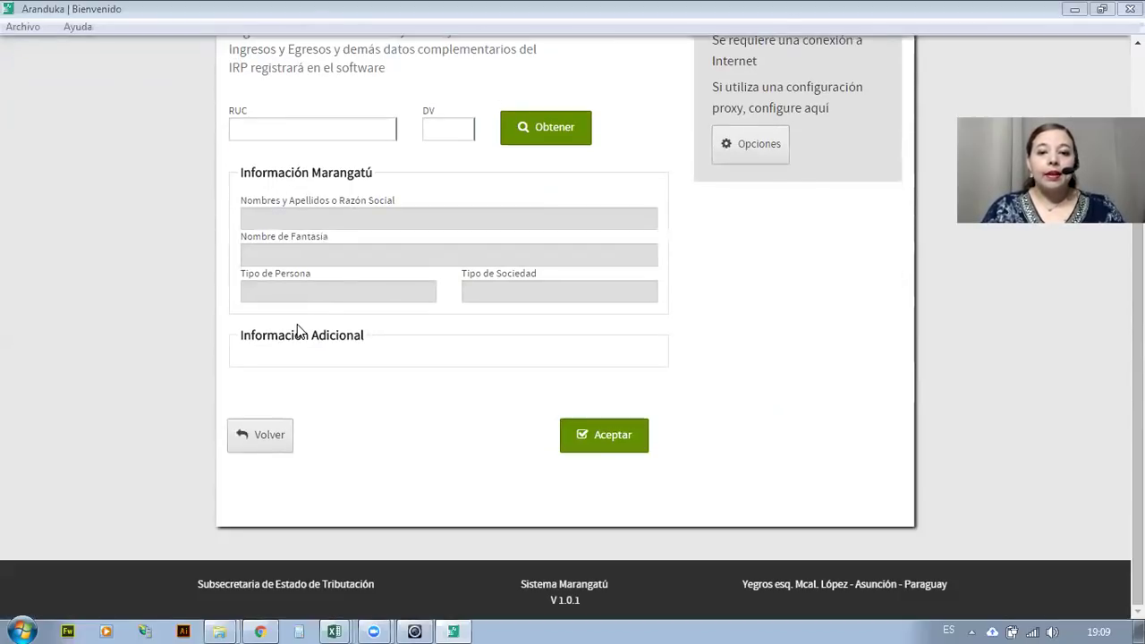
pyautogui.scroll(3, 298, 331)
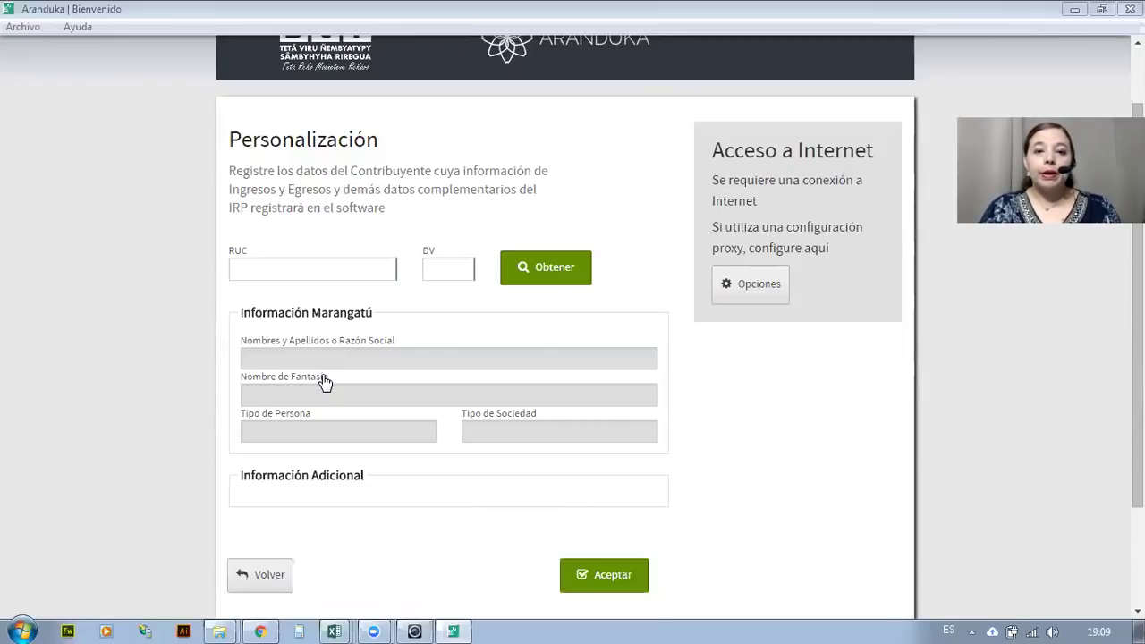
pyautogui.scroll(2, 242, 224)
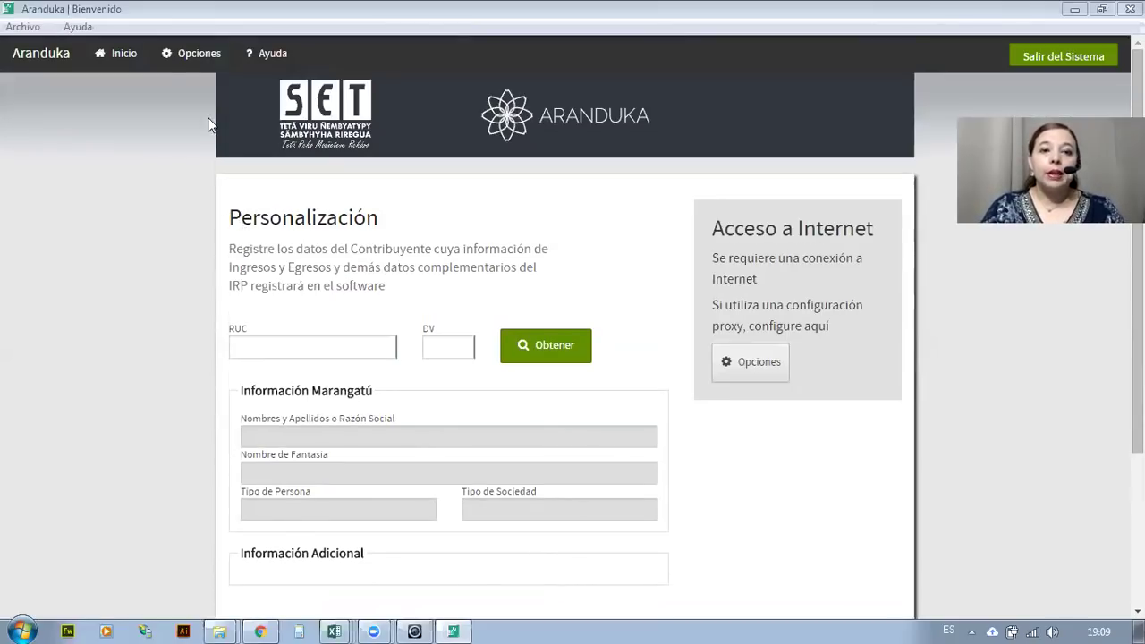
# Leave the new-taxpayer form blank and go back to the 2018 dashboard via Inicio.
pyautogui.click(128, 54)
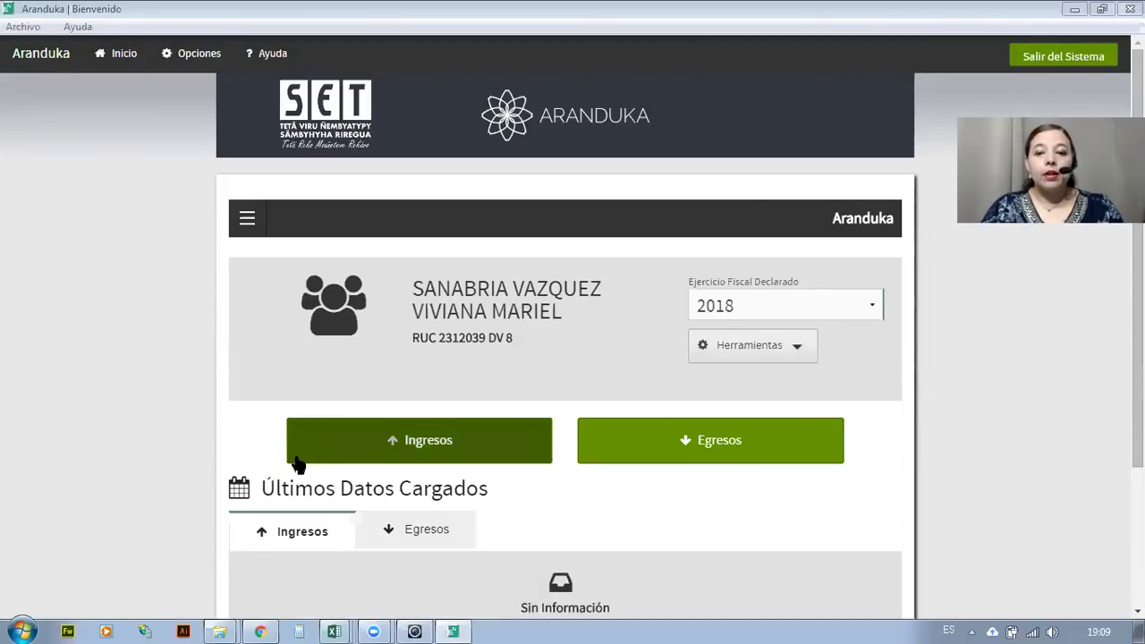
pyautogui.scroll(-2, 296, 453)
pyautogui.scroll(2, 293, 456)
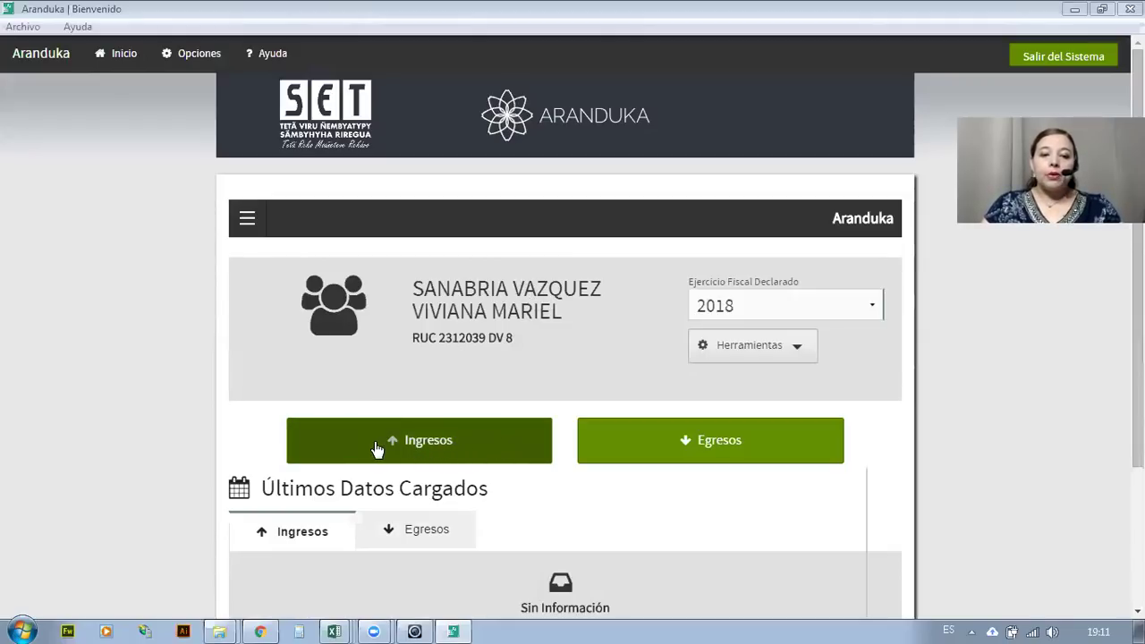
pyautogui.click(729, 452)
pyautogui.click(790, 309)
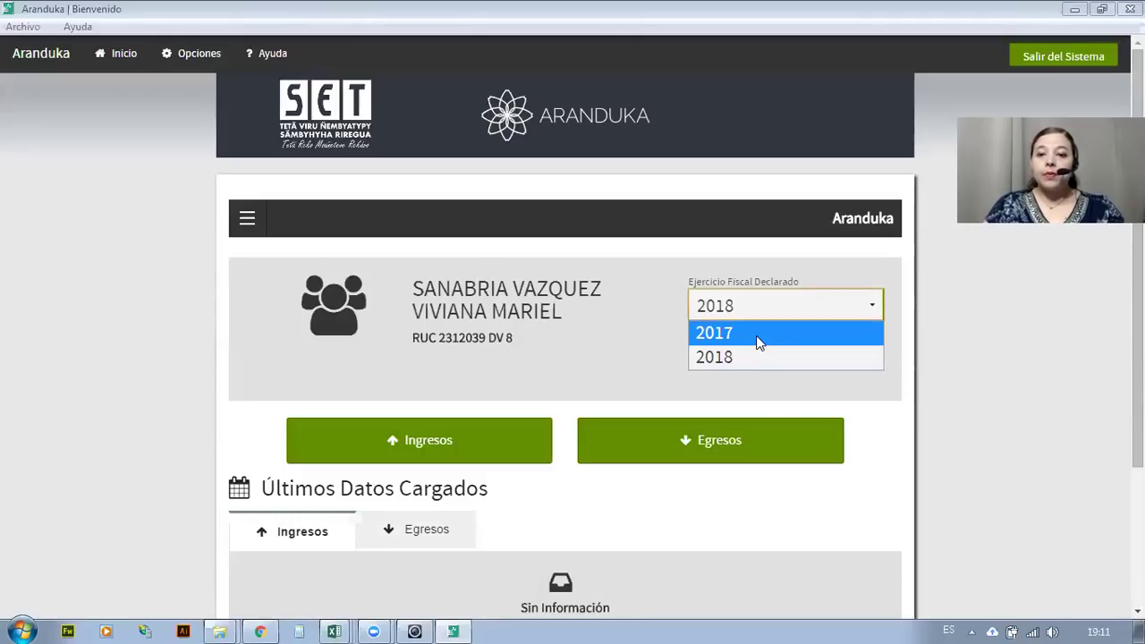
pyautogui.click(729, 357)
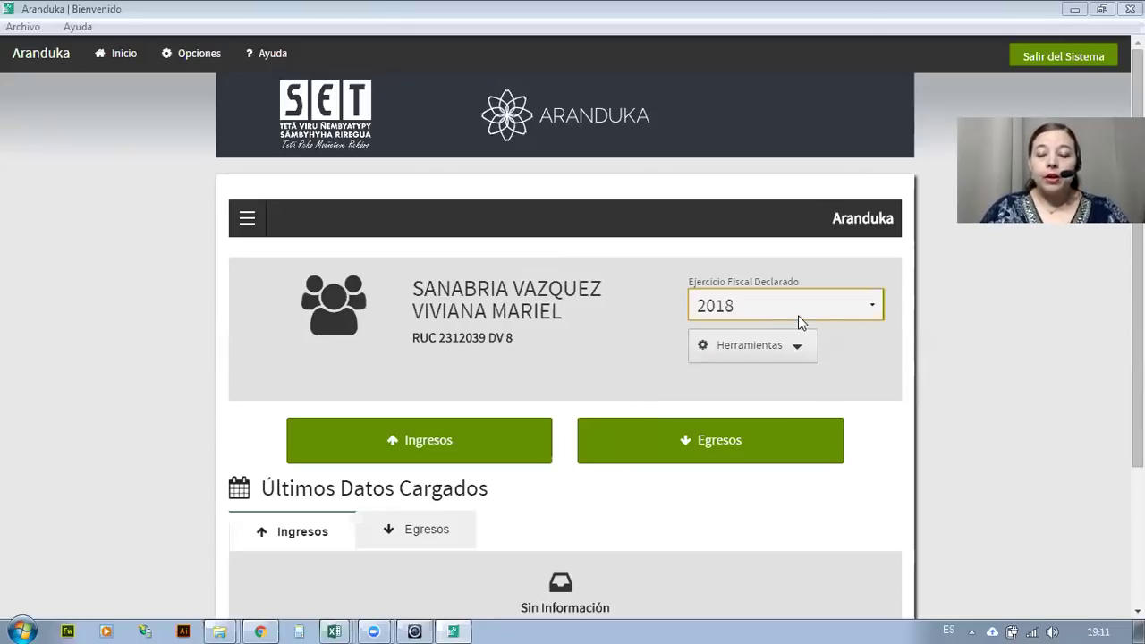
pyautogui.click(823, 303)
# Keep fiscal year 2018 and open Herramientas > Registro de Familiares.
pyautogui.click(792, 358)
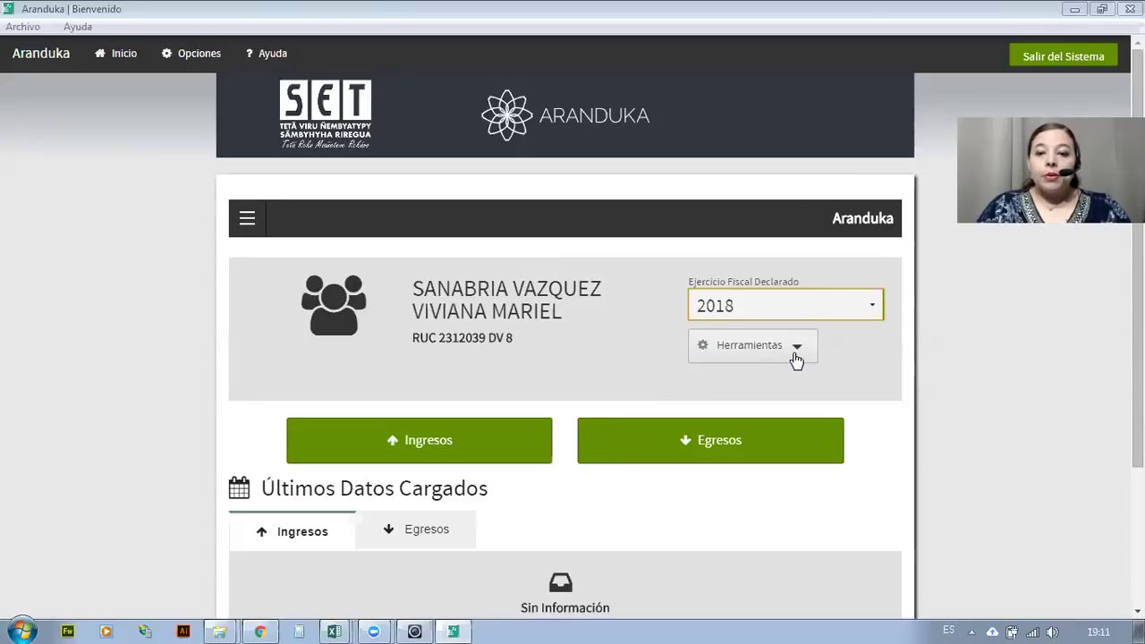
pyautogui.click(796, 359)
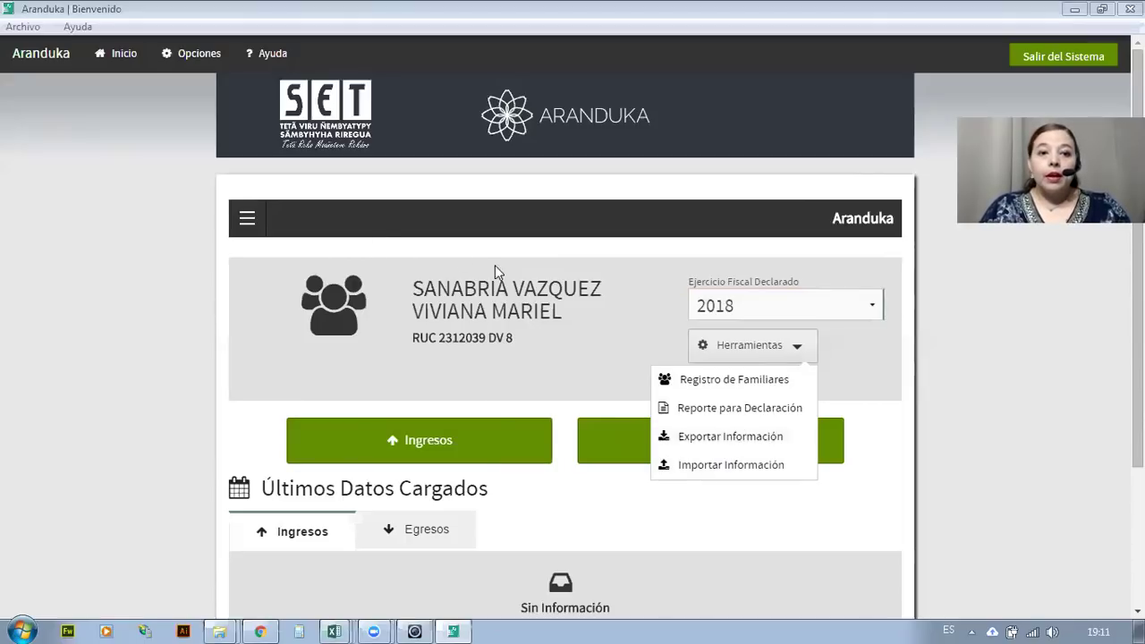
pyautogui.scroll(-3, 492, 402)
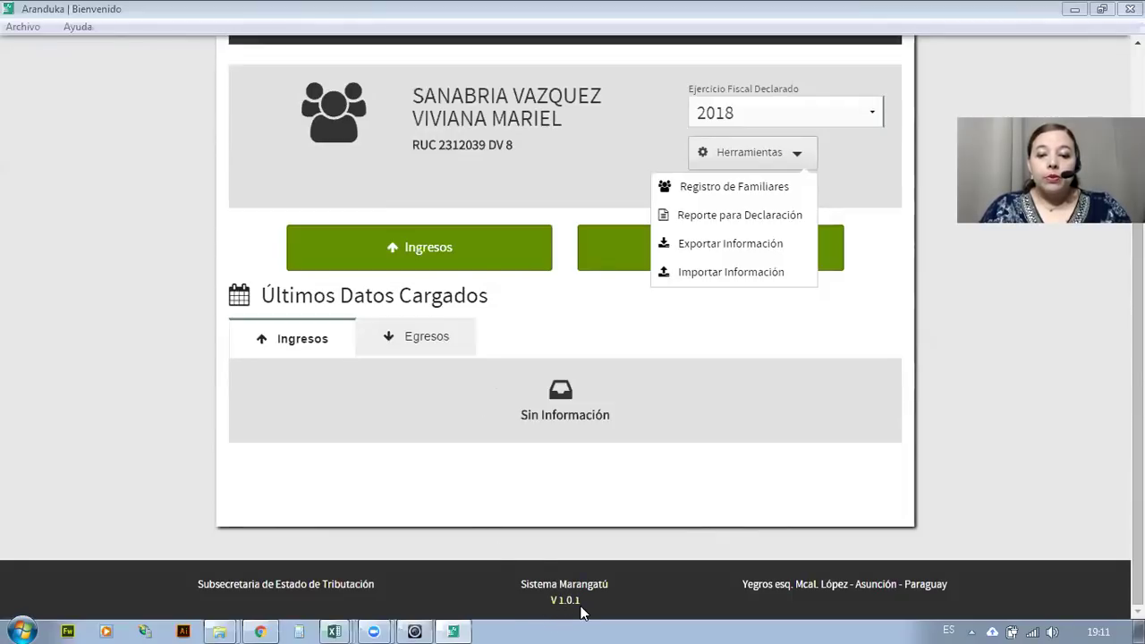
pyautogui.scroll(3, 493, 503)
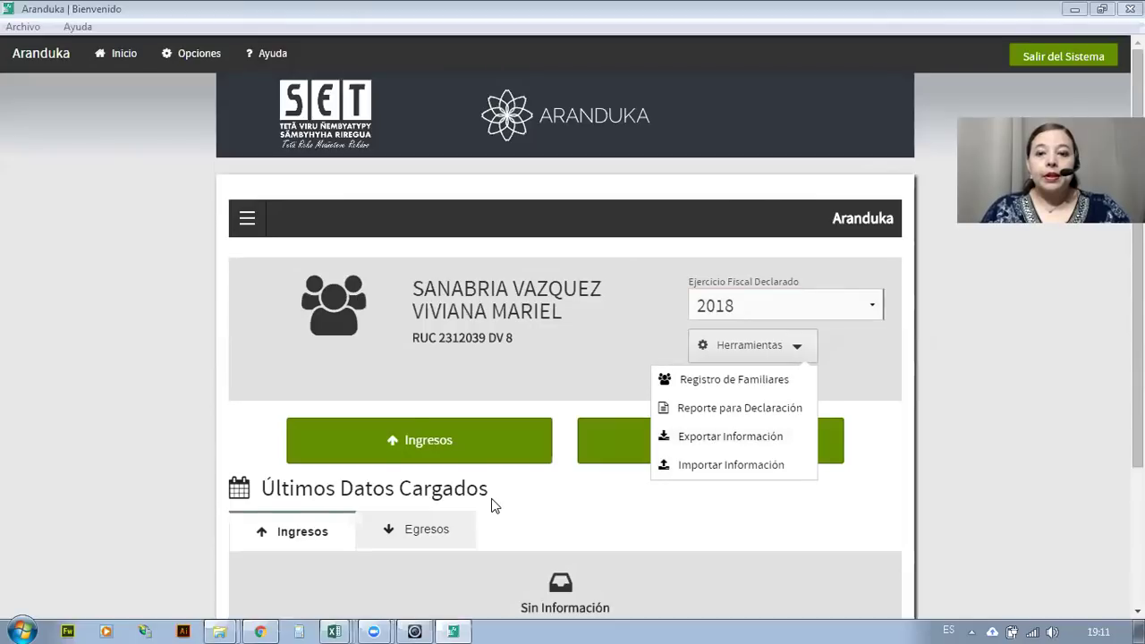
pyautogui.click(712, 382)
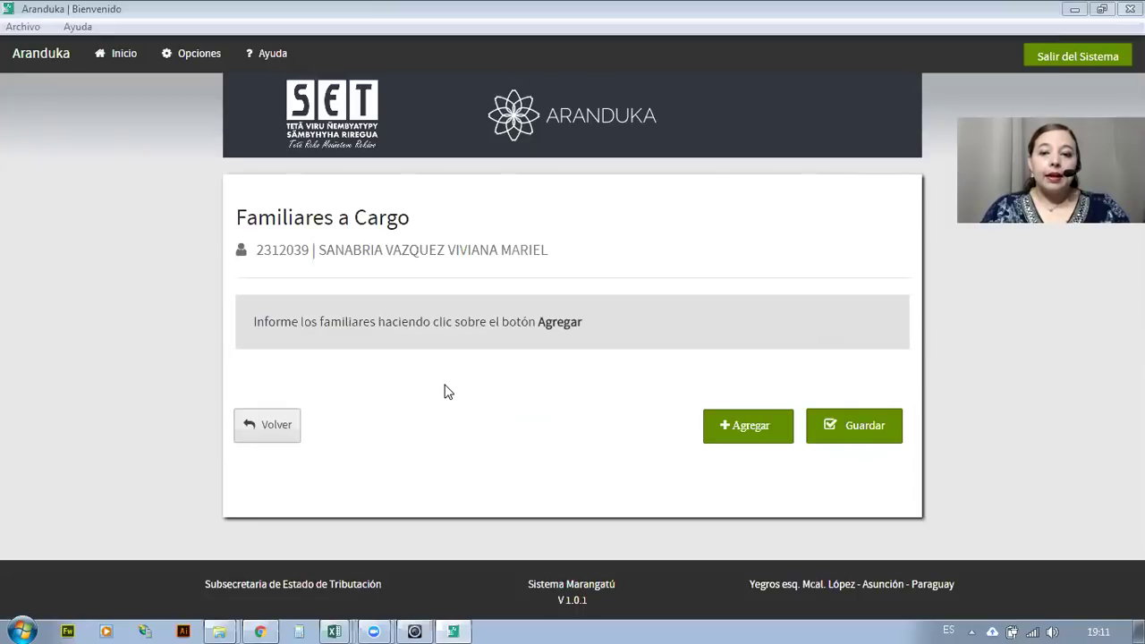
# Add a dependent row on Familiares a Cargo and open its Tipo de Familiar list.
pyautogui.click(746, 437)
pyautogui.click(296, 344)
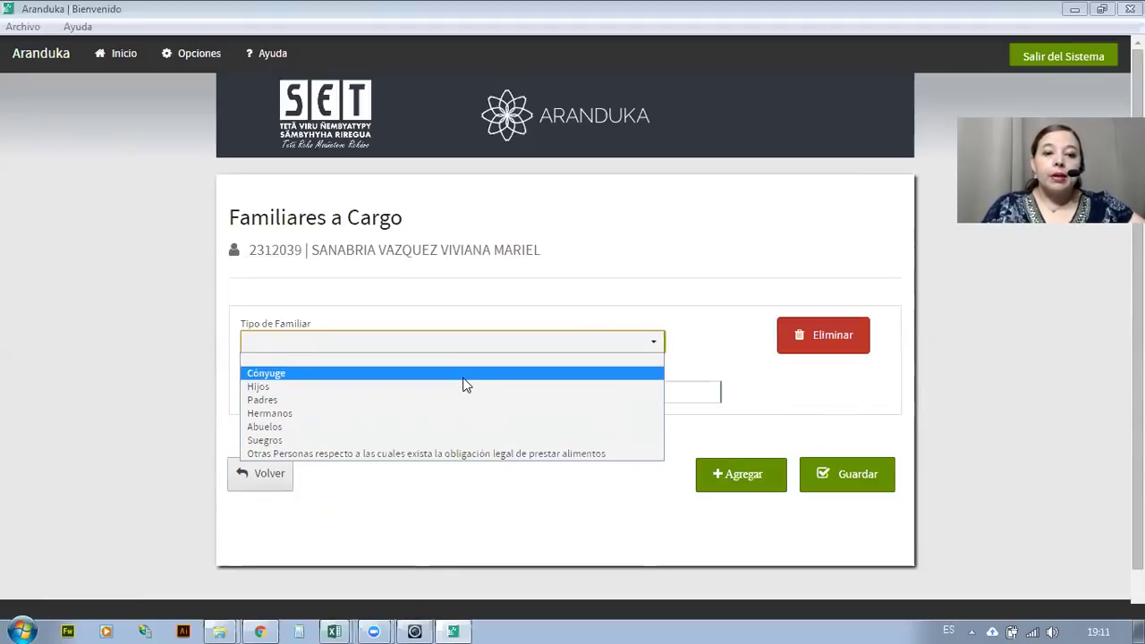
# Set the dependent's type to Hijos, enter an identification number, and name it HIJO 1.
pyautogui.click(463, 378)
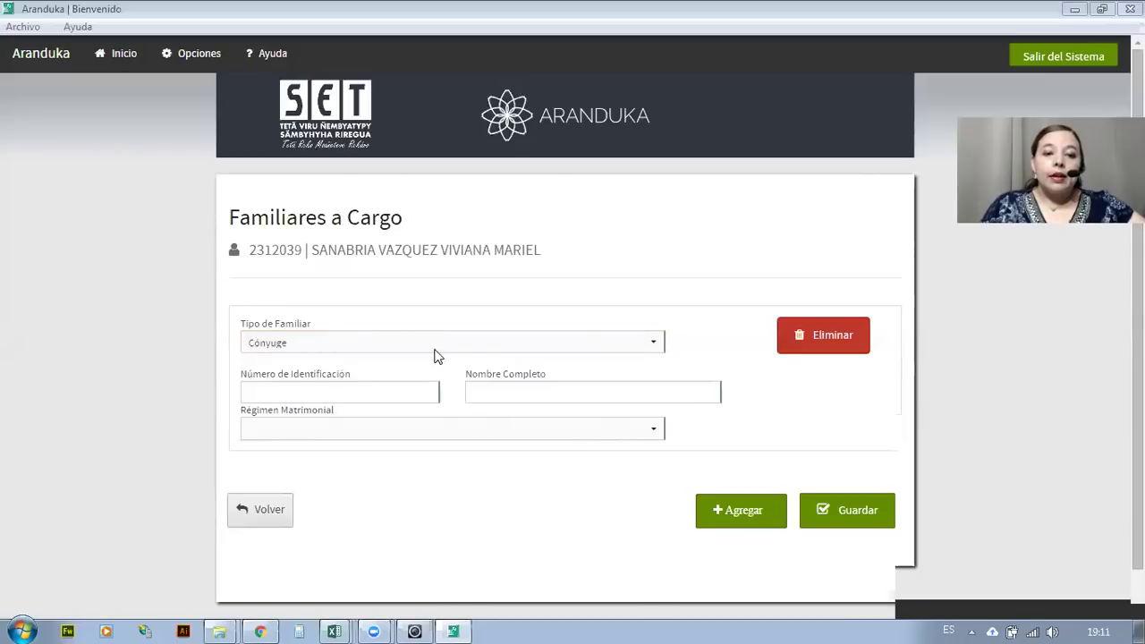
pyautogui.click(642, 348)
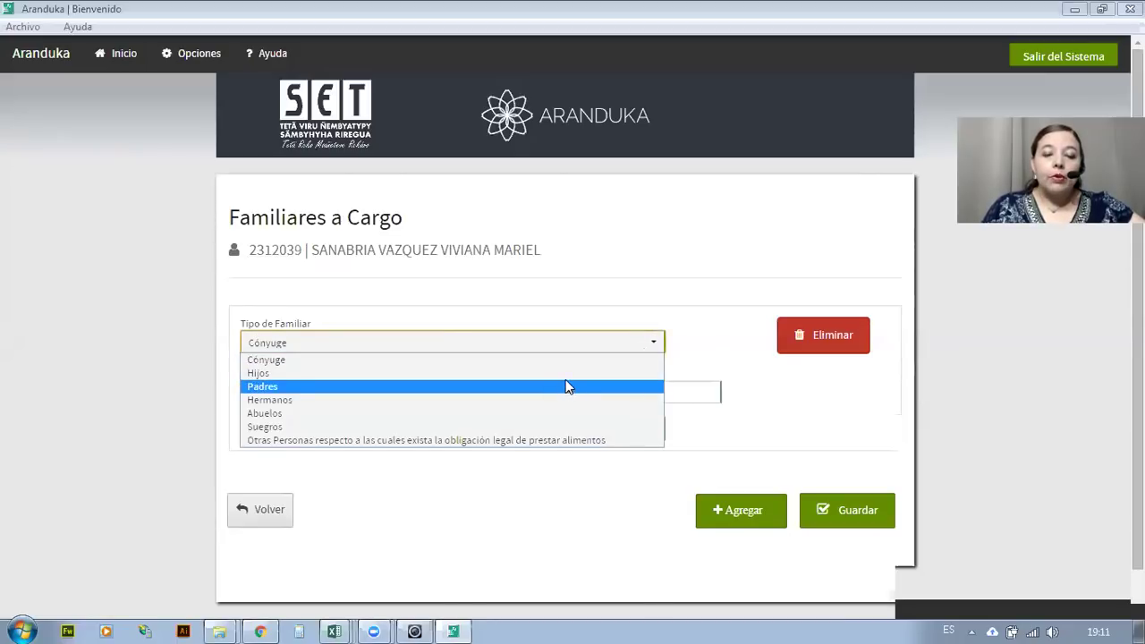
pyautogui.click(563, 373)
pyautogui.click(351, 385)
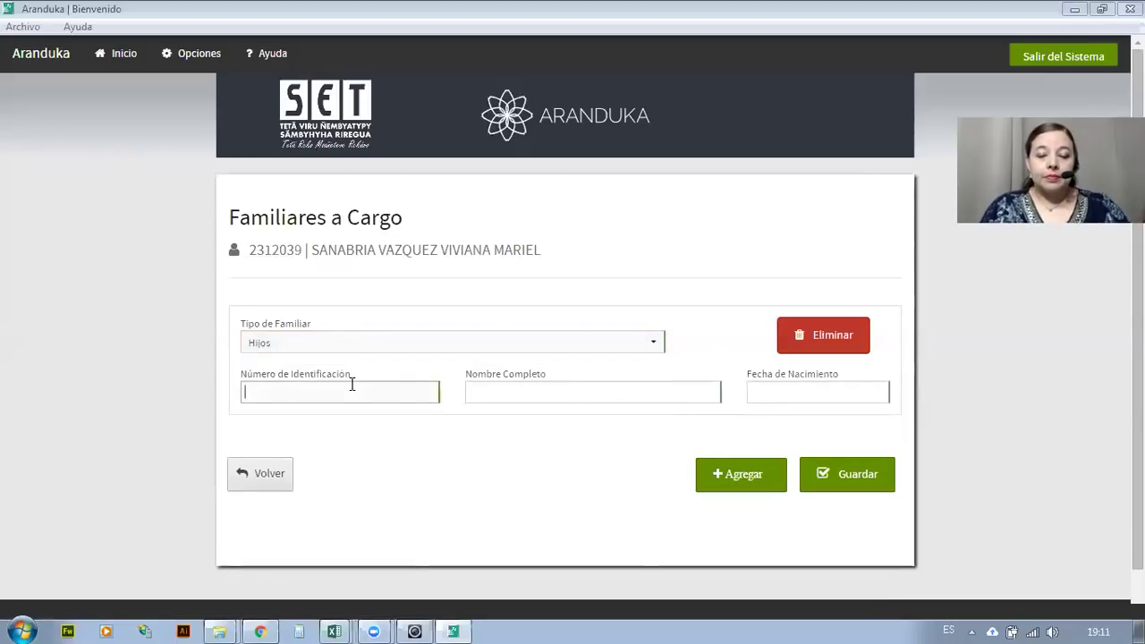
pyautogui.write('41JO 1')
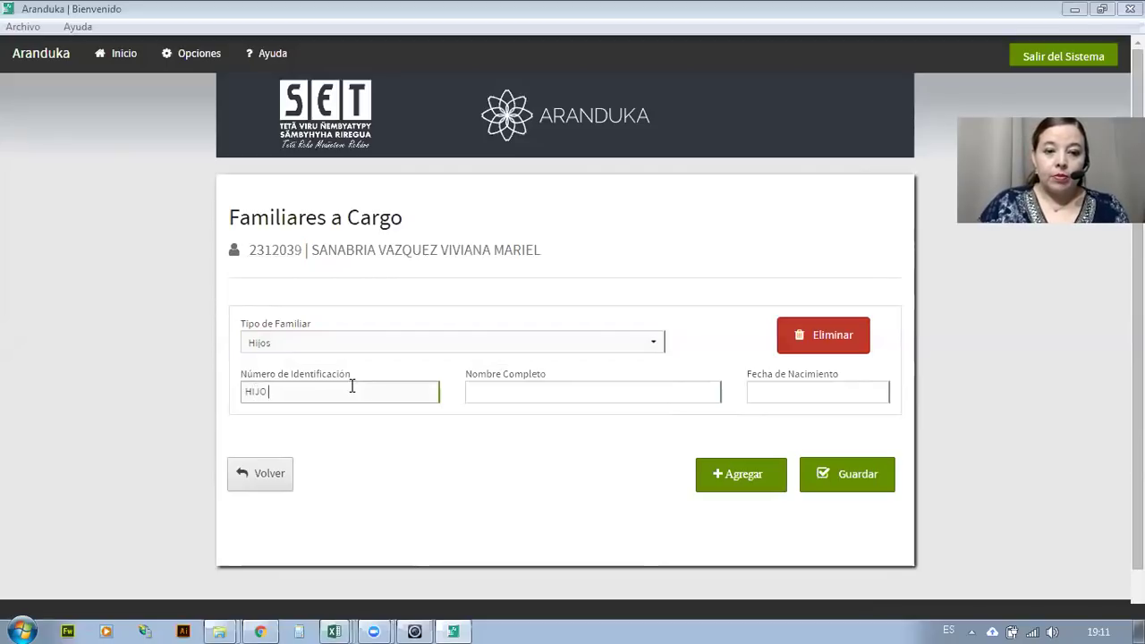
pyautogui.click(541, 396)
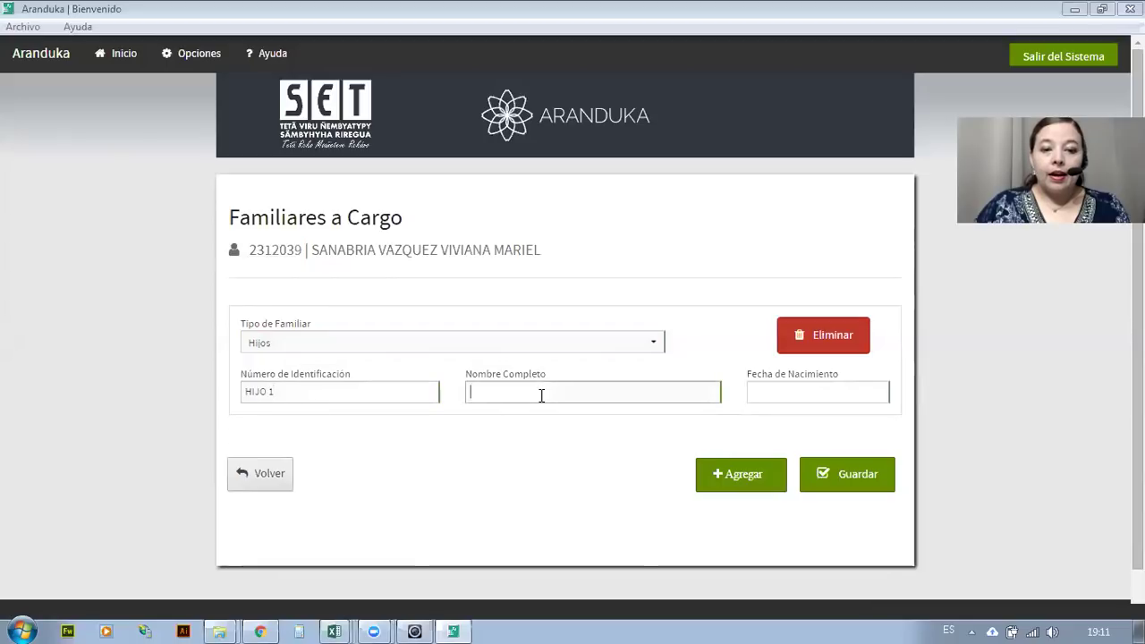
pyautogui.moveTo(421, 394); pyautogui.dragTo(224, 376)
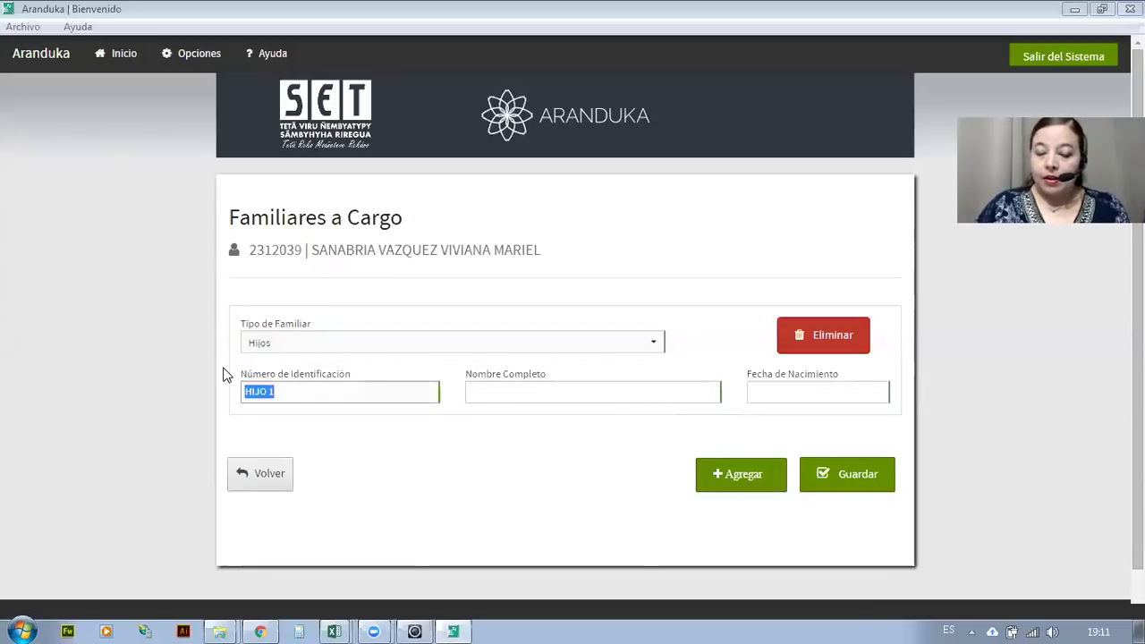
pyautogui.write('11111111')
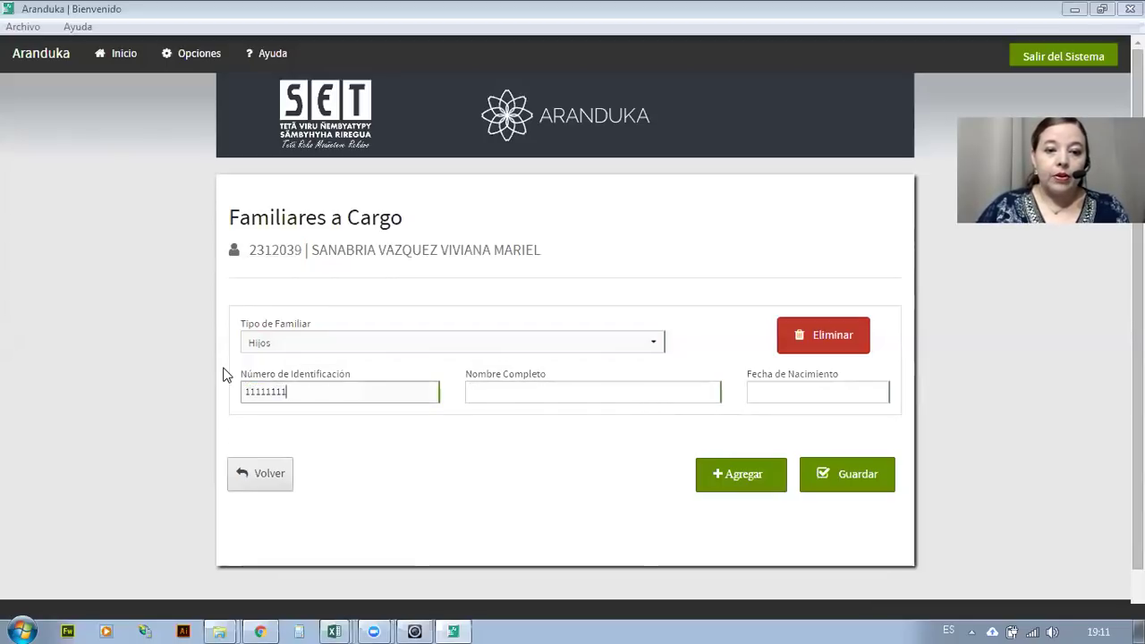
pyautogui.click(498, 390)
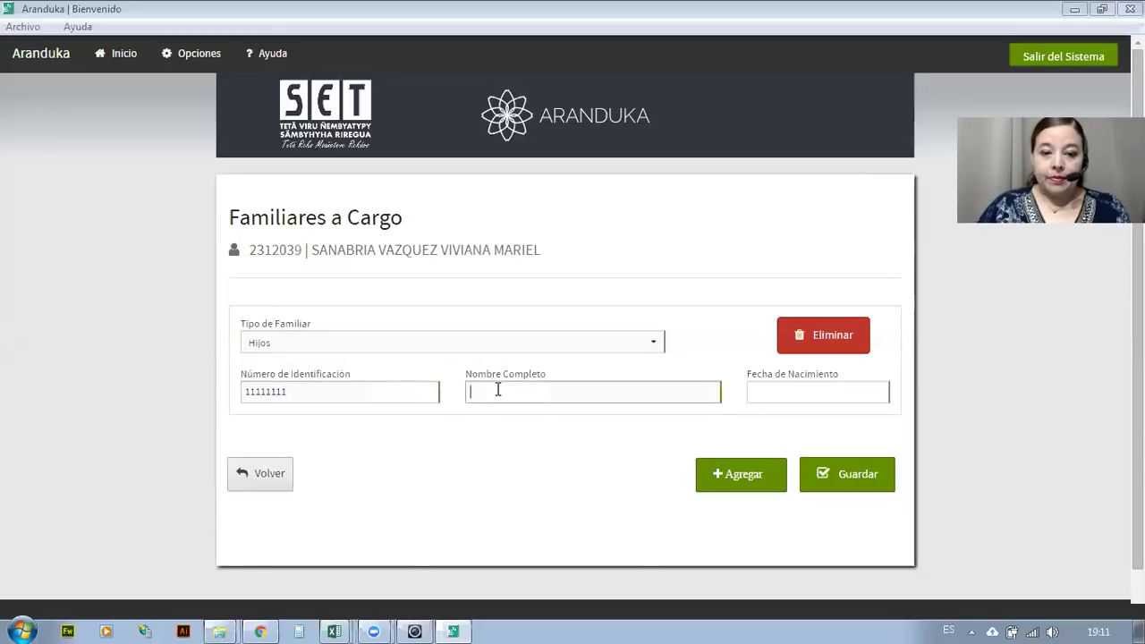
pyautogui.write('HIJO ')
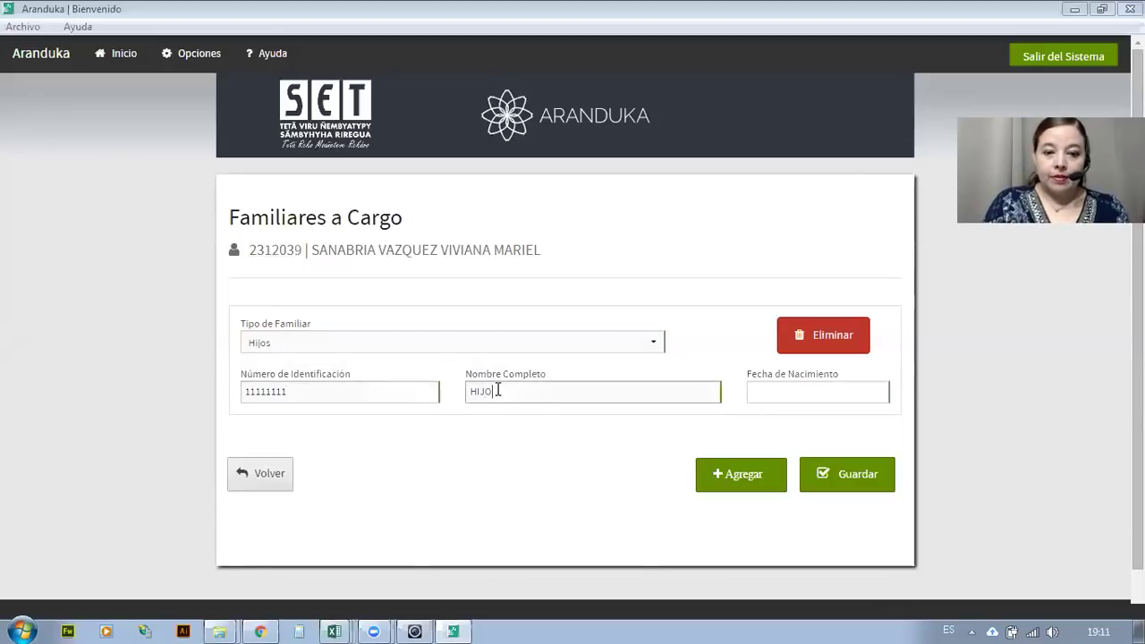
pyautogui.write('1')
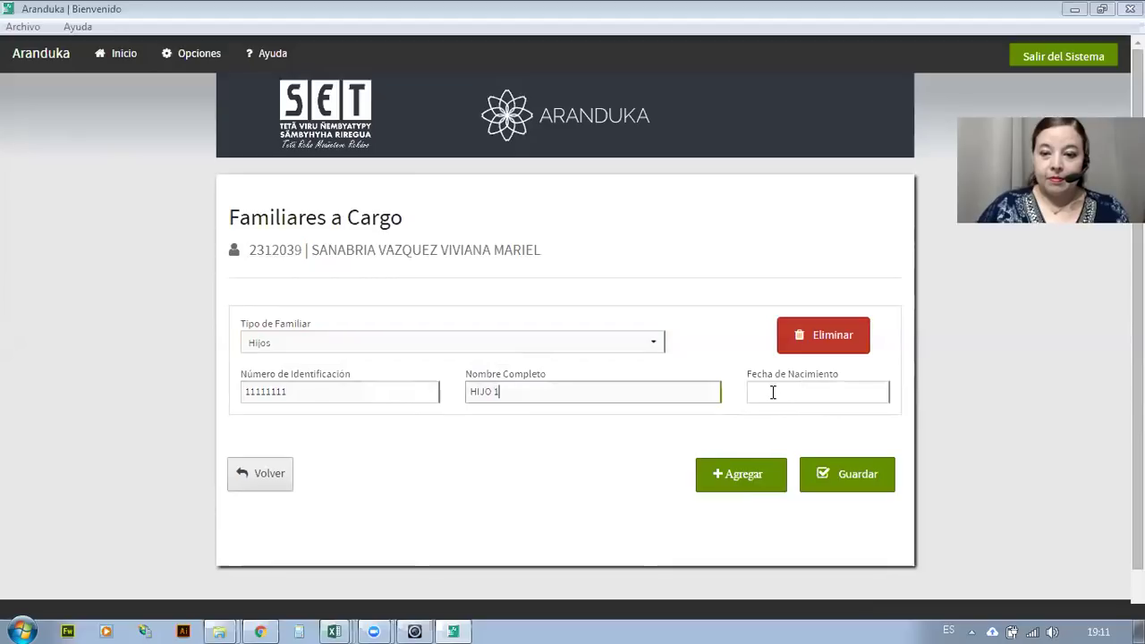
# Give HIJO 1 the birth date 21/02/2018 and add another dependent row.
pyautogui.click(758, 392)
pyautogui.write('21')
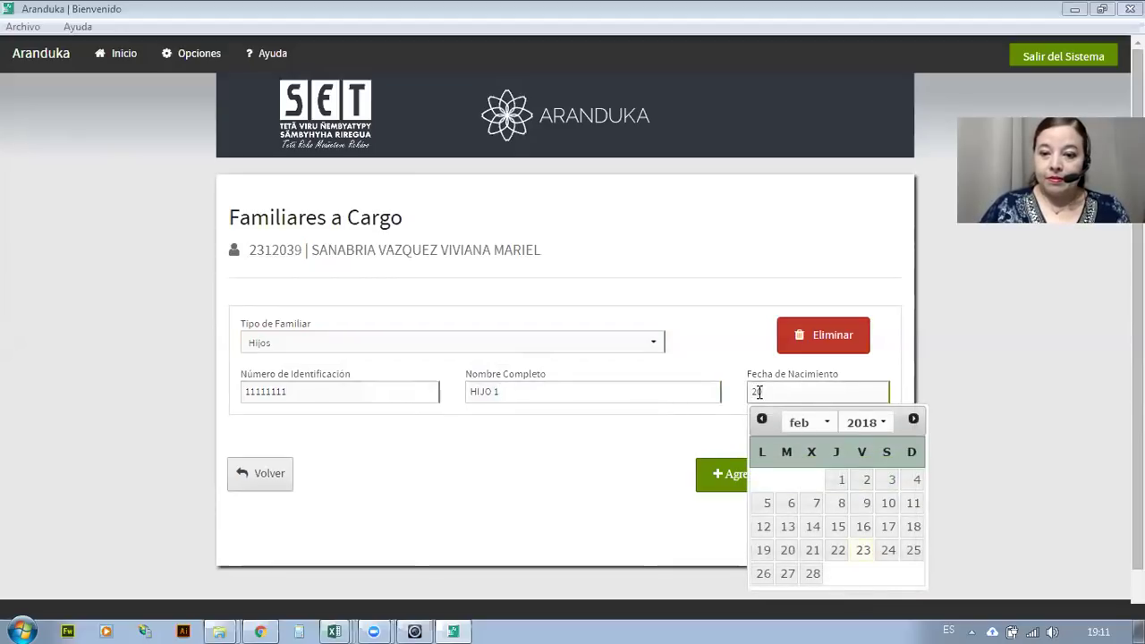
pyautogui.write('/02/')
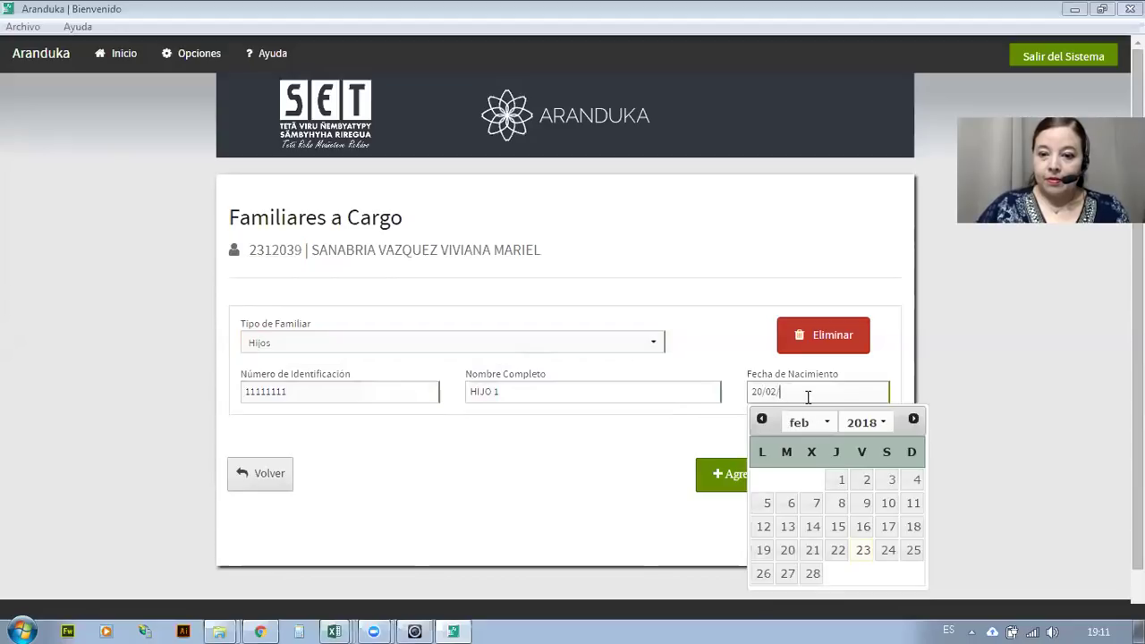
pyautogui.click(811, 552)
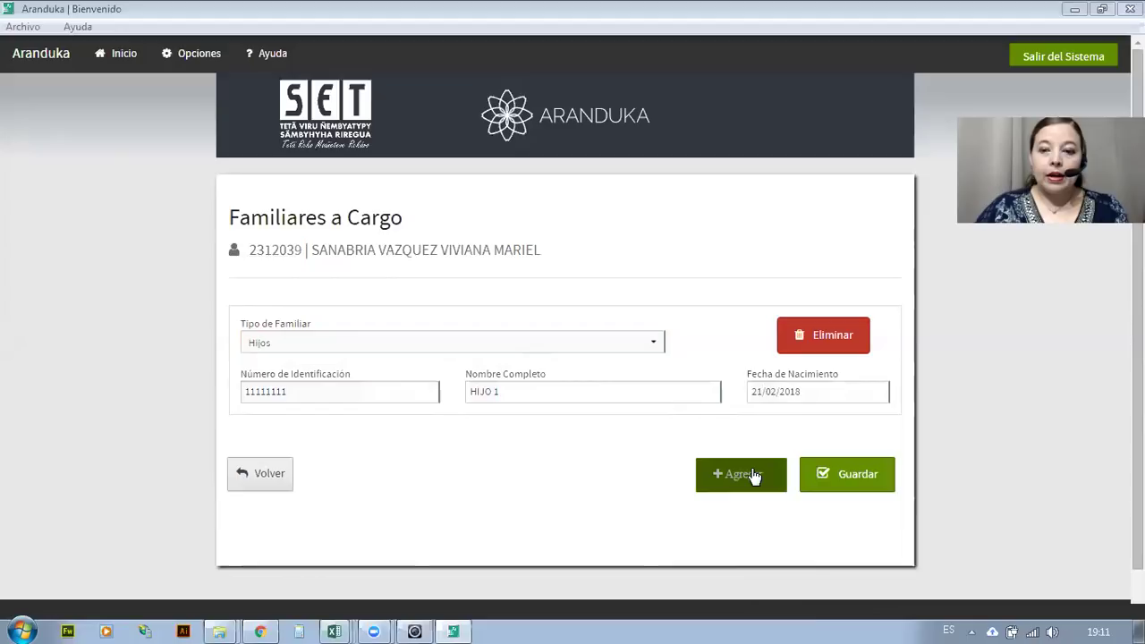
pyautogui.click(754, 474)
# Leave the new dependent row's family type unselected and return to the home dashboard via Inicio.
pyautogui.scroll(-3, 631, 440)
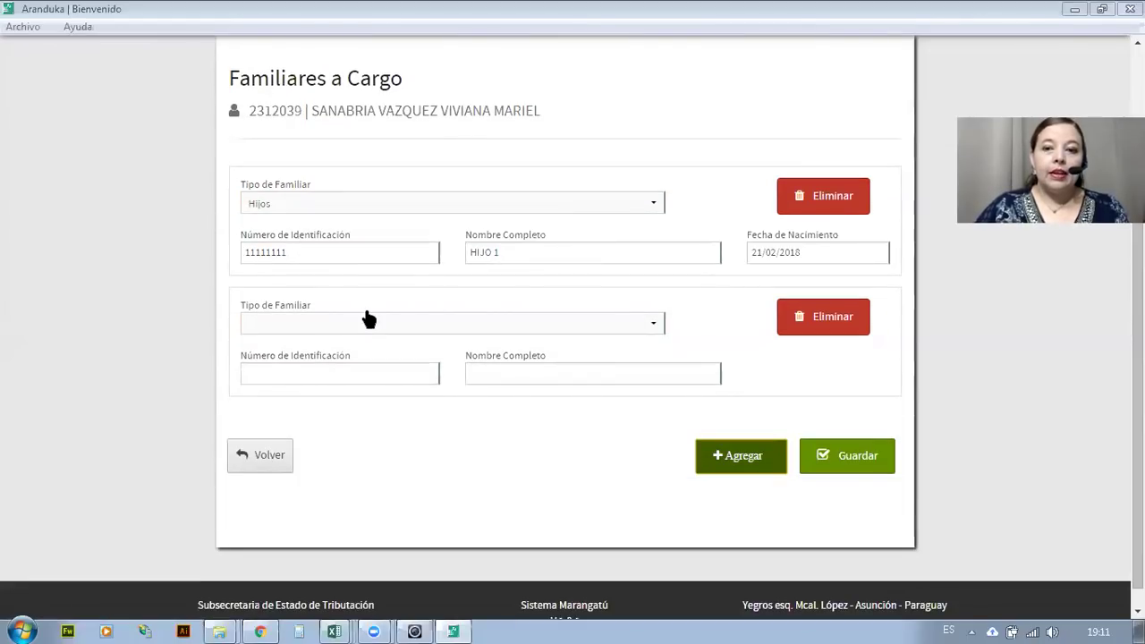
pyautogui.click(423, 323)
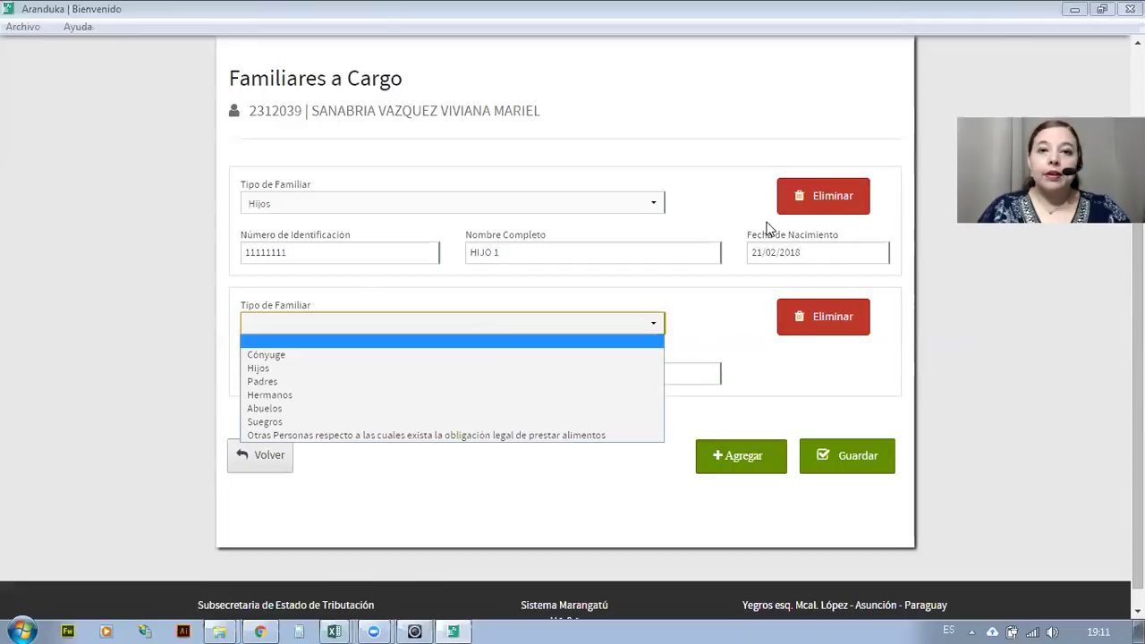
pyautogui.click(1033, 15)
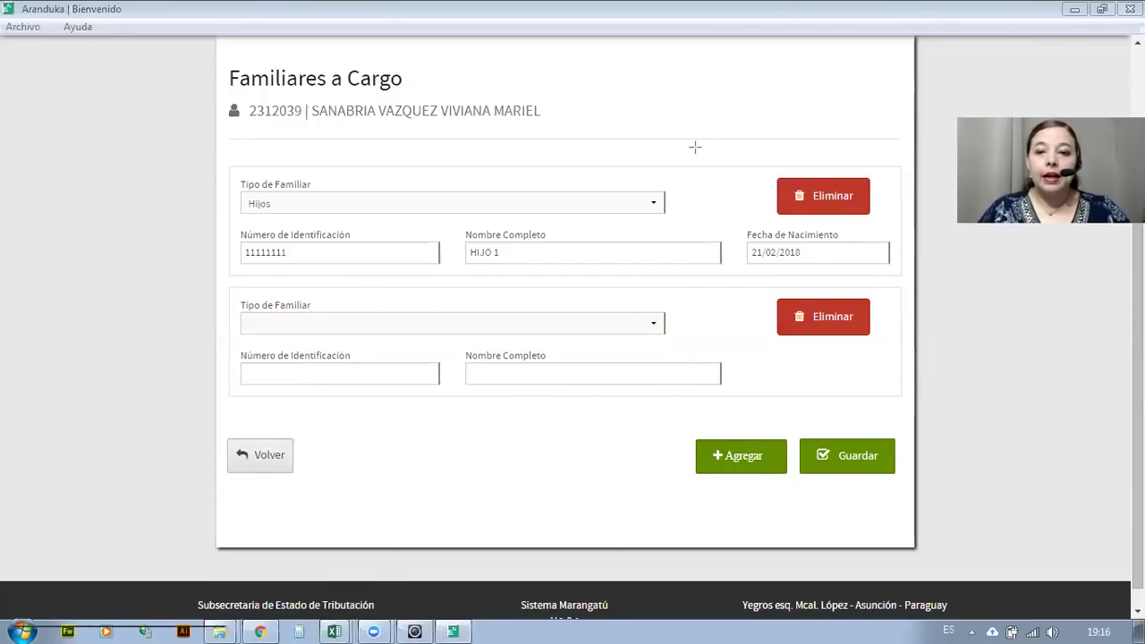
pyautogui.moveTo(787, 165); pyautogui.dragTo(889, 228)
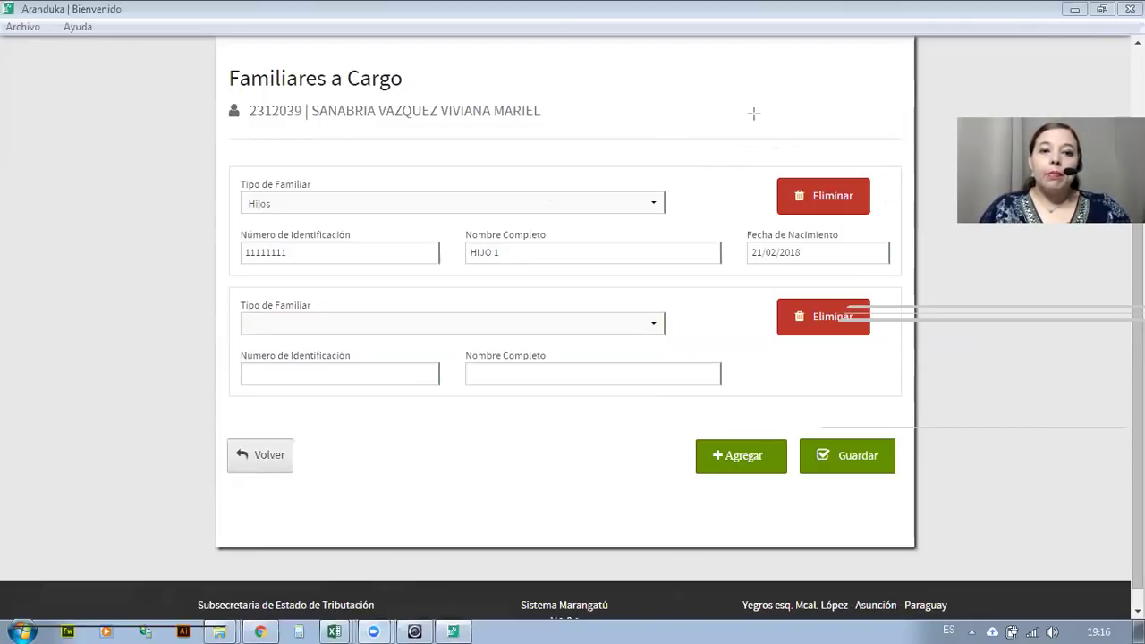
pyautogui.scroll(3, 387, 143)
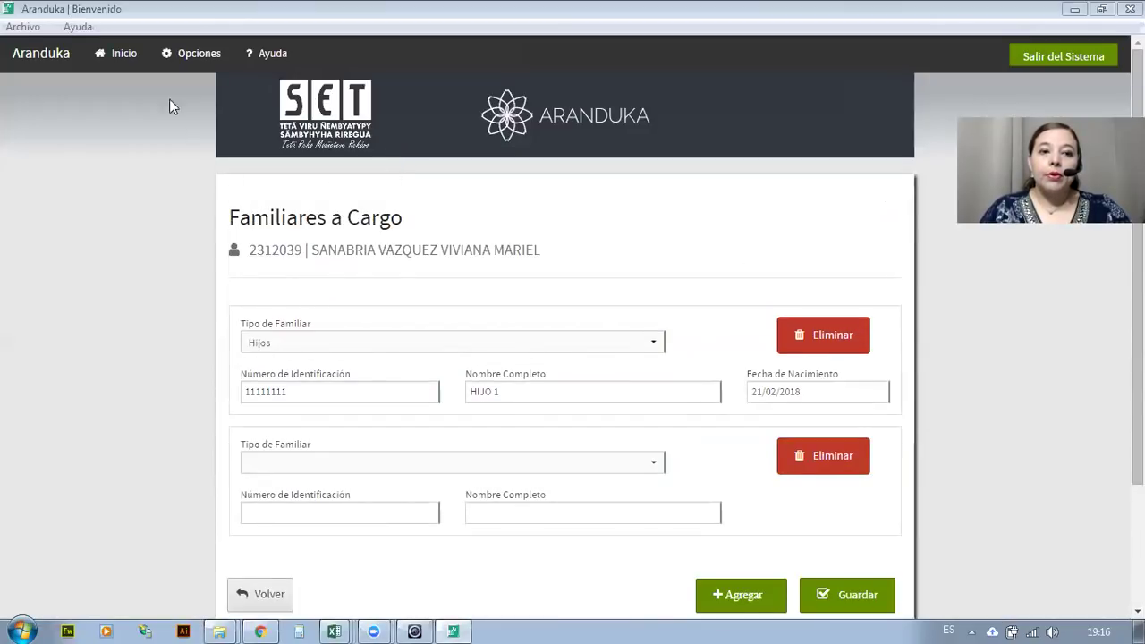
pyautogui.click(120, 59)
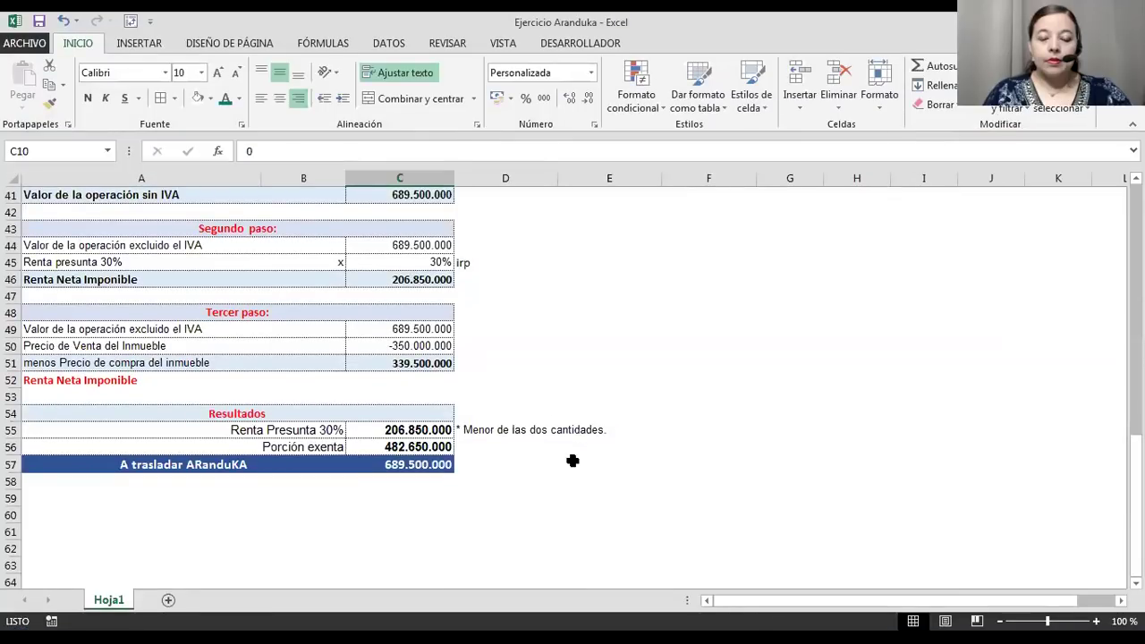
# Bring up the Ejercicio Aranduka workbook and scroll to the top of Hoja1.
pyautogui.click(565, 462)
pyautogui.scroll(12, 564, 464)
pyautogui.scroll(2, 564, 465)
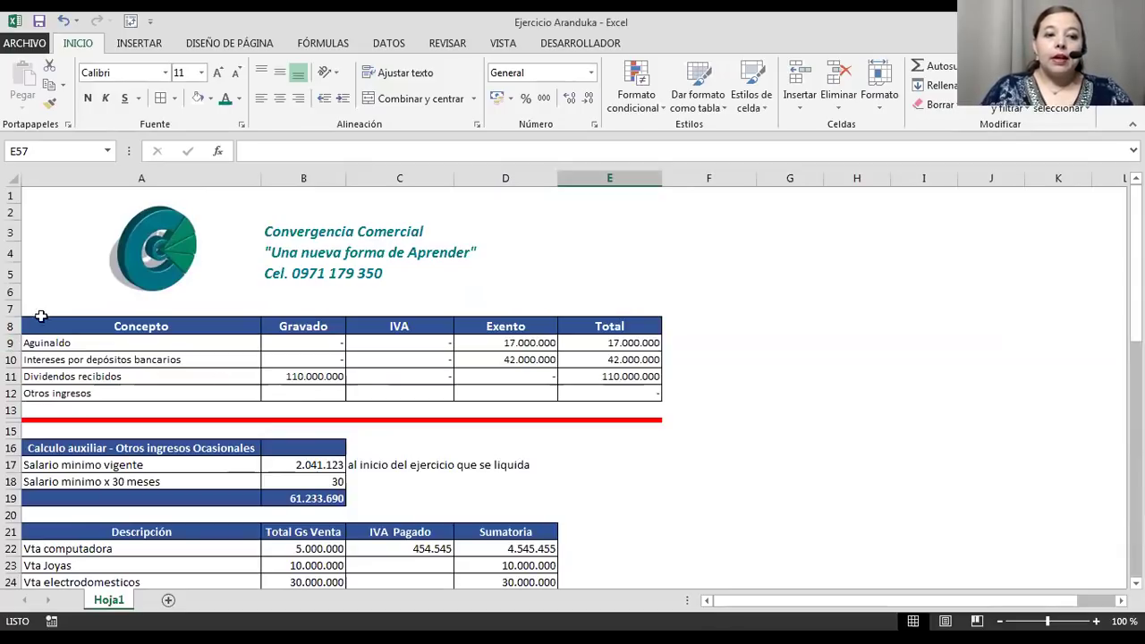
pyautogui.click(32, 344)
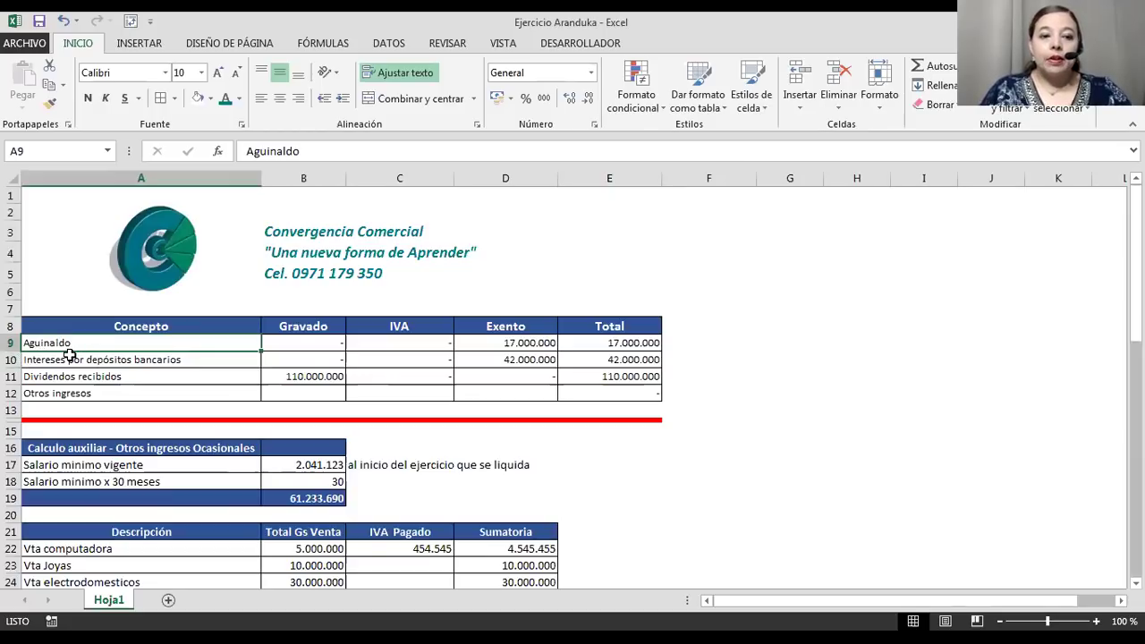
pyautogui.click(503, 342)
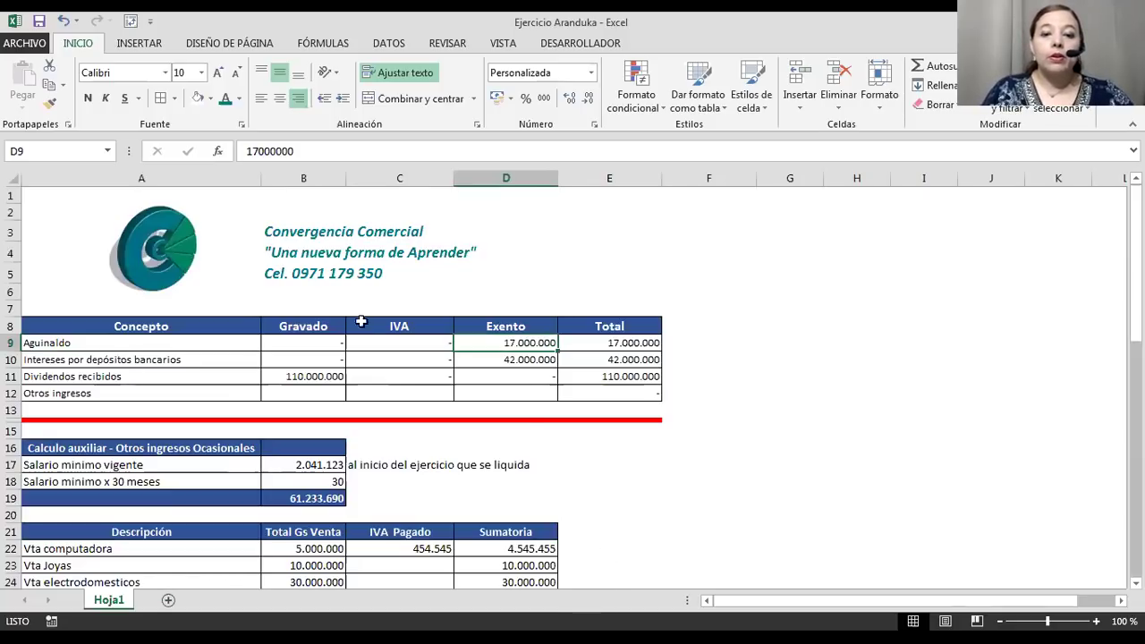
pyautogui.click(116, 361)
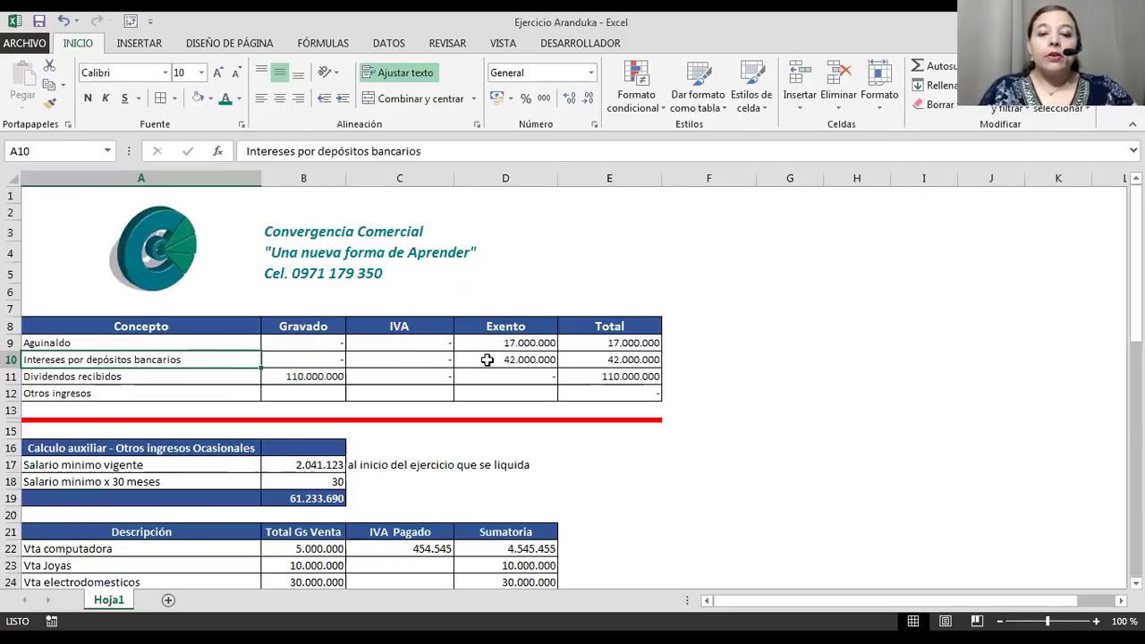
pyautogui.click(486, 359)
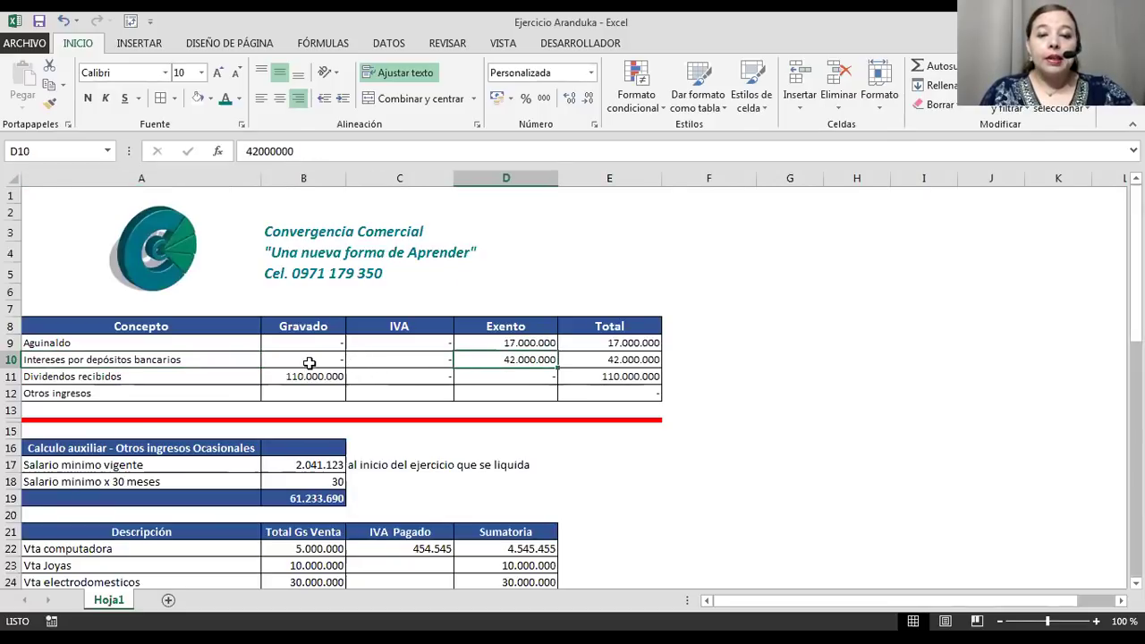
pyautogui.click(71, 373)
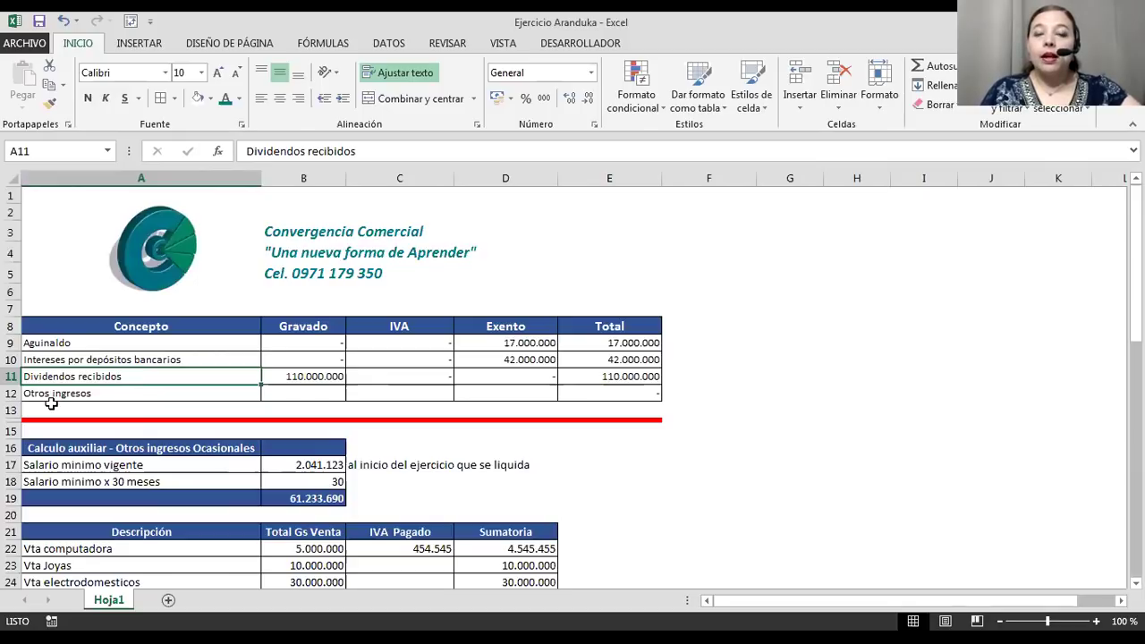
pyautogui.click(302, 374)
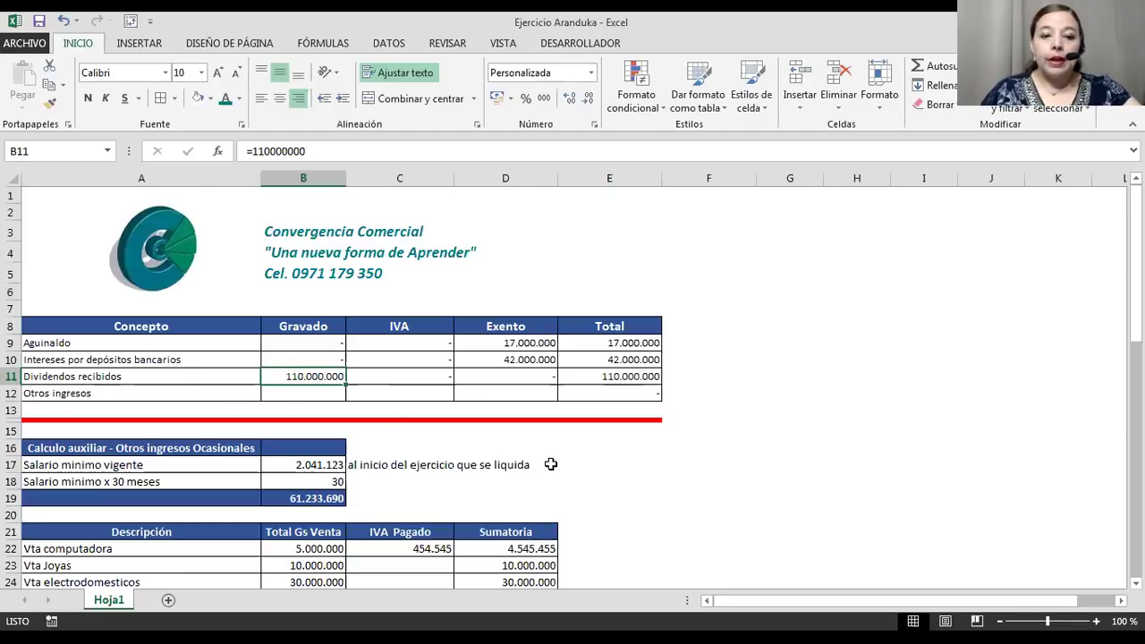
# Enter 55.000.000 as taxable dividends in B11 and 55.000.000 as exempt in D11.
pyautogui.write('55000000')
pyautogui.press('Return')
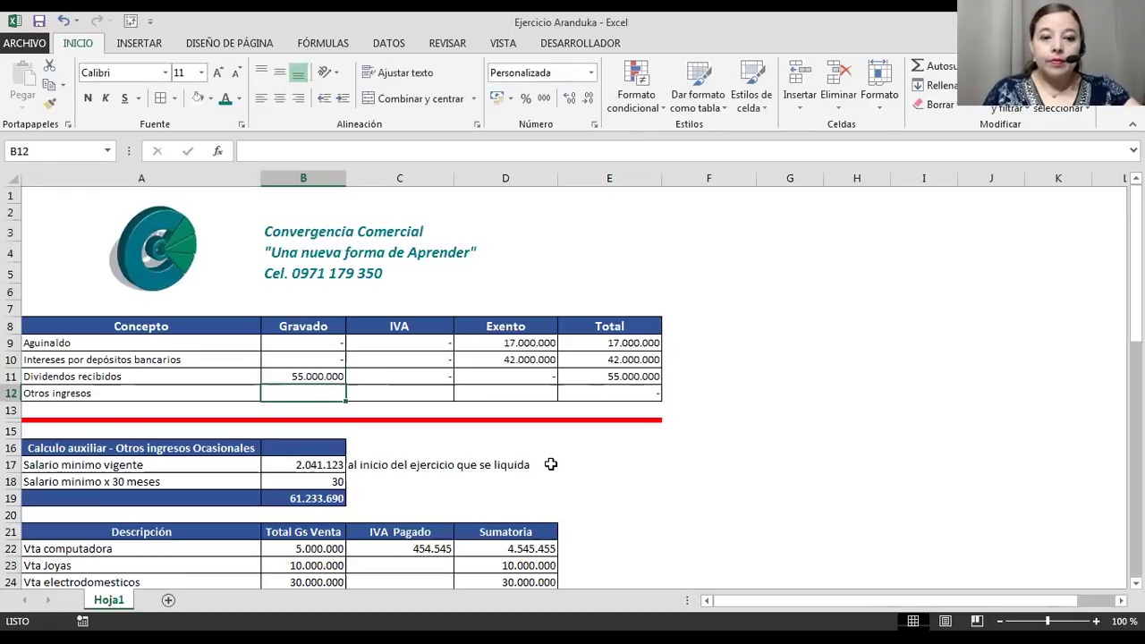
pyautogui.press('Up')
pyautogui.press('Right')
pyautogui.press('Right')
pyautogui.write('5')
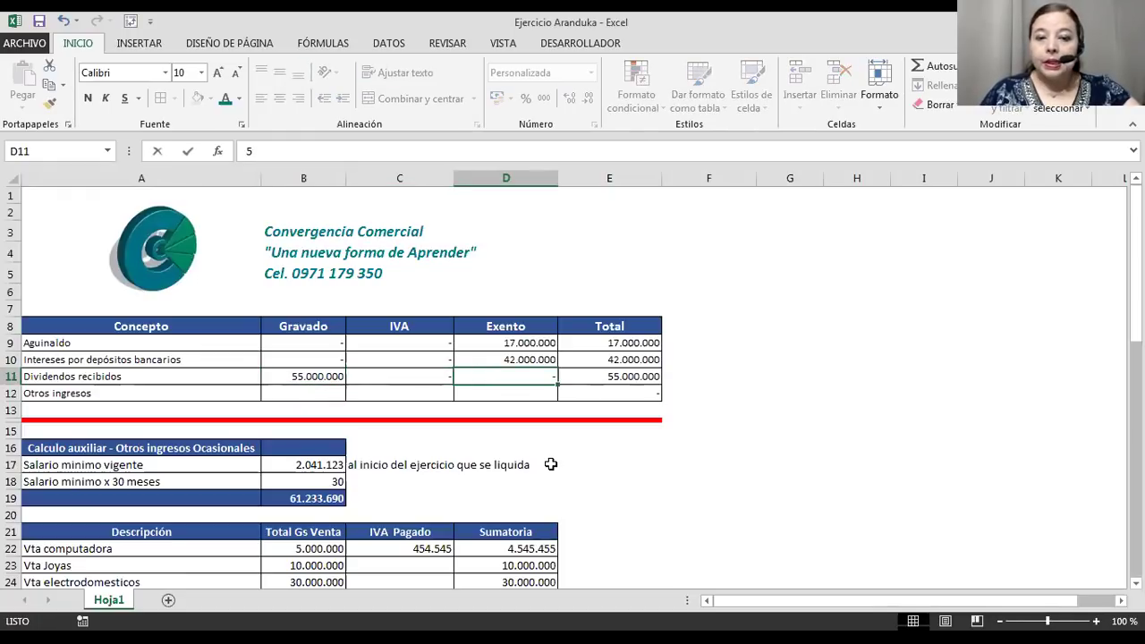
pyautogui.write('5.000.000')
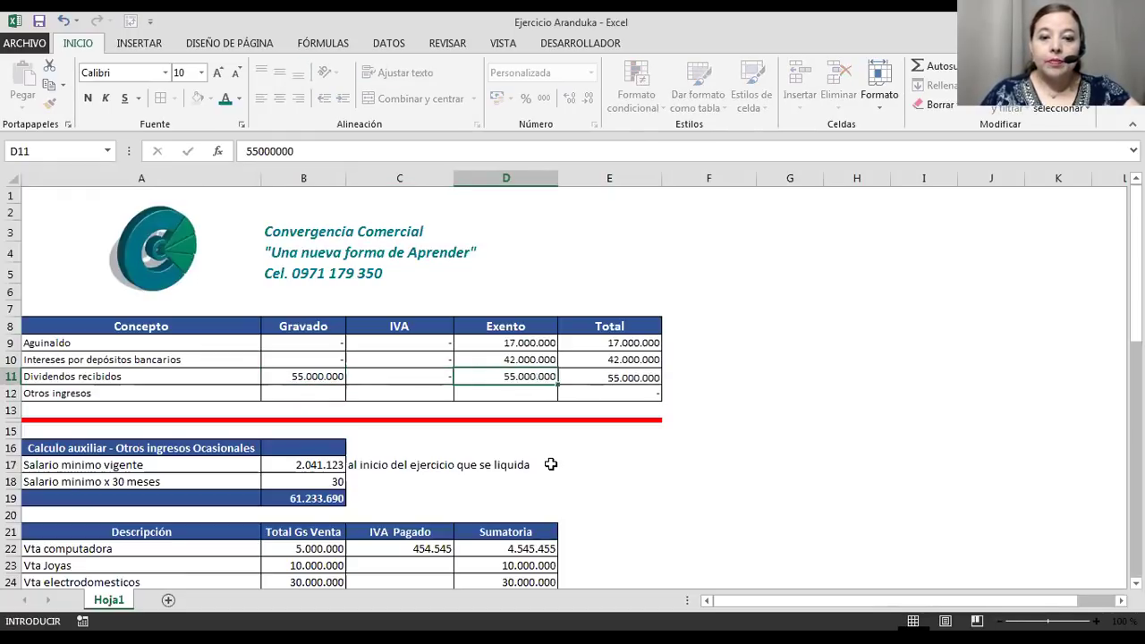
pyautogui.press('Return')
# Select the Otros ingresos row A12:E12.
pyautogui.scroll(-2, 407, 358)
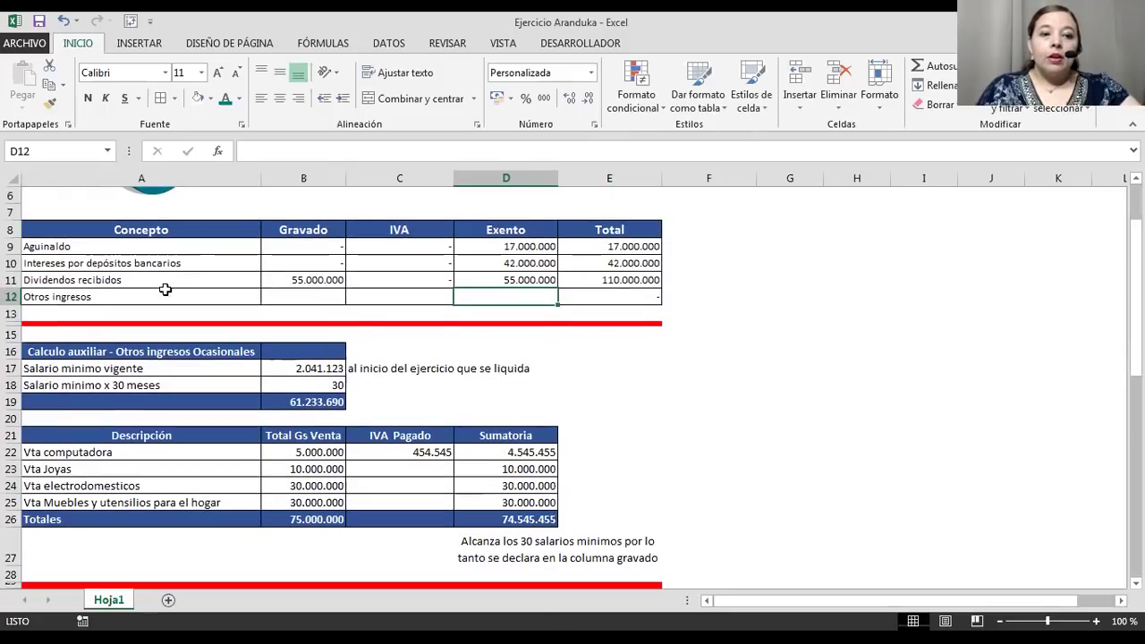
pyautogui.click(143, 297)
pyautogui.moveTo(143, 296); pyautogui.dragTo(627, 296)
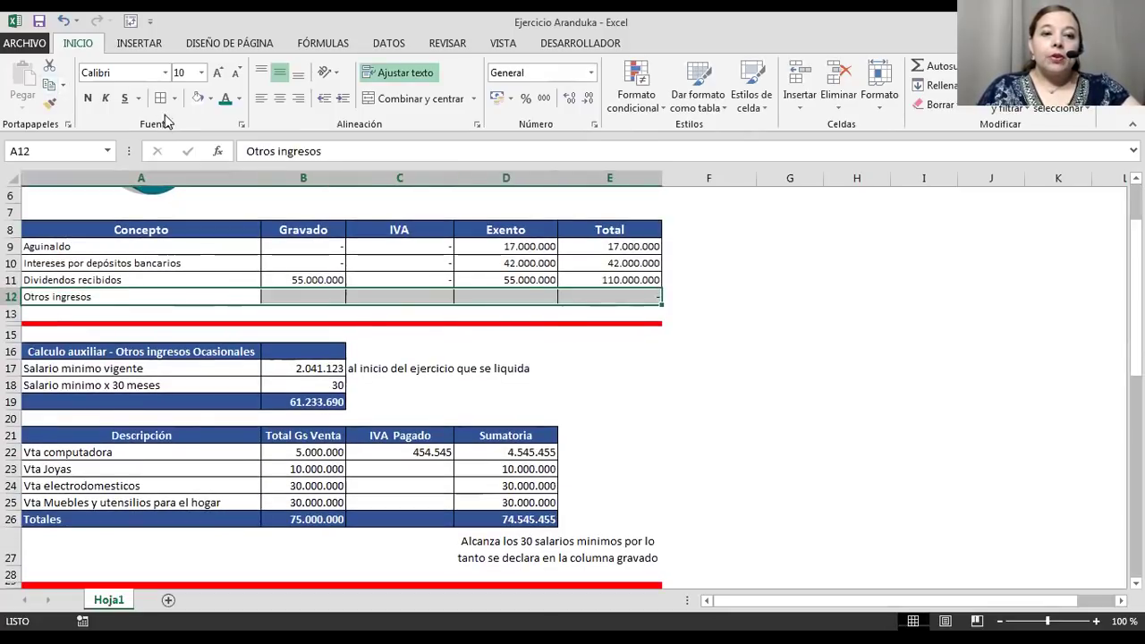
# Fill the Otros ingresos row A12:E12 with yellow.
pyautogui.click(211, 98)
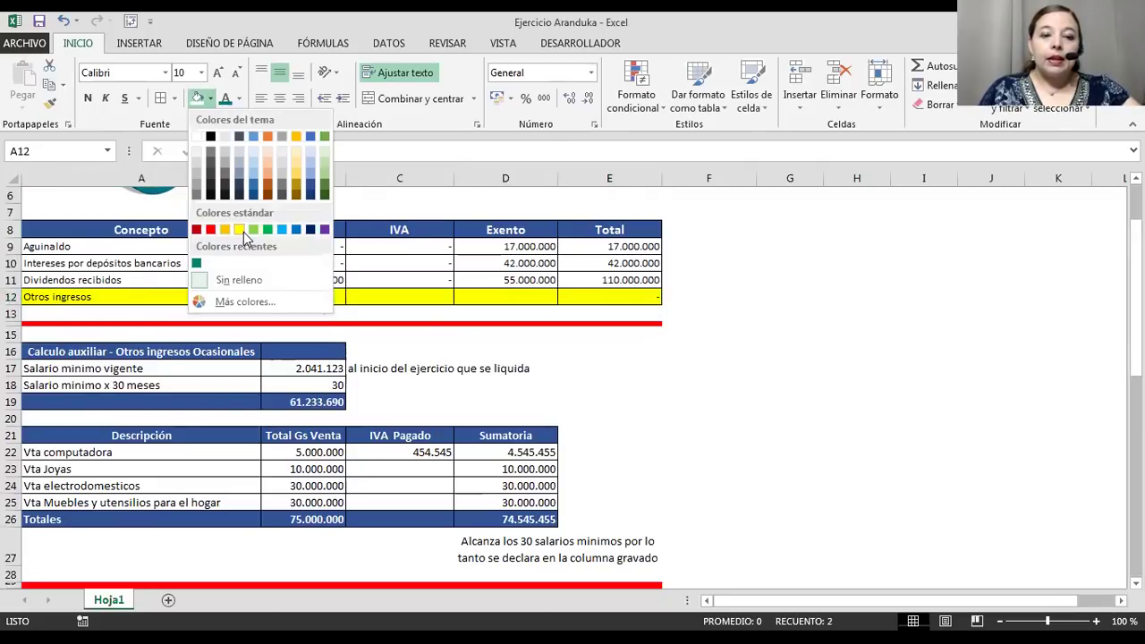
pyautogui.click(243, 232)
pyautogui.click(595, 333)
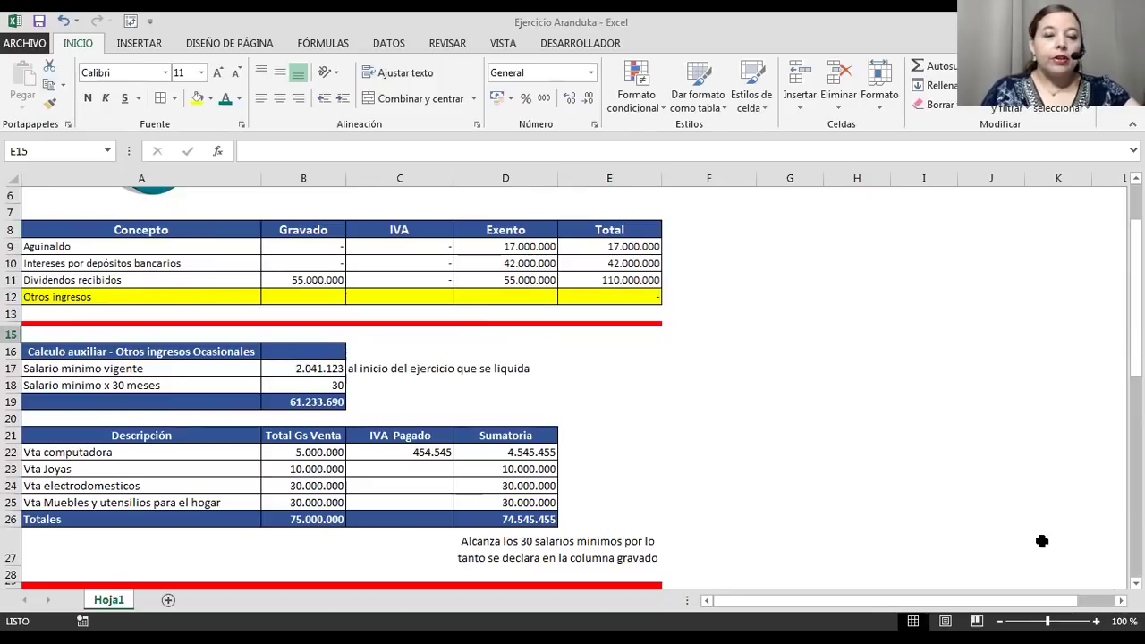
# Reselect the Otros ingresos row and move to the Vta computadora sales row.
pyautogui.moveTo(54, 296); pyautogui.dragTo(619, 305)
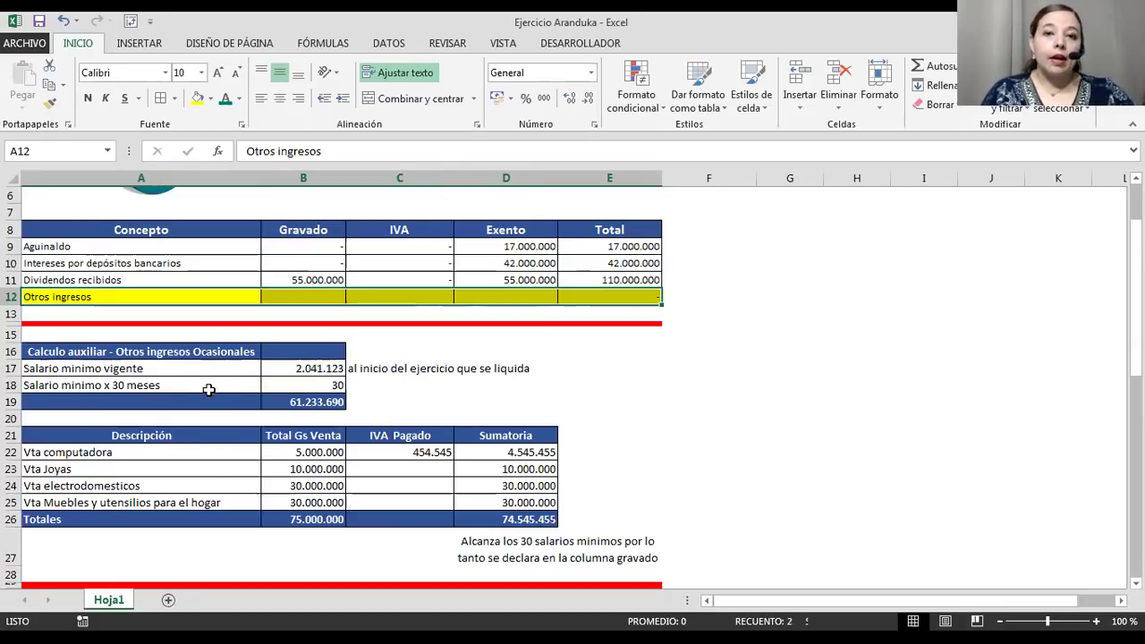
pyautogui.scroll(-2, 212, 391)
pyautogui.scroll(2, 209, 381)
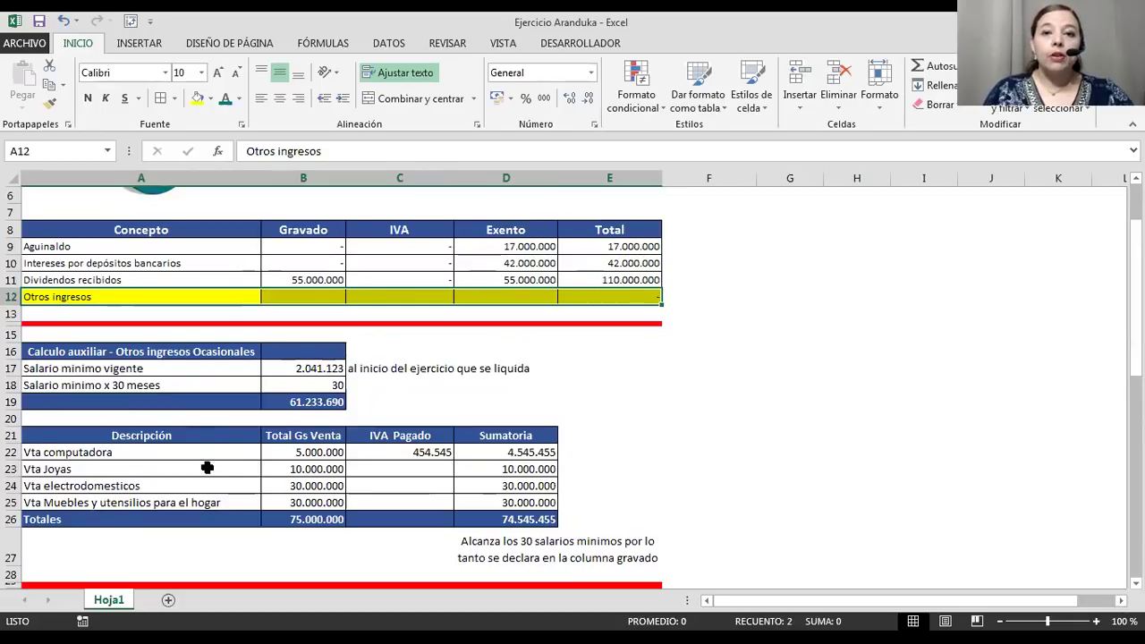
pyautogui.click(166, 454)
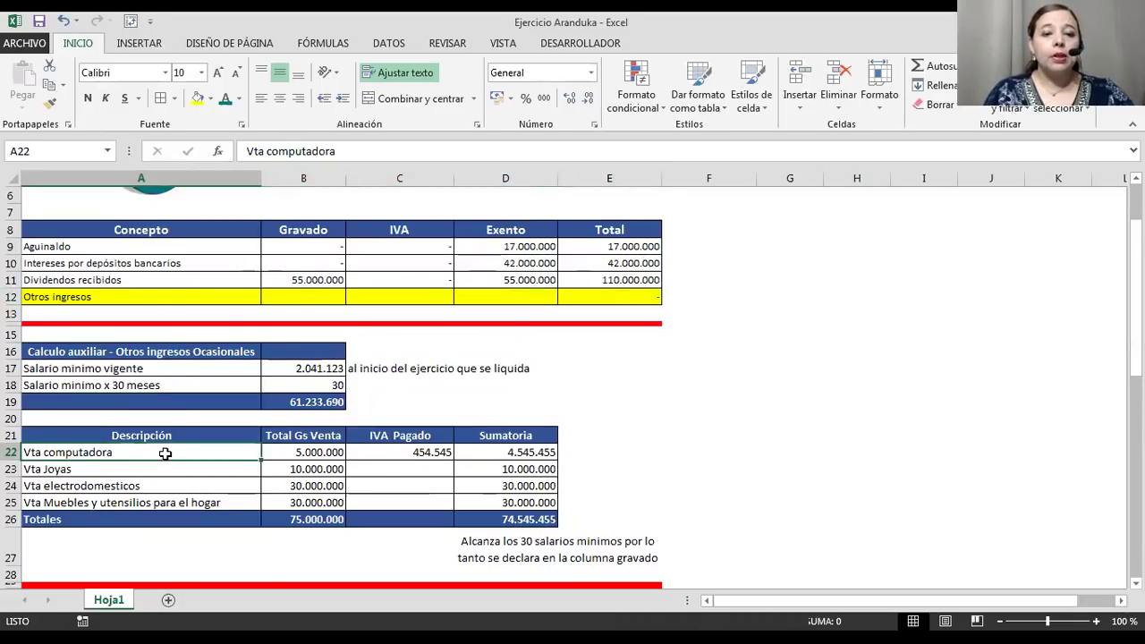
pyautogui.scroll(-2, 165, 453)
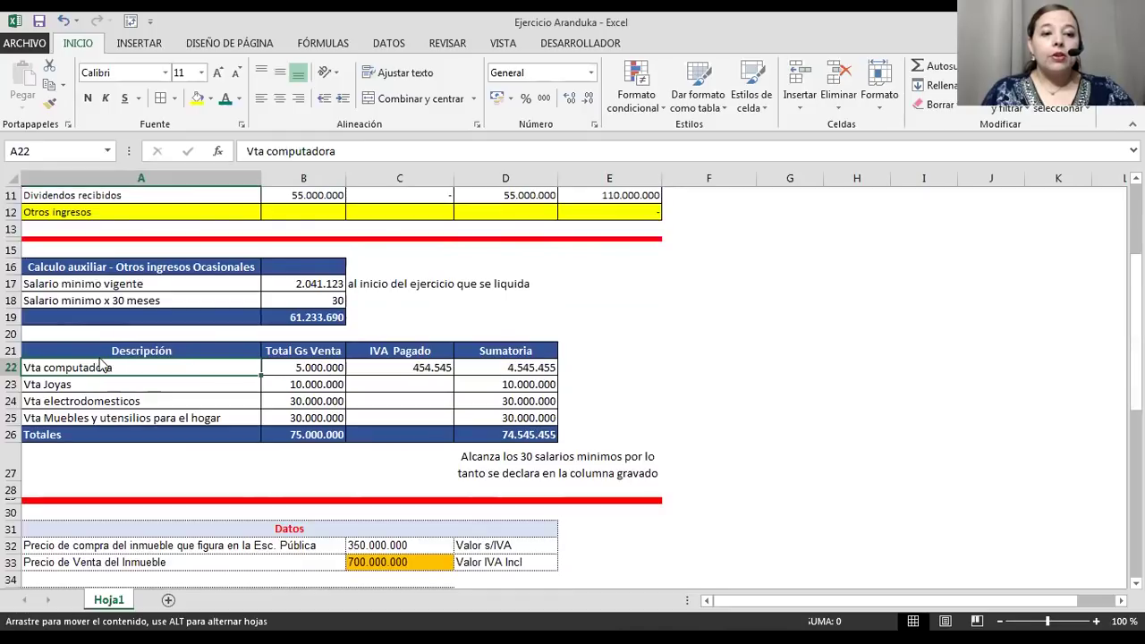
pyautogui.moveTo(90, 351); pyautogui.dragTo(501, 429)
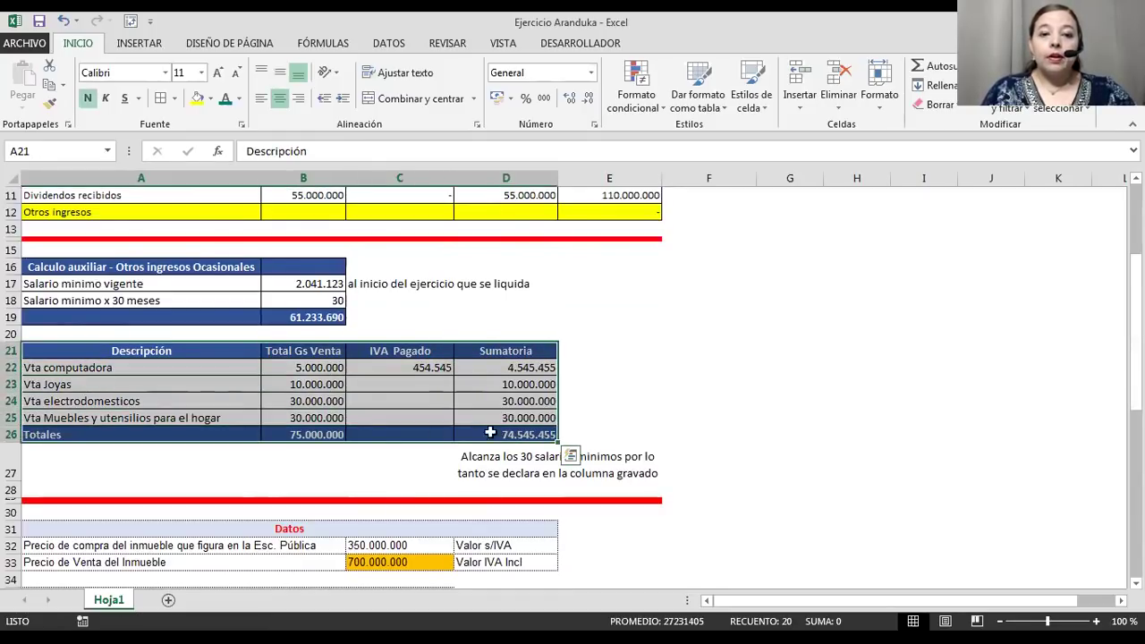
pyautogui.click(132, 315)
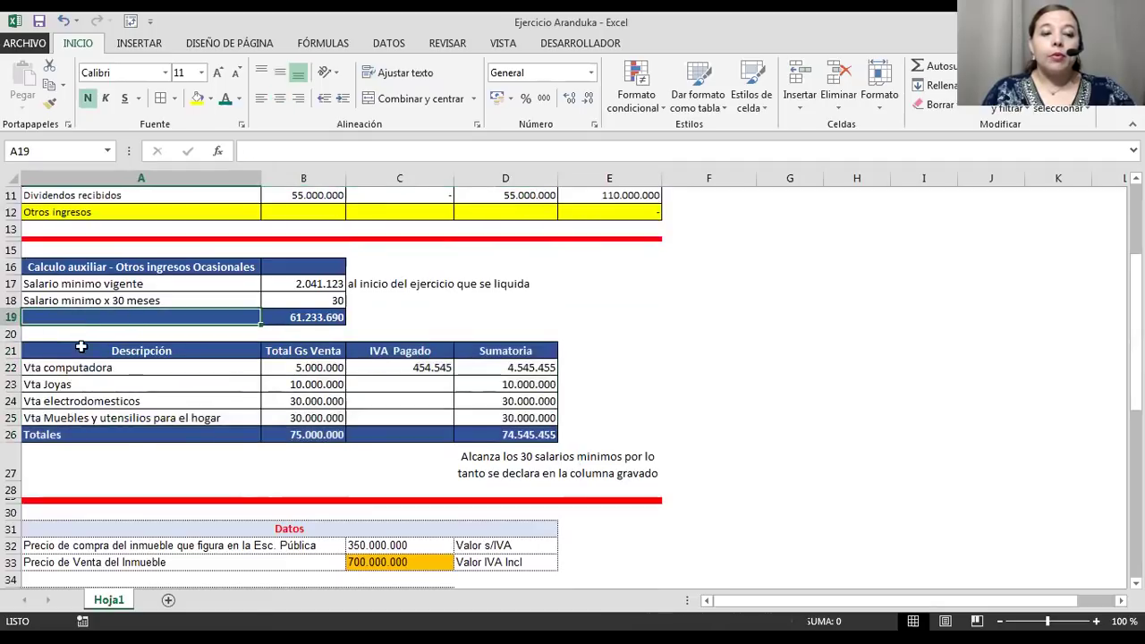
pyautogui.click(77, 361)
pyautogui.moveTo(79, 351); pyautogui.dragTo(498, 430)
pyautogui.click(324, 303)
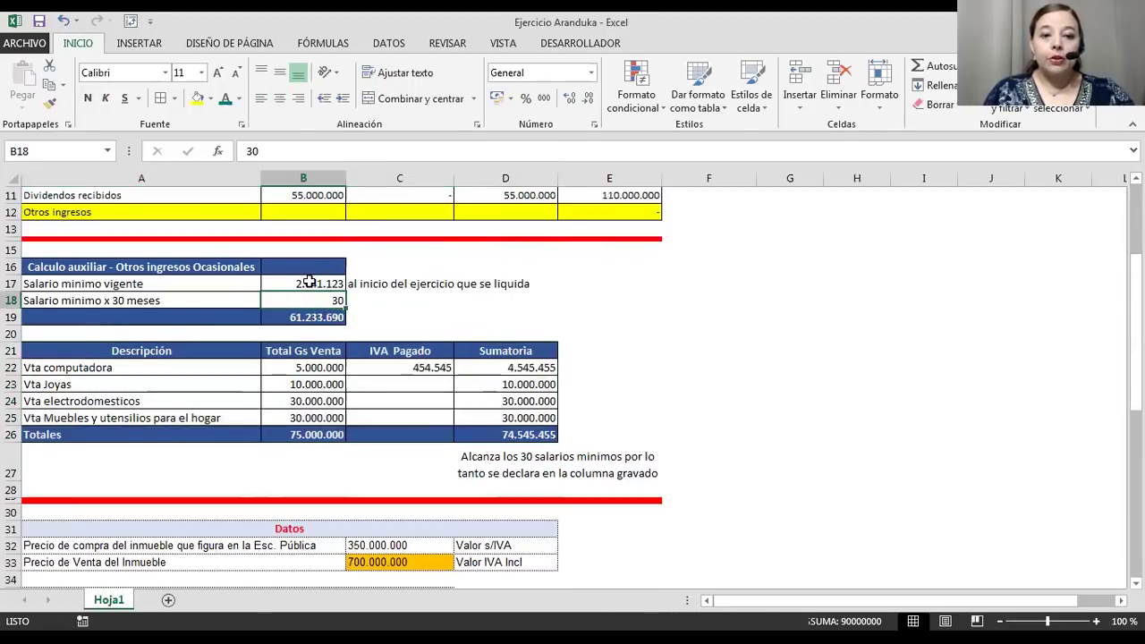
pyautogui.click(307, 281)
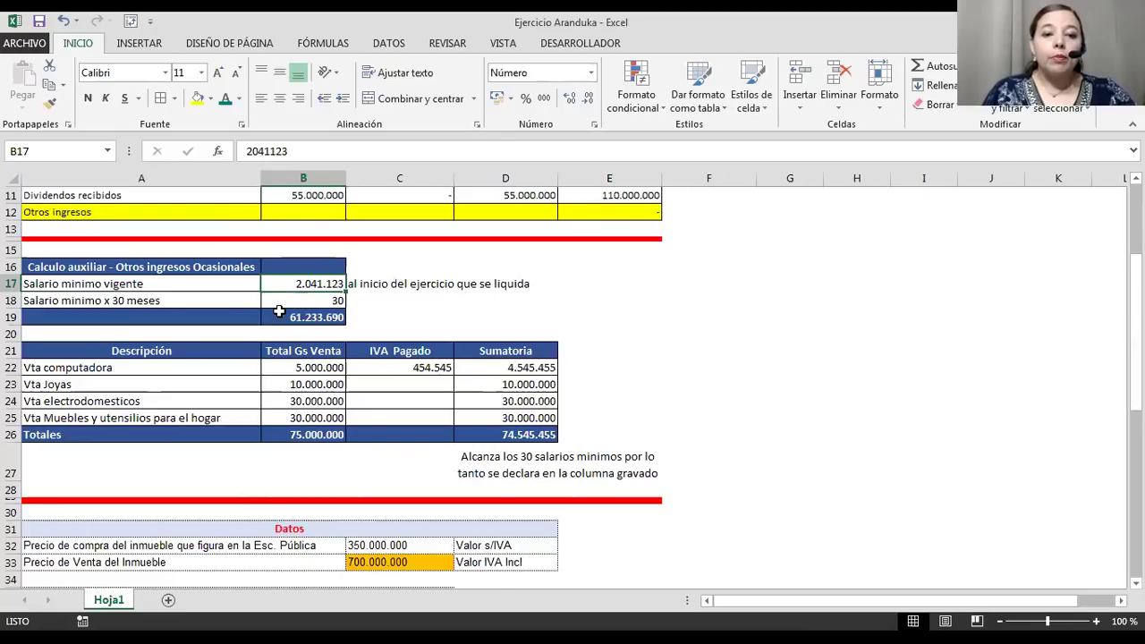
pyautogui.click(310, 300)
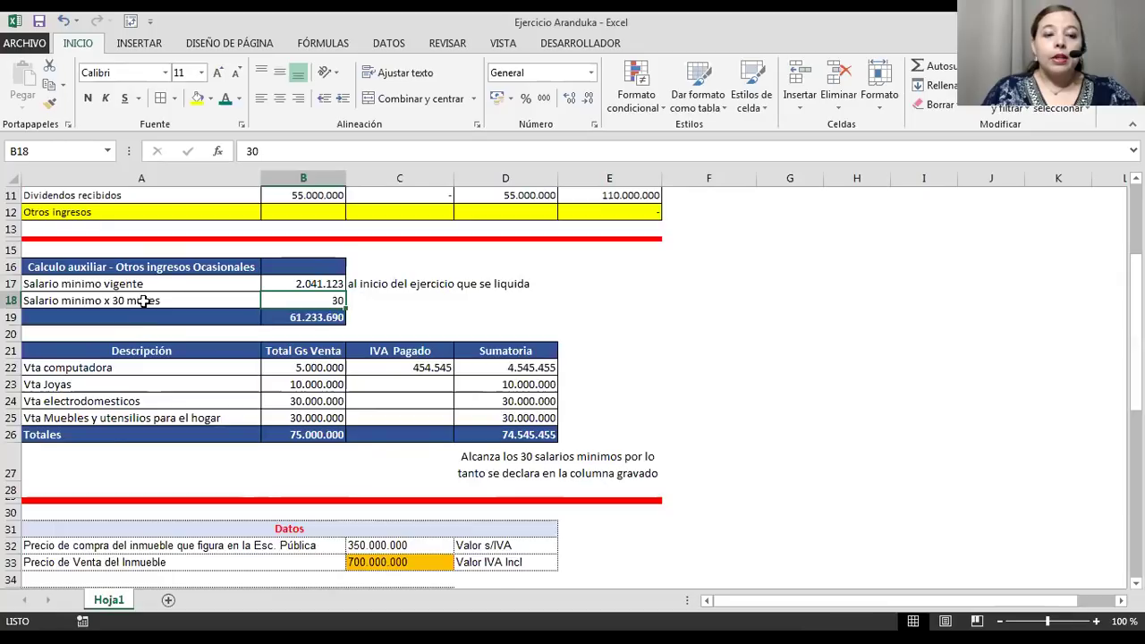
pyautogui.click(172, 301)
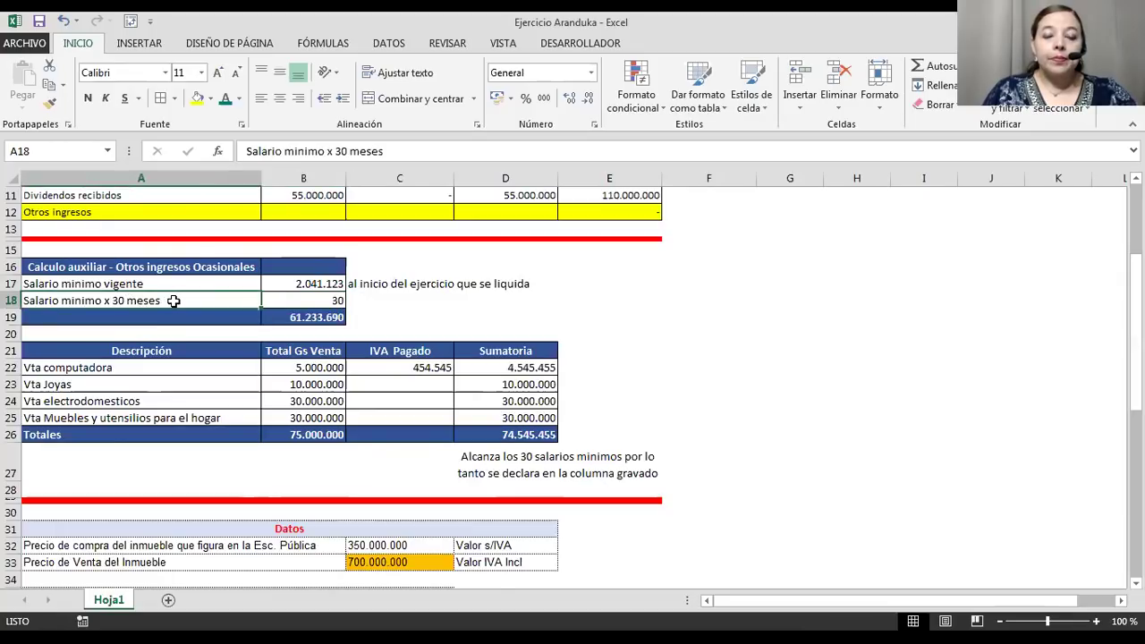
pyautogui.click(302, 317)
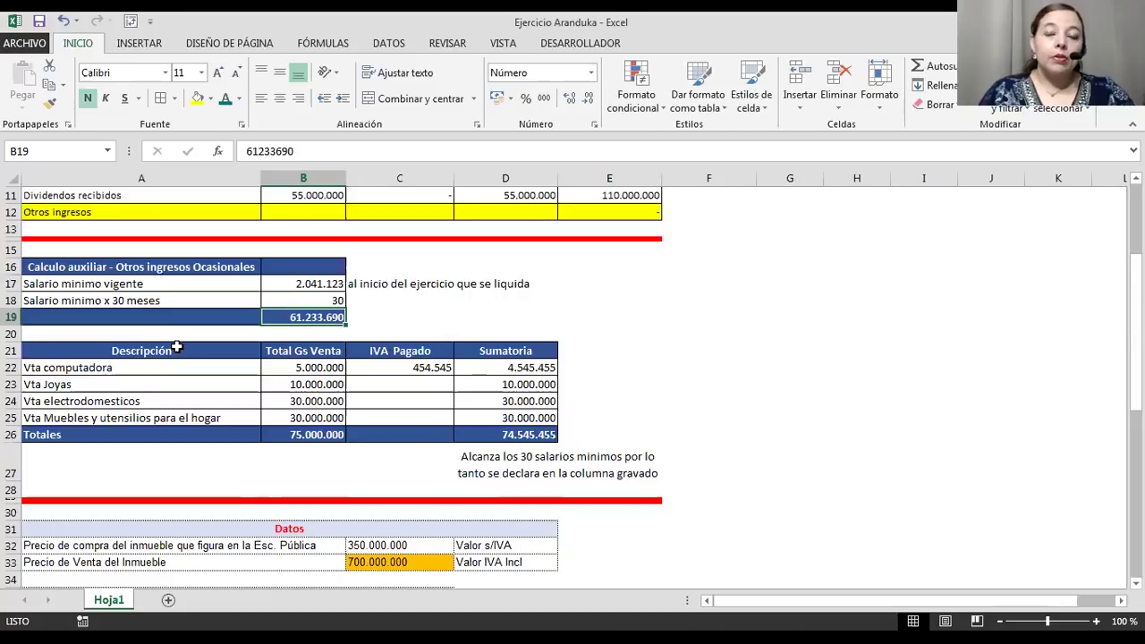
pyautogui.click(215, 356)
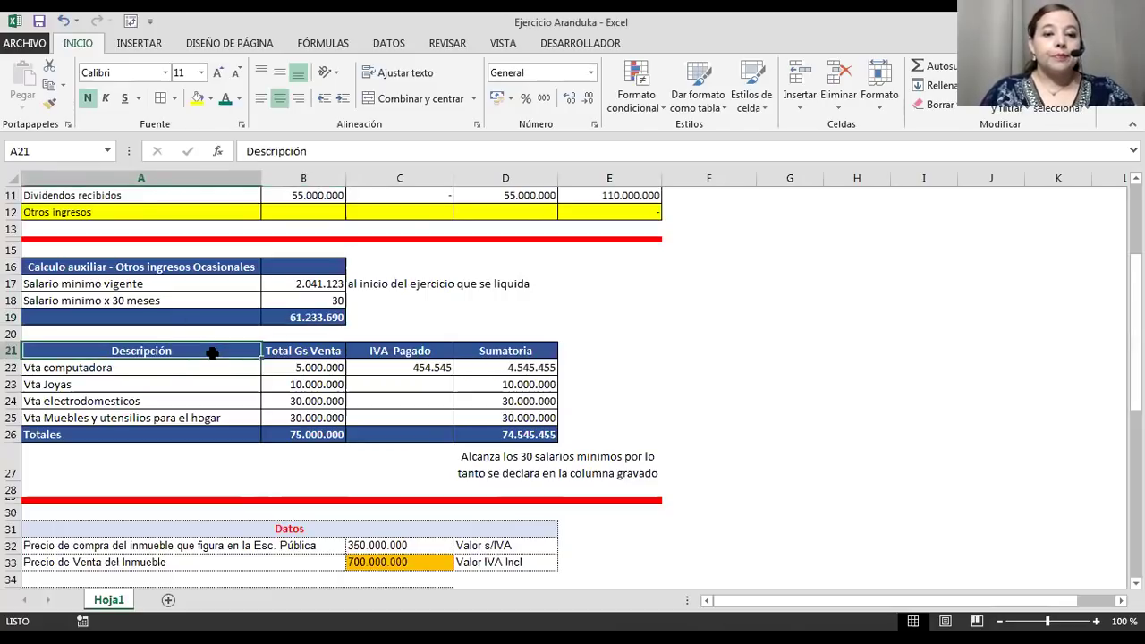
pyautogui.scroll(-2, 216, 360)
pyautogui.moveTo(224, 283); pyautogui.dragTo(503, 365)
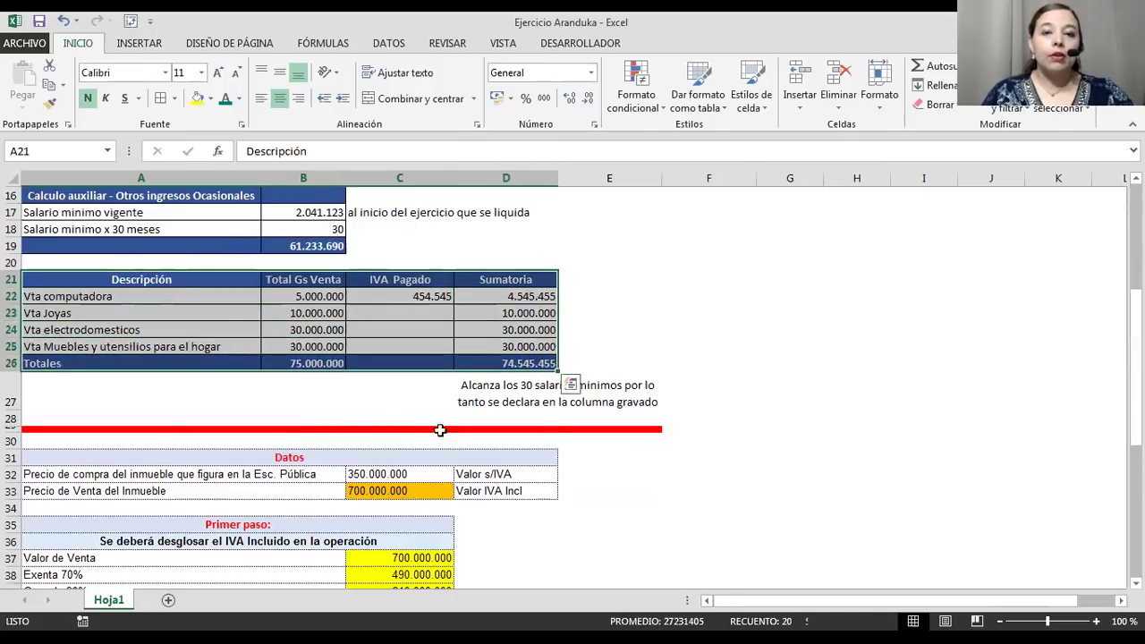
pyautogui.click(372, 413)
pyautogui.click(115, 280)
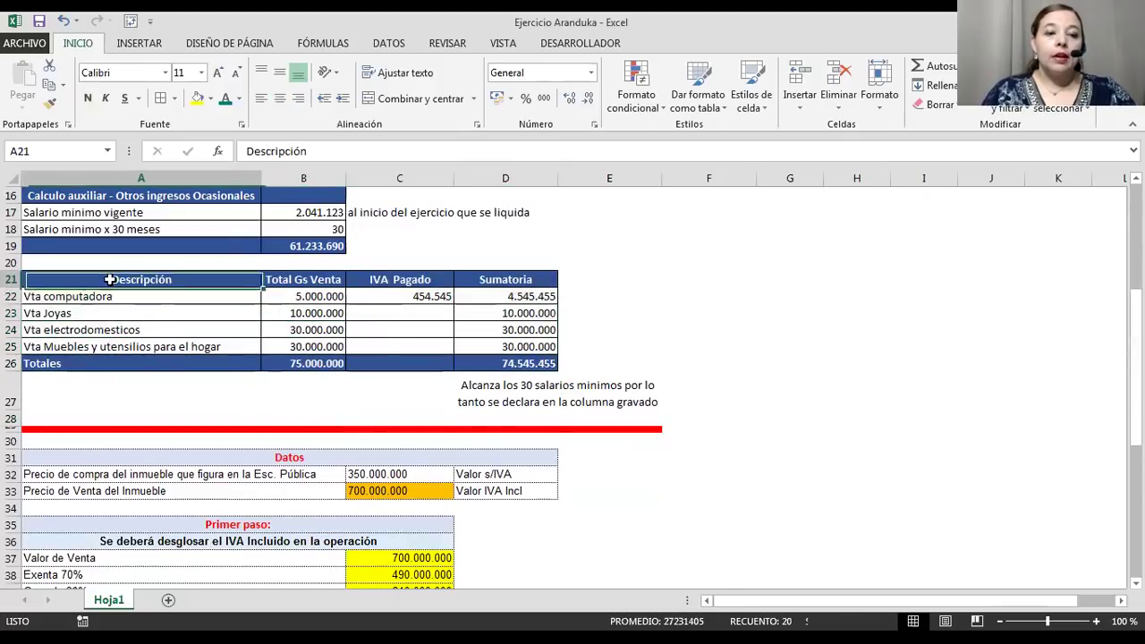
pyautogui.click(115, 296)
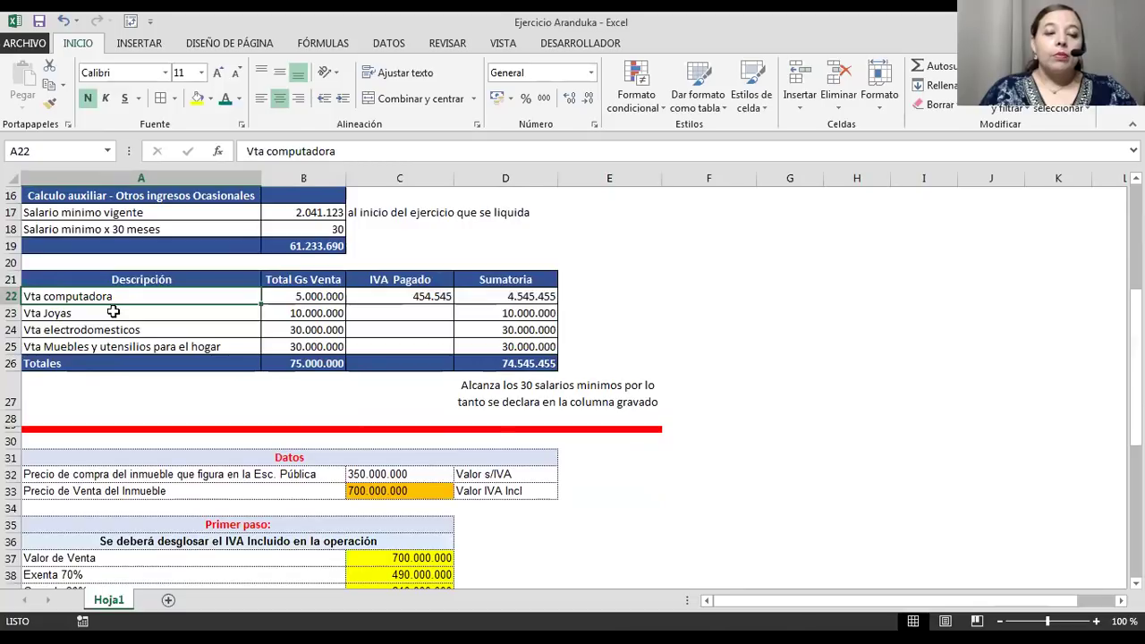
pyautogui.click(113, 316)
pyautogui.click(114, 330)
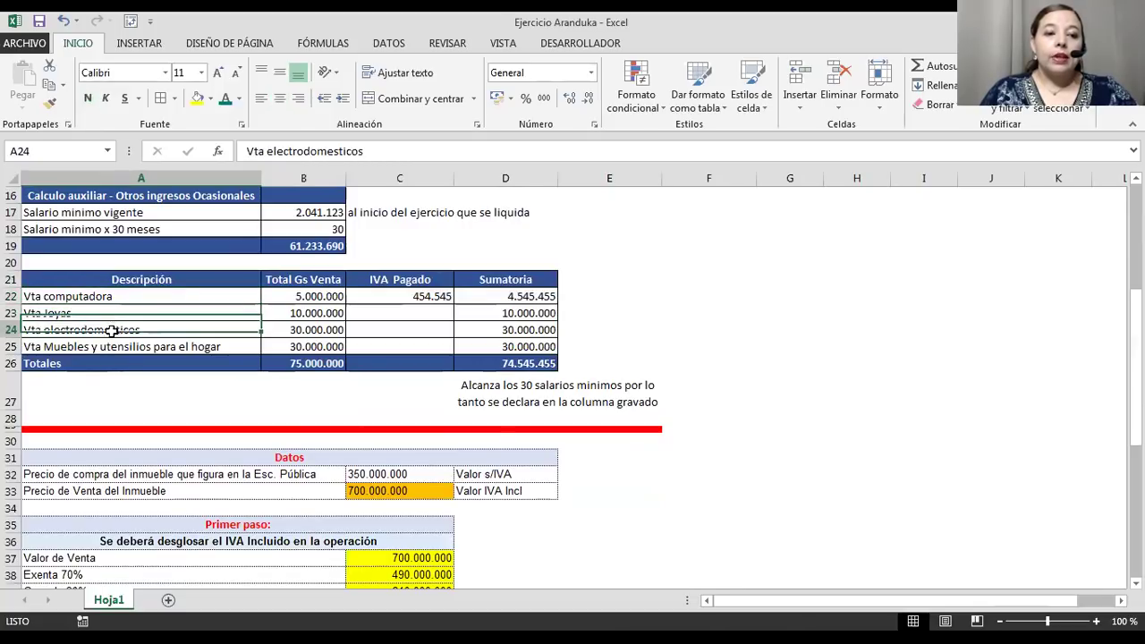
pyautogui.click(108, 349)
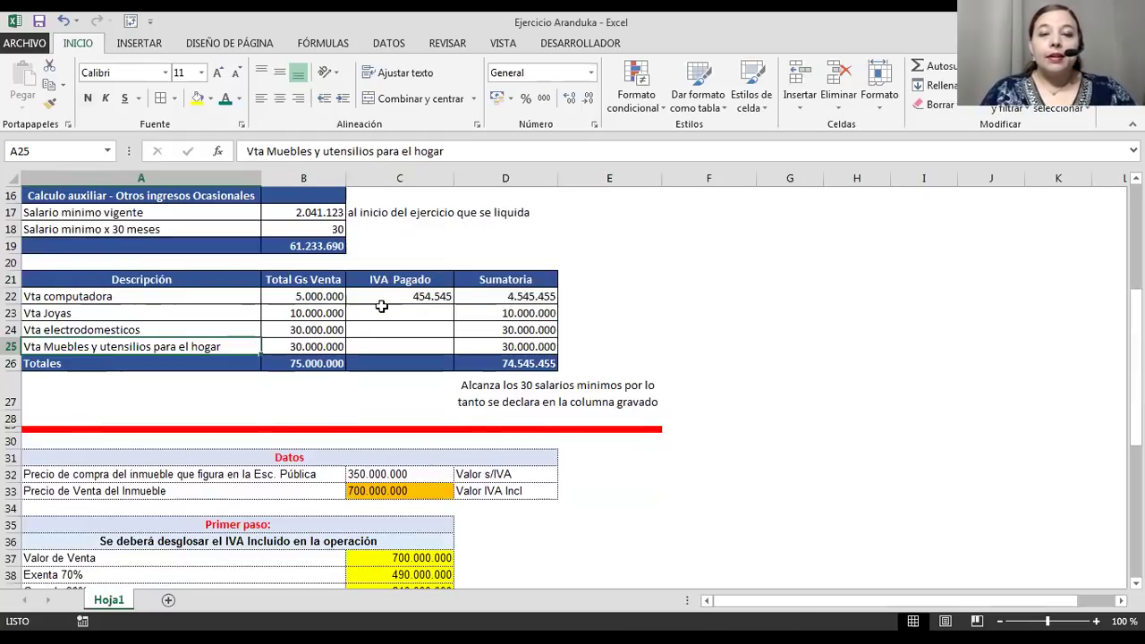
pyautogui.click(407, 295)
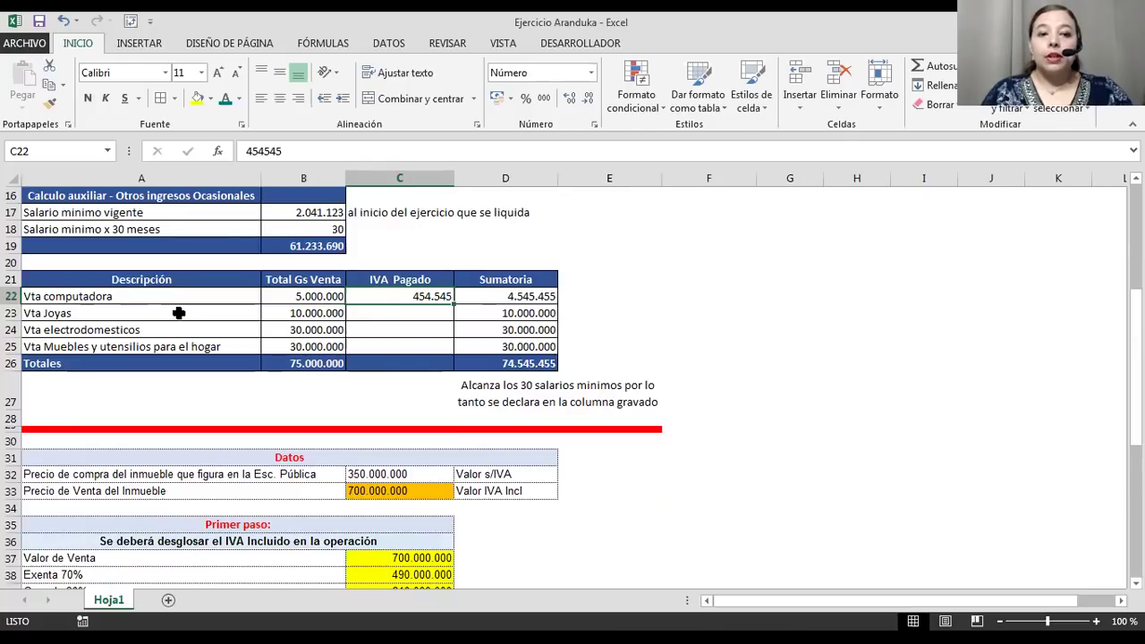
pyautogui.click(179, 313)
pyautogui.moveTo(179, 289); pyautogui.dragTo(489, 296)
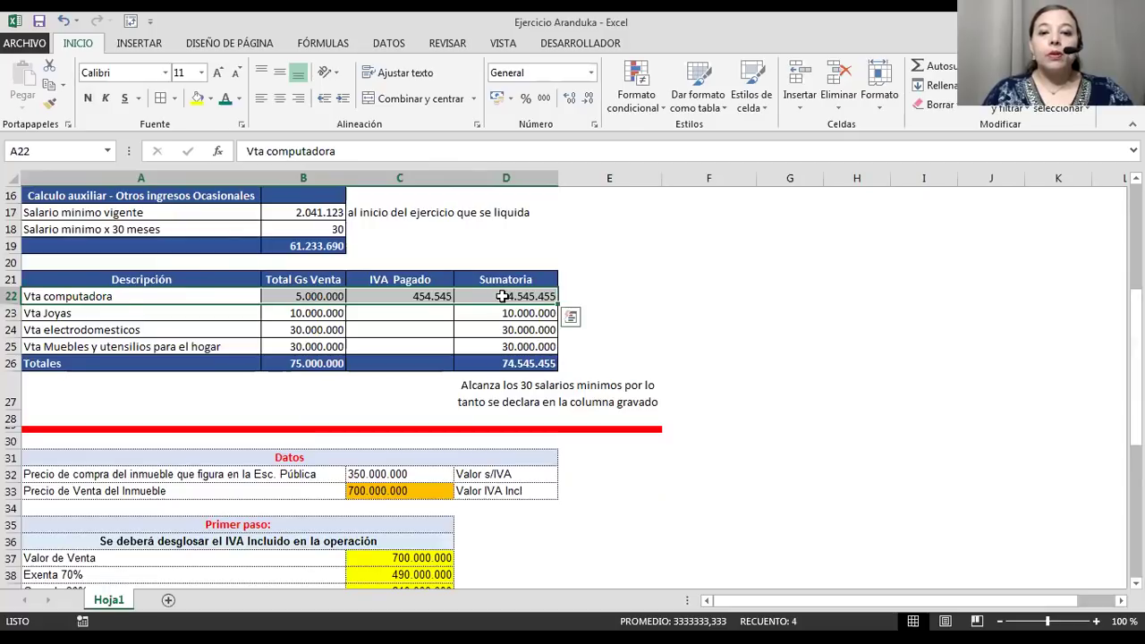
pyautogui.doubleClick(492, 296)
pyautogui.press('Escape')
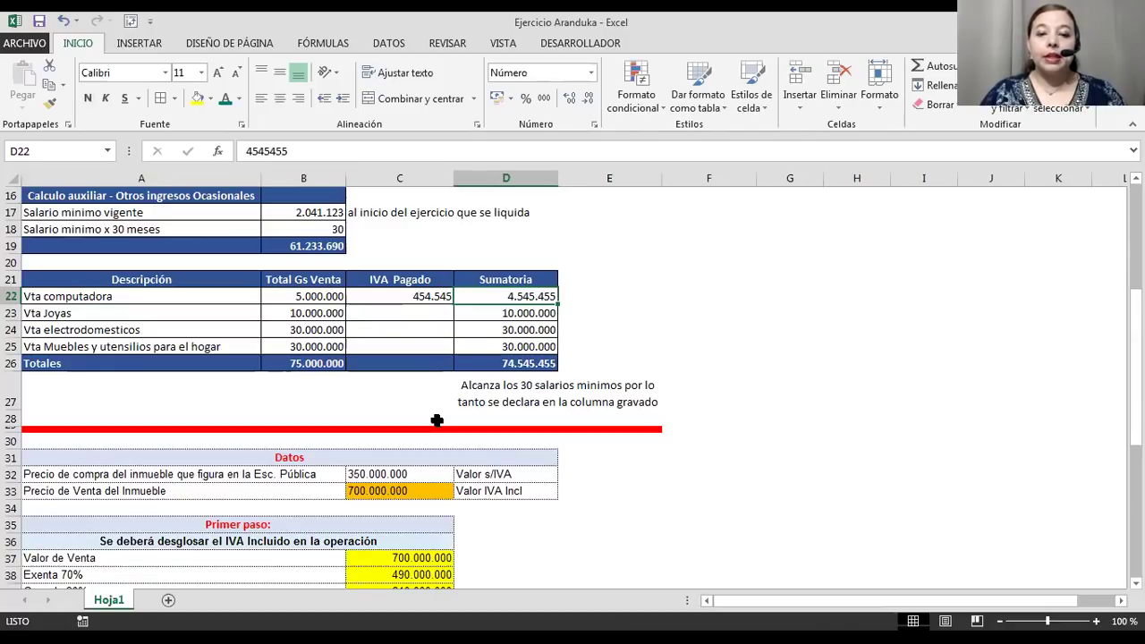
pyautogui.click(487, 361)
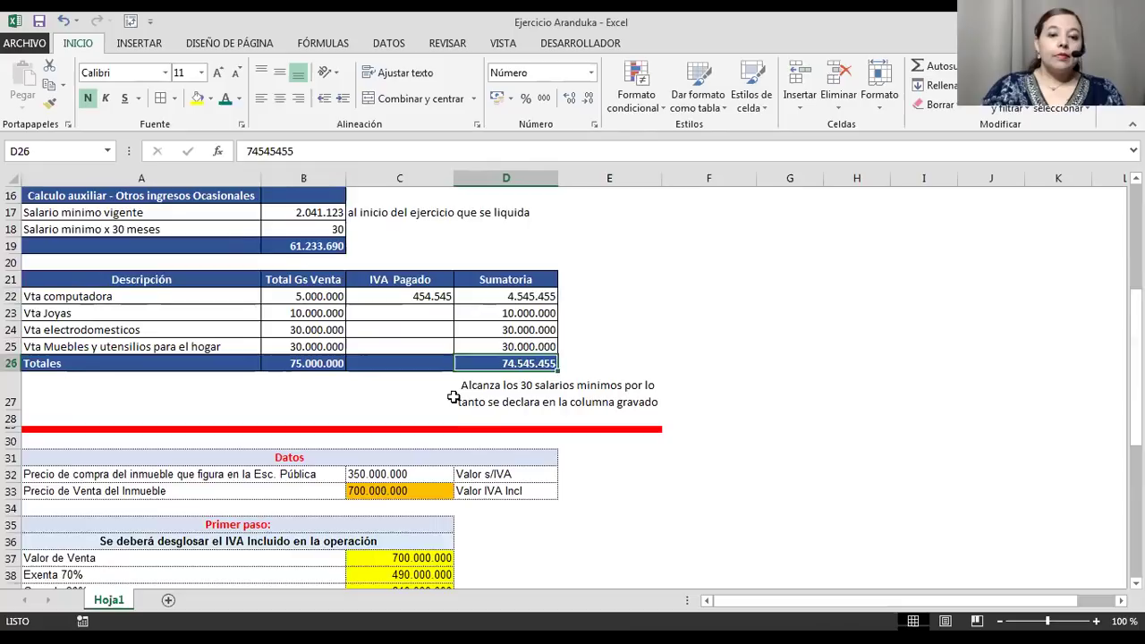
pyautogui.scroll(-2, 403, 390)
pyautogui.scroll(2, 130, 263)
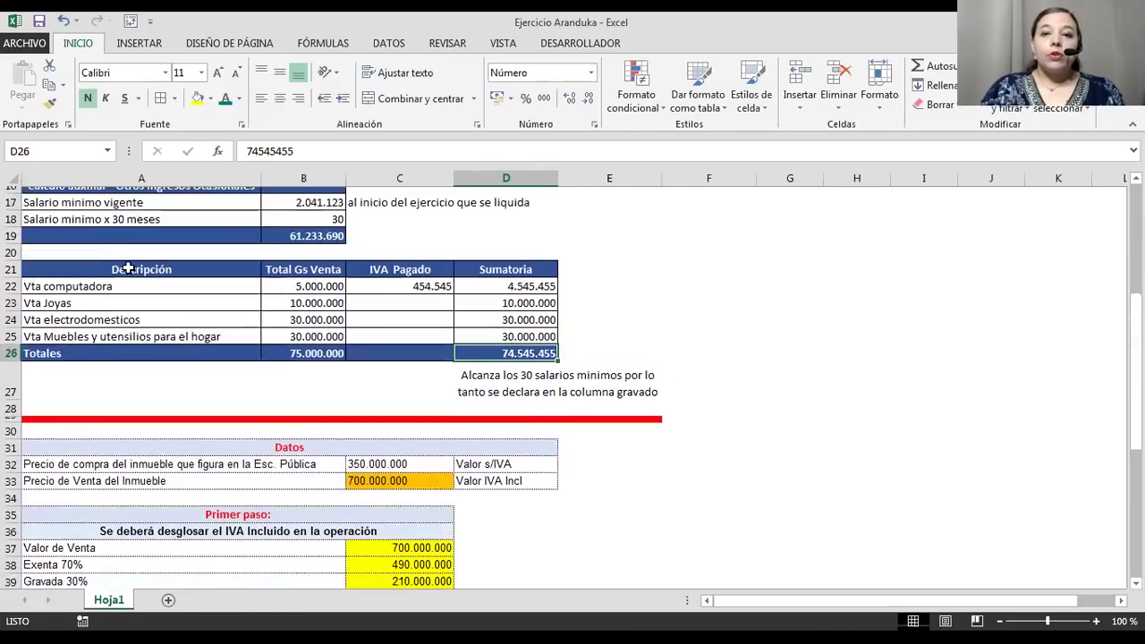
pyautogui.scroll(2, 64, 284)
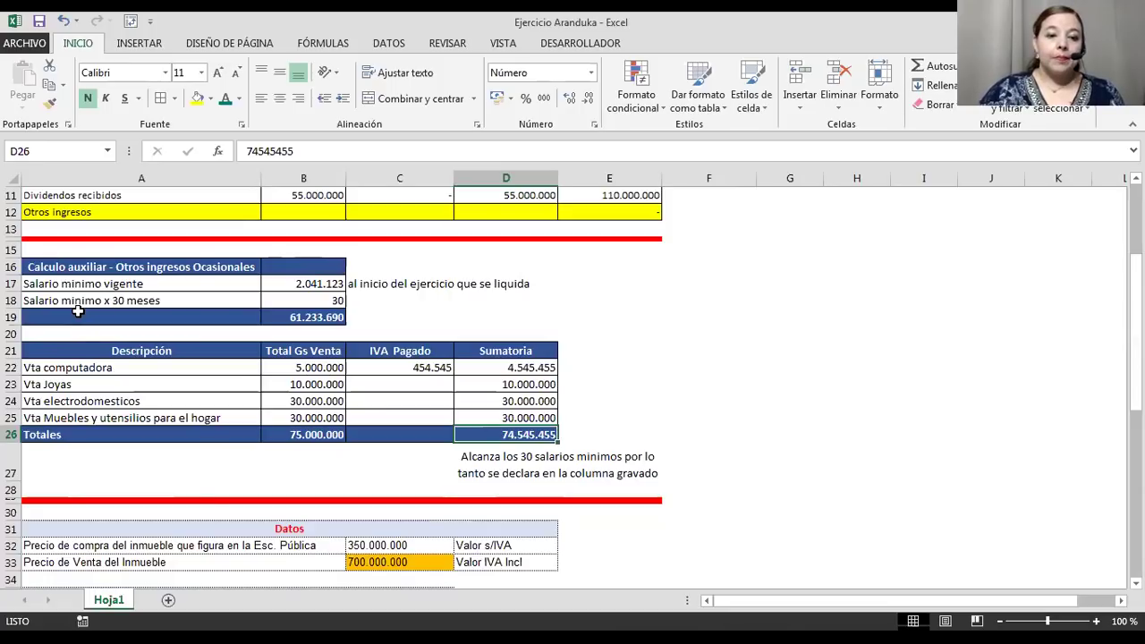
pyautogui.click(204, 487)
pyautogui.scroll(-5, 203, 483)
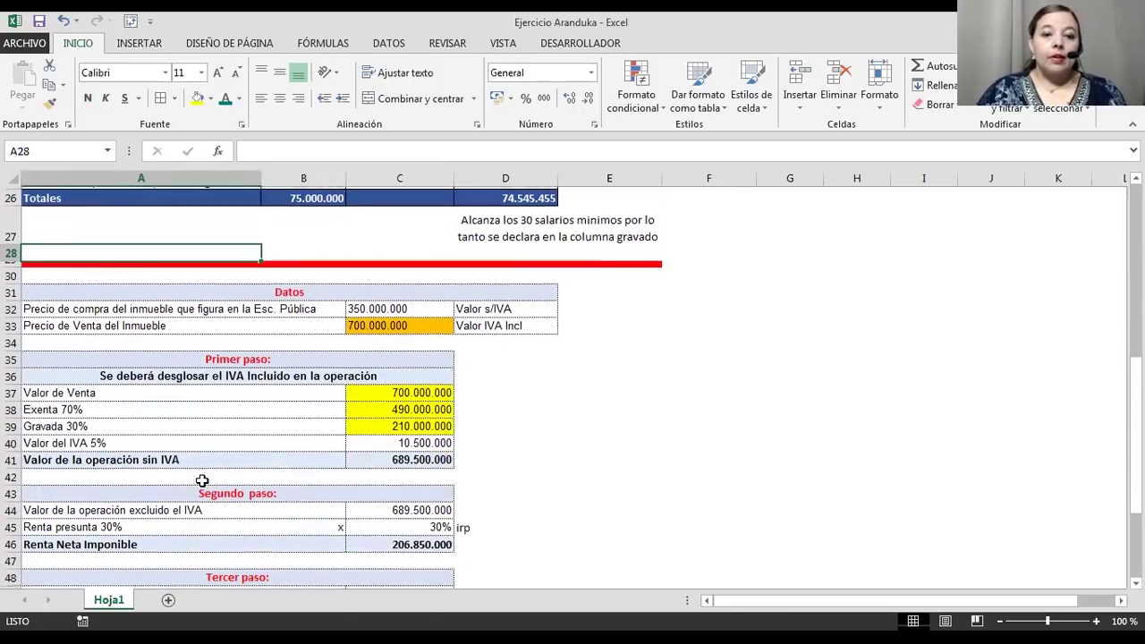
pyautogui.scroll(-2, 202, 481)
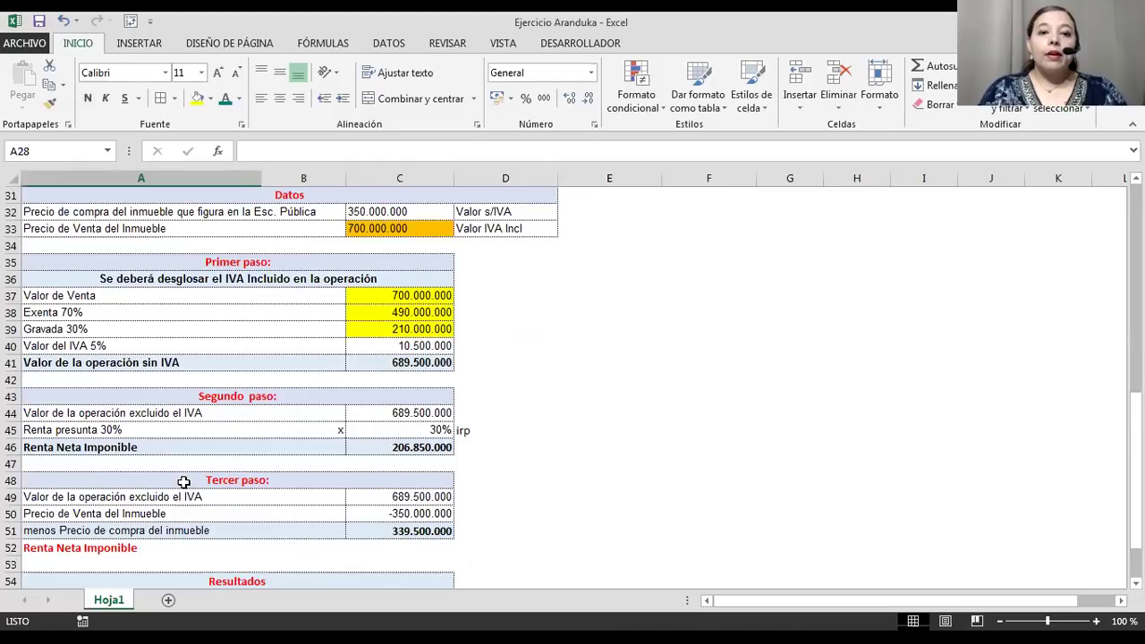
pyautogui.scroll(2, 184, 482)
pyautogui.click(183, 482)
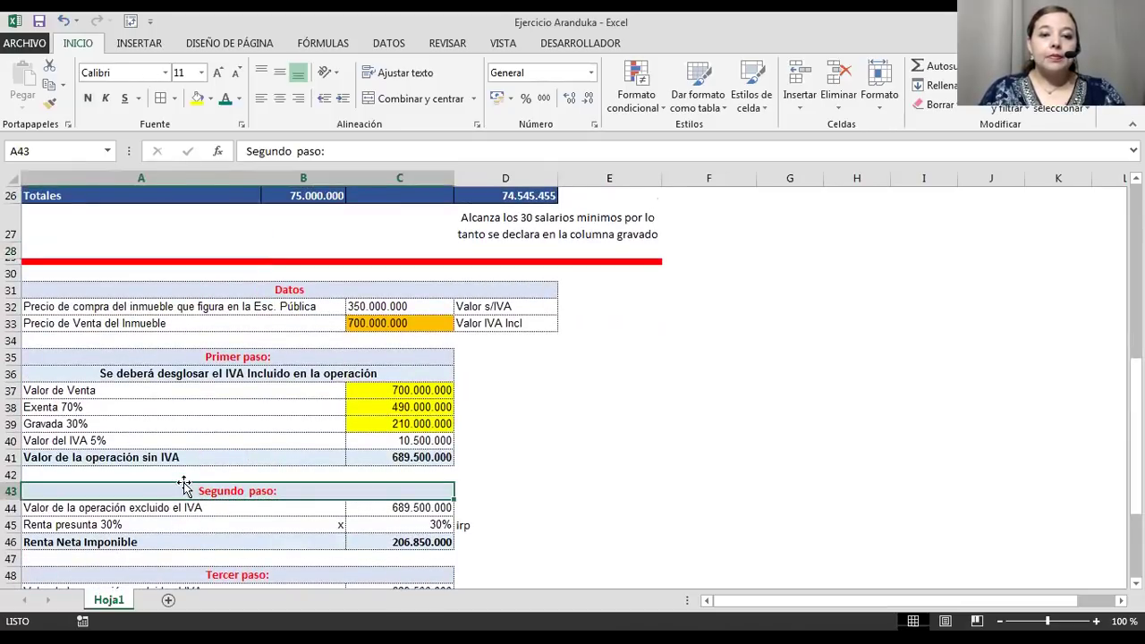
pyautogui.scroll(-2, 183, 483)
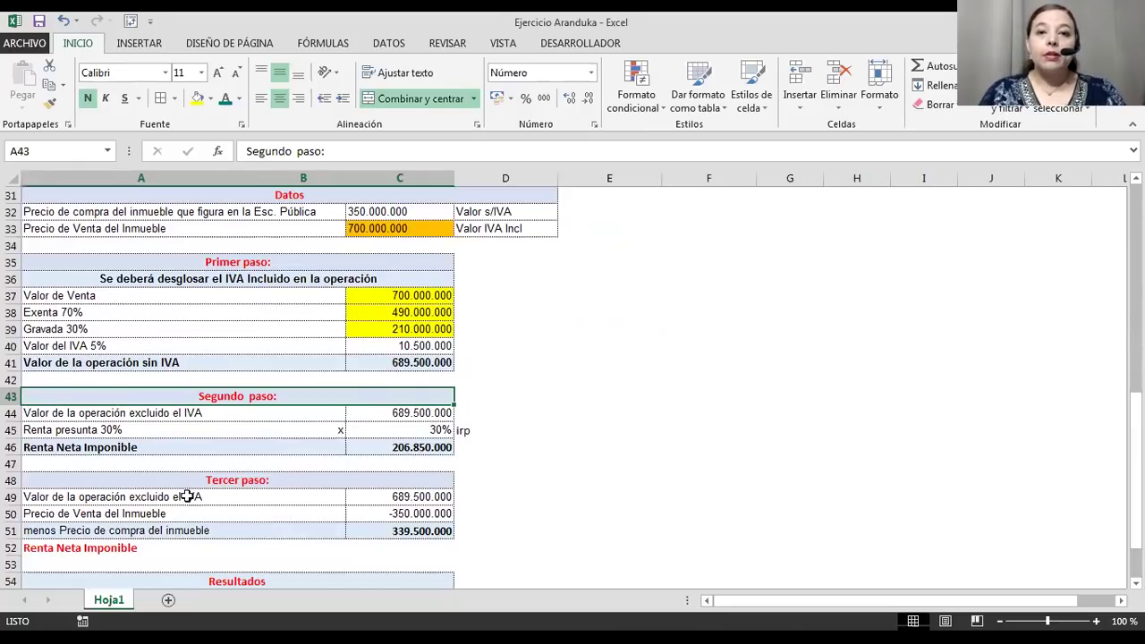
pyautogui.scroll(2, 186, 496)
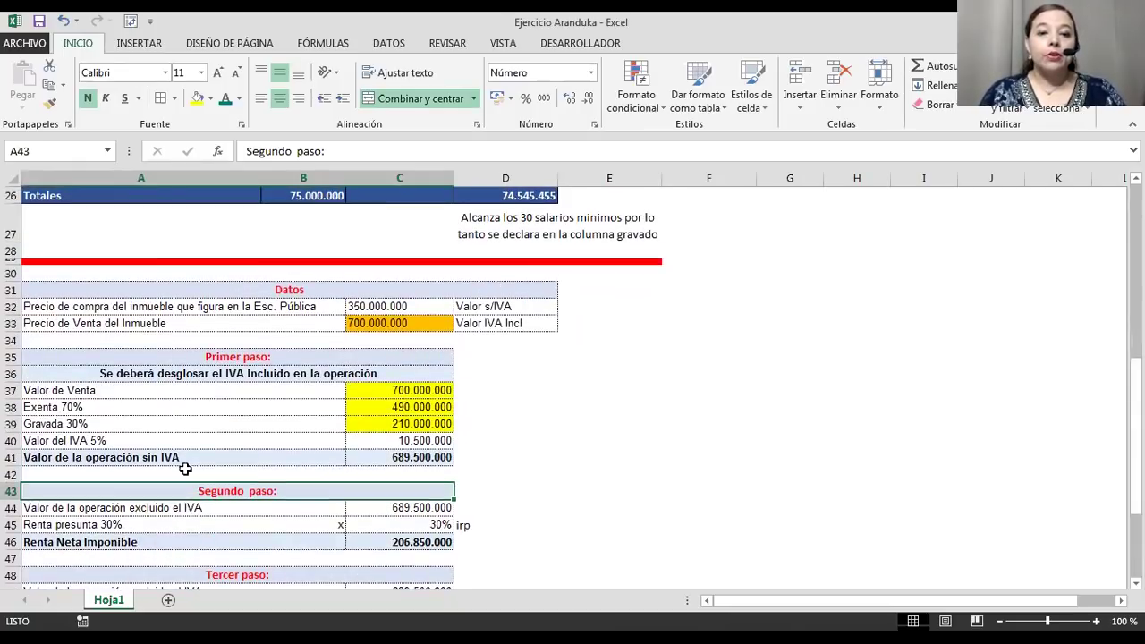
pyautogui.click(61, 305)
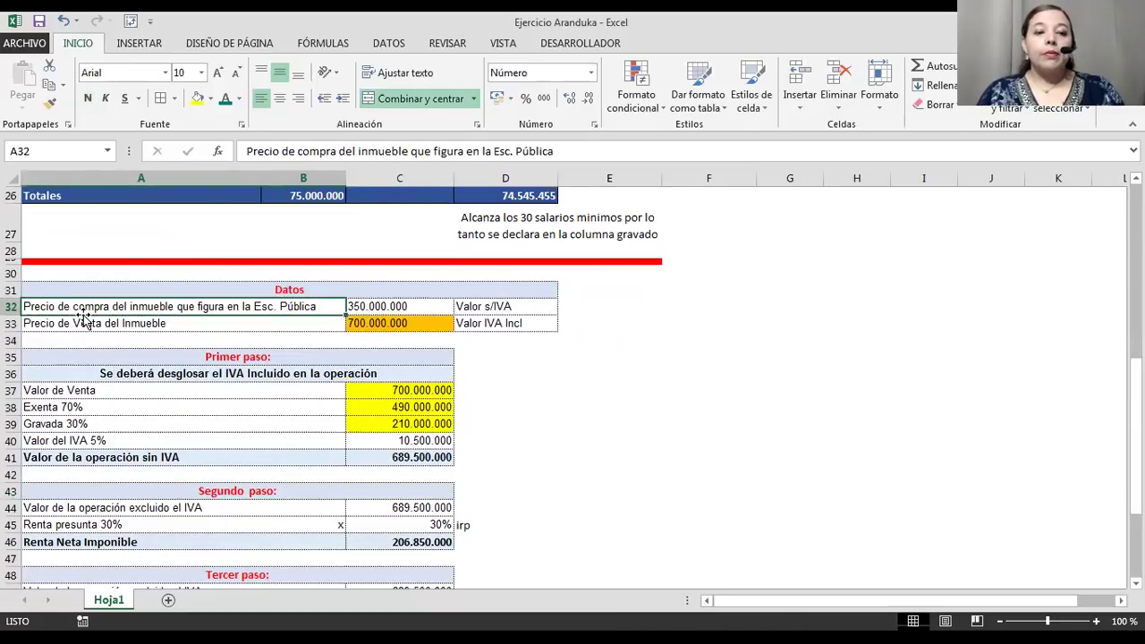
pyautogui.click(376, 307)
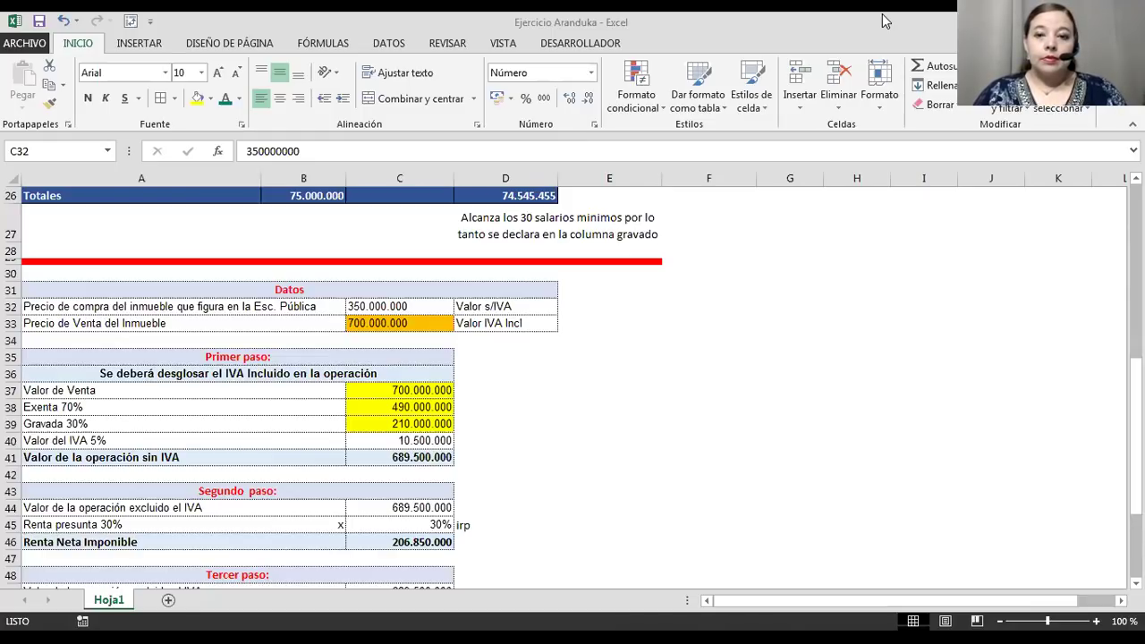
pyautogui.scroll(-2, 295, 339)
pyautogui.scroll(2, 295, 340)
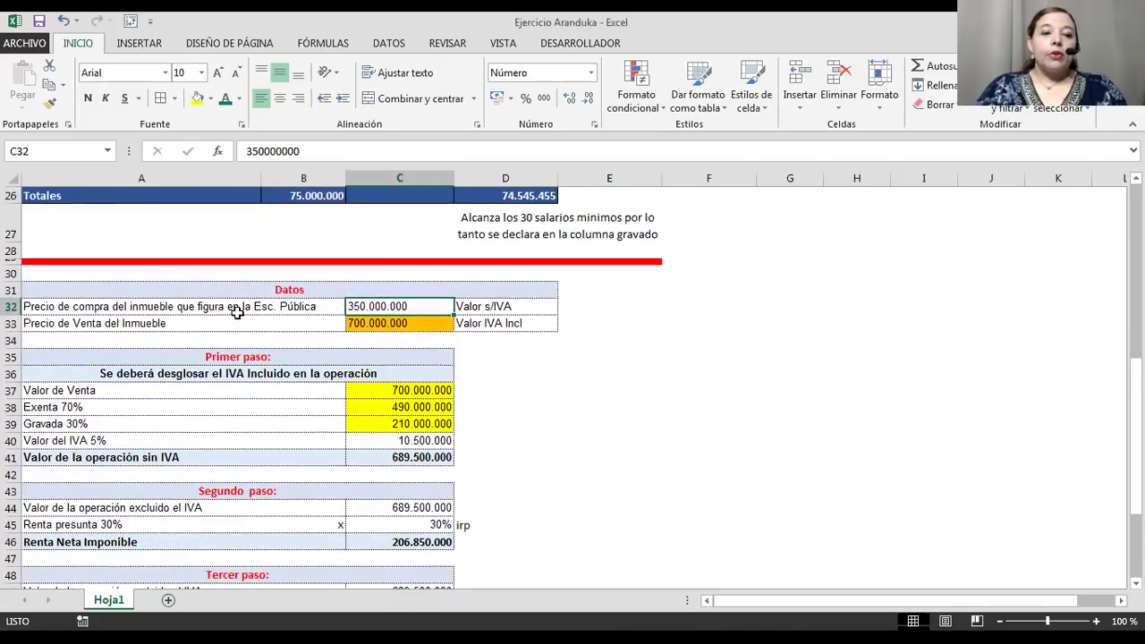
pyautogui.click(235, 309)
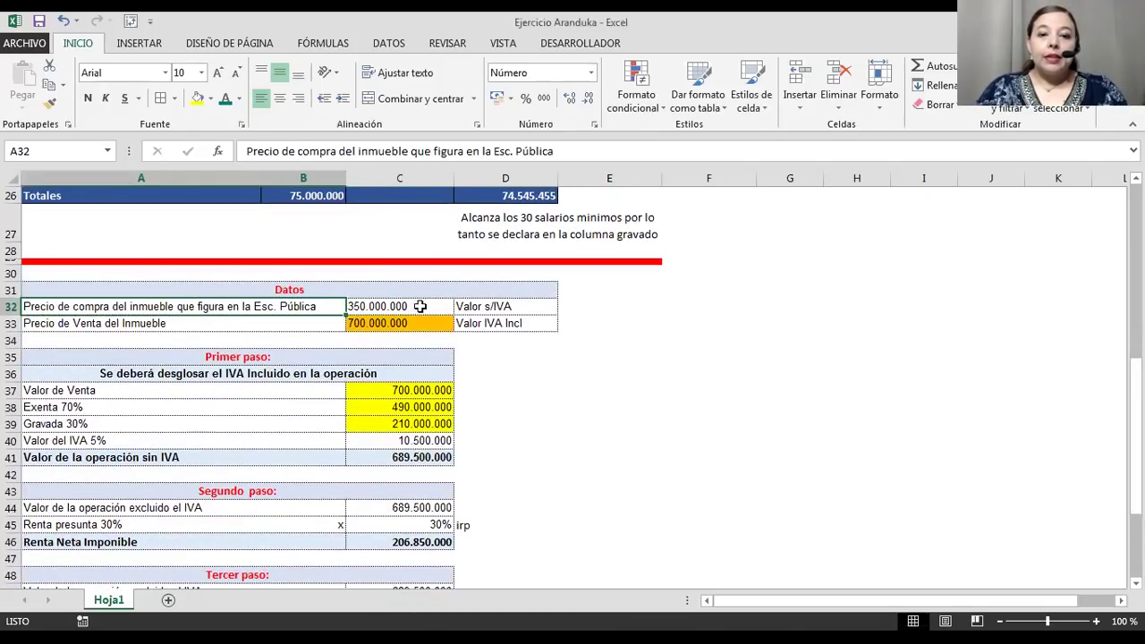
pyautogui.click(387, 322)
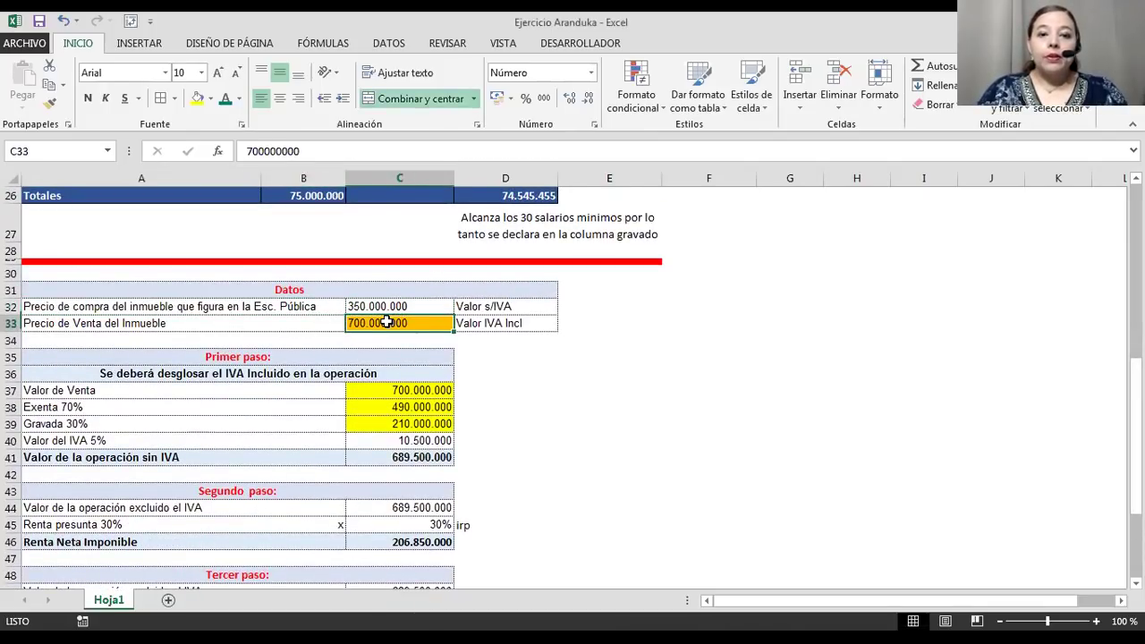
pyautogui.scroll(-2, 386, 322)
pyautogui.click(479, 229)
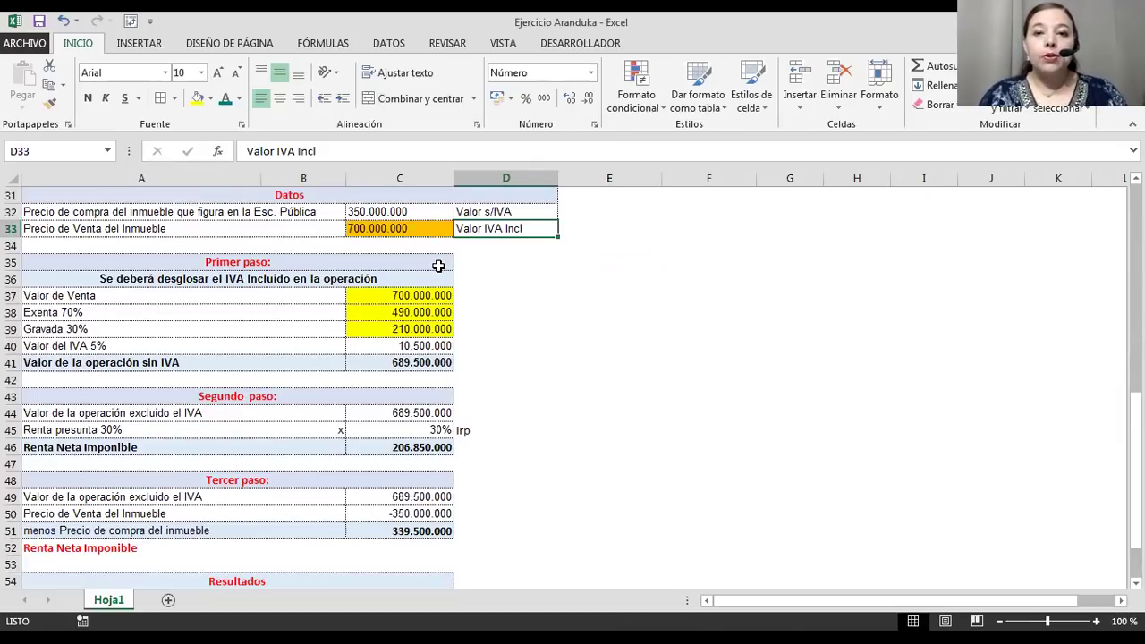
pyautogui.click(387, 296)
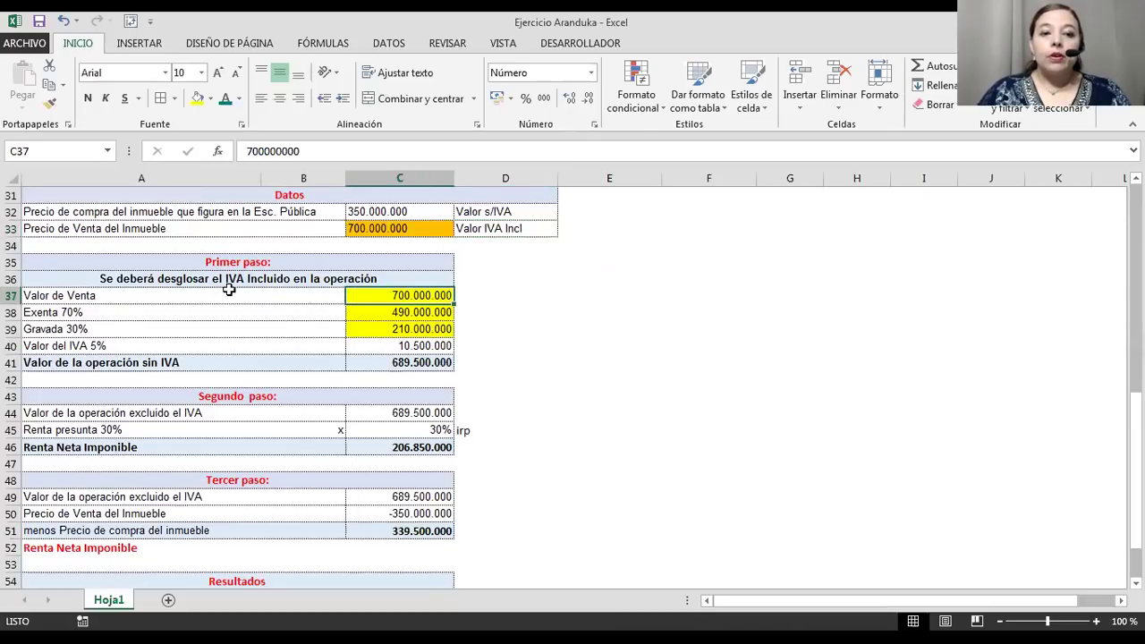
pyautogui.click(156, 314)
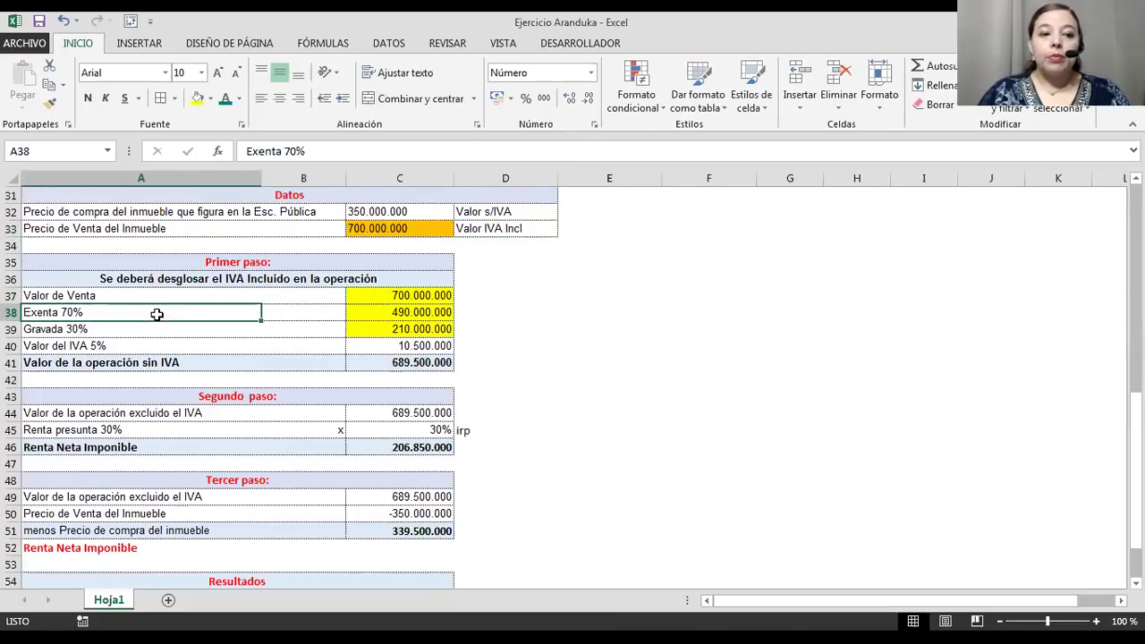
pyautogui.click(362, 312)
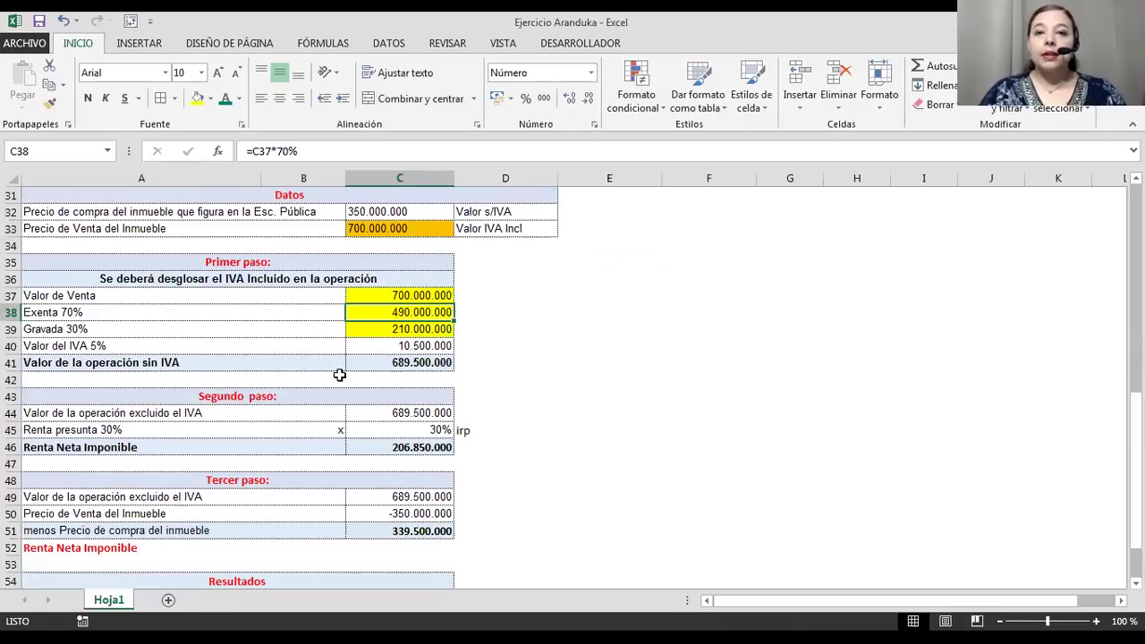
pyautogui.click(358, 331)
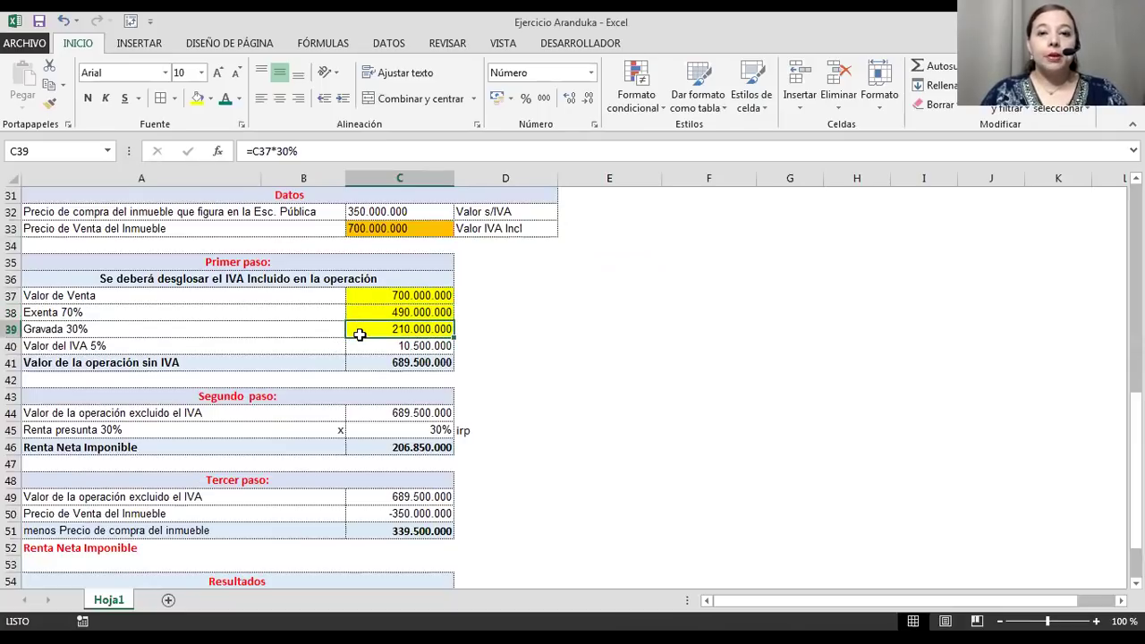
pyautogui.click(365, 345)
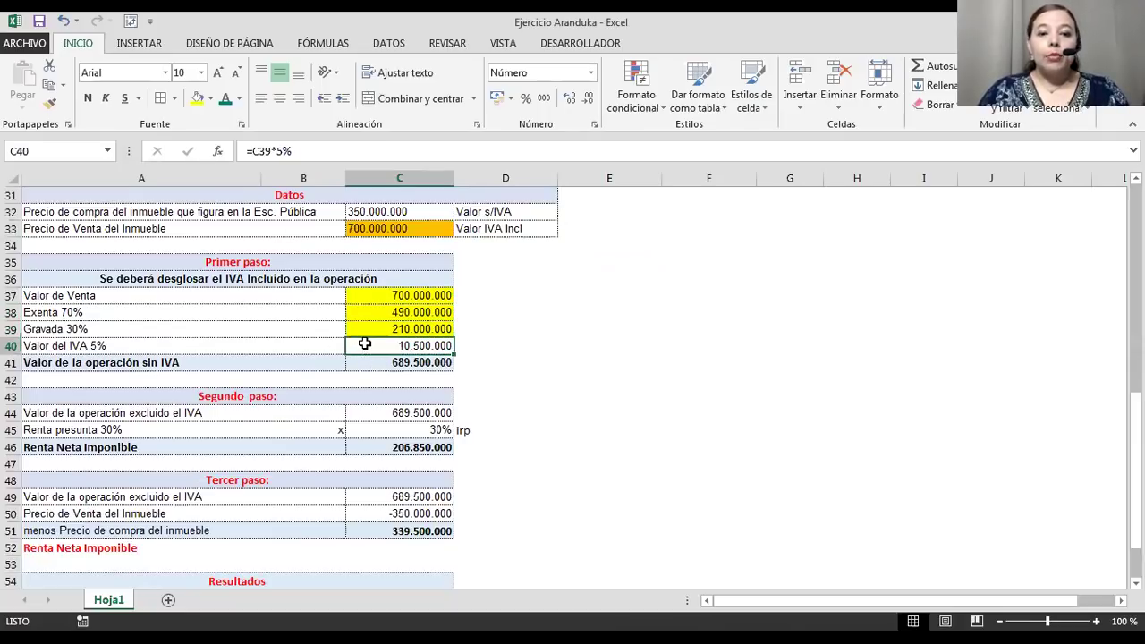
pyautogui.doubleClick(365, 344)
pyautogui.press('Return')
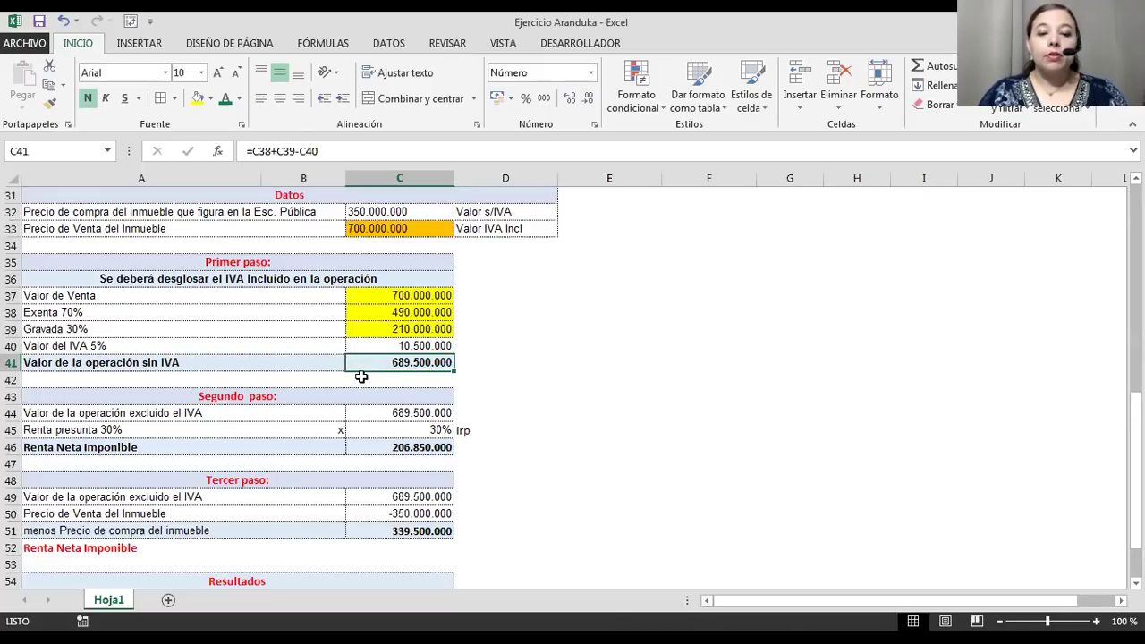
pyautogui.scroll(-2, 361, 377)
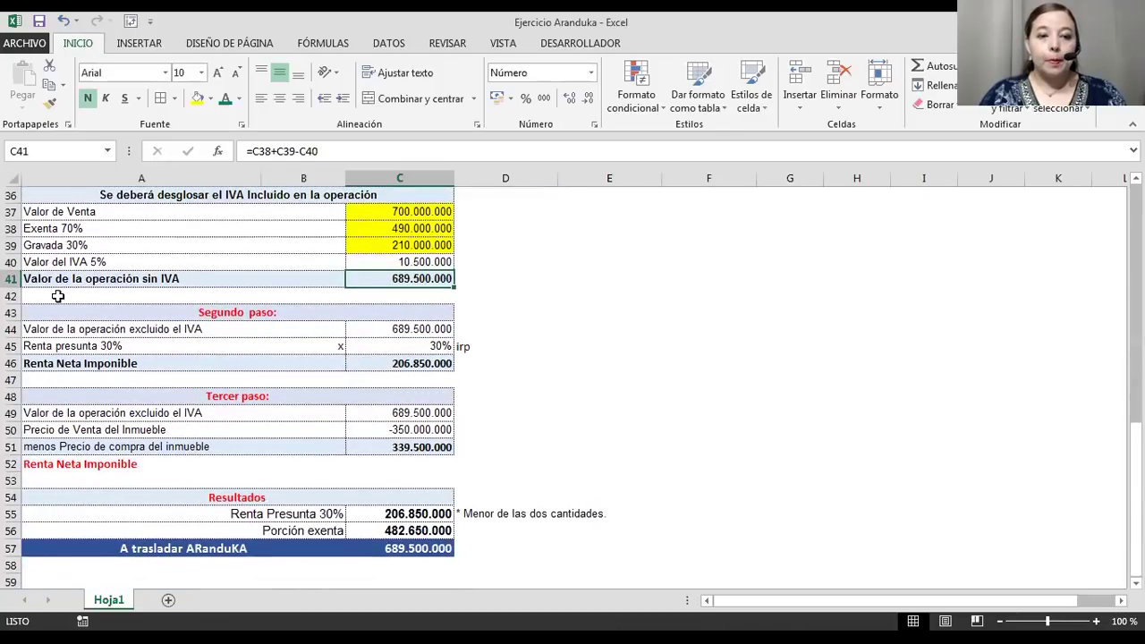
pyautogui.click(93, 331)
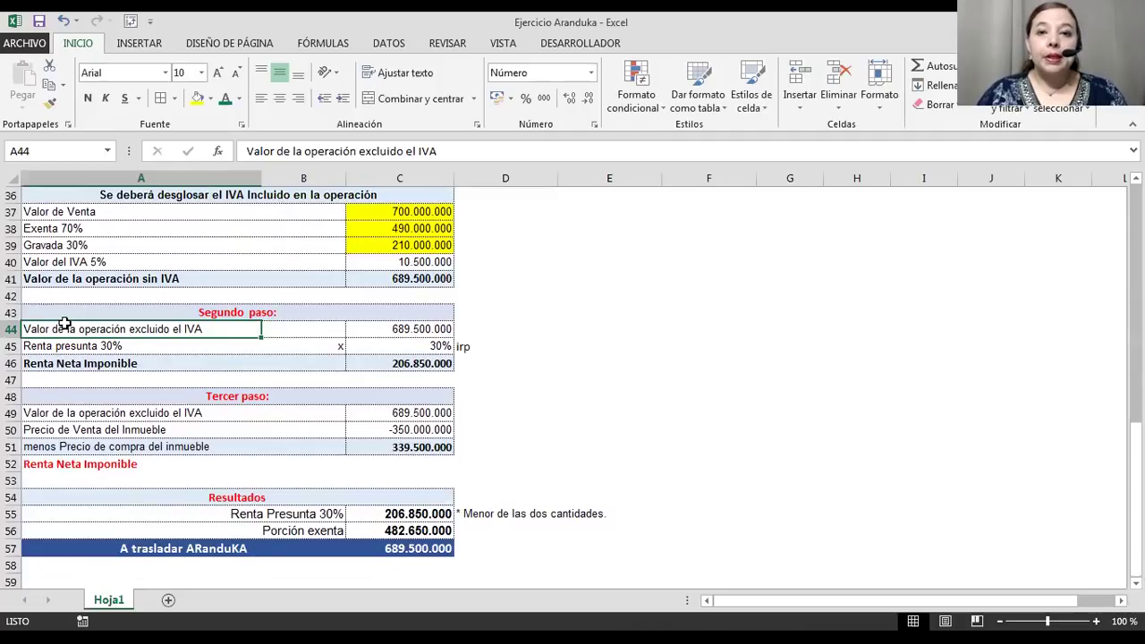
pyautogui.click(140, 316)
pyautogui.moveTo(141, 317); pyautogui.dragTo(117, 362)
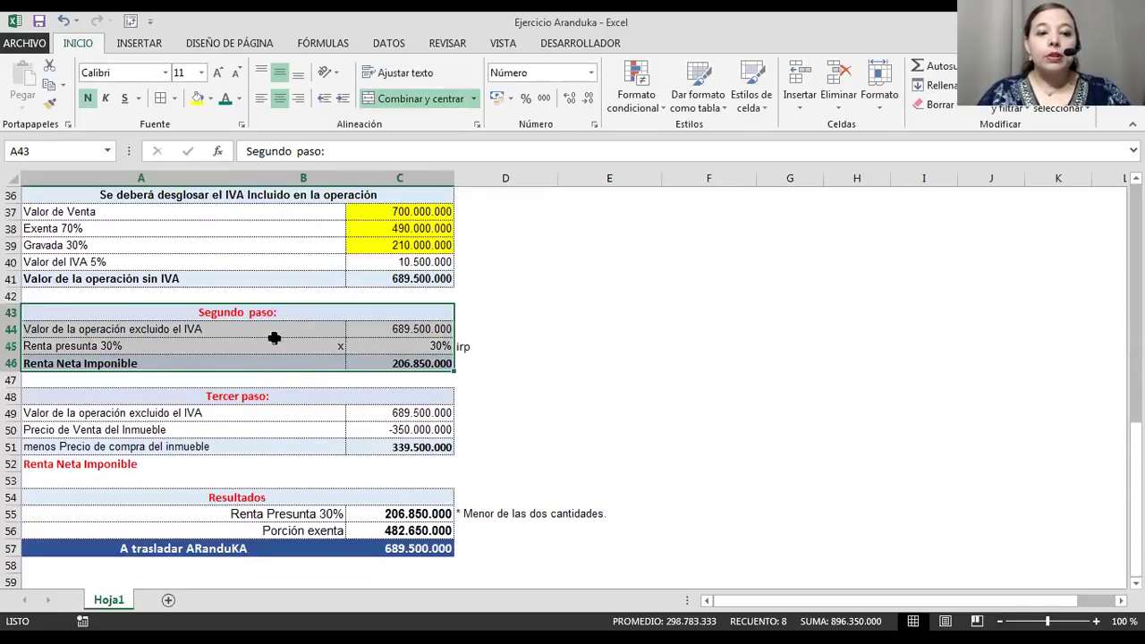
# Review the Renta Neta Imponible and Tercer paso subtotal formulas.
pyautogui.click(389, 362)
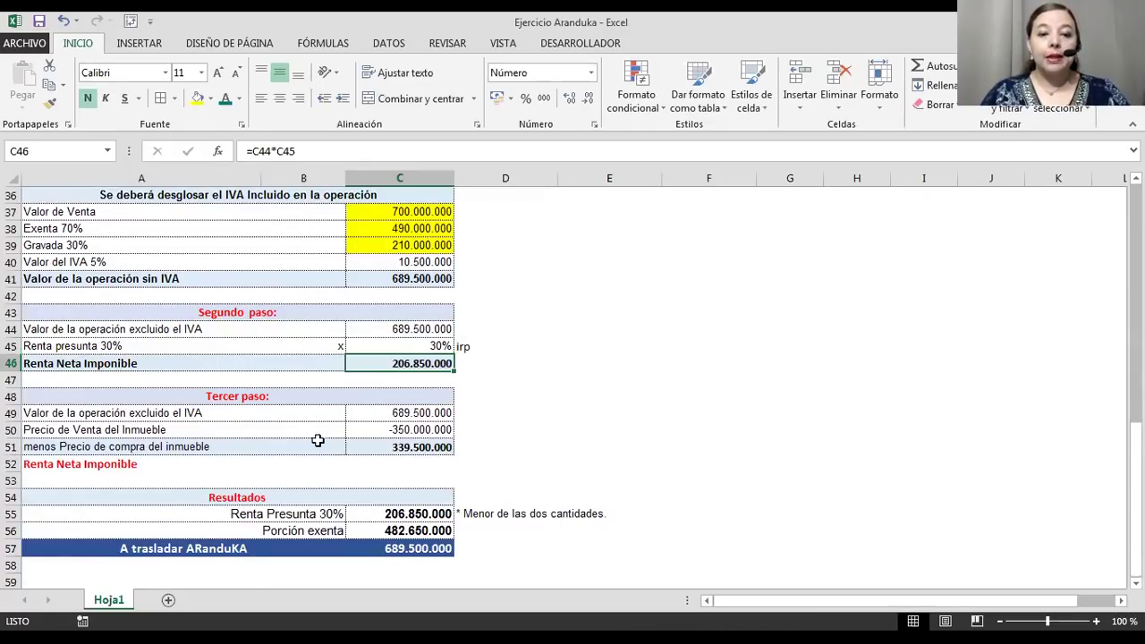
pyautogui.scroll(-2, 313, 438)
pyautogui.moveTo(326, 311); pyautogui.dragTo(376, 361)
pyautogui.click(397, 363)
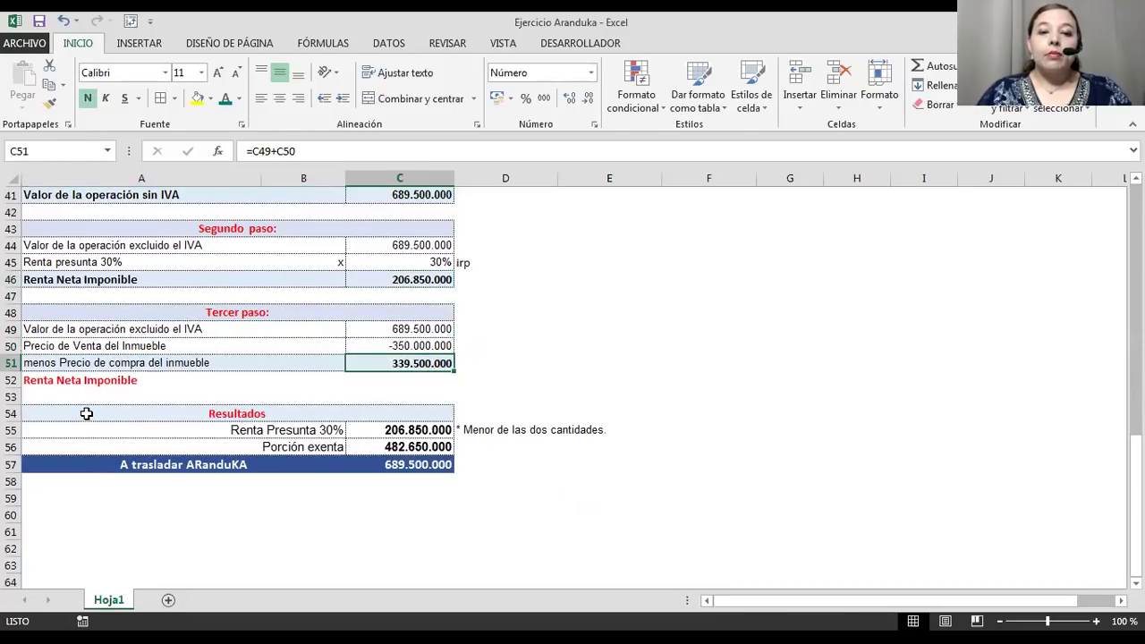
# Shade the Segundo paso amounts C44:C46 yellow.
pyautogui.click(399, 249)
pyautogui.moveTo(399, 249); pyautogui.dragTo(393, 279)
pyautogui.click(197, 98)
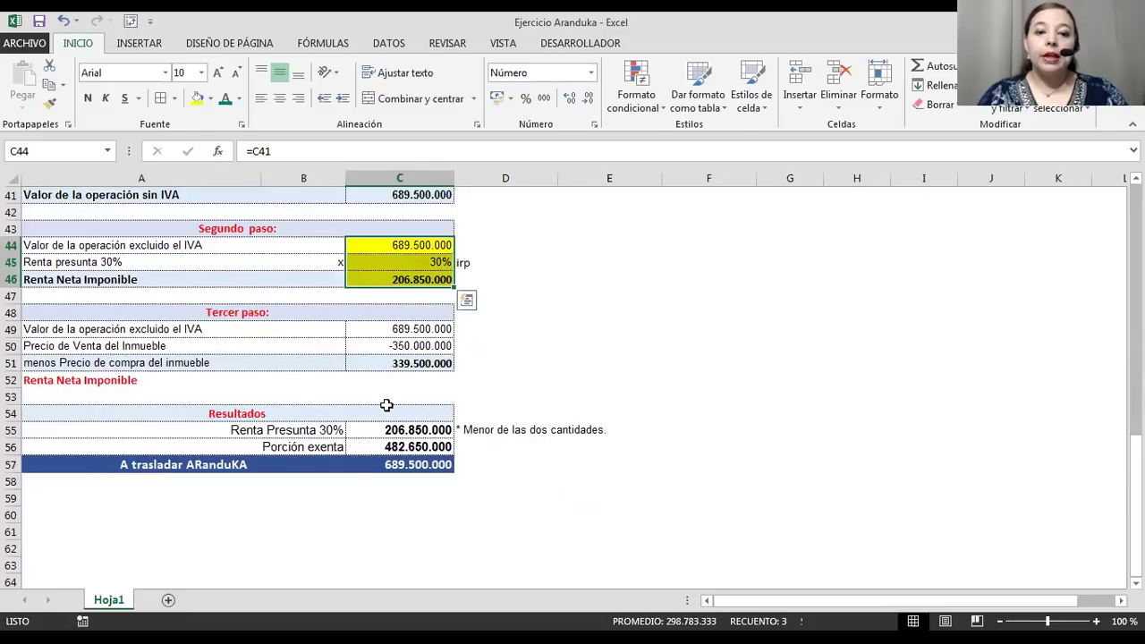
# Shade the Renta Presunta 30% and Porción exenta rows A55:C56 yellow.
pyautogui.click(374, 450)
pyautogui.moveTo(318, 427); pyautogui.dragTo(407, 447)
pyautogui.click(197, 98)
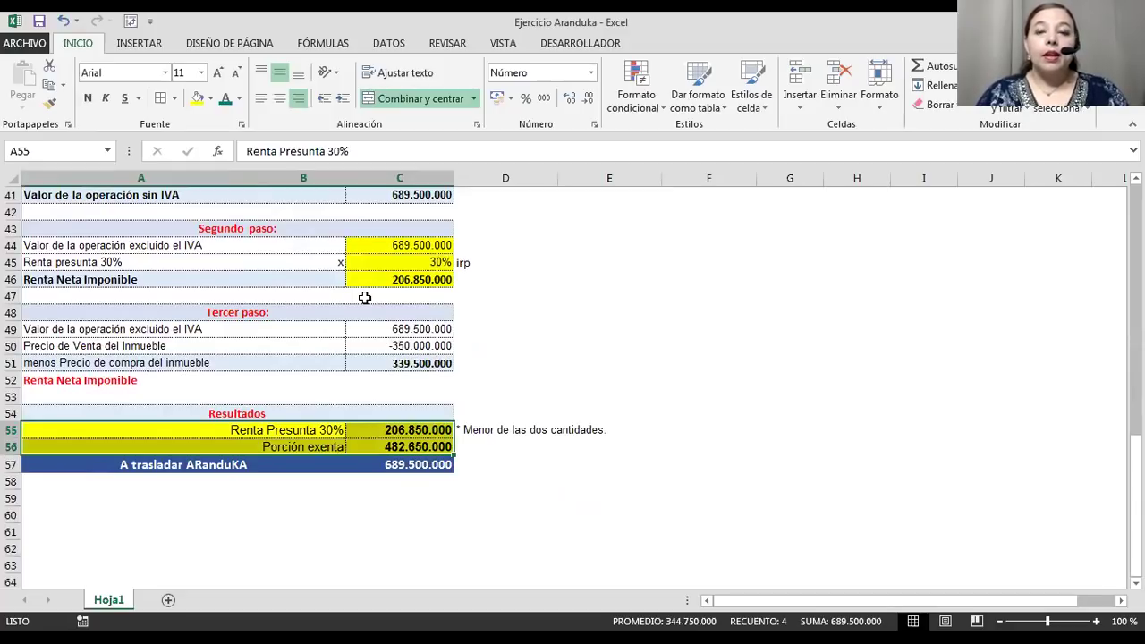
# Review the formulas in C45, C46, C55 and C56, including Porción exenta =C41-C55.
pyautogui.click(392, 262)
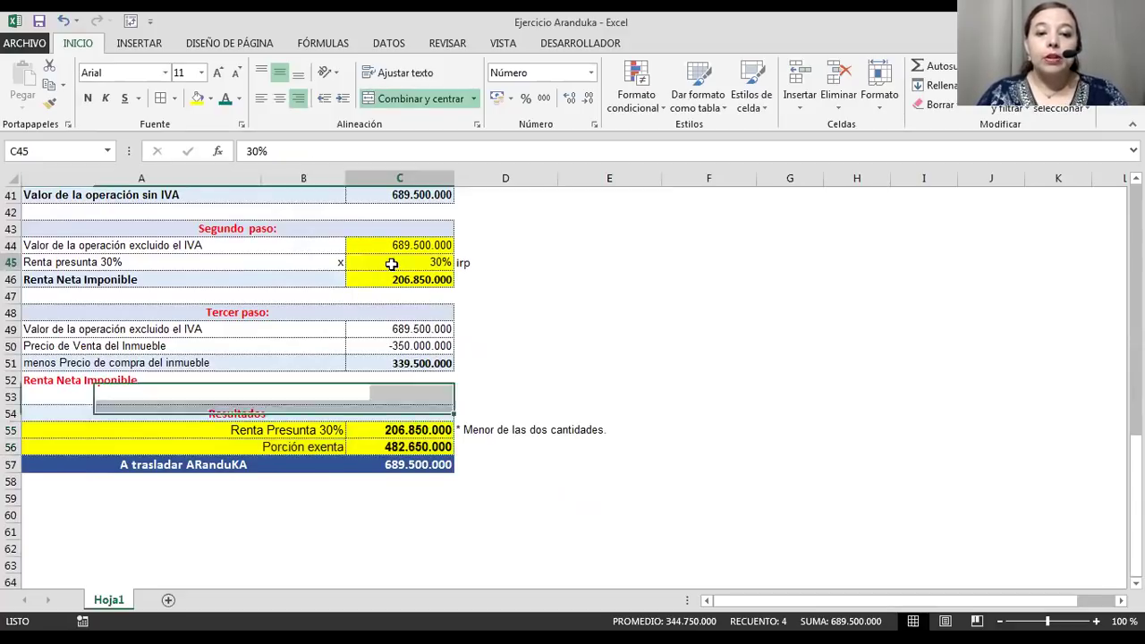
pyautogui.click(383, 280)
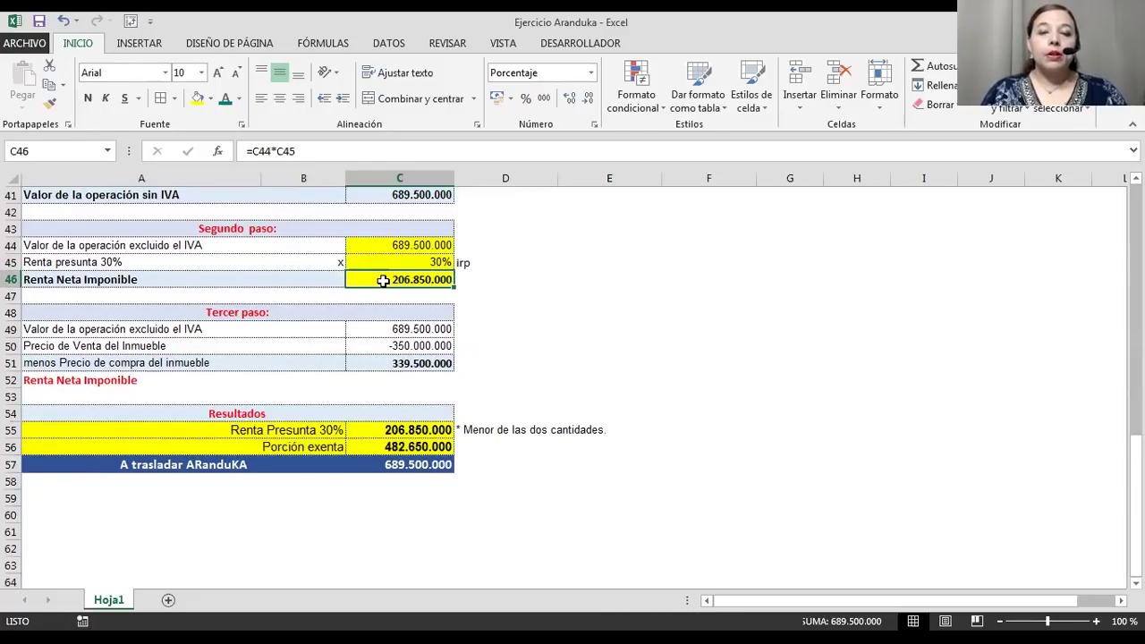
pyautogui.click(382, 282)
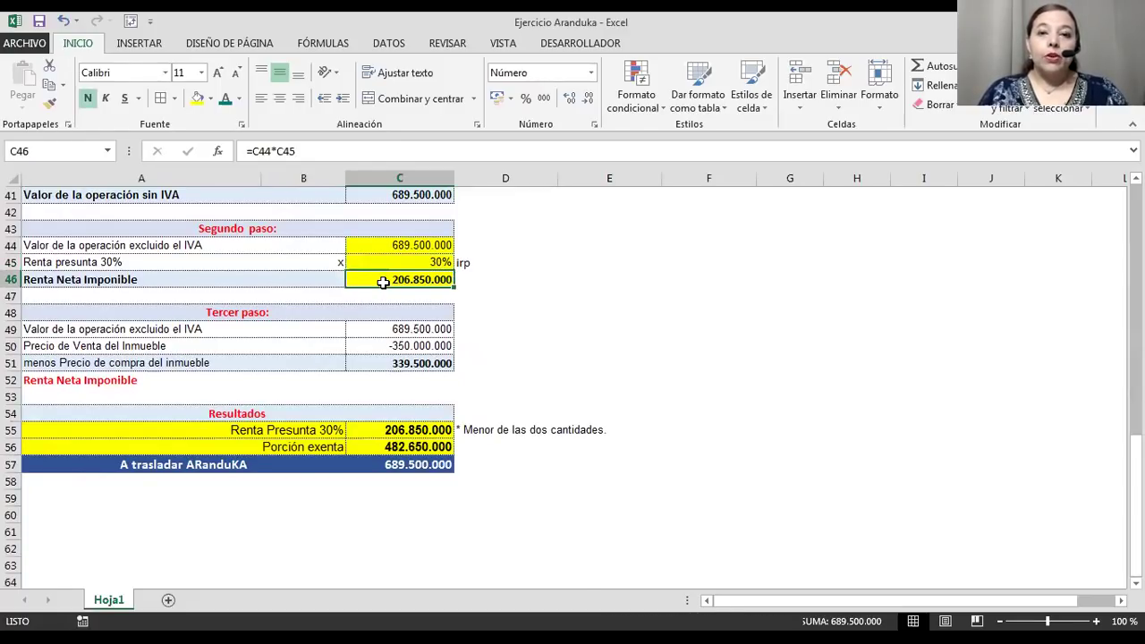
pyautogui.click(385, 426)
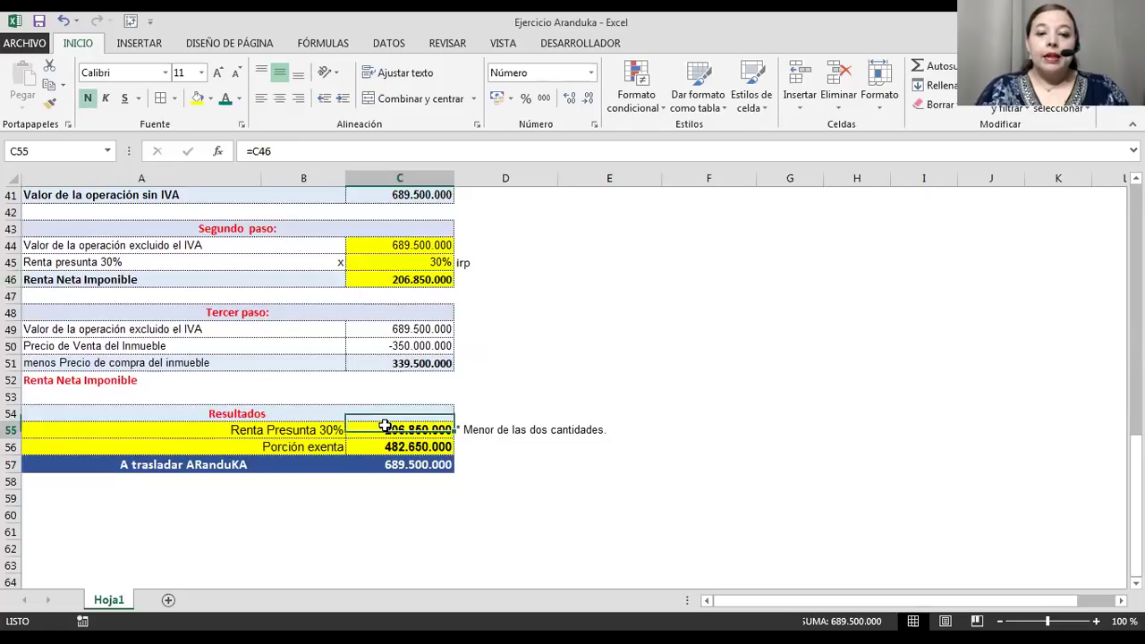
pyautogui.click(373, 447)
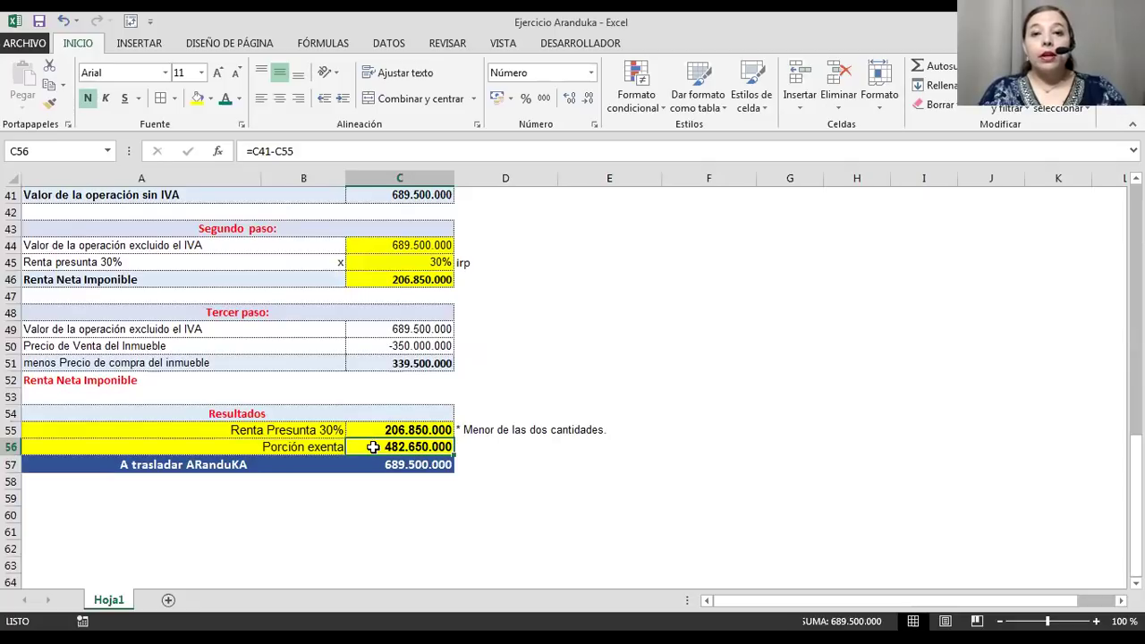
pyautogui.scroll(2, 373, 447)
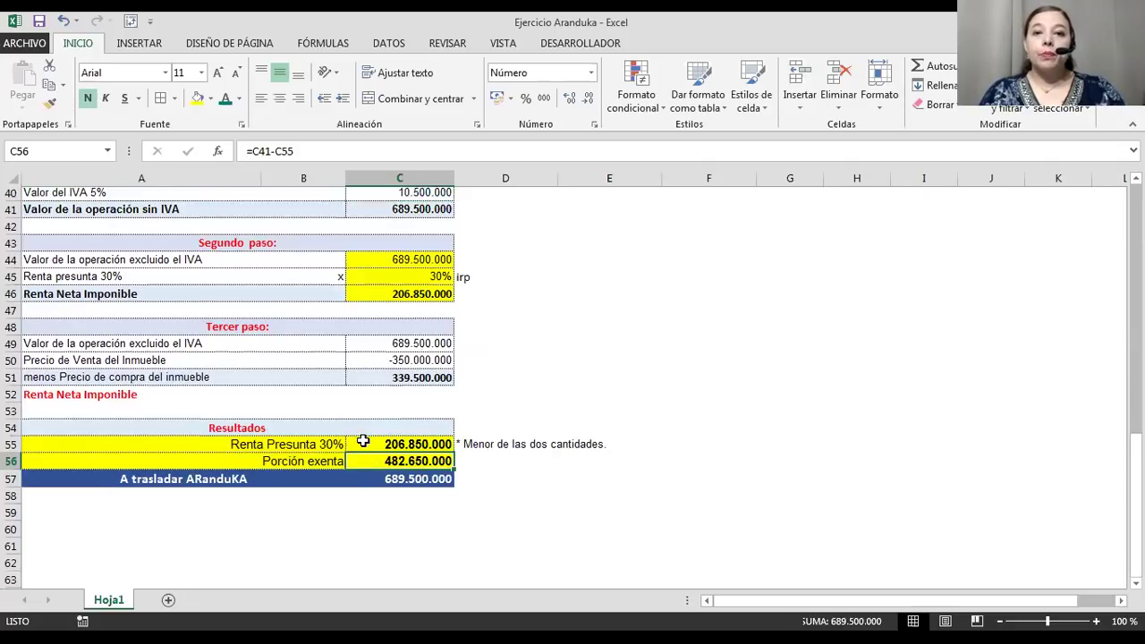
pyautogui.scroll(5, 363, 438)
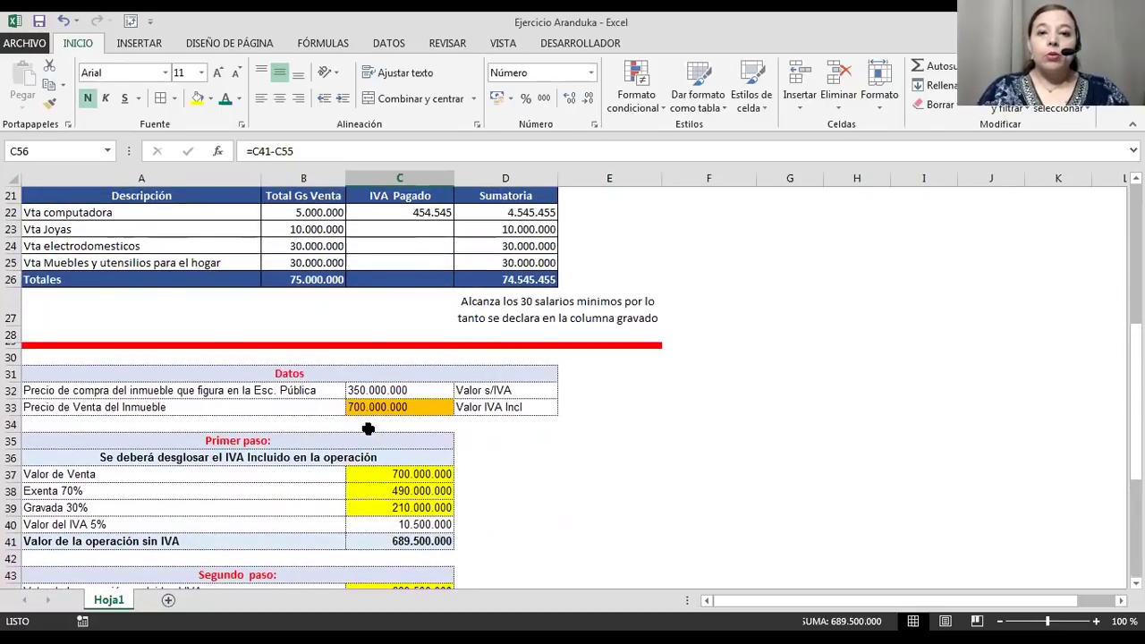
pyautogui.scroll(7, 368, 428)
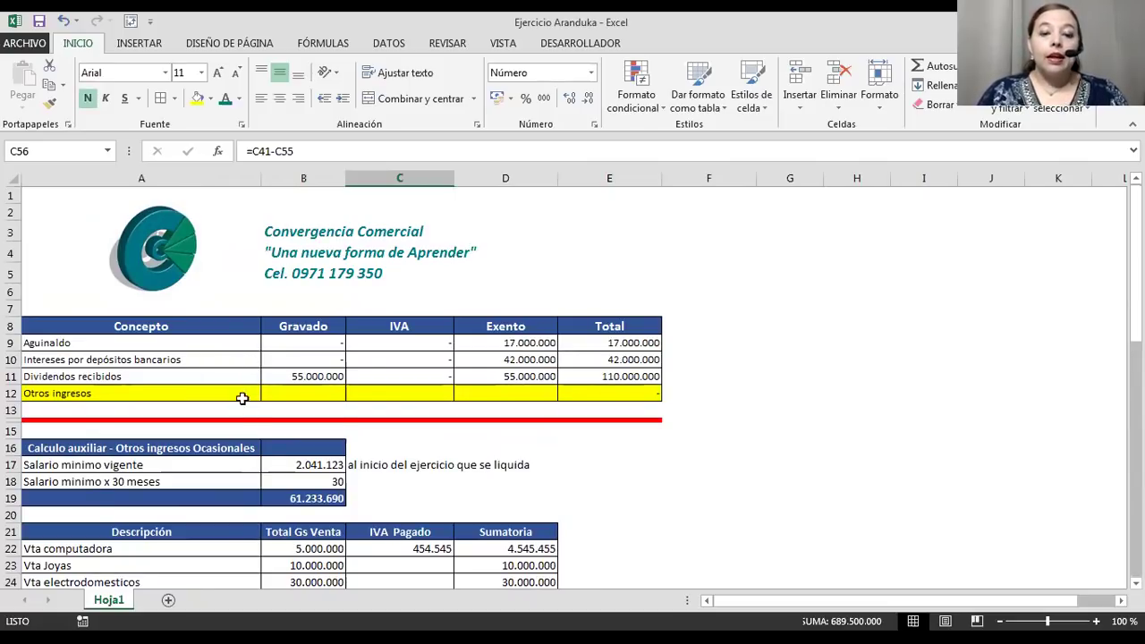
pyautogui.scroll(-3, 263, 456)
pyautogui.scroll(-4, 264, 458)
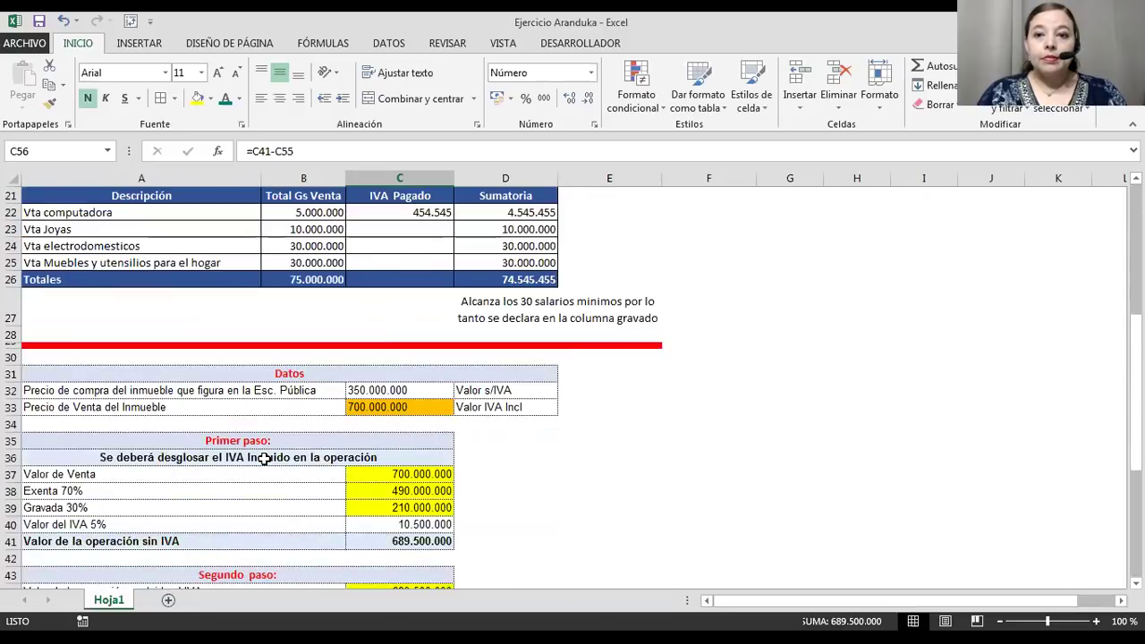
pyautogui.scroll(-2, 265, 460)
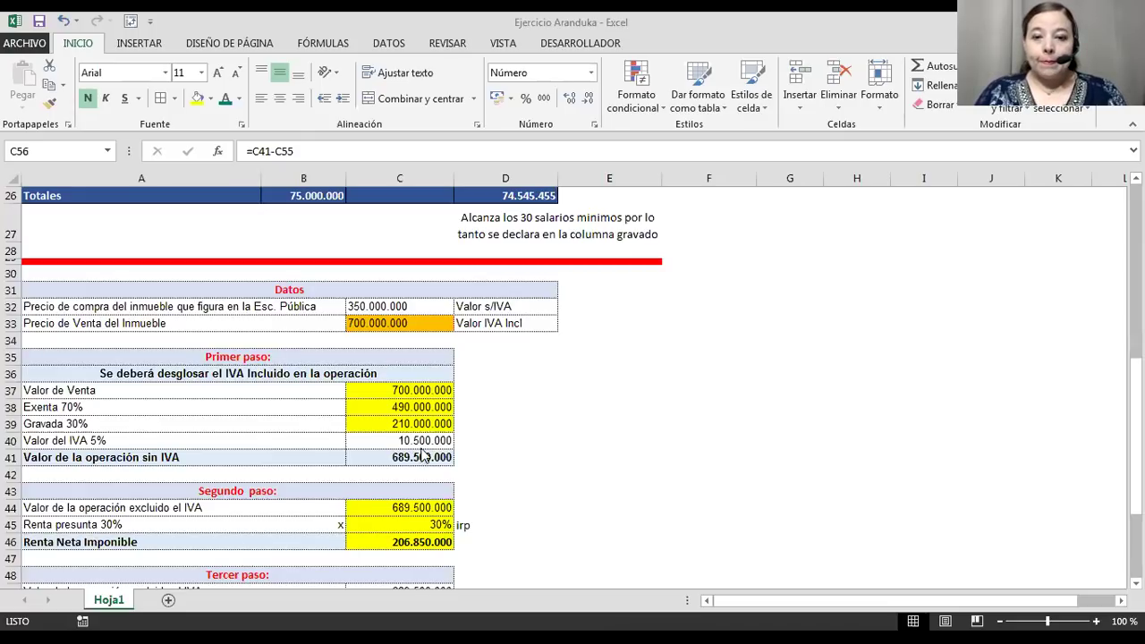
# Scroll through the Resultados totals, then Alt+Tab to the Aranduka window.
pyautogui.scroll(-3, 490, 394)
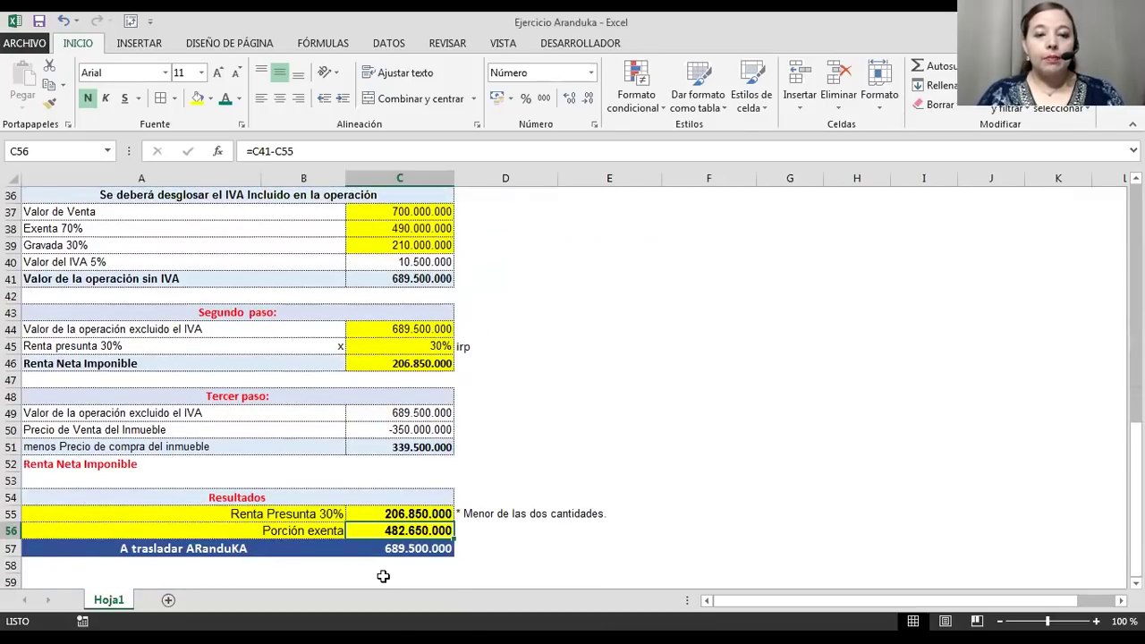
pyautogui.scroll(5, 370, 463)
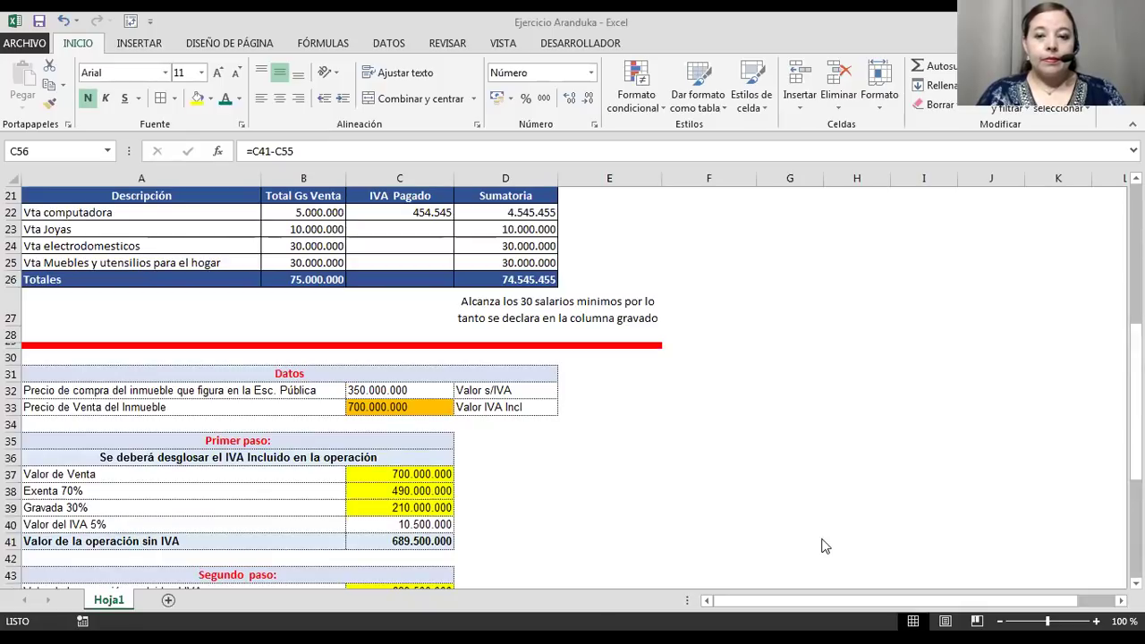
pyautogui.hotkey('alt', 'Tab')
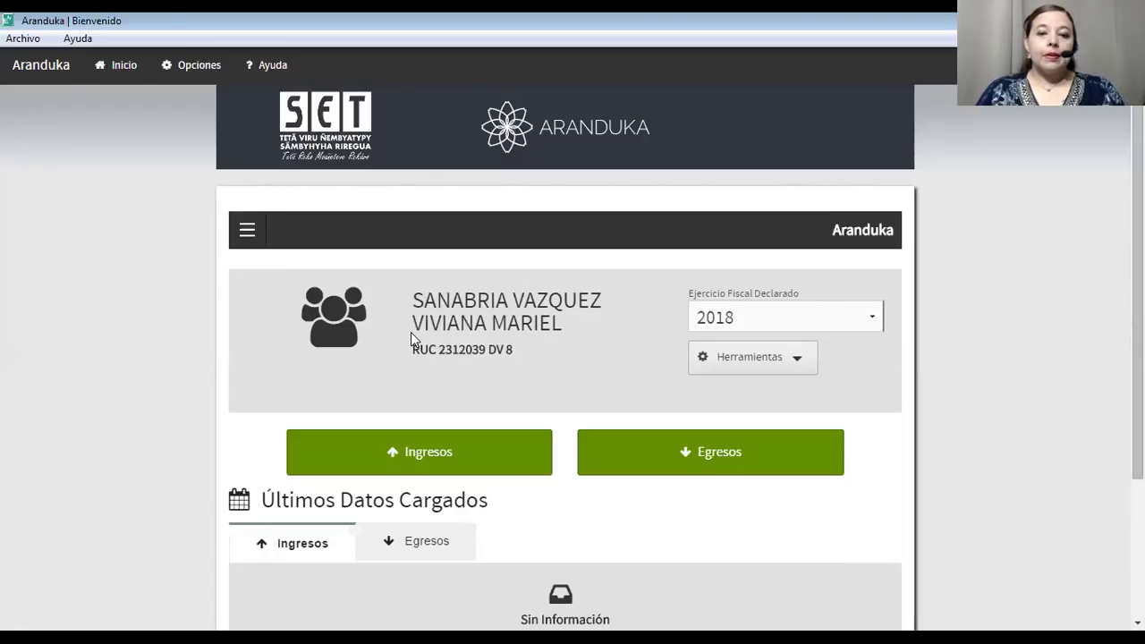
# Keep 2018 as the Ejercicio Fiscal Declarado and start a new Ingresos entry.
pyautogui.scroll(-3, 410, 332)
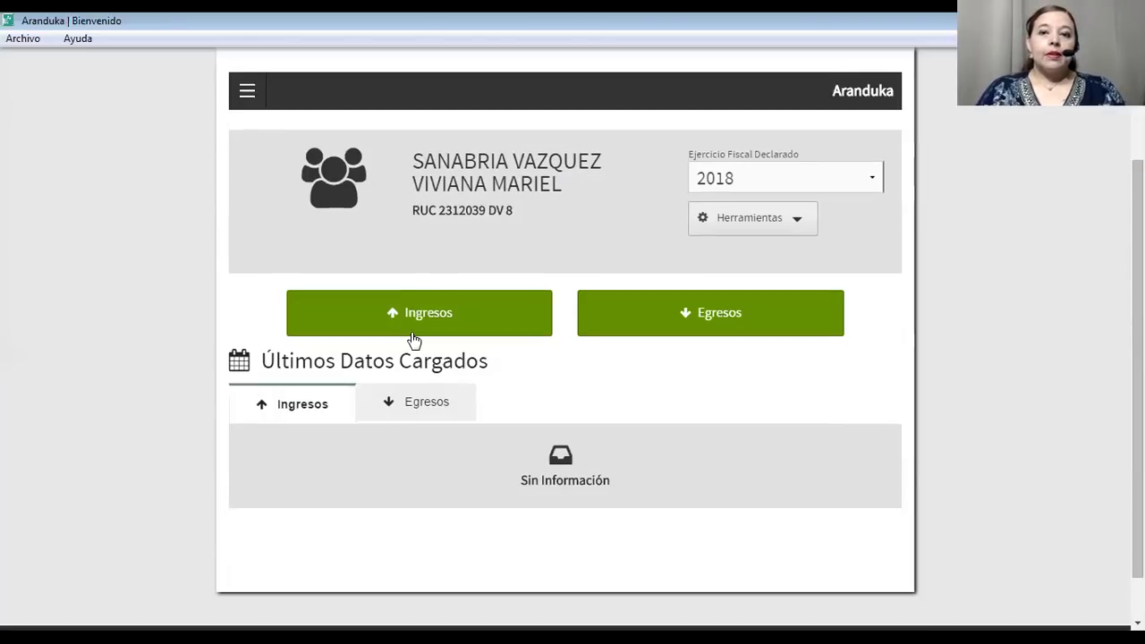
pyautogui.click(823, 189)
pyautogui.click(798, 231)
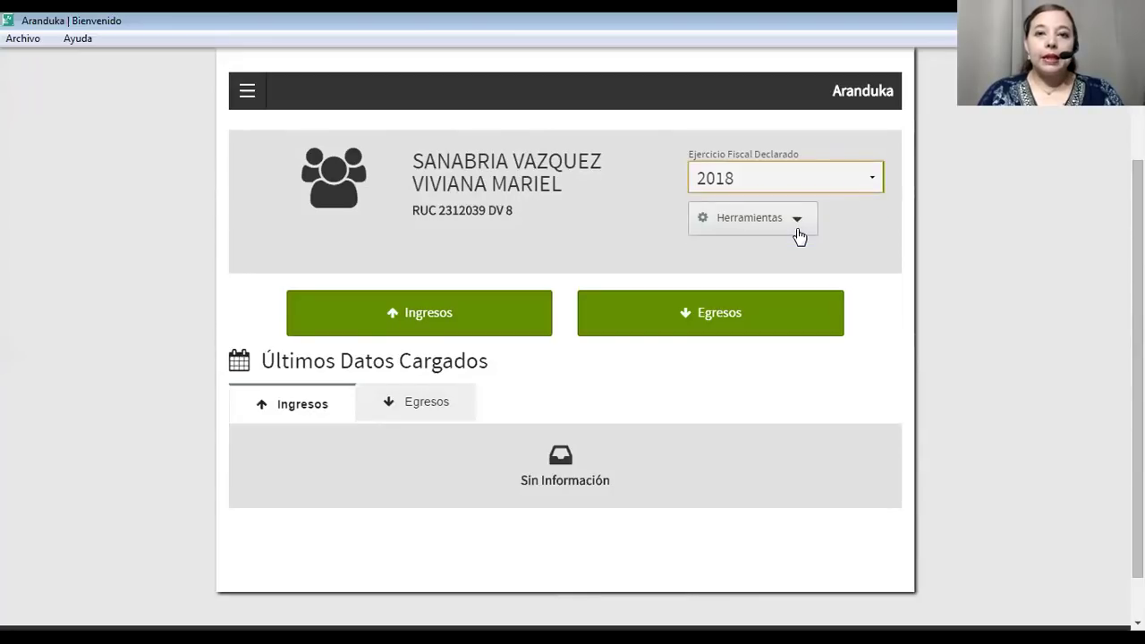
pyautogui.click(437, 314)
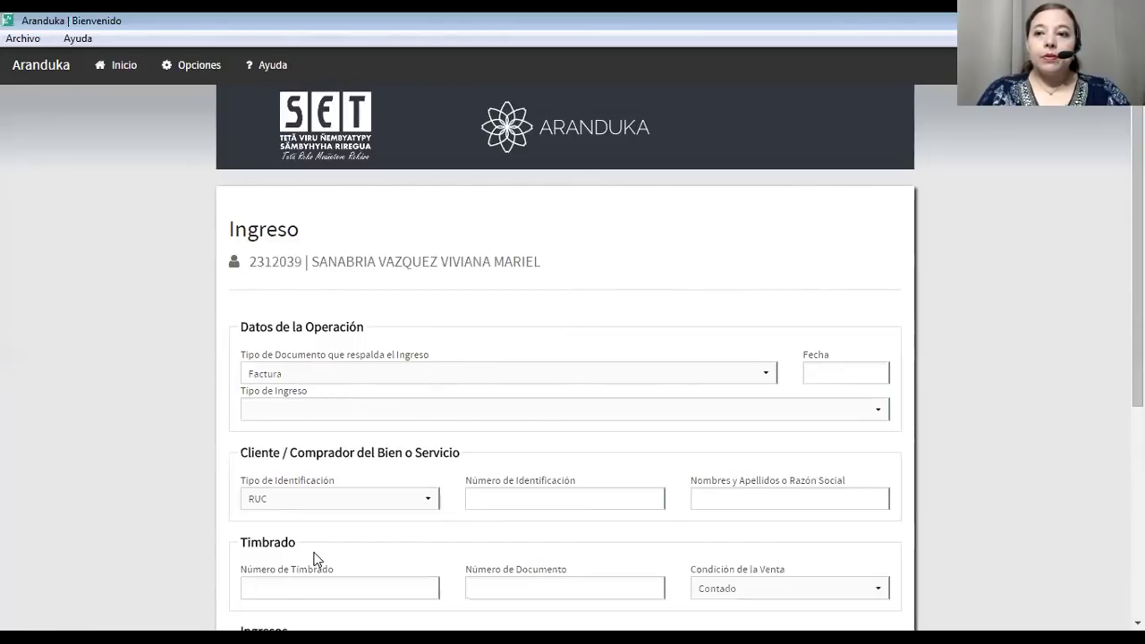
# Set document type Liquidación de Salario, month Diciembre and income type Aguinaldo.
pyautogui.click(356, 375)
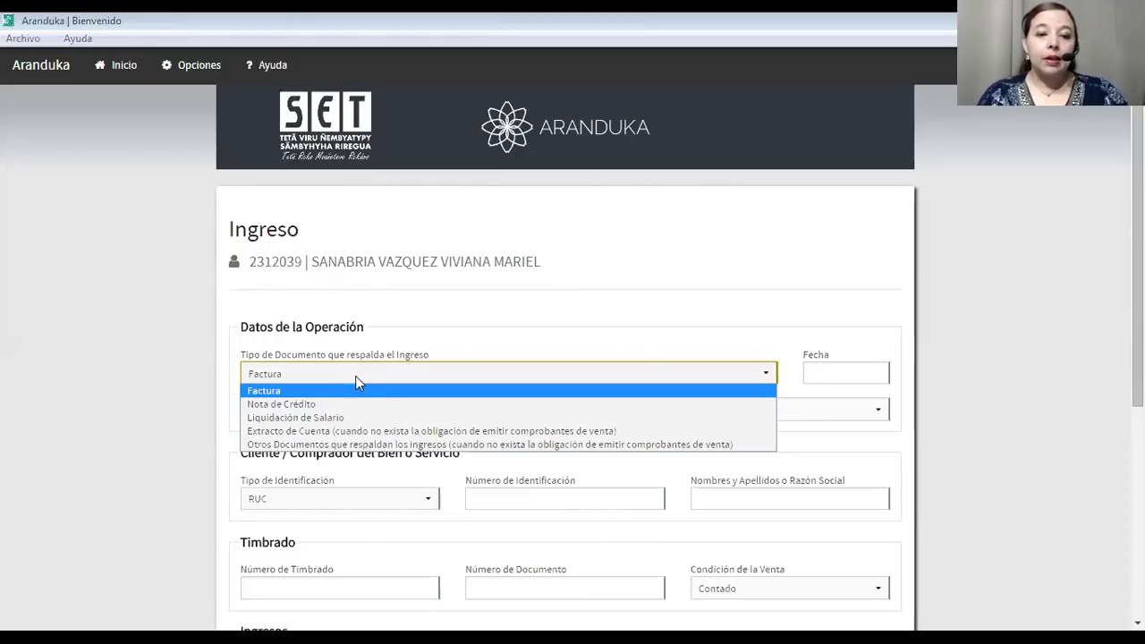
pyautogui.click(321, 417)
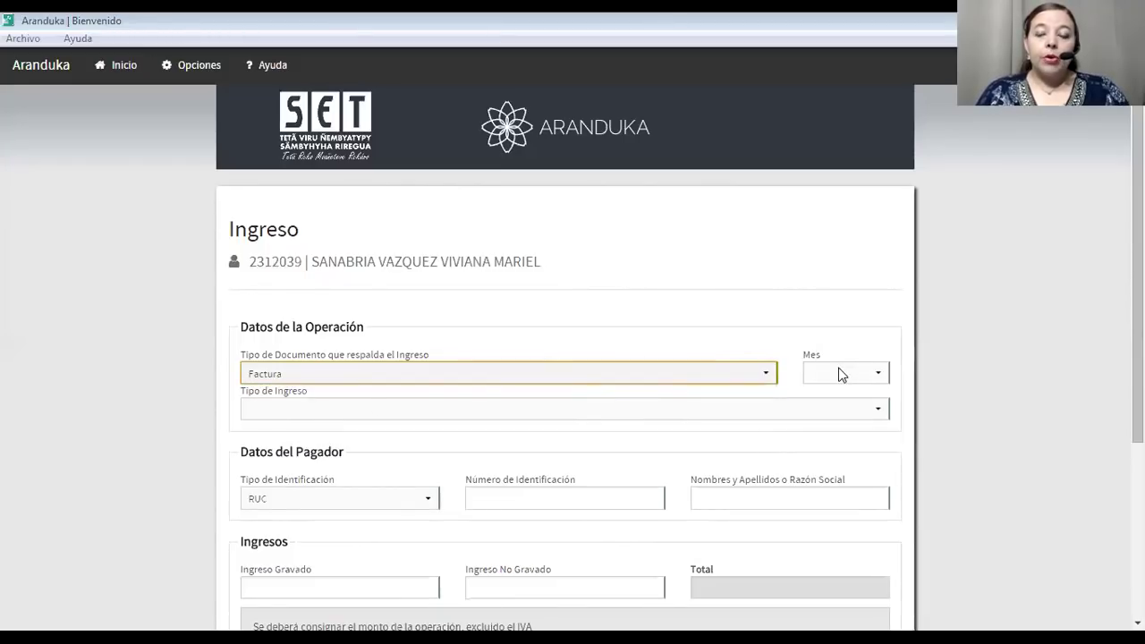
pyautogui.click(841, 374)
pyautogui.click(824, 548)
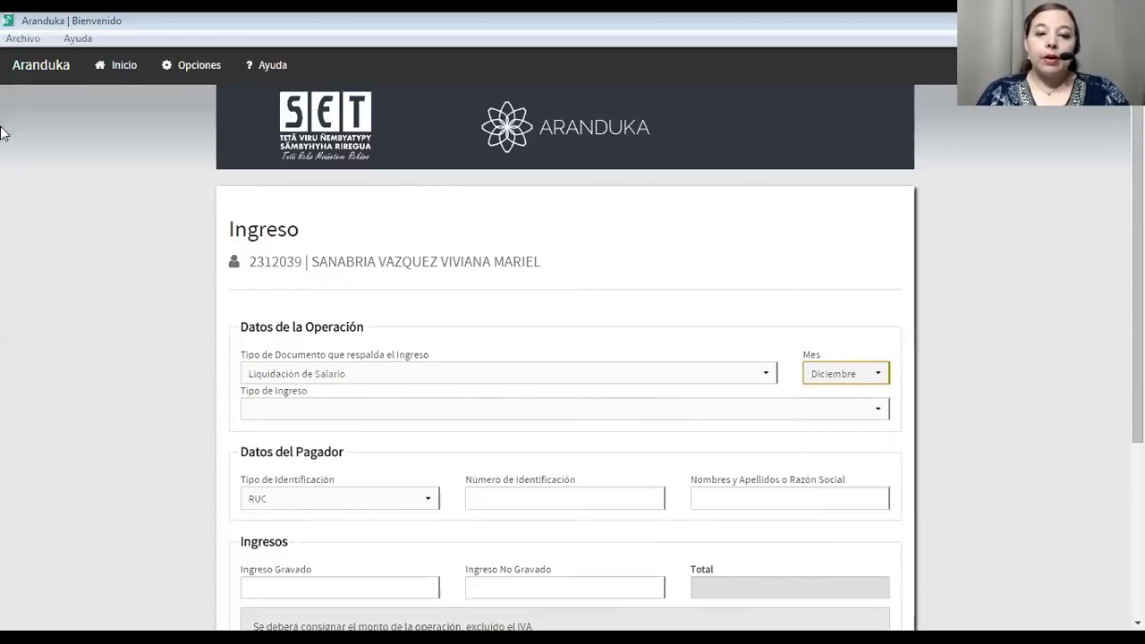
pyautogui.click(383, 408)
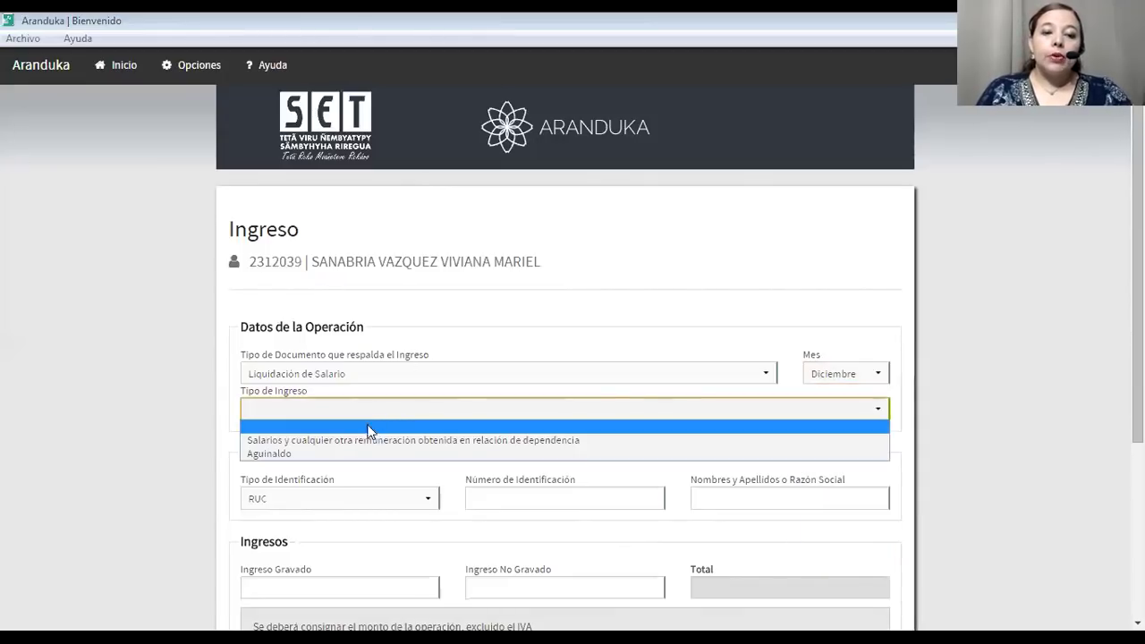
pyautogui.click(302, 454)
pyautogui.scroll(-3, 309, 488)
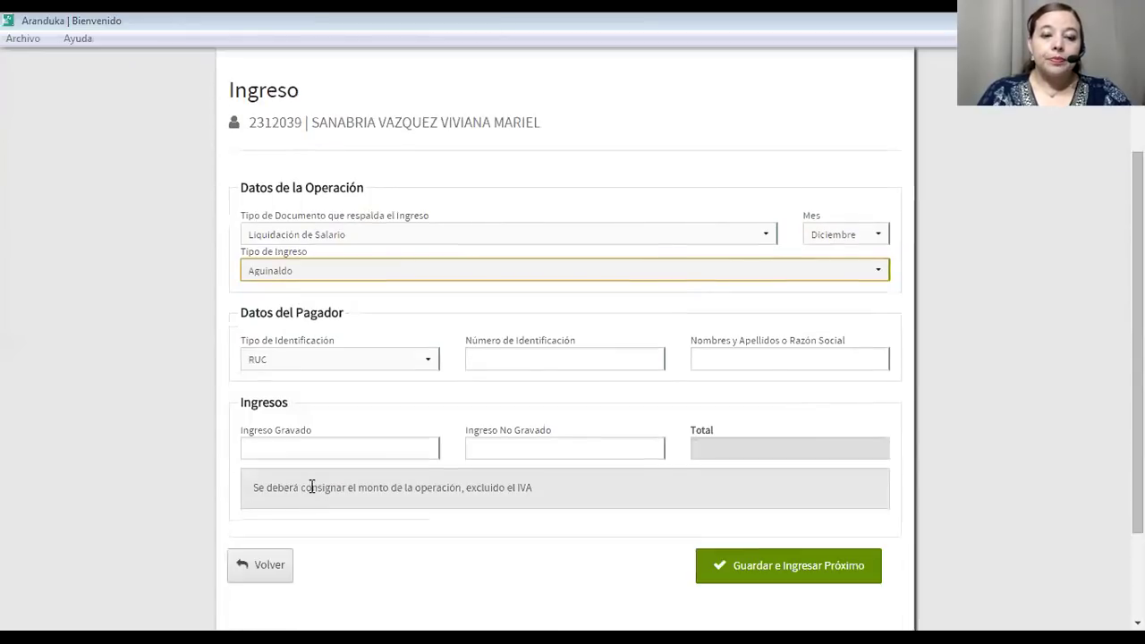
pyautogui.click(538, 353)
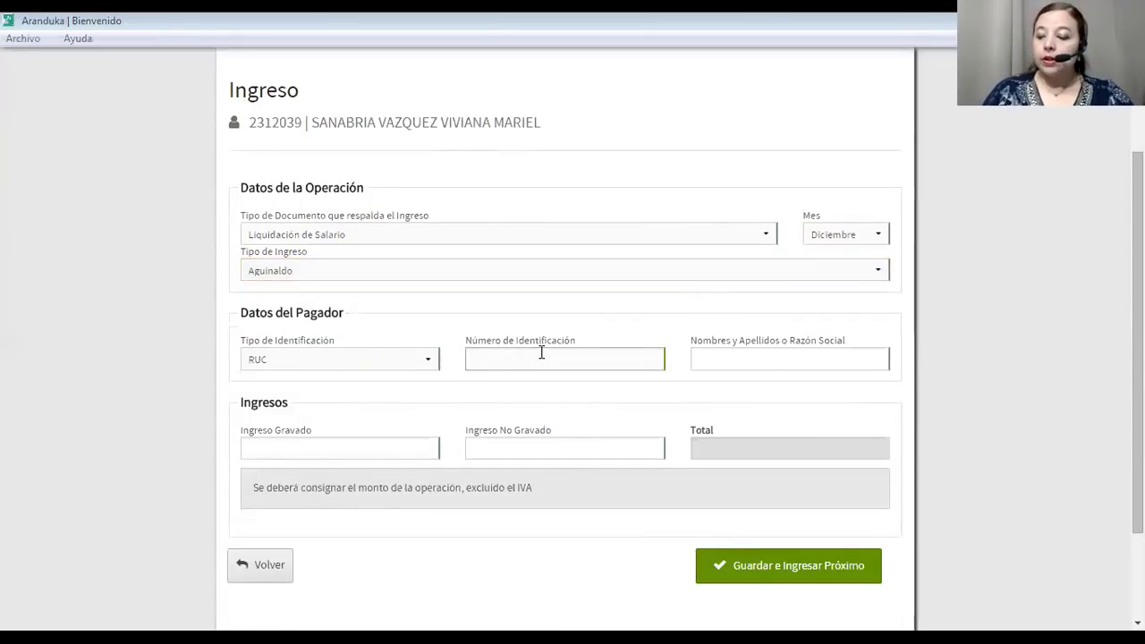
# Enter the payer's RUC identification number and company name ABCD SA.
pyautogui.write('111')
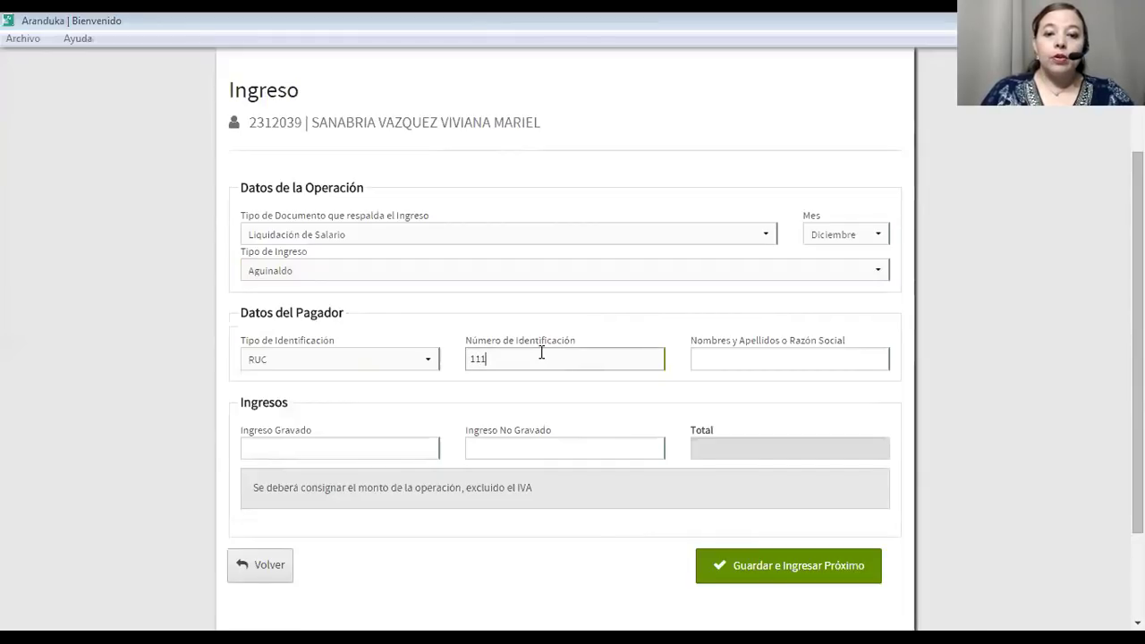
pyautogui.write('11111')
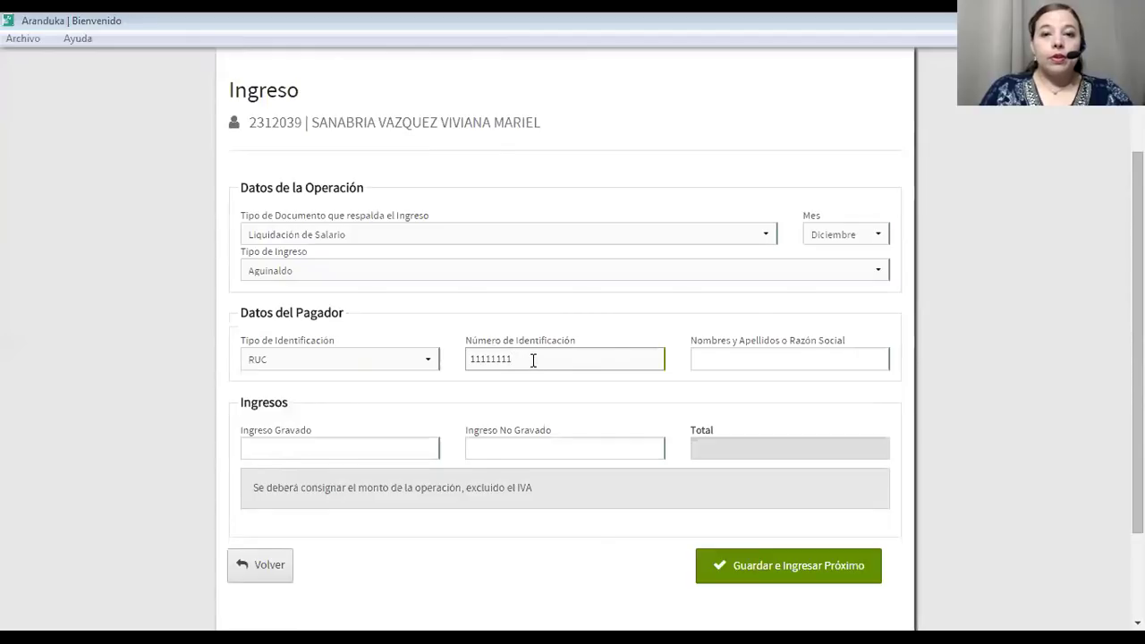
pyautogui.click(728, 358)
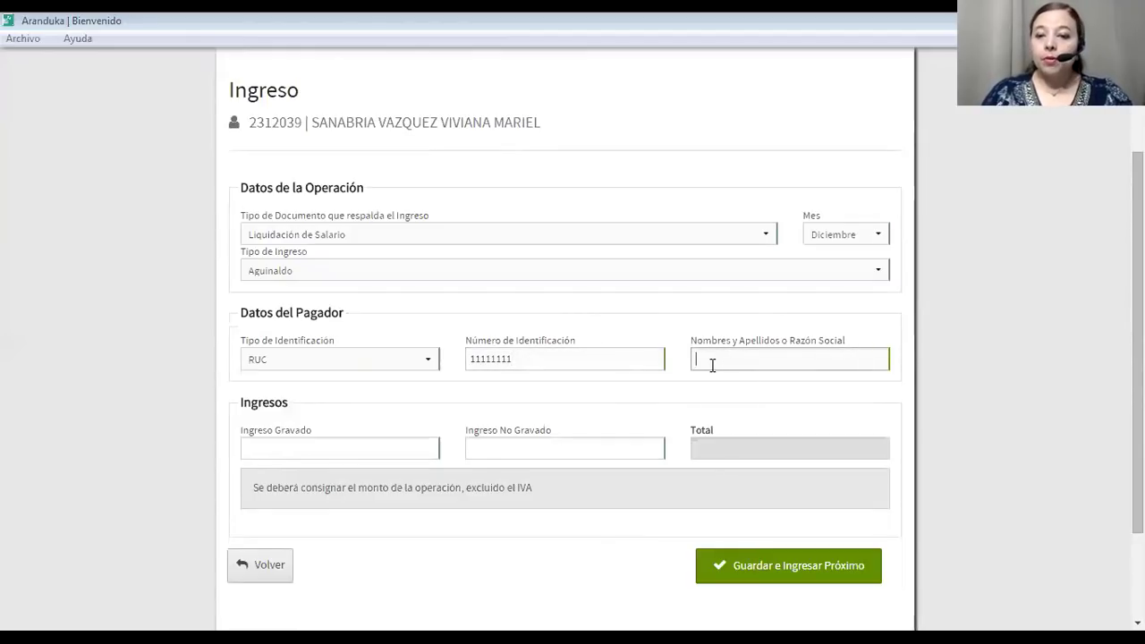
pyautogui.write('A')
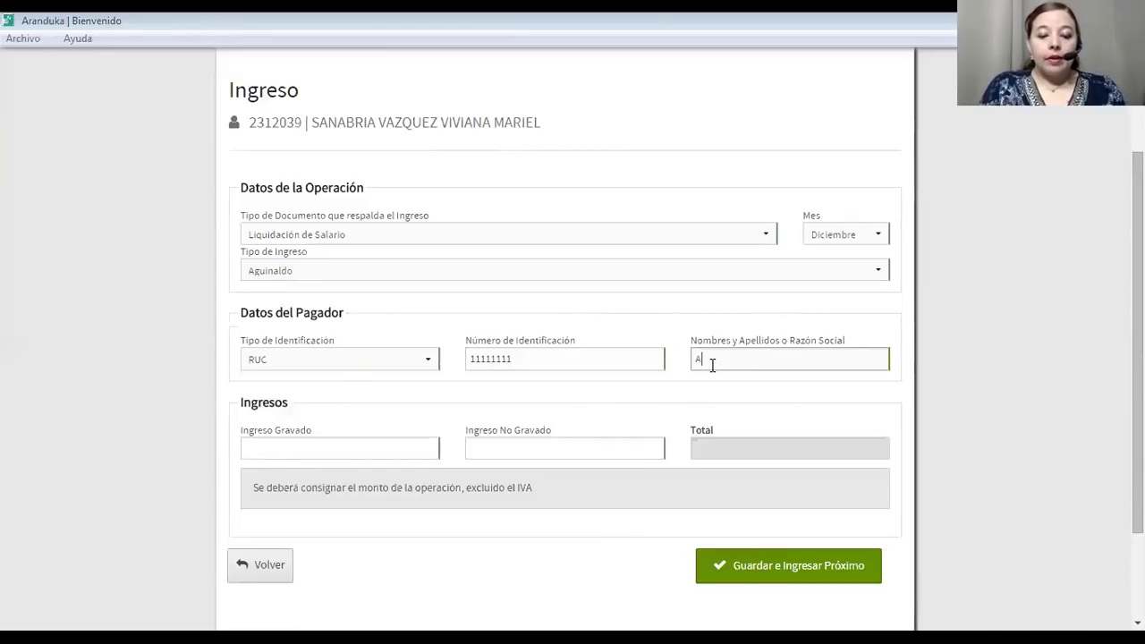
pyautogui.write('BCD SA')
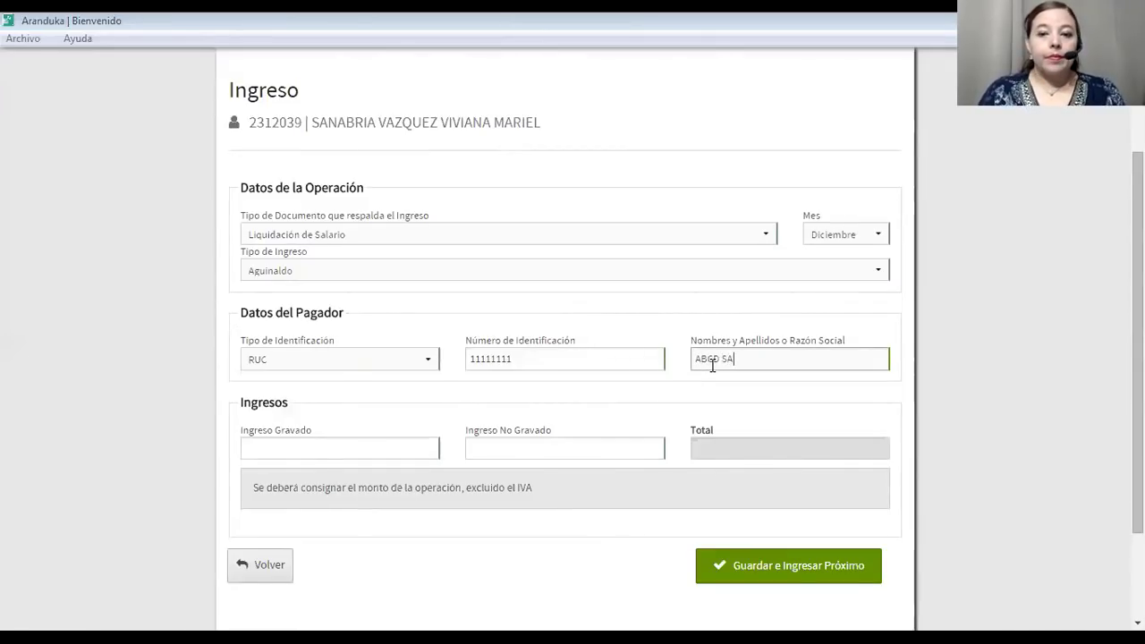
# Enter taxable income 0 and non-taxable income 17.000.000.
pyautogui.click(260, 442)
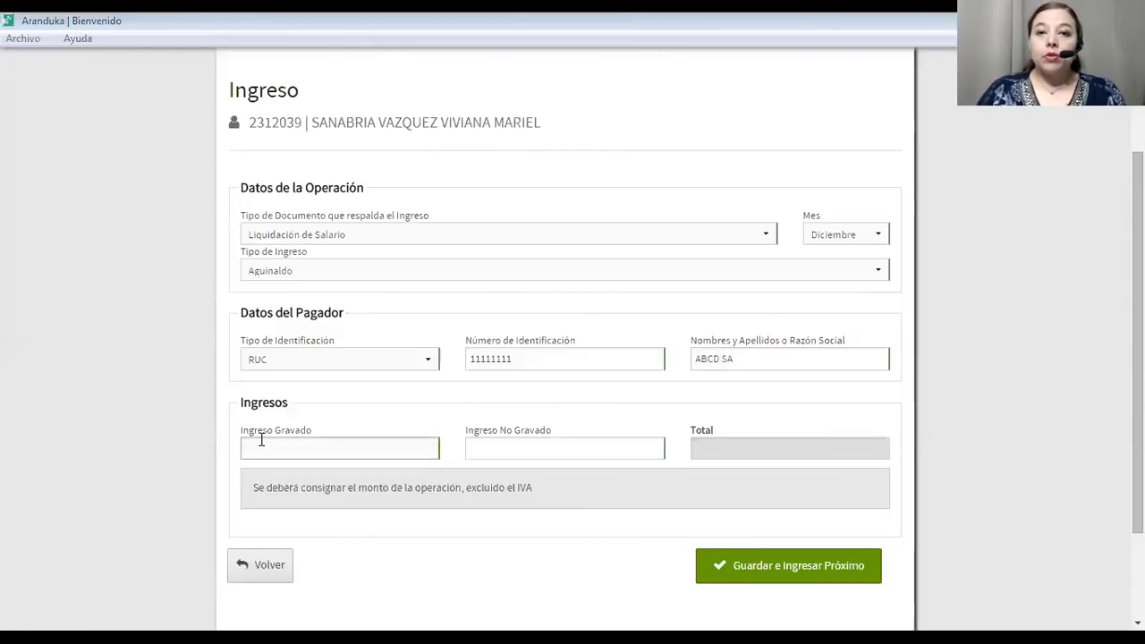
pyautogui.write('0')
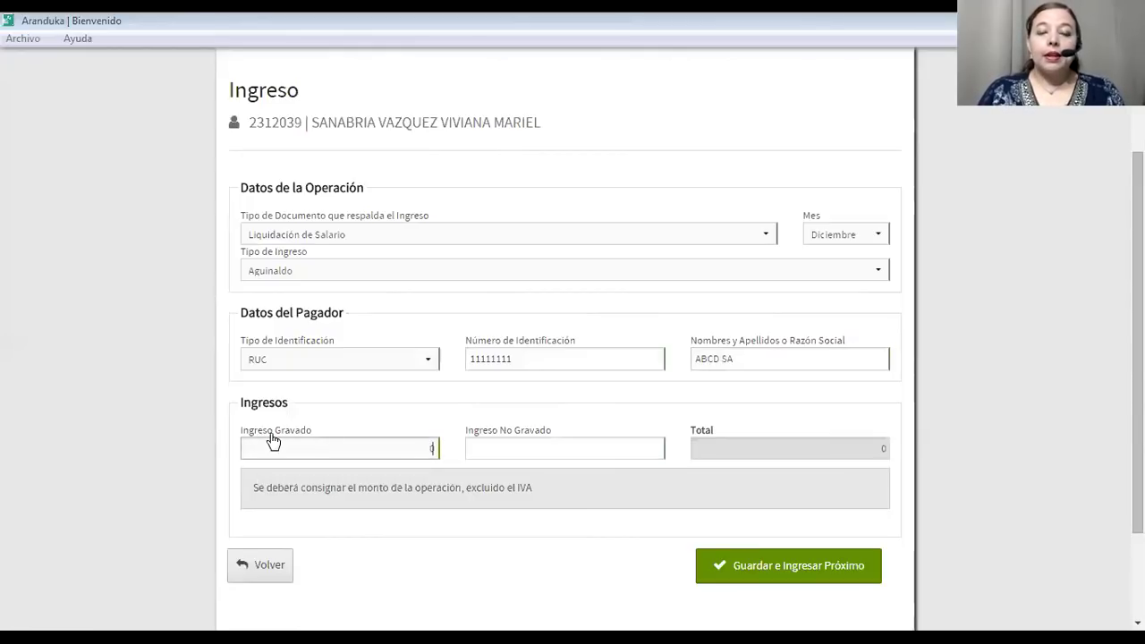
pyautogui.click(595, 450)
pyautogui.write('0')
pyautogui.write('70')
pyautogui.write('000000')
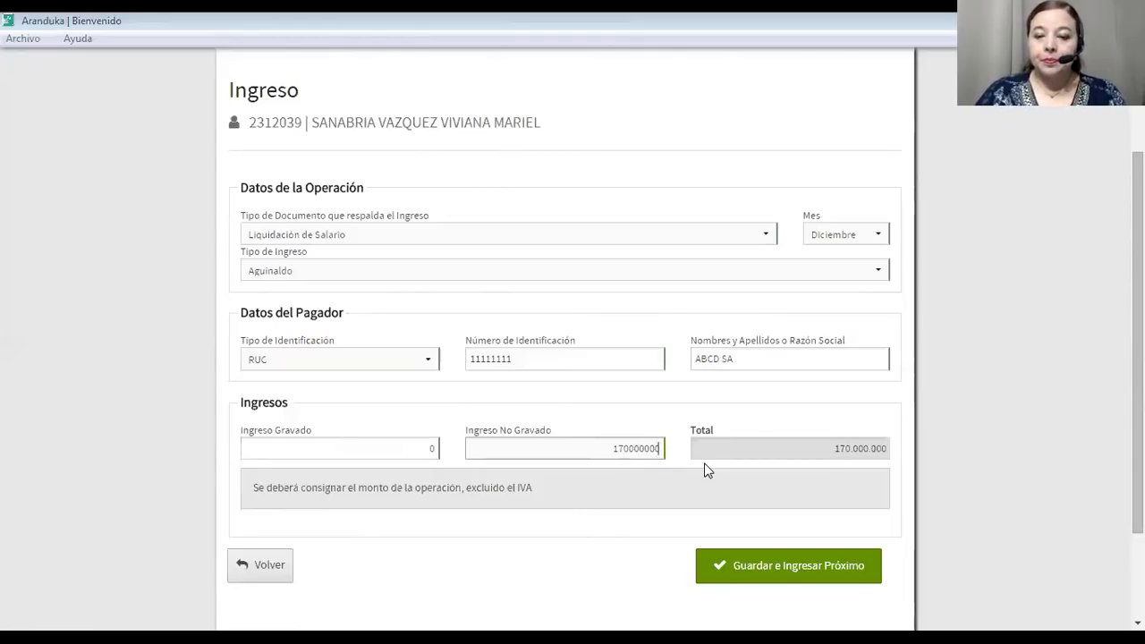
pyautogui.press('BackSpace')
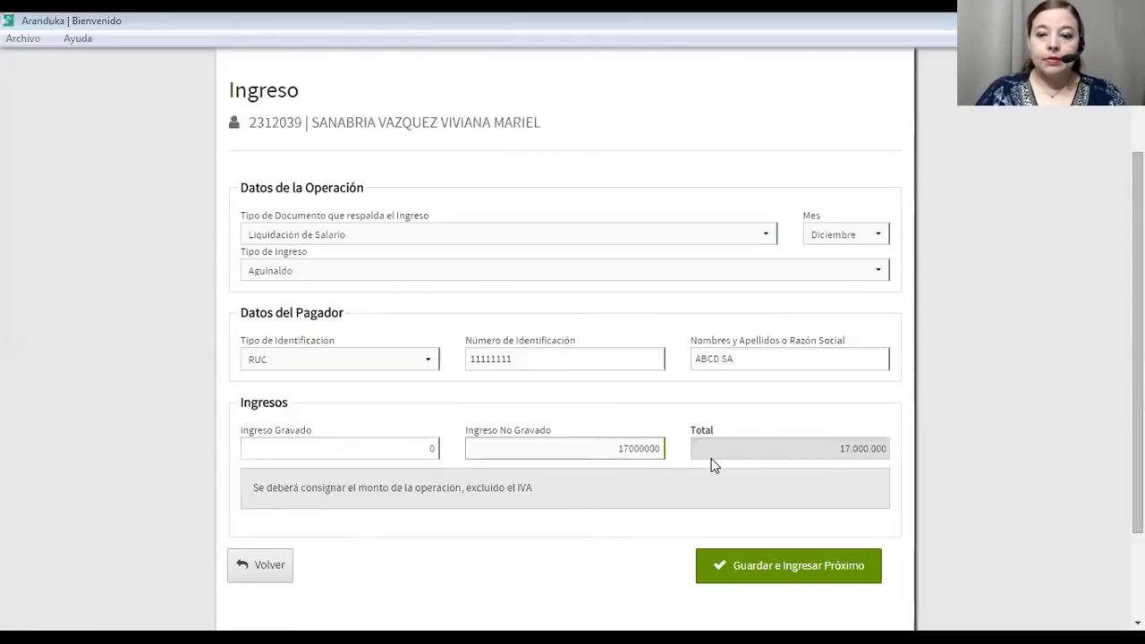
pyautogui.click(716, 503)
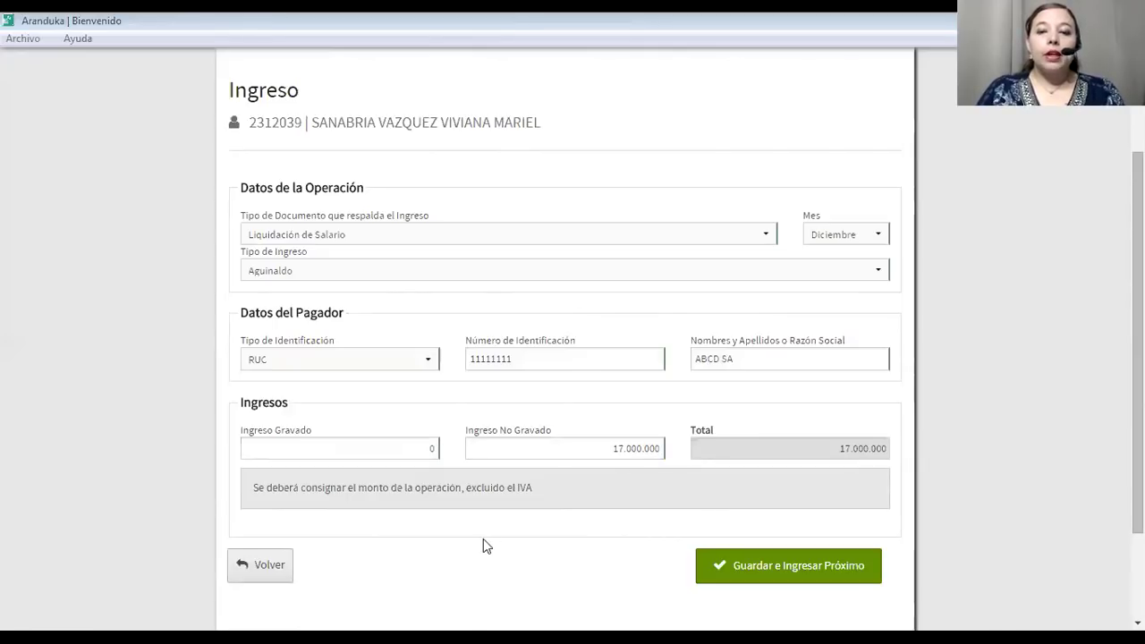
# Save the Aguinaldo income and return to the Inicio dashboard to see it listed.
pyautogui.click(775, 577)
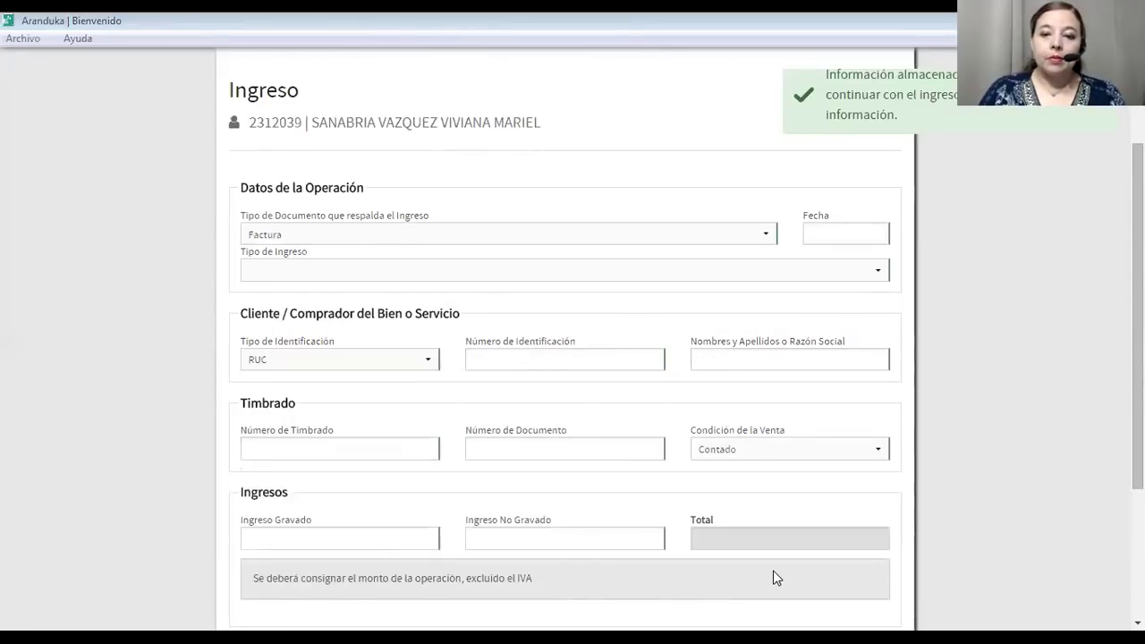
pyautogui.scroll(2, 519, 488)
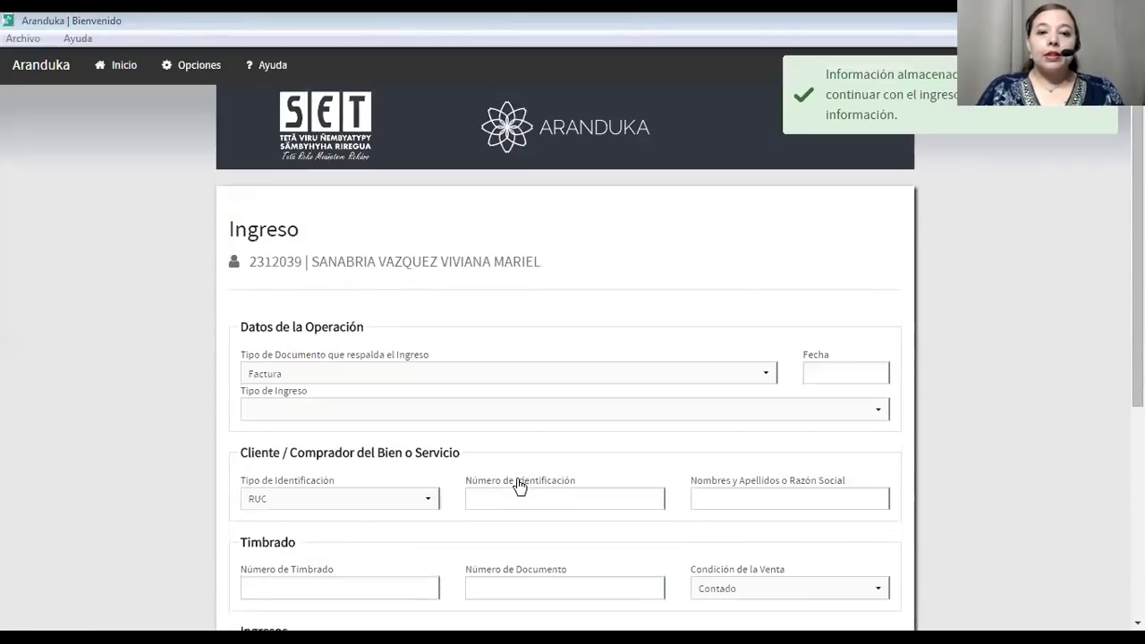
pyautogui.click(117, 65)
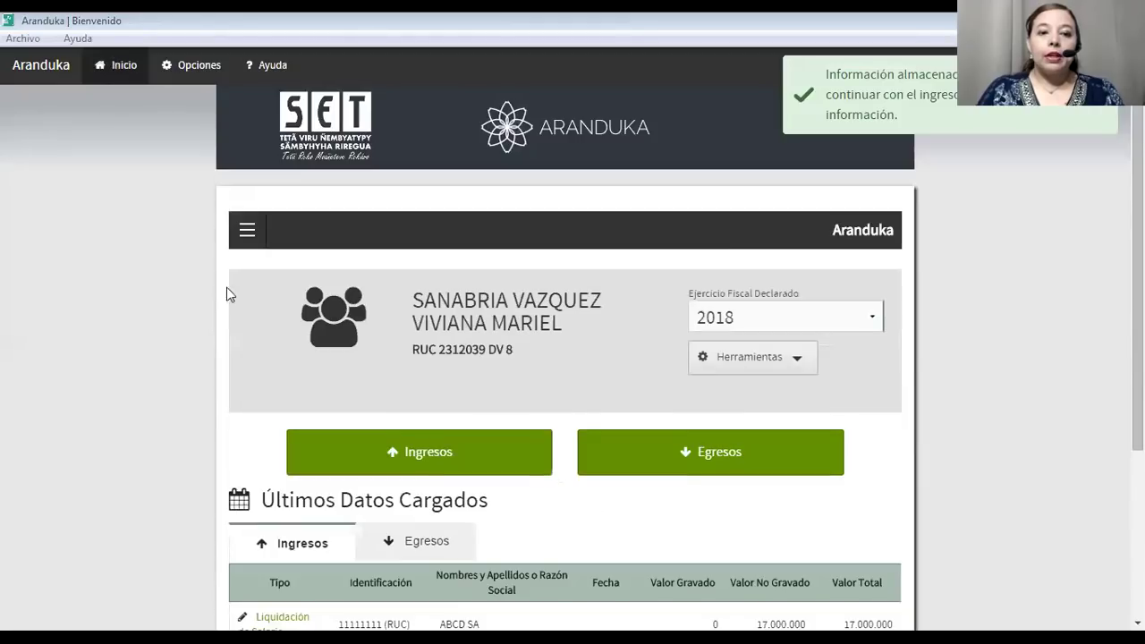
pyautogui.scroll(-3, 417, 512)
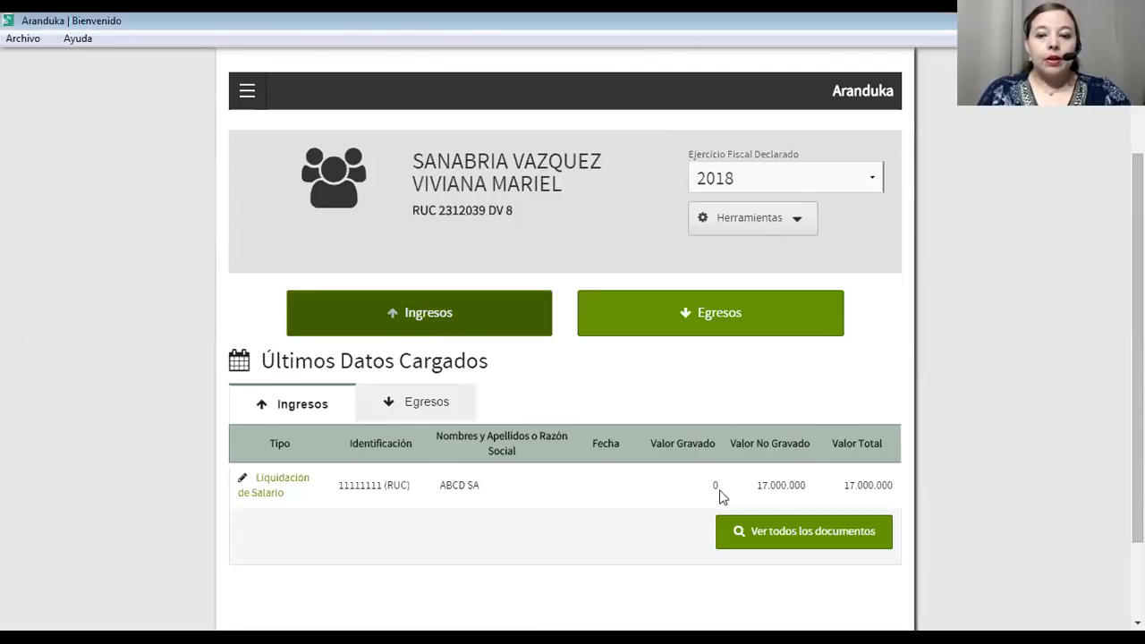
# Start a new income backed by an Extracto de Cuenta, typed as Intereses, Comisiones o Rendimientos de Capitales Mobiliarios.
pyautogui.click(387, 312)
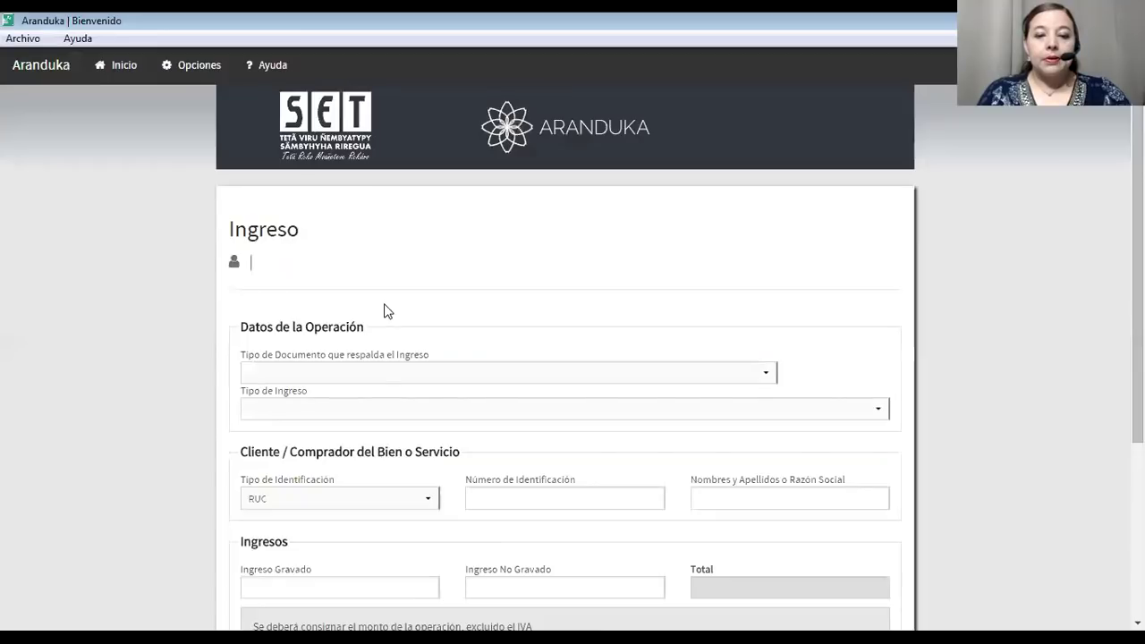
pyautogui.click(413, 376)
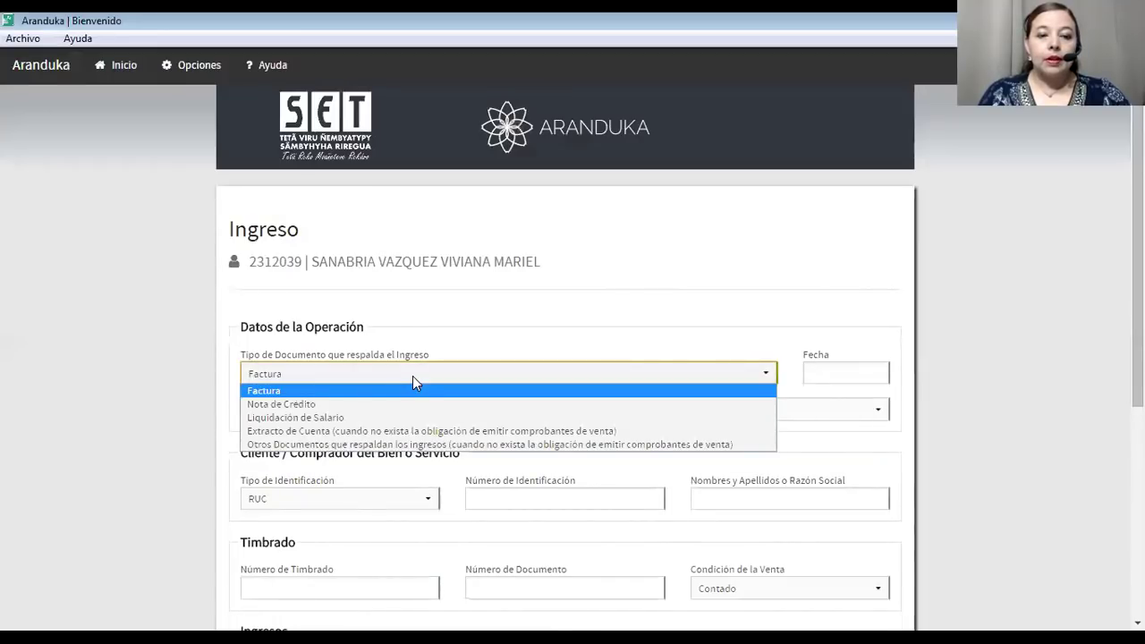
pyautogui.click(402, 432)
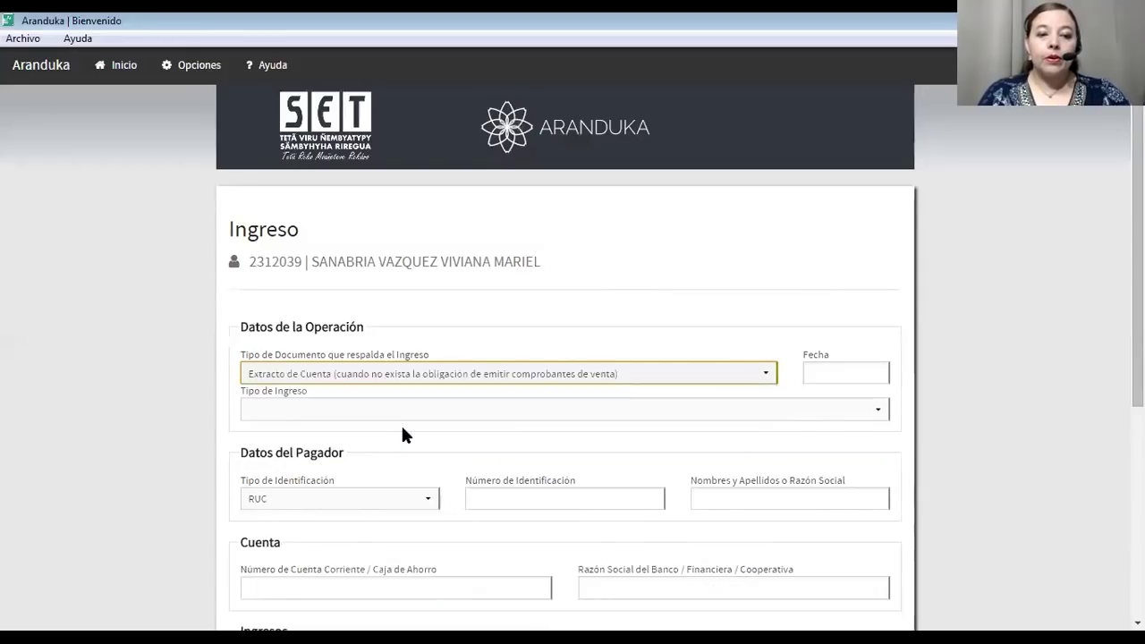
pyautogui.click(400, 418)
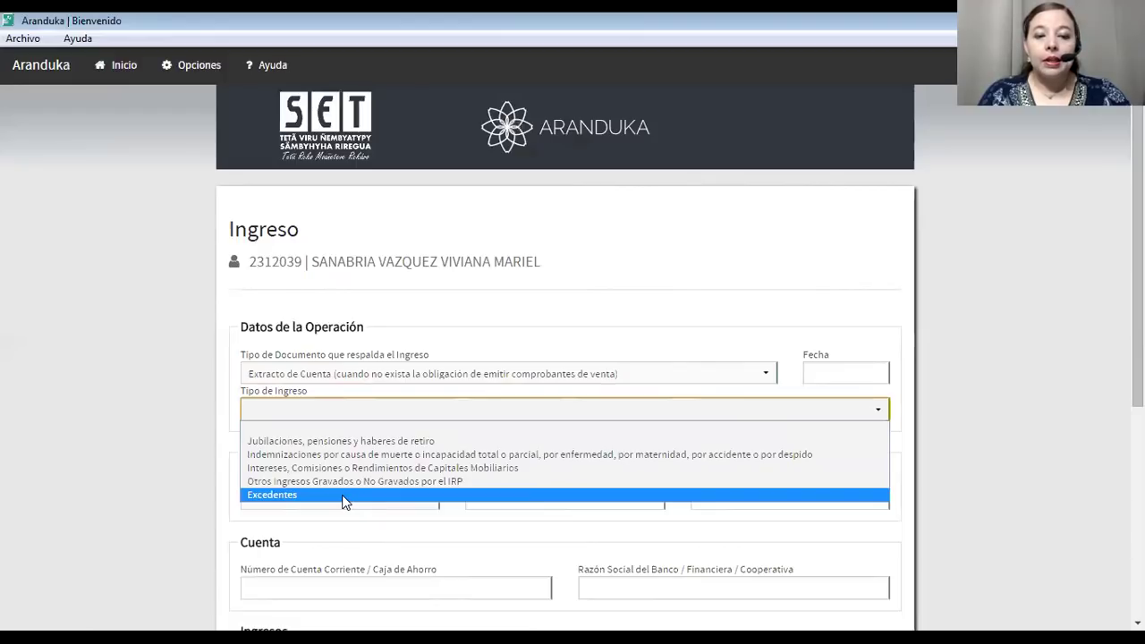
pyautogui.click(238, 472)
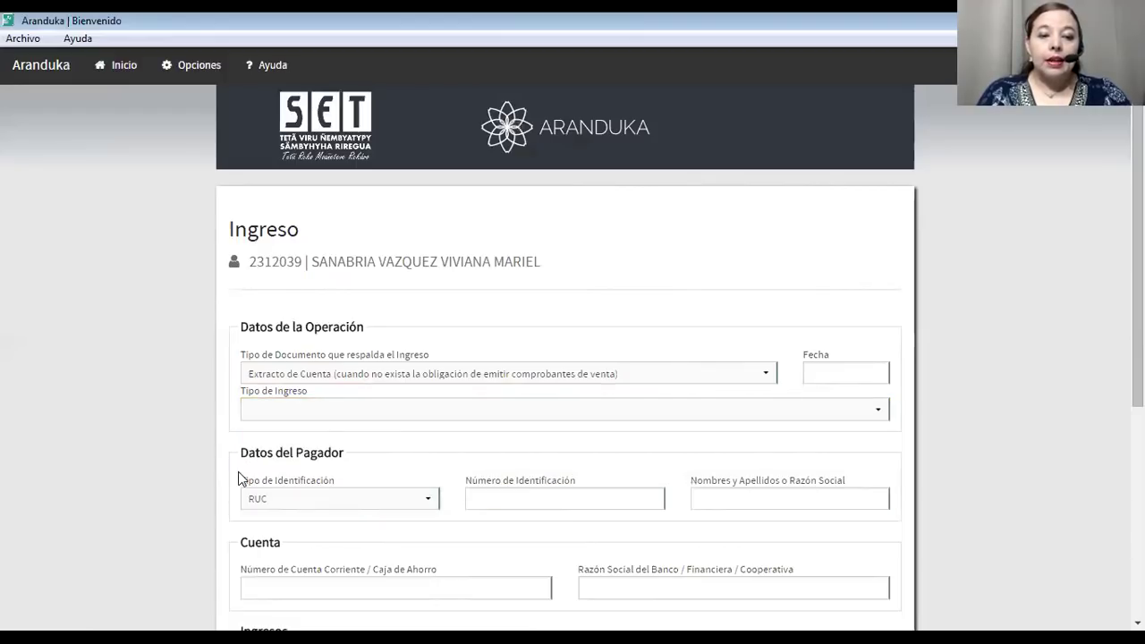
pyautogui.click(288, 419)
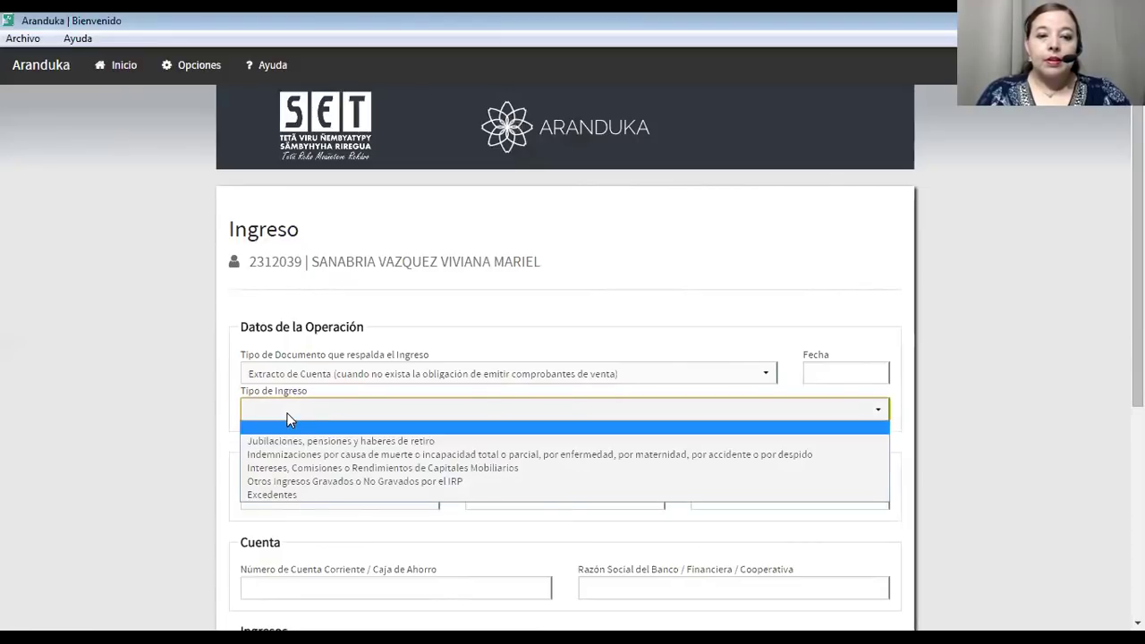
pyautogui.click(268, 468)
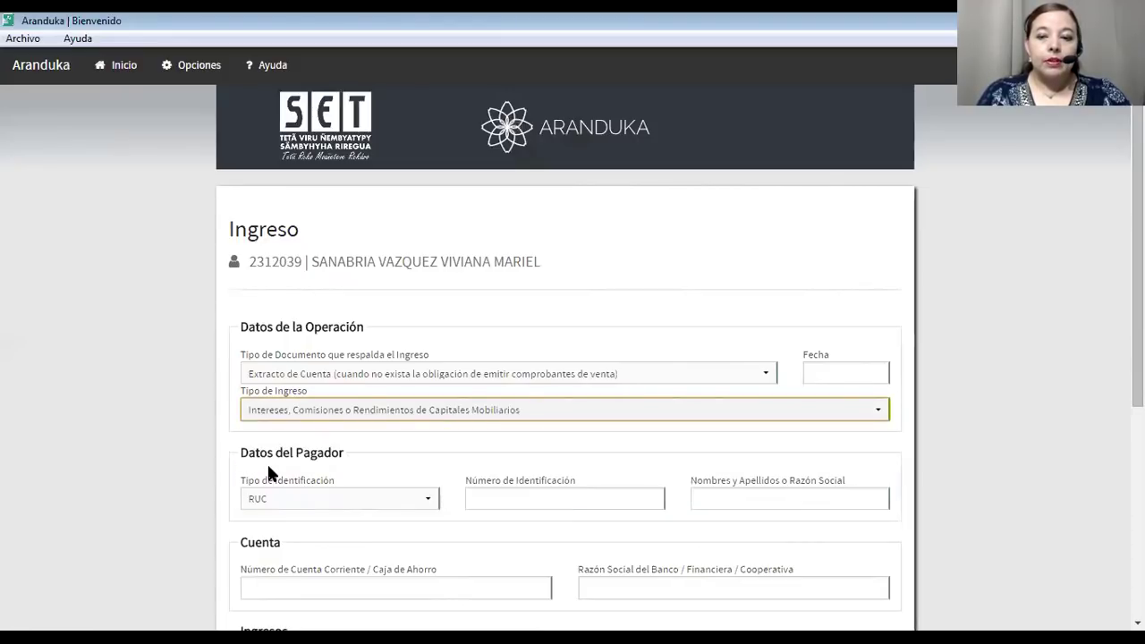
# Date the interest entry 22/02/2018.
pyautogui.click(831, 377)
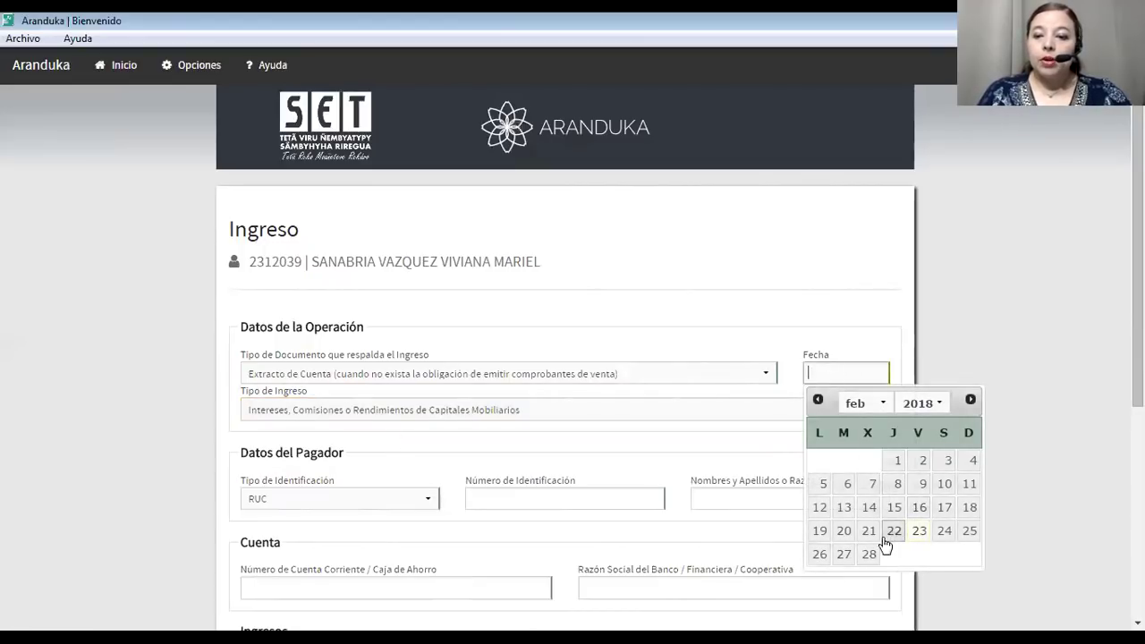
pyautogui.click(890, 535)
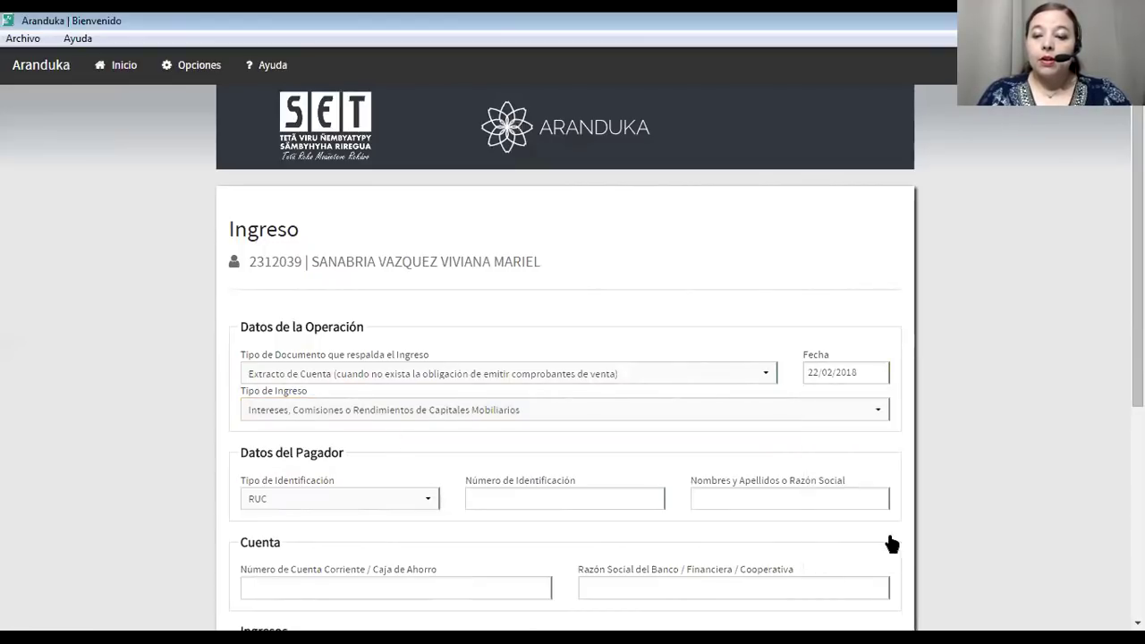
pyautogui.scroll(-2, 330, 485)
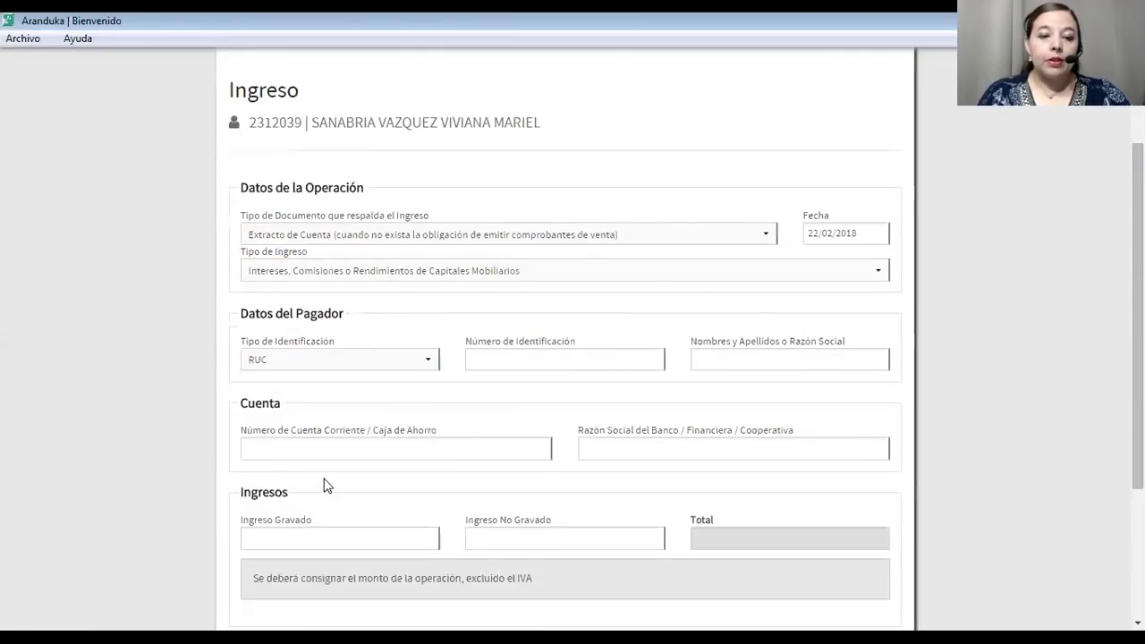
# Keep RUC as the payer's ID type, enter the payer's RUC number and name HCD SA.
pyautogui.click(311, 356)
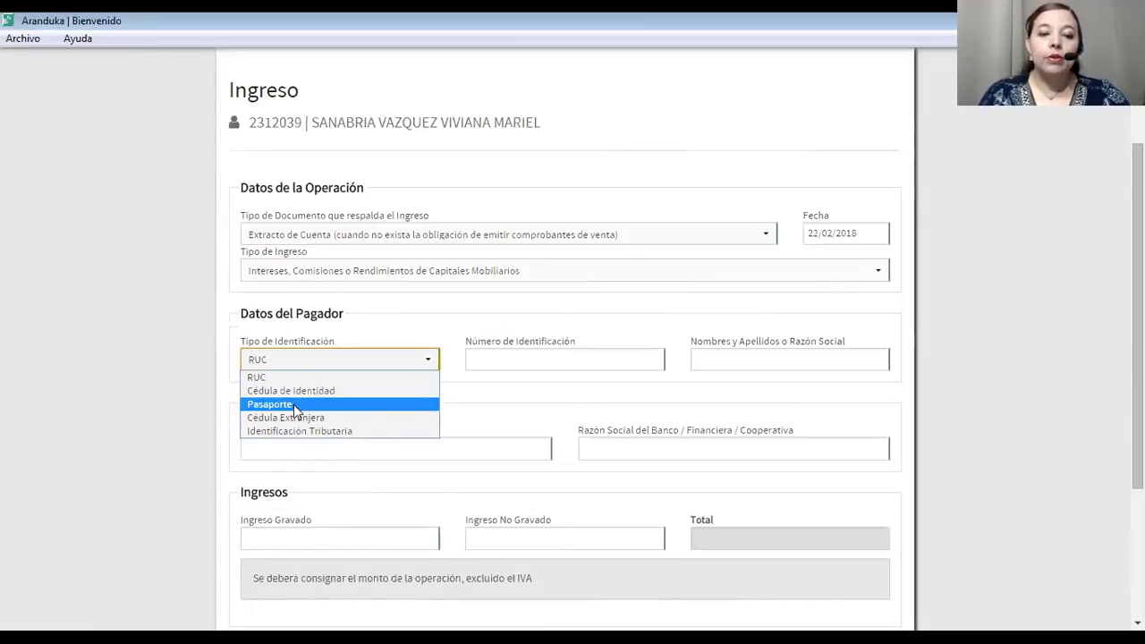
pyautogui.click(498, 354)
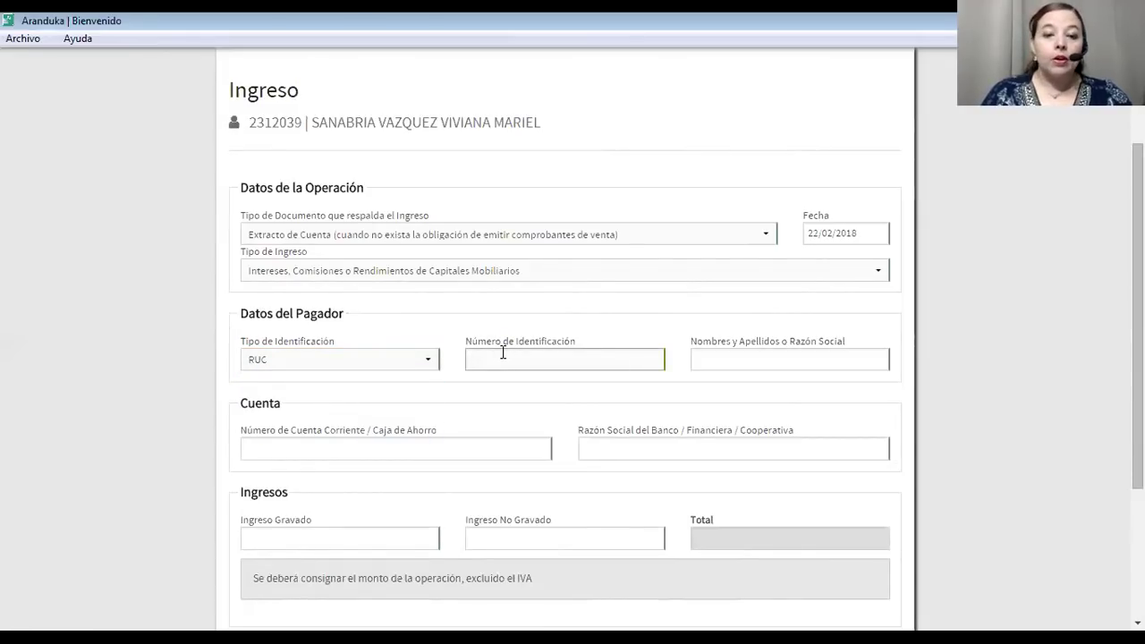
pyautogui.write('11111111')
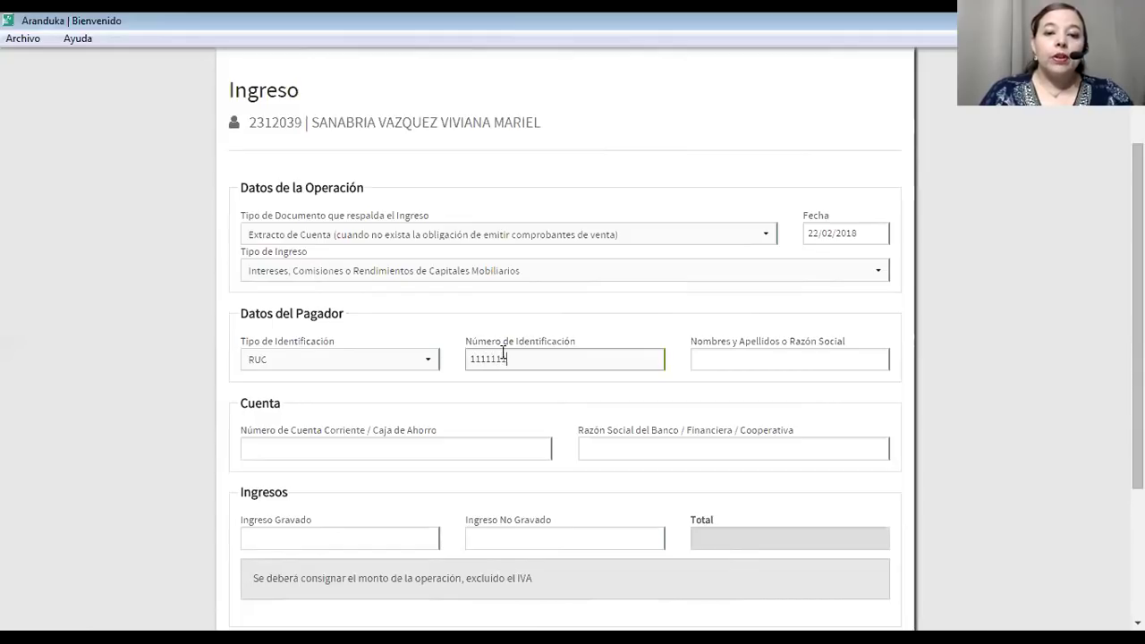
pyautogui.click(721, 354)
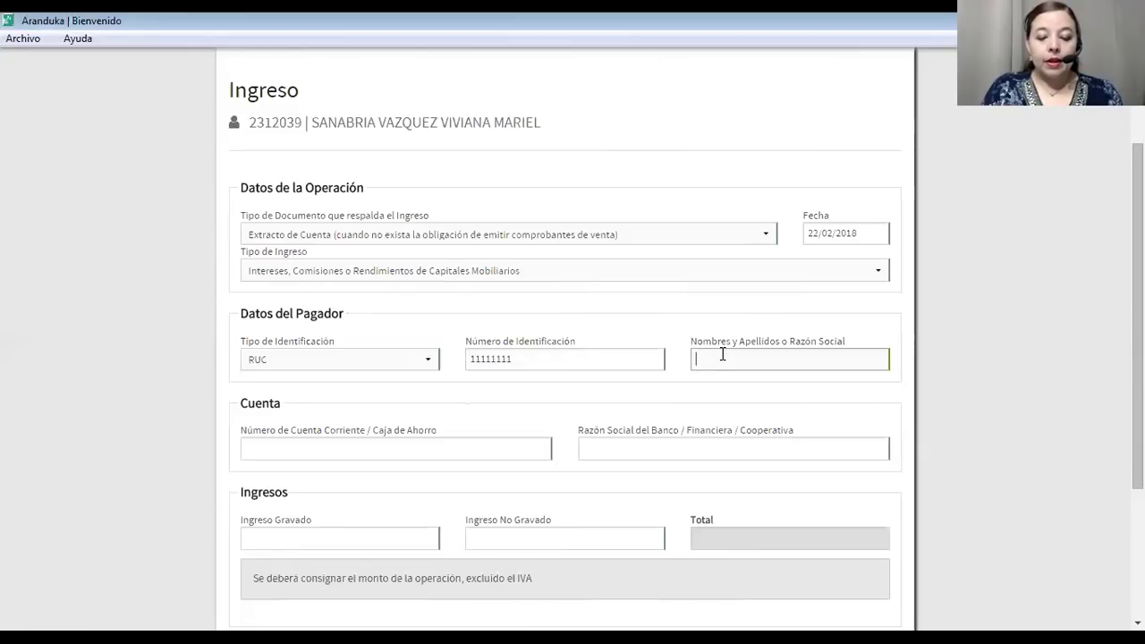
pyautogui.write('HCD SA')
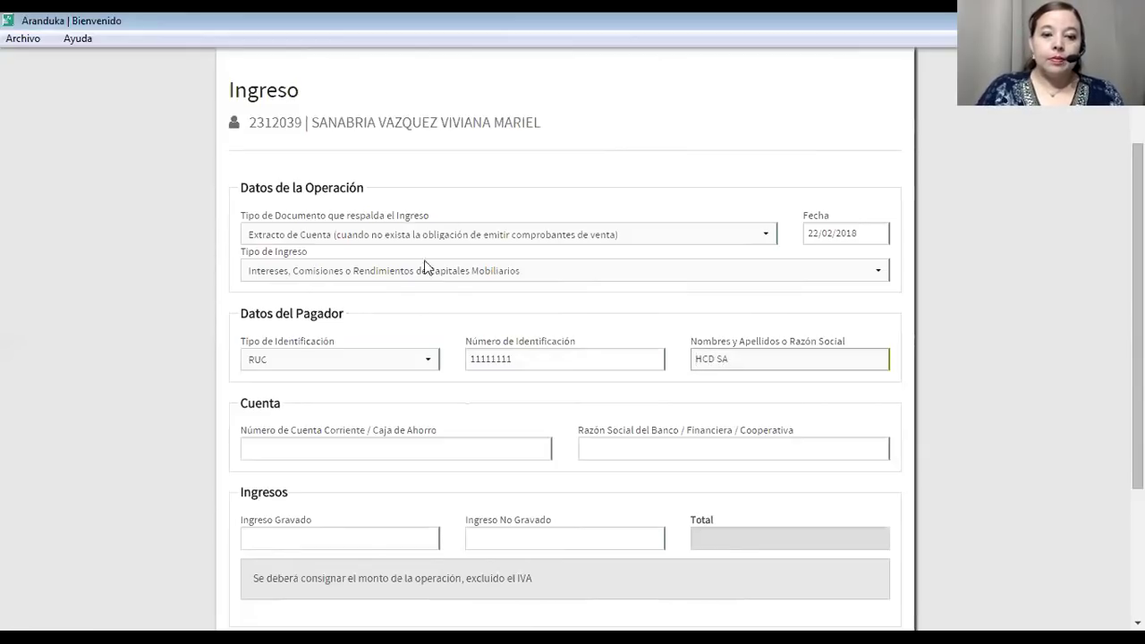
# Enter the account number and the bank name HCD SA, correcting typos in the bank name.
pyautogui.click(338, 444)
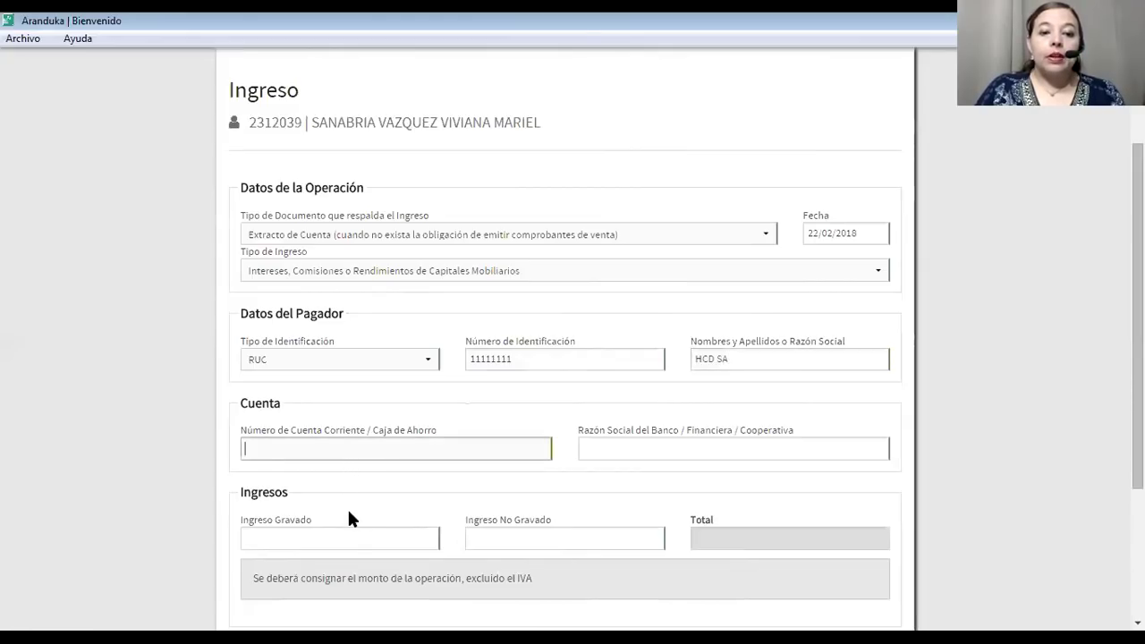
pyautogui.write('5555555')
pyautogui.click(629, 446)
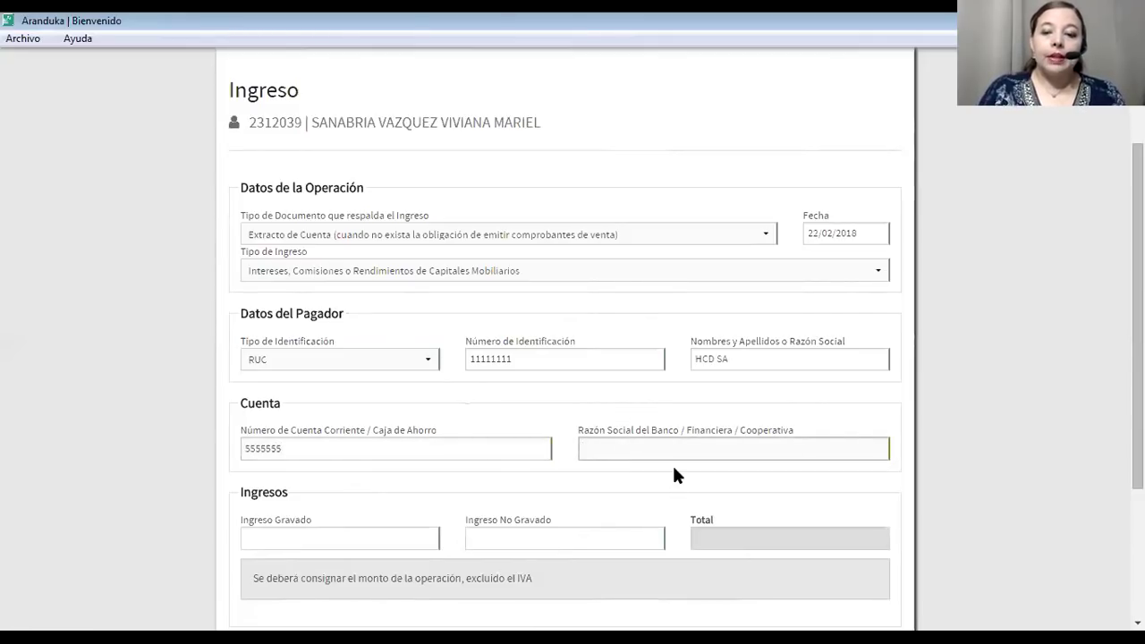
pyautogui.write('B')
pyautogui.press('BackSpace')
pyautogui.write('H')
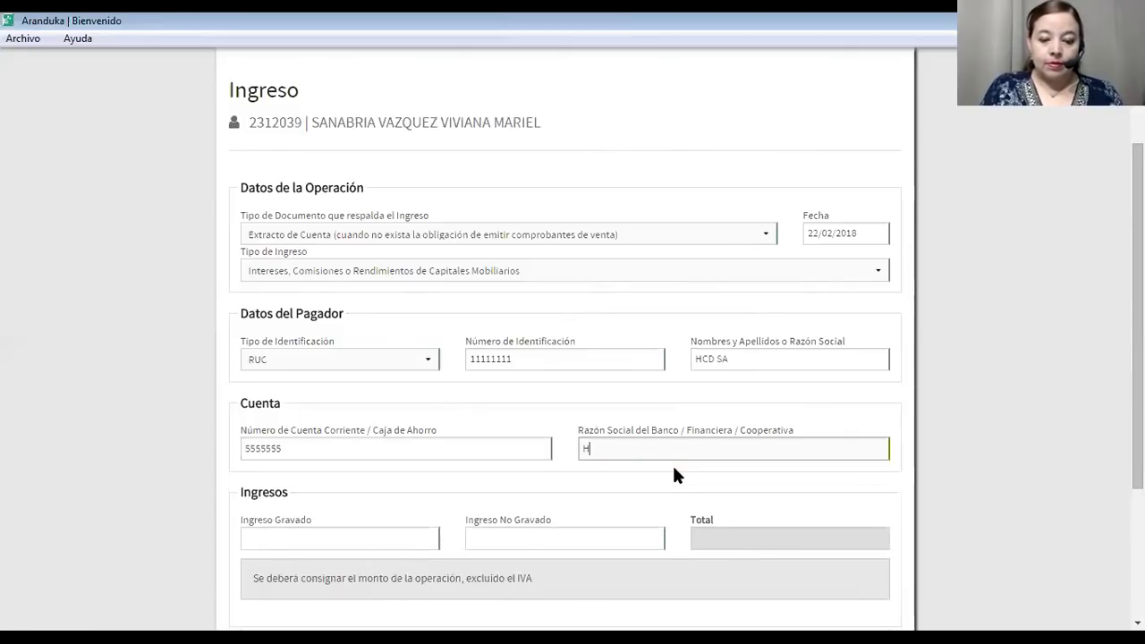
pyautogui.write('CD SA')
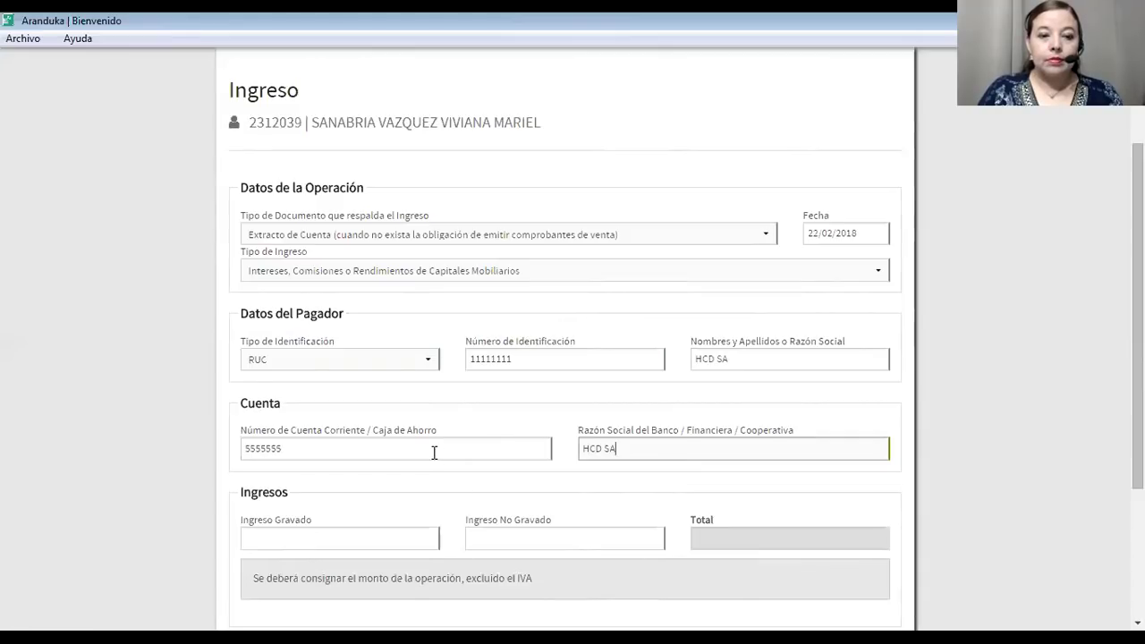
pyautogui.scroll(-3, 433, 454)
pyautogui.moveTo(629, 308); pyautogui.dragTo(568, 307)
pyautogui.write('V')
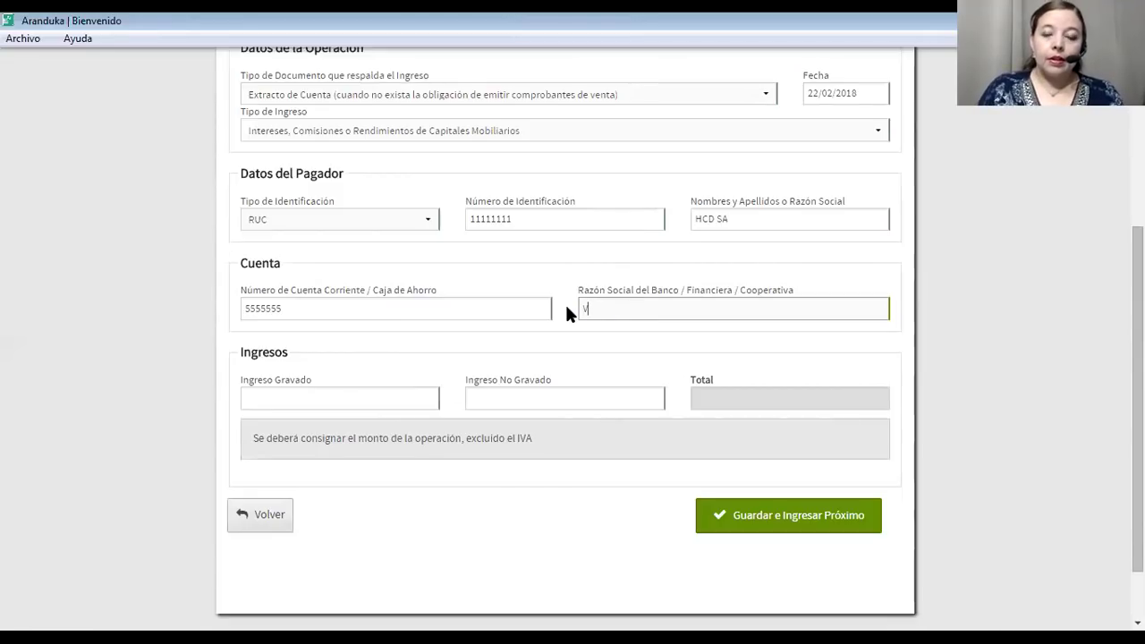
pyautogui.press('BackSpace')
pyautogui.write('CHD')
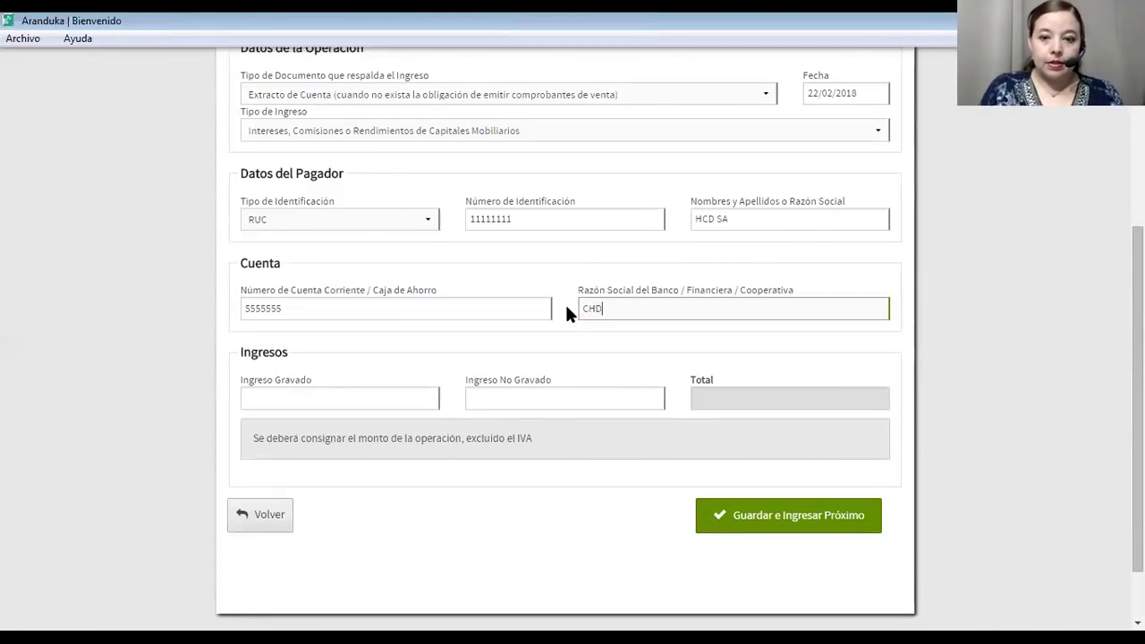
pyautogui.press('BackSpace')
pyautogui.press('BackSpace')
pyautogui.press('BackSpace')
pyautogui.write('HC')
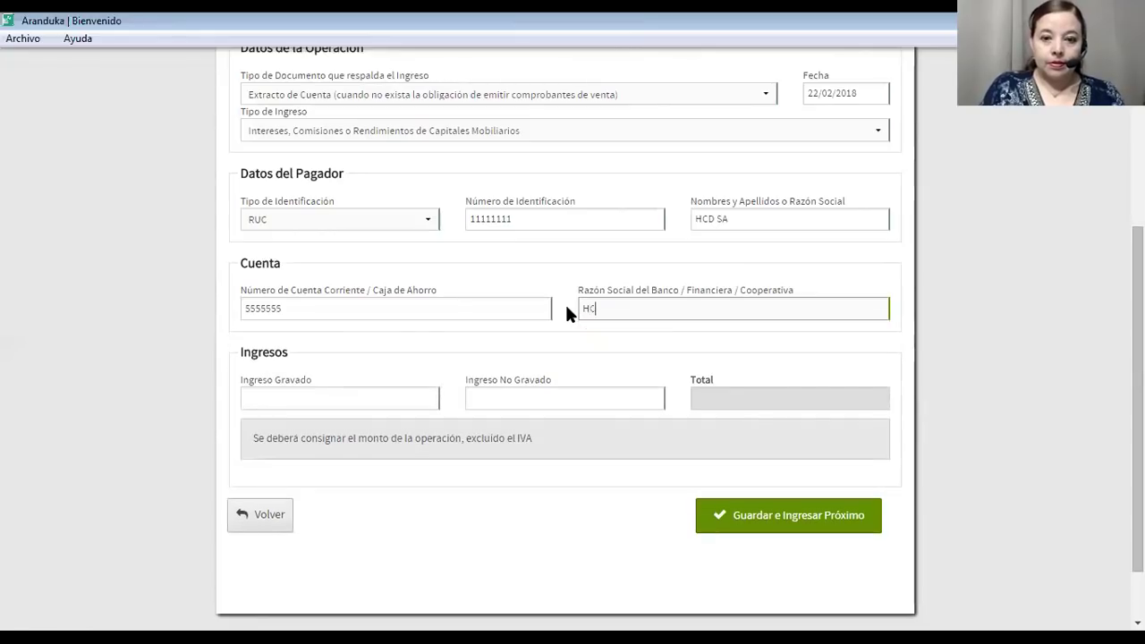
pyautogui.write('D SA')
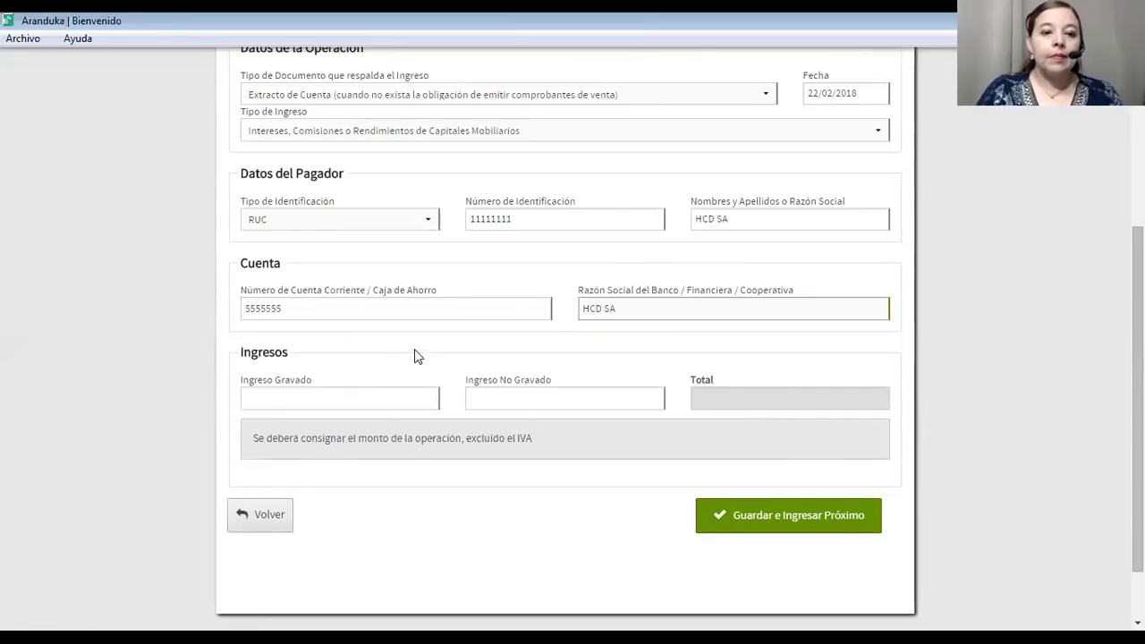
# Record 42000000 as non-taxable income and save the interest entry.
pyautogui.click(366, 405)
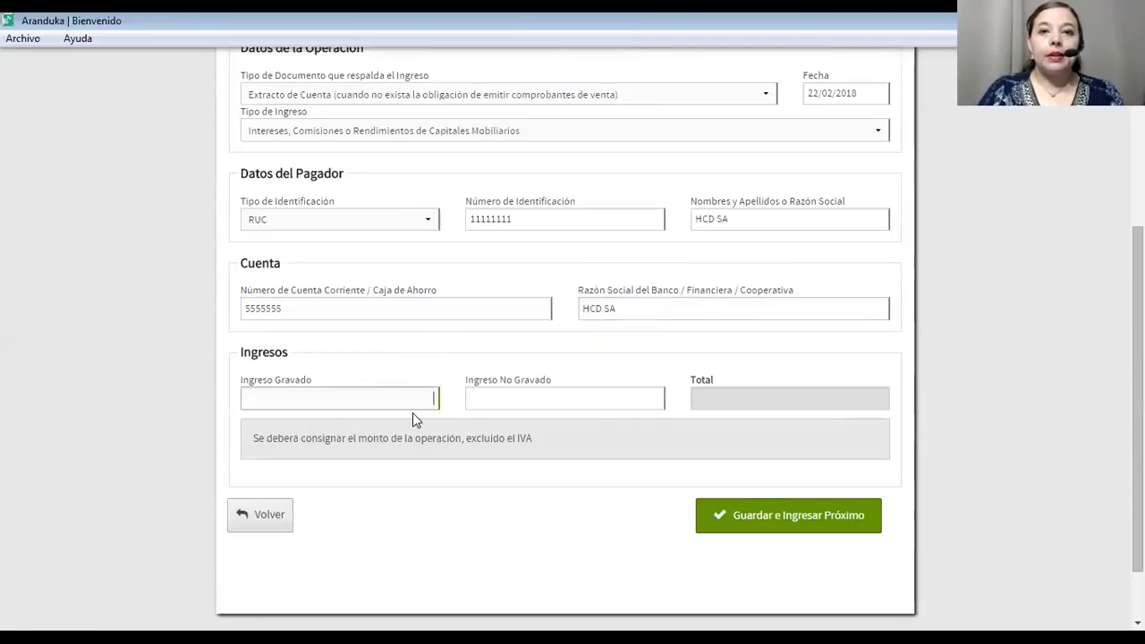
pyautogui.click(506, 405)
pyautogui.write('4200000')
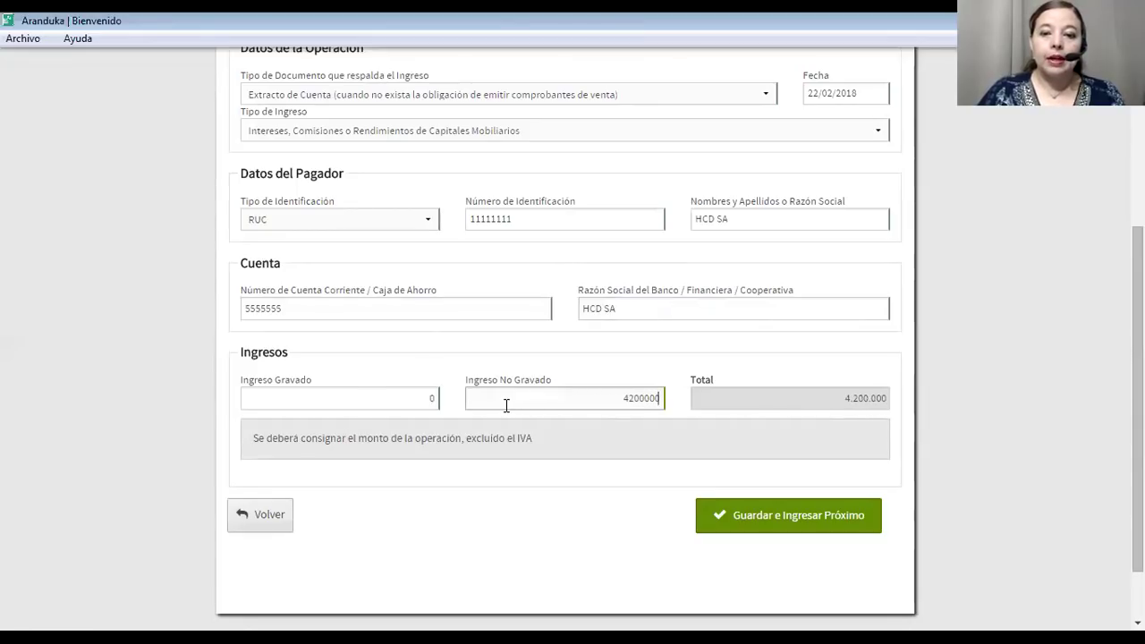
pyautogui.write('0')
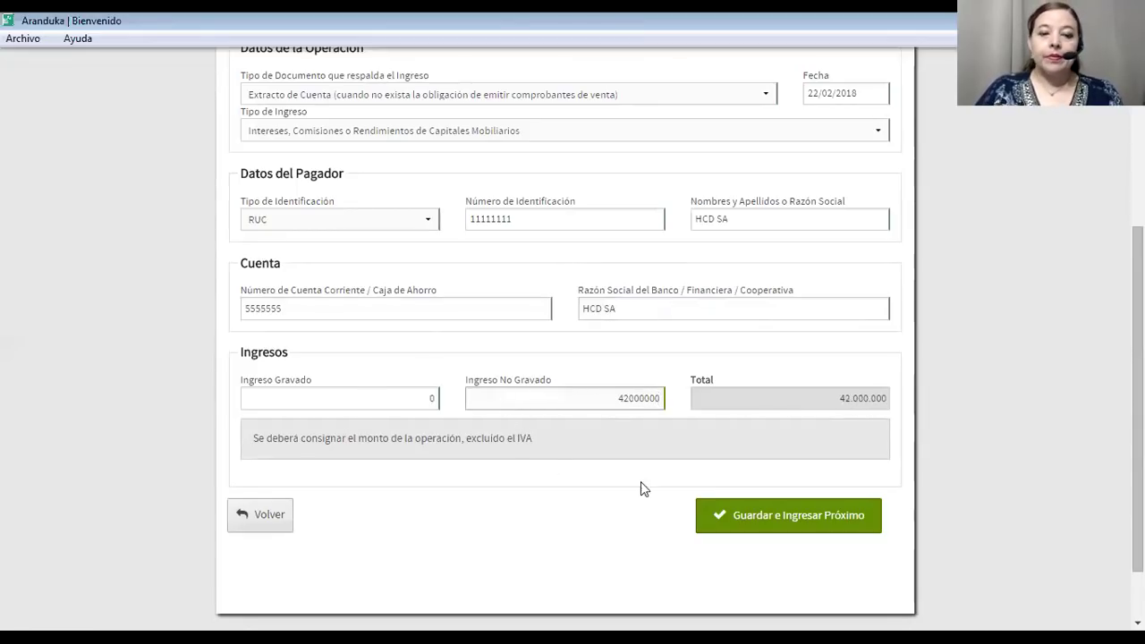
pyautogui.click(762, 513)
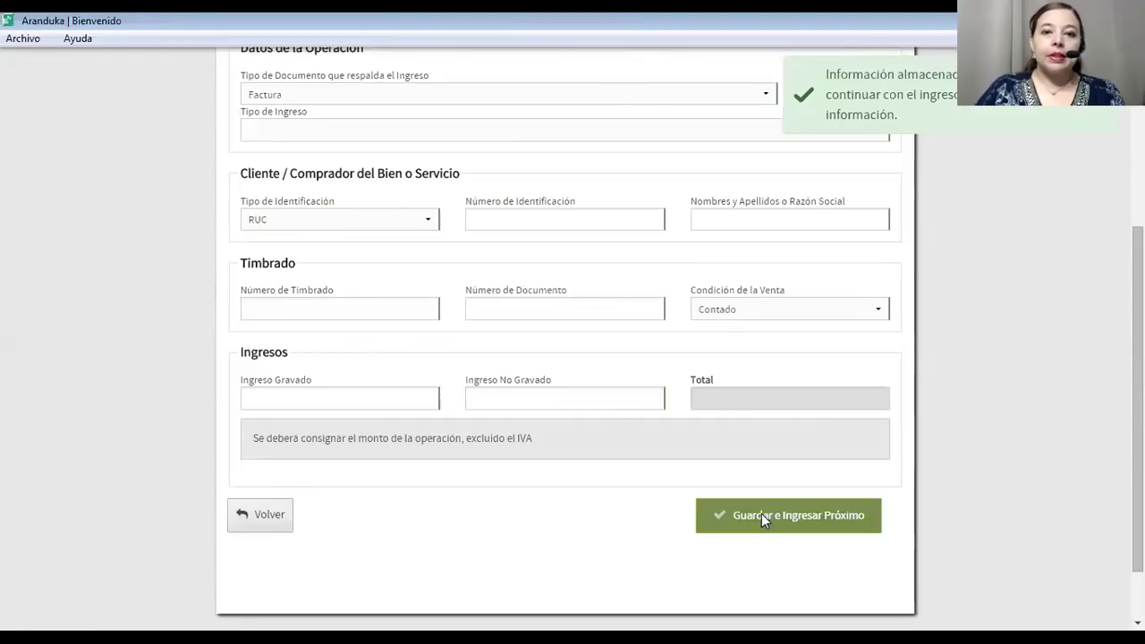
# Keep Factura as the supporting document and date the invoice 15/02/2018.
pyautogui.scroll(3, 273, 345)
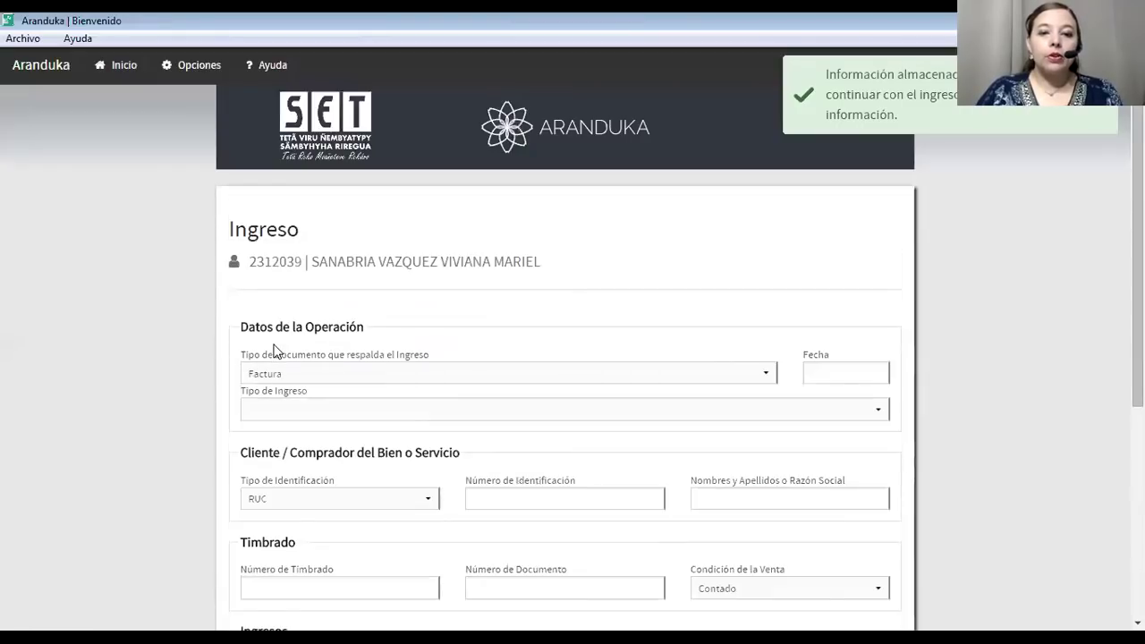
pyautogui.scroll(-2, 254, 591)
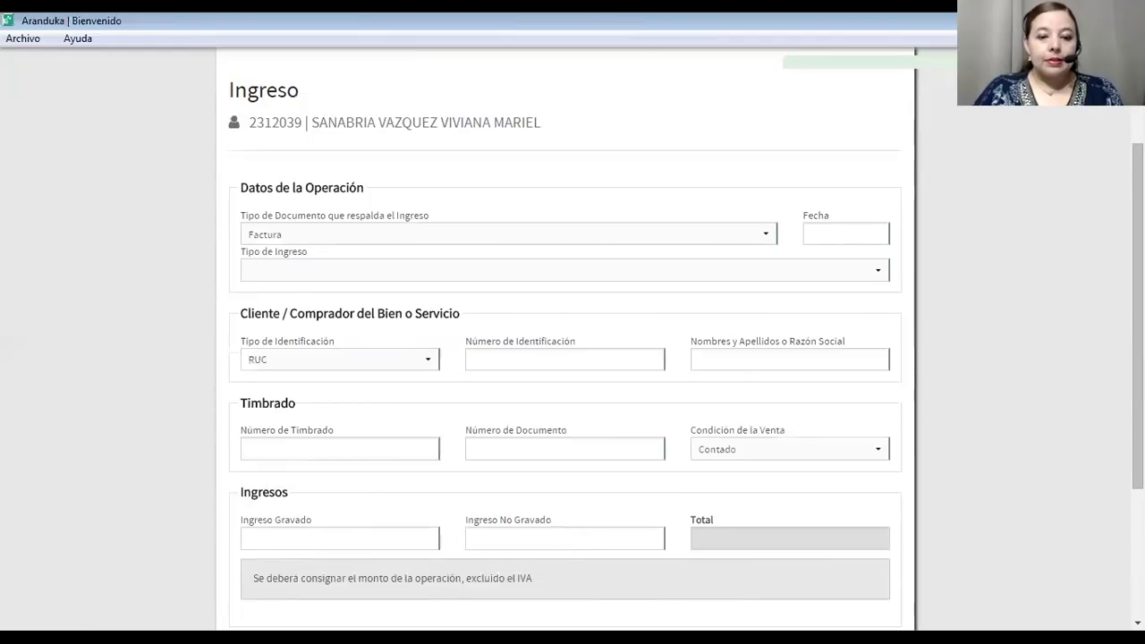
pyautogui.click(330, 234)
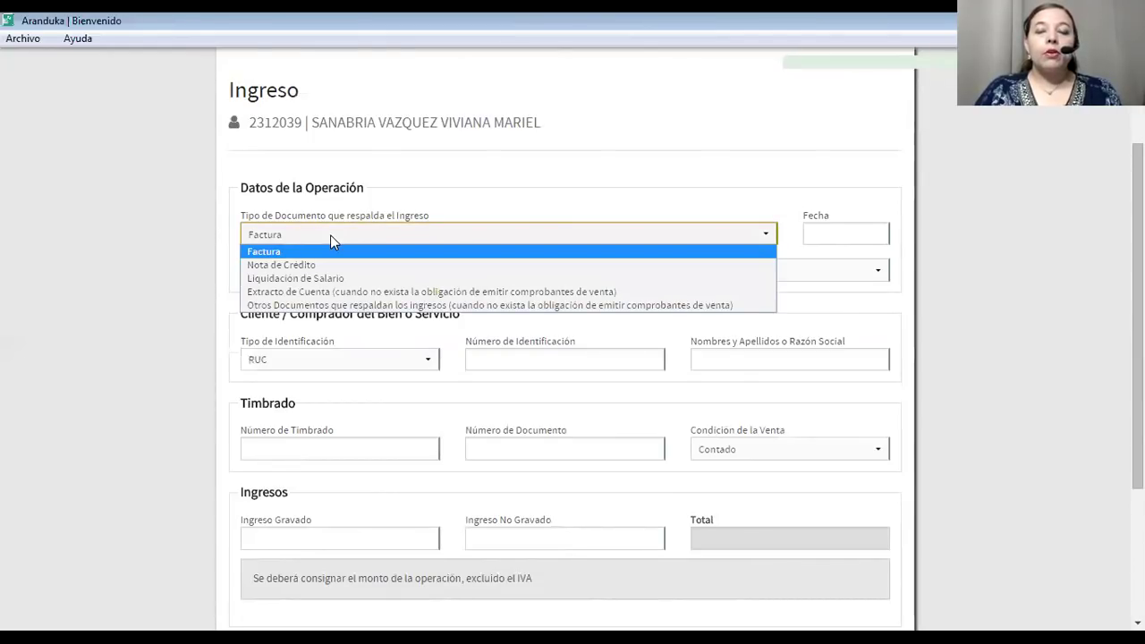
pyautogui.click(279, 254)
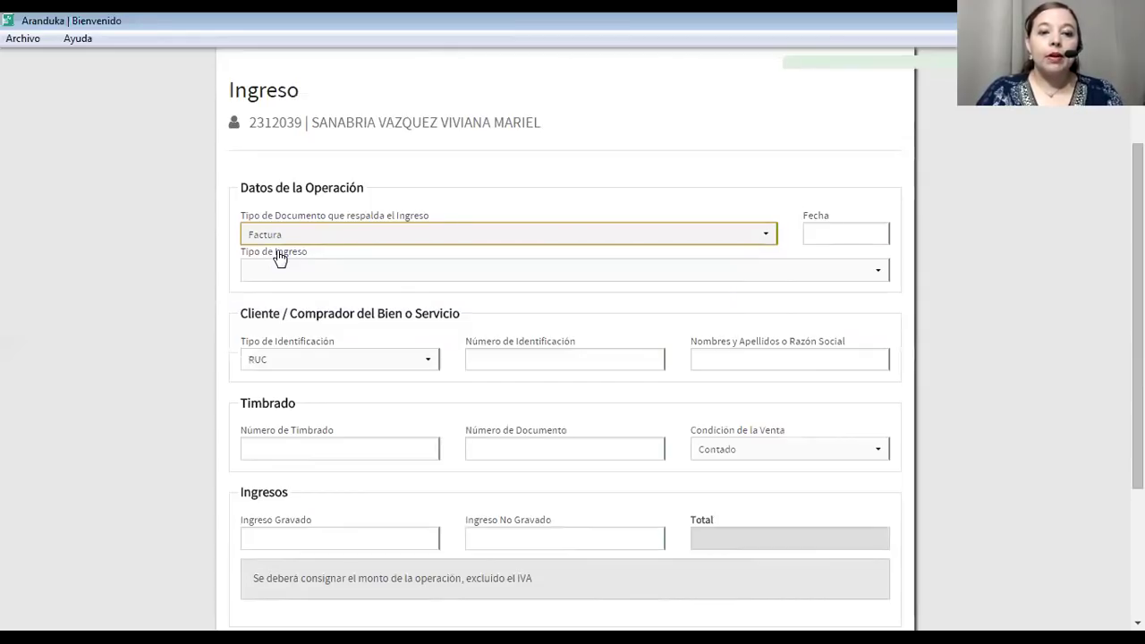
pyautogui.click(816, 229)
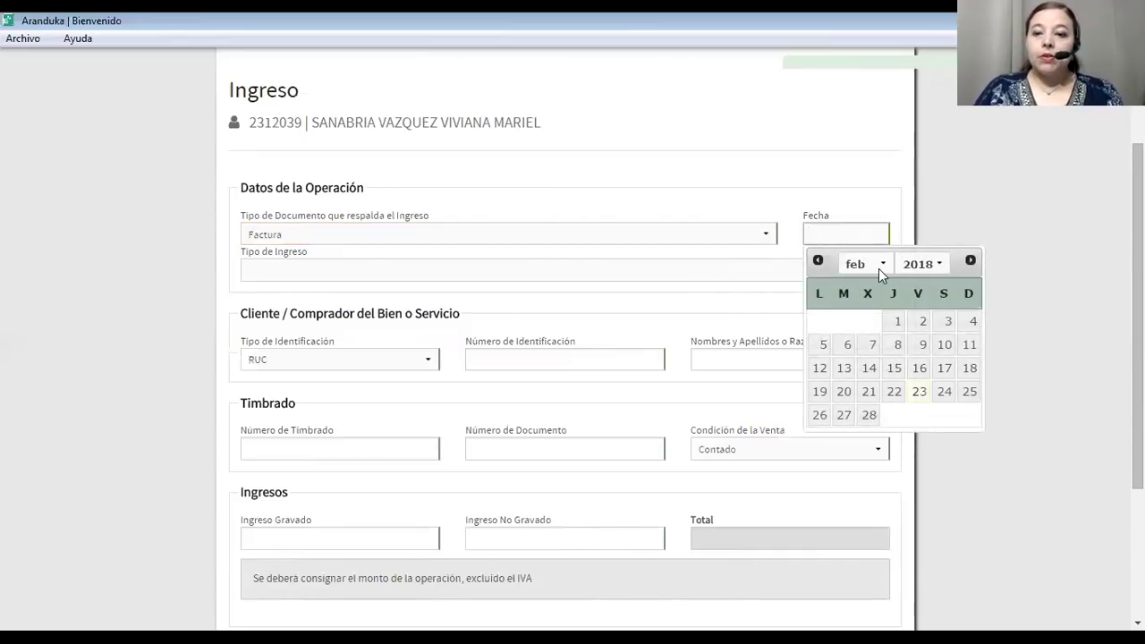
pyautogui.click(894, 368)
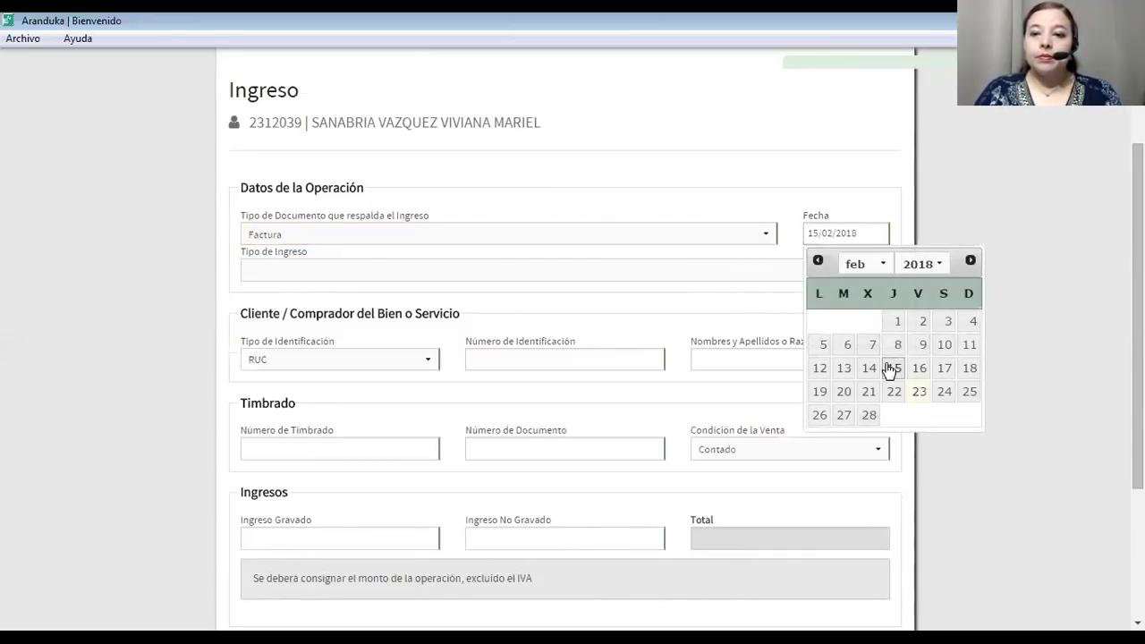
pyautogui.scroll(3, 790, 281)
pyautogui.scroll(-3, 790, 281)
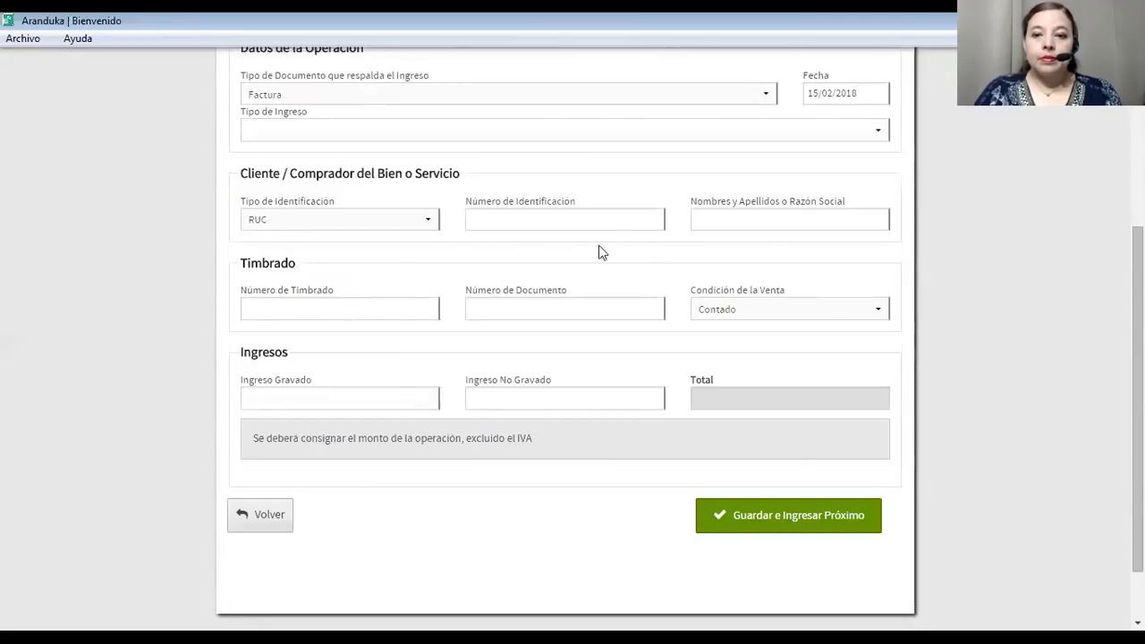
pyautogui.scroll(3, 505, 215)
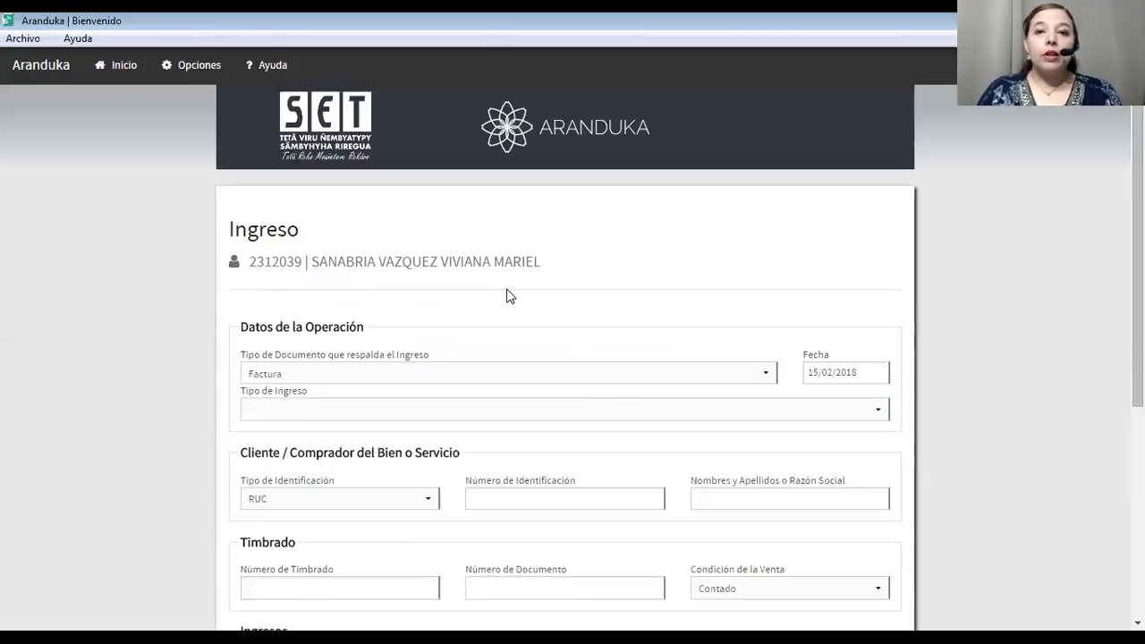
pyautogui.scroll(-2, 335, 418)
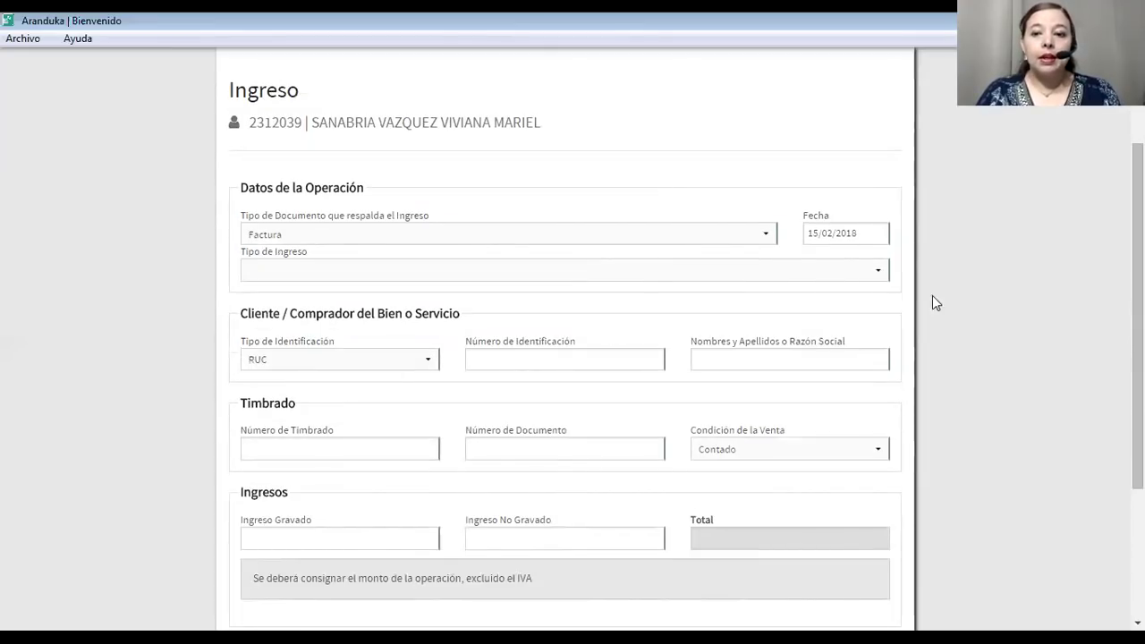
# Set the income type to Dividendos y utilidades for client JC SA with its RUC number.
pyautogui.click(336, 270)
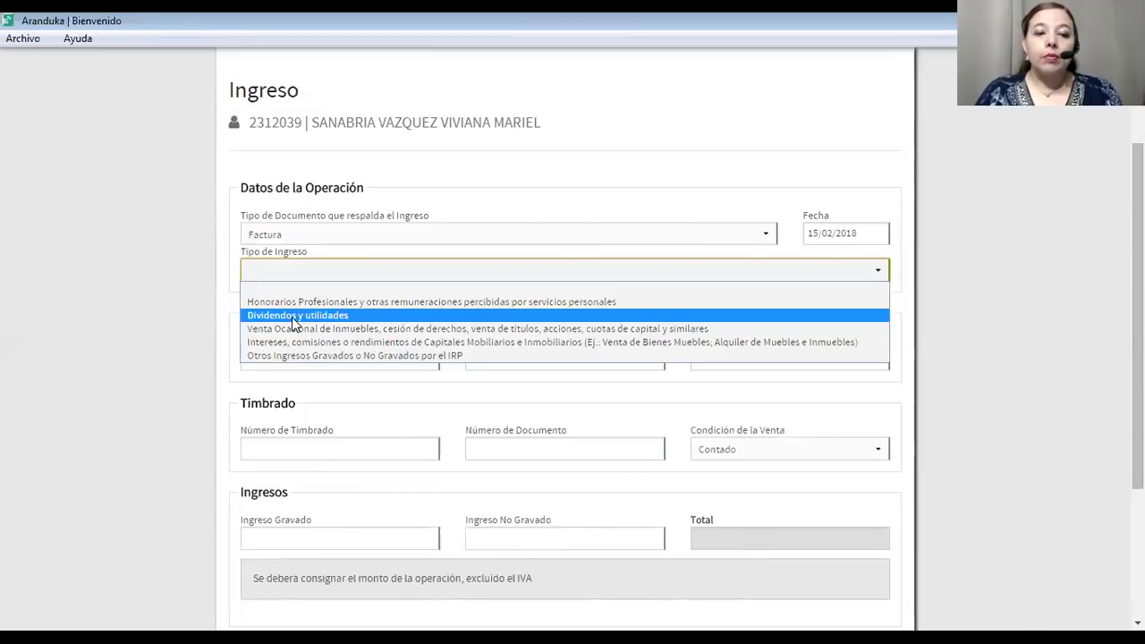
pyautogui.click(291, 317)
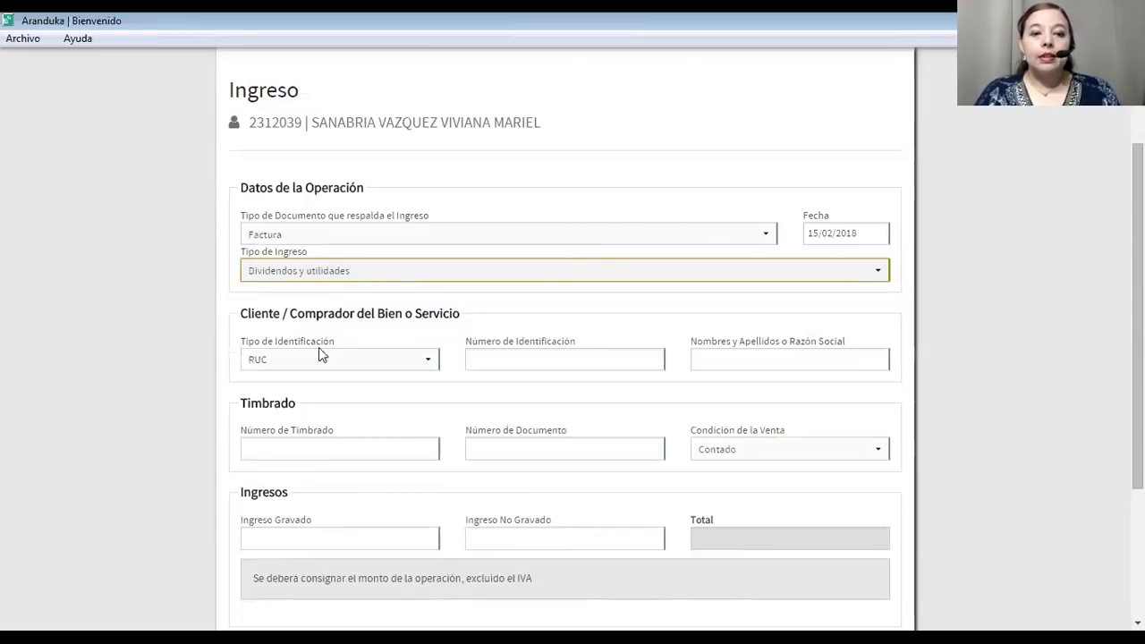
pyautogui.click(533, 356)
pyautogui.write('55555555')
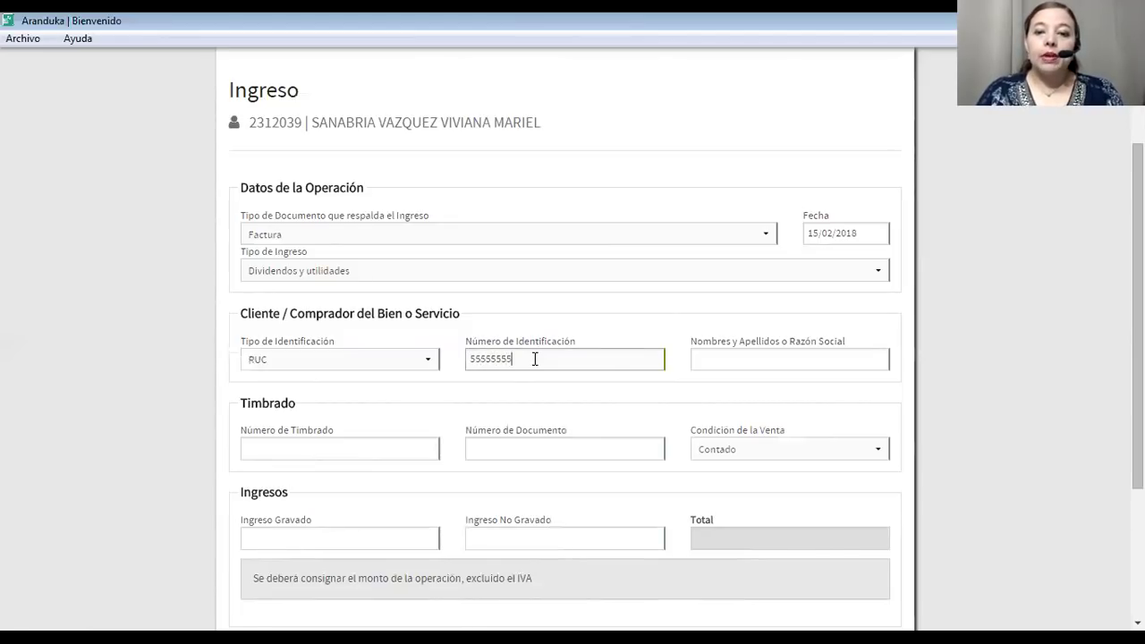
pyautogui.click(720, 360)
pyautogui.write('JC SA')
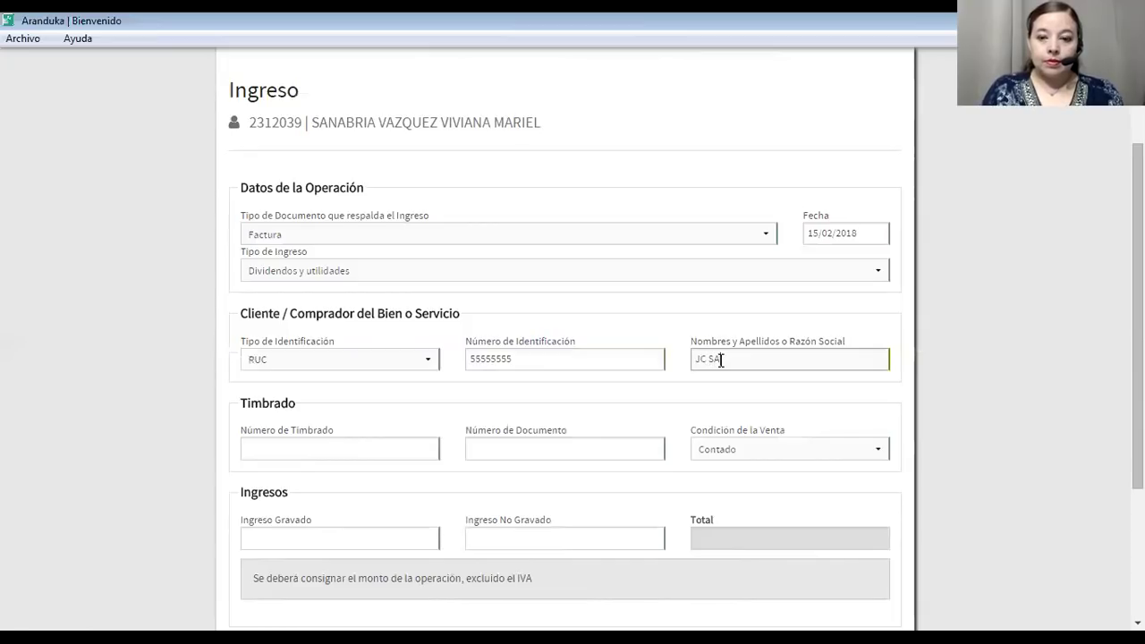
# Enter the timbrado number and invoice document number, keeping Contado as the sale condition.
pyautogui.click(293, 447)
pyautogui.write('11111111')
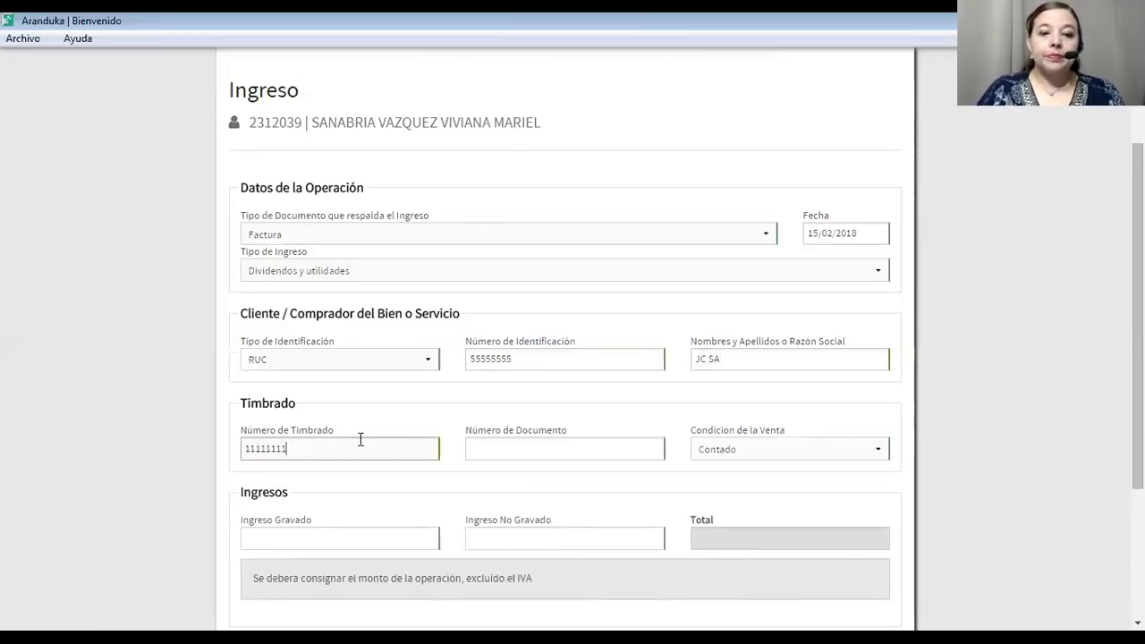
pyautogui.click(523, 448)
pyautogui.write('001-00')
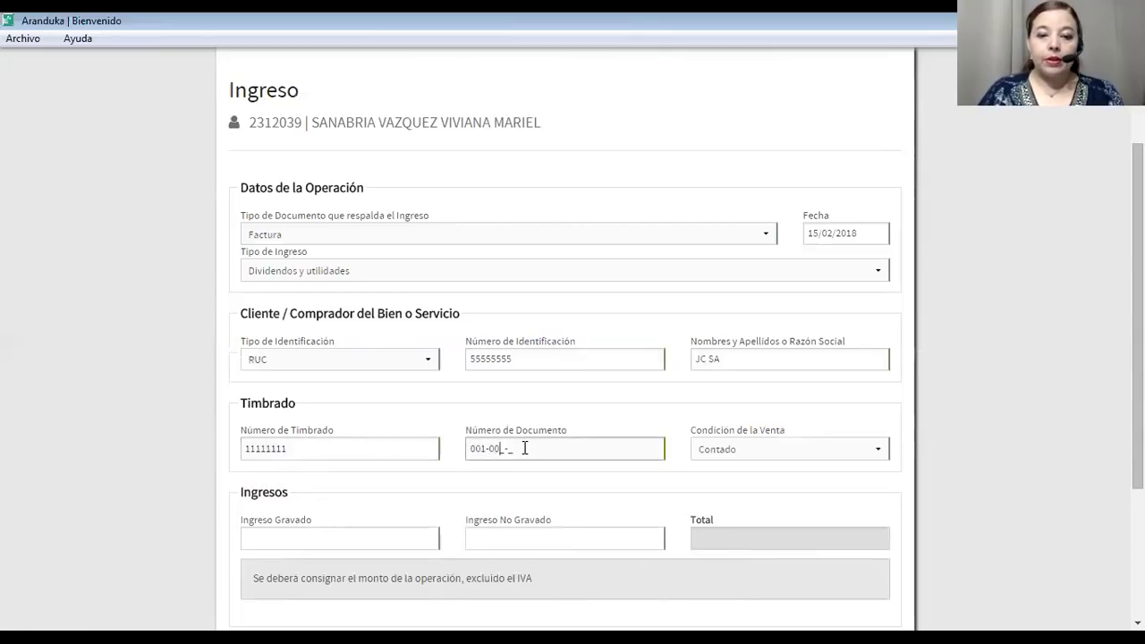
pyautogui.write('1-00005')
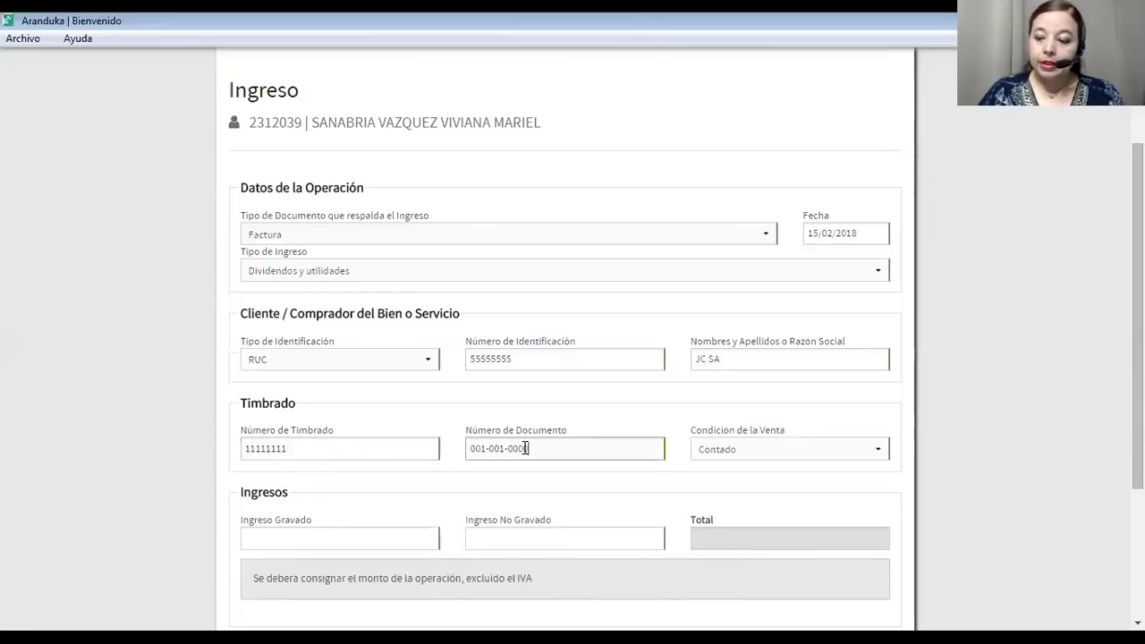
pyautogui.click(722, 449)
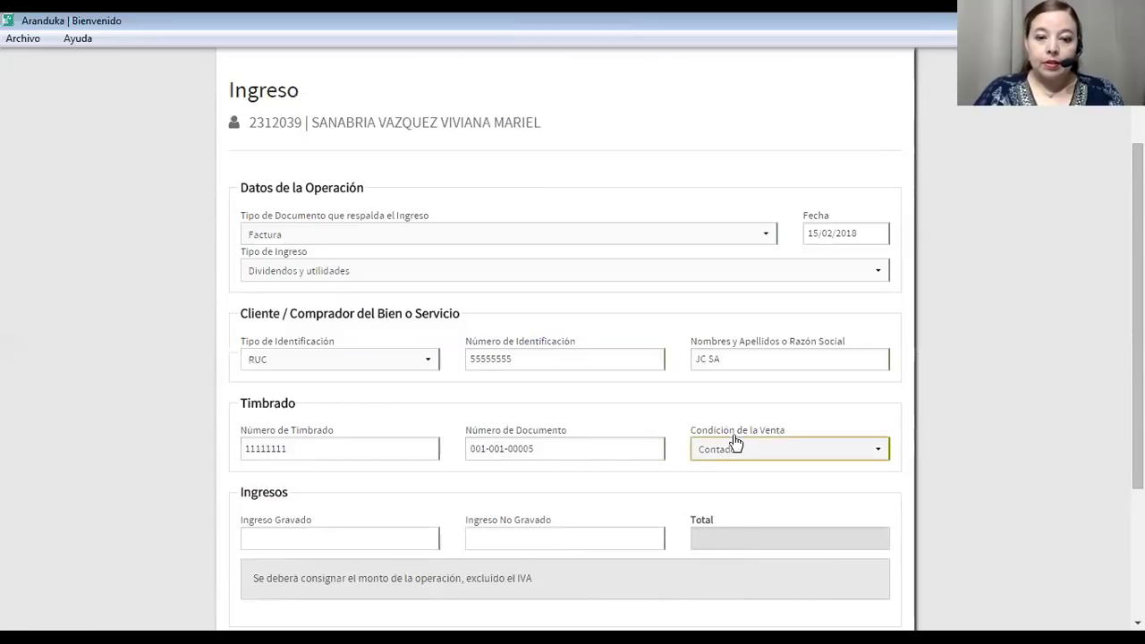
pyautogui.click(729, 449)
pyautogui.click(729, 449)
pyautogui.click(729, 449)
pyautogui.click(313, 535)
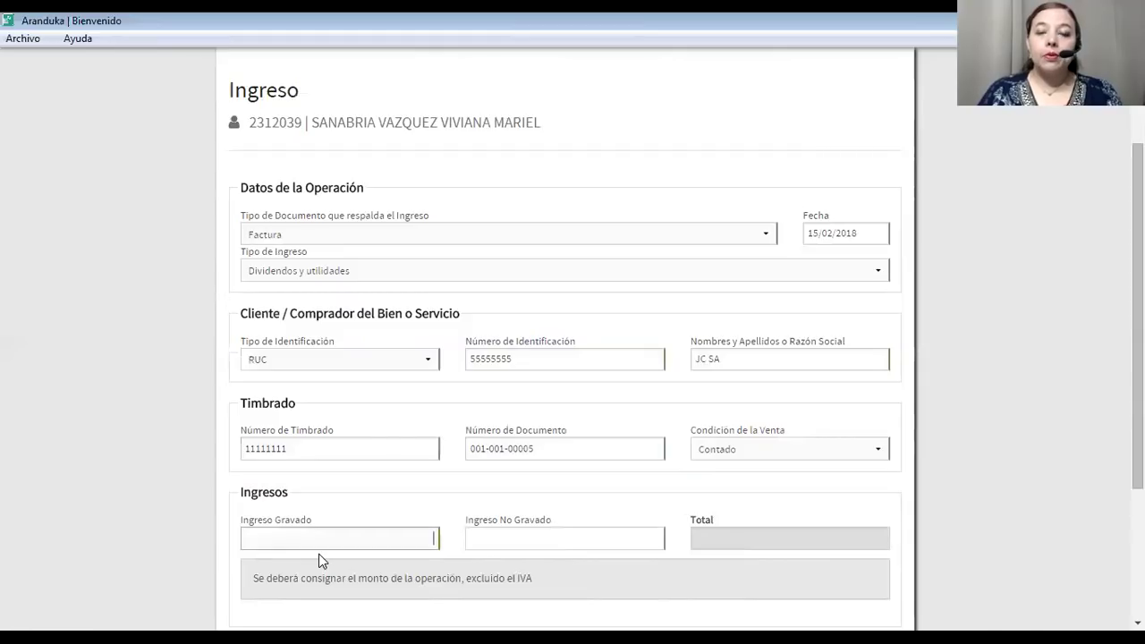
# Enter 55.000.000 taxed and 55.000.000 untaxed income and save the dividend invoice.
pyautogui.write('55.00')
pyautogui.write('0')
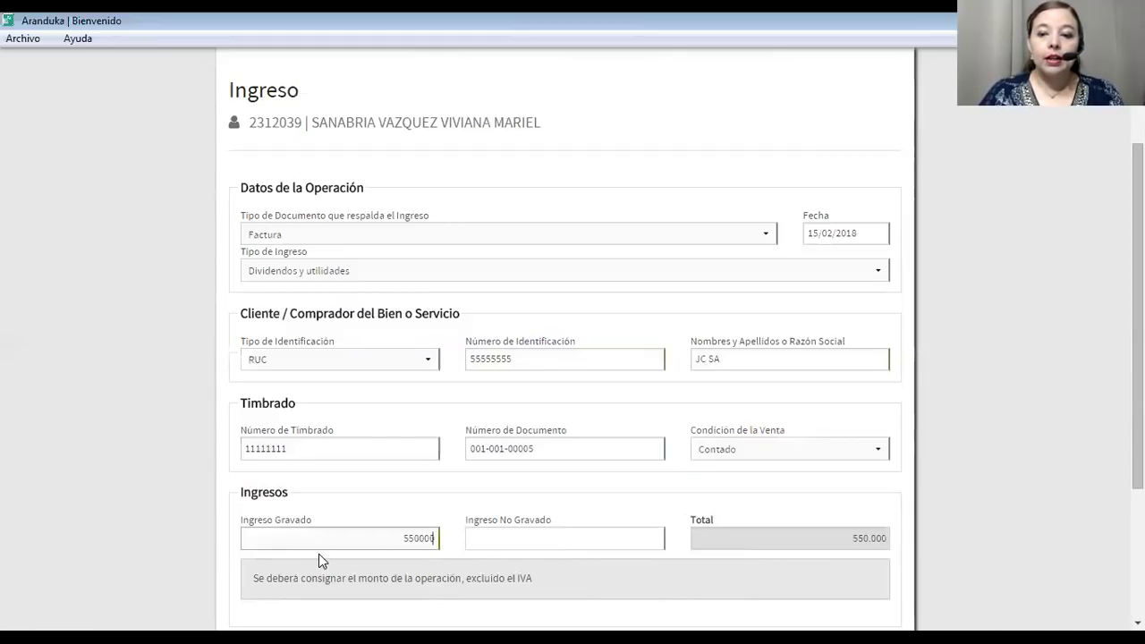
pyautogui.write('.000')
pyautogui.click(496, 541)
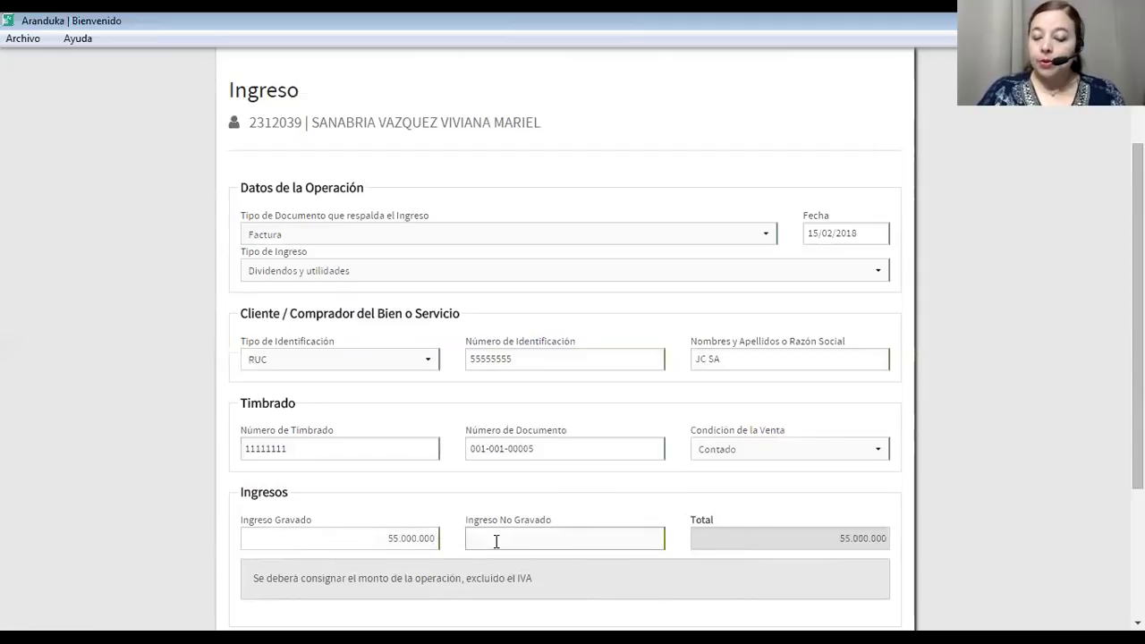
pyautogui.write('555')
pyautogui.write('5')
pyautogui.press('BackSpace')
pyautogui.press('BackSpace')
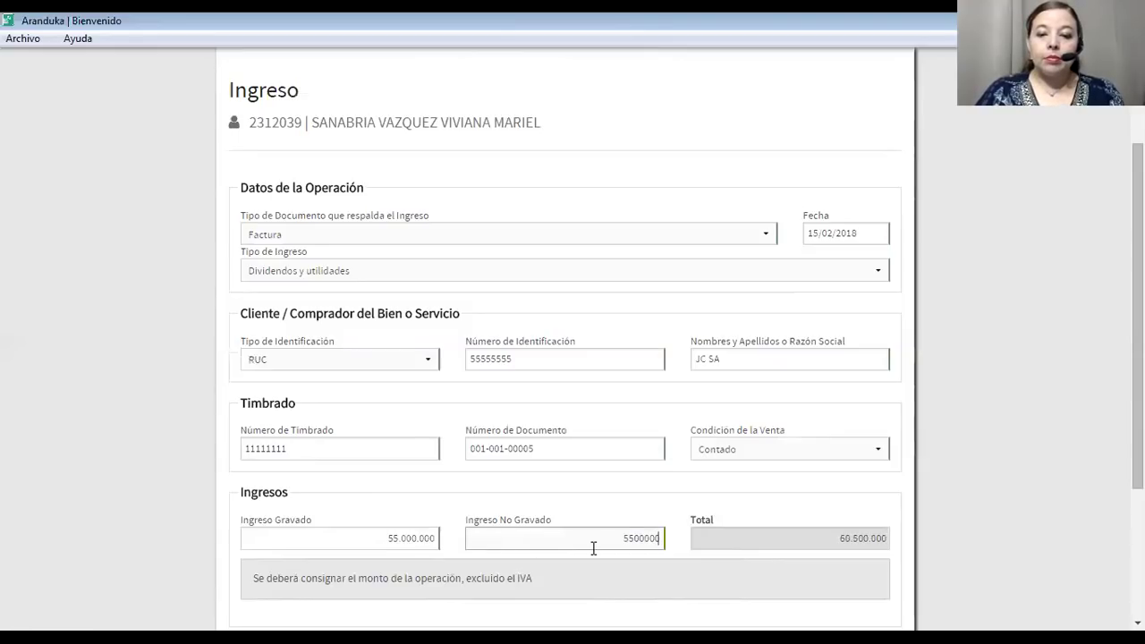
pyautogui.write('0')
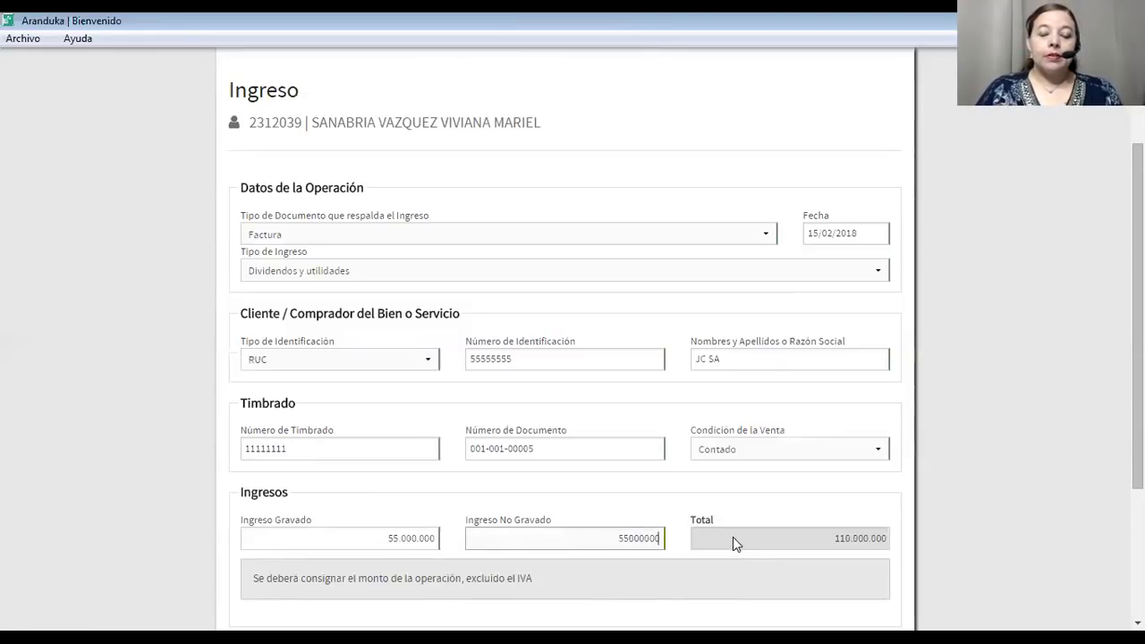
pyautogui.click(613, 580)
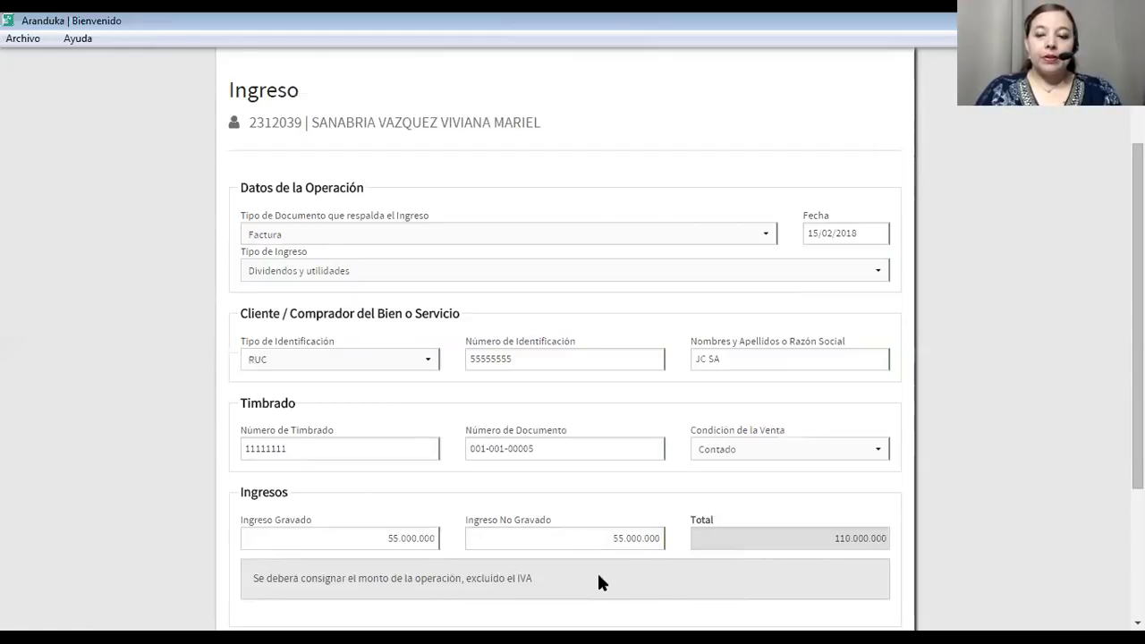
pyautogui.scroll(-3, 599, 575)
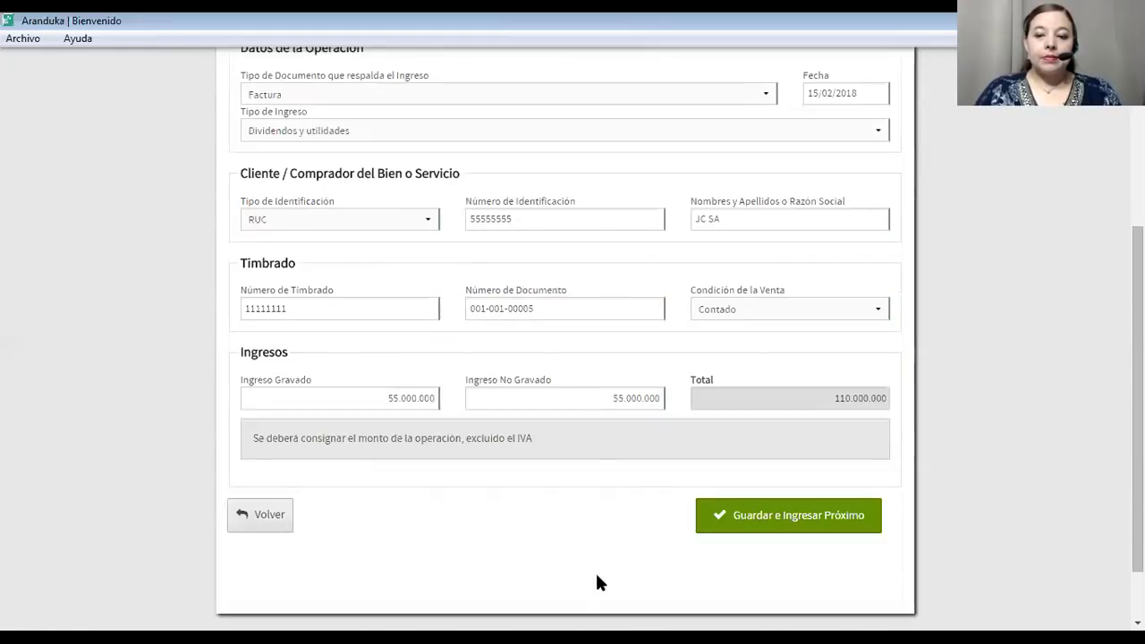
pyautogui.click(739, 523)
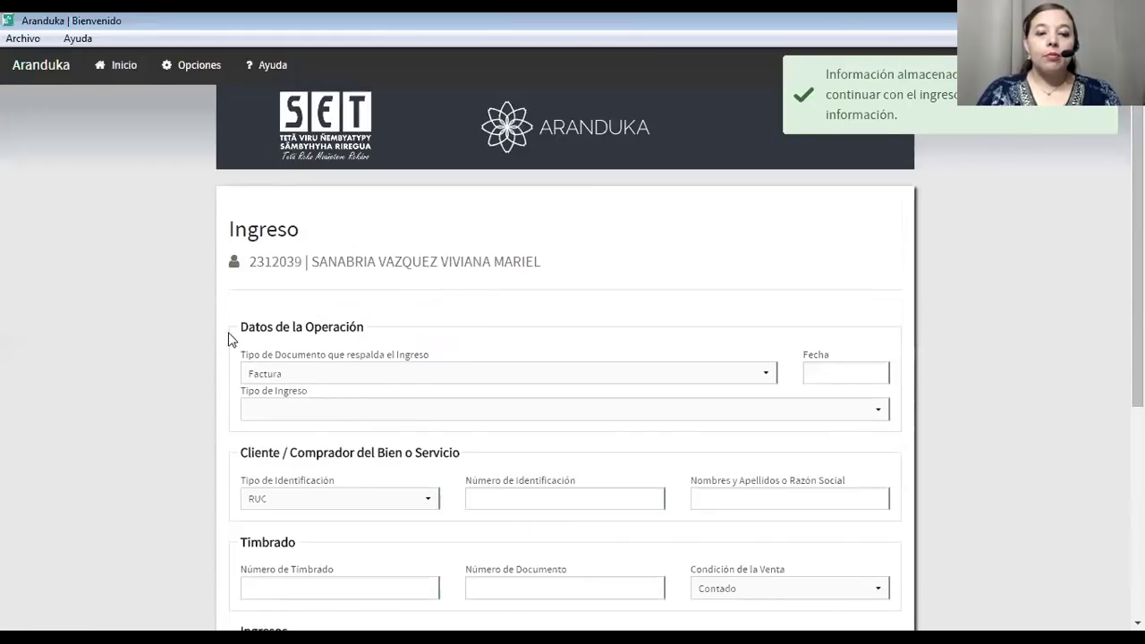
pyautogui.scroll(-6, 228, 339)
# Return to the main panel and view Últimos Datos Cargados, headed by the JC SA 110.000.000 invoice.
pyautogui.click(263, 528)
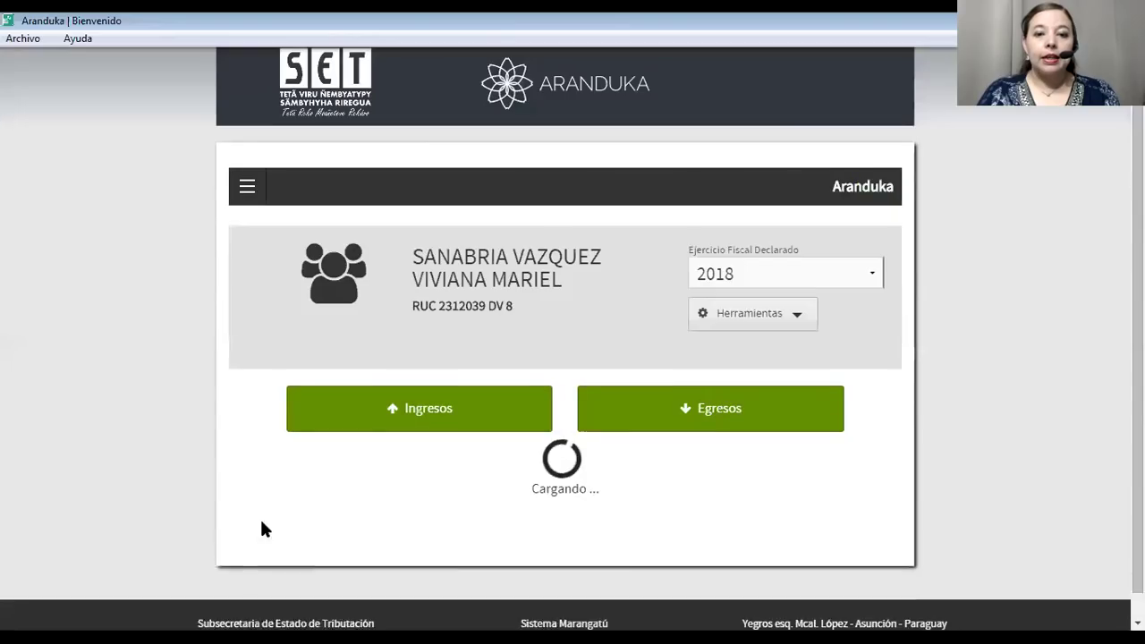
pyautogui.scroll(-3, 268, 506)
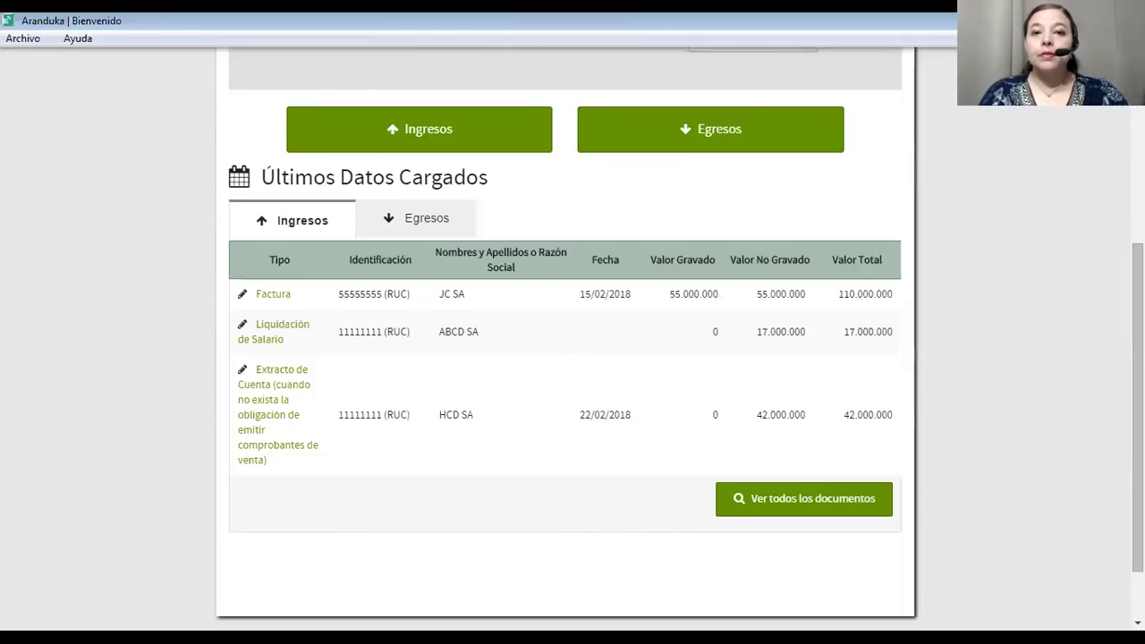
pyautogui.doubleClick(805, 499)
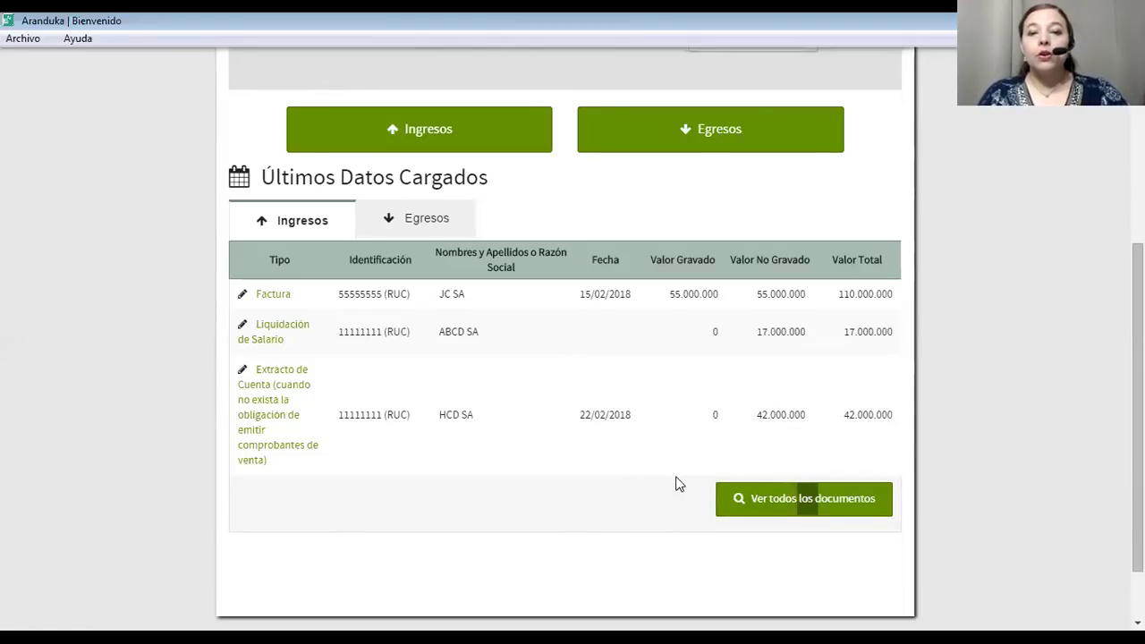
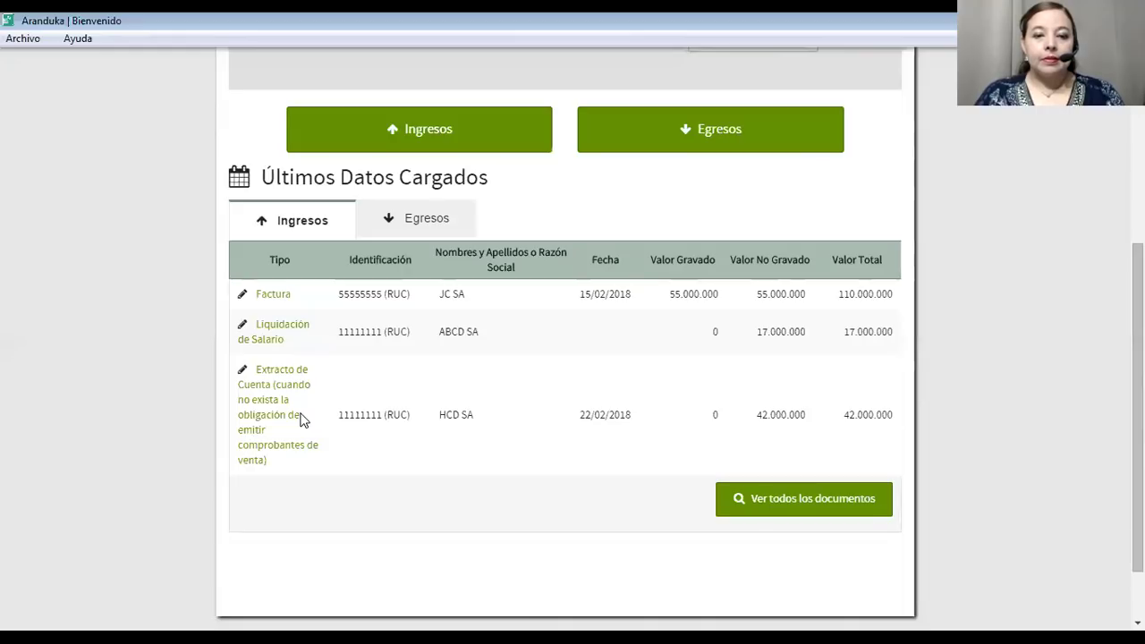
# Start a new Ingreso entry, keeping Factura as the supporting document type.
pyautogui.click(425, 145)
pyautogui.click(468, 373)
pyautogui.click(468, 373)
# Date the entry 07/02/2018 with income type Otros Ingresos Gravados o No Gravados por el IRP.
pyautogui.click(810, 376)
pyautogui.click(872, 481)
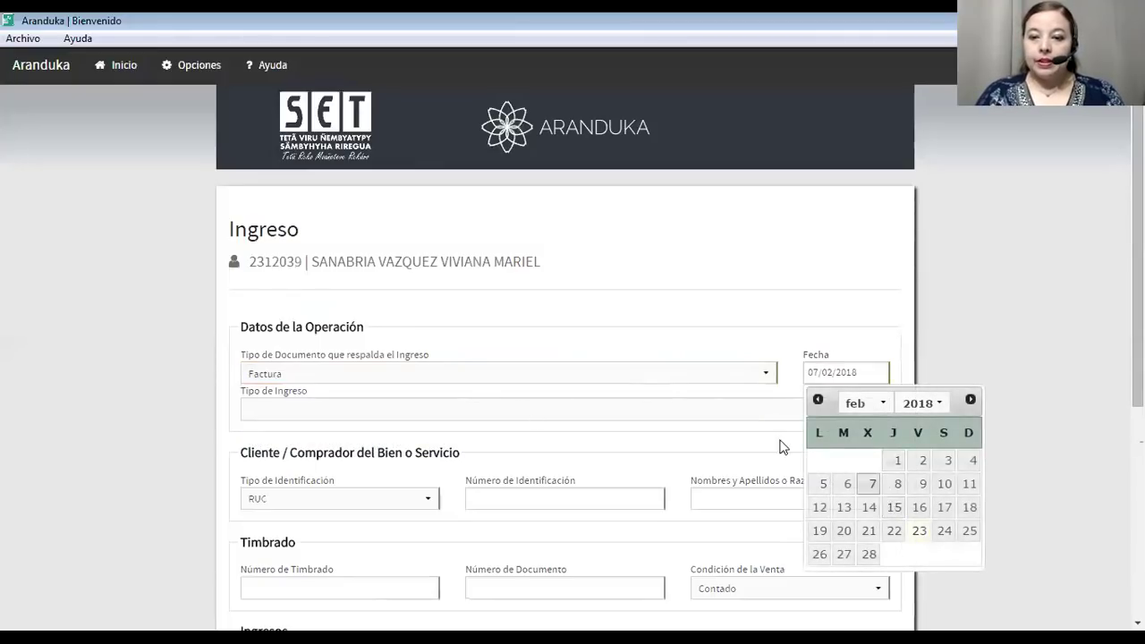
pyautogui.click(568, 417)
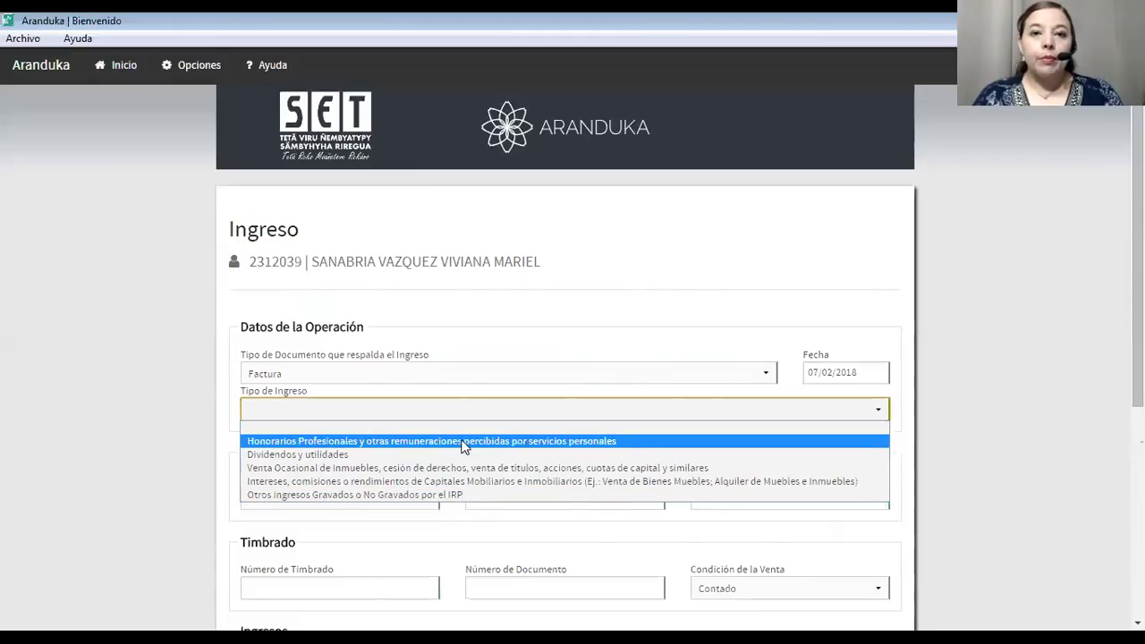
pyautogui.click(426, 495)
pyautogui.scroll(-2, 427, 495)
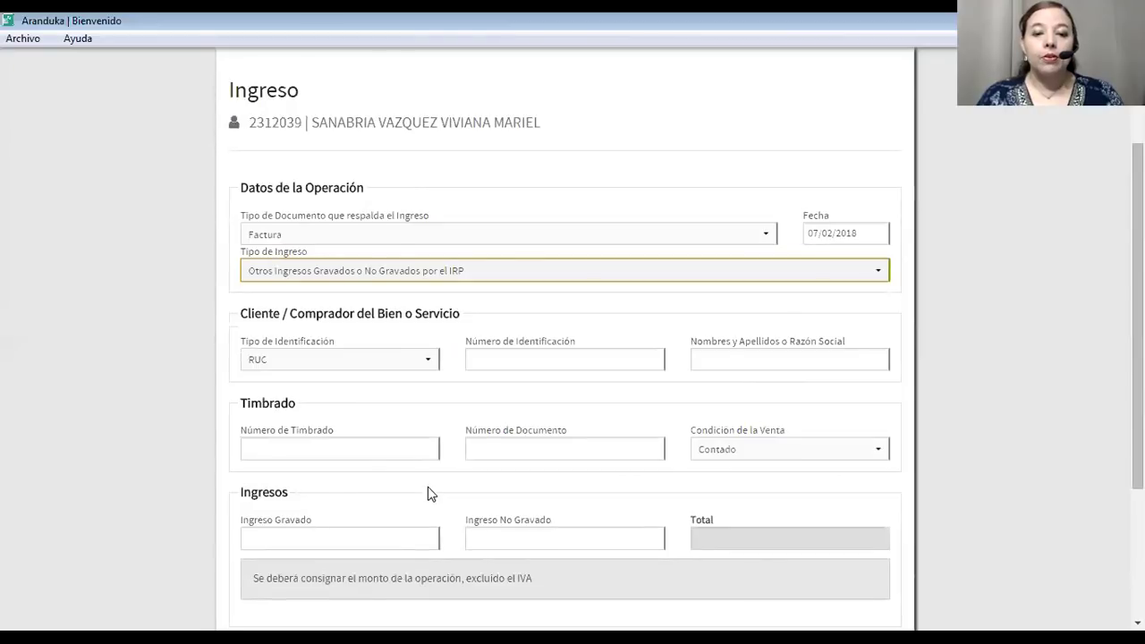
pyautogui.click(490, 357)
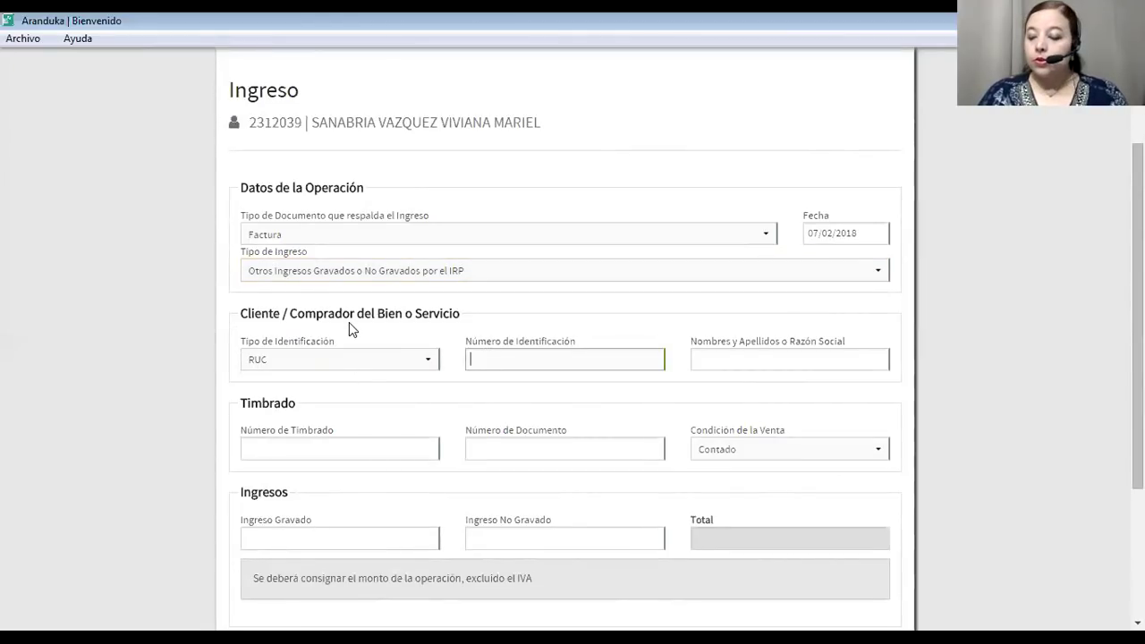
pyautogui.write('55555555')
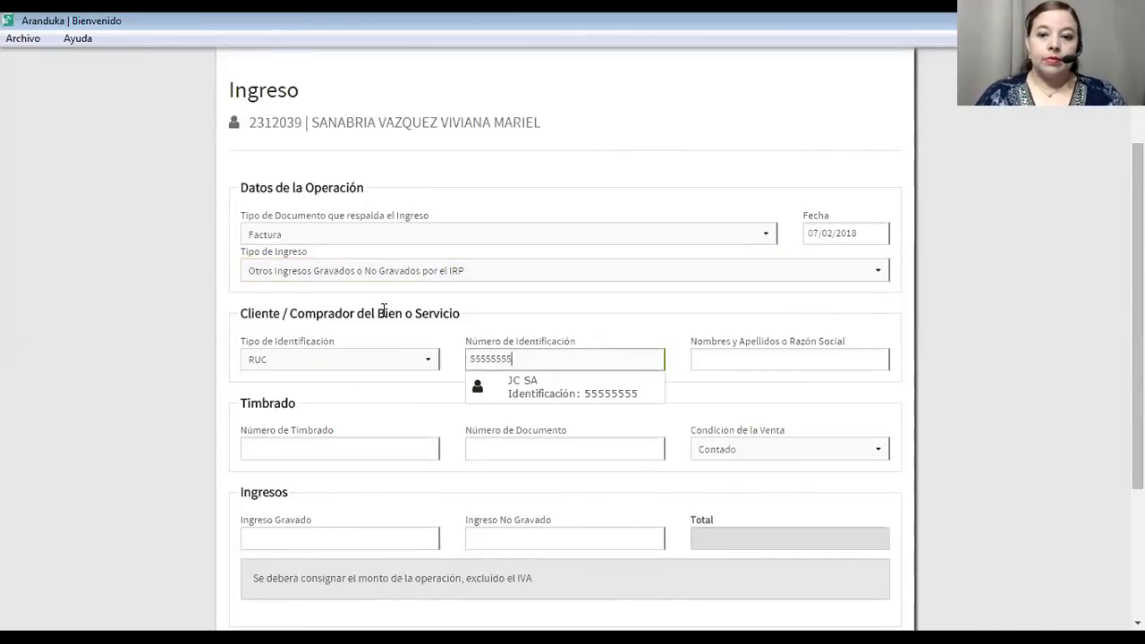
pyautogui.click(726, 361)
pyautogui.write('JK SA')
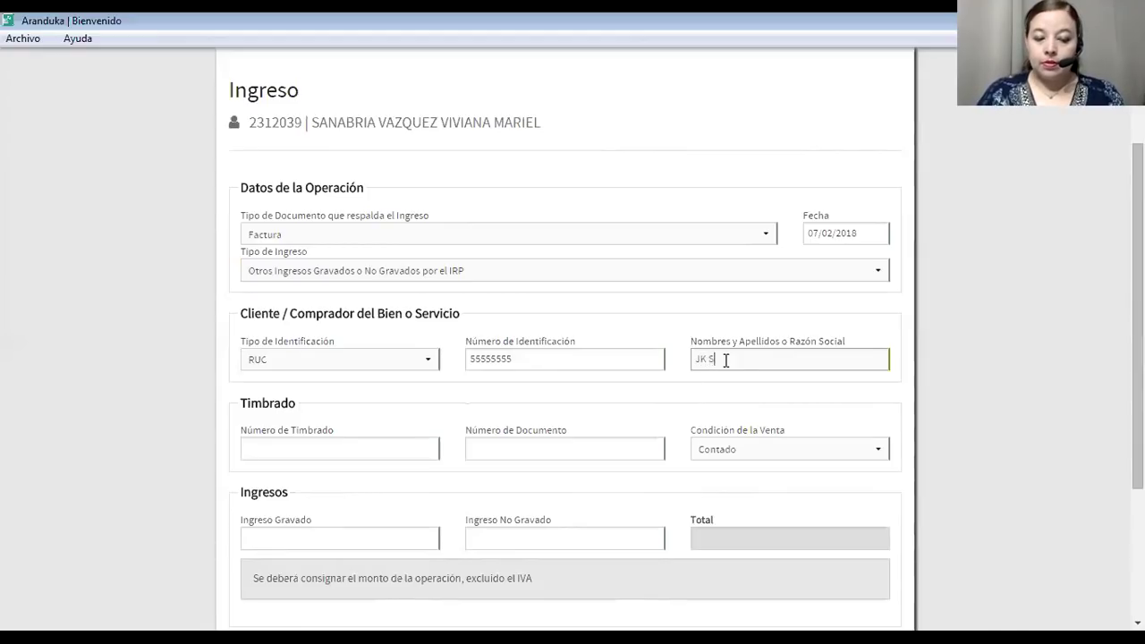
pyautogui.click(397, 457)
pyautogui.write('11111111')
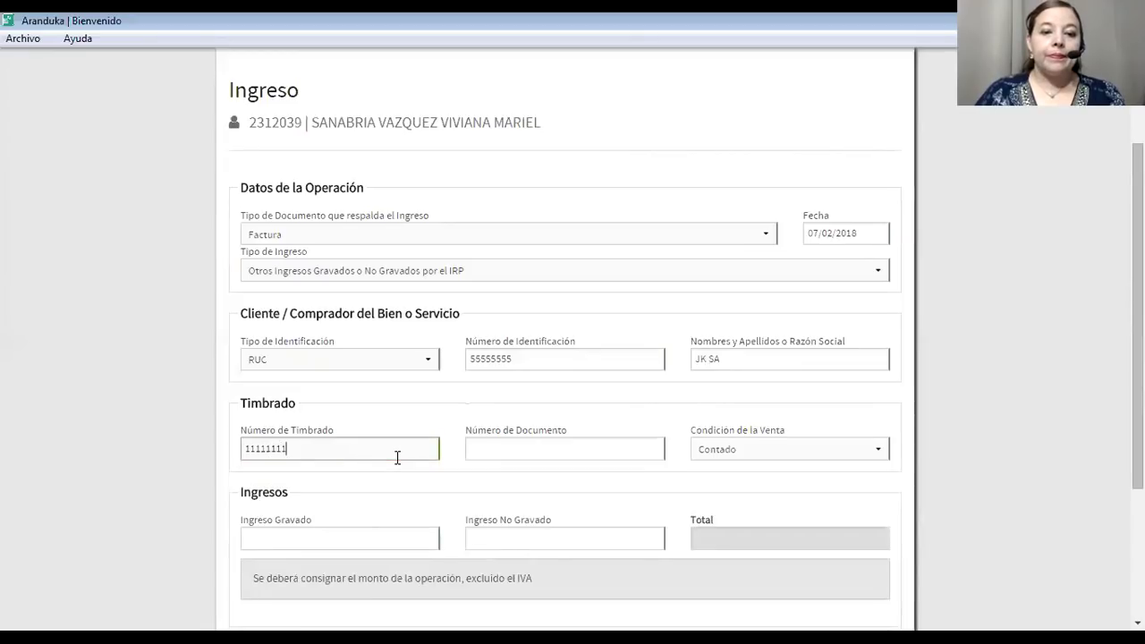
pyautogui.click(510, 453)
pyautogui.write('001-00')
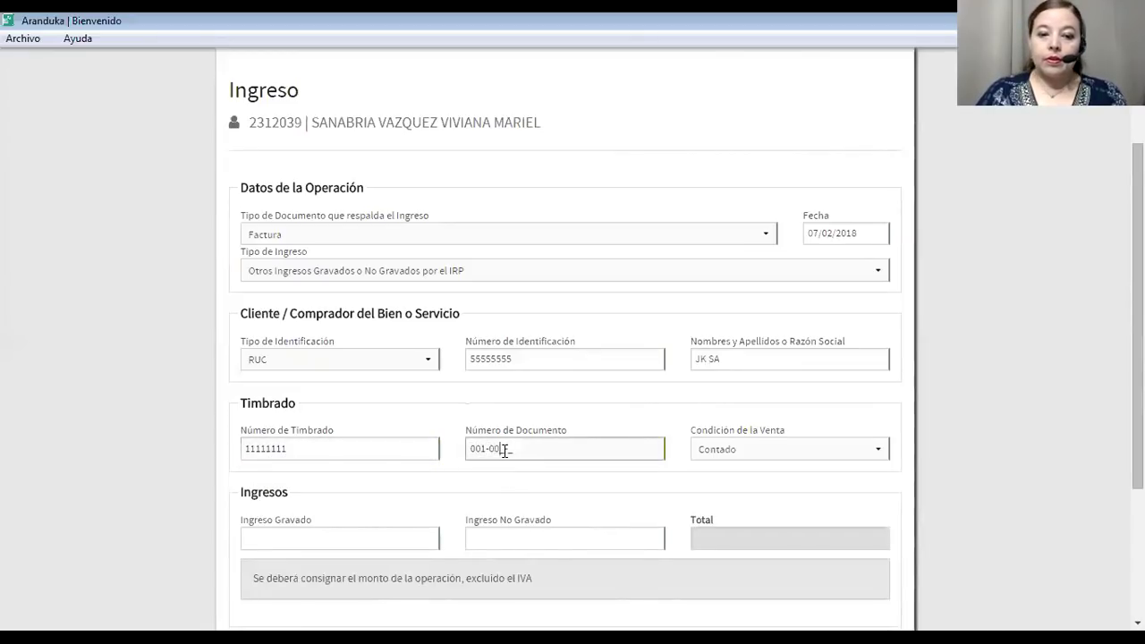
pyautogui.write('2-000001')
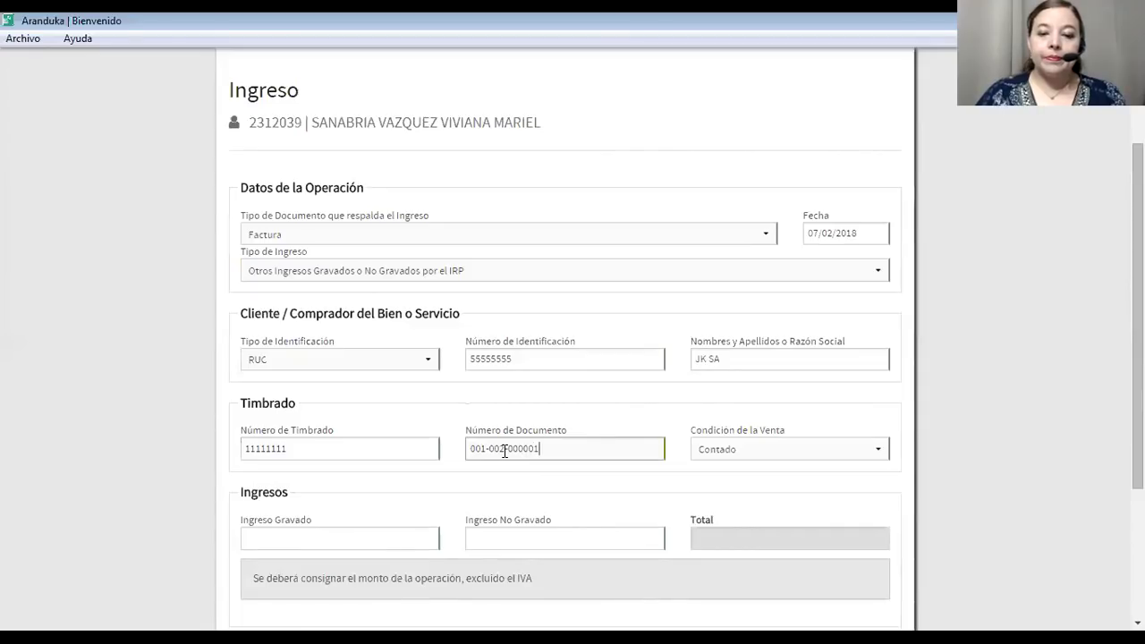
pyautogui.click(786, 449)
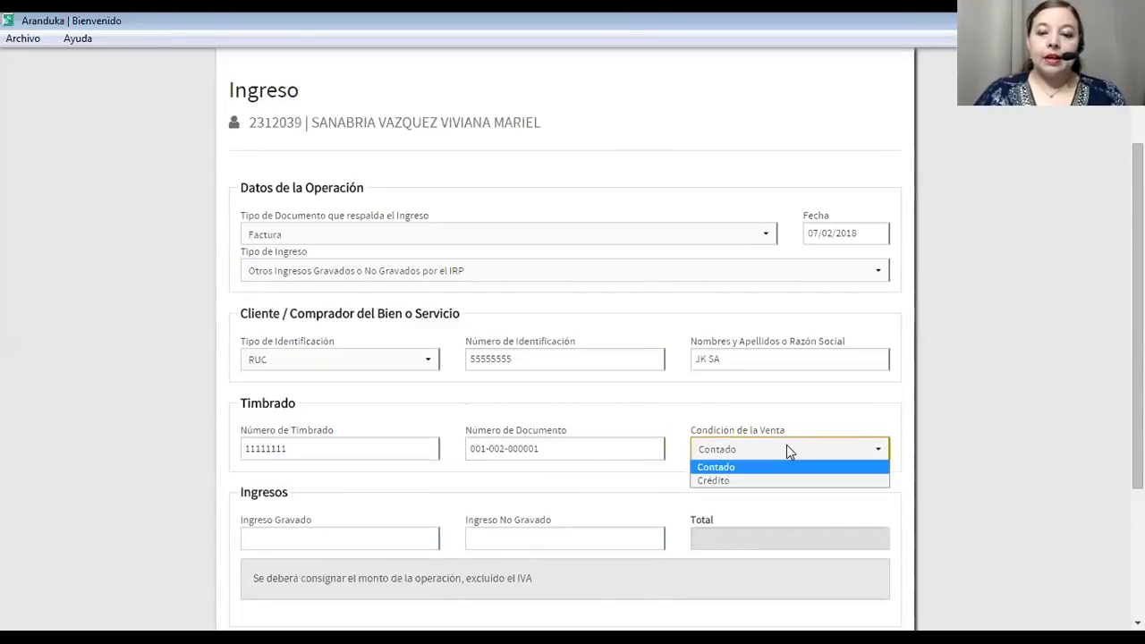
pyautogui.click(787, 449)
# Paste 4.545.455 as the taxed income amount.
pyautogui.click(329, 542)
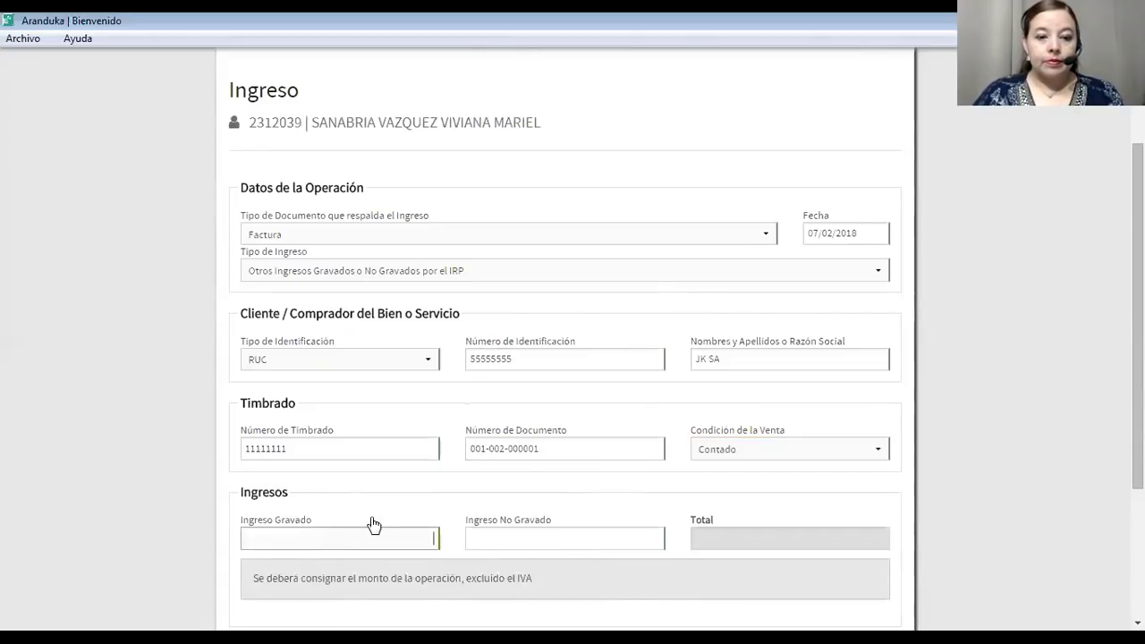
pyautogui.write('4.545.455')
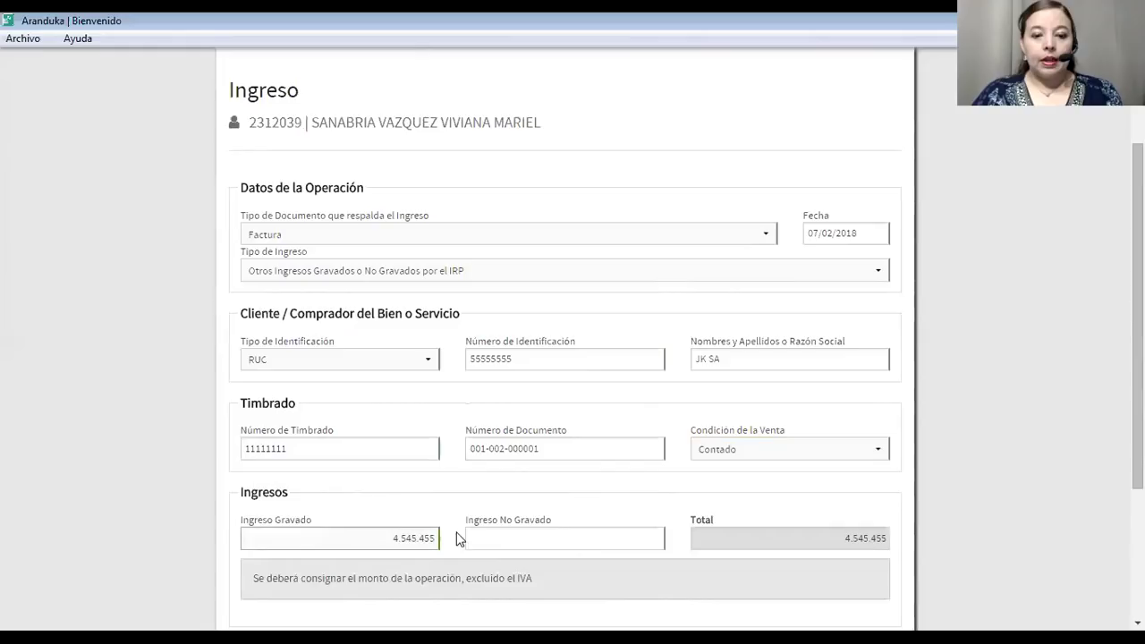
pyautogui.click(501, 543)
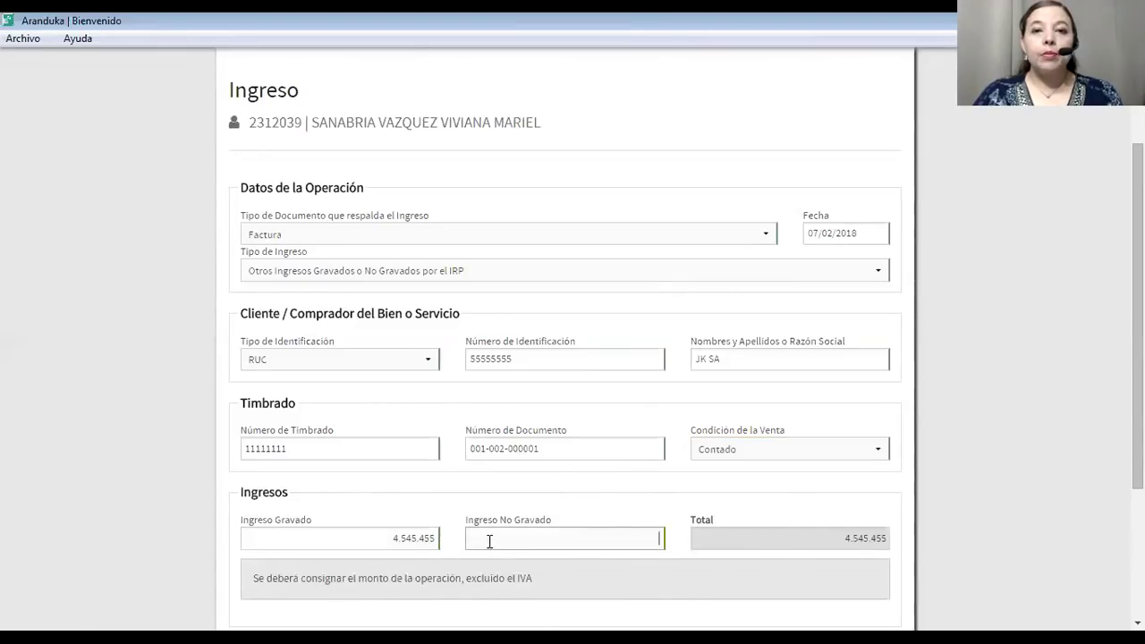
pyautogui.click(704, 165)
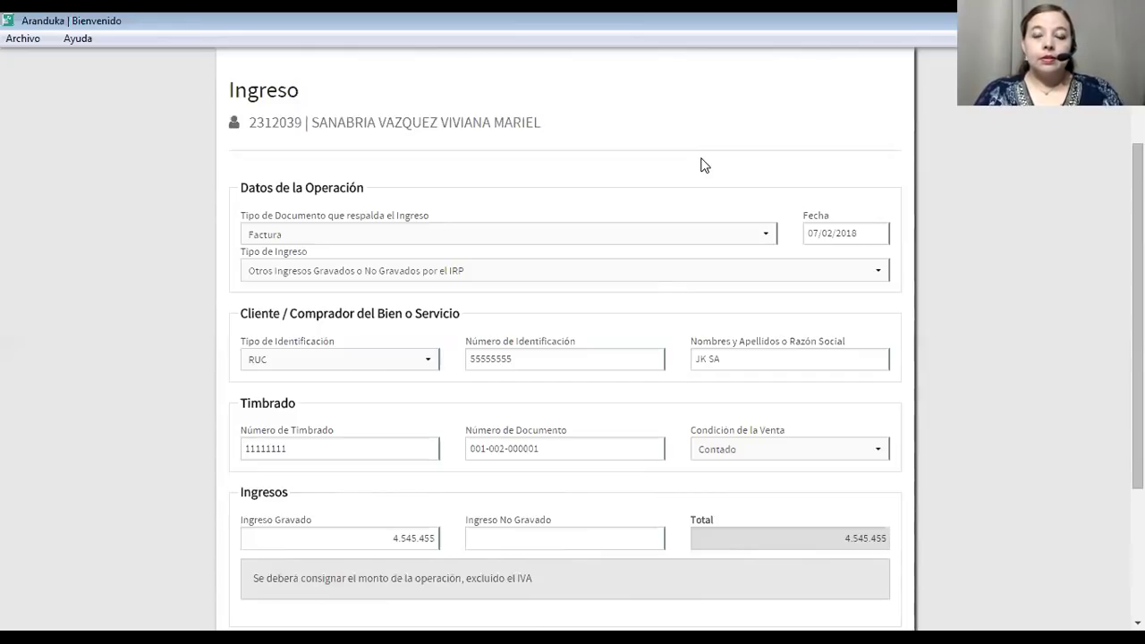
# Enter 0 as untaxed income and save the JK SA invoice with Guardar e Ingresar Próximo.
pyautogui.click(585, 543)
pyautogui.write('0')
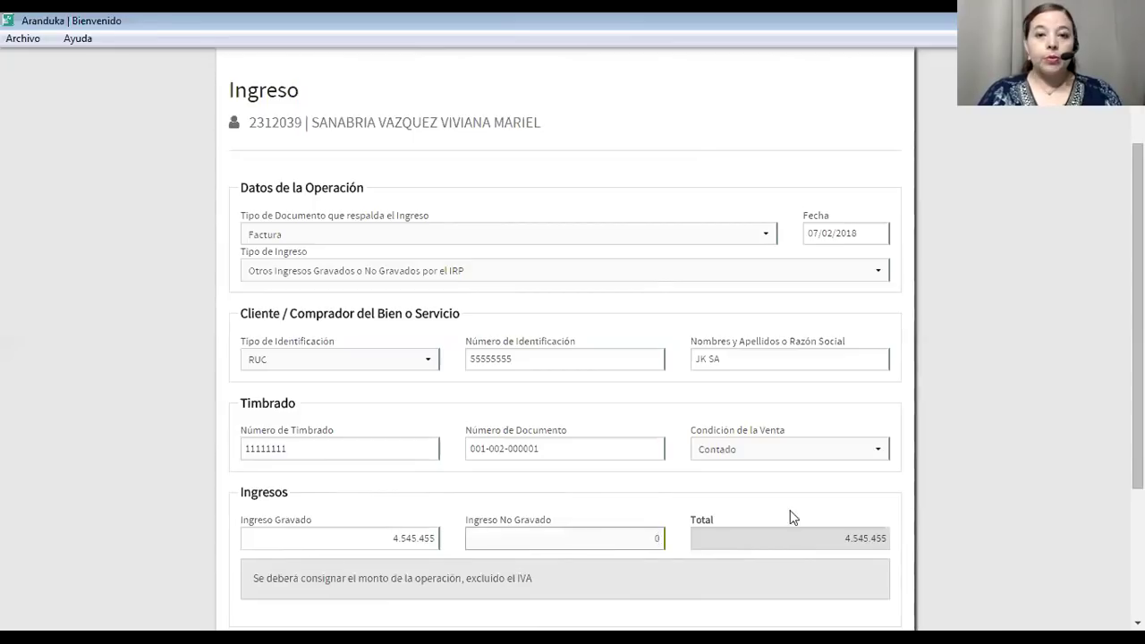
pyautogui.click(783, 538)
pyautogui.scroll(-3, 777, 539)
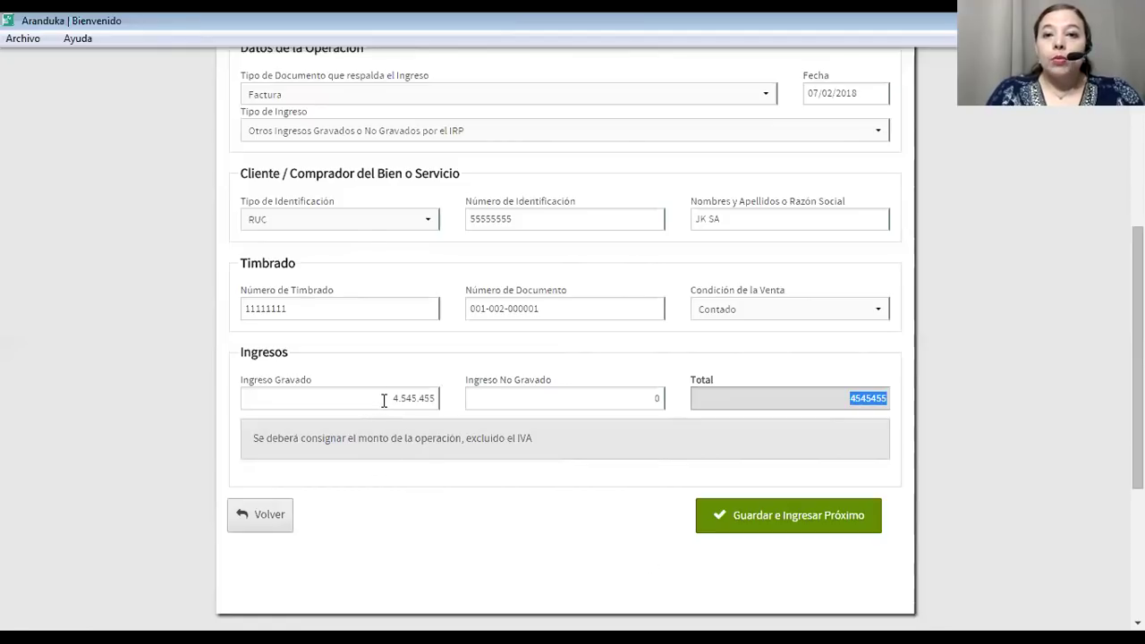
pyautogui.click(752, 514)
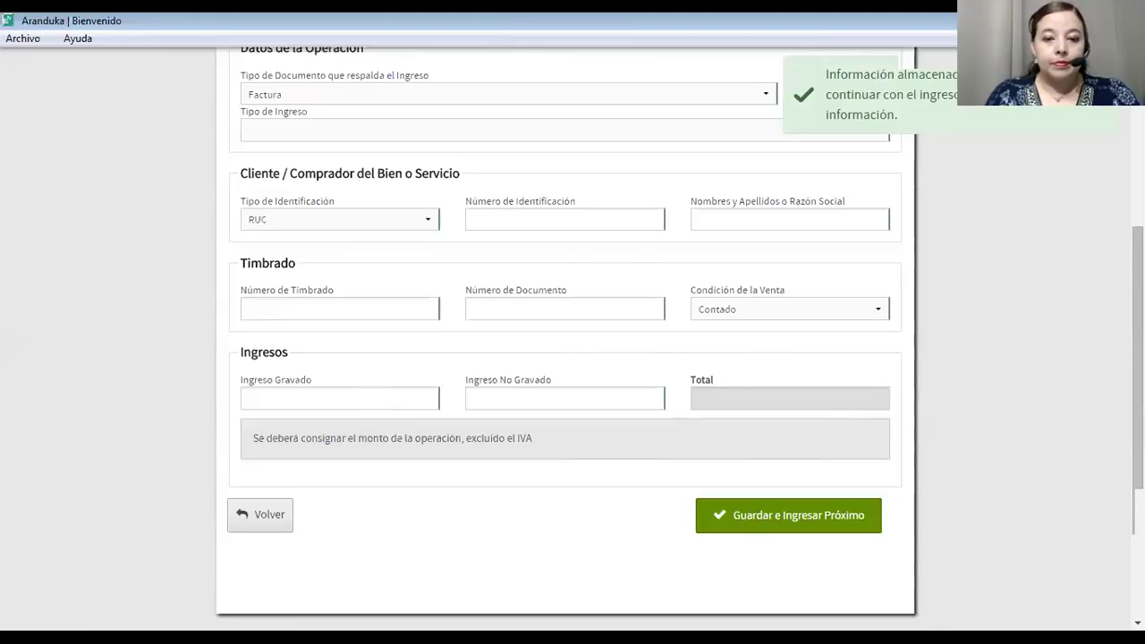
# Set the new entry's date to 09/02/2018 and choose Otros Ingresos Gravados o No Gravados por el IRP.
pyautogui.scroll(2, 304, 313)
pyautogui.scroll(-1, 304, 313)
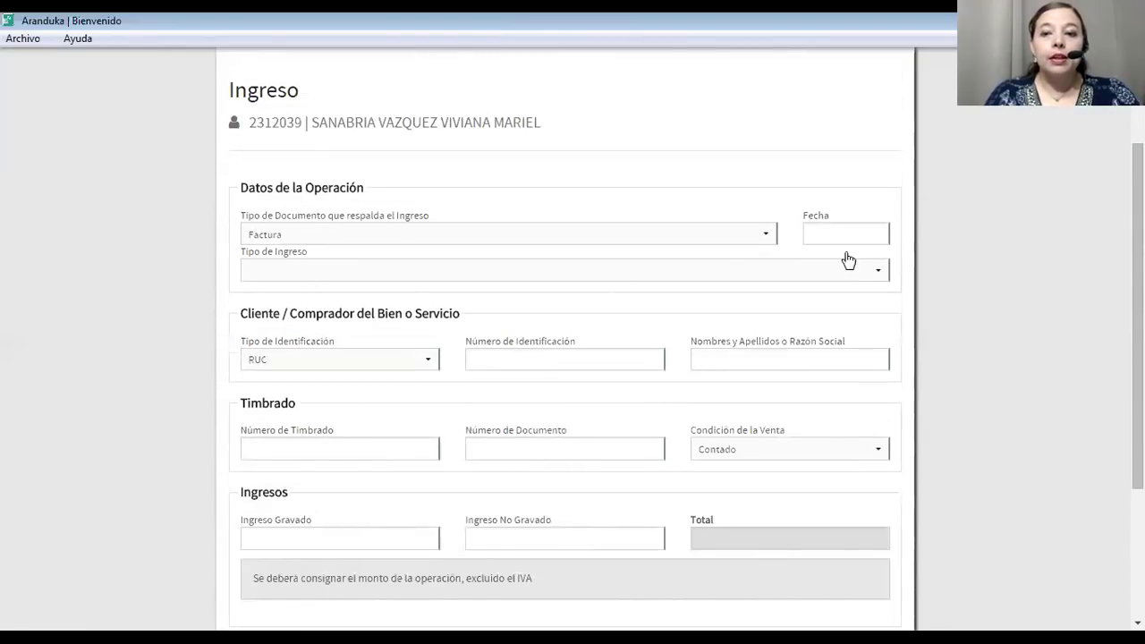
pyautogui.click(839, 233)
pyautogui.click(922, 346)
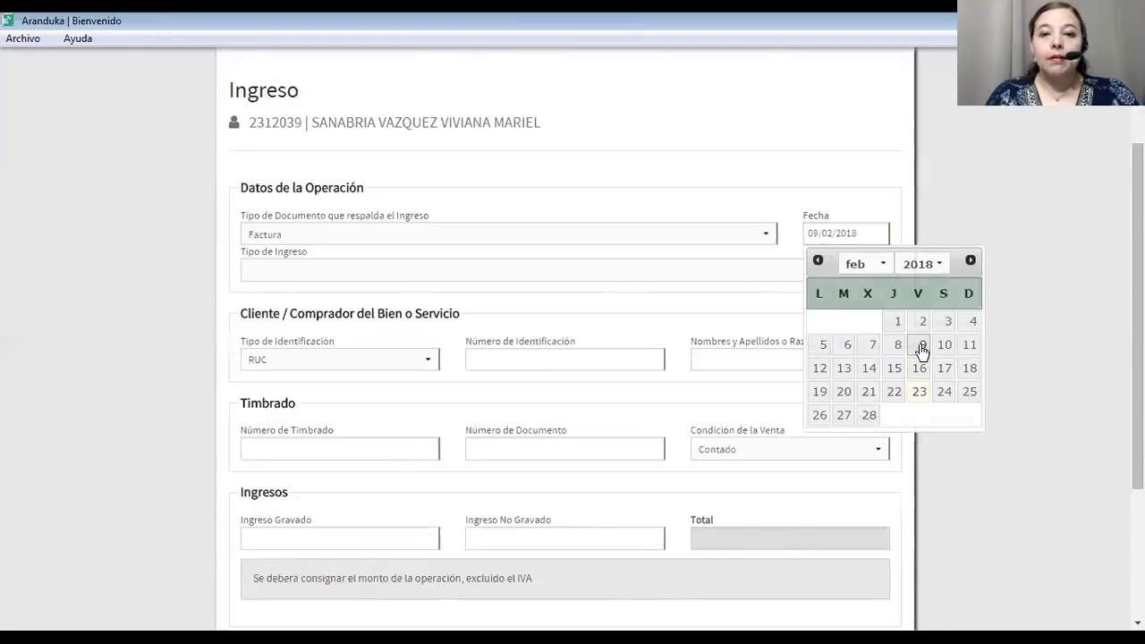
pyautogui.click(864, 234)
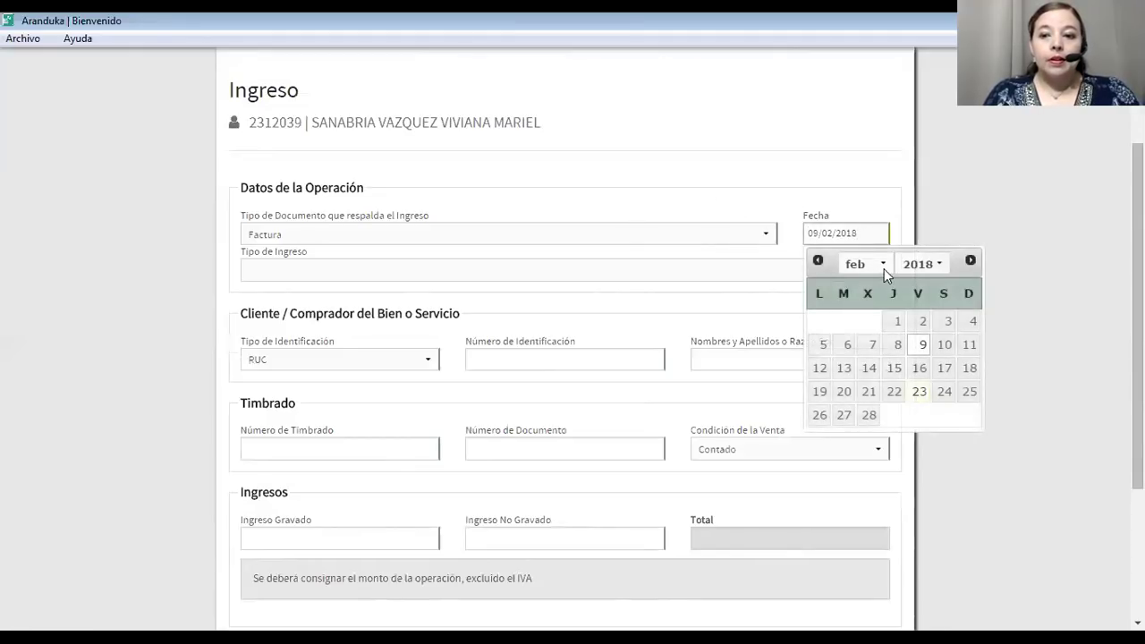
pyautogui.click(883, 265)
pyautogui.click(855, 322)
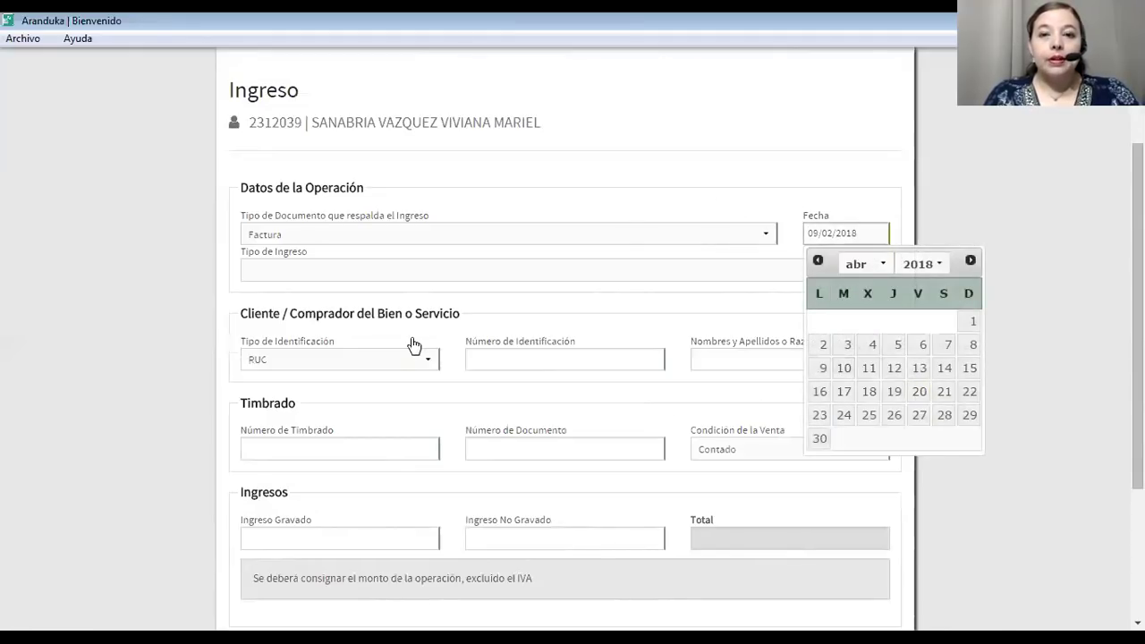
pyautogui.click(479, 298)
pyautogui.click(478, 275)
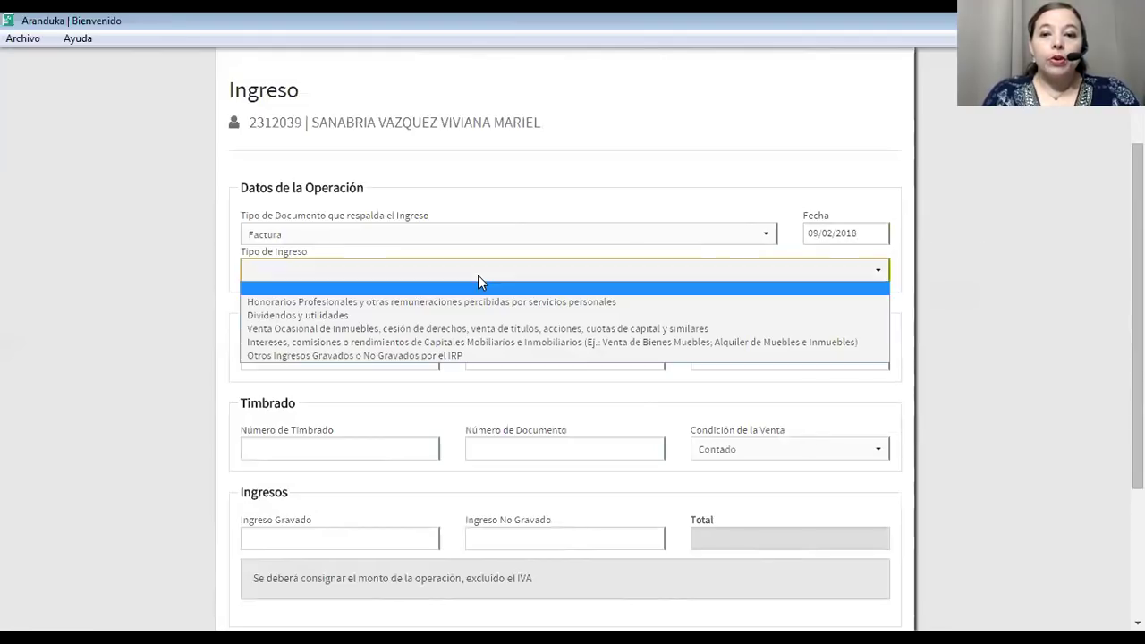
pyautogui.click(434, 355)
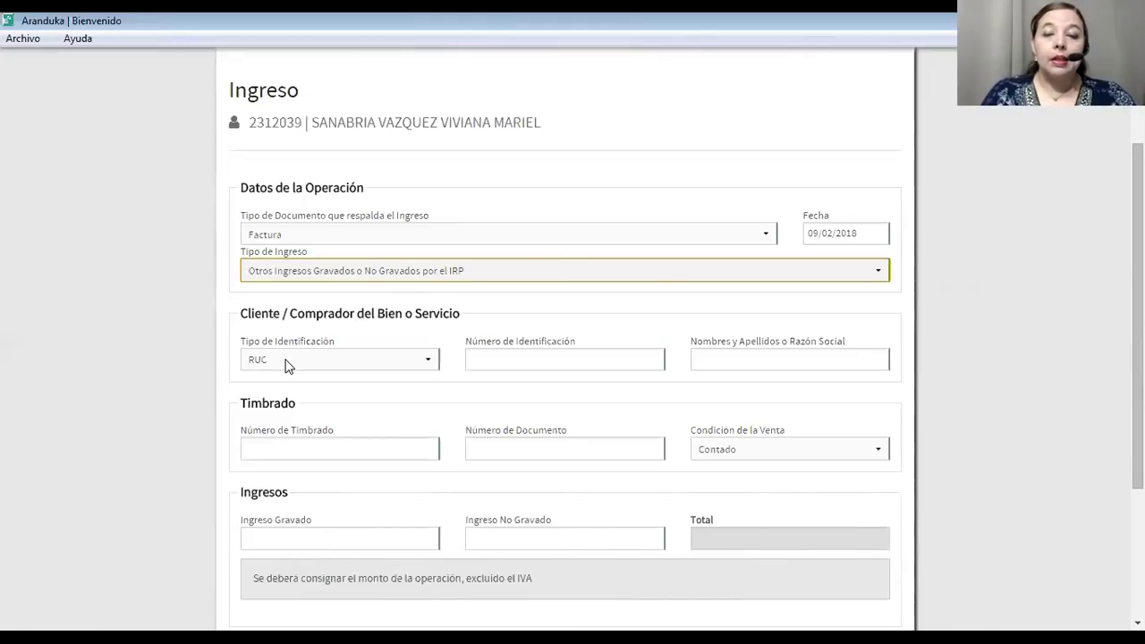
# Enter the client's identification number so ABCD SA is filled in.
pyautogui.click(525, 362)
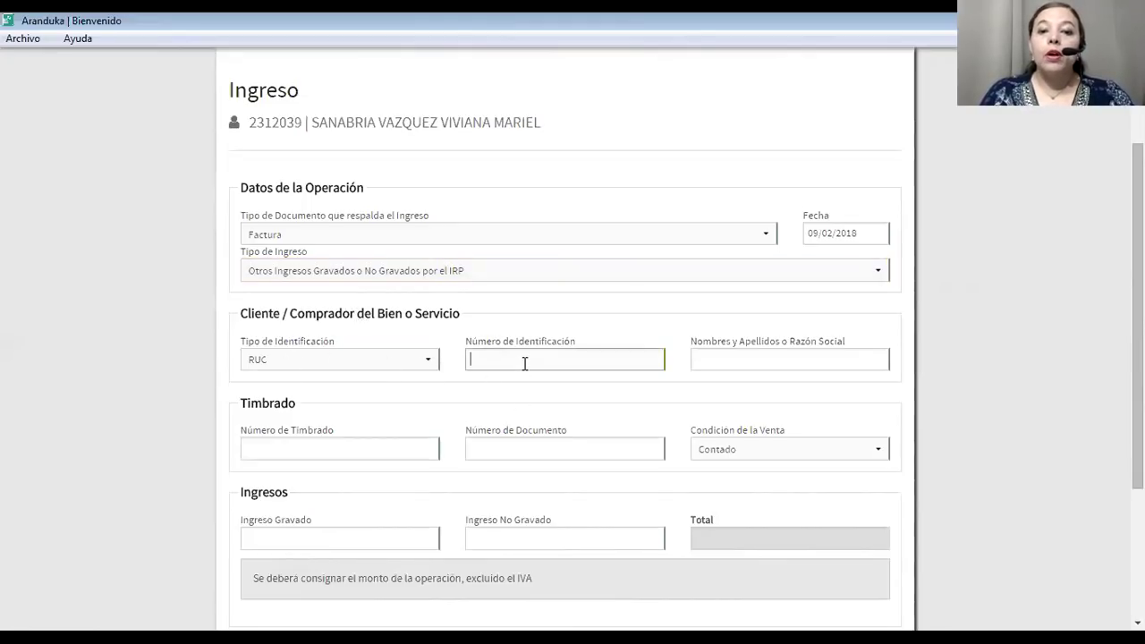
pyautogui.write('11111111')
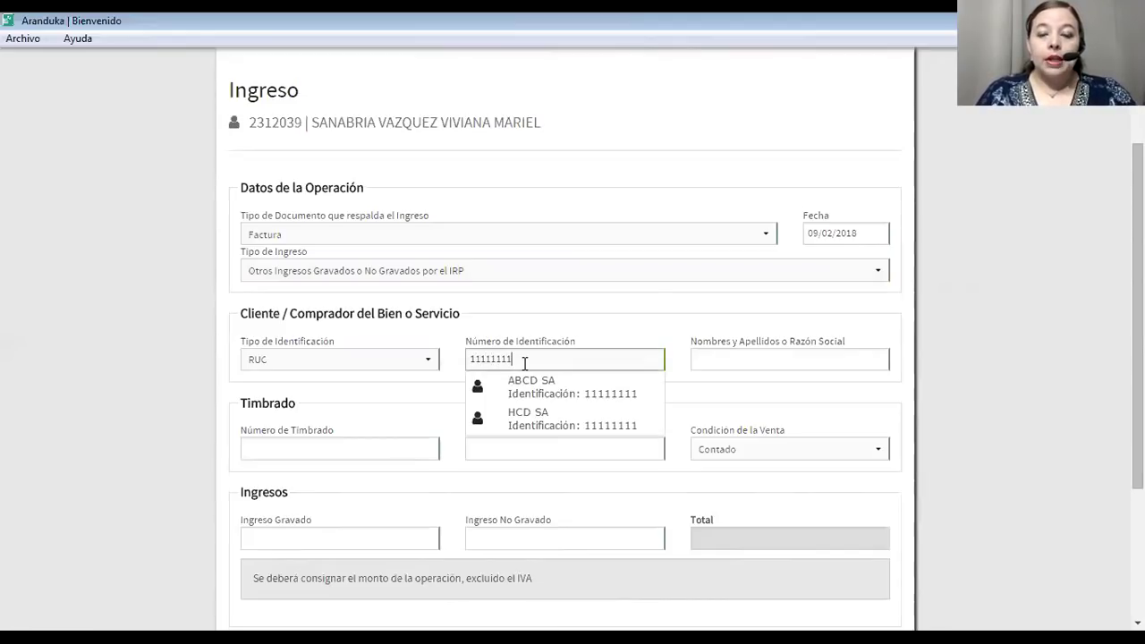
pyautogui.click(712, 359)
pyautogui.moveTo(611, 365); pyautogui.dragTo(443, 364)
pyautogui.write('11111111')
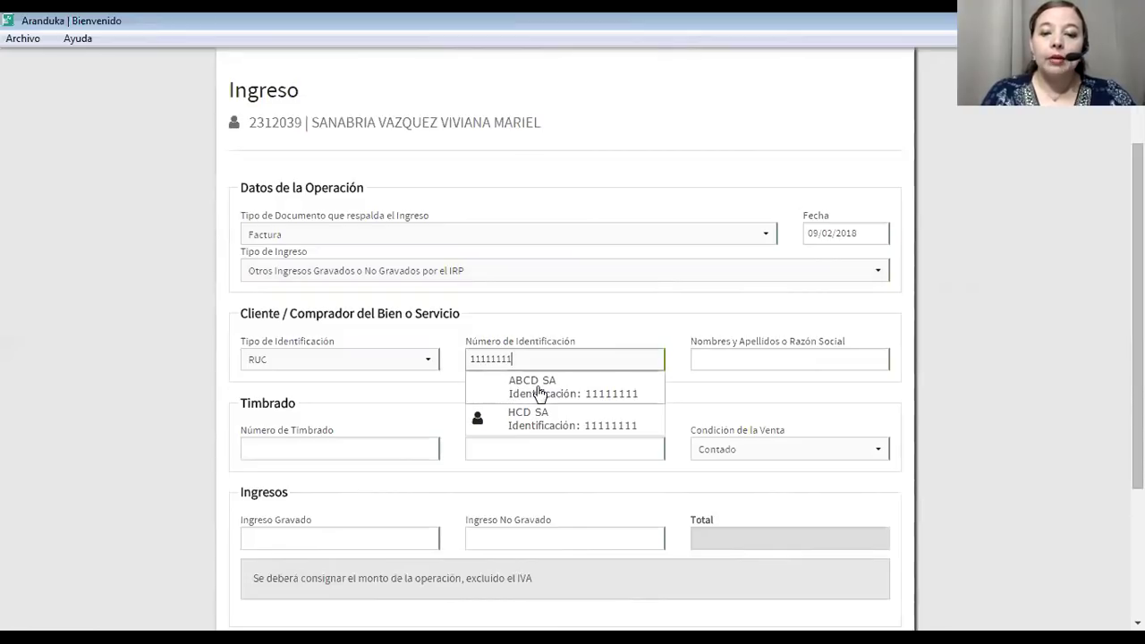
pyautogui.hotkey('ctrl', 'a')
pyautogui.press('BackSpace')
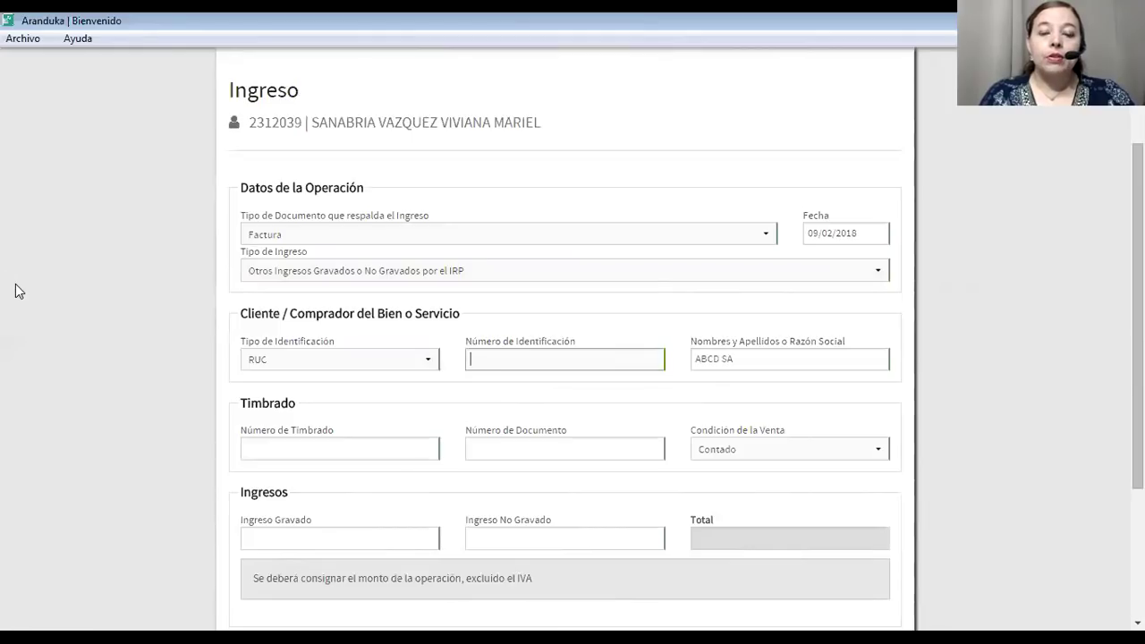
pyautogui.click(263, 441)
pyautogui.write('1')
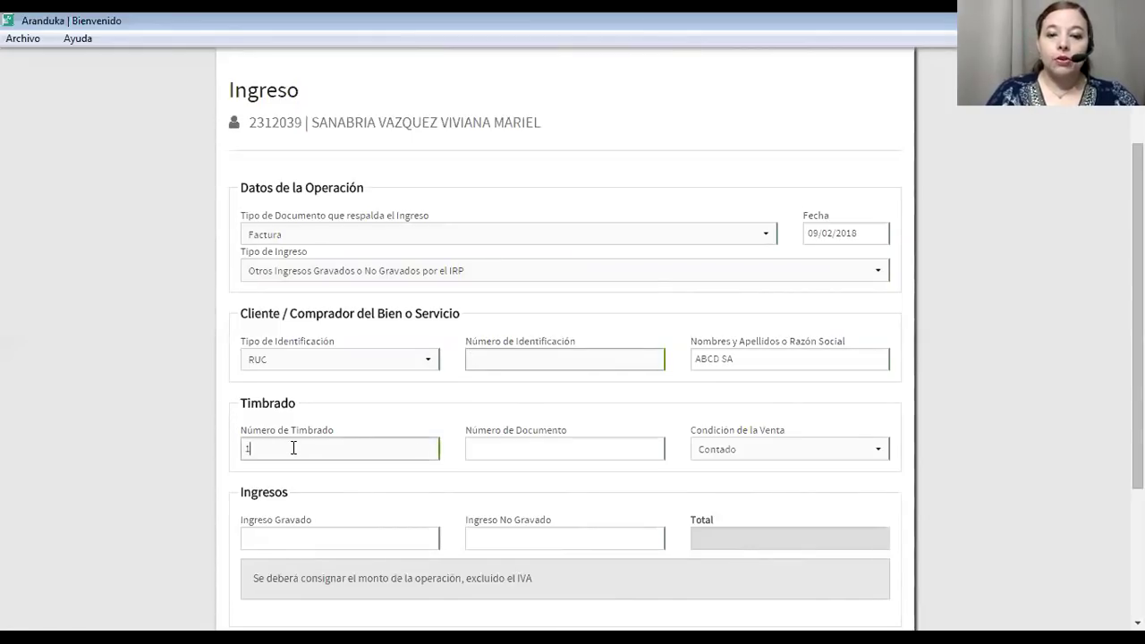
pyautogui.write('1111111')
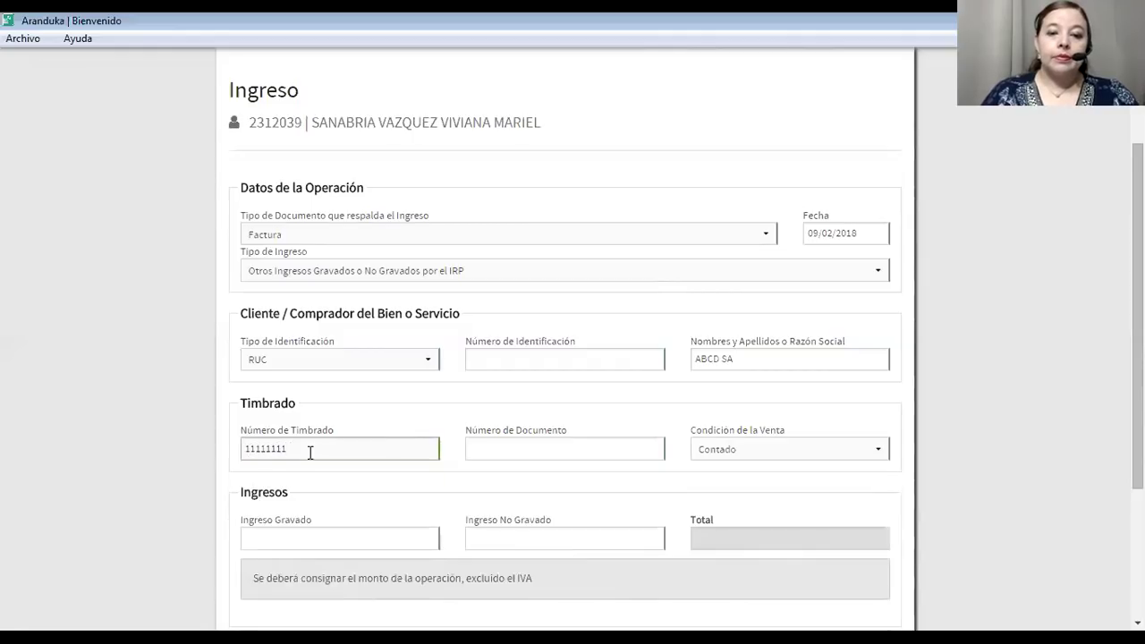
pyautogui.click(486, 451)
pyautogui.write('001-000-10')
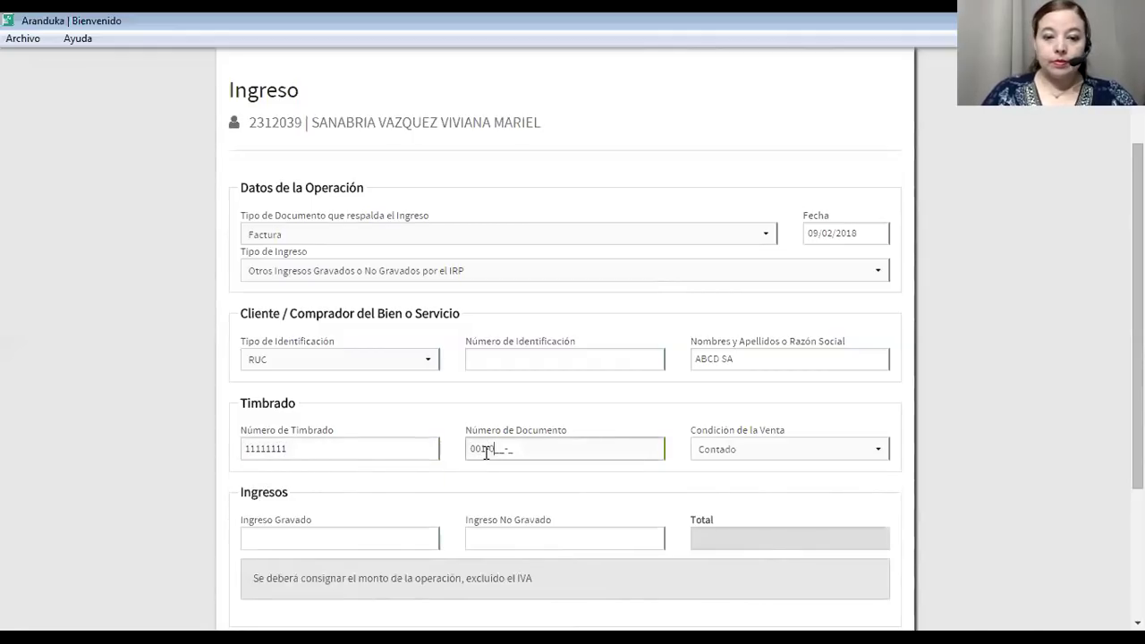
pyautogui.write('00111')
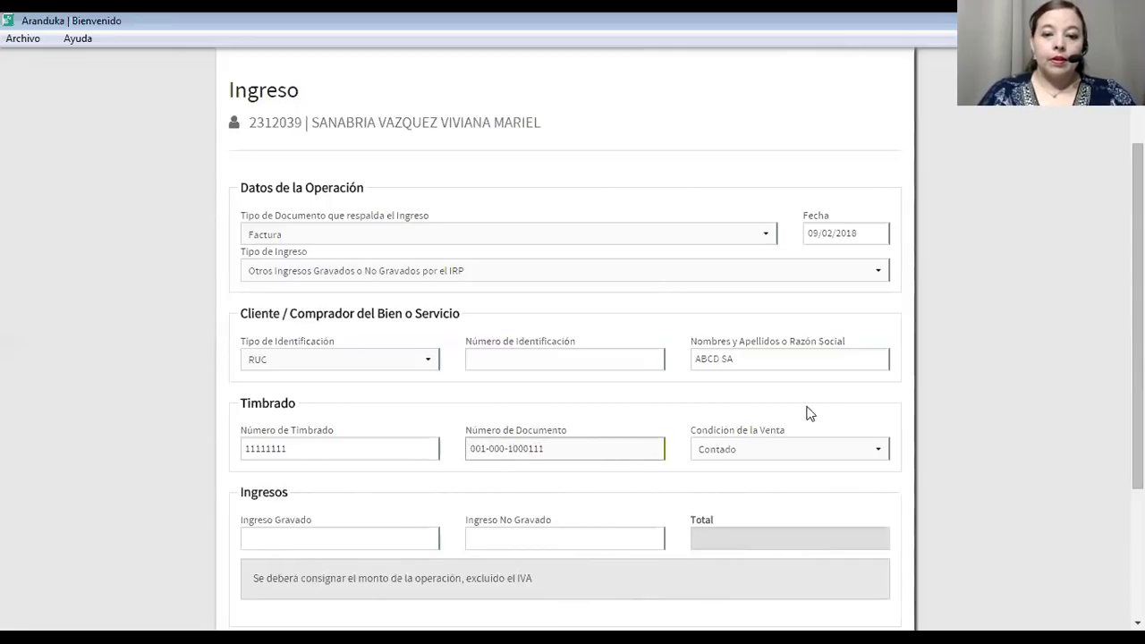
pyautogui.click(778, 447)
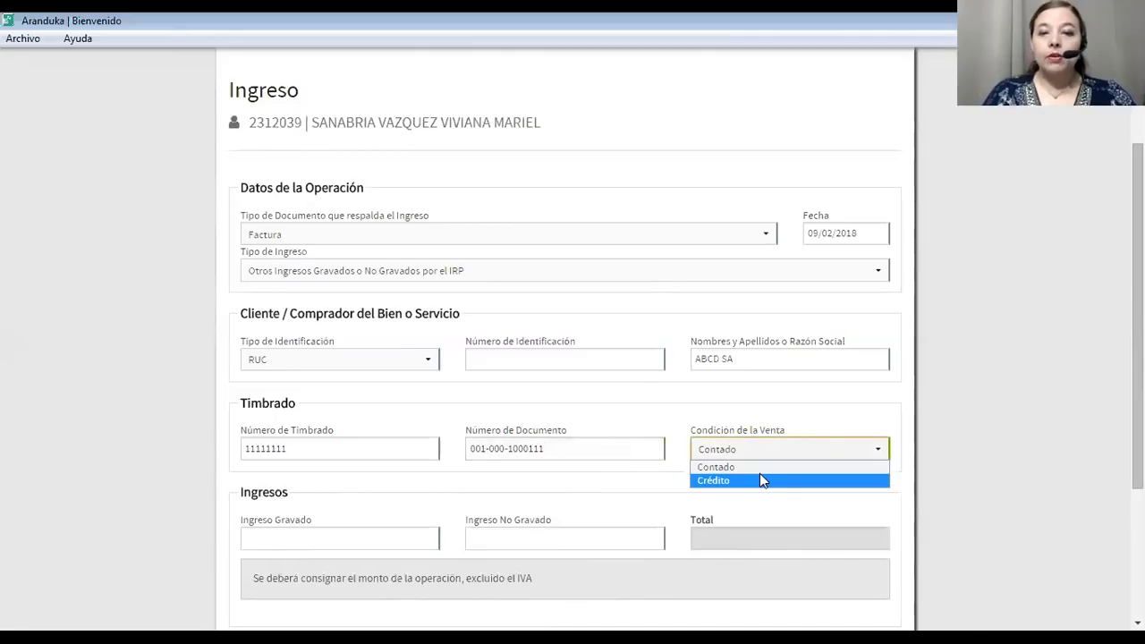
pyautogui.click(759, 475)
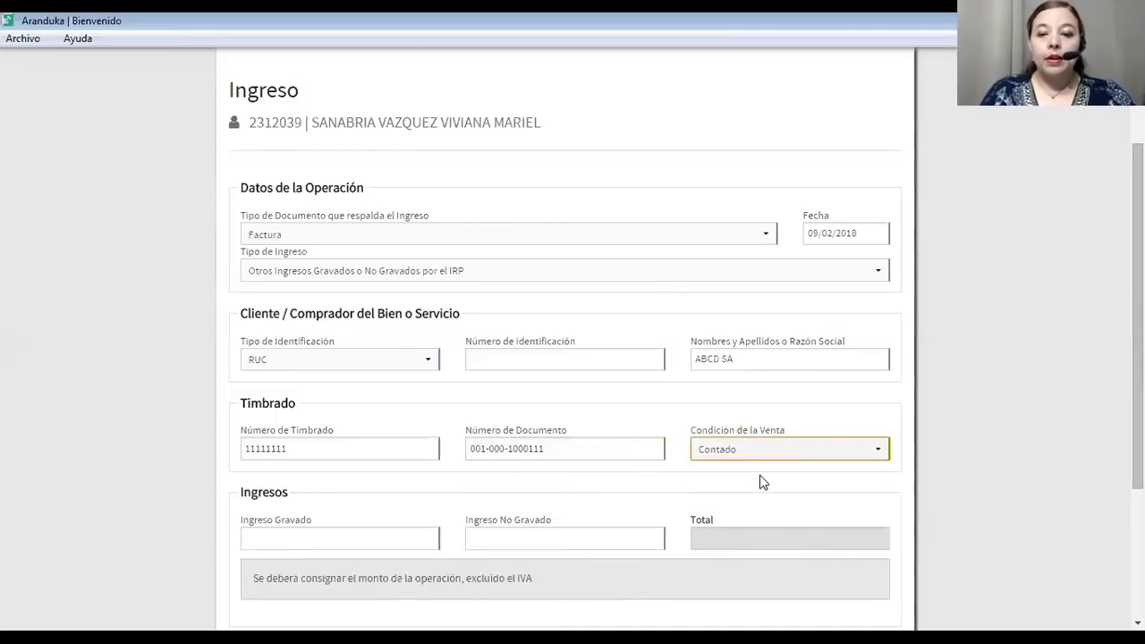
# Set the invoice date to 25/07/2018.
pyautogui.click(828, 231)
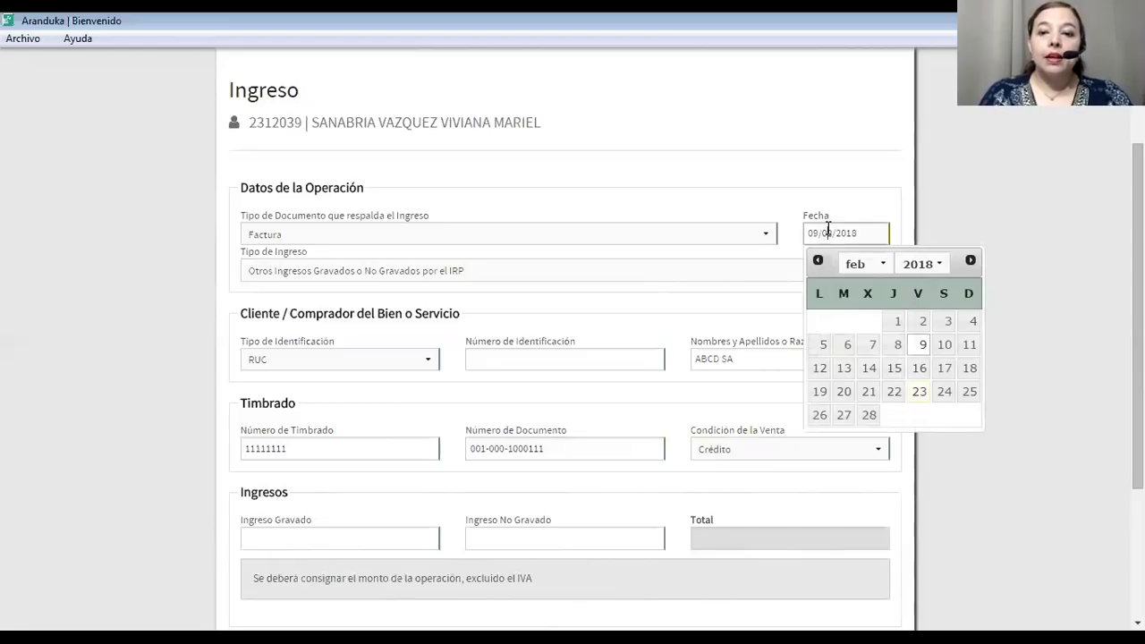
pyautogui.click(879, 267)
pyautogui.click(861, 362)
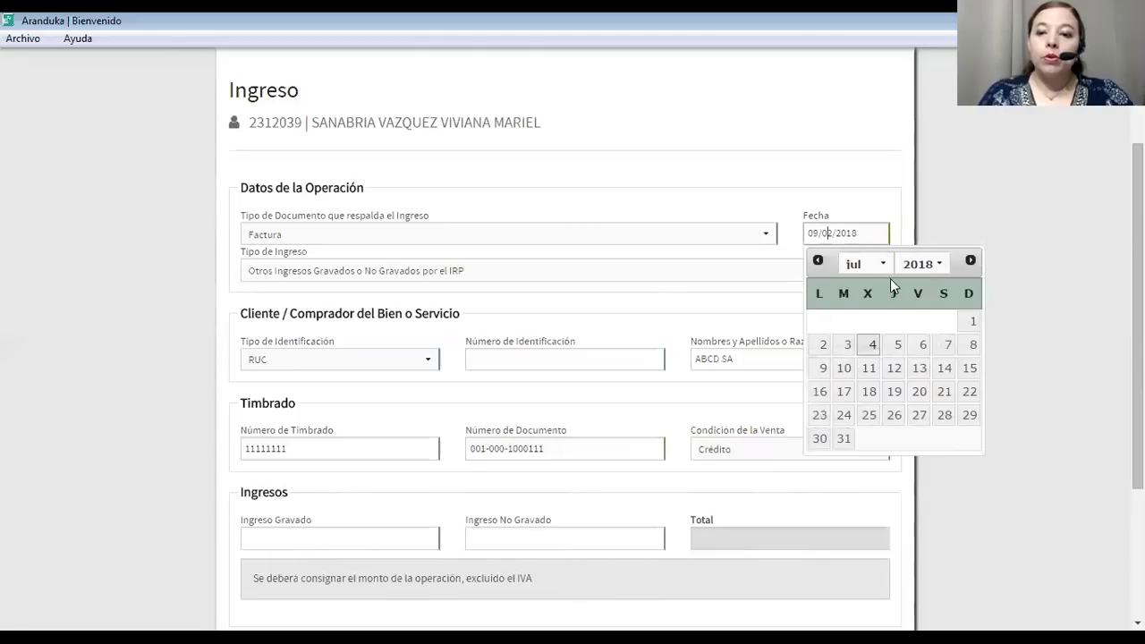
pyautogui.click(869, 416)
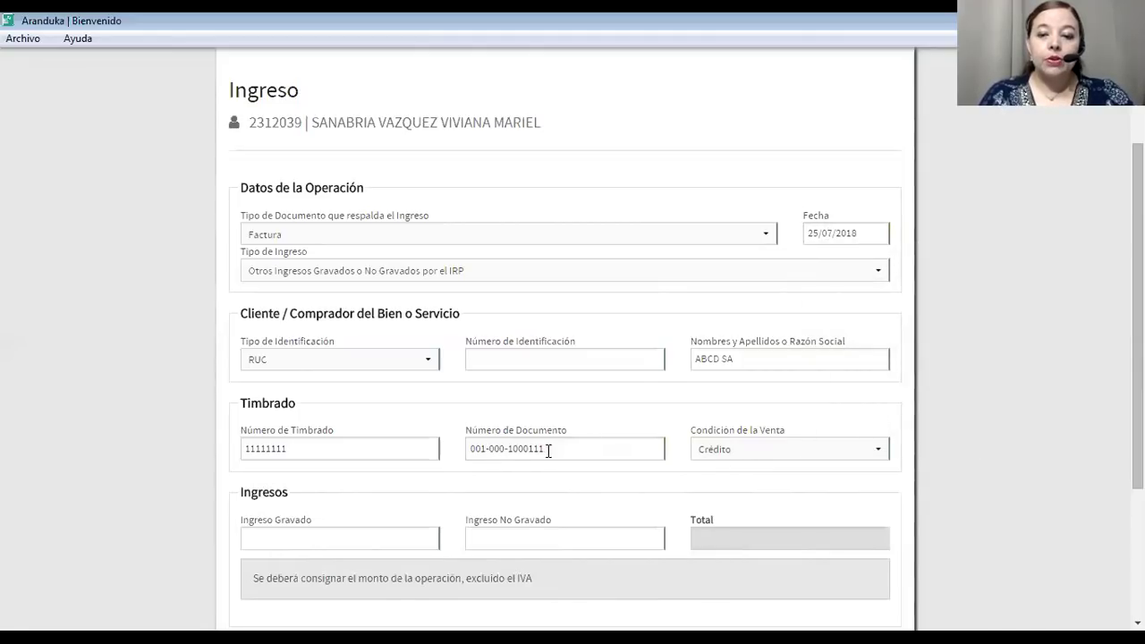
pyautogui.scroll(-3, 483, 496)
pyautogui.click(325, 391)
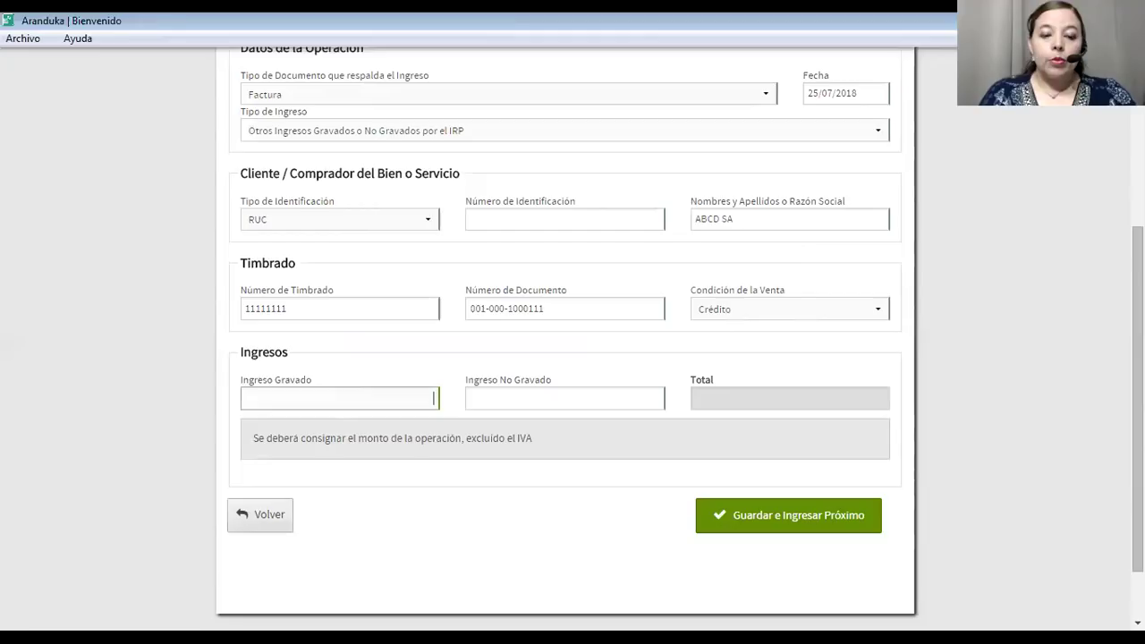
# Enter 10.000.000 taxed and 0 untaxed income, then attempt to save the ABCD SA invoice.
pyautogui.press('Tab')
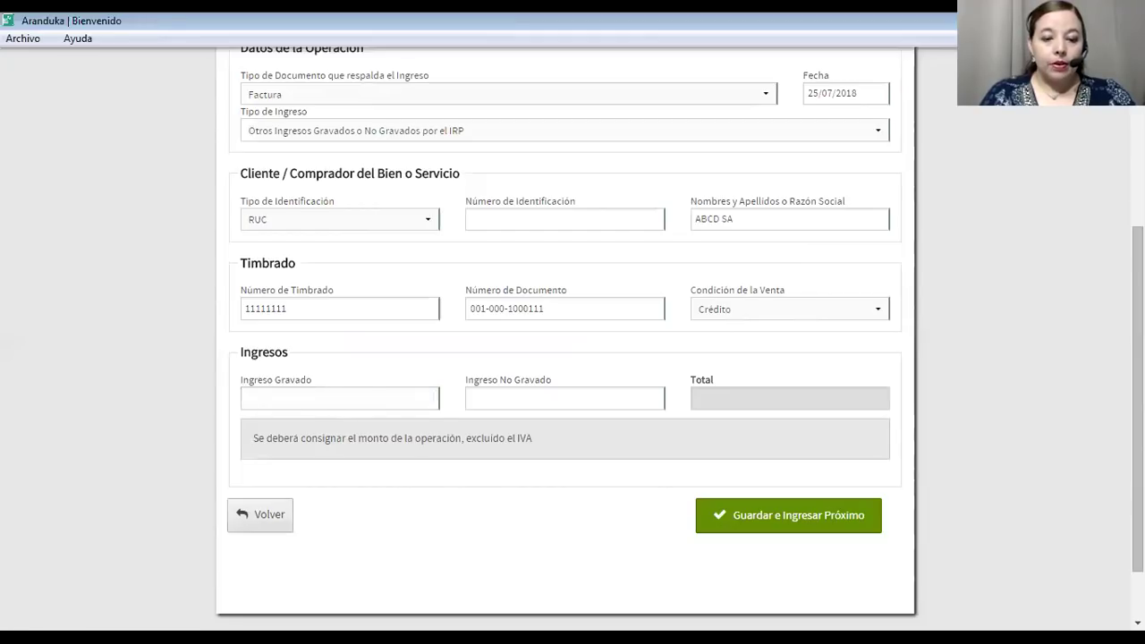
pyautogui.click(413, 392)
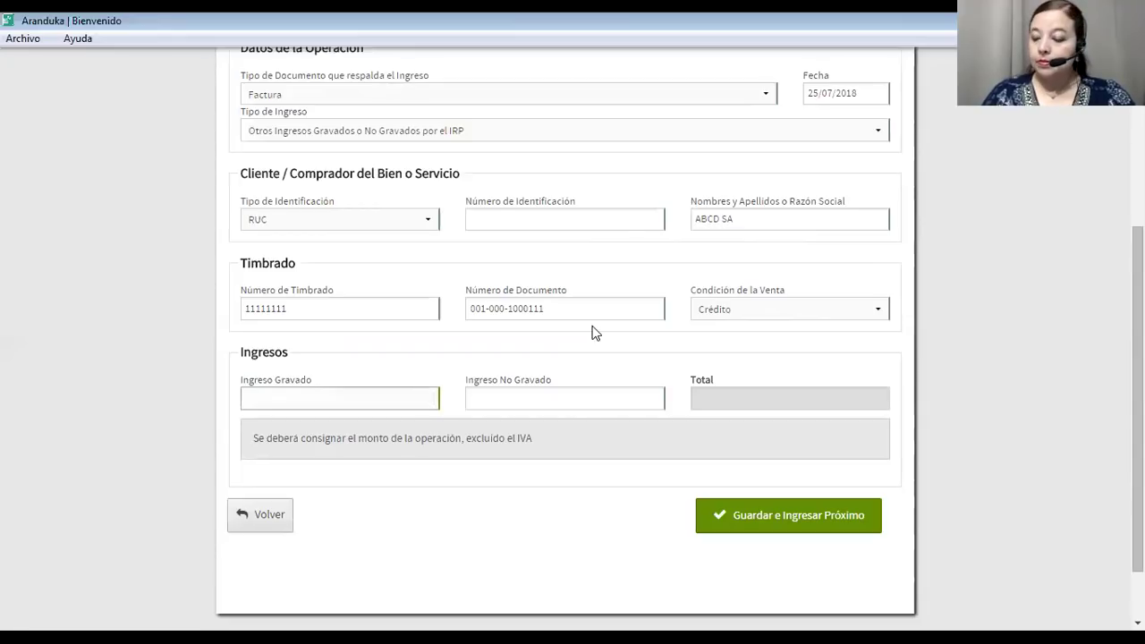
pyautogui.write('10000000')
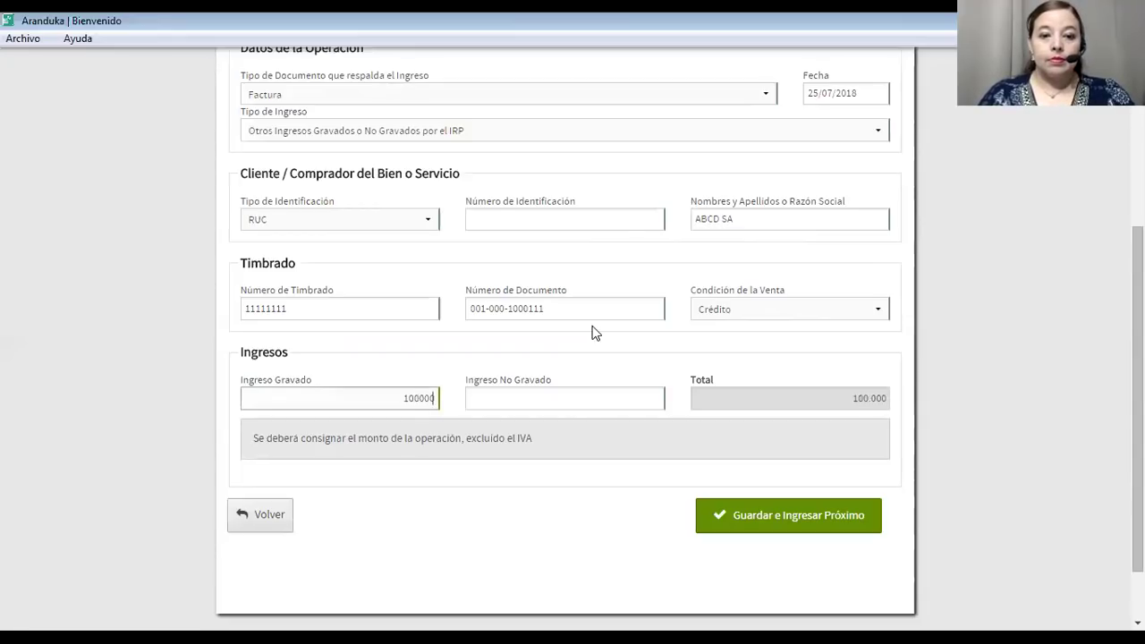
pyautogui.click(586, 394)
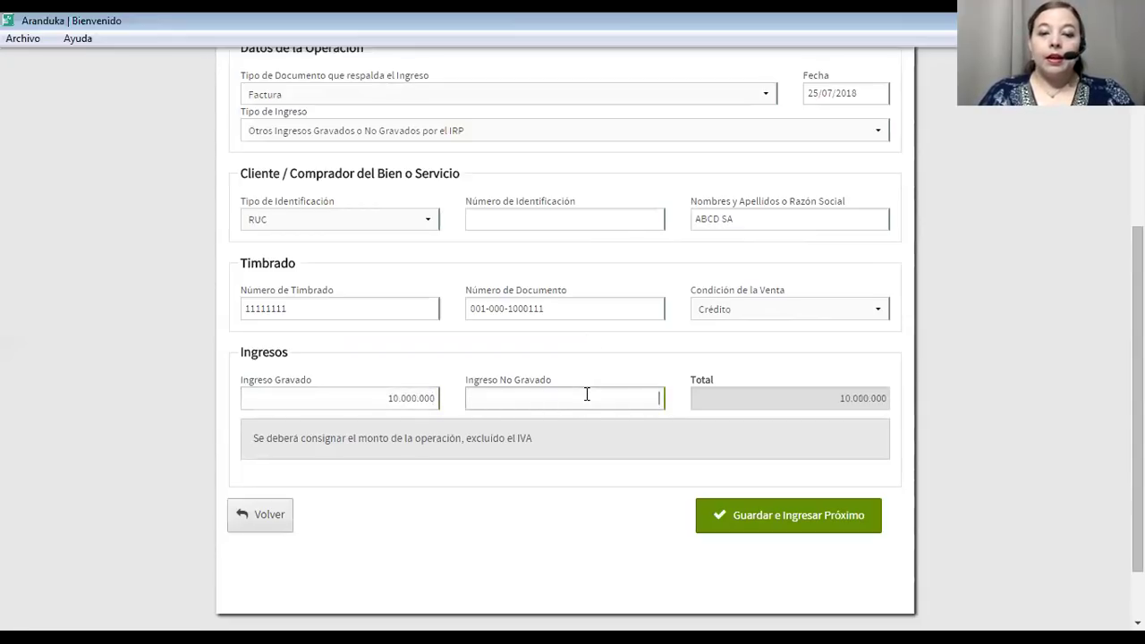
pyautogui.write('0')
pyautogui.press('BackSpace')
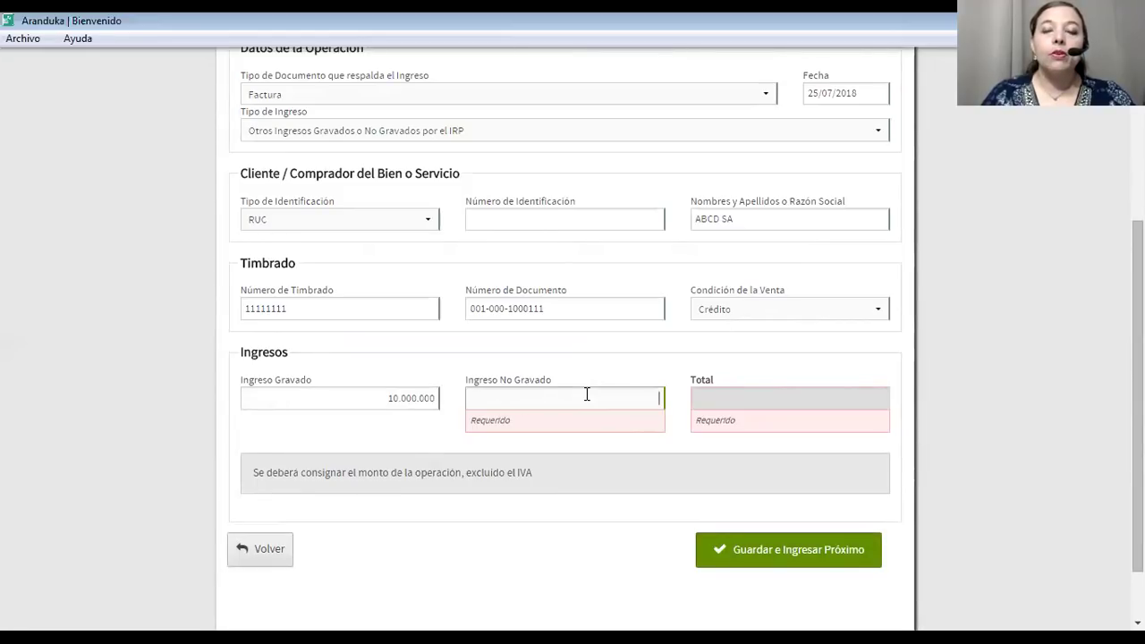
pyautogui.write('0')
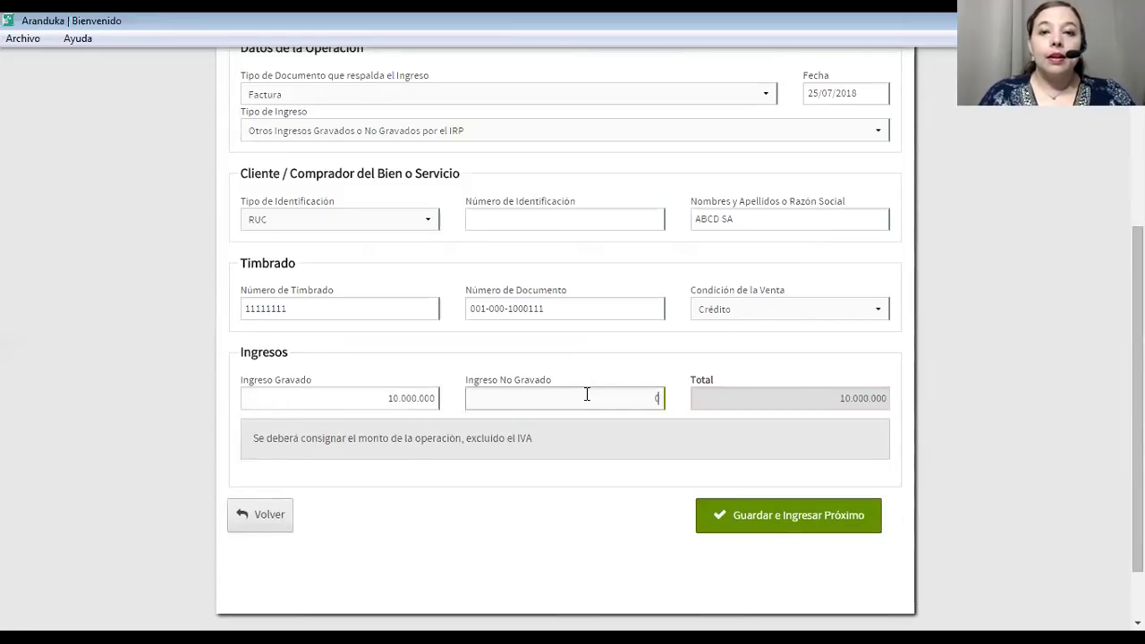
pyautogui.click(765, 517)
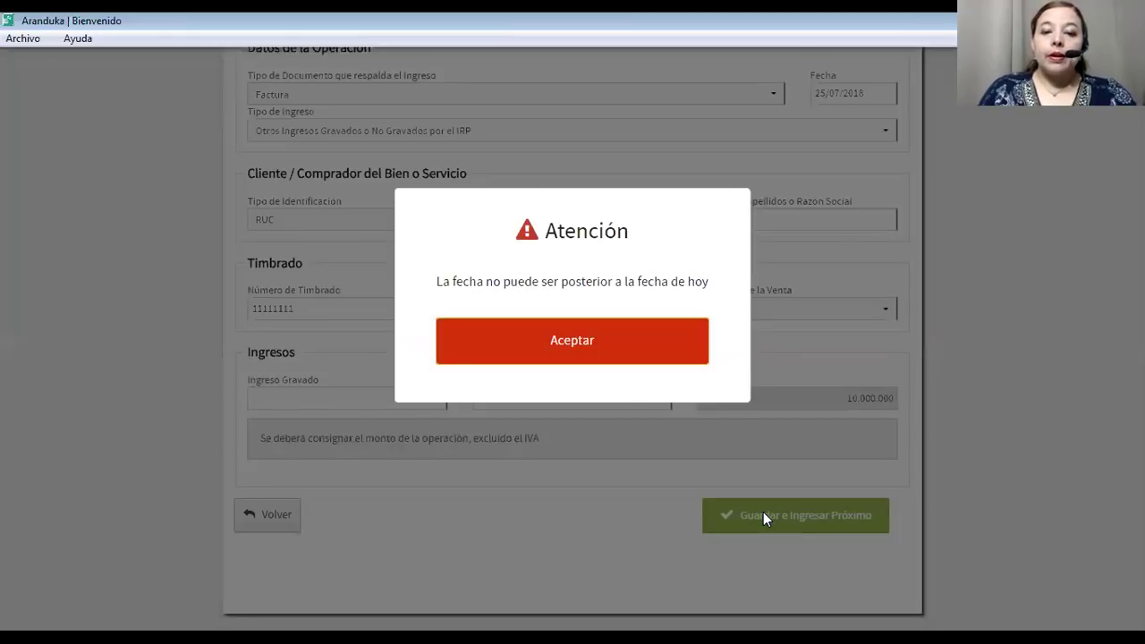
# Dismiss the future-date warning, redate the ABCD SA invoice to a February 2018 day, and save it.
pyautogui.click(519, 348)
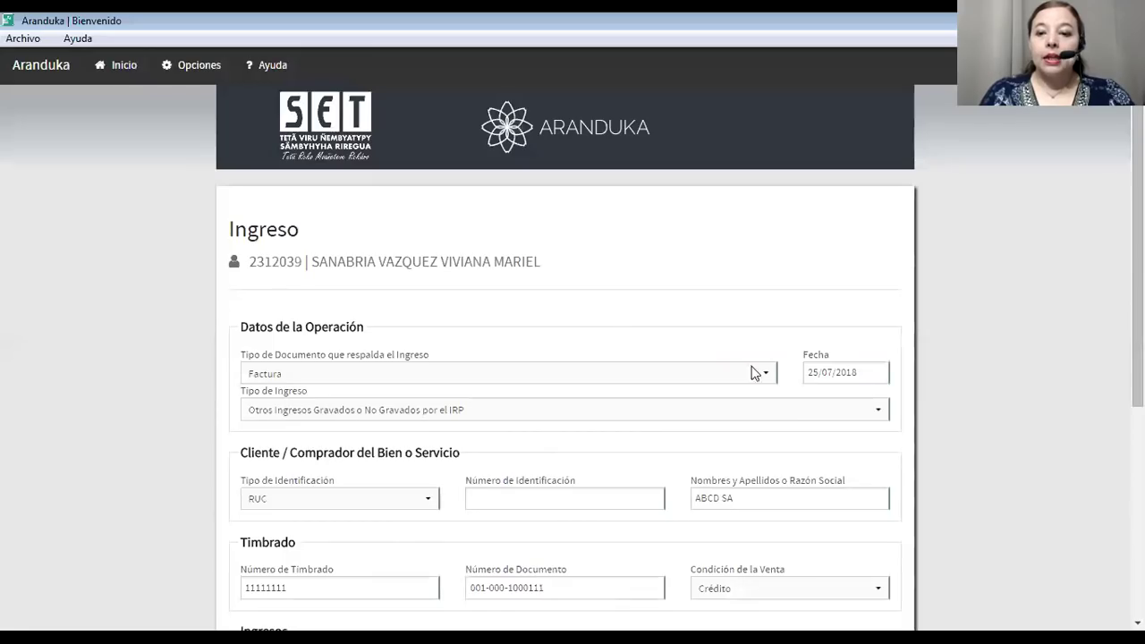
pyautogui.click(829, 373)
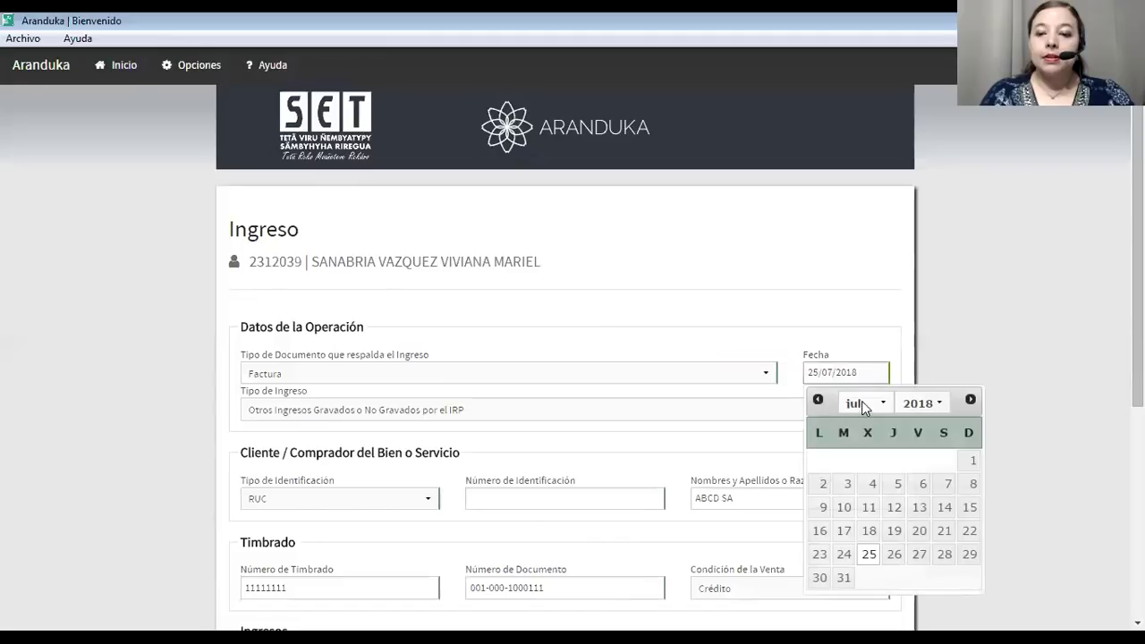
pyautogui.click(886, 407)
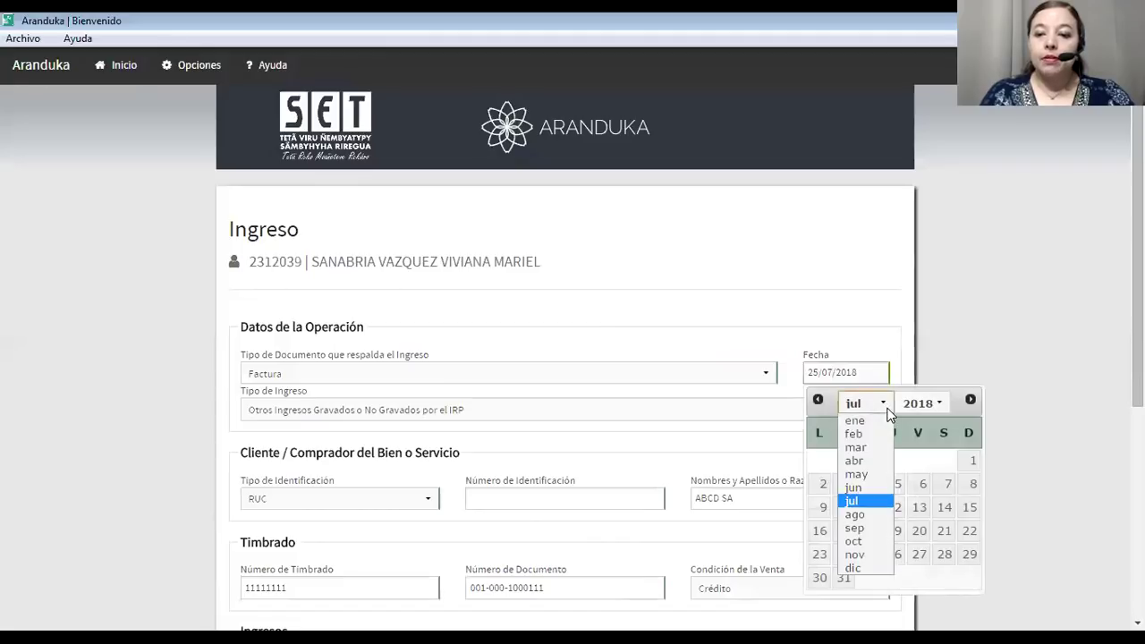
pyautogui.click(852, 435)
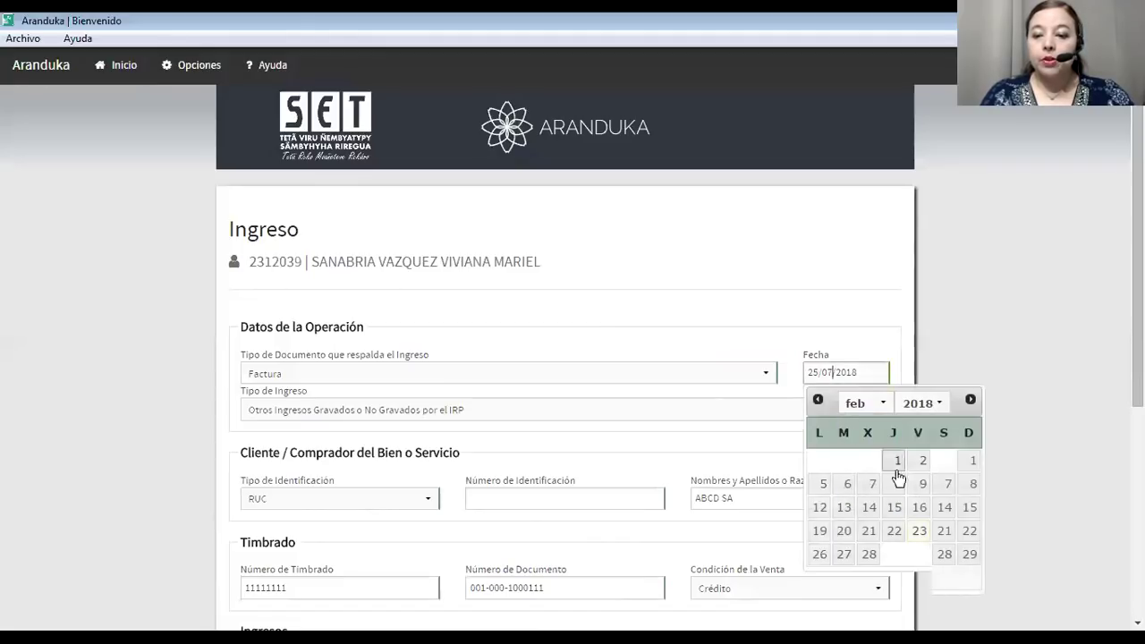
pyautogui.click(869, 555)
pyautogui.click(865, 371)
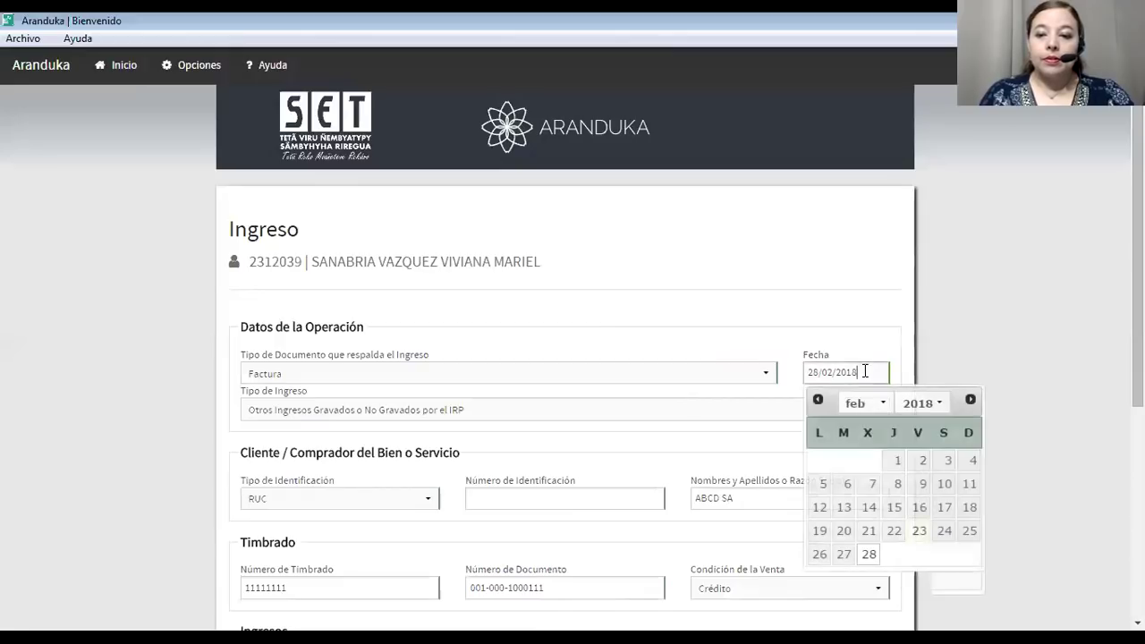
pyautogui.click(848, 531)
pyautogui.scroll(-4, 772, 455)
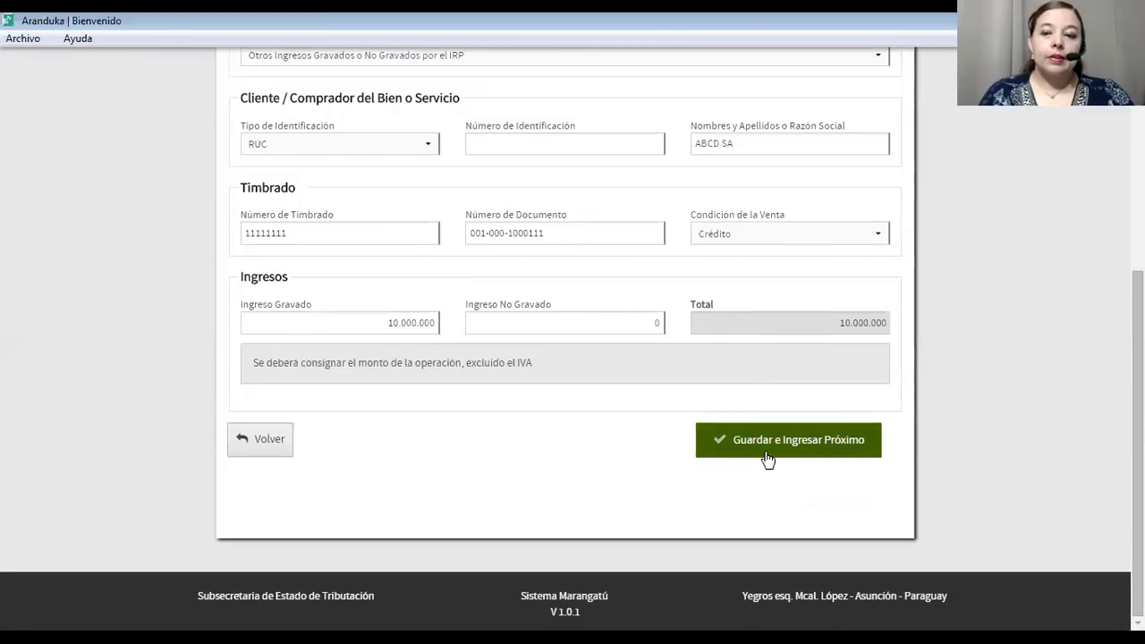
pyautogui.click(759, 447)
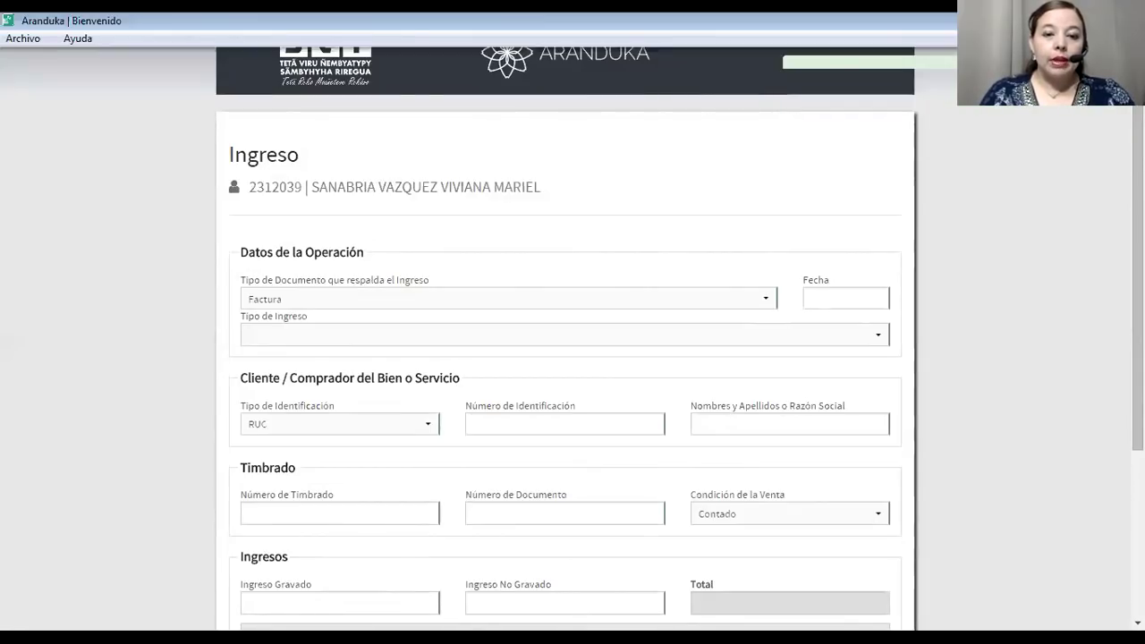
# Choose Otros Ingresos Gravados o No Gravados por el IRP and date the invoice 22/02/2018.
pyautogui.click(387, 335)
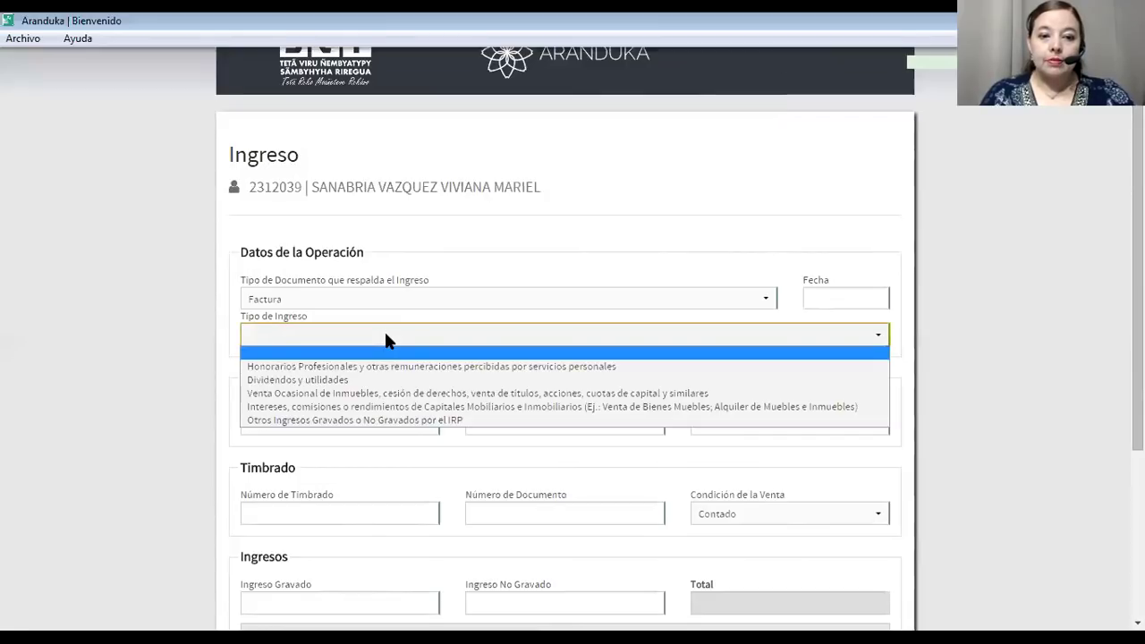
pyautogui.click(346, 419)
pyautogui.click(846, 299)
pyautogui.click(895, 458)
pyautogui.click(504, 420)
pyautogui.write('11111111')
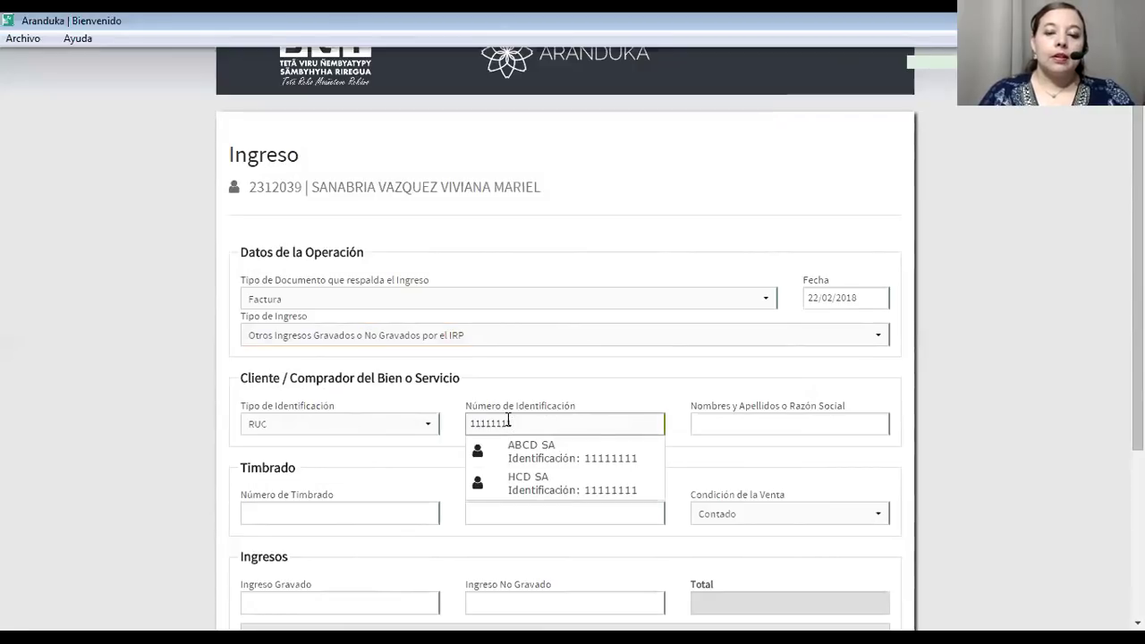
pyautogui.click(558, 489)
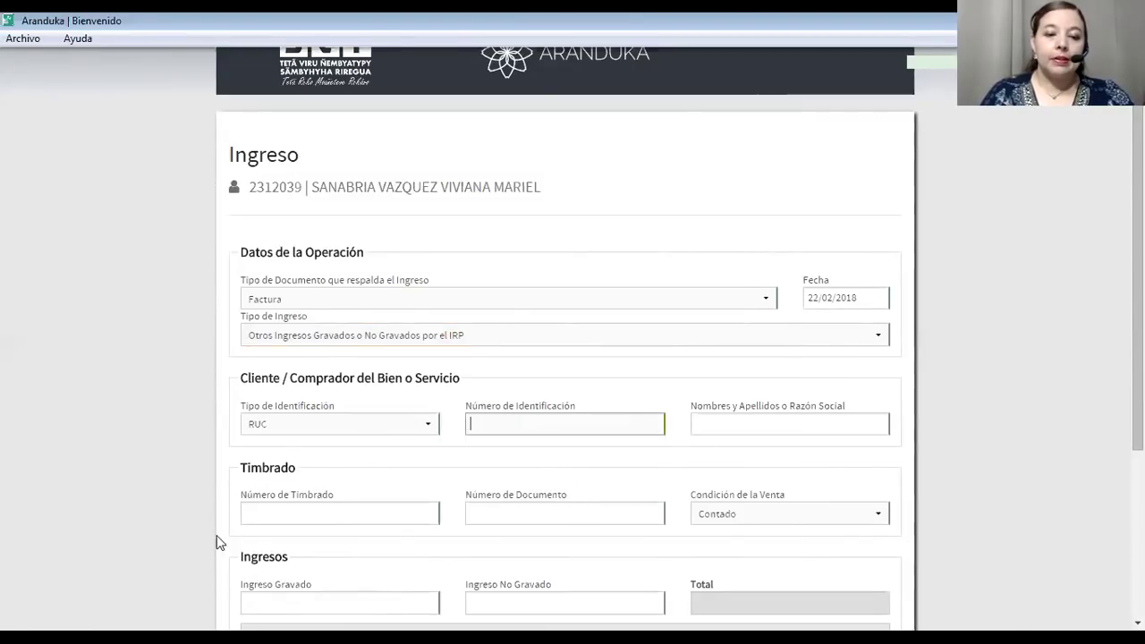
pyautogui.click(299, 512)
pyautogui.write('11111111')
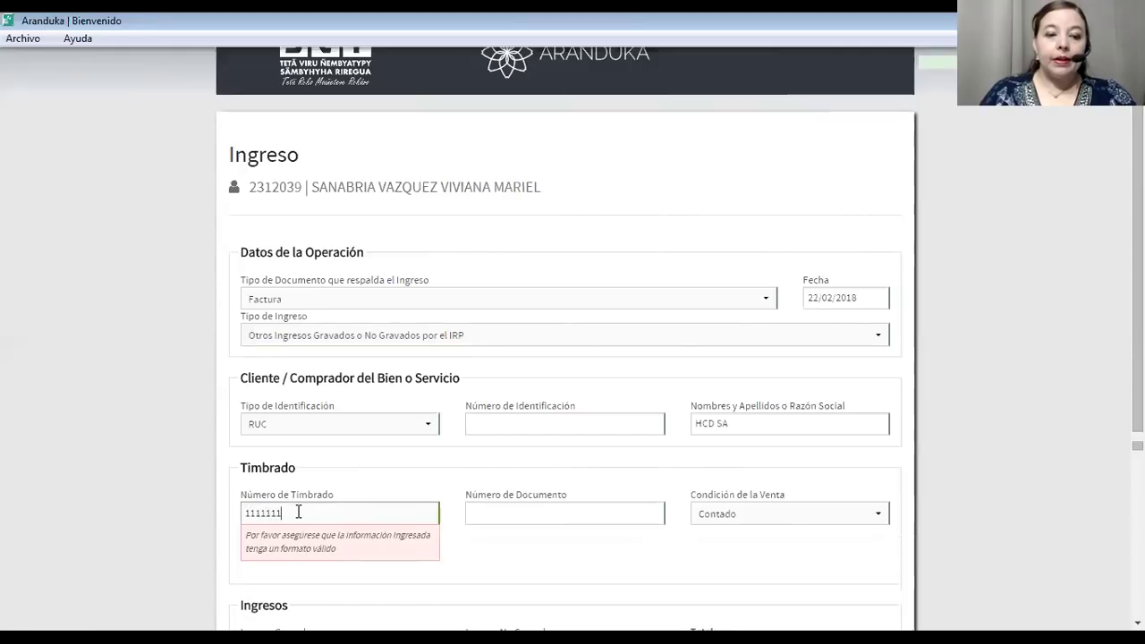
pyautogui.click(499, 512)
pyautogui.write('002-003-1')
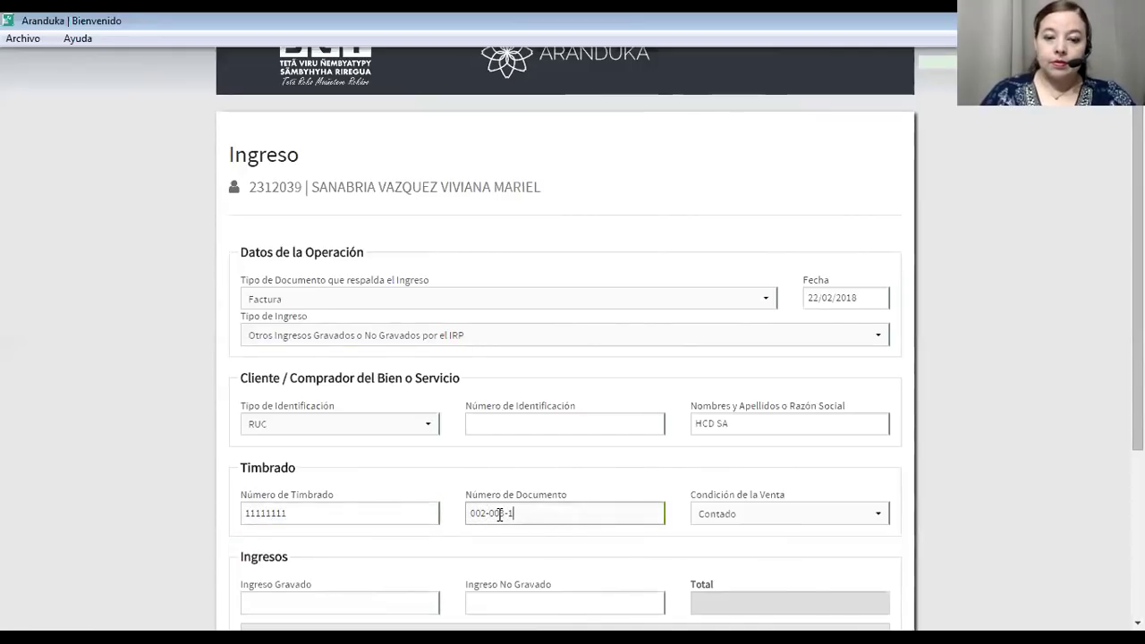
pyautogui.write('23456')
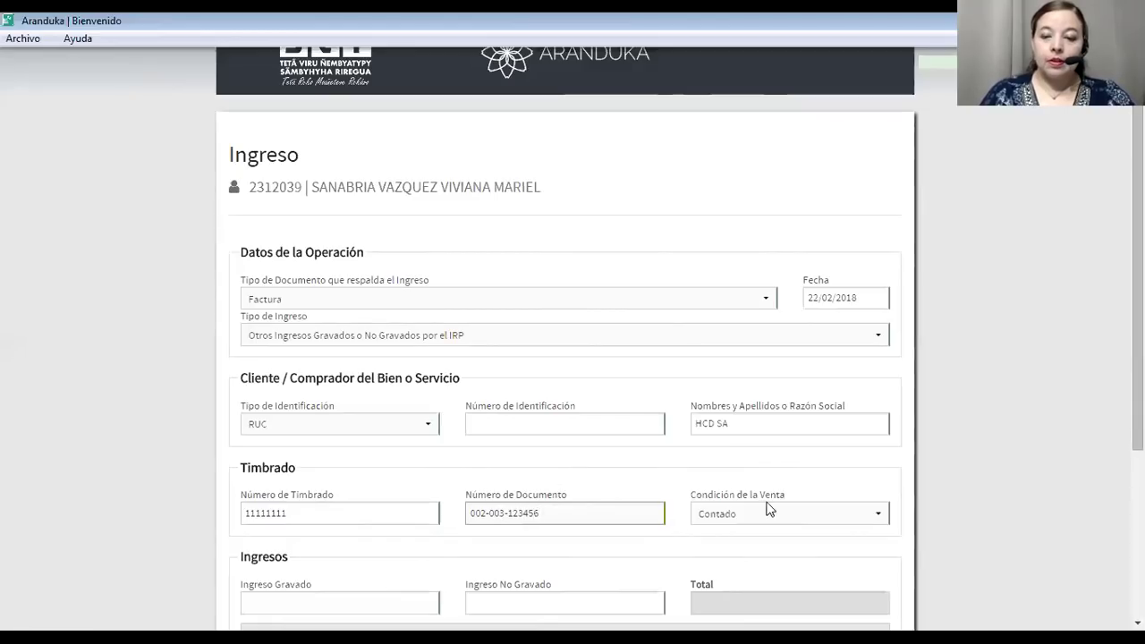
# Enter 30.000.000 as taxed income and save the HCD SA entry.
pyautogui.click(343, 598)
pyautogui.scroll(-2, 345, 598)
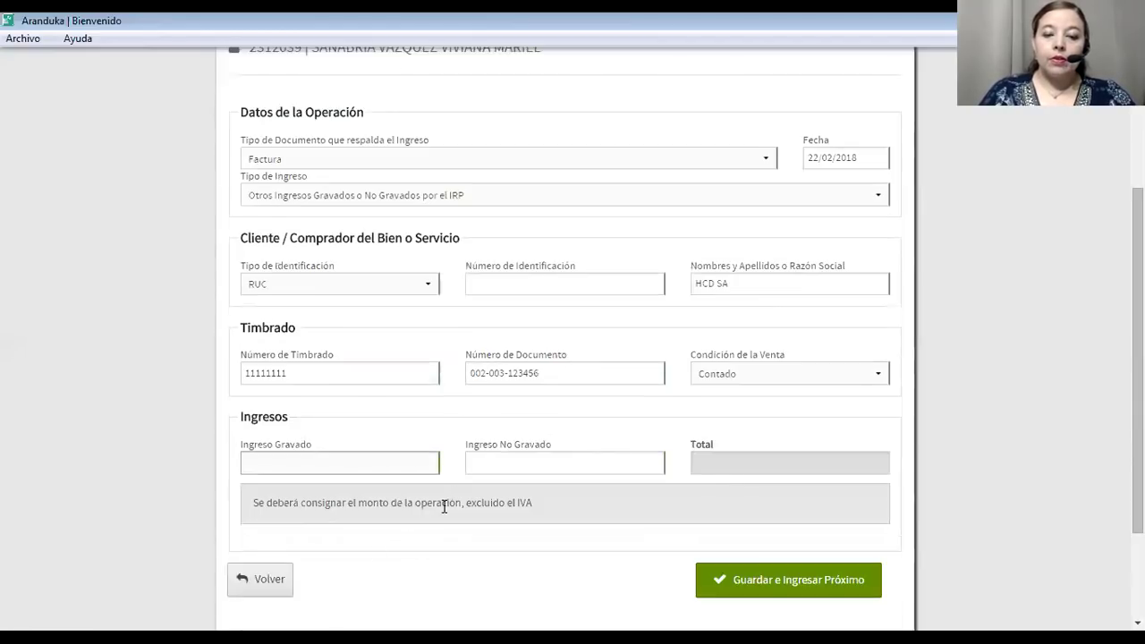
pyautogui.write('300000')
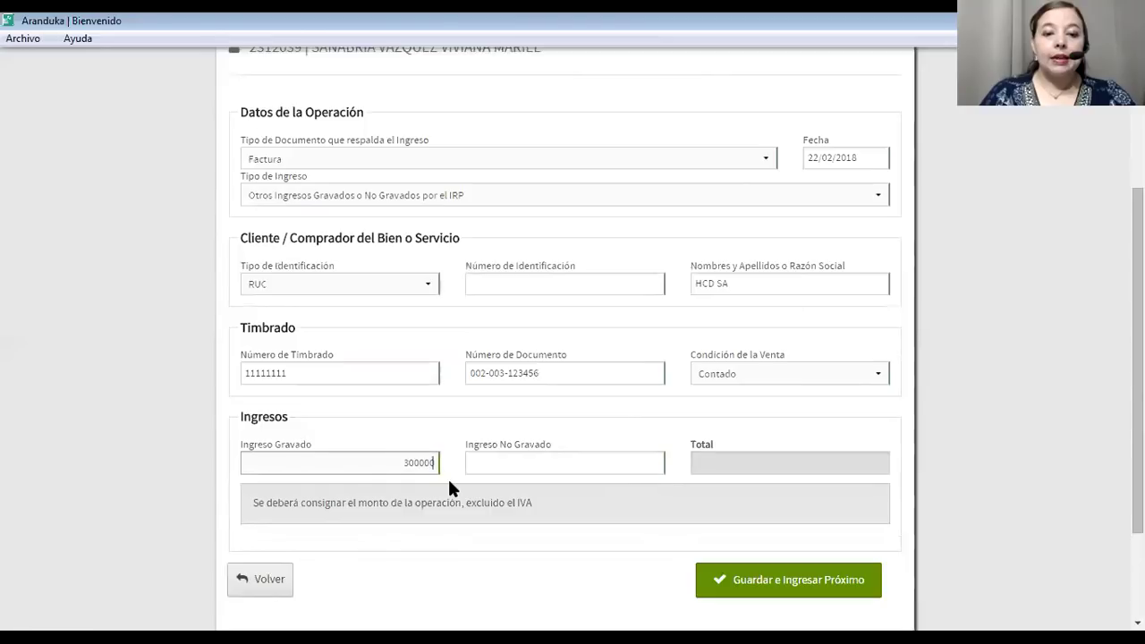
pyautogui.write('000')
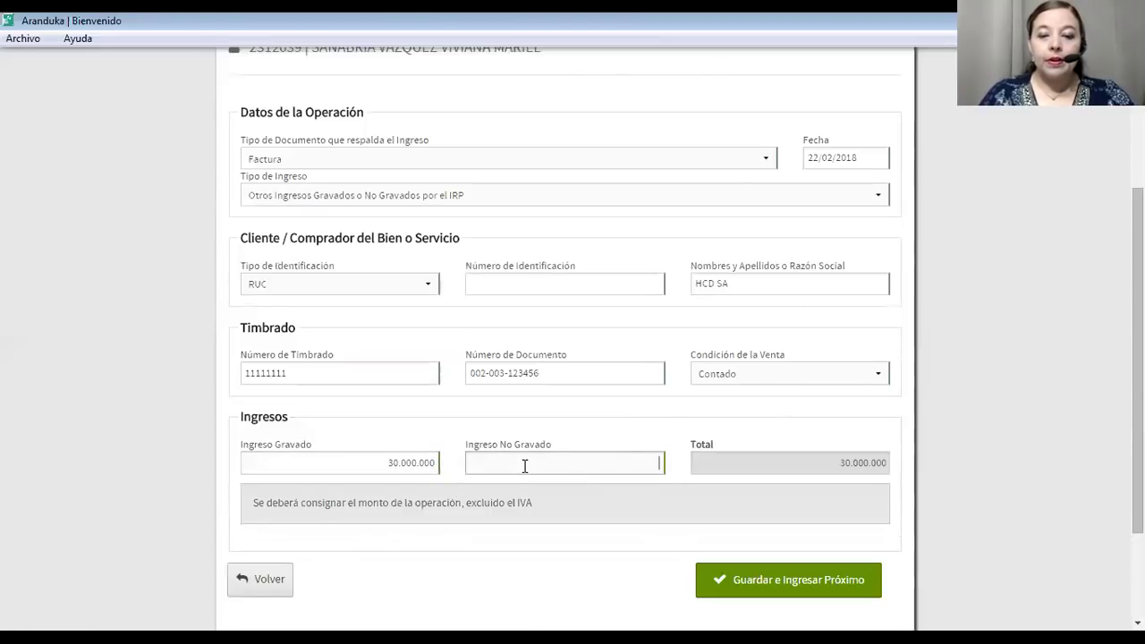
pyautogui.click(524, 465)
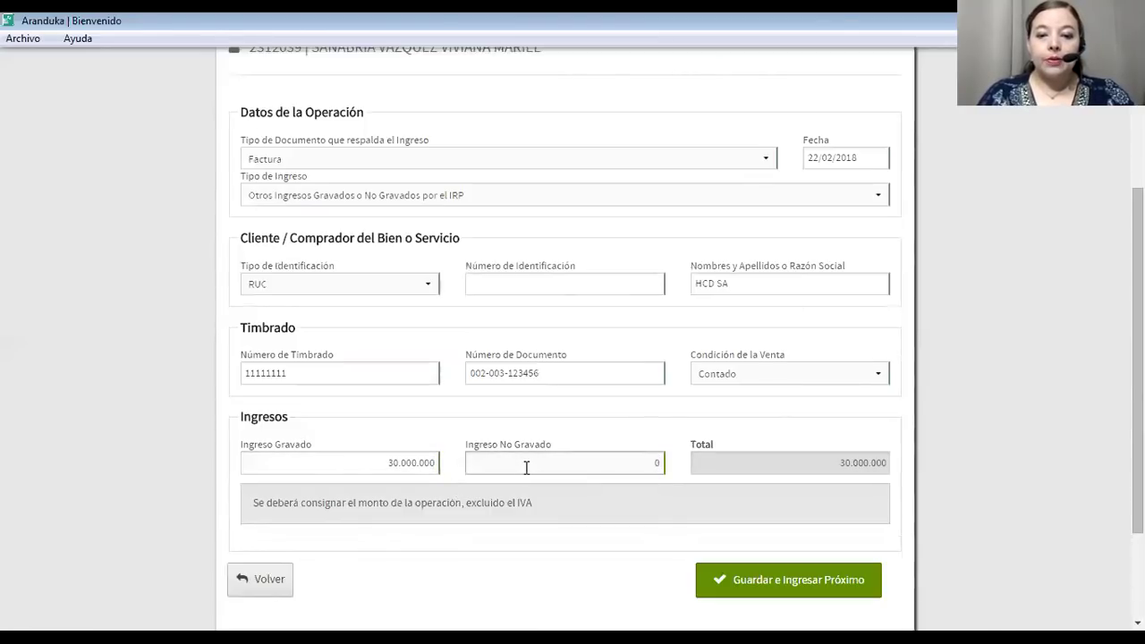
pyautogui.click(779, 583)
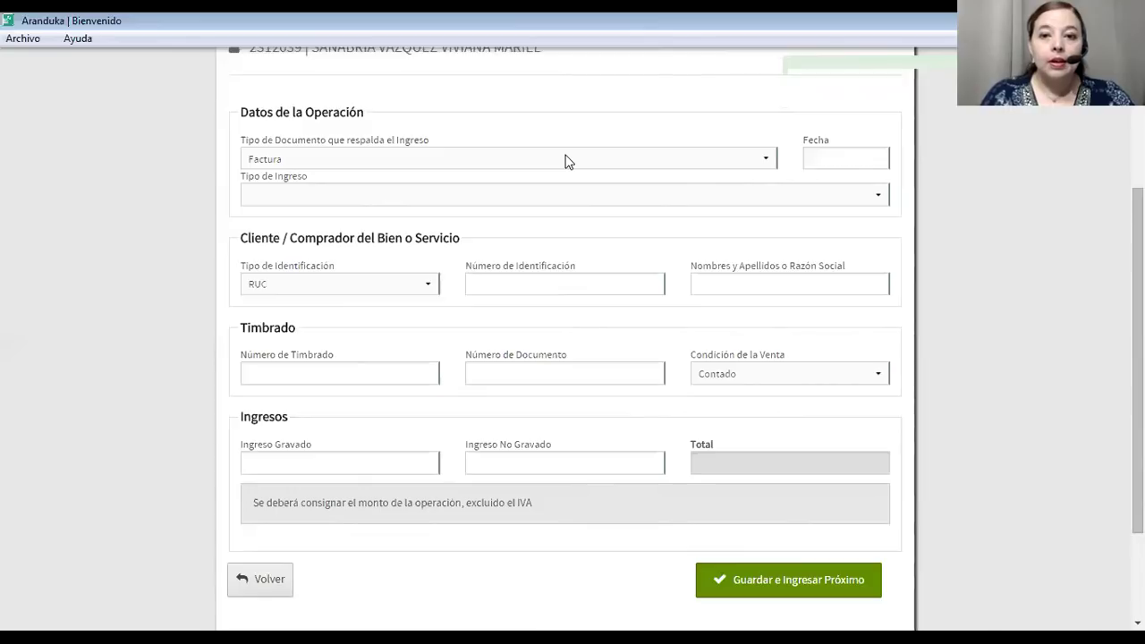
# Expand the Tipo de Documento que respalda el Ingreso dropdown to see the document types.
pyautogui.click(464, 158)
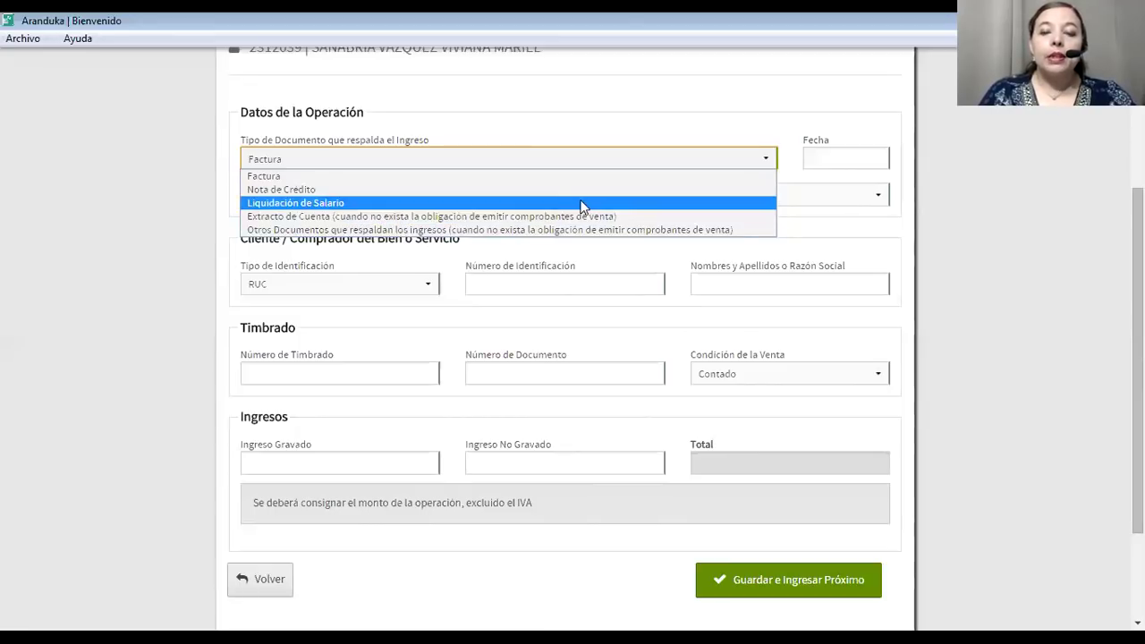
# Leave Factura as the document type and expand the Tipo de Ingreso list.
pyautogui.click(729, 132)
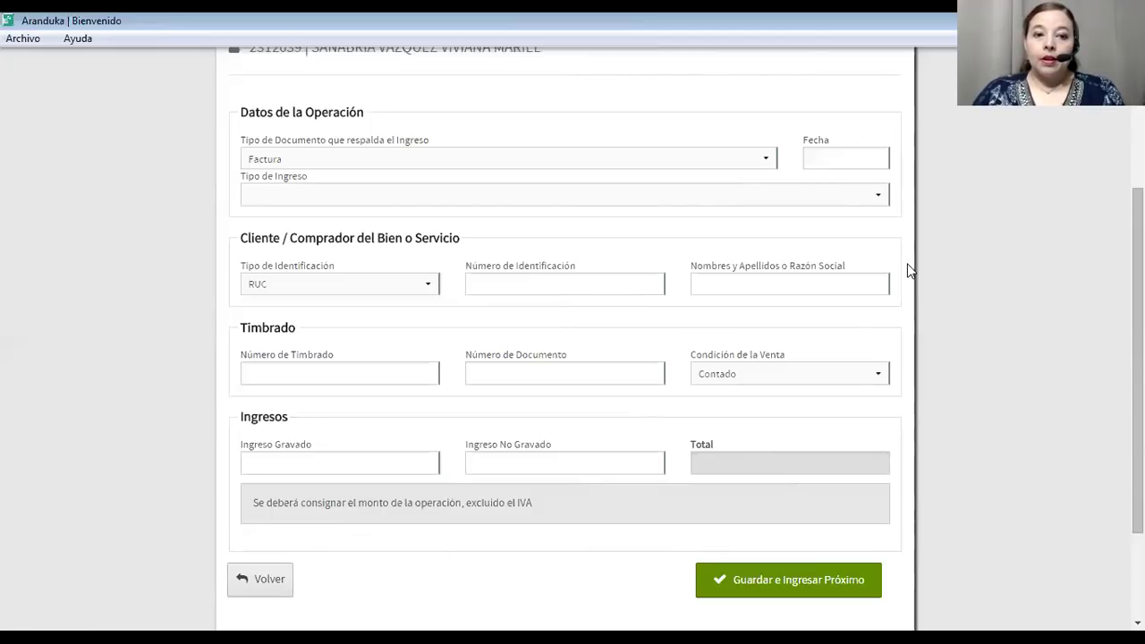
pyautogui.click(364, 204)
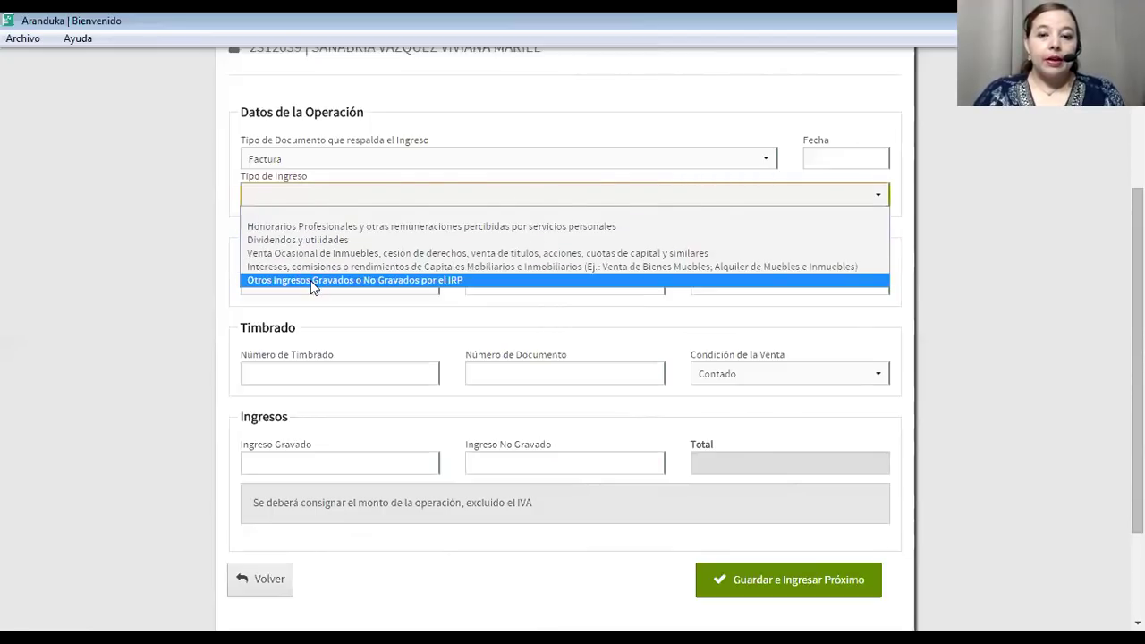
# Set the income type to Otros Ingresos Gravados o No Gravados por el IRP, dated 22/02/2018.
pyautogui.click(312, 281)
pyautogui.click(827, 161)
pyautogui.click(901, 315)
# Enter timbrado 55555555 and leave the document number blank for now.
pyautogui.click(322, 371)
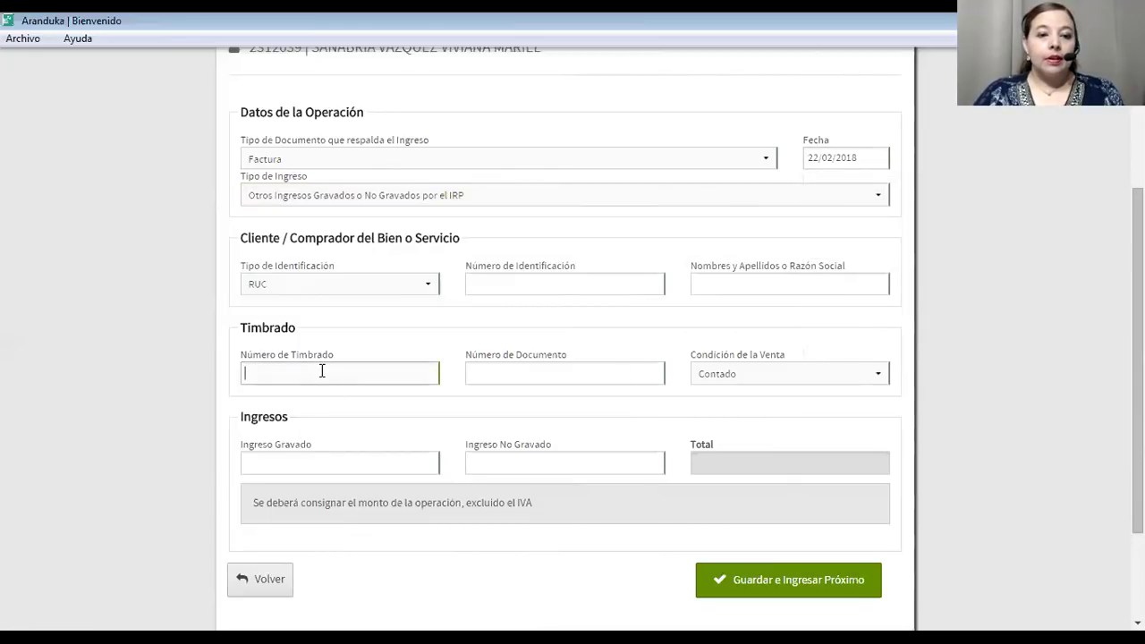
pyautogui.write('55555555')
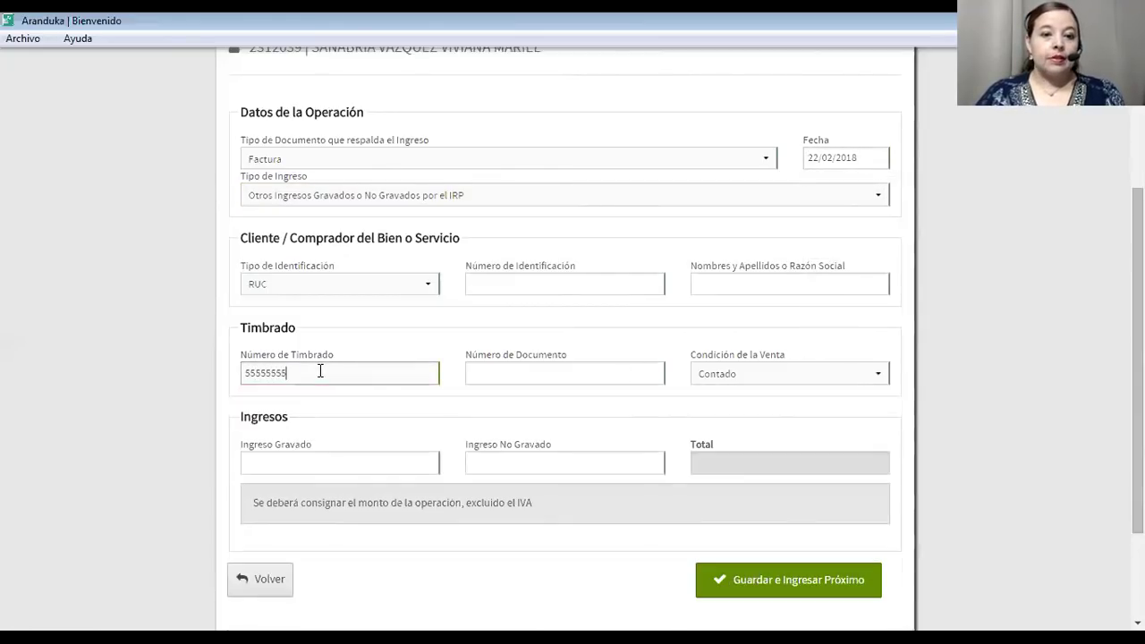
pyautogui.click(471, 374)
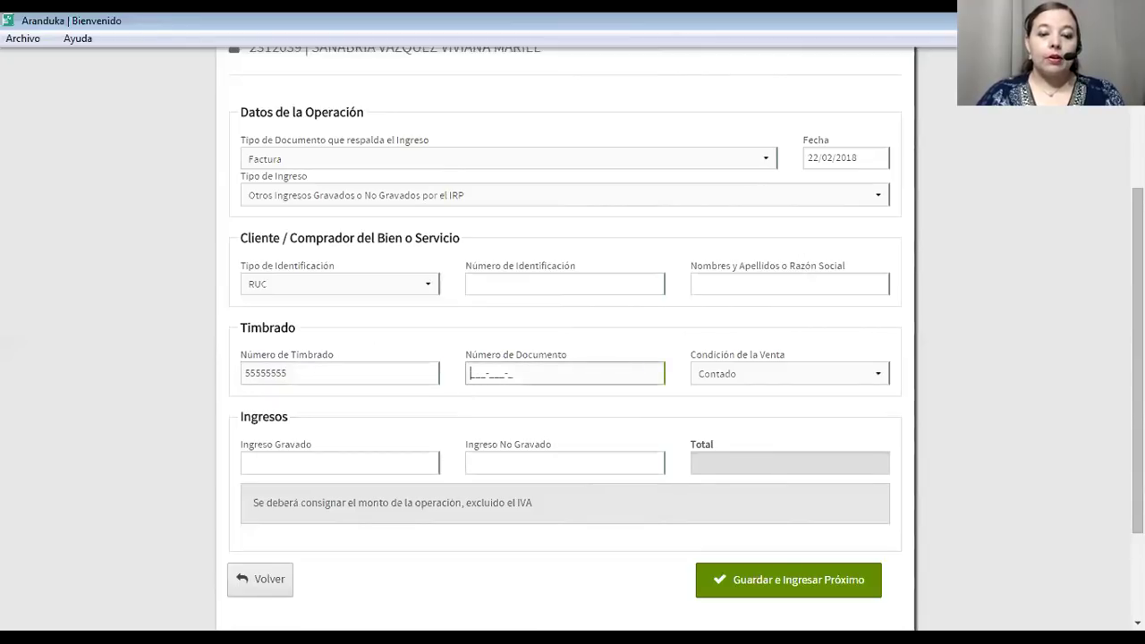
pyautogui.press('Tab')
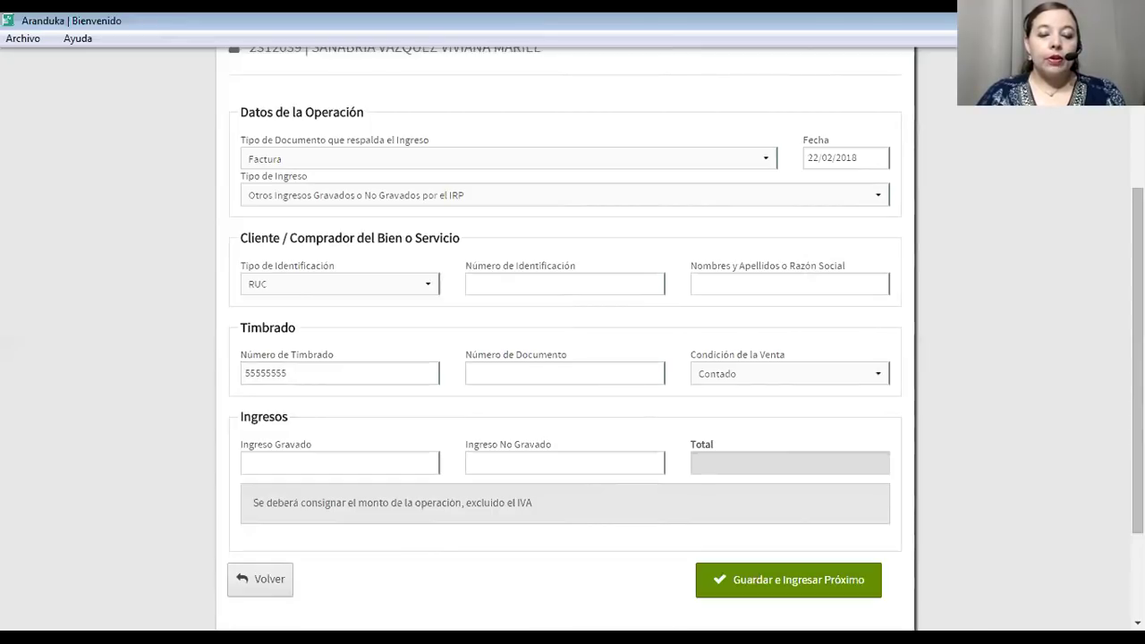
pyautogui.scroll(5, 313, 215)
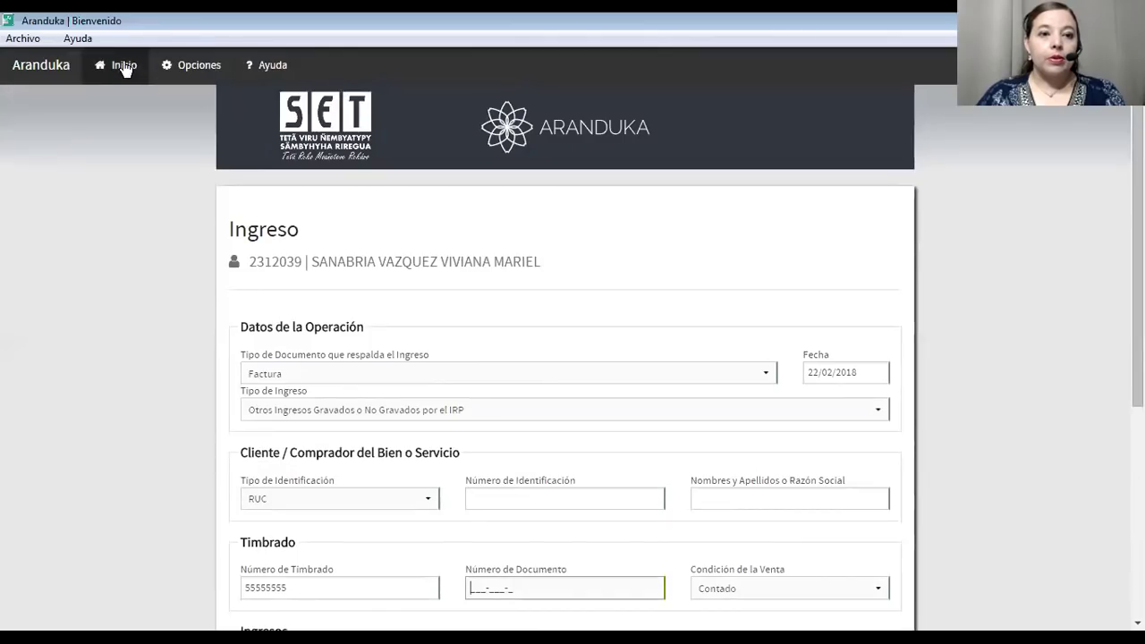
# Return to the home dashboard, review Últimos Datos Cargados, and start a new Ingreso with income types listed.
pyautogui.click(125, 67)
pyautogui.scroll(-4, 573, 465)
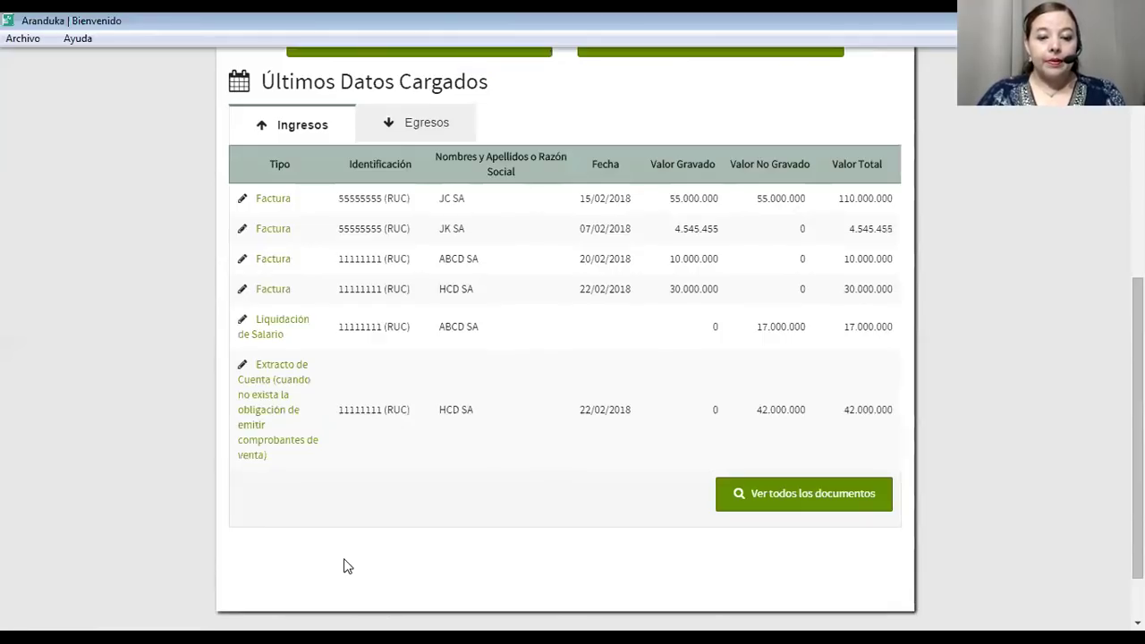
pyautogui.scroll(5, 276, 200)
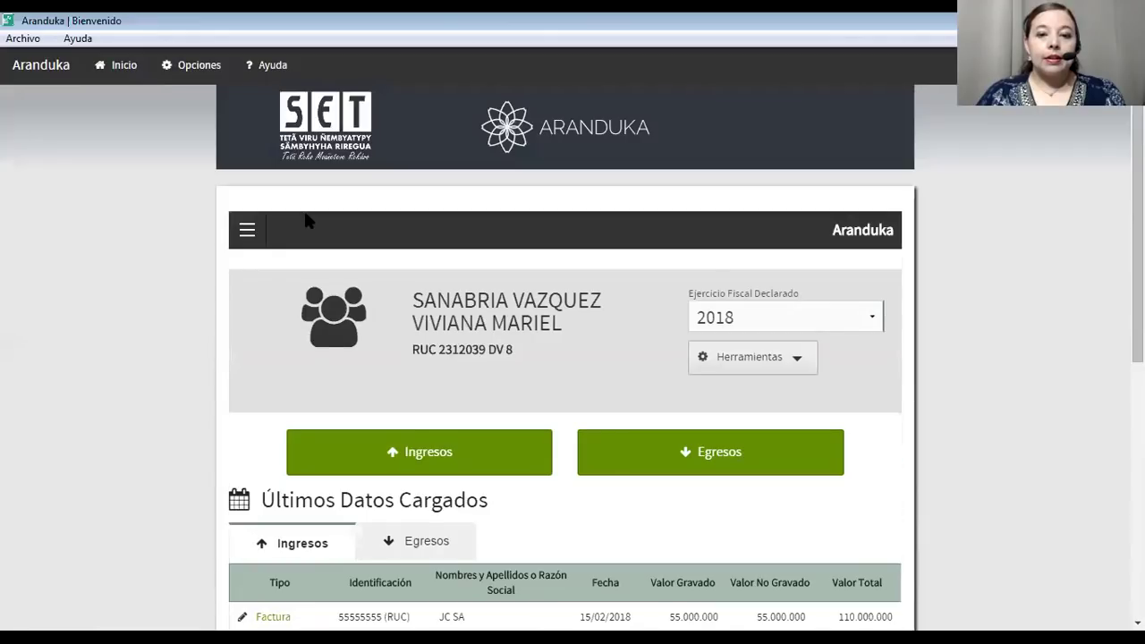
pyautogui.click(397, 458)
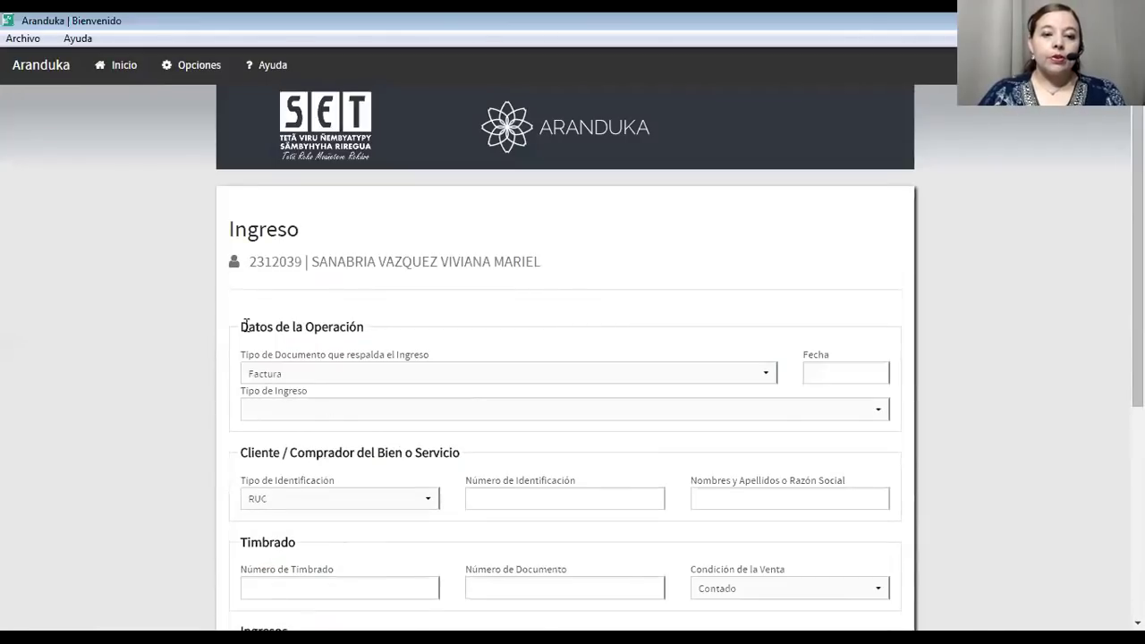
pyautogui.click(320, 410)
# Choose Otros Ingresos Gravados o No Gravados por el IRP and date the entry 05/02/2018.
pyautogui.click(301, 495)
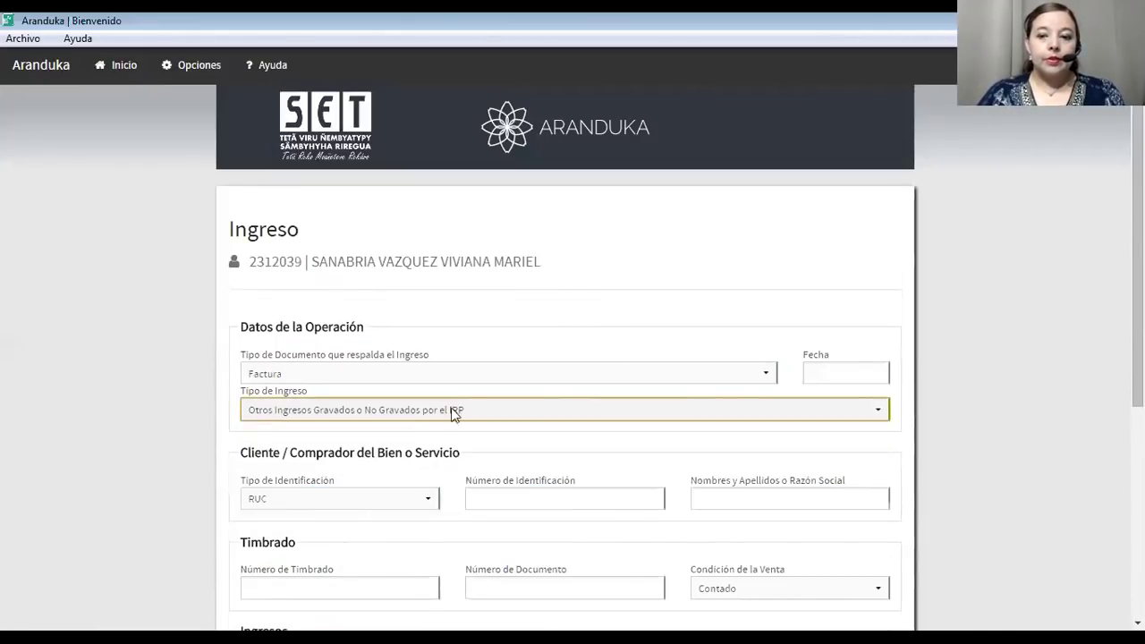
pyautogui.click(824, 374)
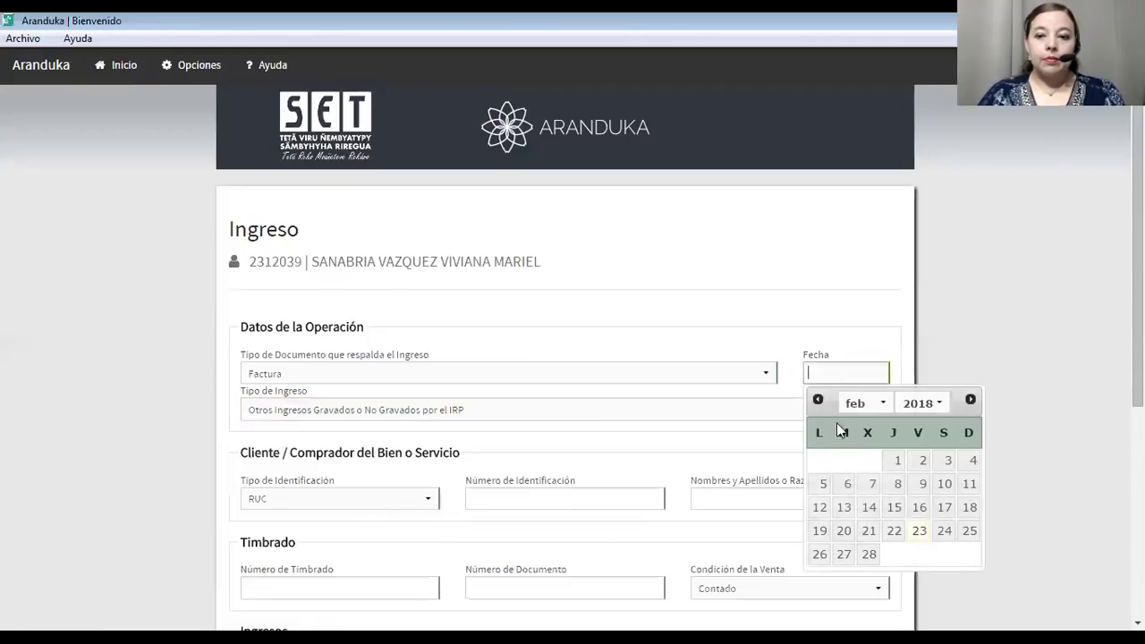
pyautogui.click(824, 487)
pyautogui.scroll(-3, 593, 384)
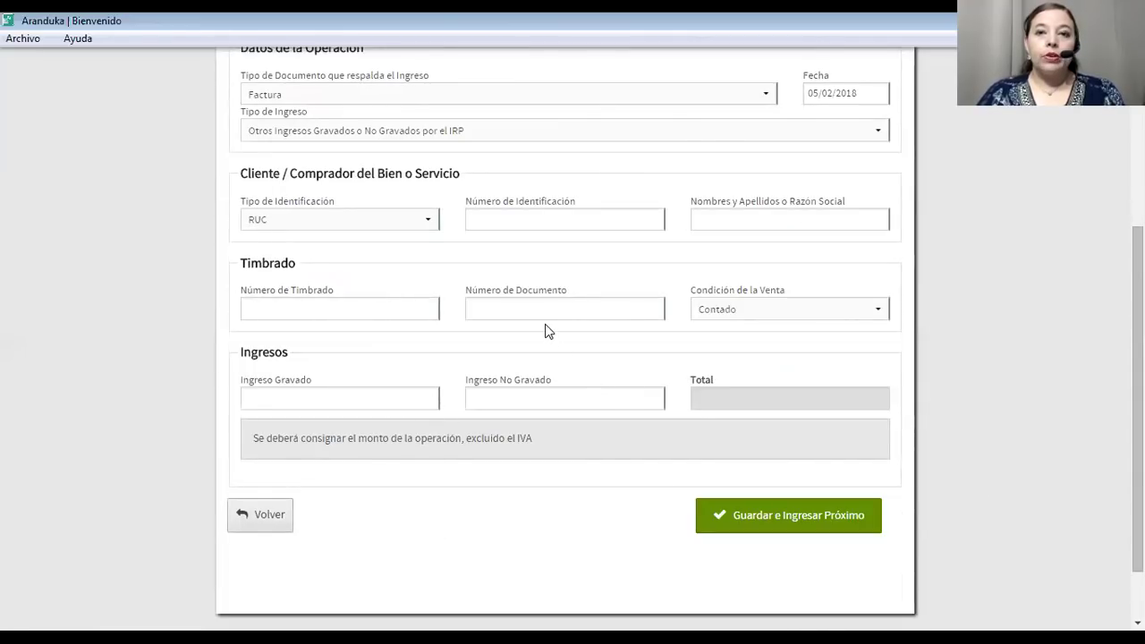
pyautogui.scroll(2, 548, 331)
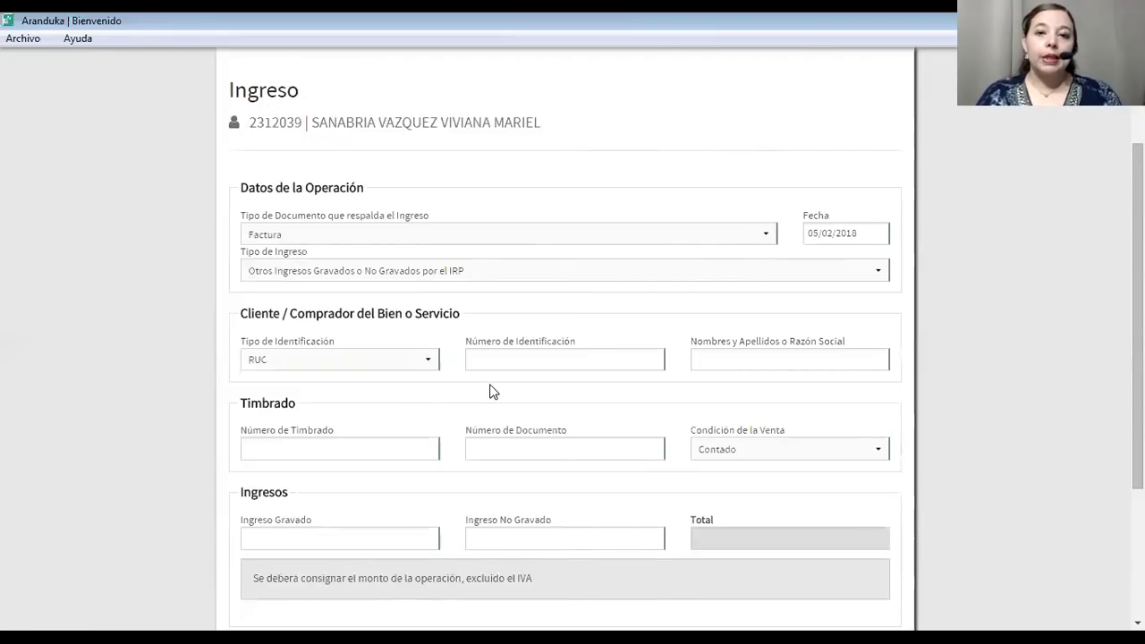
# Switch the calendar year to 2017 and set the date to 17/02/2017.
pyautogui.click(833, 231)
pyautogui.click(908, 265)
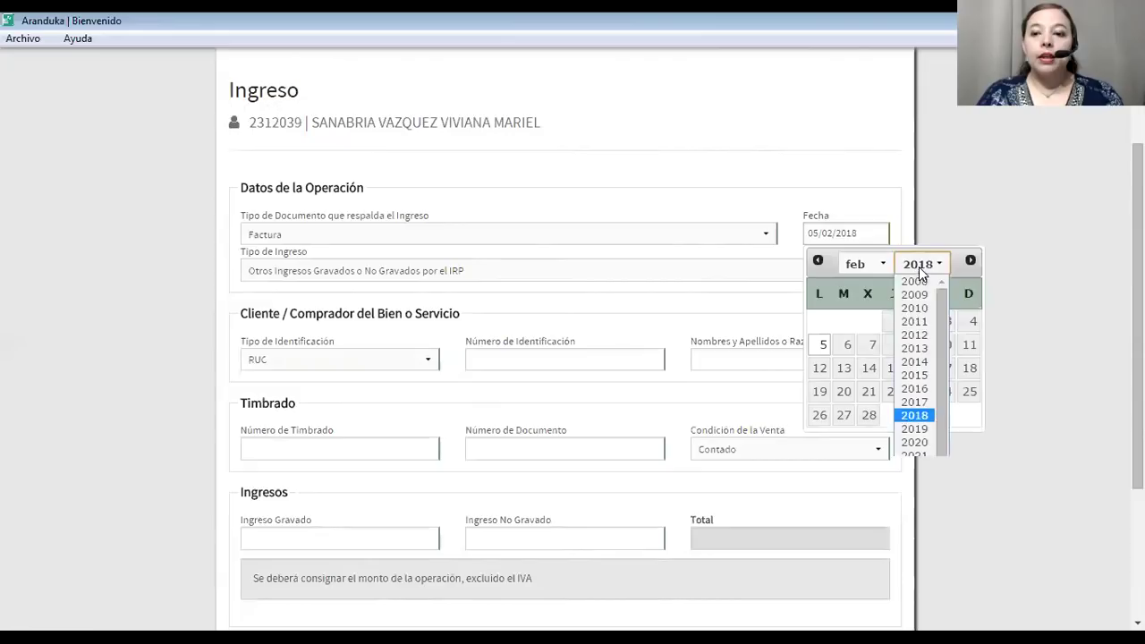
pyautogui.click(913, 402)
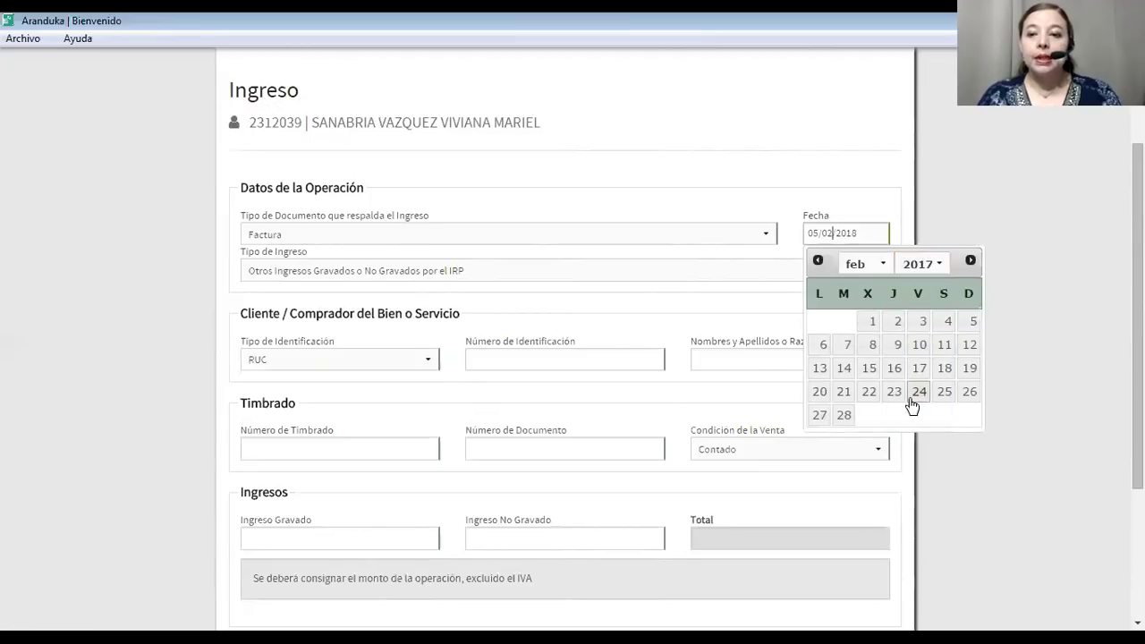
pyautogui.click(756, 304)
pyautogui.click(830, 238)
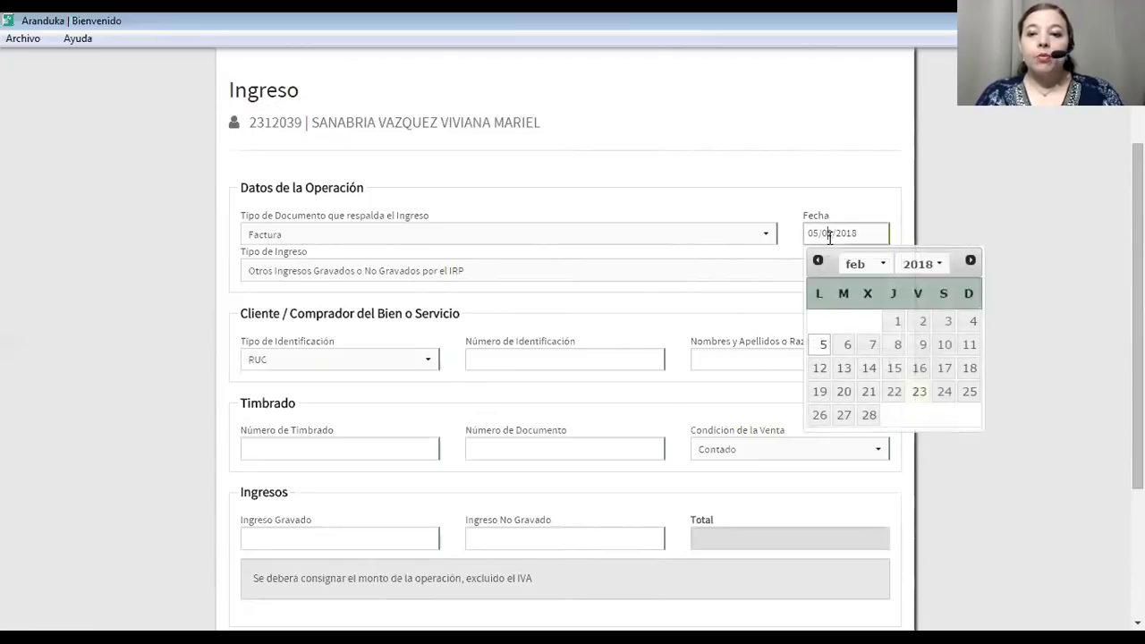
pyautogui.click(936, 264)
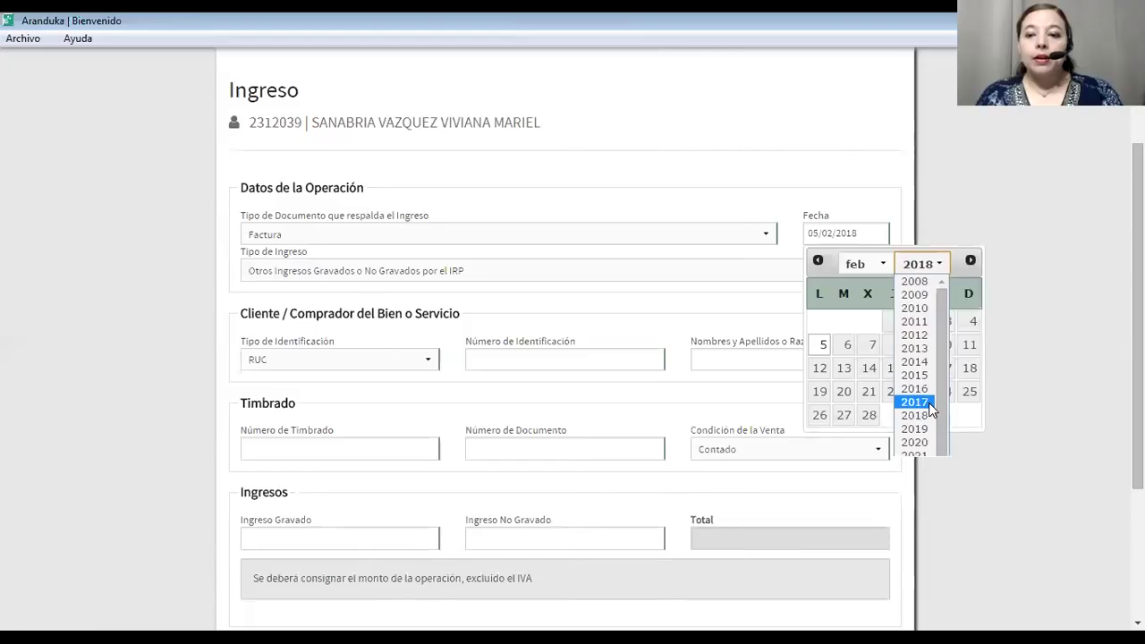
pyautogui.click(928, 403)
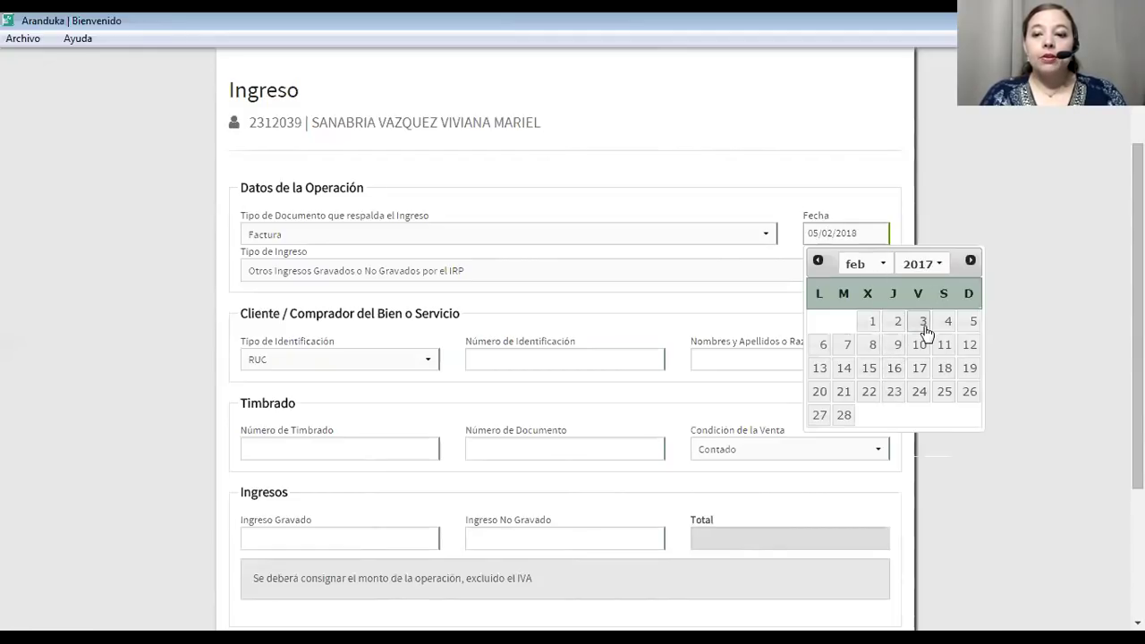
pyautogui.click(921, 369)
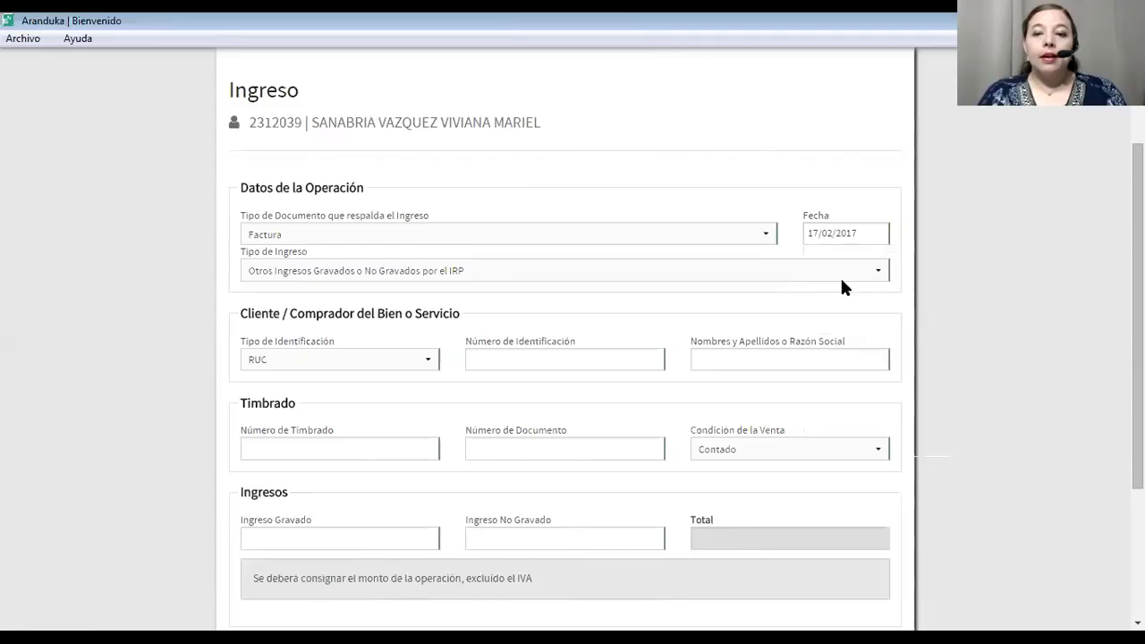
pyautogui.scroll(-2, 774, 300)
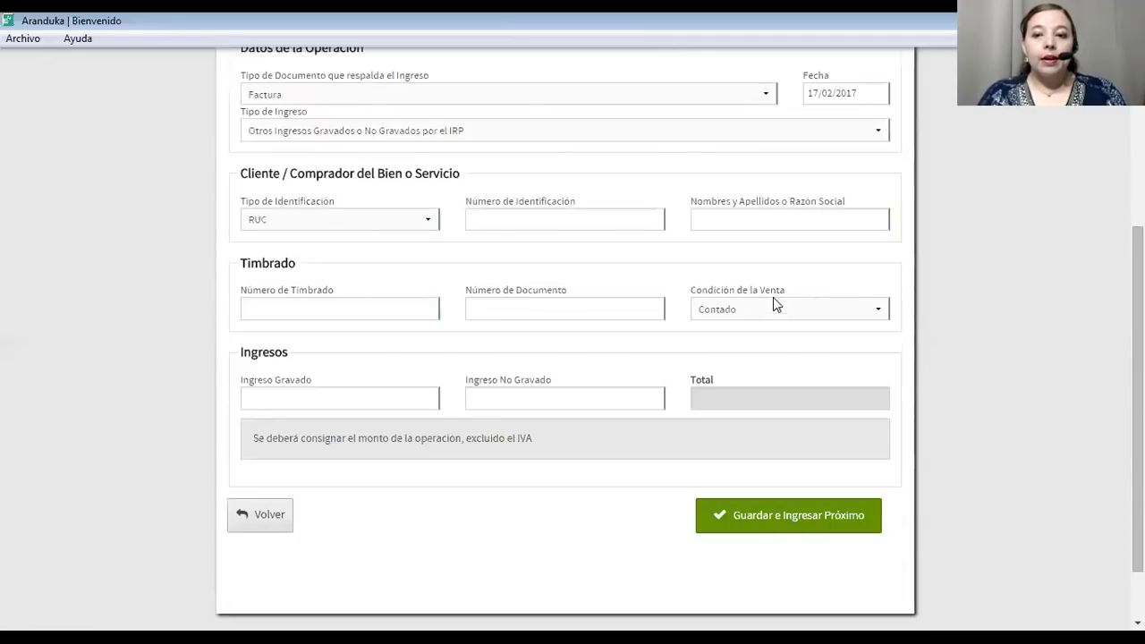
pyautogui.click(500, 215)
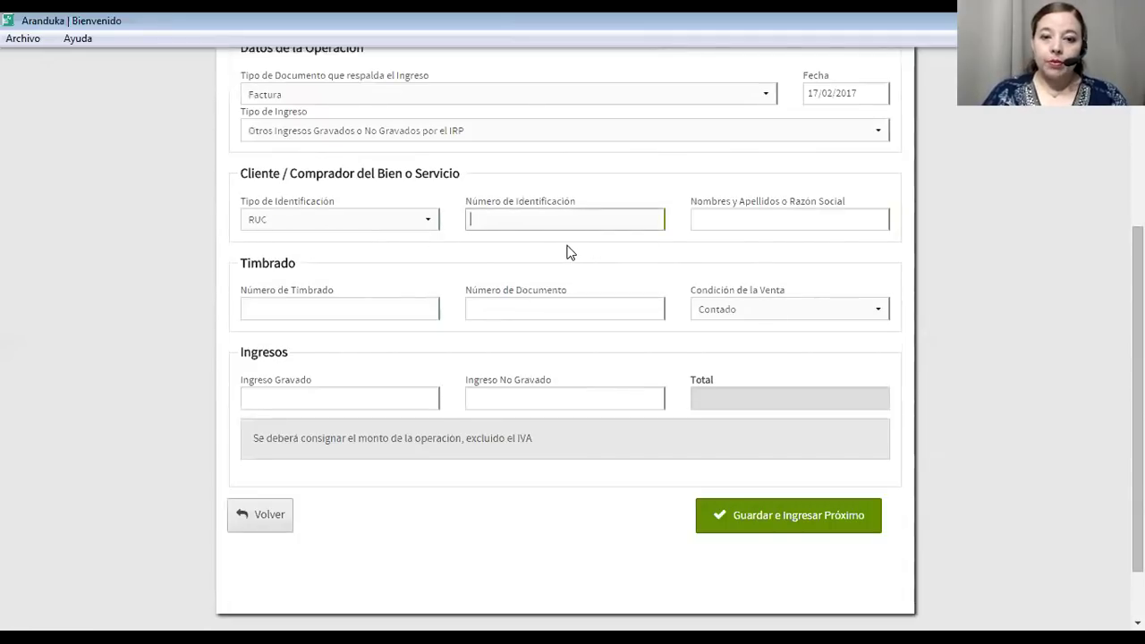
pyautogui.write('11111111')
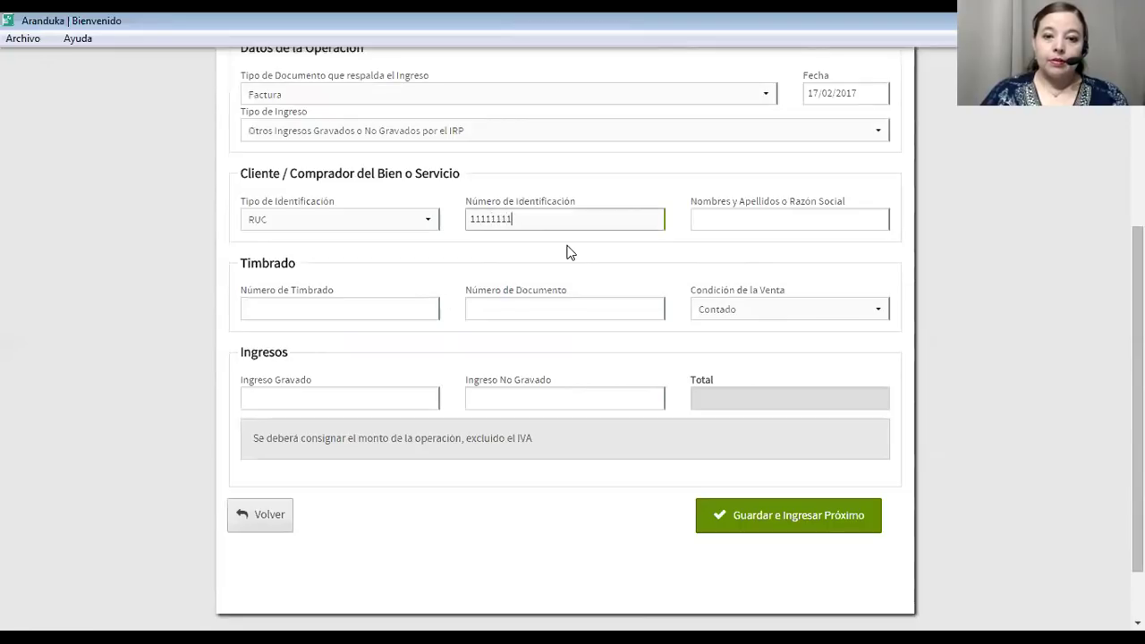
pyautogui.click(567, 252)
pyautogui.click(306, 315)
pyautogui.write('11111111')
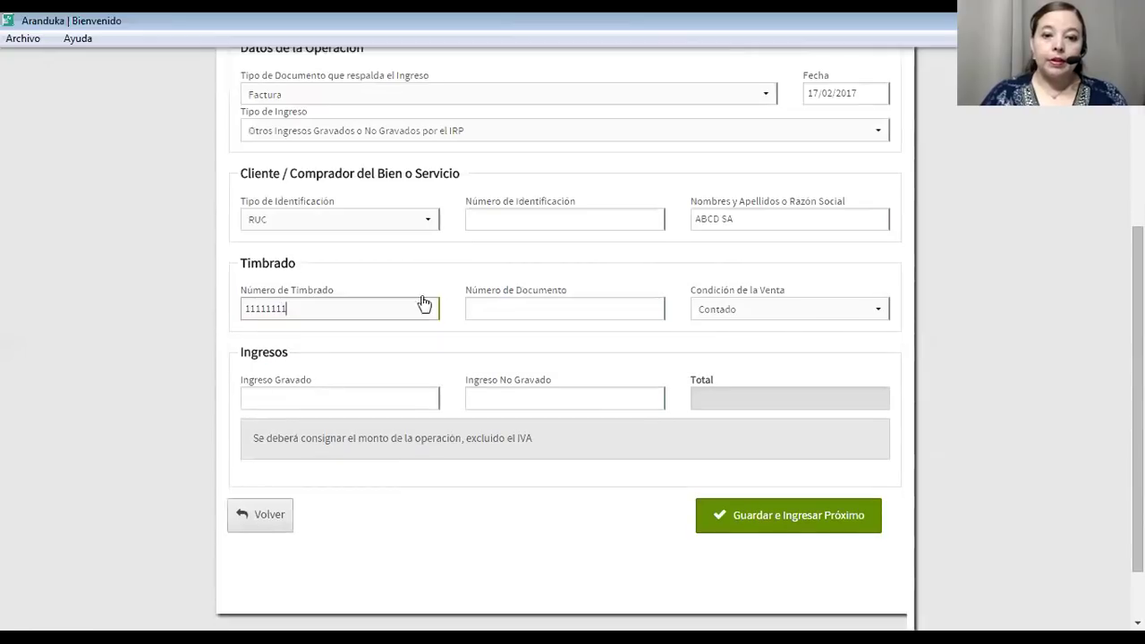
pyautogui.click(482, 308)
pyautogui.write('001-002-000001')
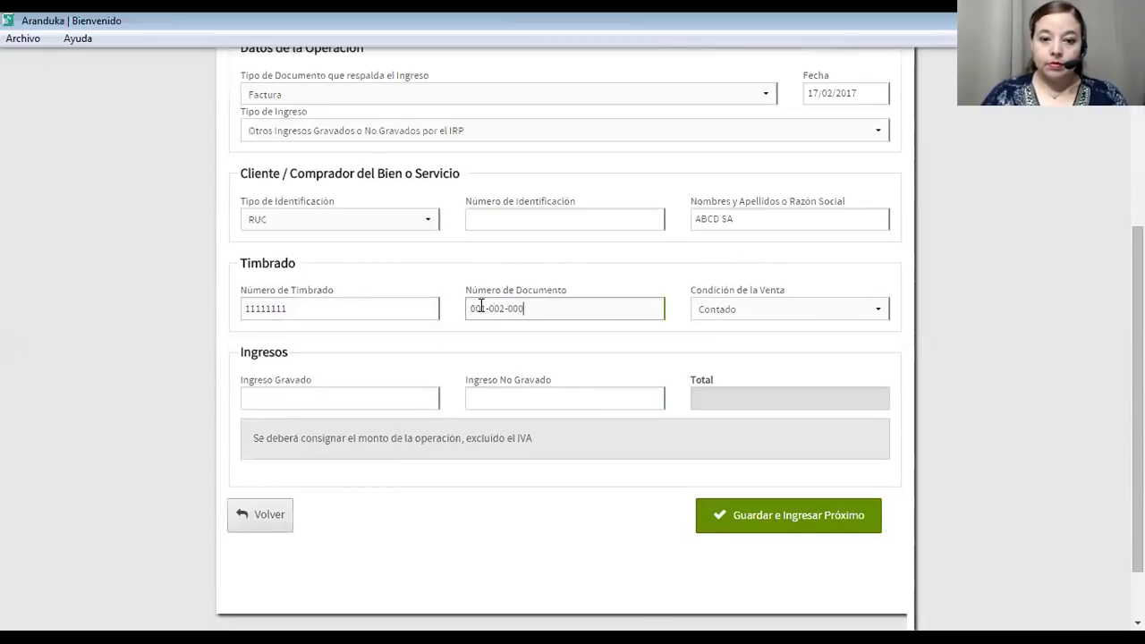
# Enter 30.000.000 taxed and 0 non-taxed income, then save the invoice.
pyautogui.click(307, 394)
pyautogui.write('30.000.000')
pyautogui.click(560, 392)
pyautogui.write('0')
pyautogui.click(637, 489)
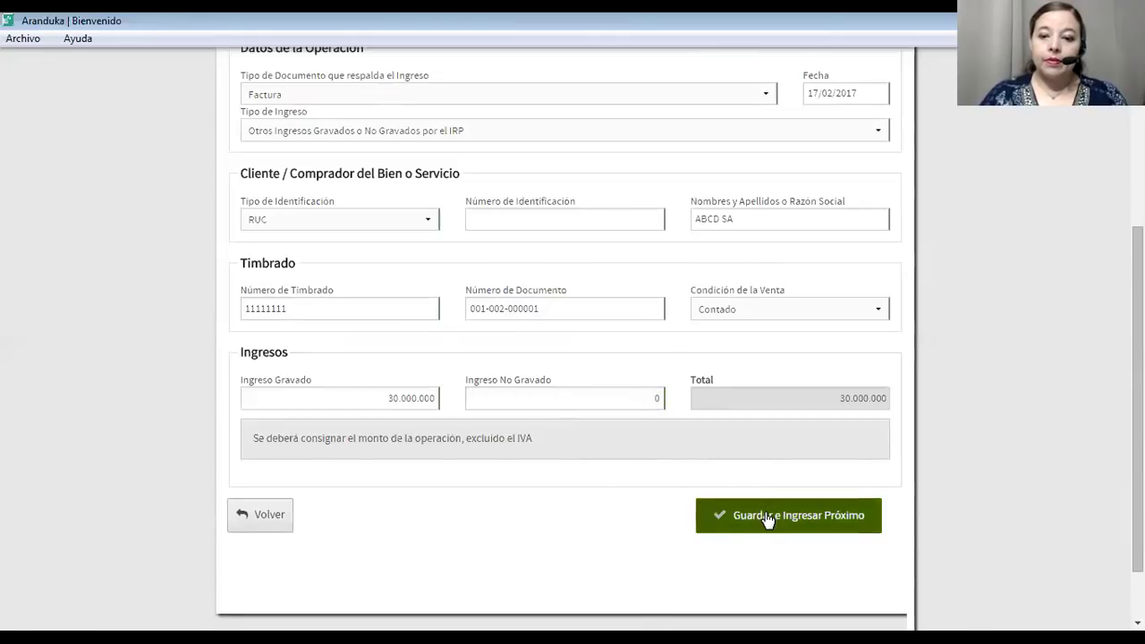
pyautogui.click(768, 517)
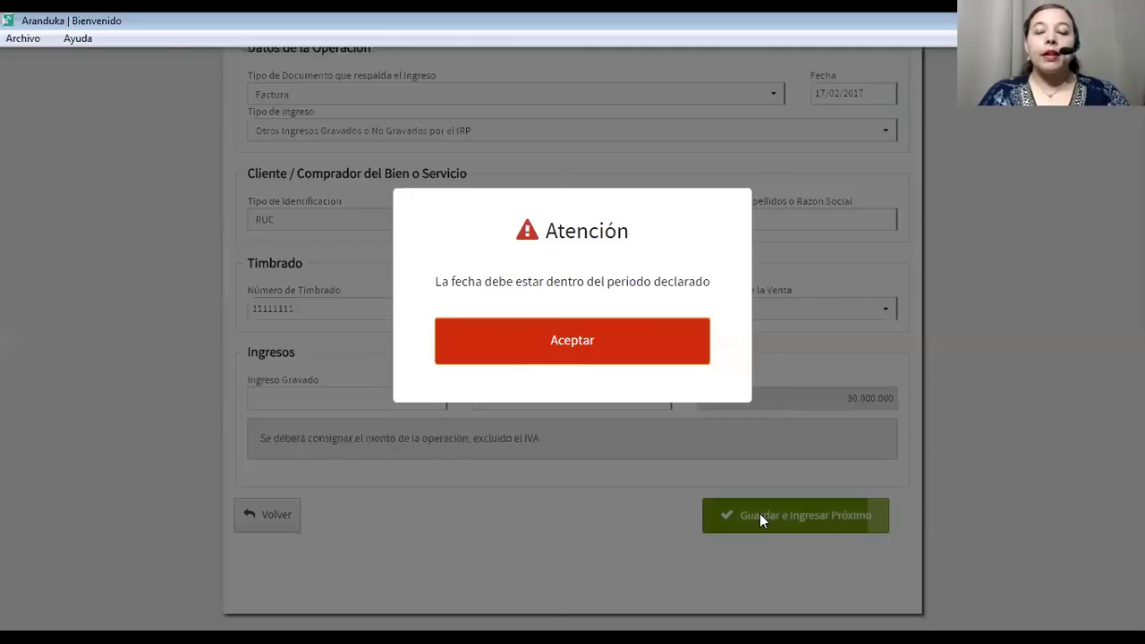
# Dismiss the out-of-period warning and change the invoice date to 17/02/2018.
pyautogui.click(573, 339)
pyautogui.scroll(3, 593, 340)
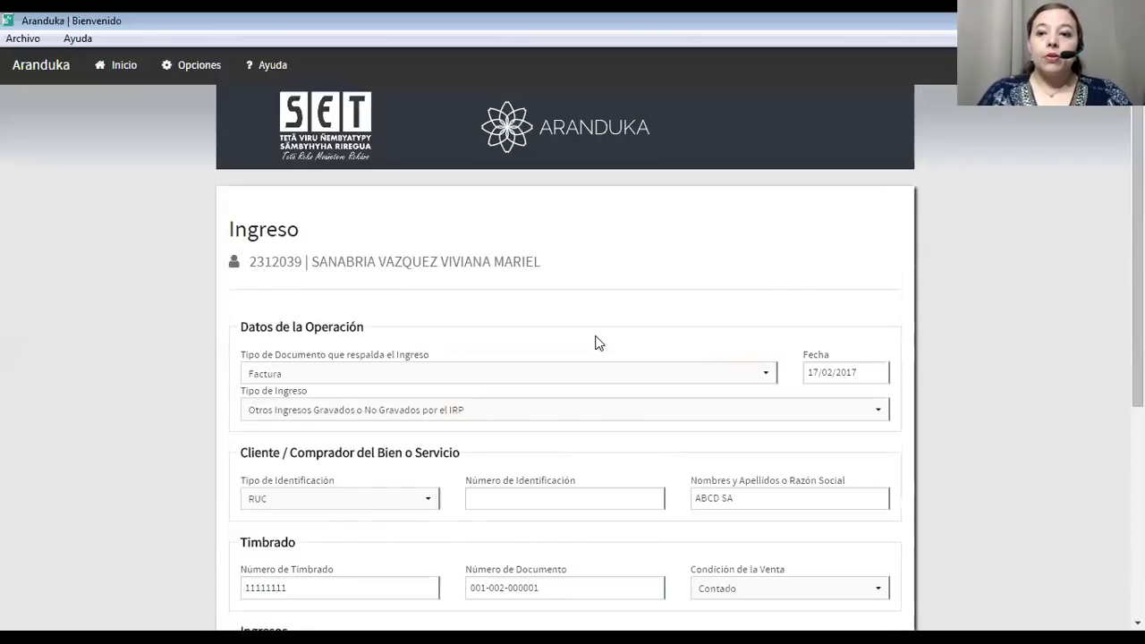
pyautogui.click(851, 371)
pyautogui.click(921, 402)
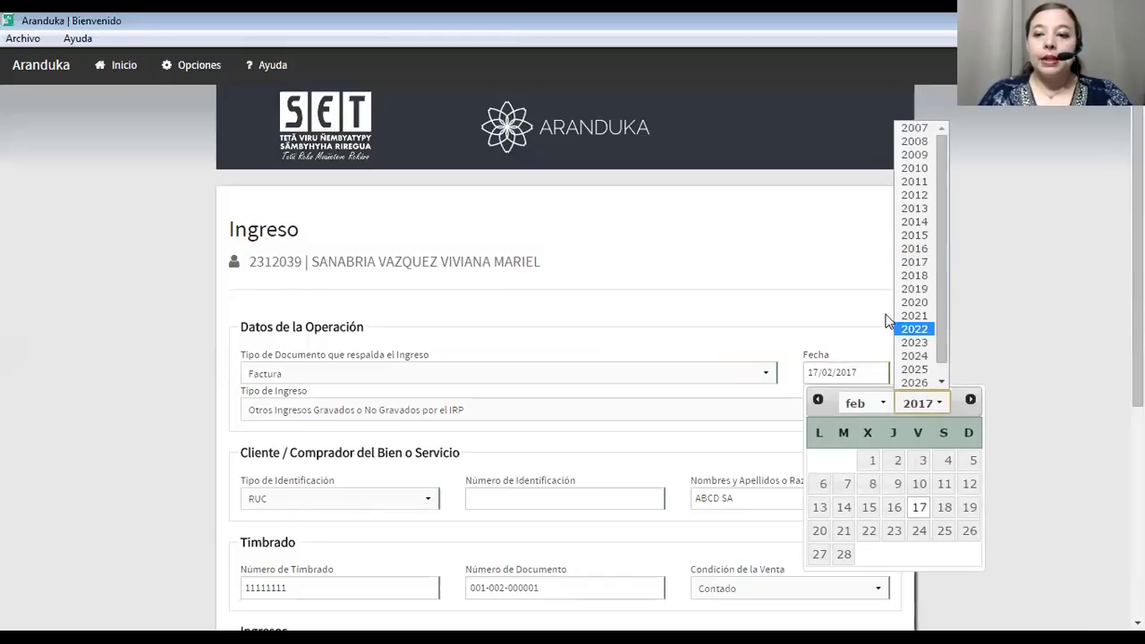
pyautogui.click(909, 274)
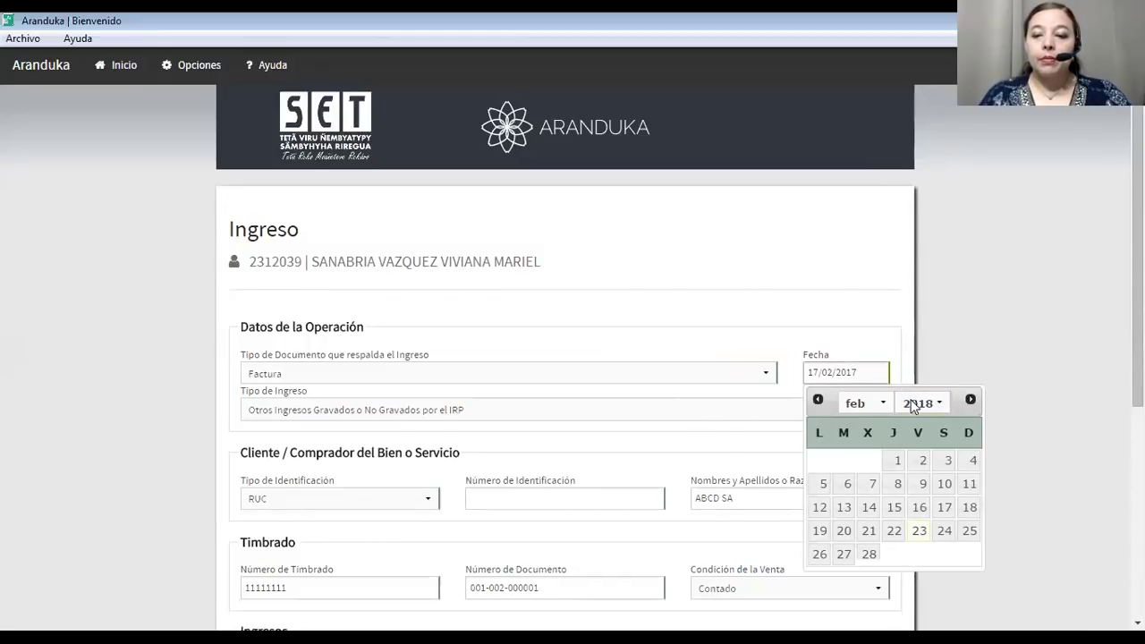
pyautogui.scroll(-2, 890, 357)
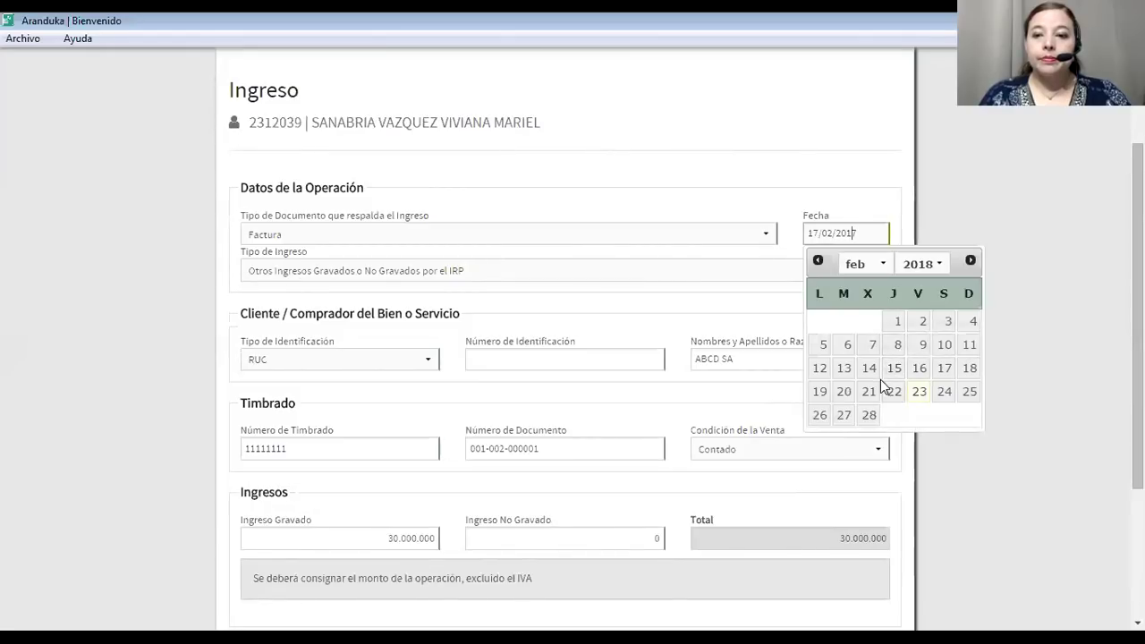
pyautogui.click(945, 367)
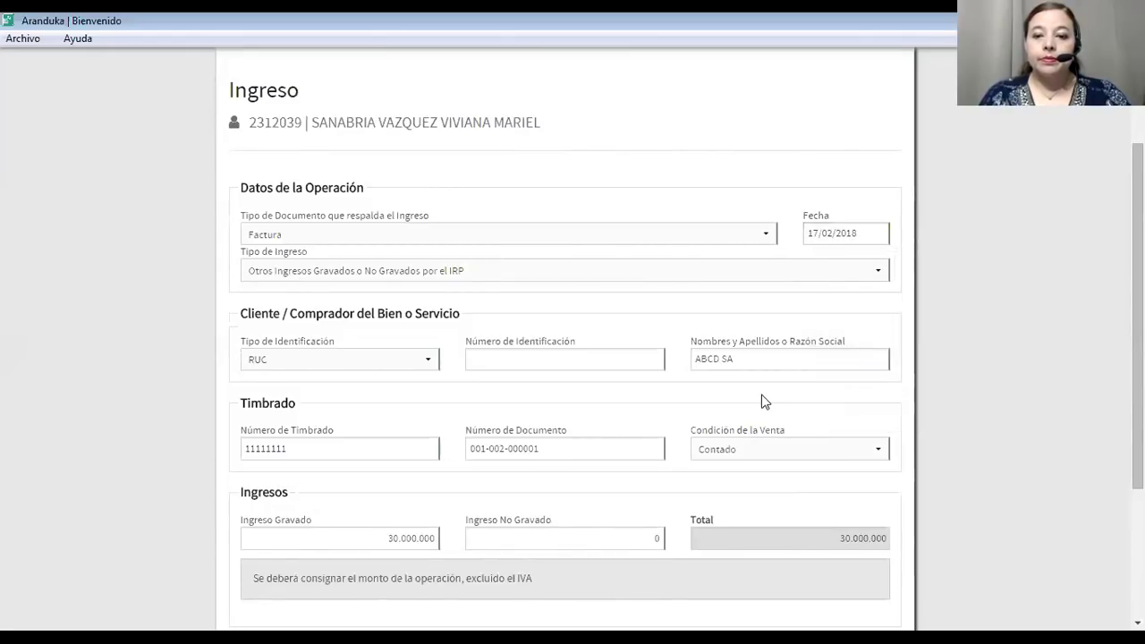
pyautogui.scroll(-3, 762, 401)
# Try saving the ABCD SA invoice and dismiss the duplicate-entry warning.
pyautogui.click(735, 436)
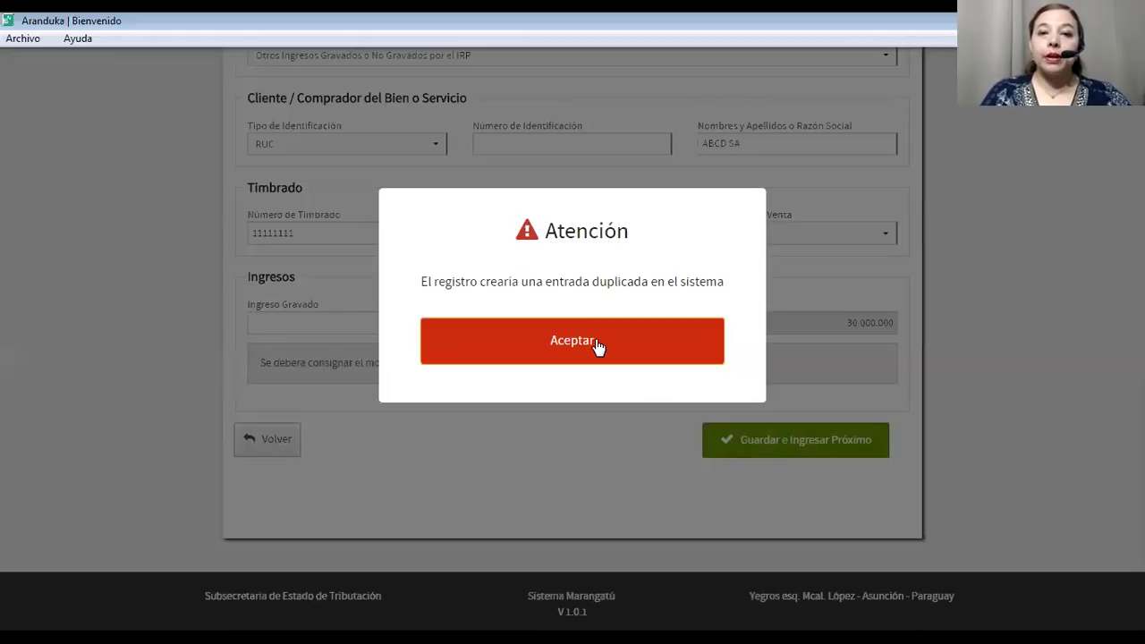
pyautogui.click(572, 341)
pyautogui.scroll(3, 596, 345)
pyautogui.scroll(-2, 596, 345)
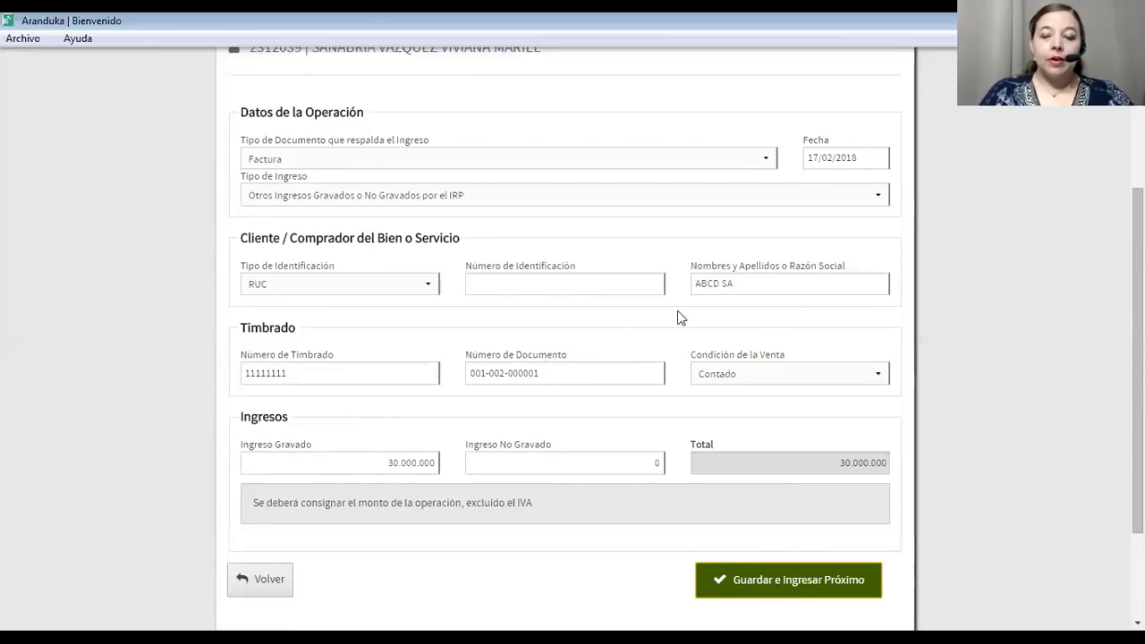
pyautogui.moveTo(721, 284); pyautogui.dragTo(669, 287)
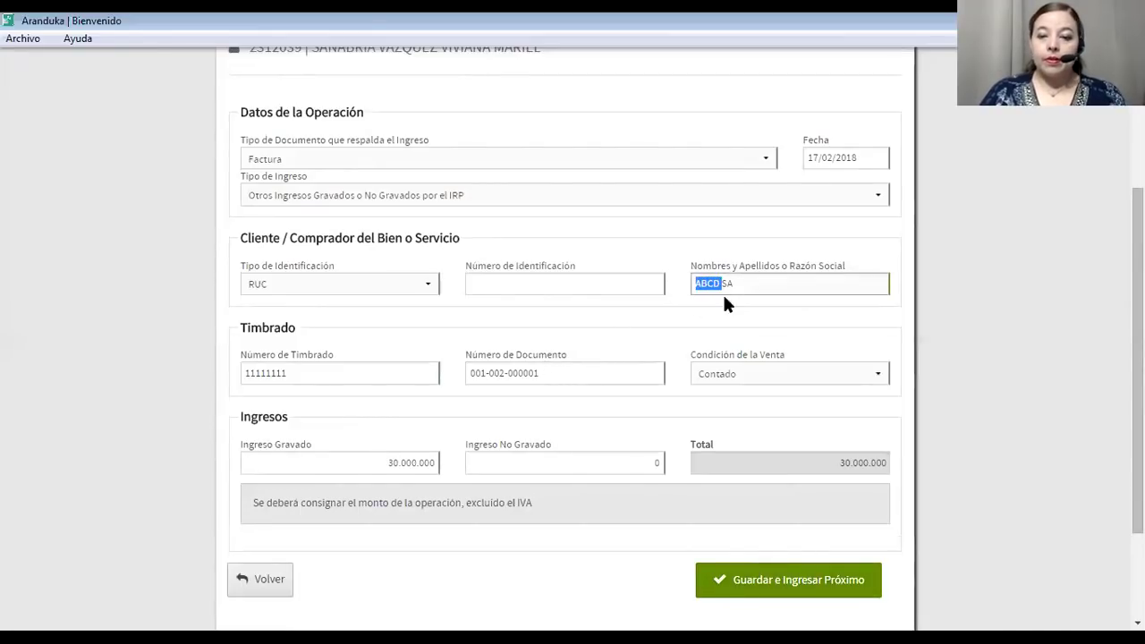
# Switch the sale condition to Crédito, save again, and dismiss the existing-invoice warning.
pyautogui.click(738, 379)
pyautogui.click(721, 407)
pyautogui.click(743, 579)
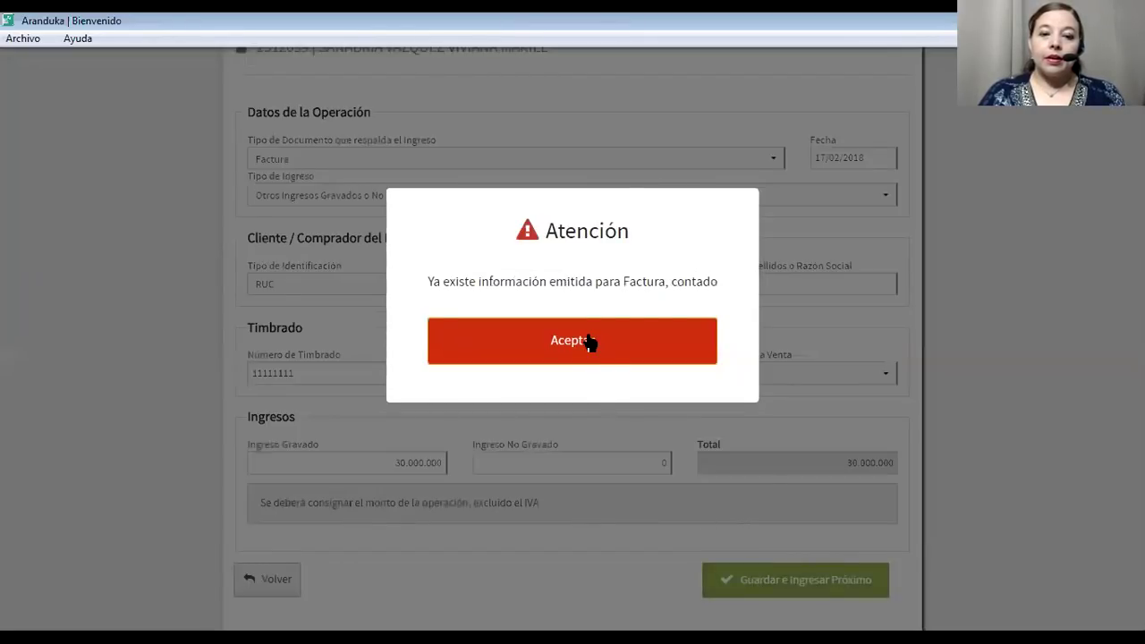
pyautogui.click(591, 342)
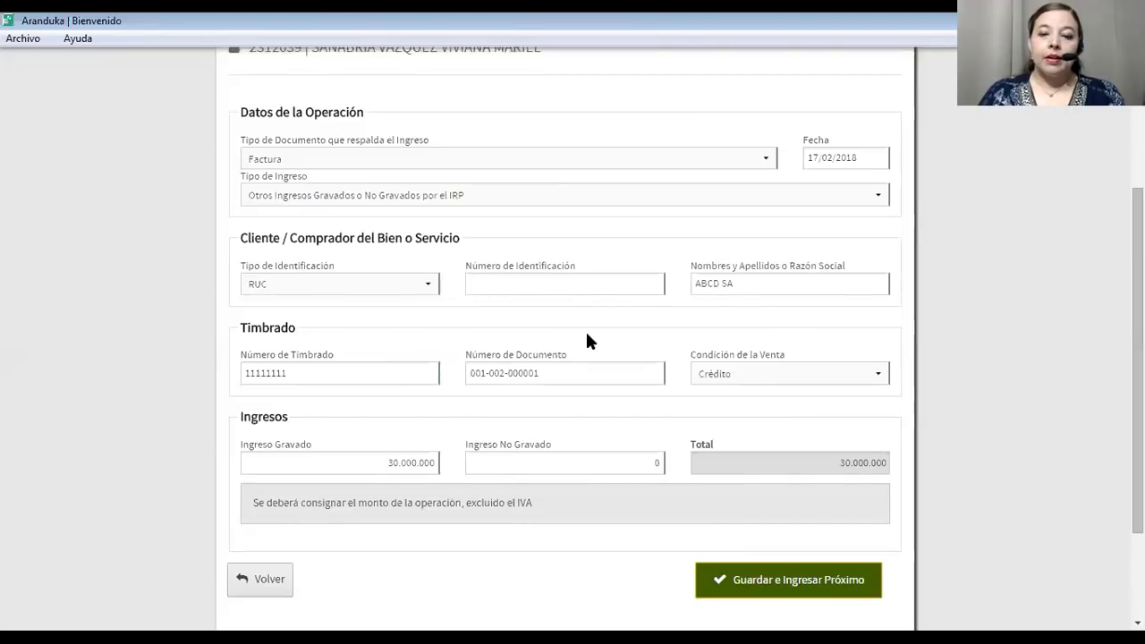
pyautogui.click(567, 379)
pyautogui.press('BackSpace')
pyautogui.write('2')
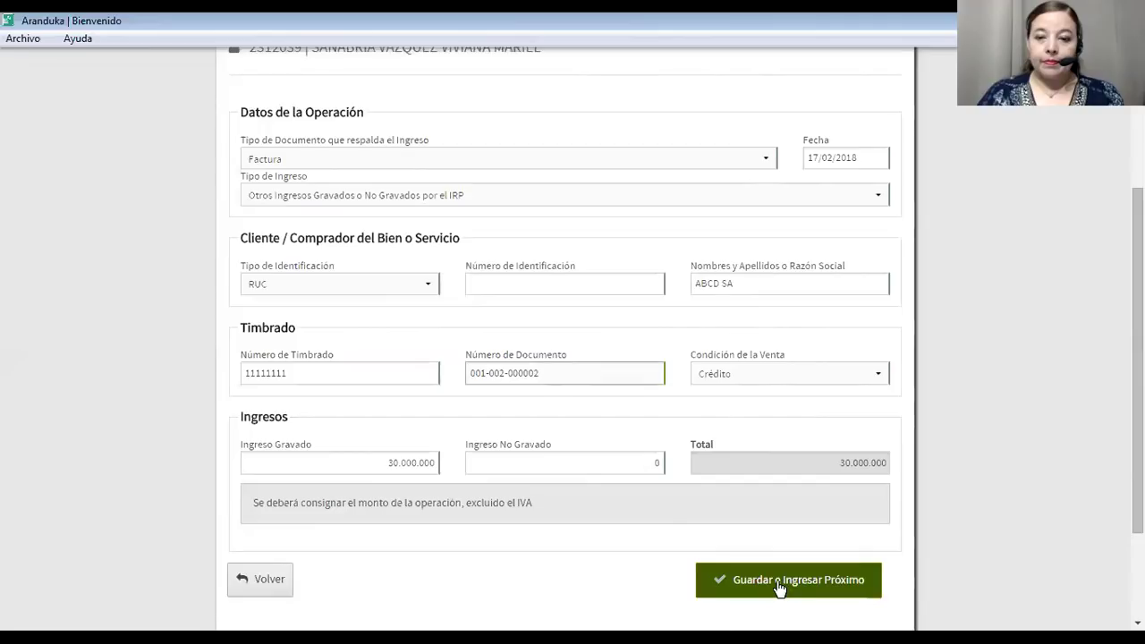
pyautogui.click(729, 580)
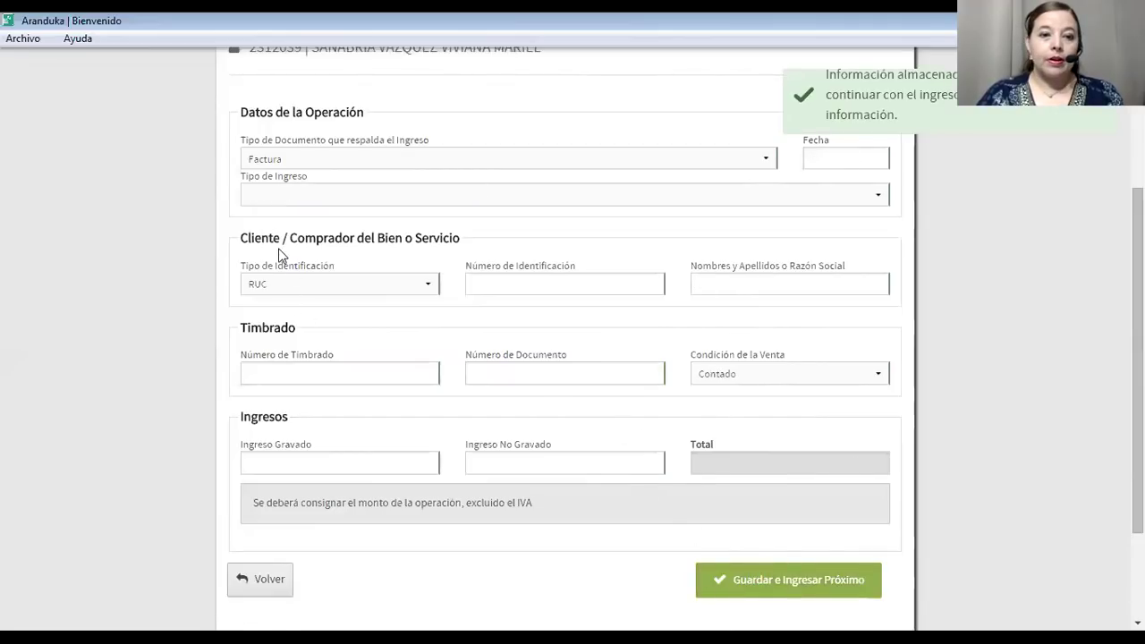
pyautogui.scroll(-3, 339, 299)
pyautogui.scroll(3, 340, 300)
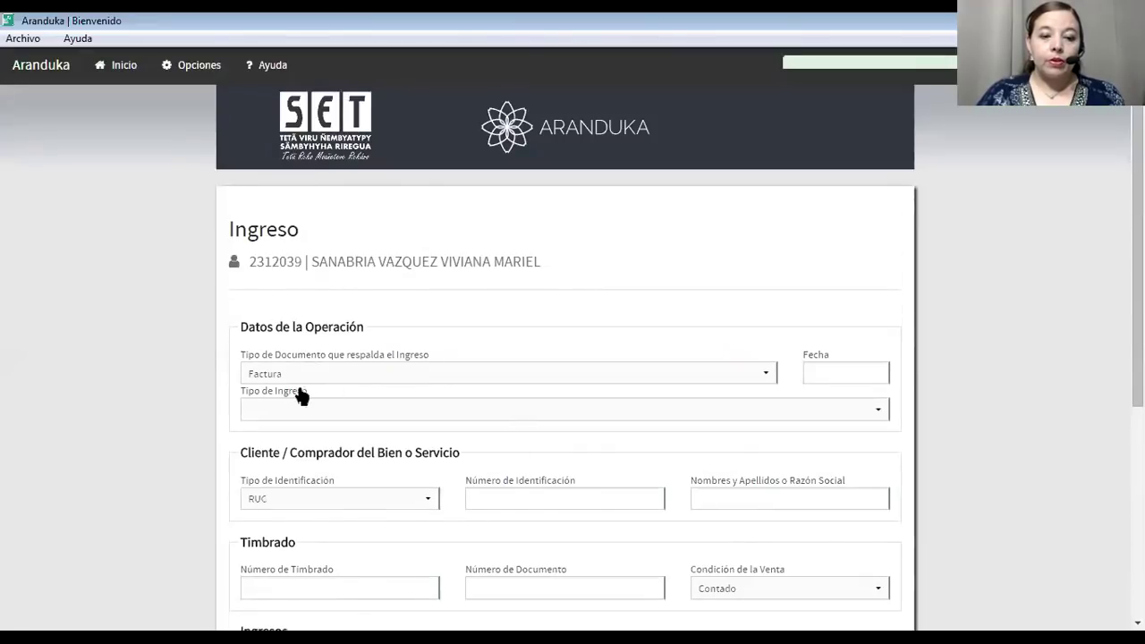
pyautogui.scroll(-4, 296, 403)
pyautogui.click(263, 528)
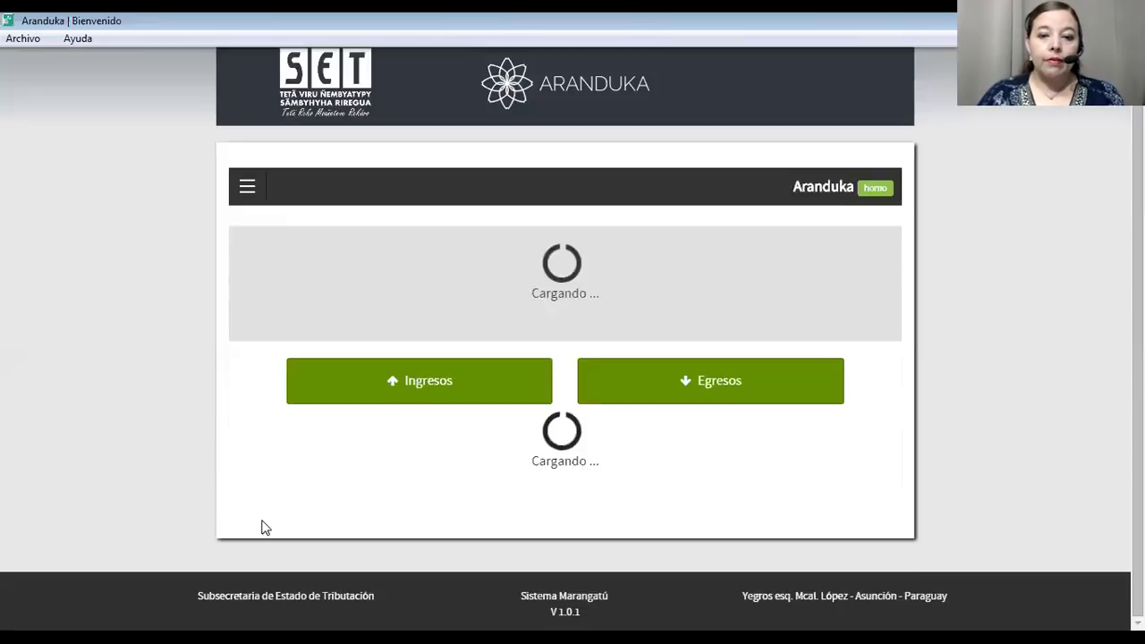
pyautogui.scroll(-5, 460, 439)
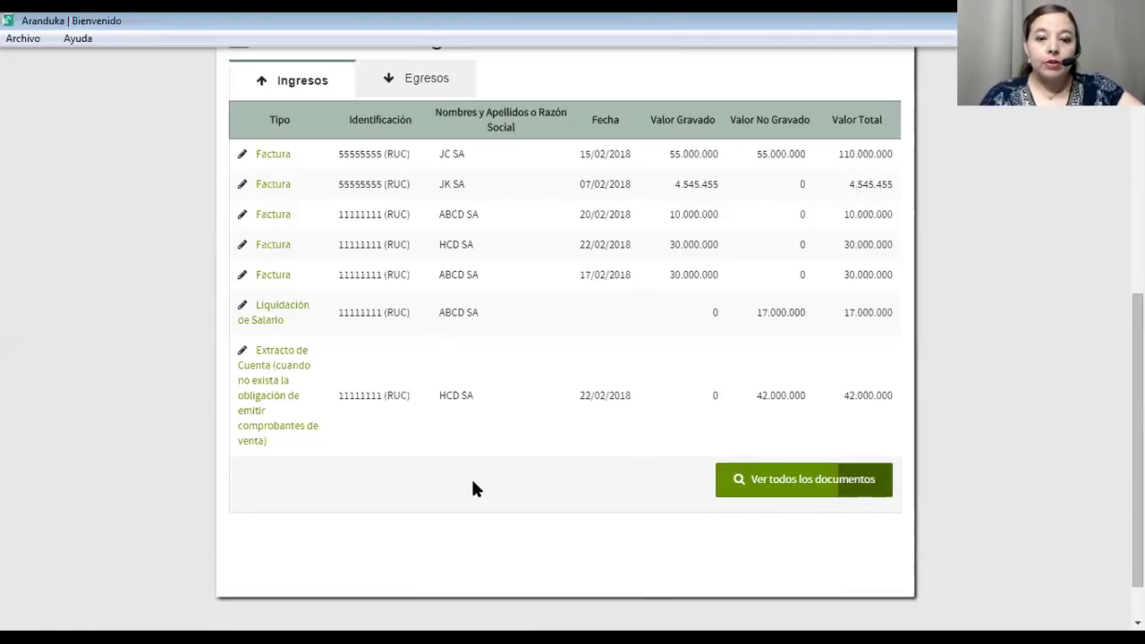
pyautogui.scroll(5, 921, 238)
# Start a new income entry dated 01/01/2018.
pyautogui.click(355, 462)
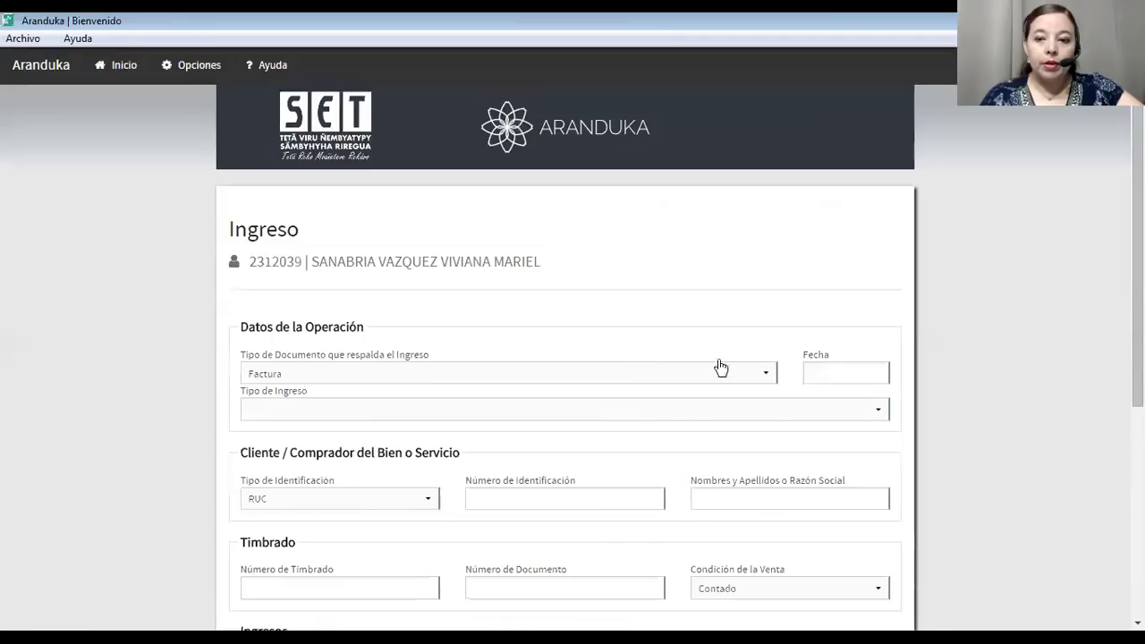
pyautogui.click(815, 369)
pyautogui.click(892, 460)
pyautogui.click(872, 379)
pyautogui.click(864, 399)
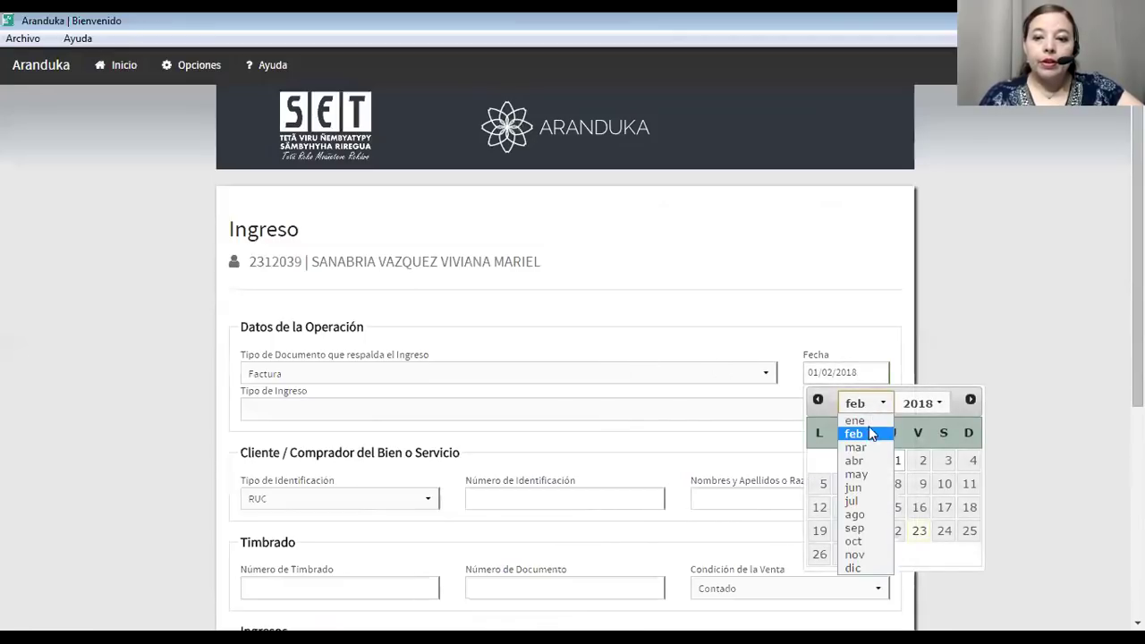
pyautogui.click(855, 416)
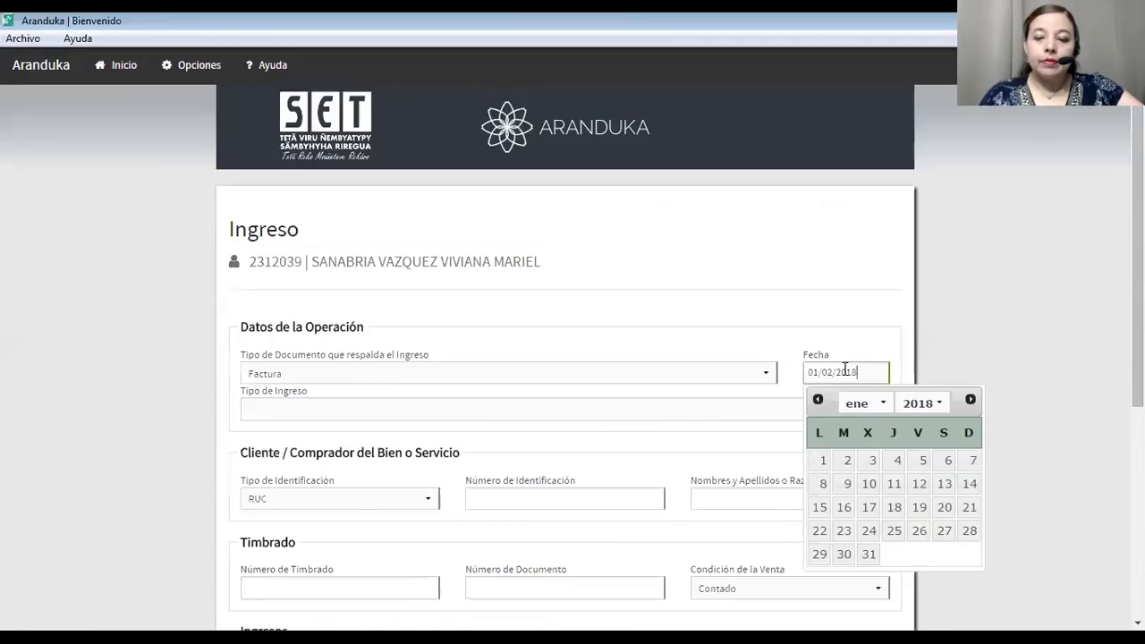
pyautogui.click(824, 460)
# Set the type to Honorarios Profesionales and pick the client by their RUC.
pyautogui.click(544, 413)
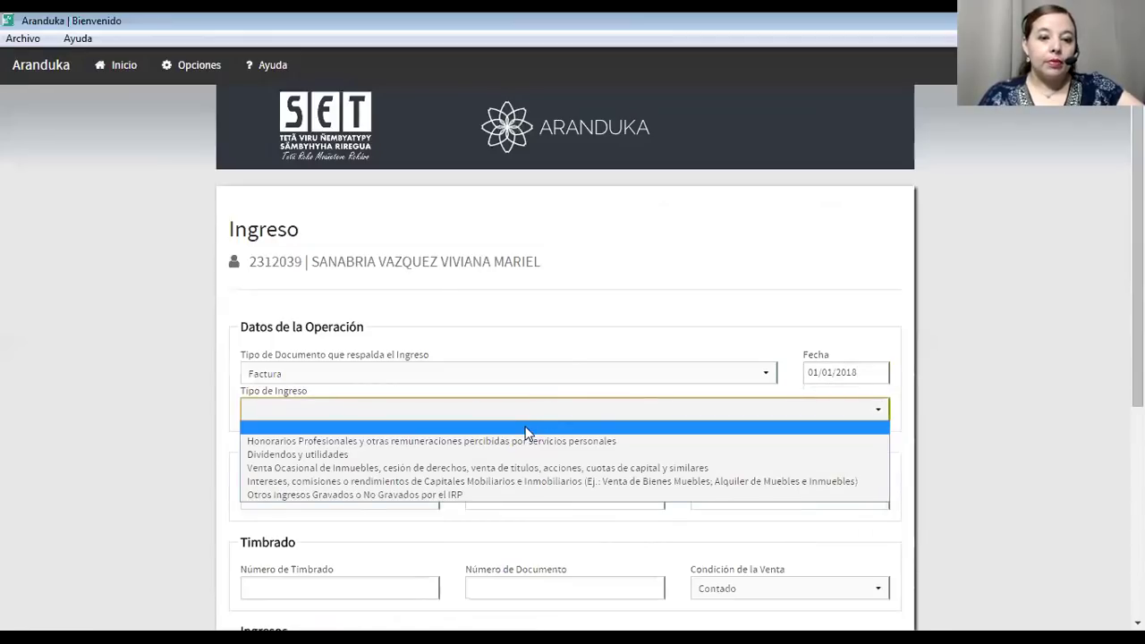
pyautogui.click(515, 442)
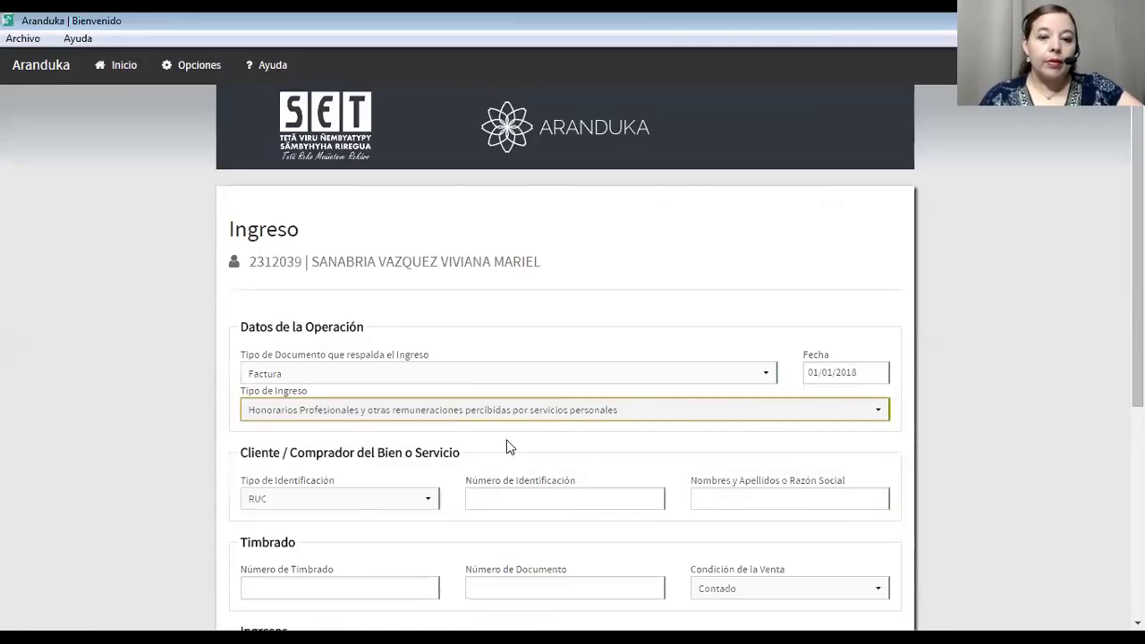
pyautogui.click(479, 501)
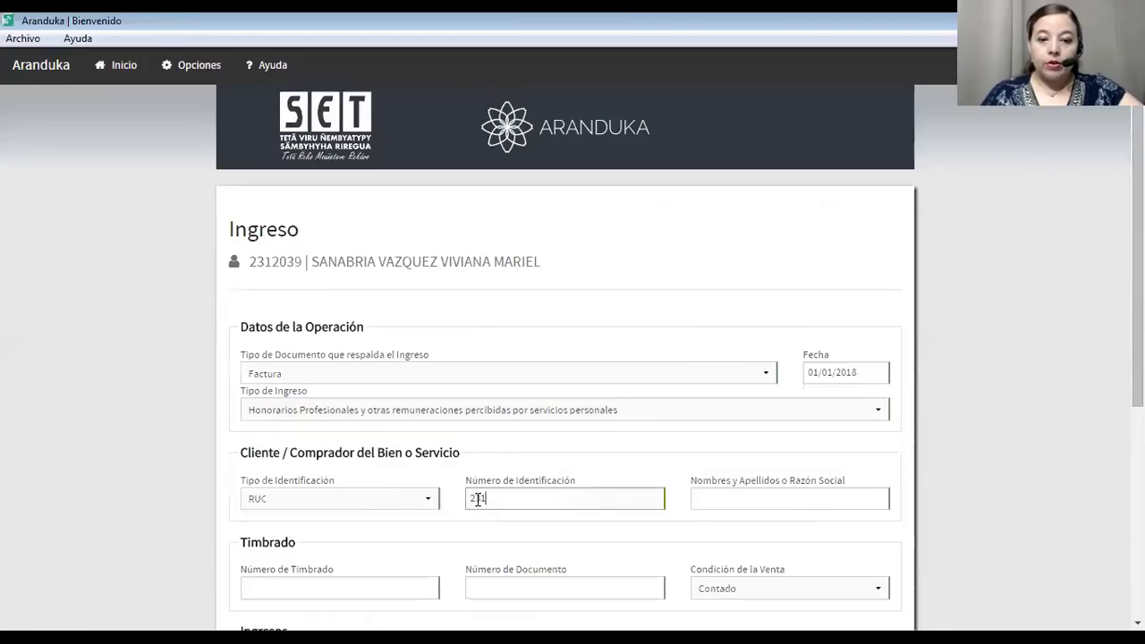
pyautogui.click(492, 528)
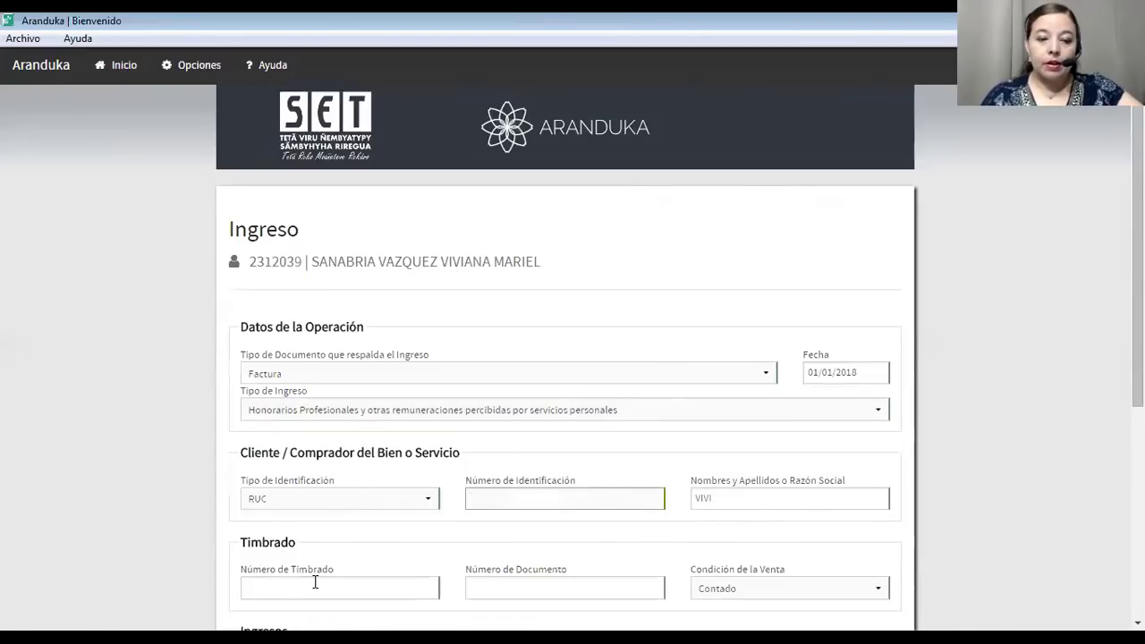
pyautogui.scroll(-2, 309, 559)
# Enter timbrado 11111111, document number 55555555, and set the sale to Crédito.
pyautogui.click(287, 445)
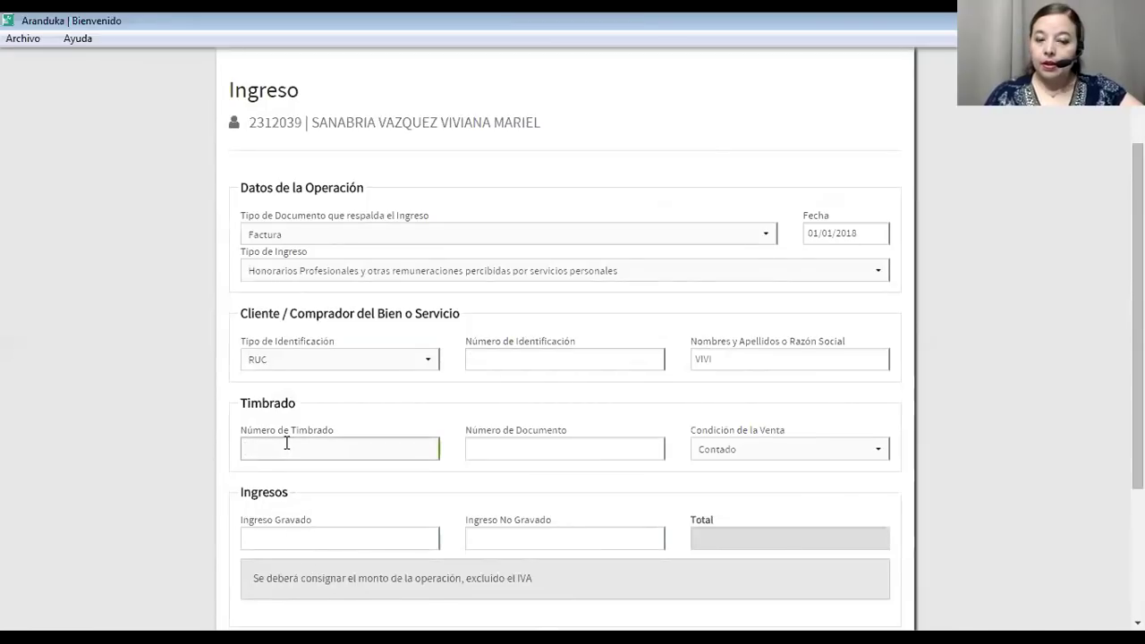
pyautogui.write('11111111')
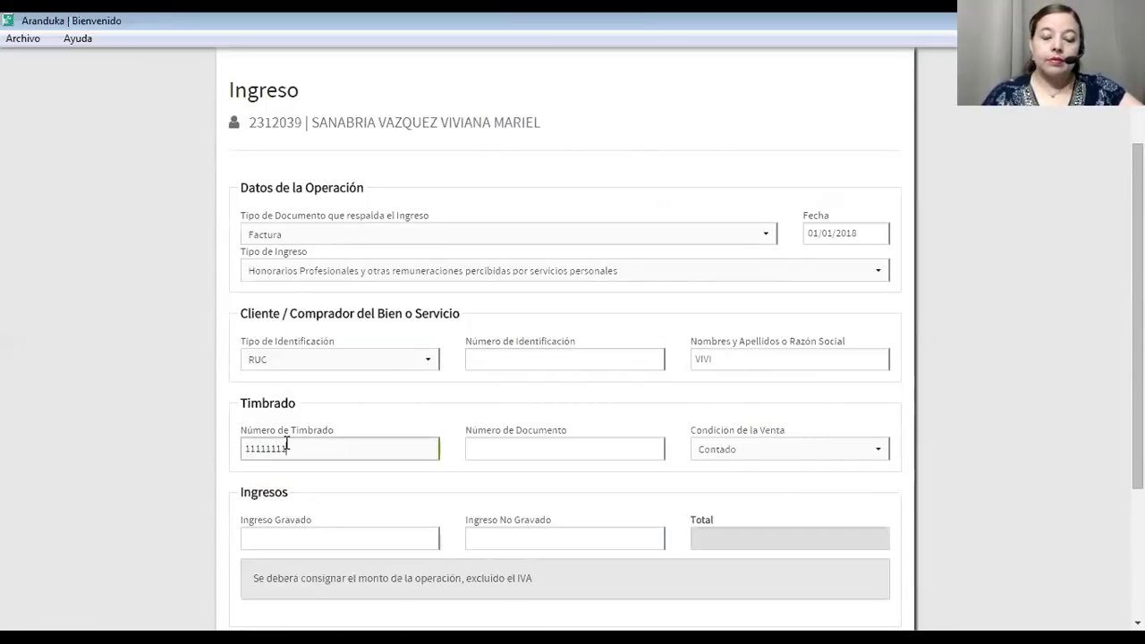
pyautogui.click(489, 444)
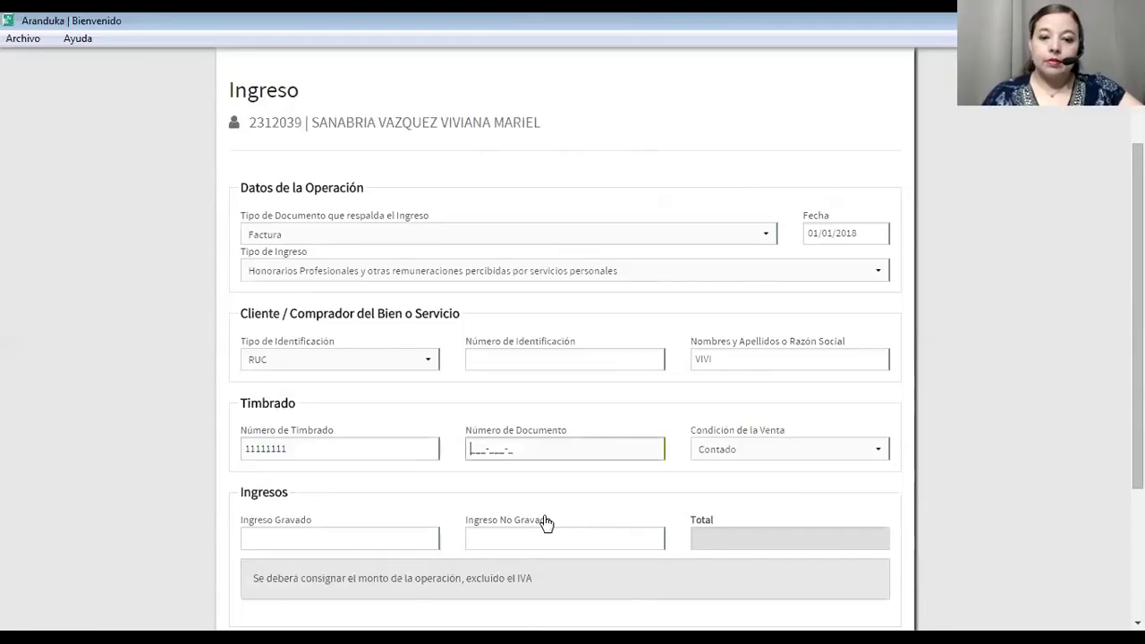
pyautogui.write('55555555')
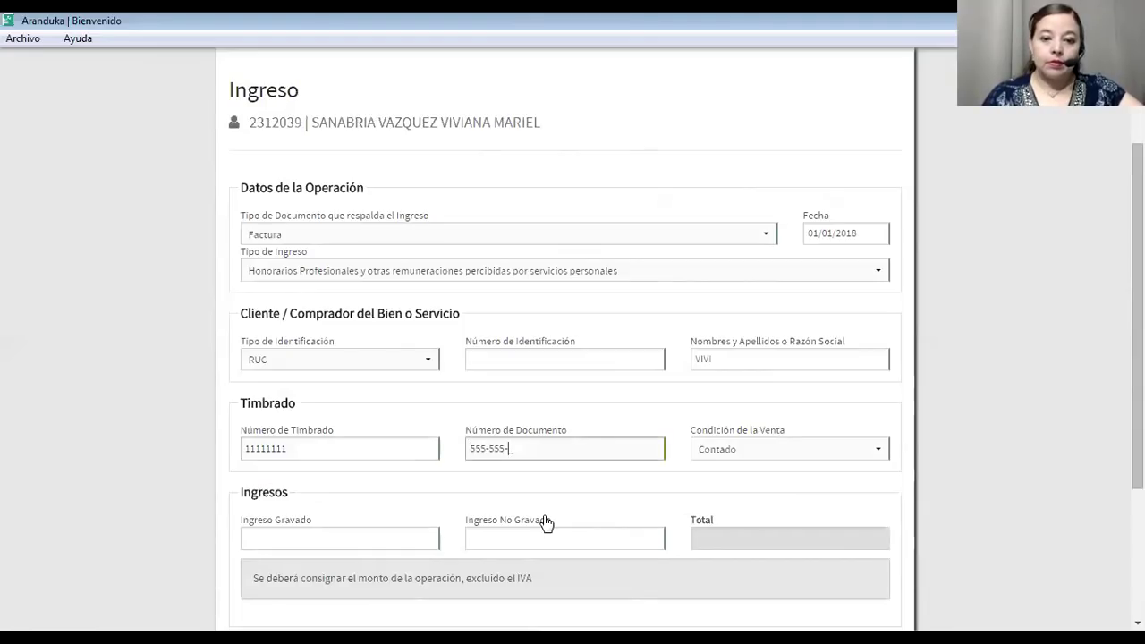
pyautogui.click(746, 446)
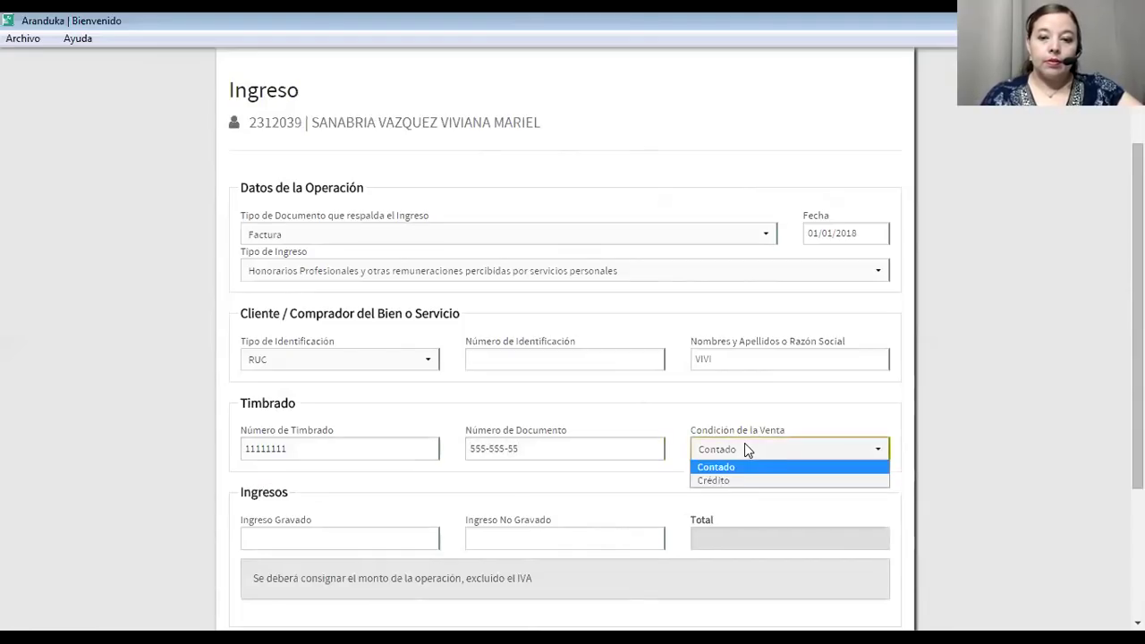
pyautogui.click(730, 483)
# Enter 500.000 taxed income, leave untaxed at 0, and check the 500.000 total.
pyautogui.click(330, 537)
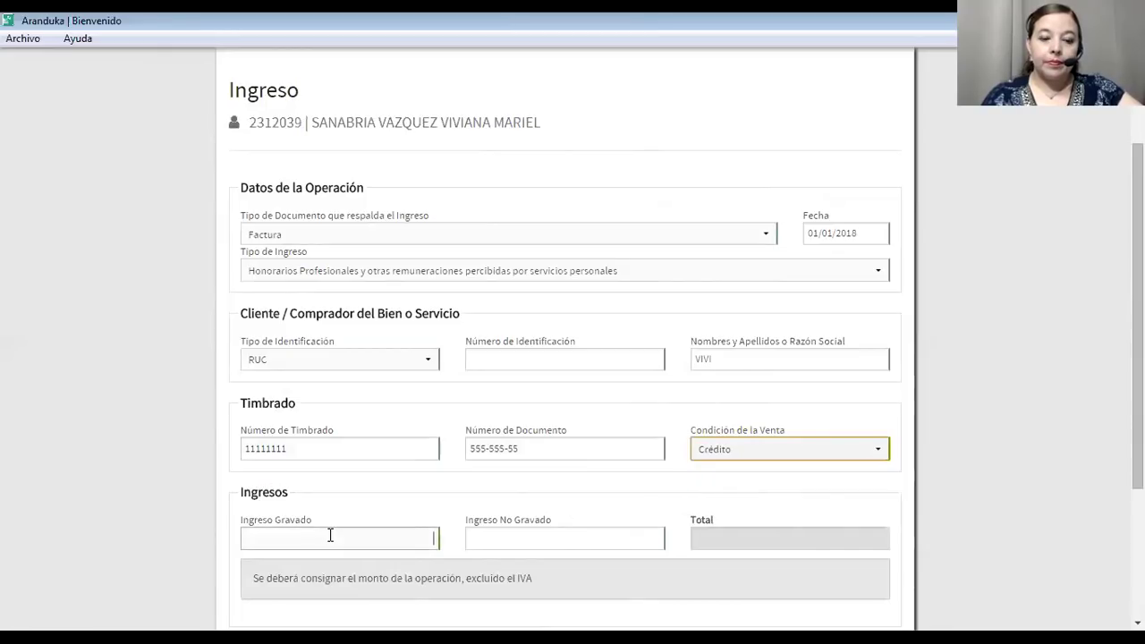
pyautogui.write('5')
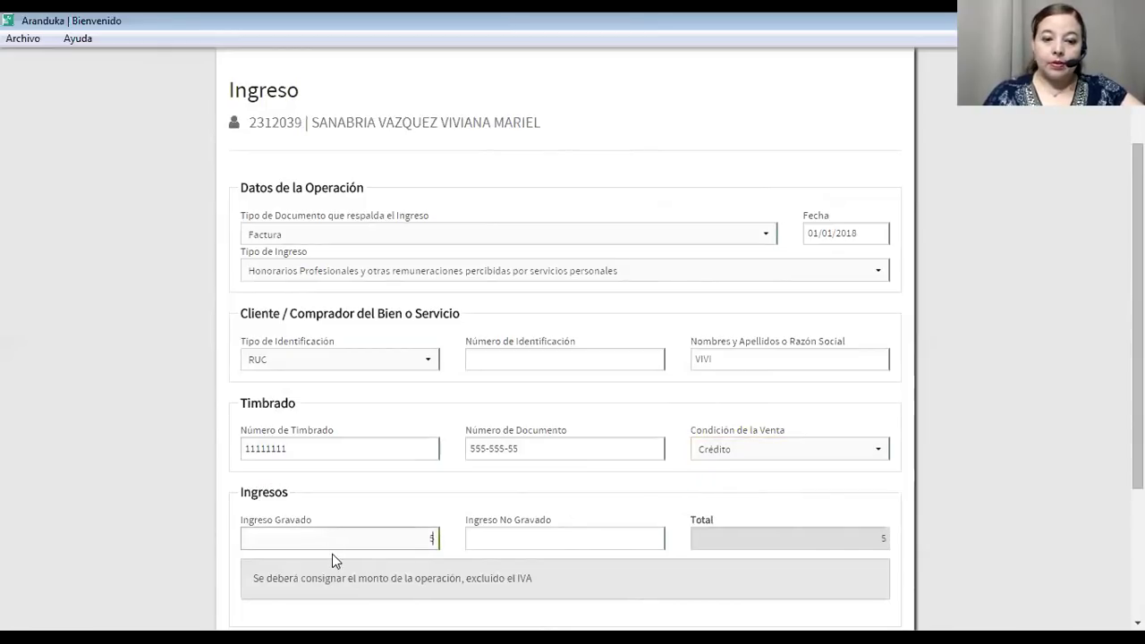
pyautogui.write('00.000')
pyautogui.click(494, 542)
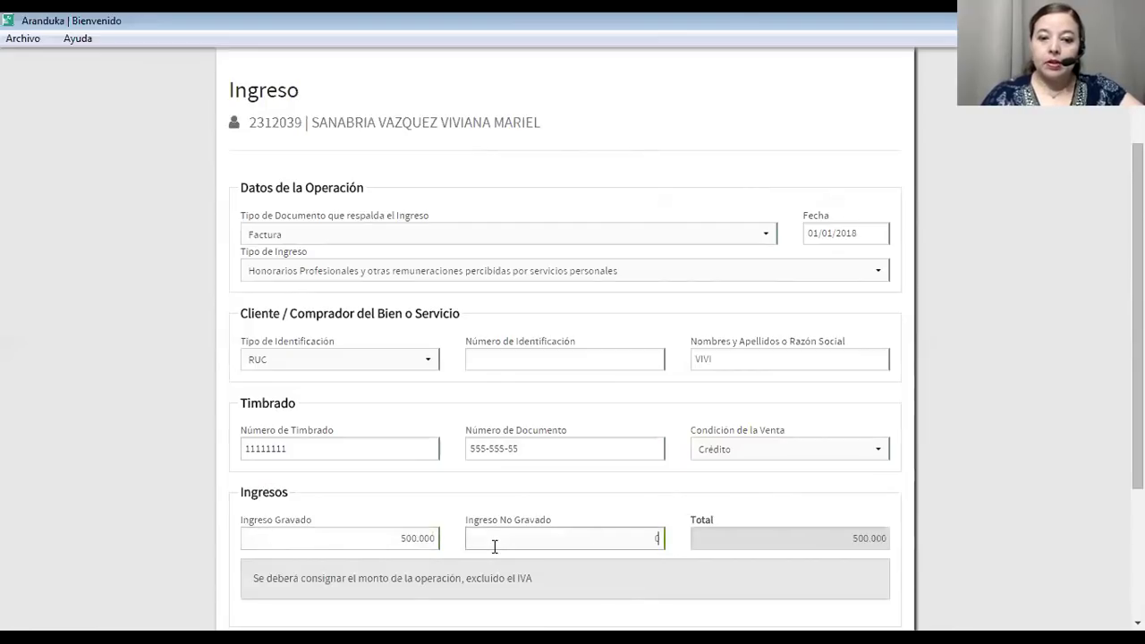
pyautogui.click(746, 544)
pyautogui.scroll(-3, 667, 537)
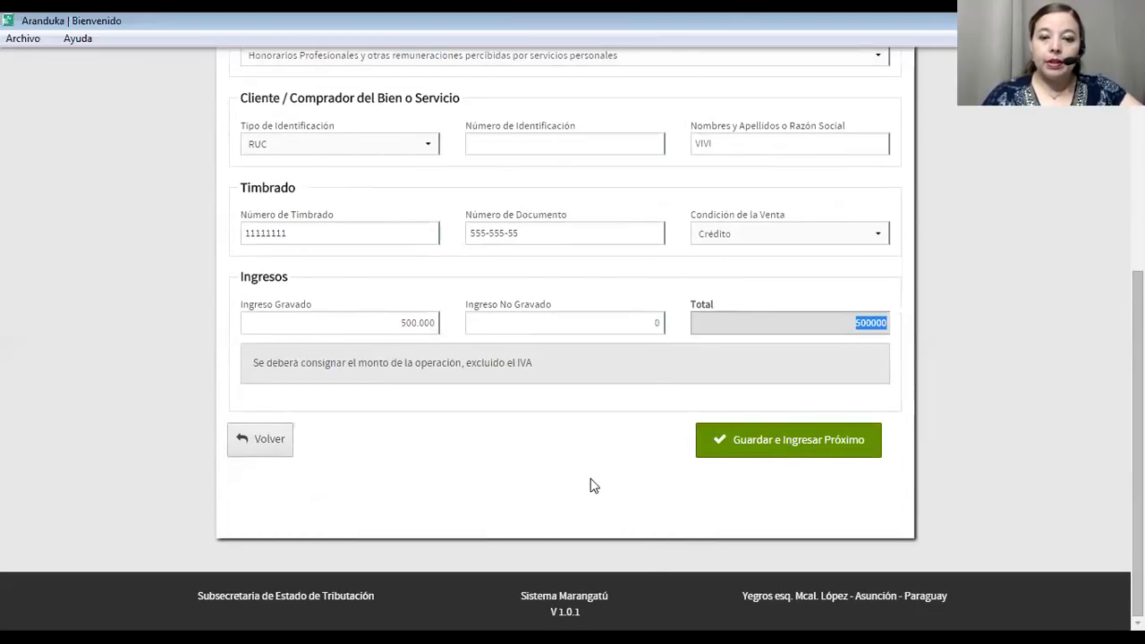
pyautogui.scroll(3, 686, 417)
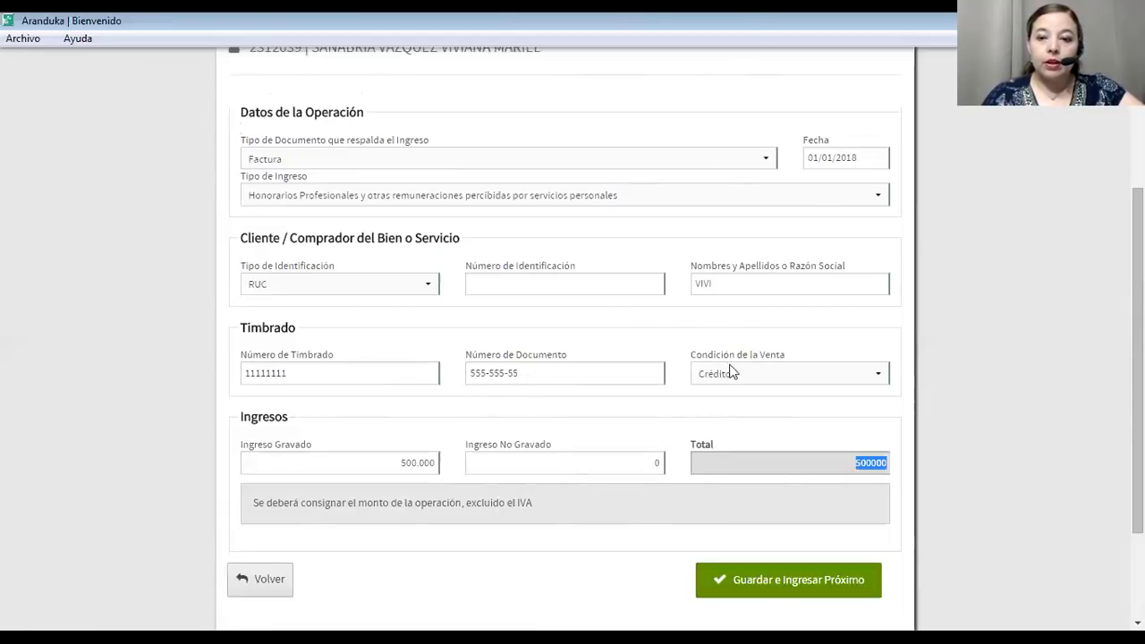
# Save the first invoice and start the next dated 01/02/2018 as Honorarios Profesionales.
pyautogui.click(788, 580)
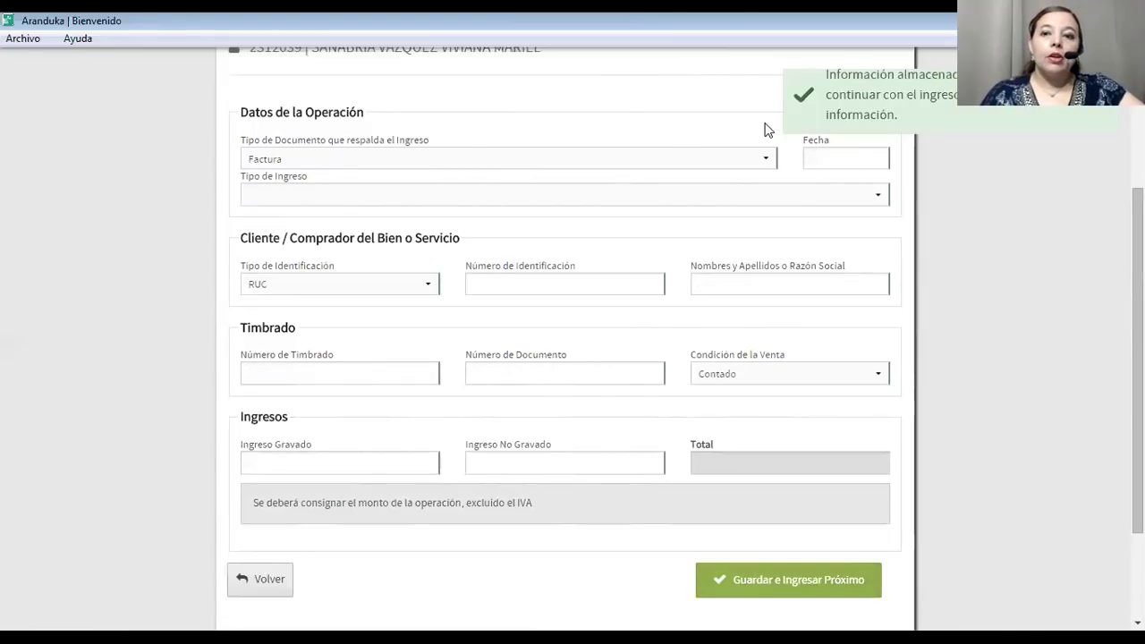
pyautogui.click(814, 158)
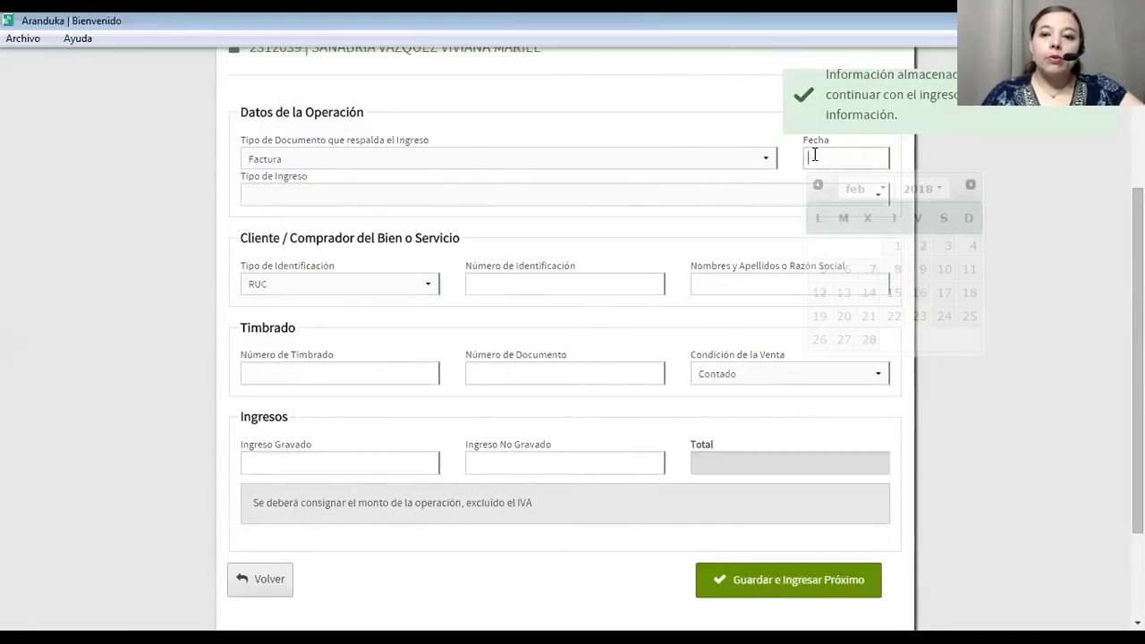
pyautogui.click(897, 246)
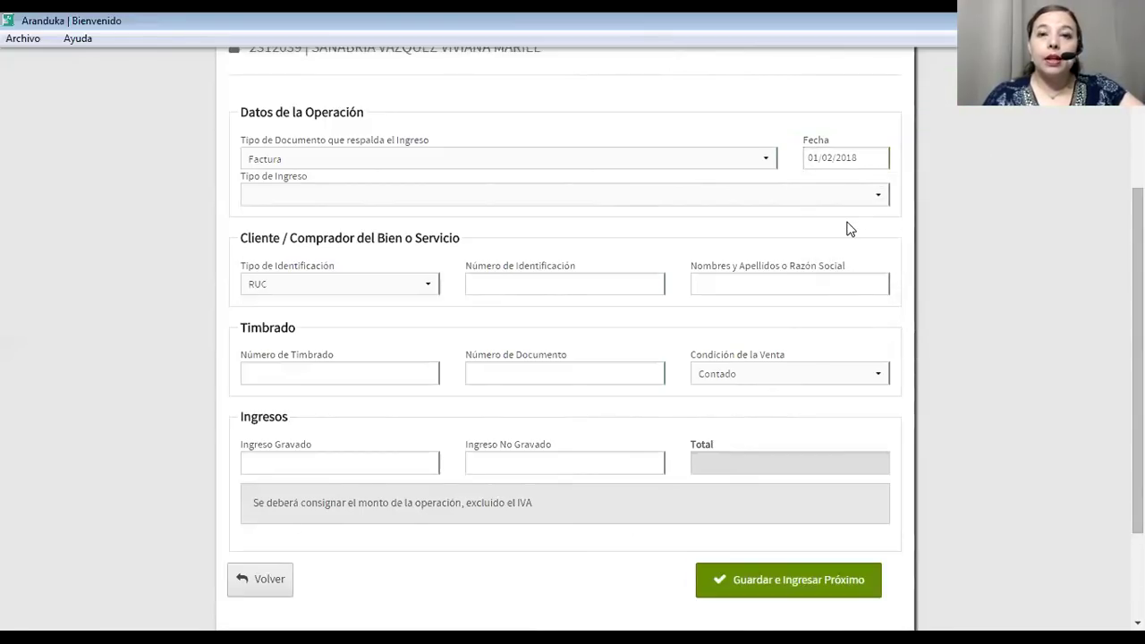
pyautogui.click(573, 197)
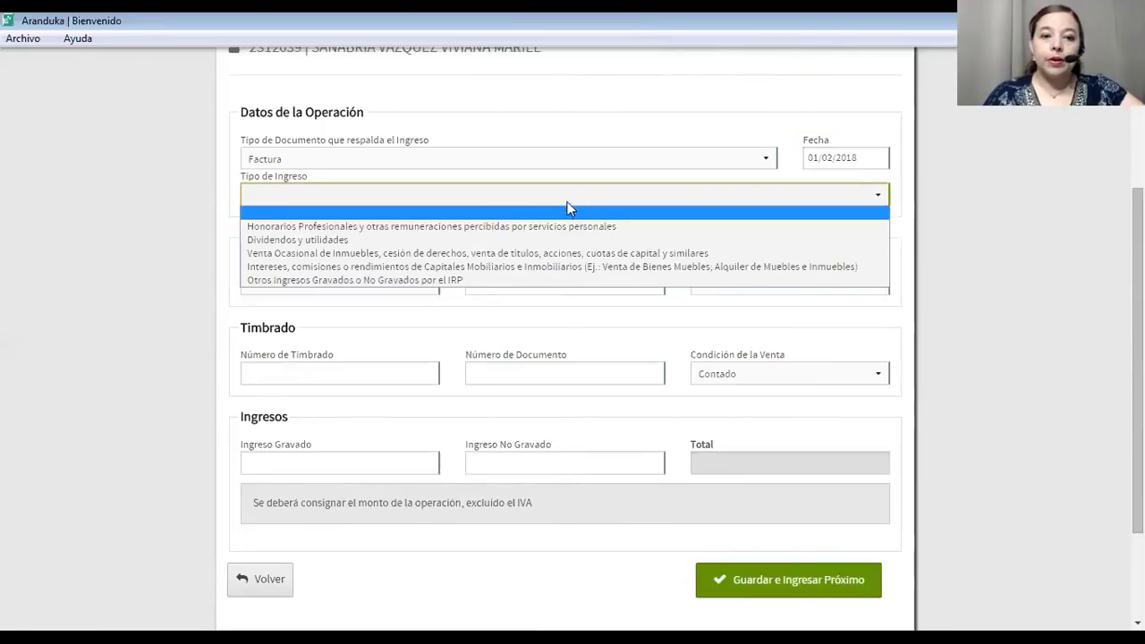
pyautogui.click(543, 226)
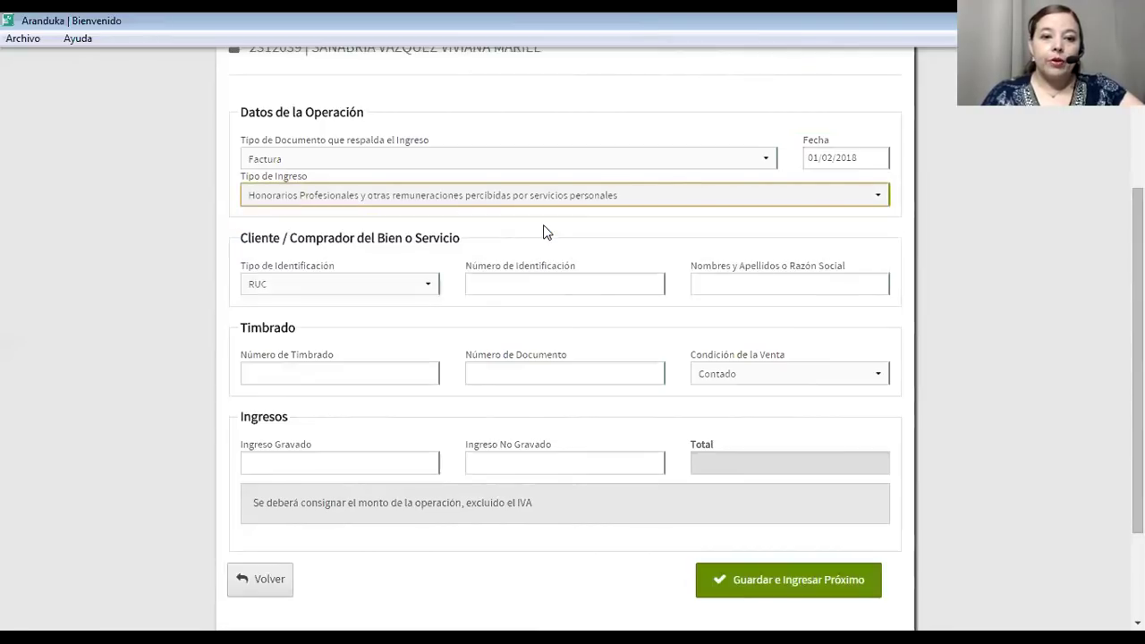
# Pick the client by RUC, with timbrado 11111111 and document 555-555-55.
pyautogui.click(484, 289)
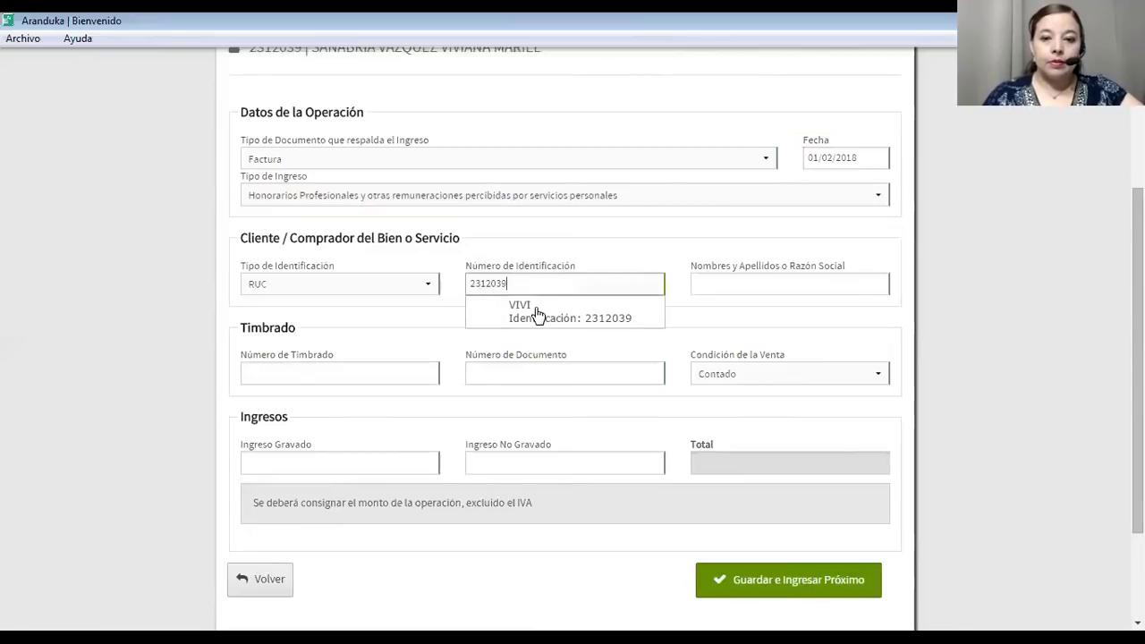
pyautogui.click(337, 372)
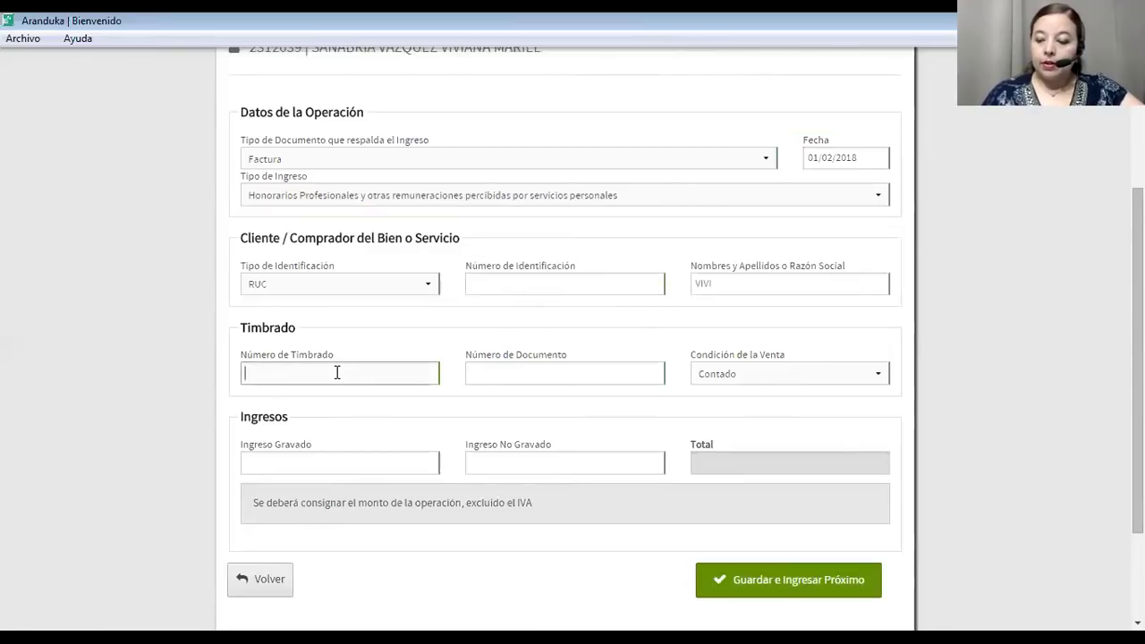
pyautogui.write('11111111')
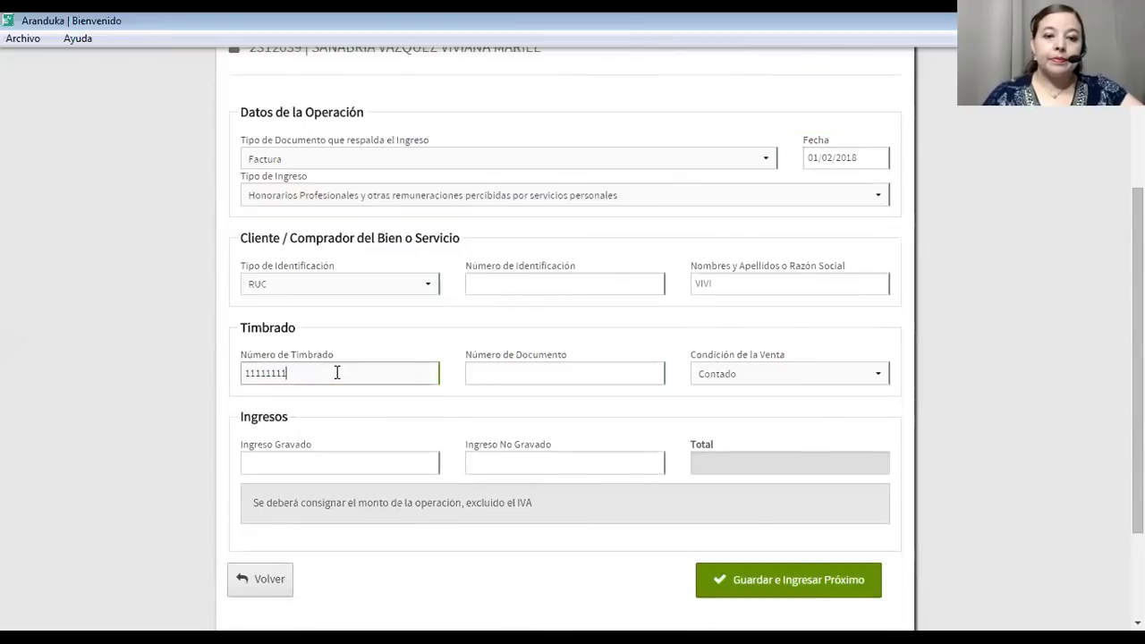
pyautogui.click(470, 374)
pyautogui.write('555-')
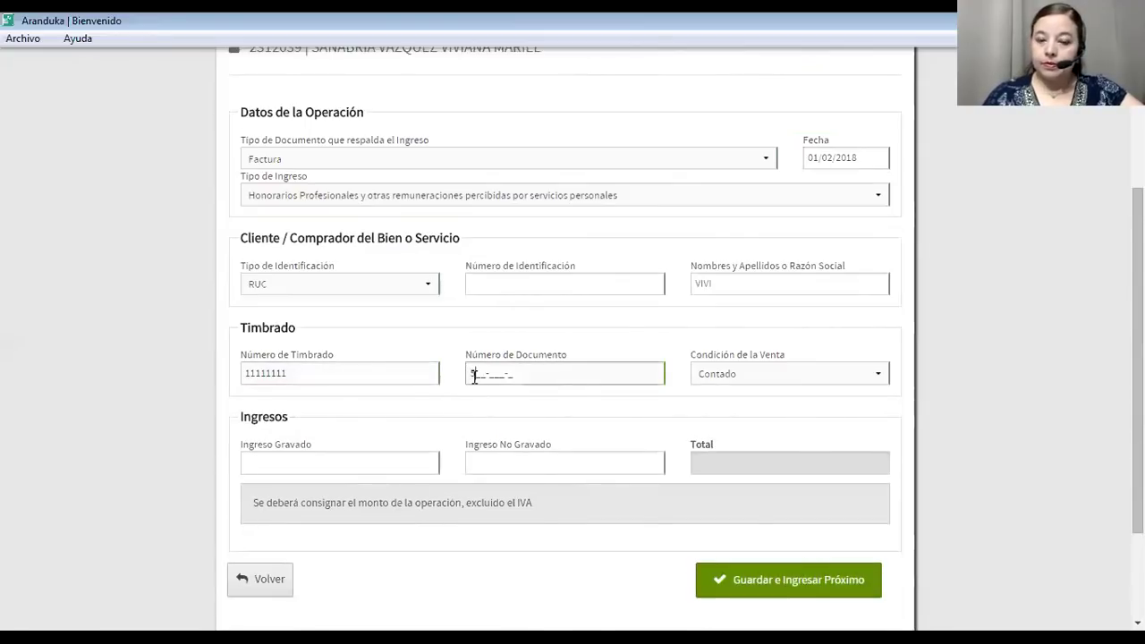
pyautogui.write('555-56')
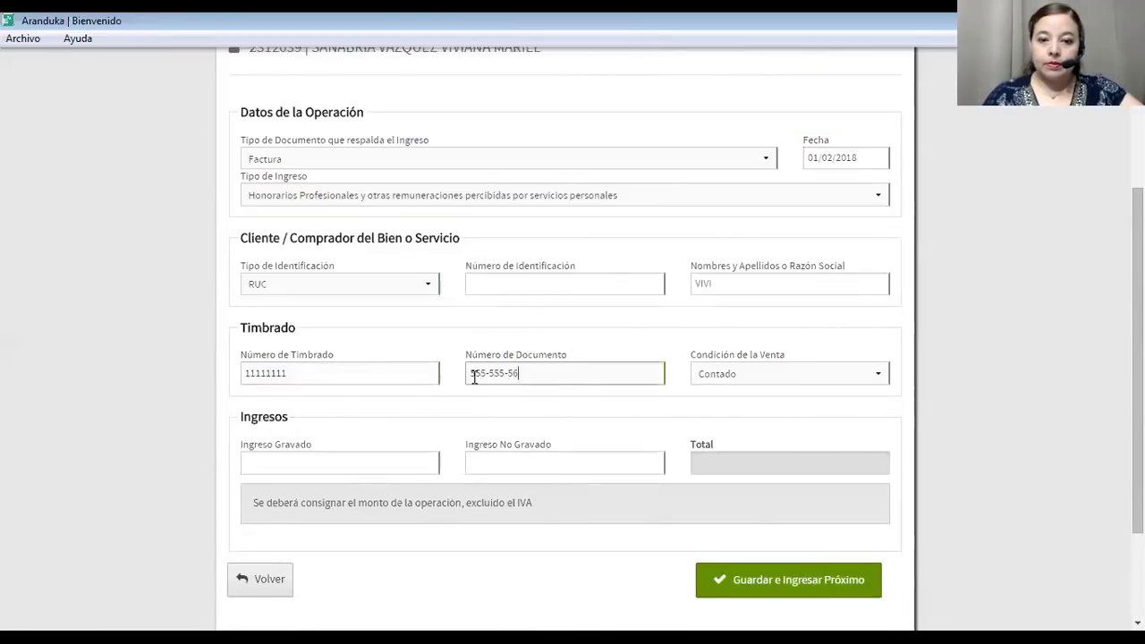
pyautogui.press('BackSpace')
pyautogui.write('5')
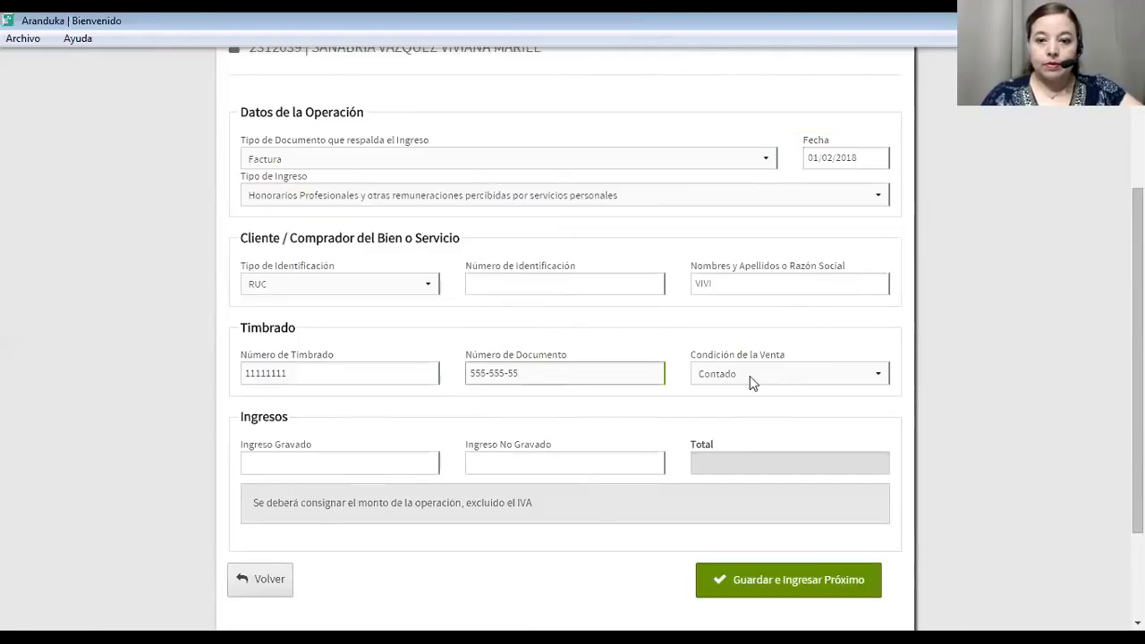
# Set the sale to Crédito, enter 500.000 taxed and zero untaxed income, and save.
pyautogui.click(780, 380)
pyautogui.press('Escape')
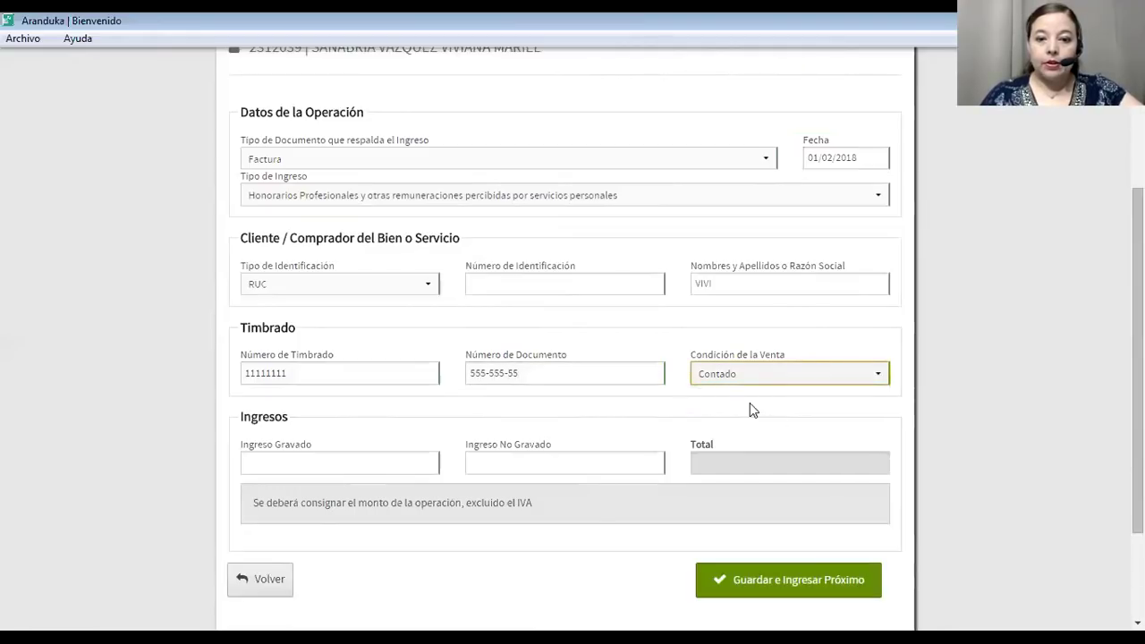
pyautogui.press('Down')
pyautogui.click(390, 469)
pyautogui.write('1')
pyautogui.write('00000')
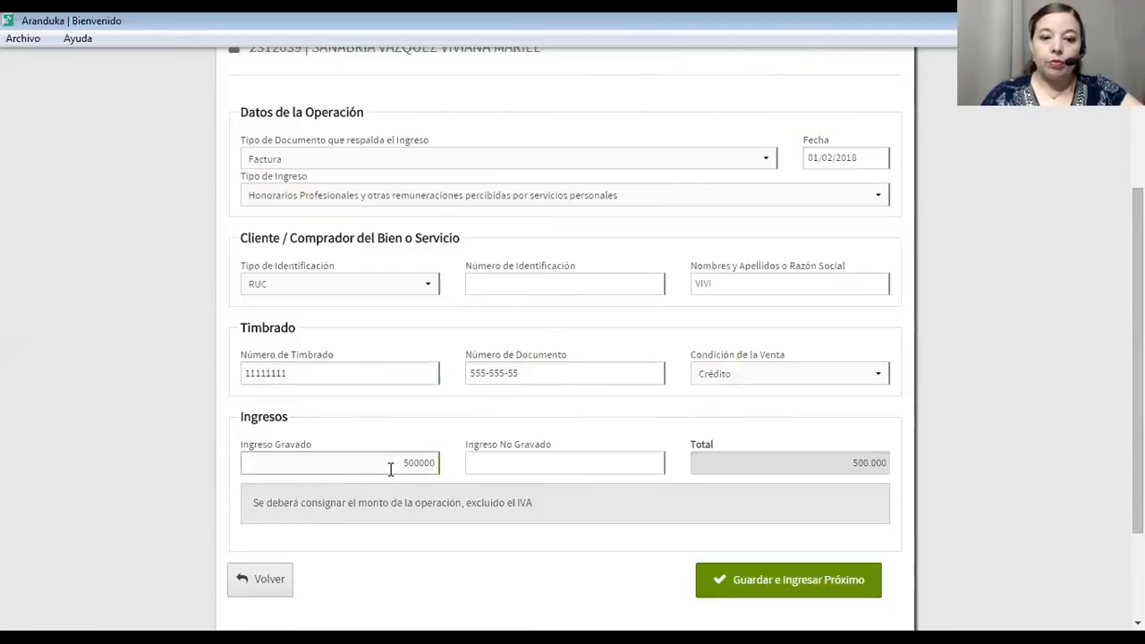
pyautogui.click(480, 455)
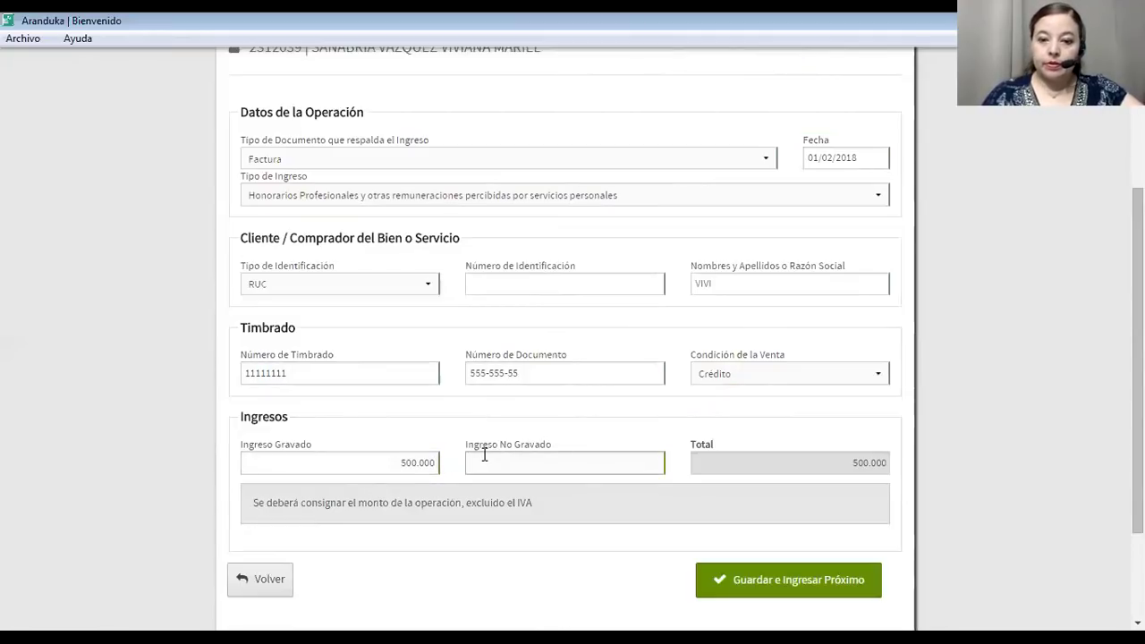
pyautogui.click(742, 480)
pyautogui.scroll(-3, 747, 495)
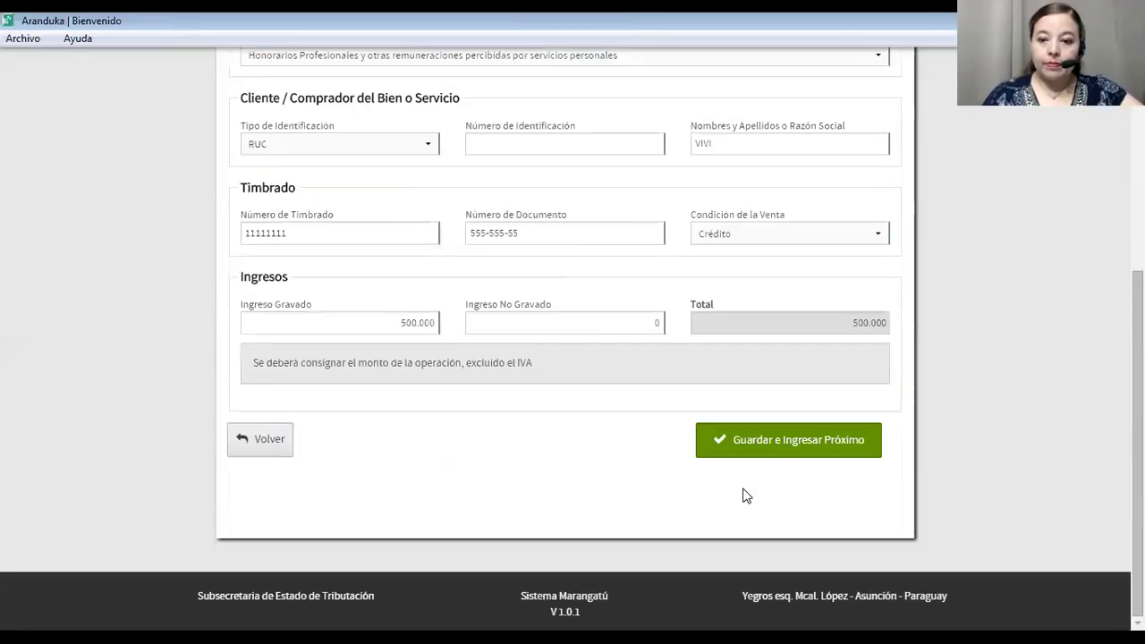
pyautogui.click(753, 439)
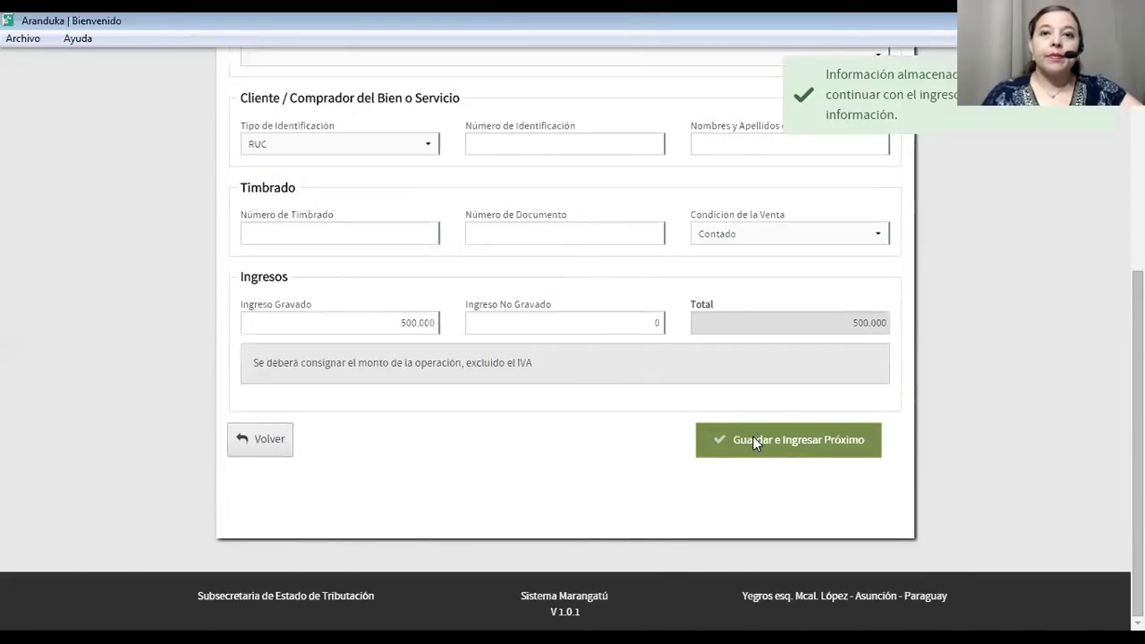
pyautogui.scroll(3, 753, 438)
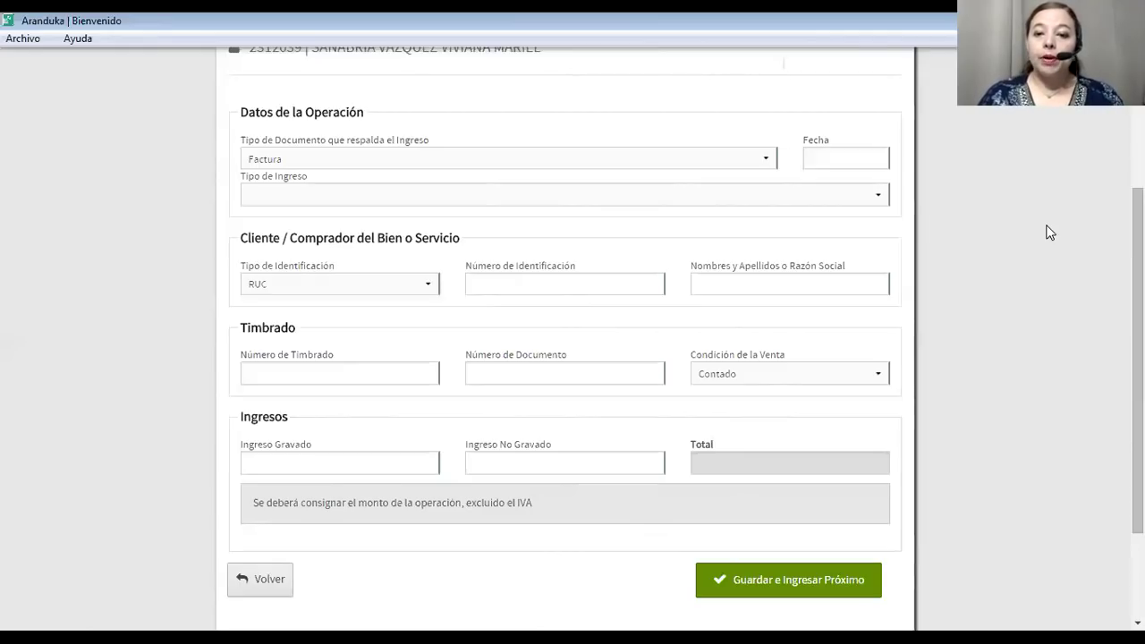
pyautogui.click(819, 596)
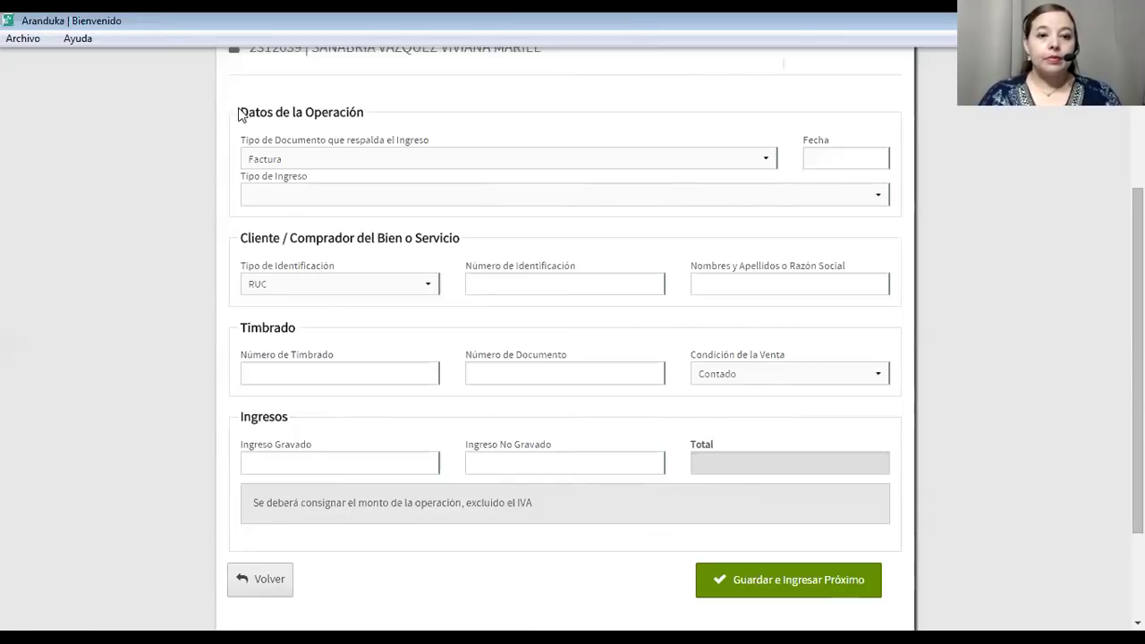
pyautogui.scroll(3, 237, 104)
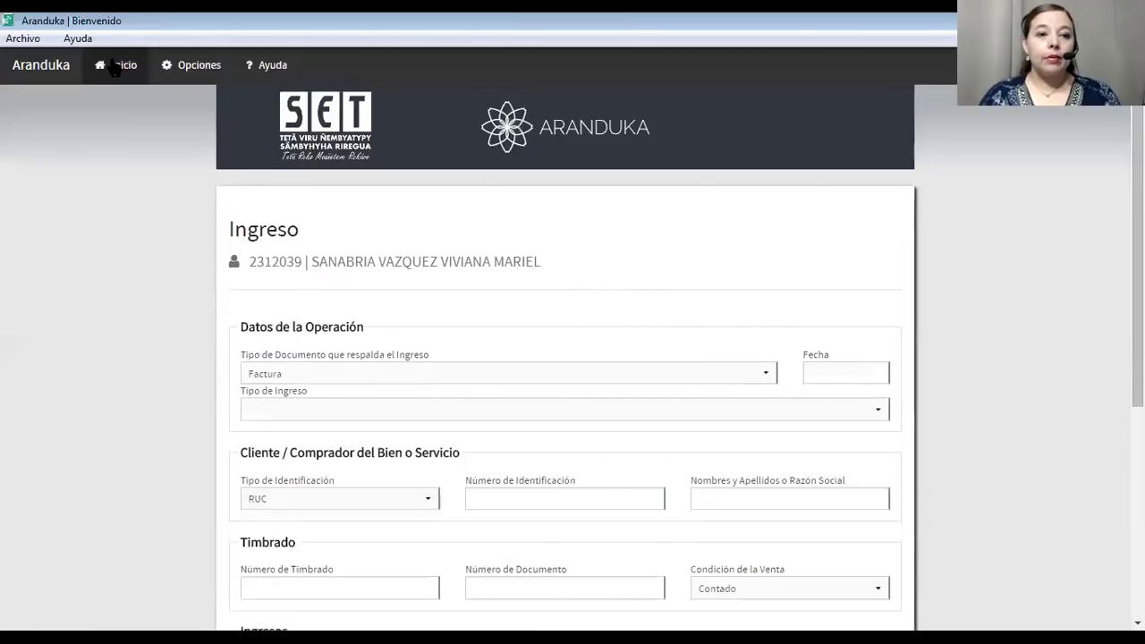
# Return home and find the 500.000 invoices of 01/01/2018 and 01/02/2018 in Últimos Datos Cargados.
pyautogui.click(119, 64)
pyautogui.scroll(-6, 388, 439)
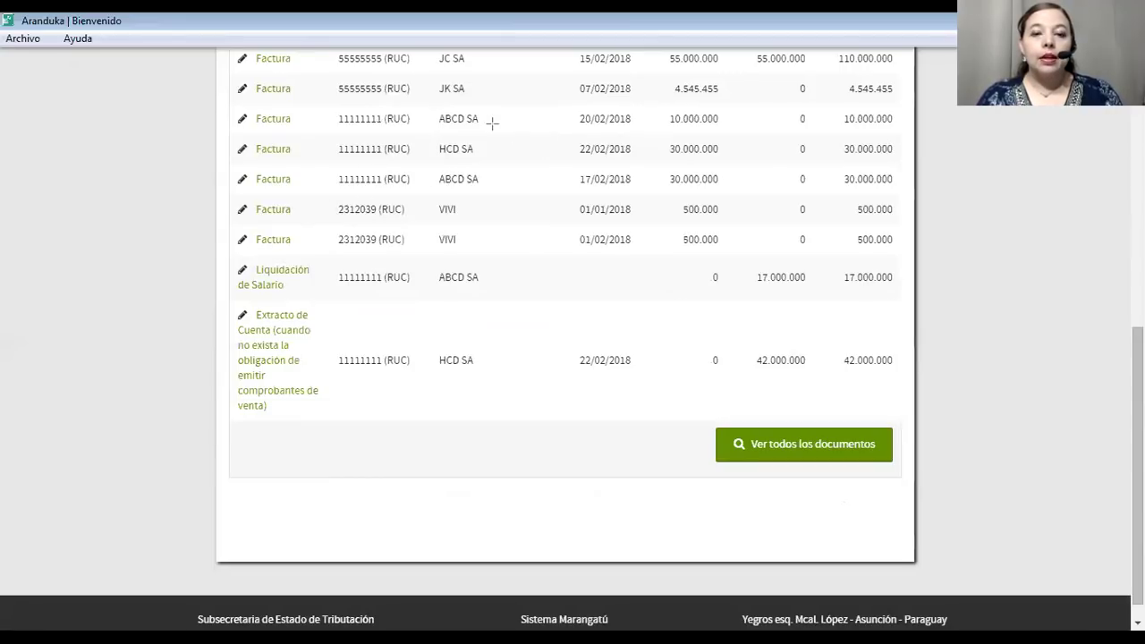
pyautogui.moveTo(229, 192)
pyautogui.mouseDown()
pyautogui.moveTo(240, 227)
pyautogui.moveTo(268, 249)
pyautogui.moveTo(327, 259)
pyautogui.moveTo(605, 258)
pyautogui.moveTo(828, 274)
pyautogui.moveTo(908, 262)
pyautogui.mouseUp()
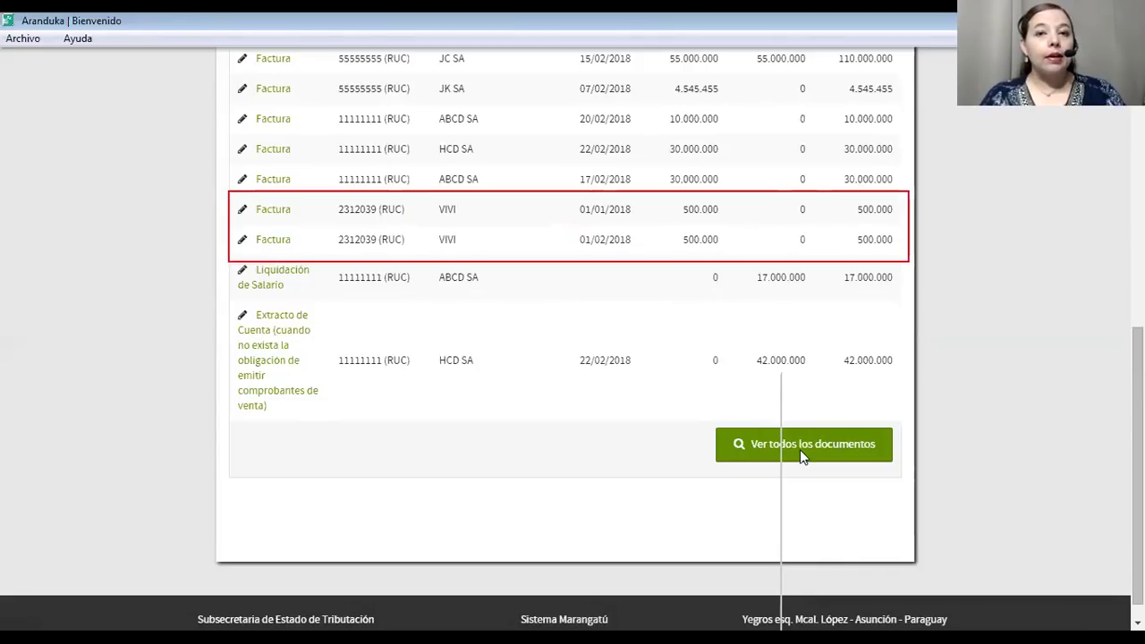
pyautogui.click(742, 445)
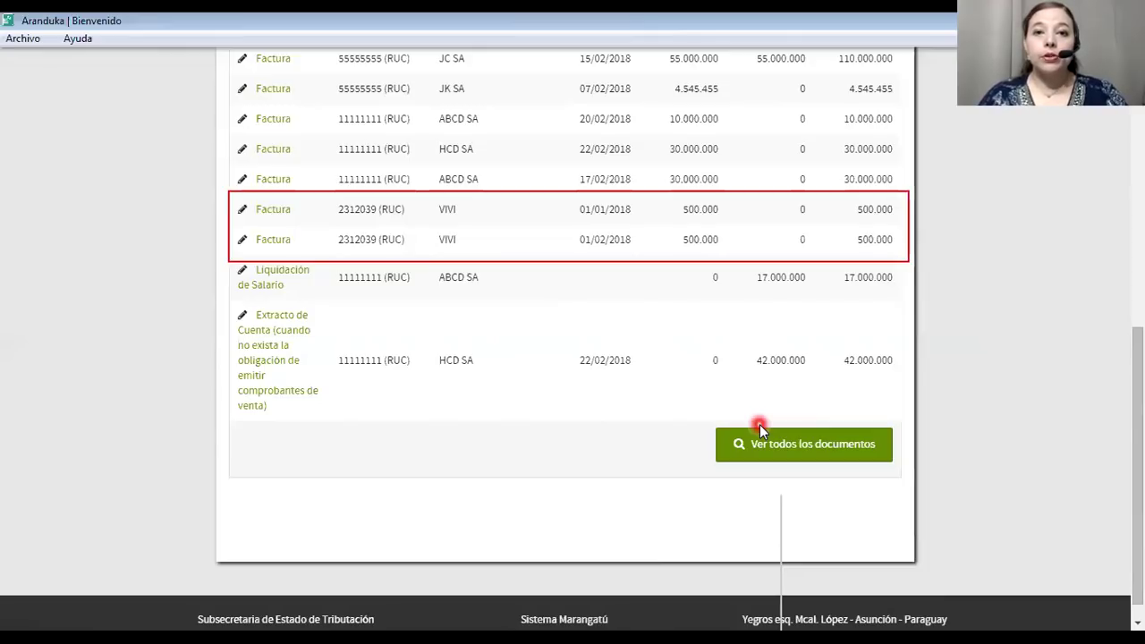
pyautogui.click(342, 266)
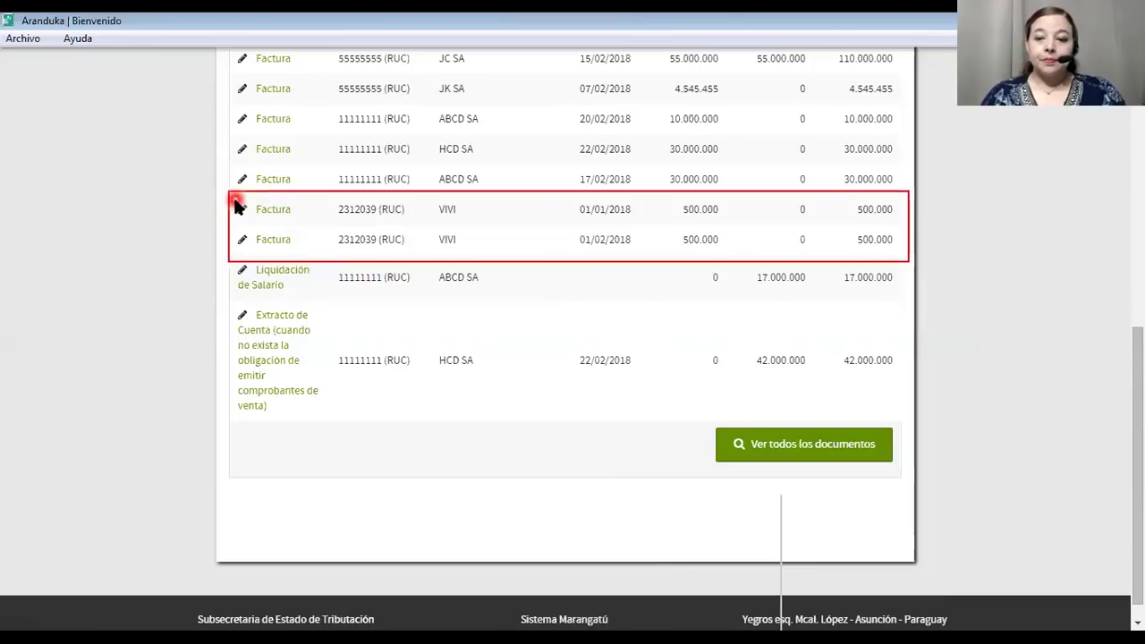
pyautogui.click(569, 336)
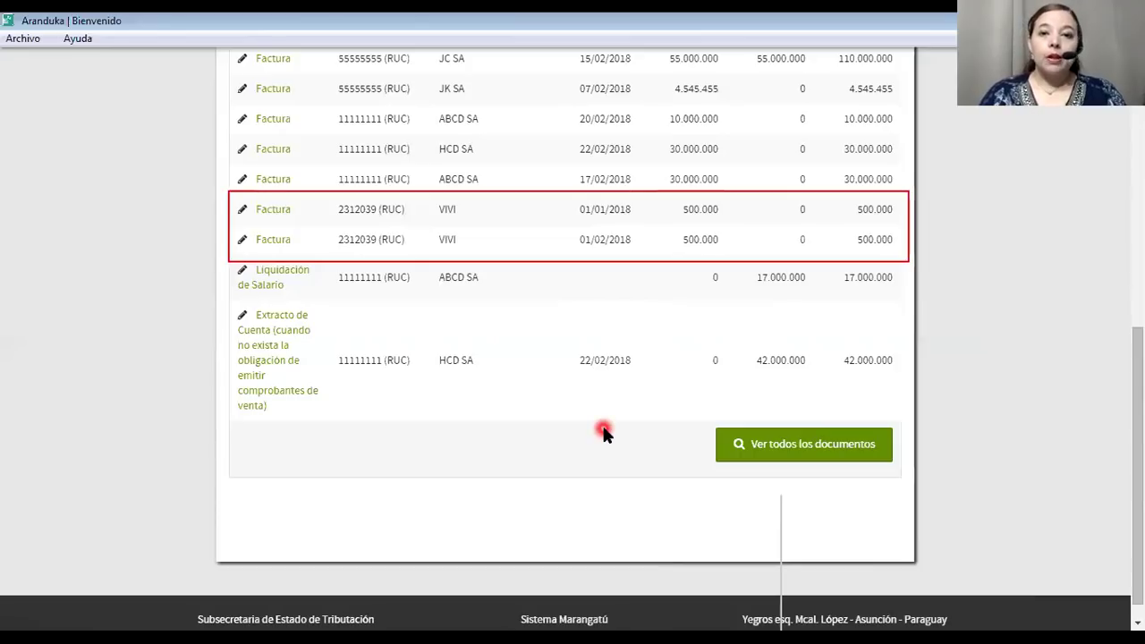
pyautogui.click(792, 447)
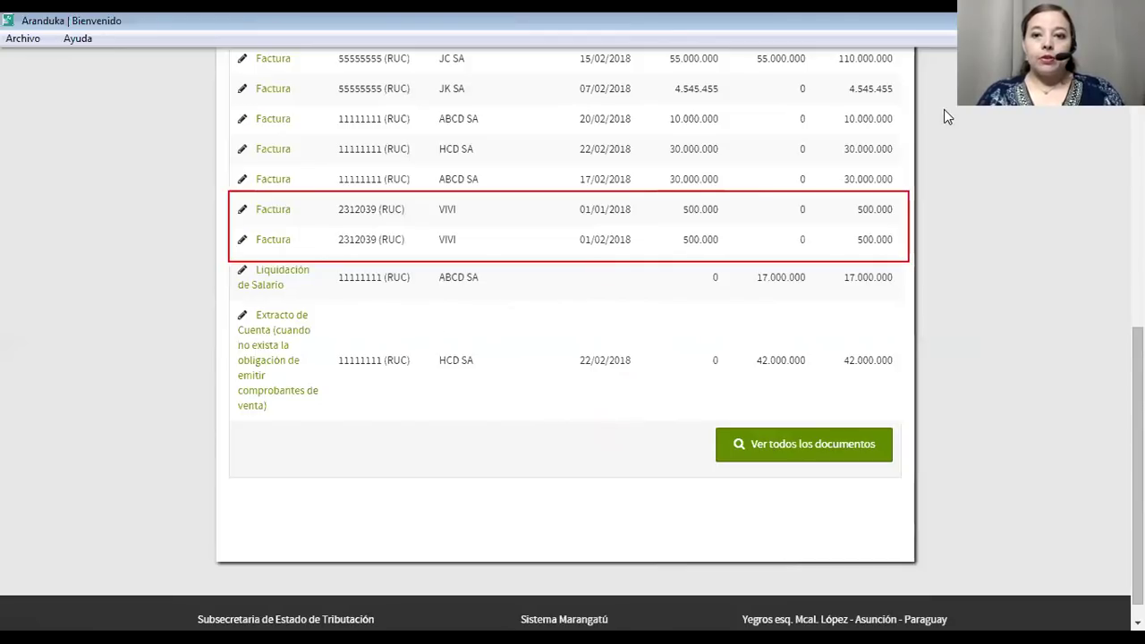
pyautogui.click(542, 203)
pyautogui.click(498, 256)
pyautogui.scroll(5, 496, 255)
pyautogui.click(385, 385)
pyautogui.scroll(-3, 403, 325)
pyautogui.scroll(-2, 445, 612)
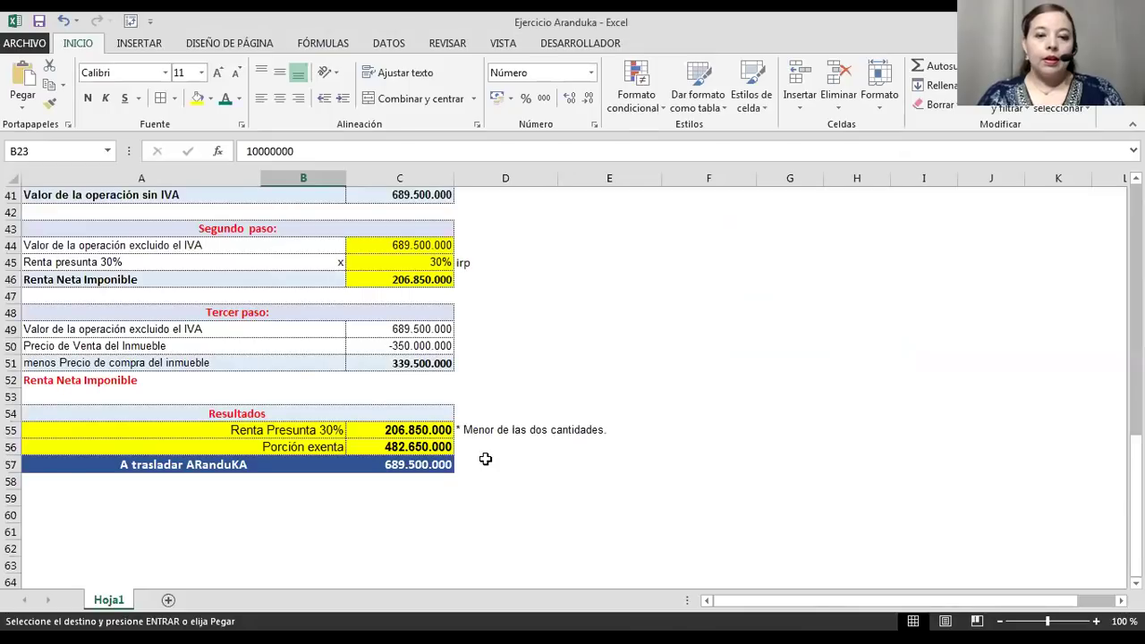
pyautogui.scroll(-2, 478, 393)
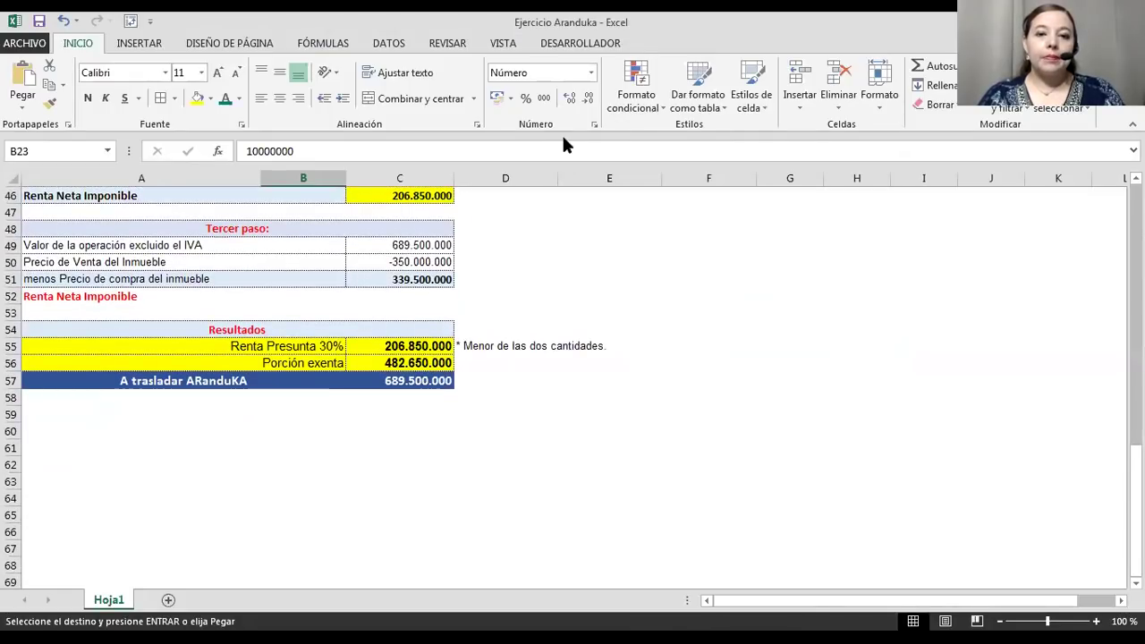
# Point an arrow at the 206.850.000 presumed income in the Excel Tercer paso calculation.
pyautogui.moveTo(349, 341); pyautogui.dragTo(370, 351)
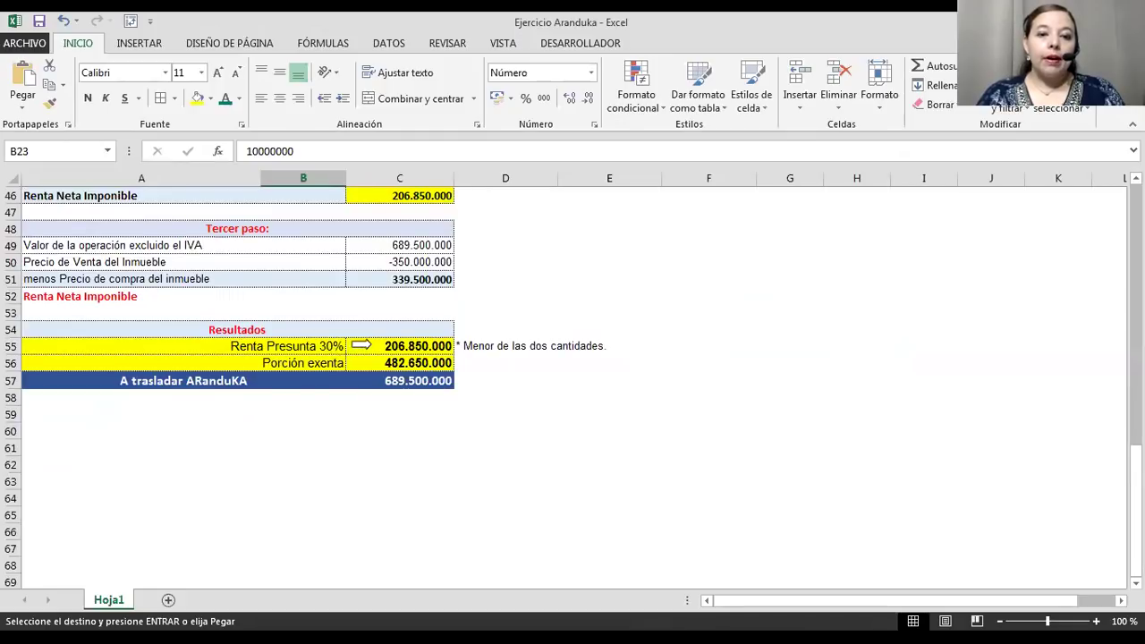
pyautogui.click(370, 344)
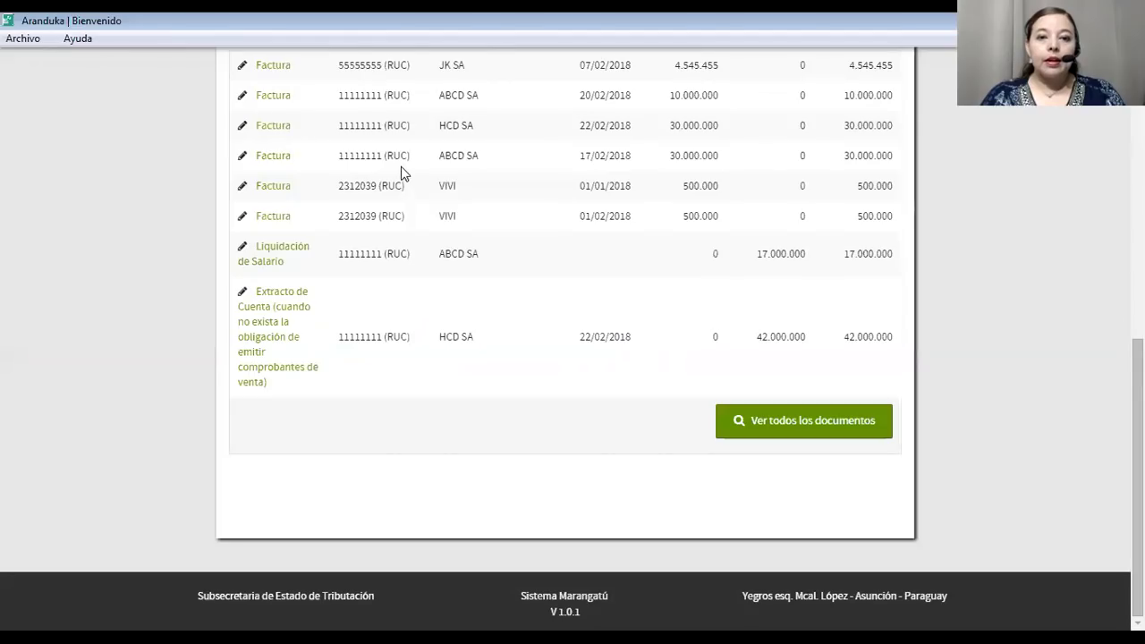
pyautogui.scroll(10, 502, 214)
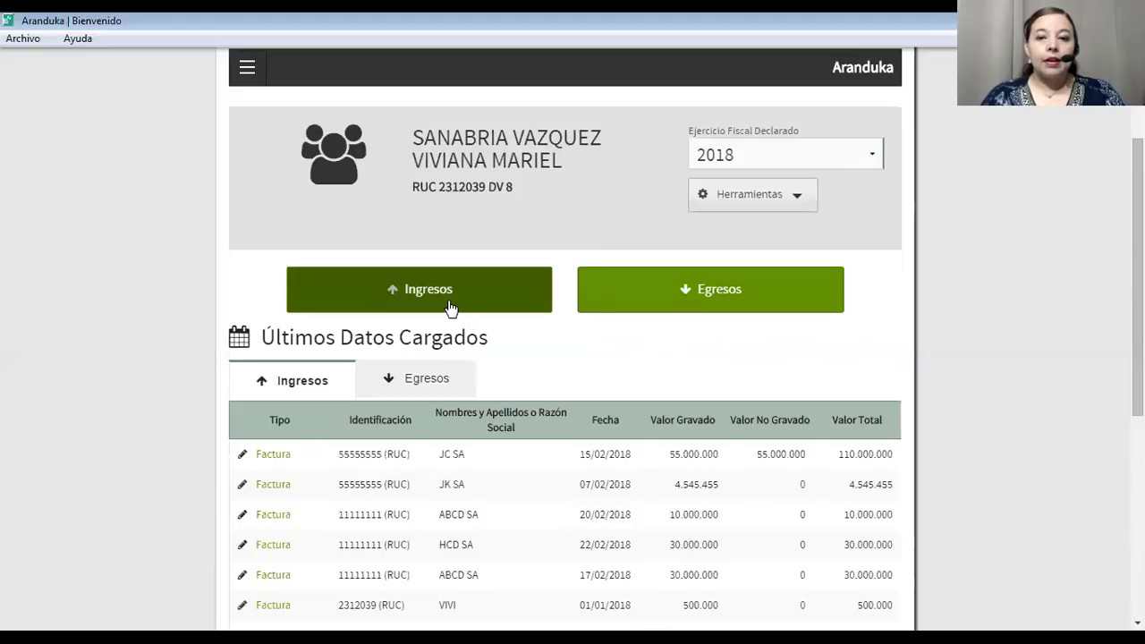
# Start a new invoice income dated 02/02/2018 with income type 'Venta Ocasional de Inmuebles'.
pyautogui.click(433, 296)
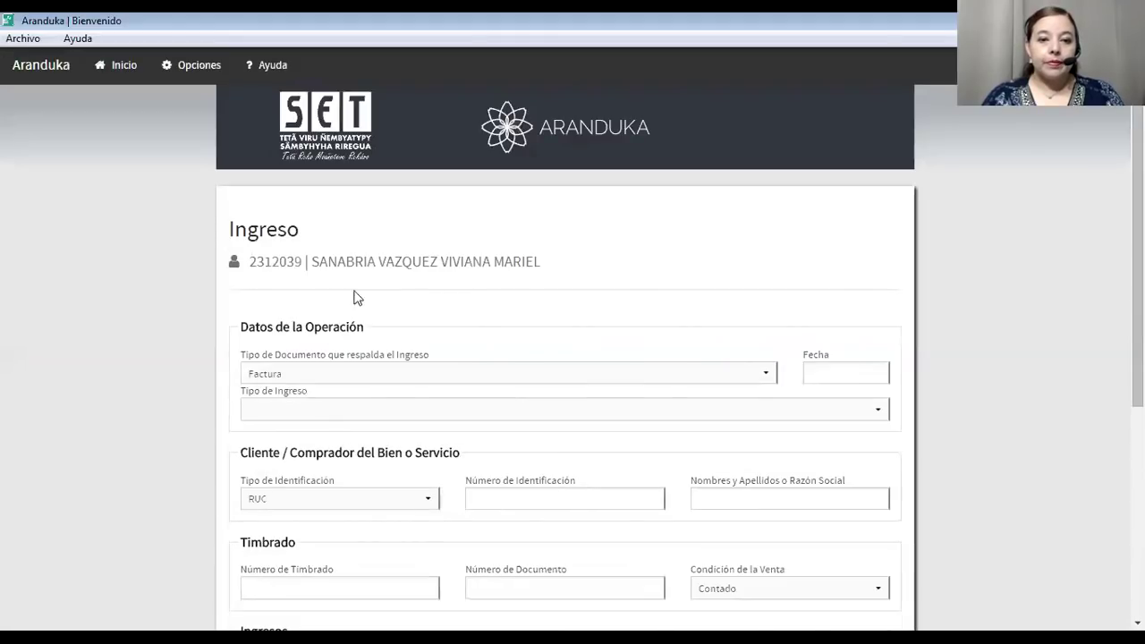
pyautogui.click(376, 375)
pyautogui.click(376, 375)
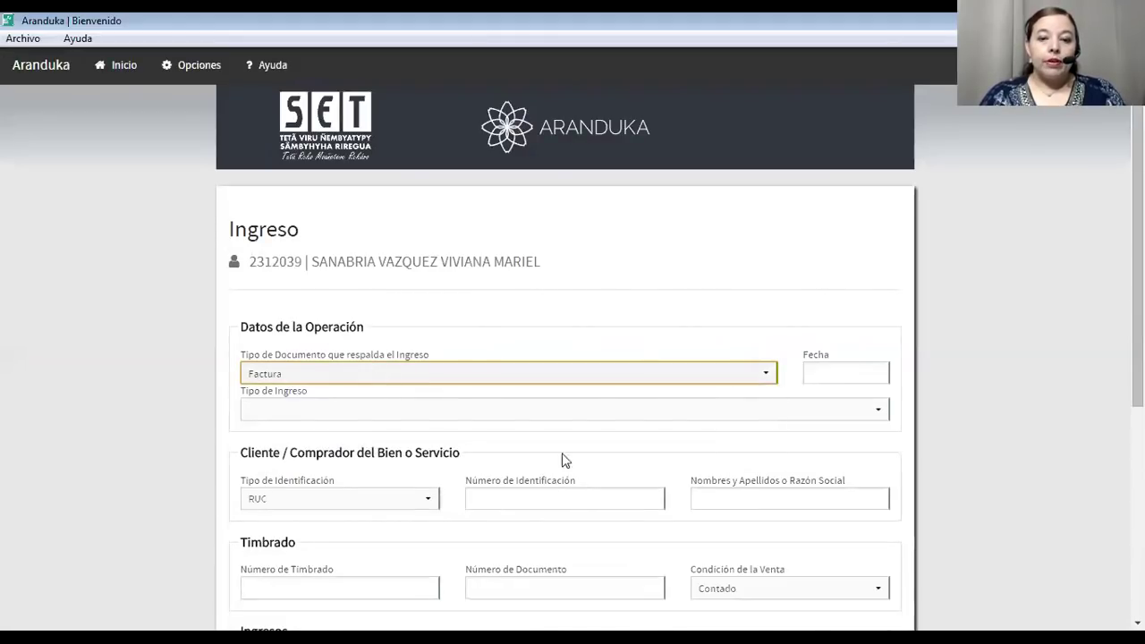
pyautogui.click(862, 373)
pyautogui.click(921, 462)
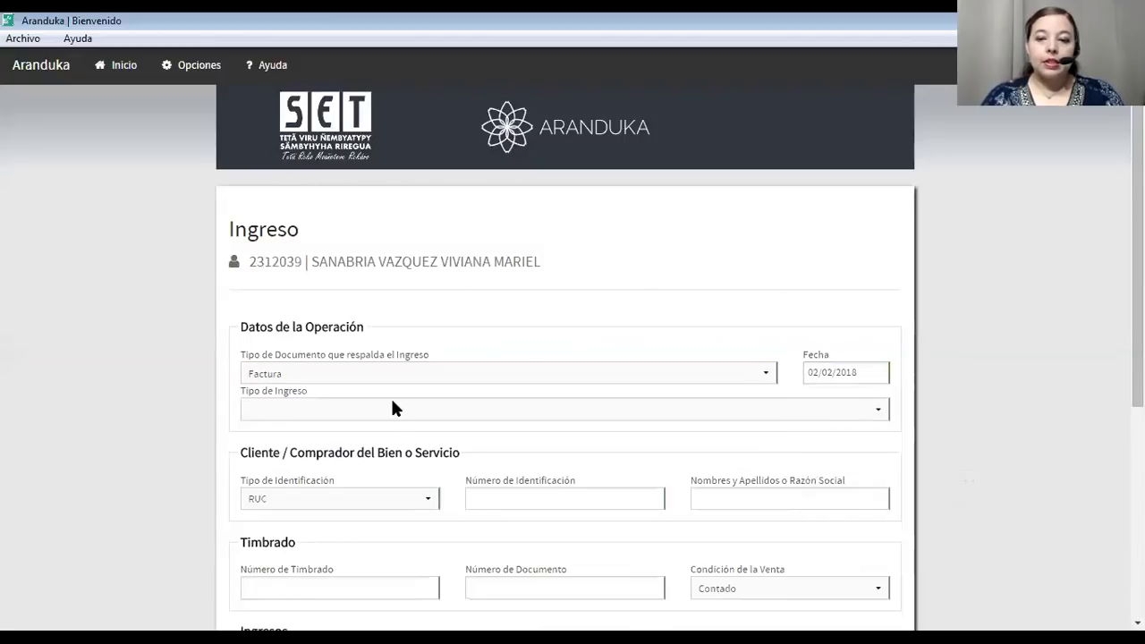
pyautogui.scroll(-3, 390, 398)
pyautogui.click(327, 270)
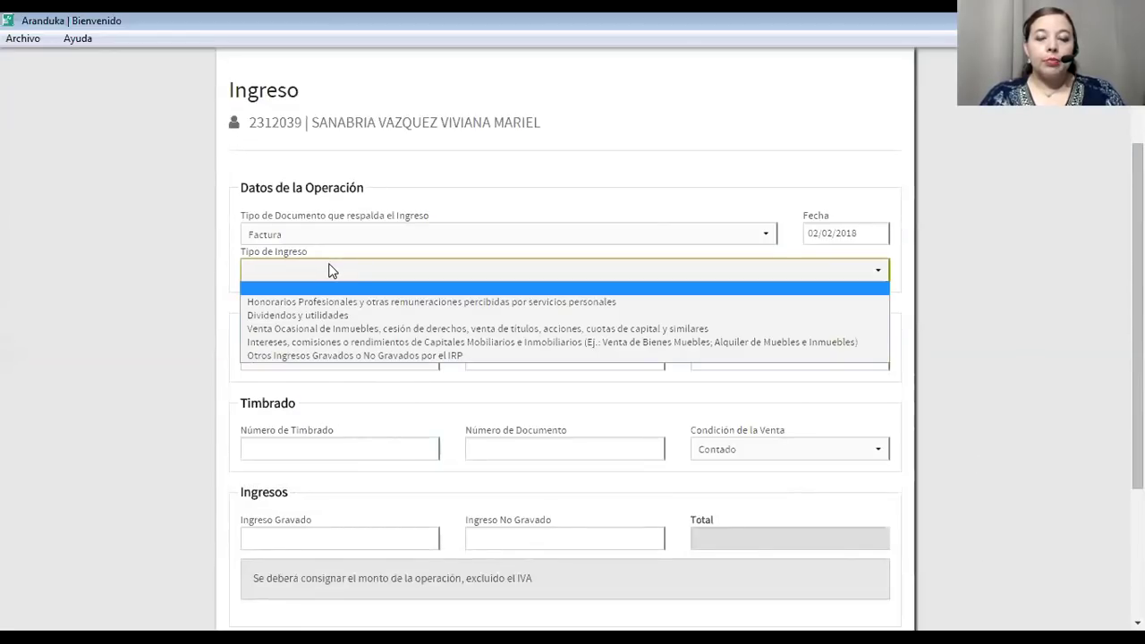
pyautogui.click(345, 330)
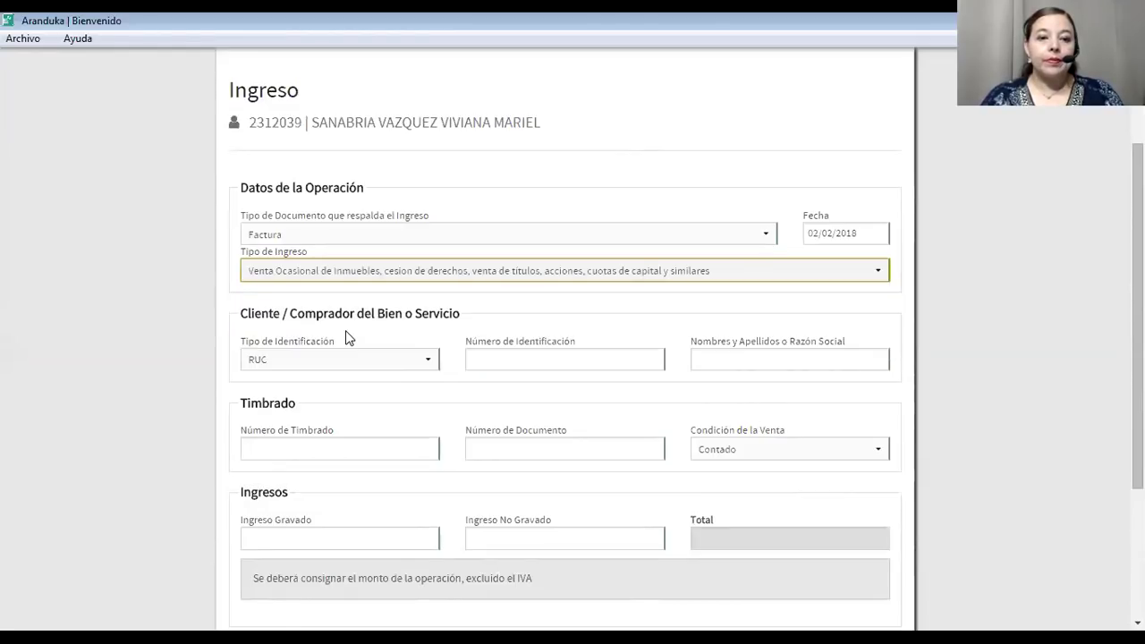
pyautogui.scroll(-3, 349, 338)
pyautogui.click(492, 310)
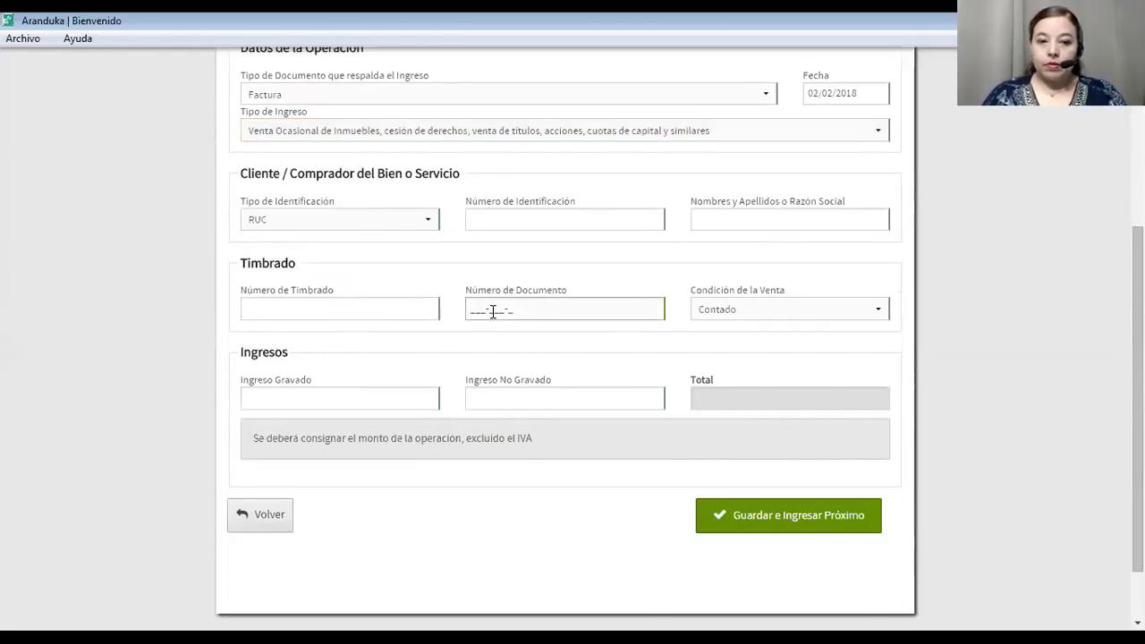
pyautogui.click(469, 218)
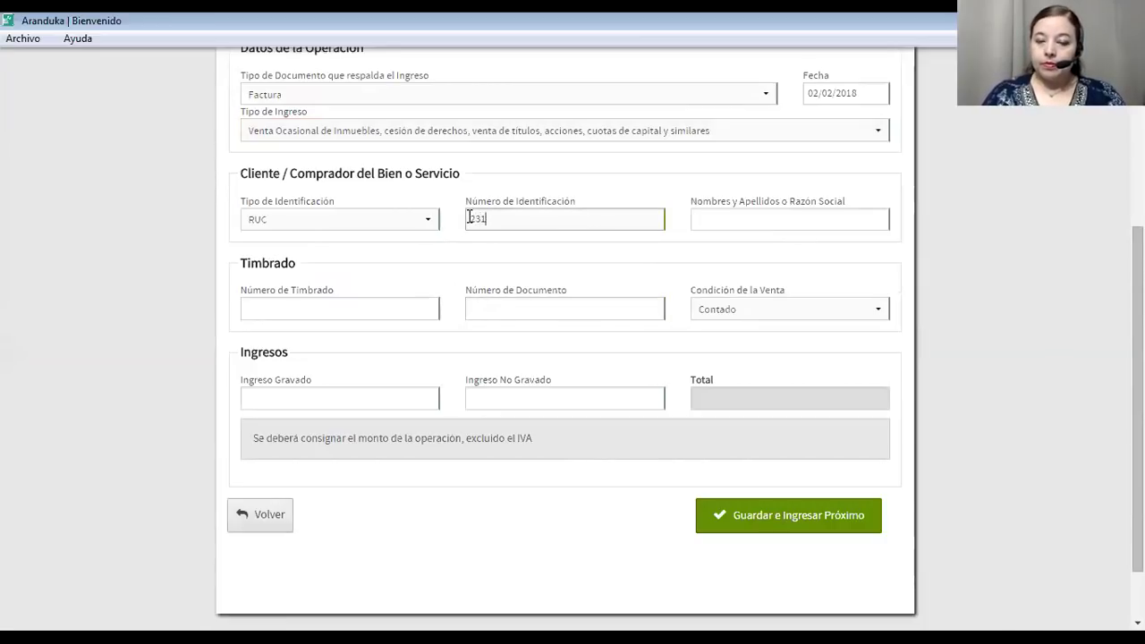
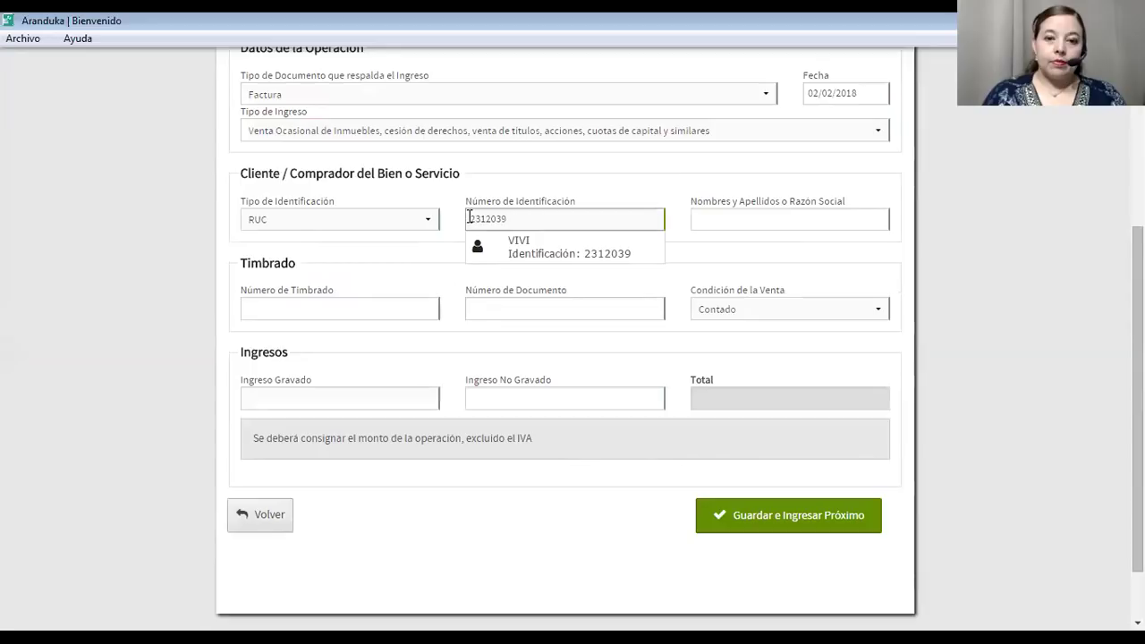
pyautogui.click(515, 245)
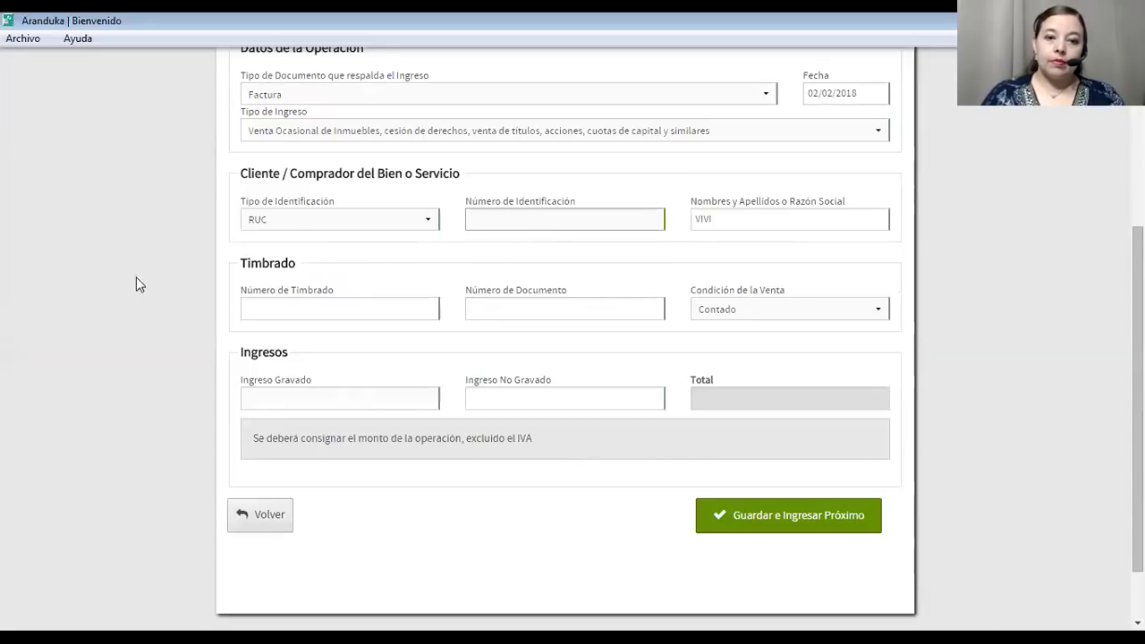
pyautogui.click(309, 308)
pyautogui.write('11111111')
pyautogui.click(483, 313)
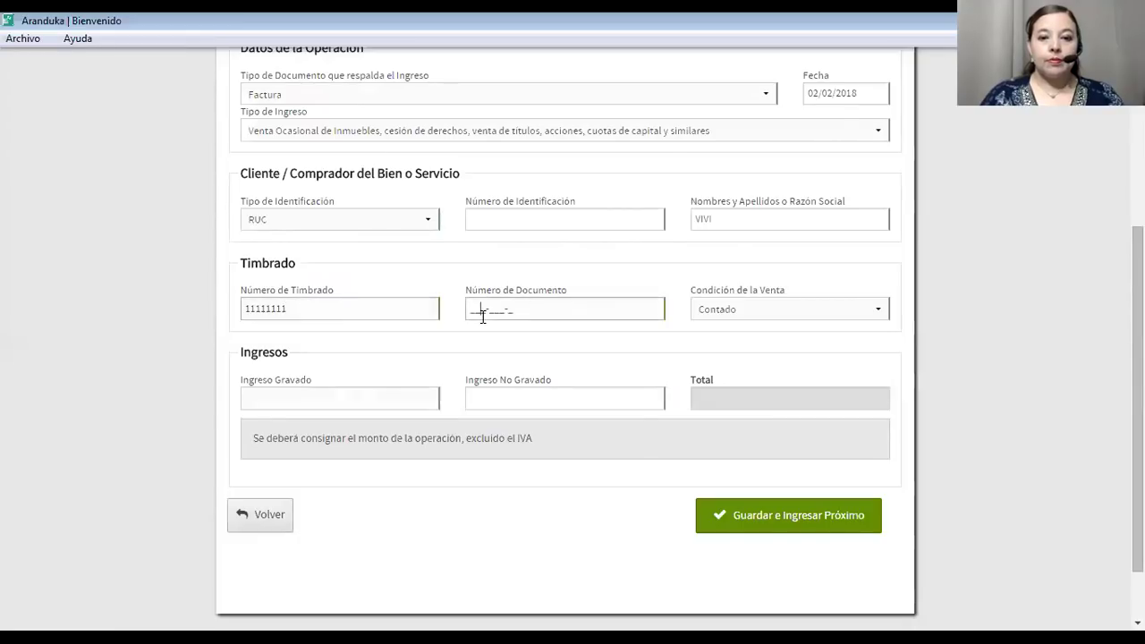
pyautogui.write('005-005-0')
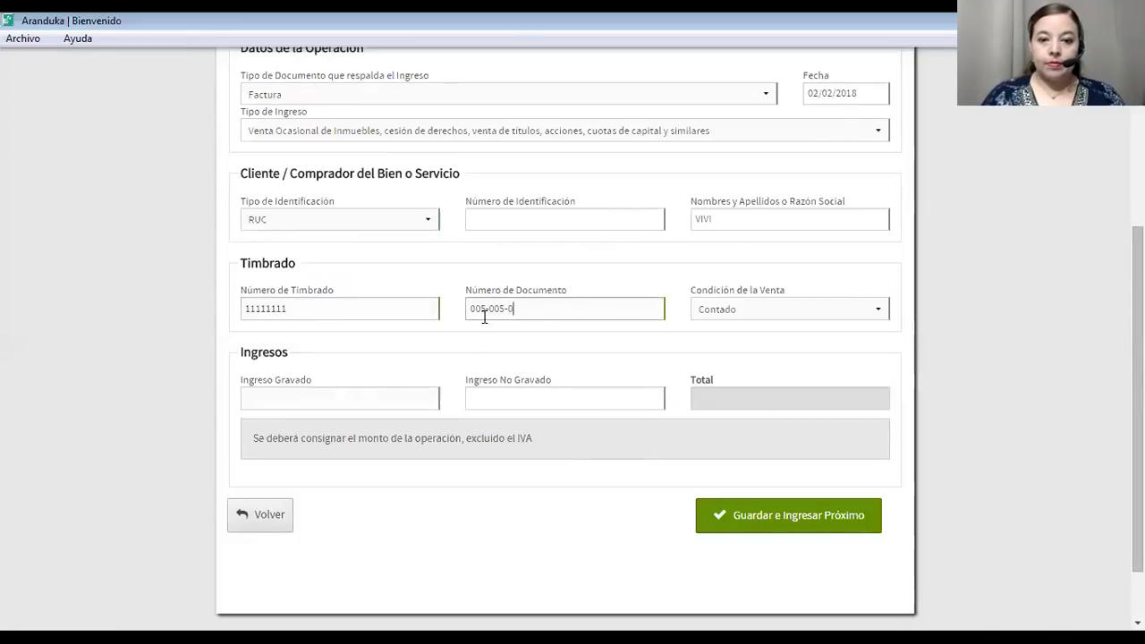
pyautogui.write('0001')
pyautogui.click(722, 314)
pyautogui.click(723, 325)
pyautogui.click(370, 403)
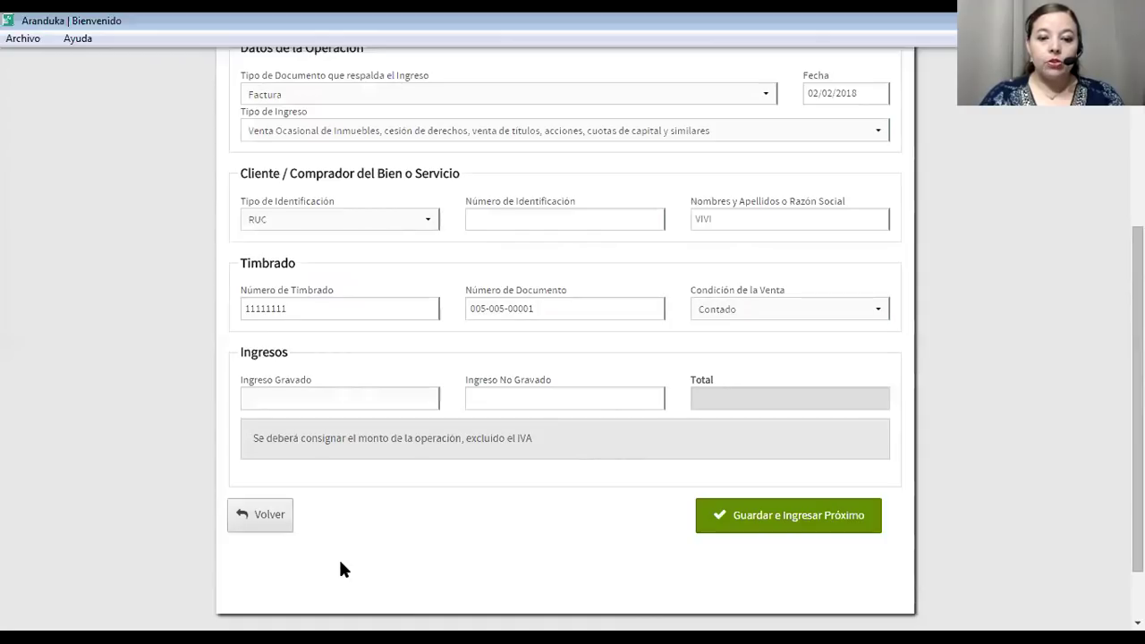
# Enter 206850000 as Ingreso Gravado and 482650000 as Ingreso No Gravado, then save with 'Guardar e Ingresar Próximo'.
pyautogui.click(417, 401)
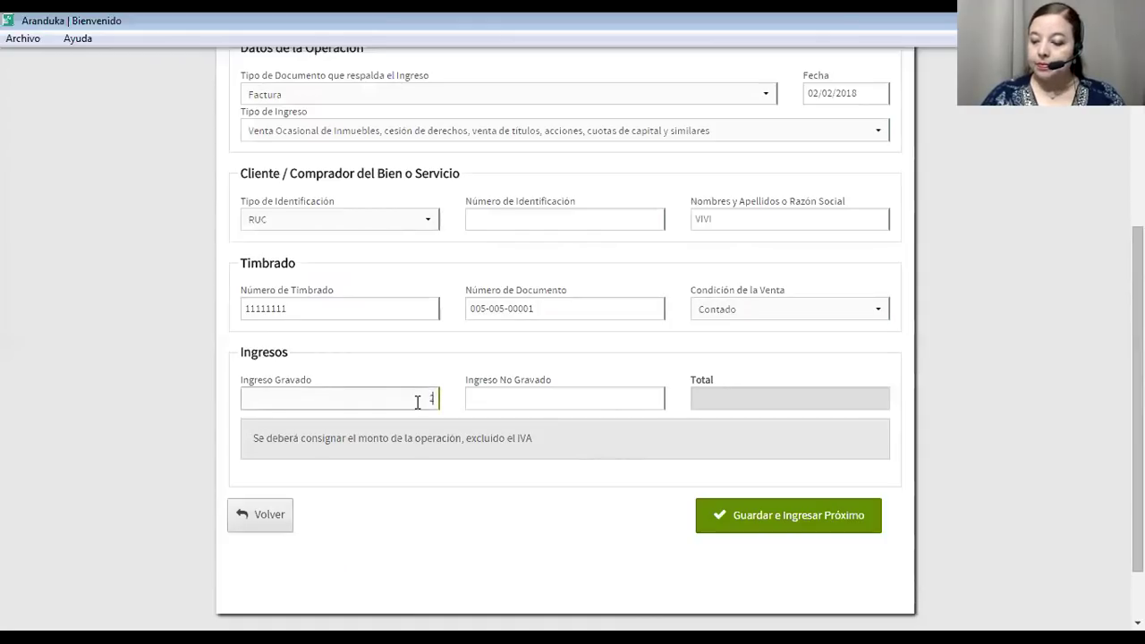
pyautogui.write('206850000')
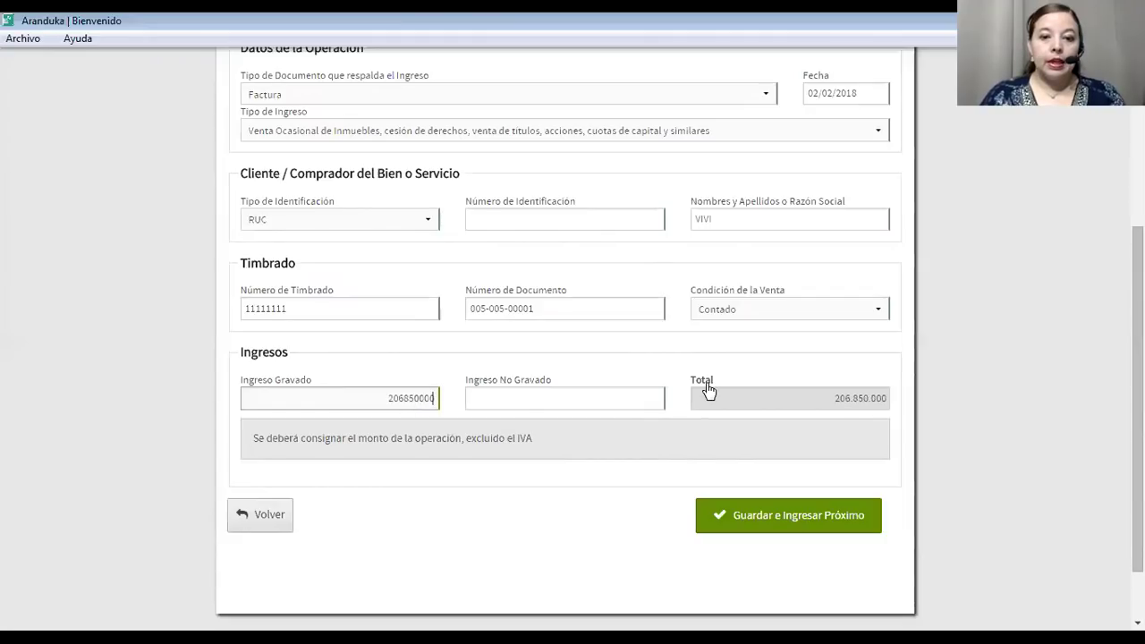
pyautogui.click(635, 402)
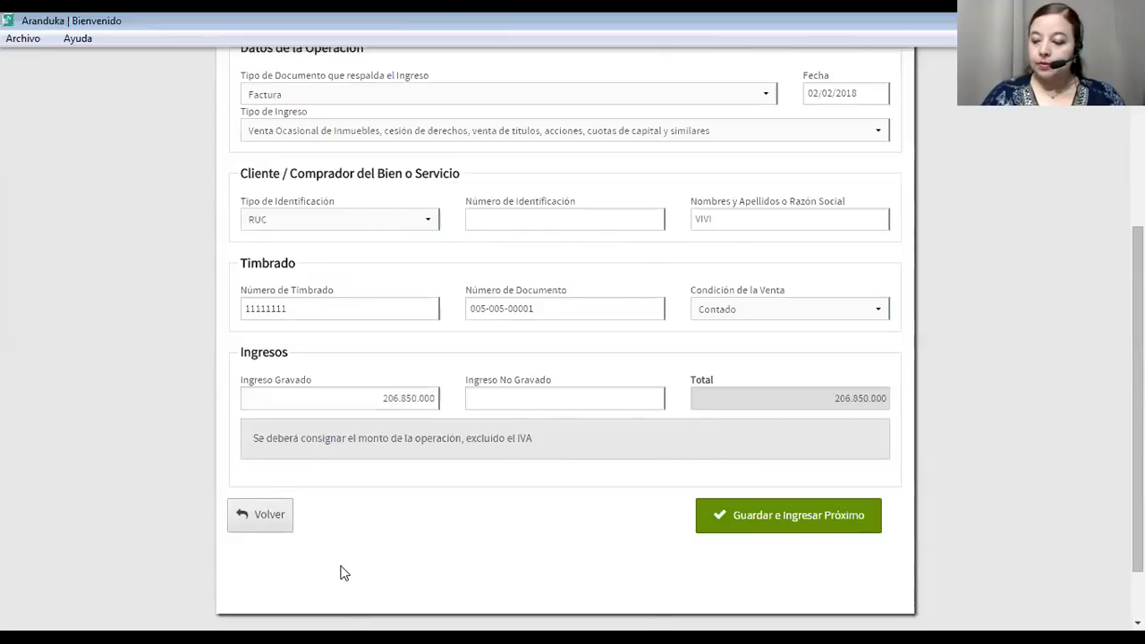
pyautogui.write('482650000')
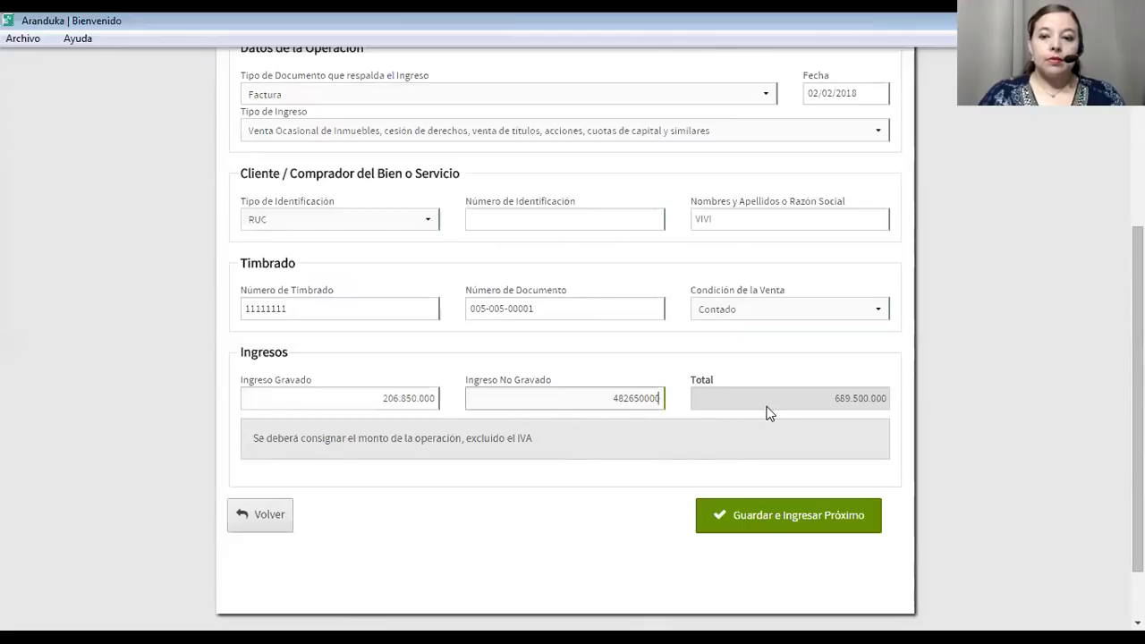
pyautogui.press('Tab')
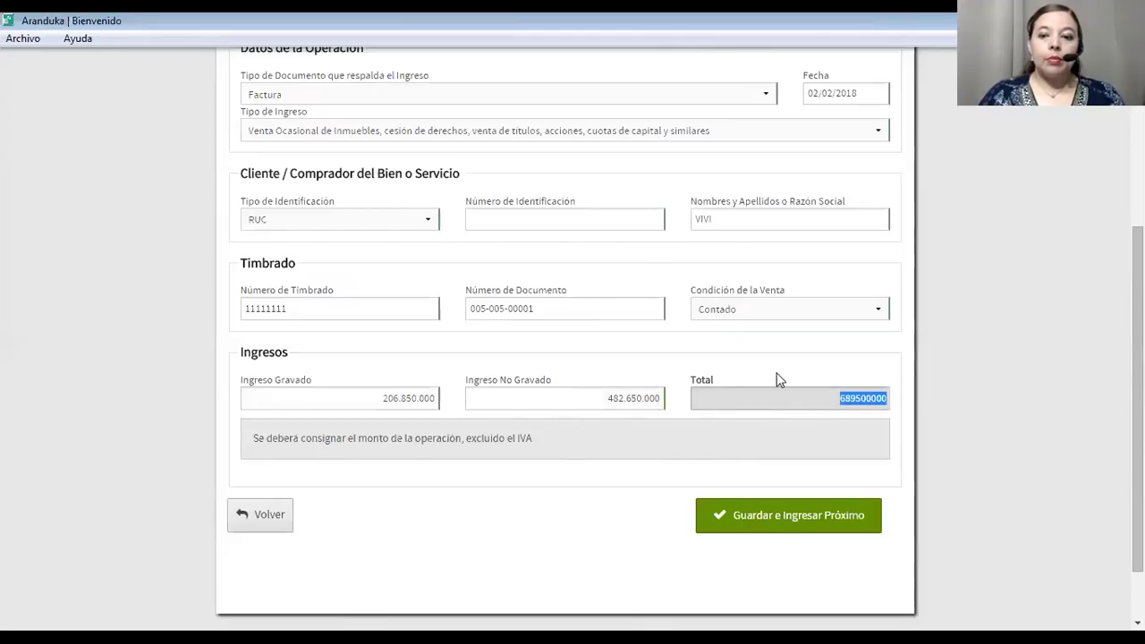
pyautogui.click(769, 517)
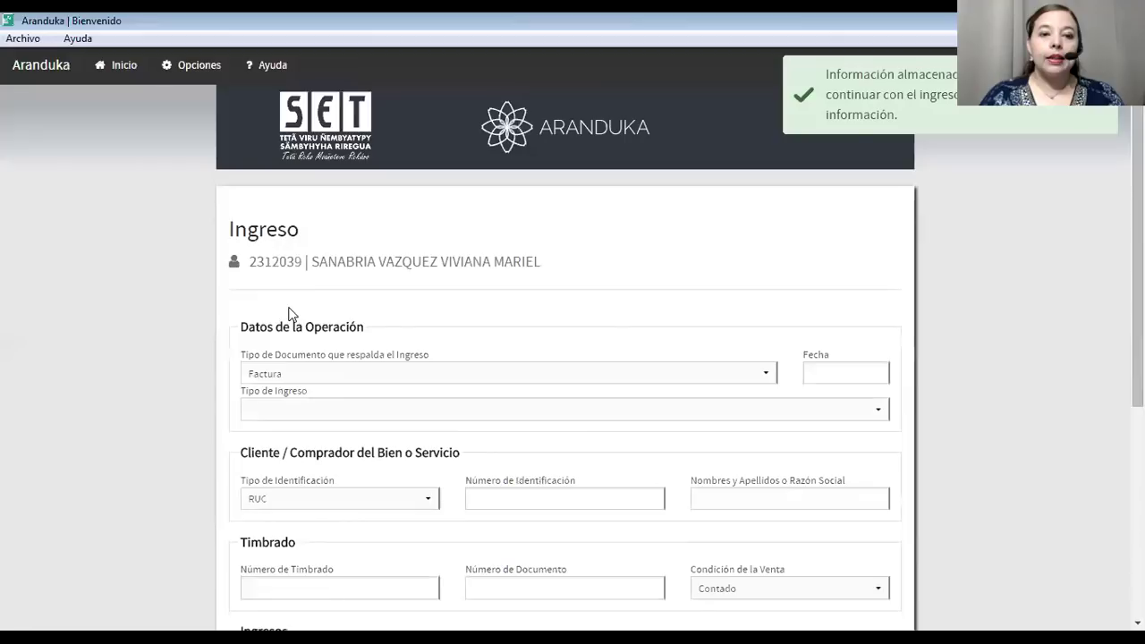
# Return to Inicio and check the 02/02/2018 invoice of 689.500.000 in 'Últimos Datos Cargados'.
pyautogui.scroll(-2, 309, 394)
pyautogui.scroll(3, 315, 394)
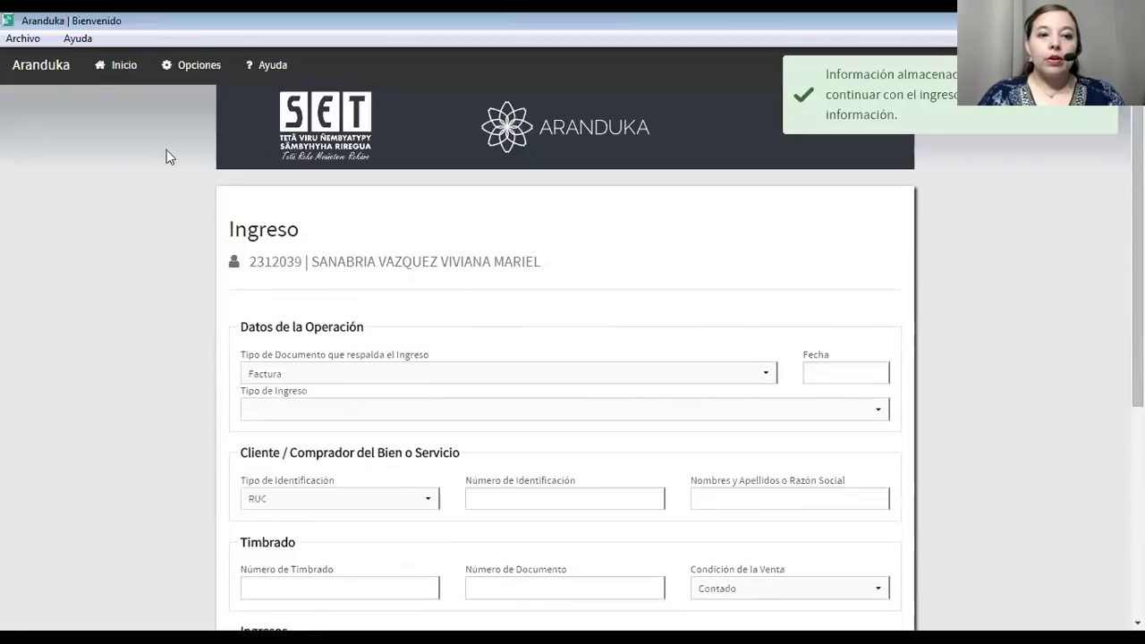
pyautogui.click(103, 77)
pyautogui.scroll(-5, 391, 402)
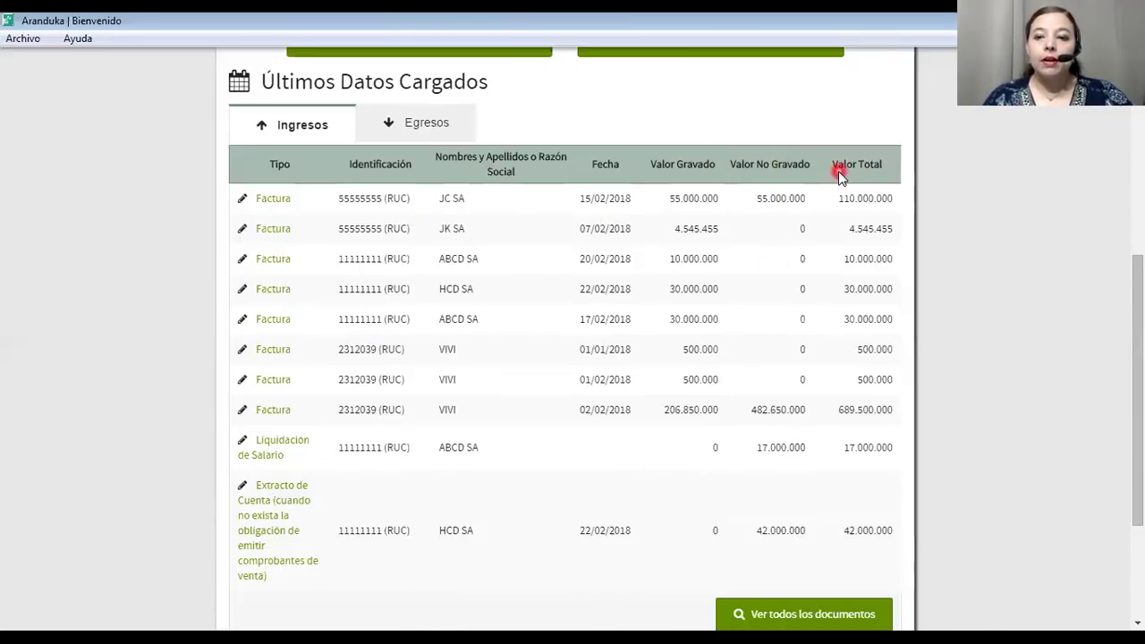
pyautogui.scroll(2, 686, 380)
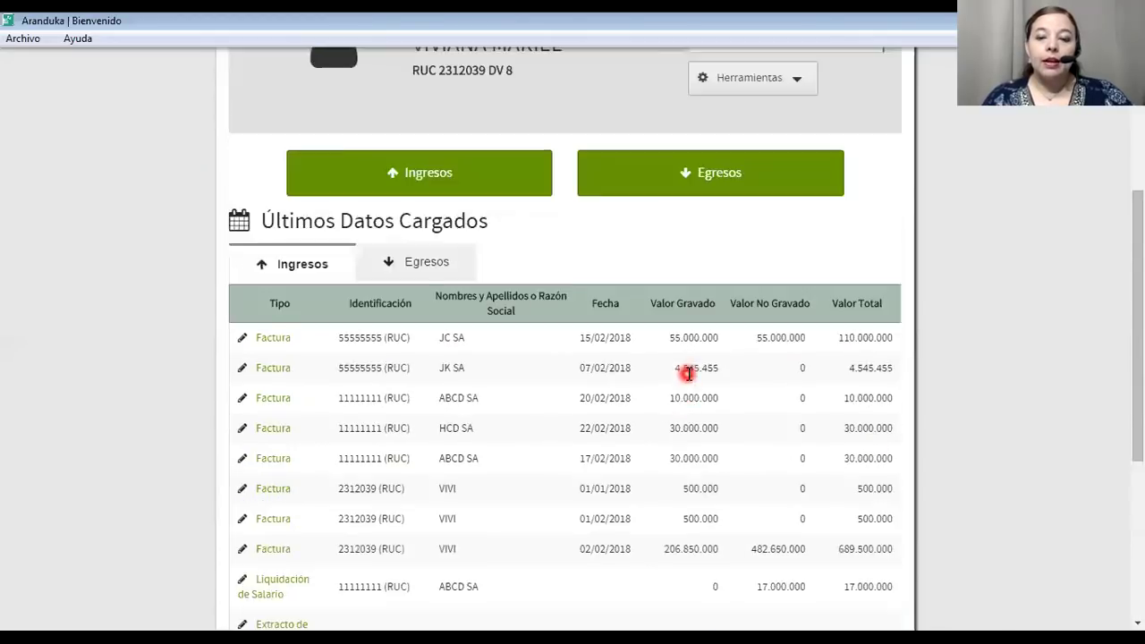
pyautogui.scroll(2, 687, 374)
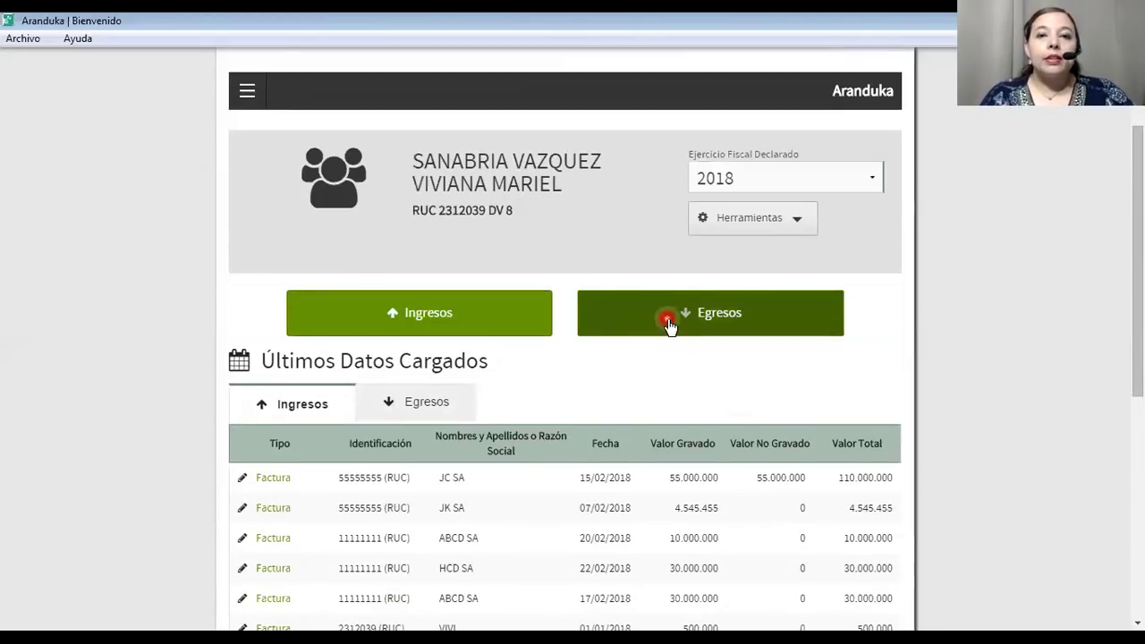
# Open Herramientas > 'Reporte para Declaración' and review the A.1 Ingresos table with the property sale.
pyautogui.click(771, 228)
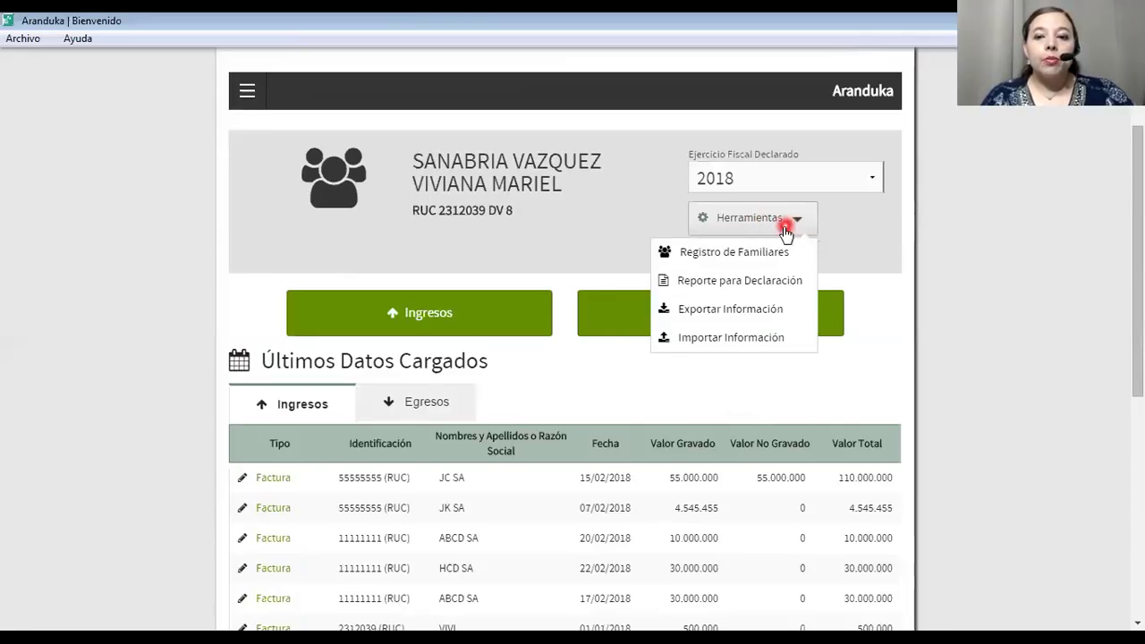
pyautogui.click(736, 282)
pyautogui.scroll(-3, 650, 345)
pyautogui.scroll(2, 626, 337)
pyautogui.scroll(-3, 475, 304)
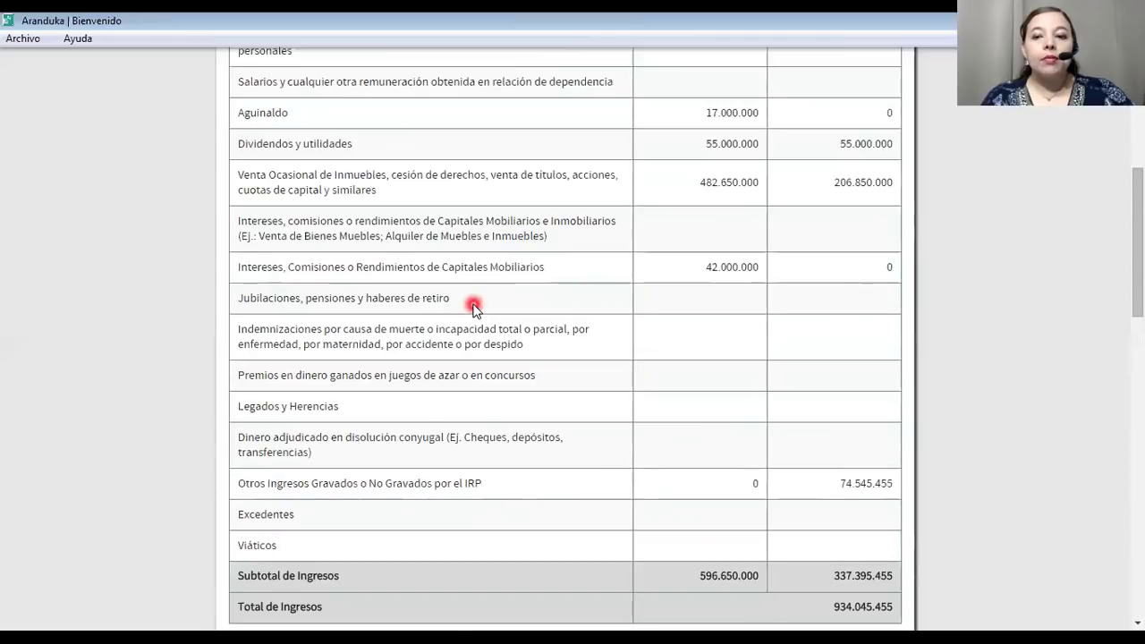
pyautogui.scroll(-3, 475, 305)
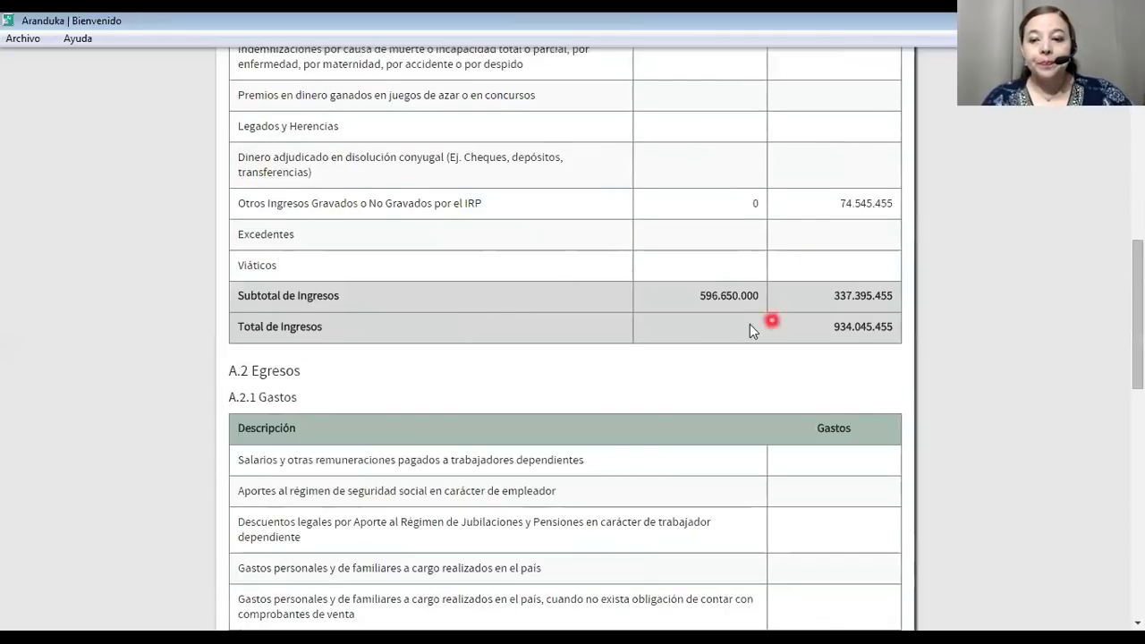
pyautogui.scroll(6, 761, 276)
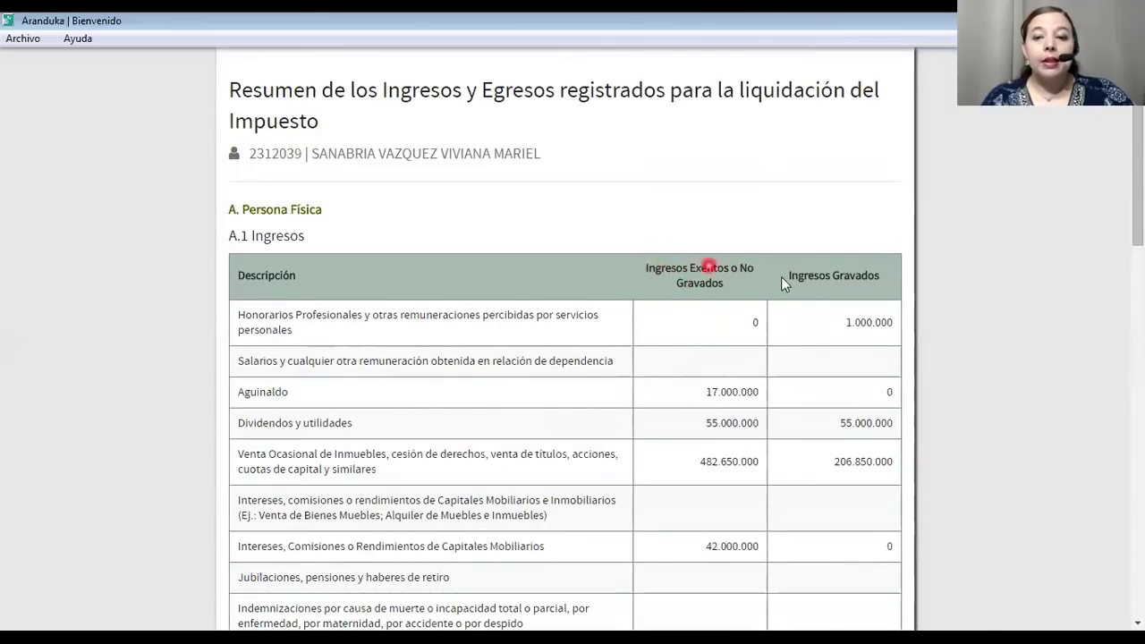
pyautogui.scroll(-5, 809, 324)
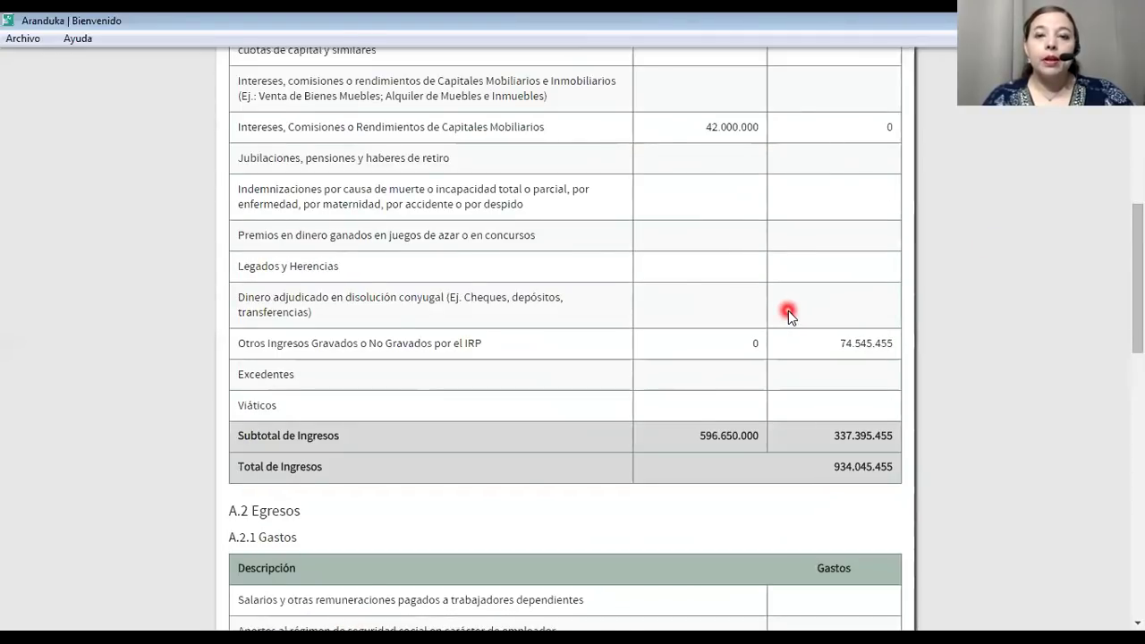
pyautogui.scroll(-2, 788, 310)
pyautogui.scroll(2, 788, 310)
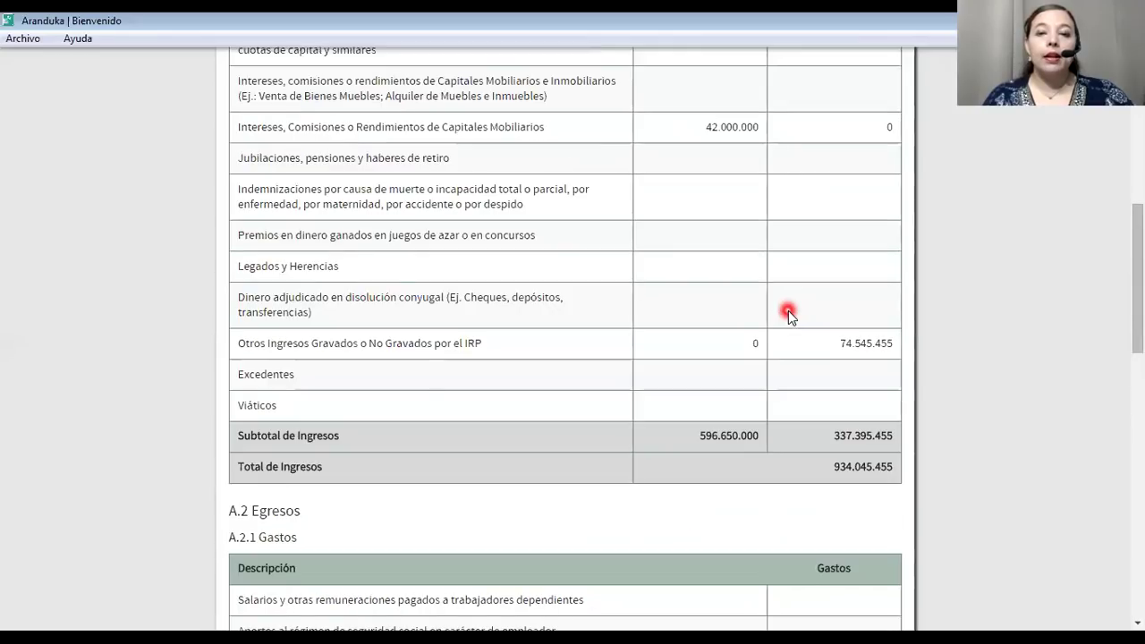
pyautogui.scroll(5, 698, 334)
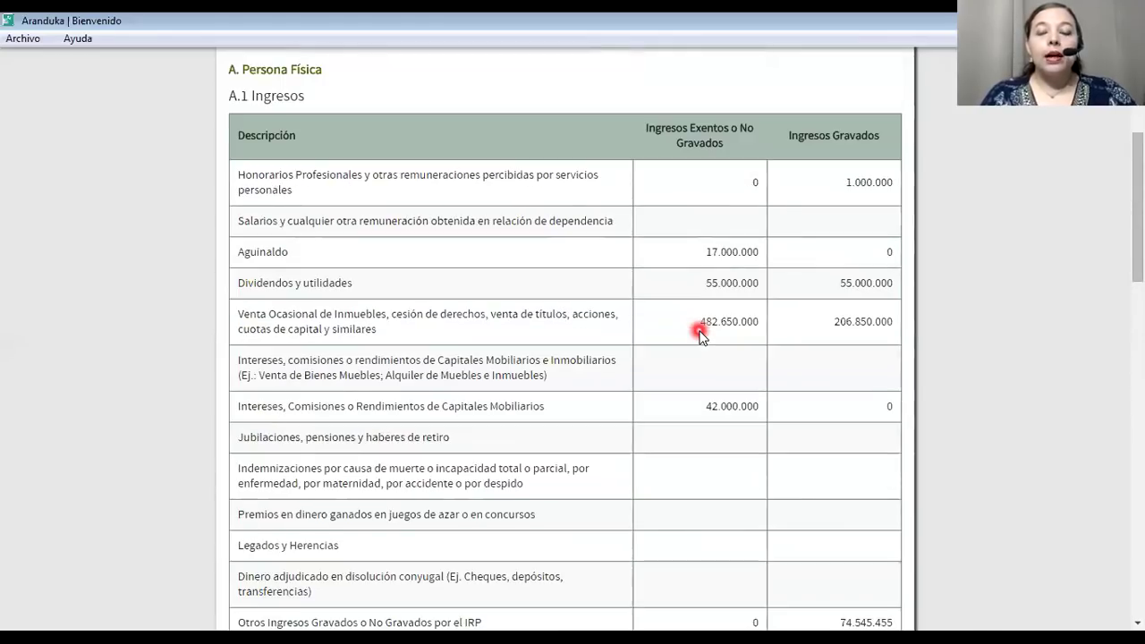
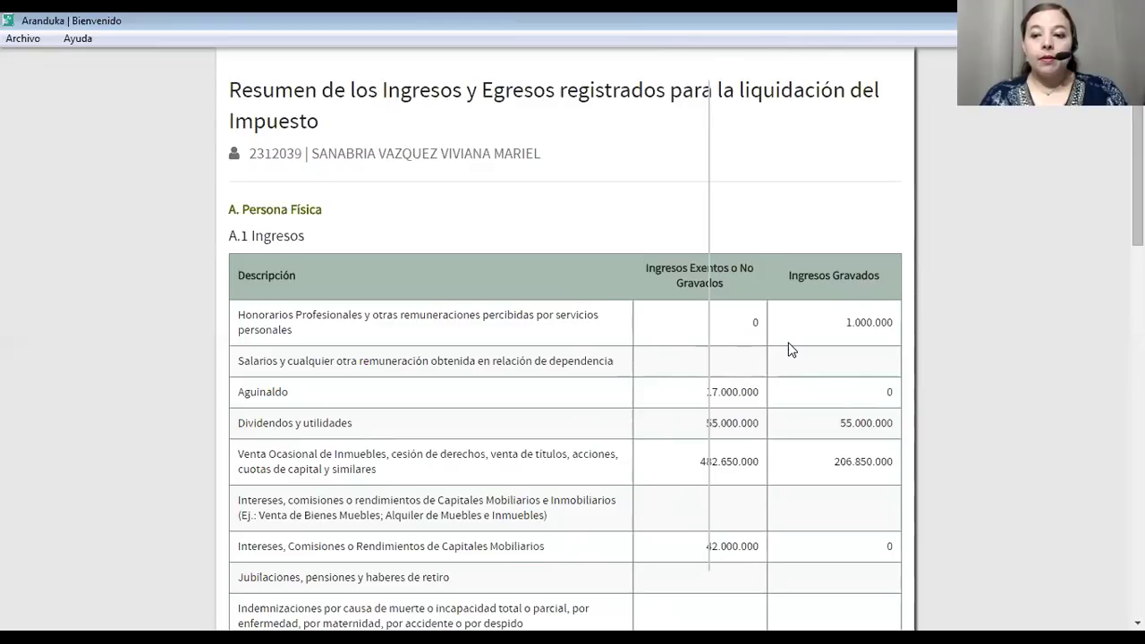
# Scroll down through the income and expense summary report.
pyautogui.click(709, 407)
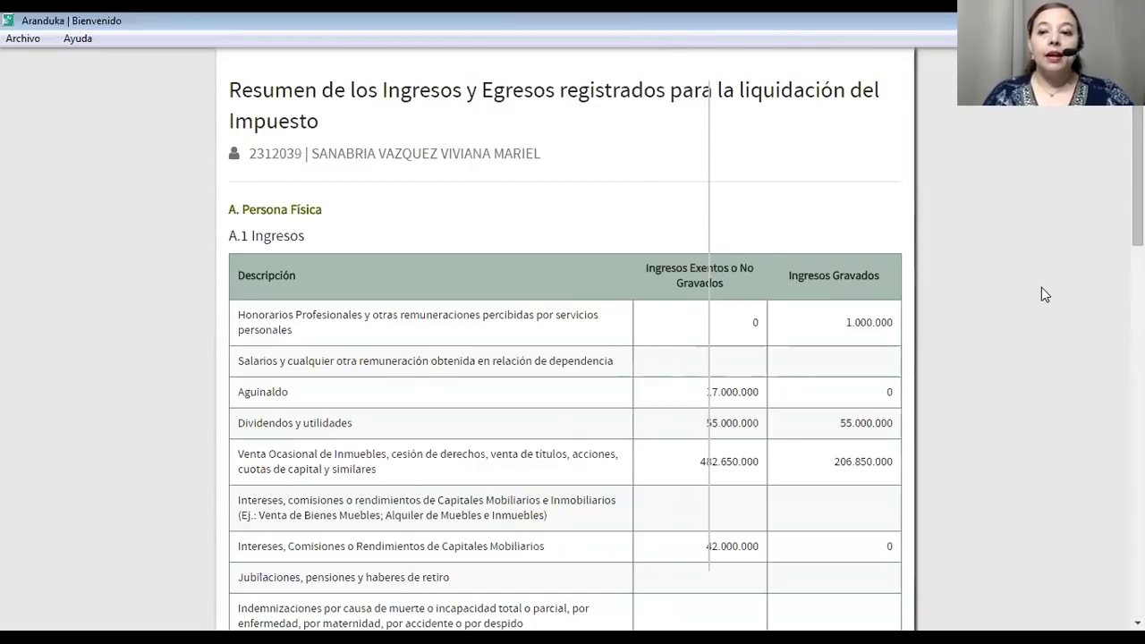
pyautogui.click(613, 423)
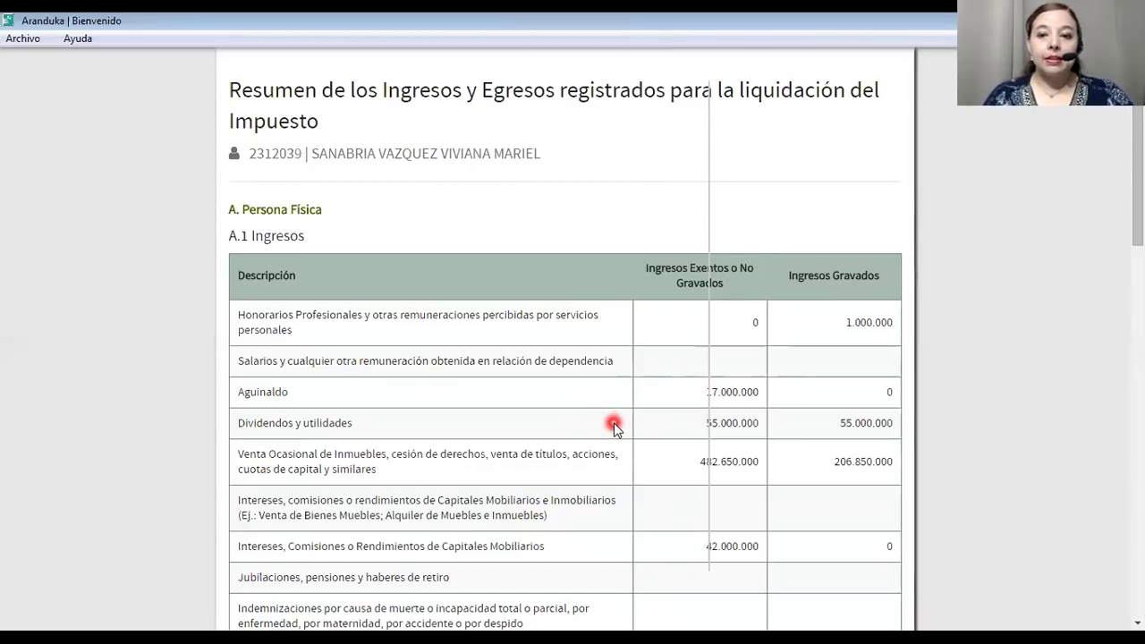
pyautogui.scroll(-5, 614, 423)
pyautogui.scroll(-15, 613, 422)
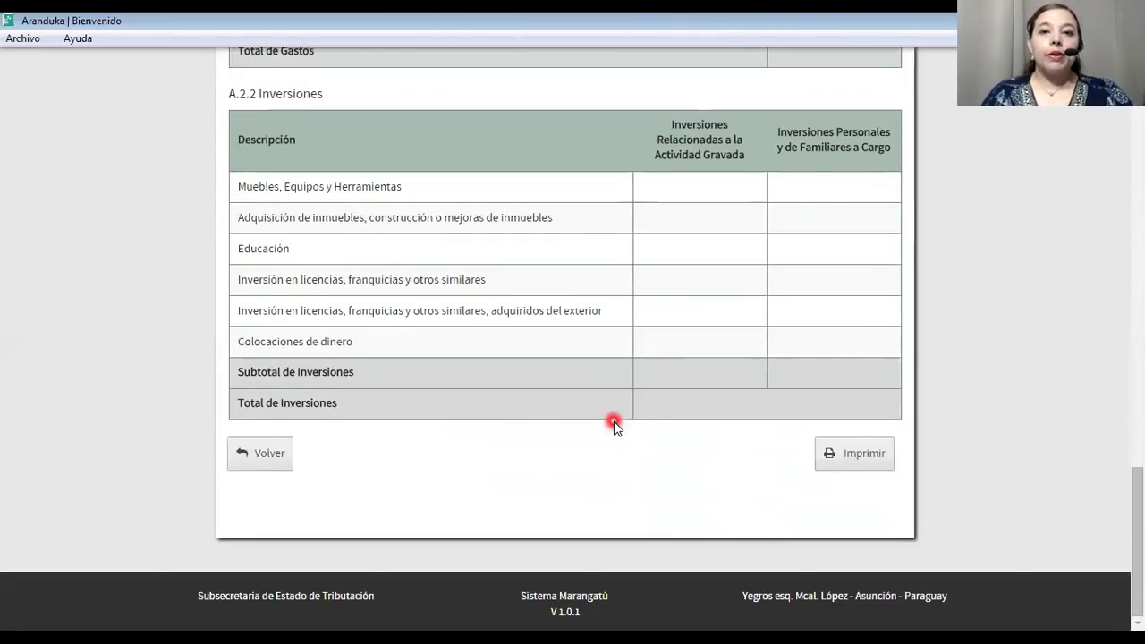
# Print the summary with the doPDF v7 printer to create Aranduka _ PRUBA.pdf.
pyautogui.click(845, 458)
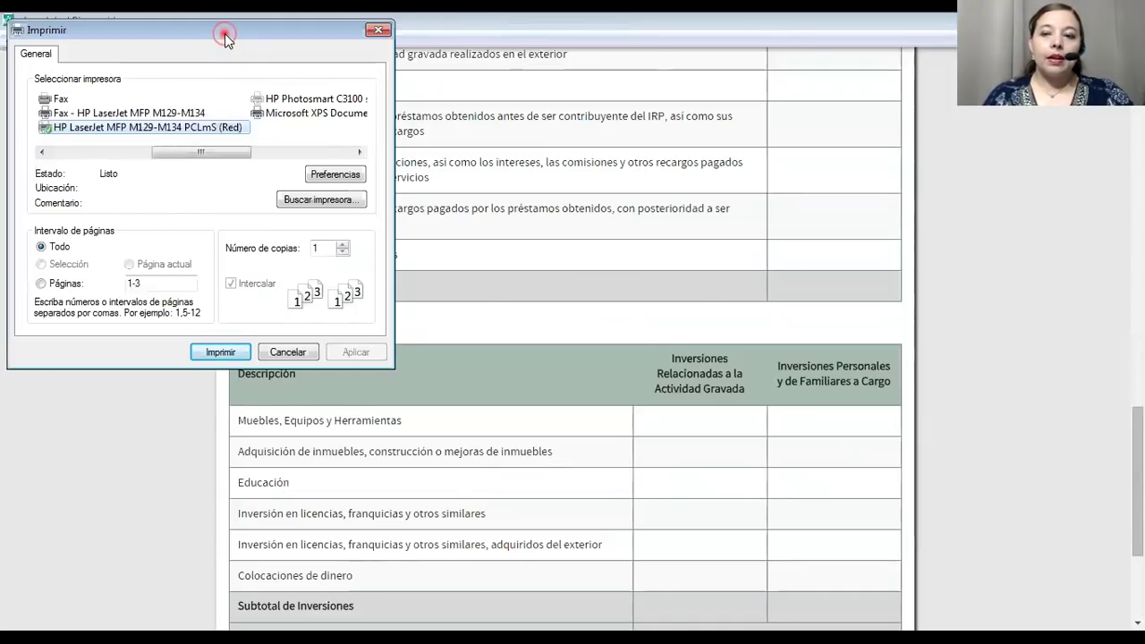
pyautogui.moveTo(224, 34); pyautogui.dragTo(756, 182)
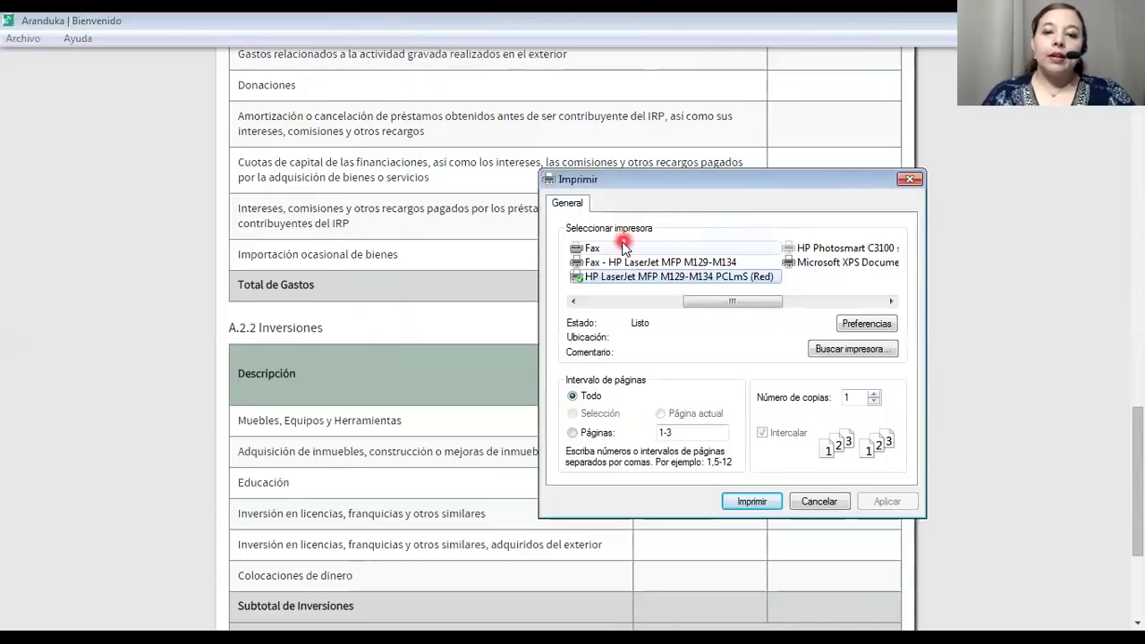
pyautogui.click(772, 279)
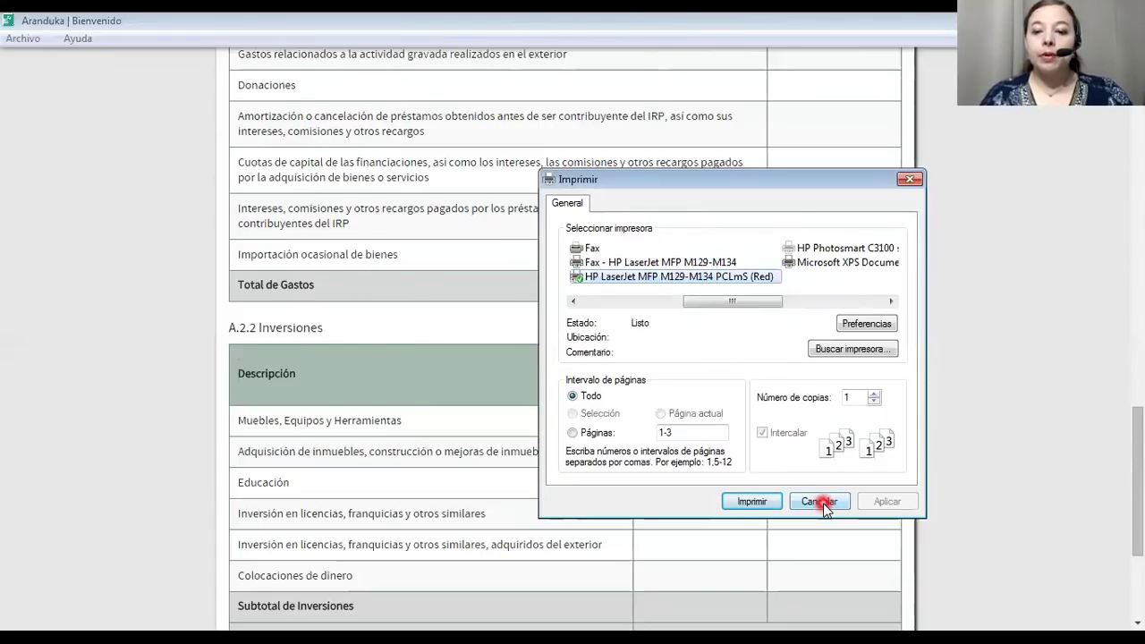
pyautogui.moveTo(706, 305); pyautogui.dragTo(603, 298)
pyautogui.click(601, 264)
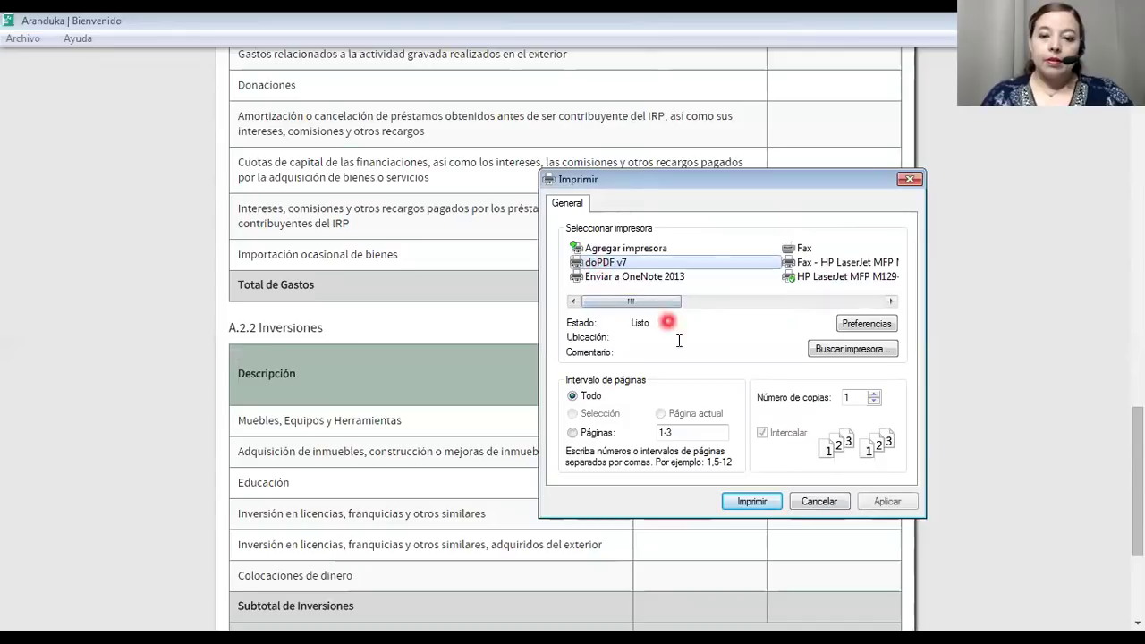
pyautogui.click(759, 506)
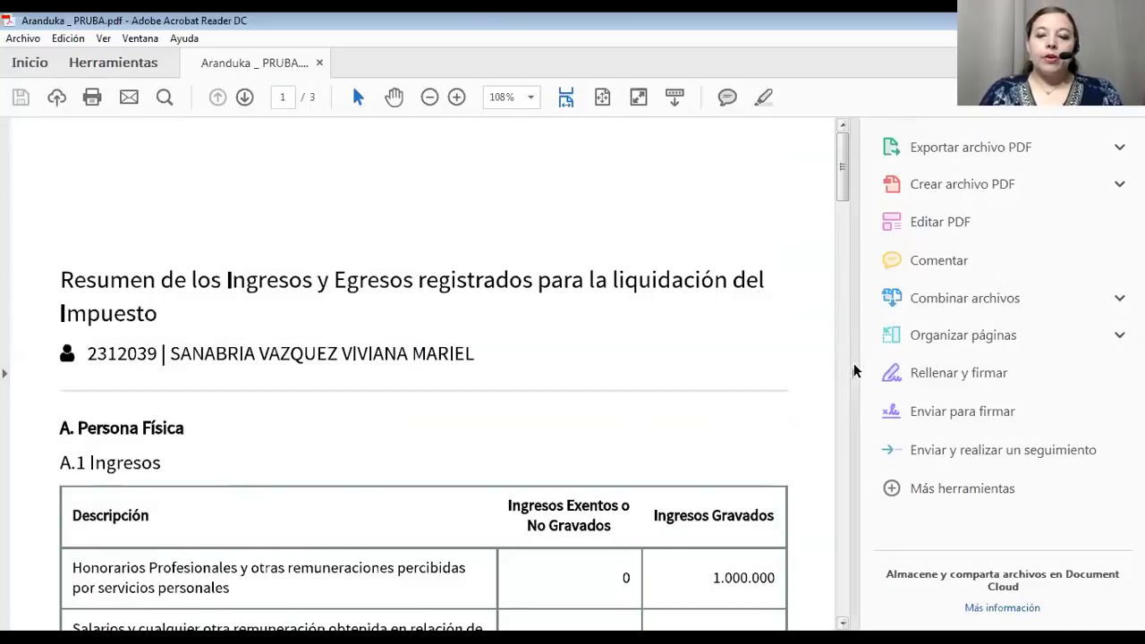
# Collapse the Tools pane and scroll through all three pages of the summary PDF.
pyautogui.click(854, 375)
pyautogui.scroll(-5, 775, 389)
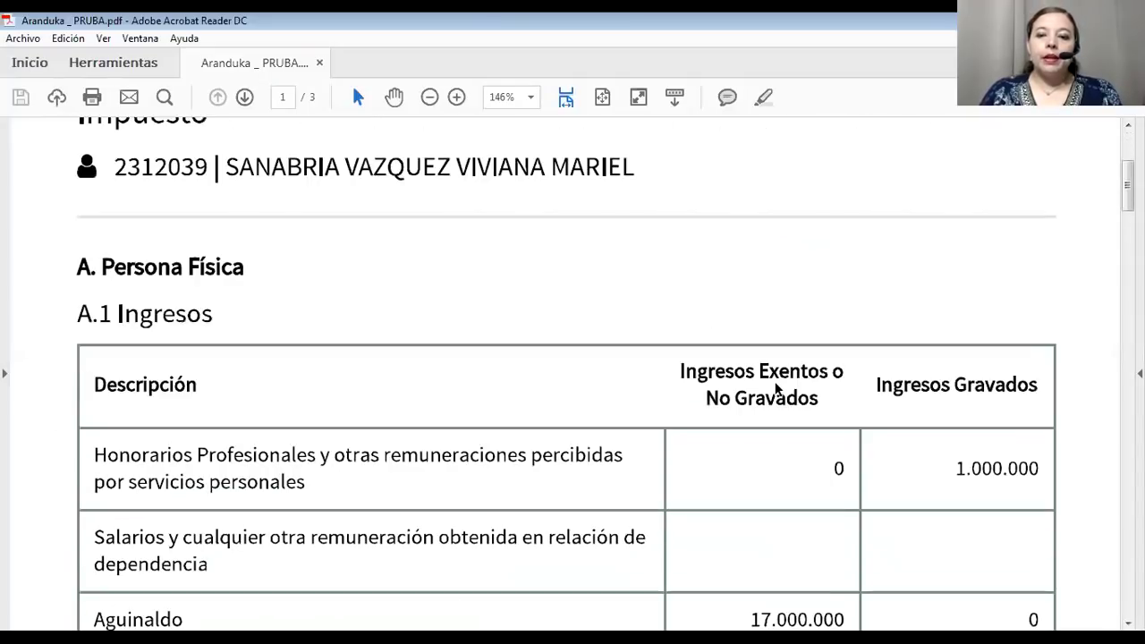
pyautogui.scroll(3, 776, 388)
pyautogui.scroll(-1, 775, 388)
pyautogui.scroll(4, 771, 384)
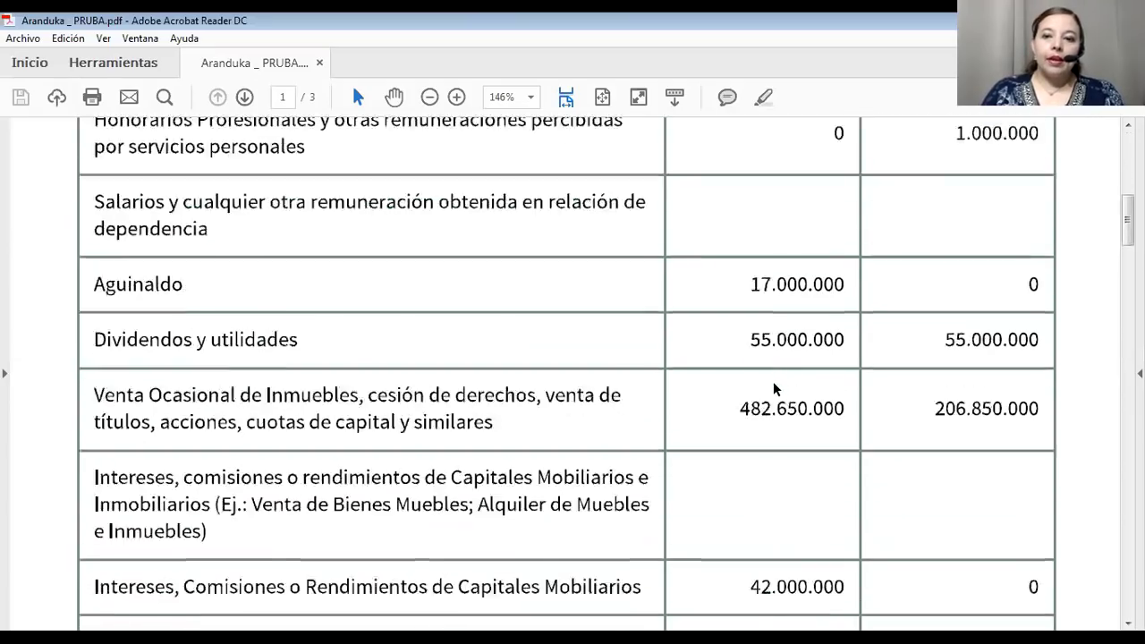
pyautogui.scroll(1, 769, 381)
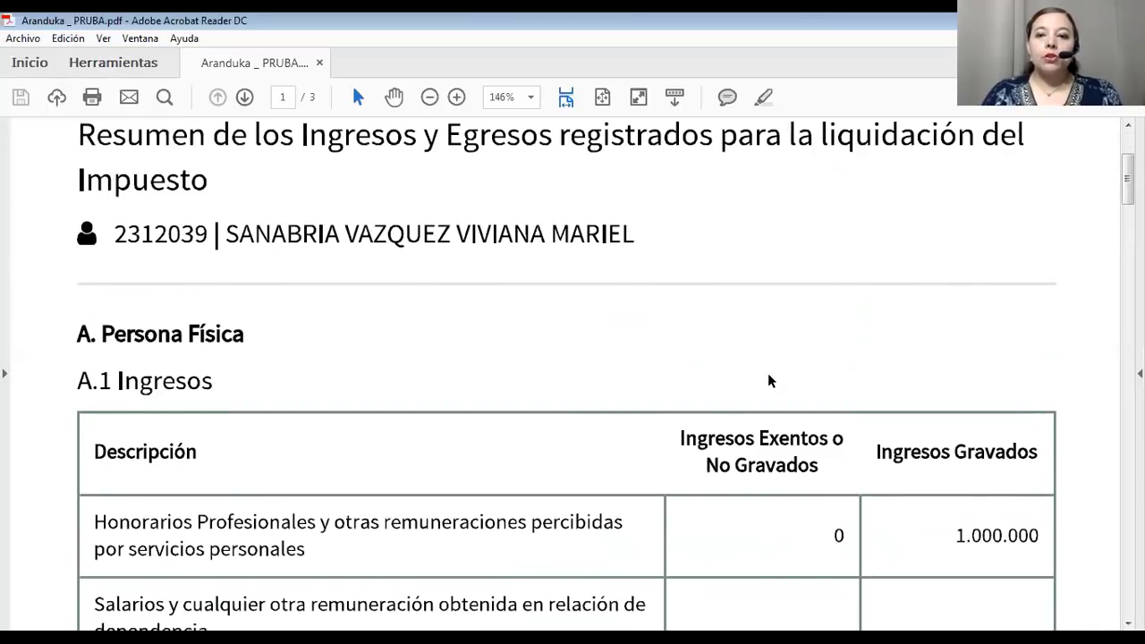
pyautogui.scroll(-3, 769, 380)
pyautogui.scroll(-1, 770, 380)
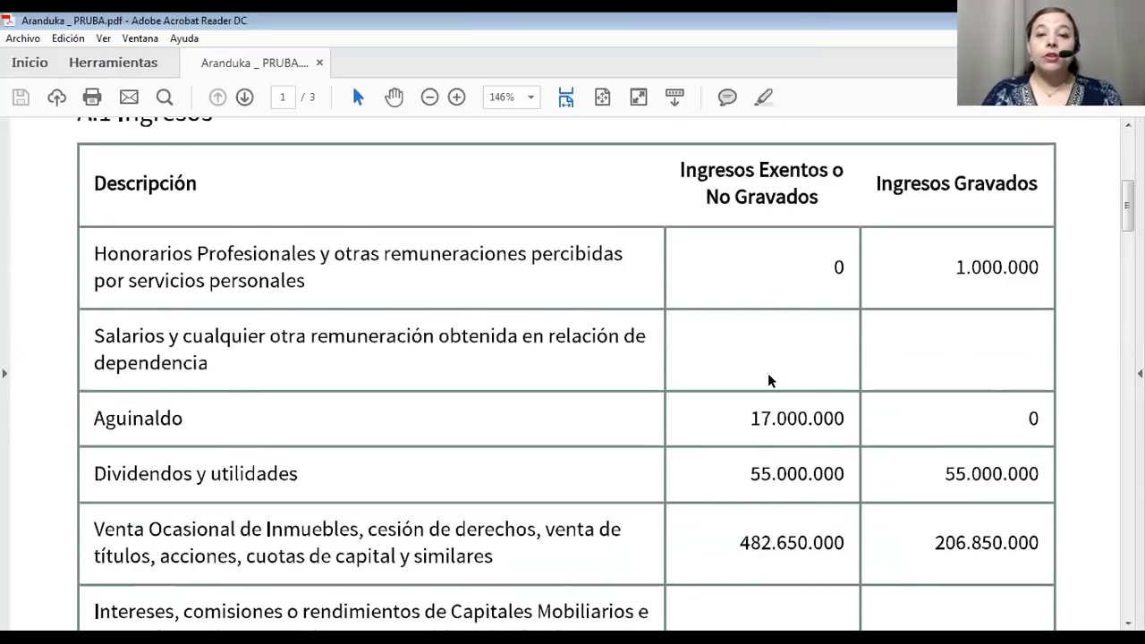
pyautogui.scroll(-3, 768, 381)
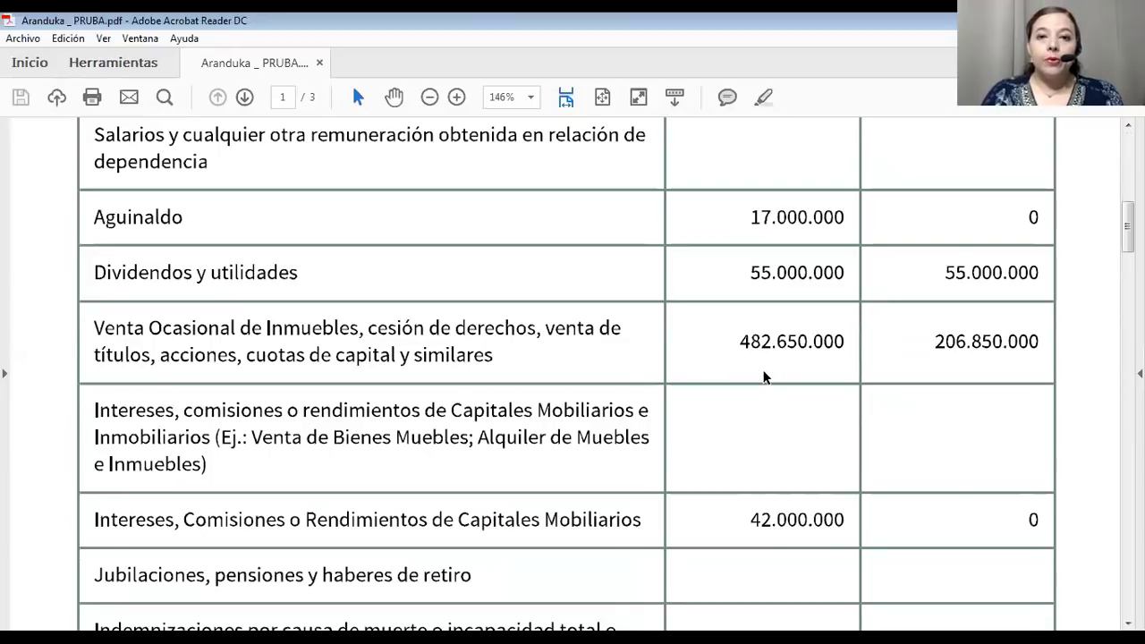
pyautogui.scroll(-11, 762, 374)
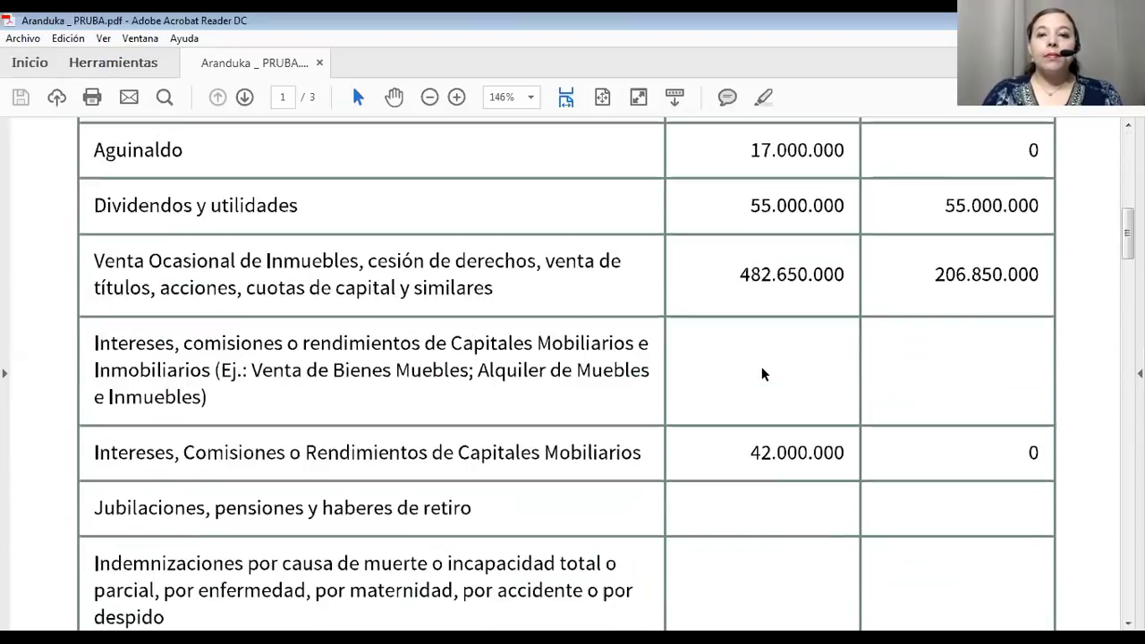
pyautogui.scroll(-4, 762, 374)
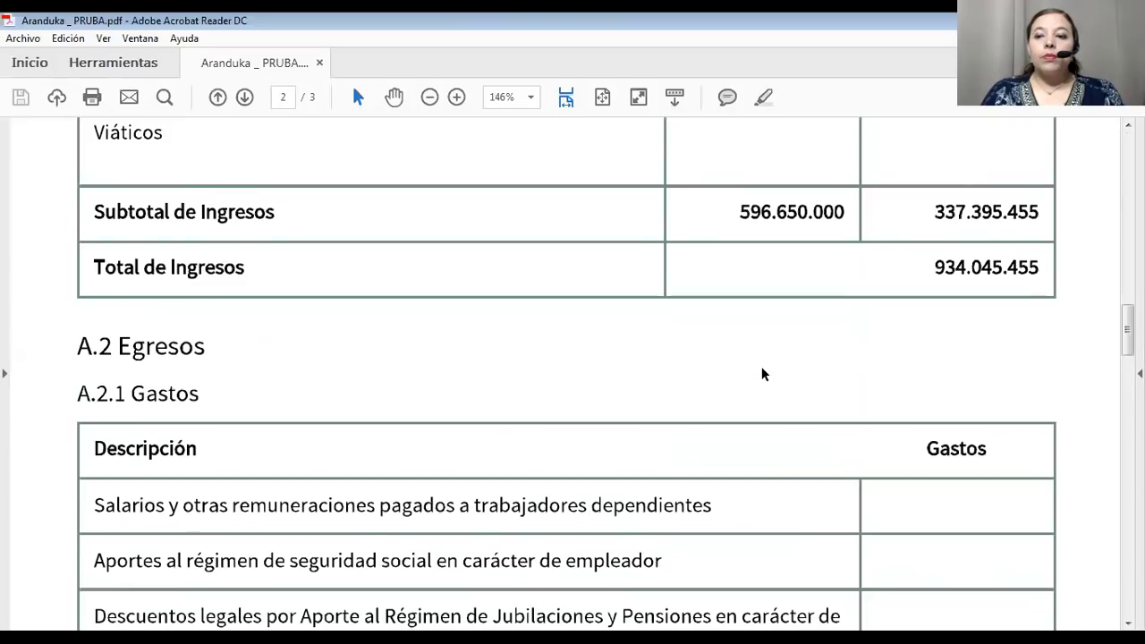
pyautogui.scroll(3, 761, 373)
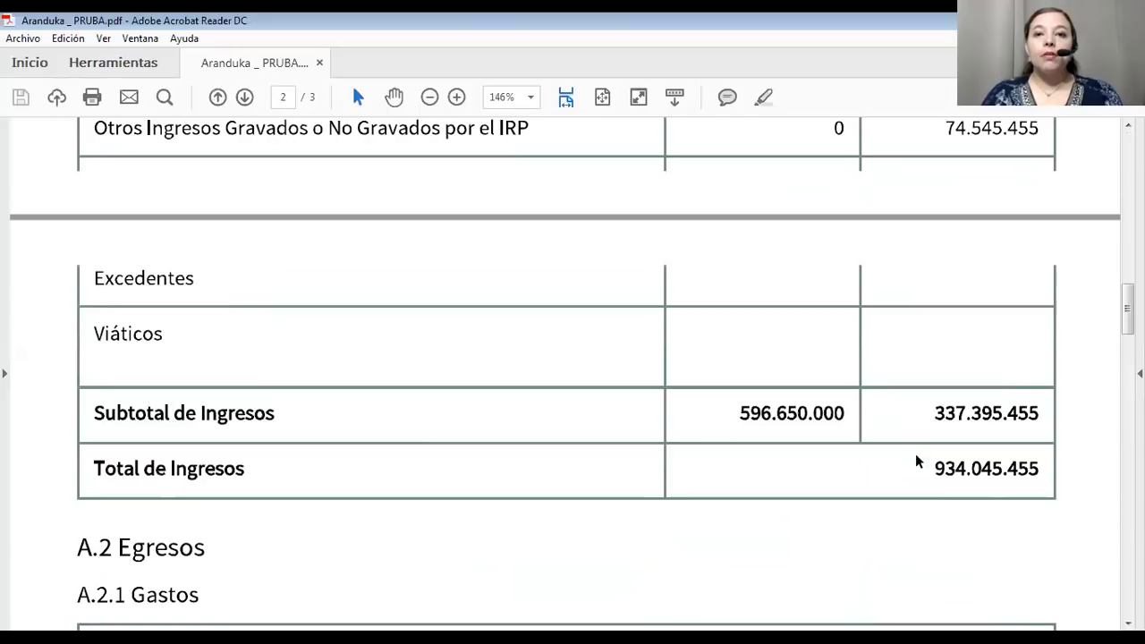
pyautogui.scroll(-5, 844, 490)
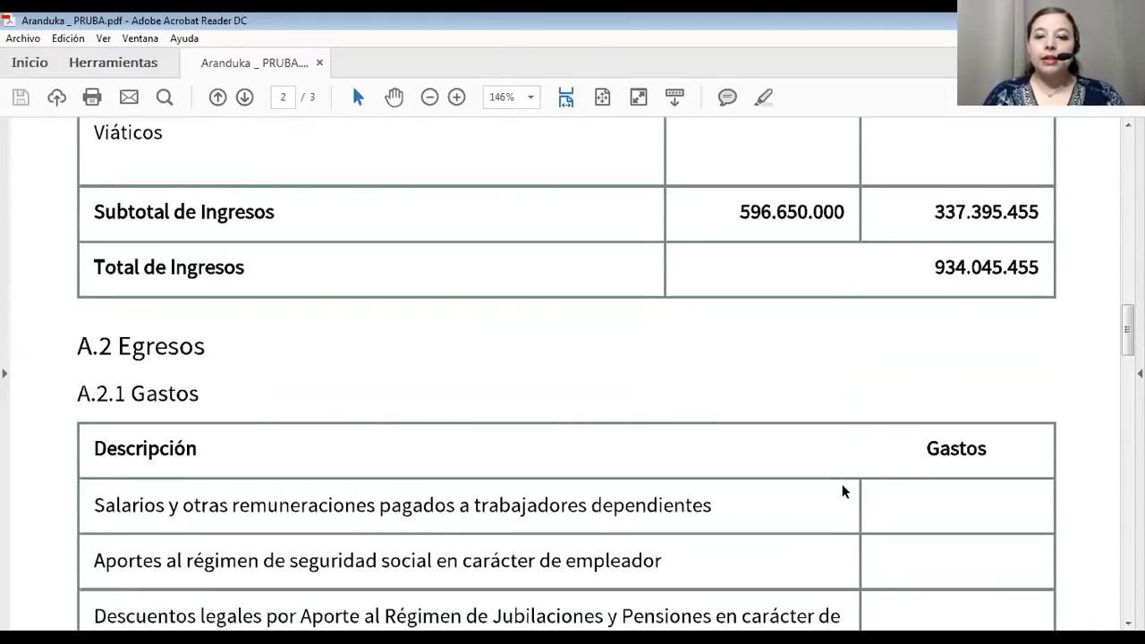
pyautogui.scroll(-7, 841, 485)
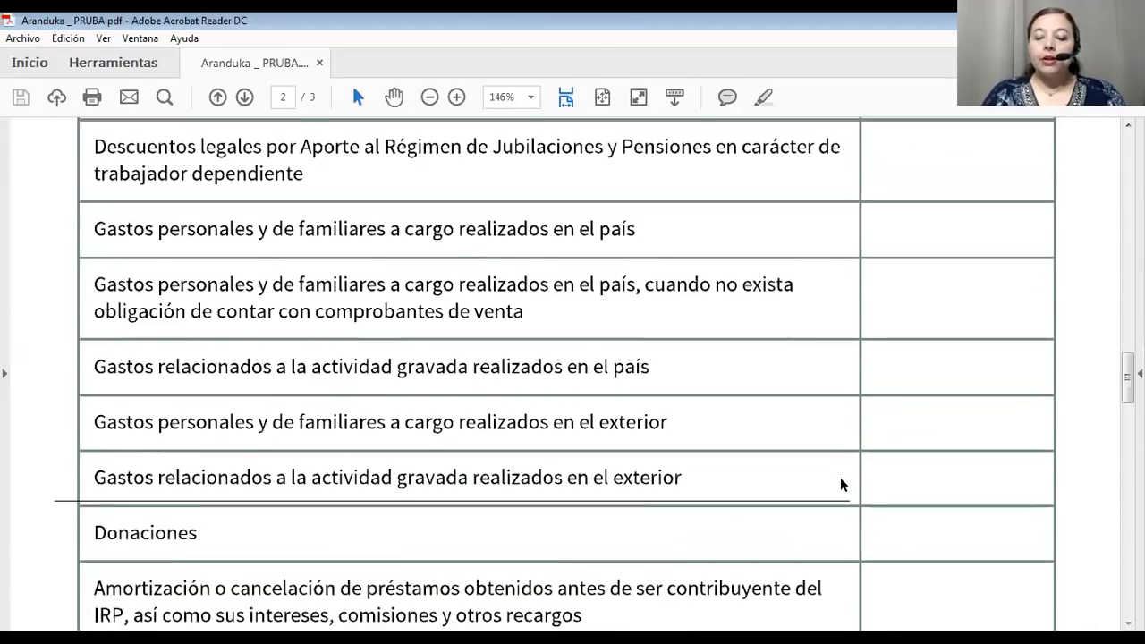
pyautogui.scroll(-10, 841, 485)
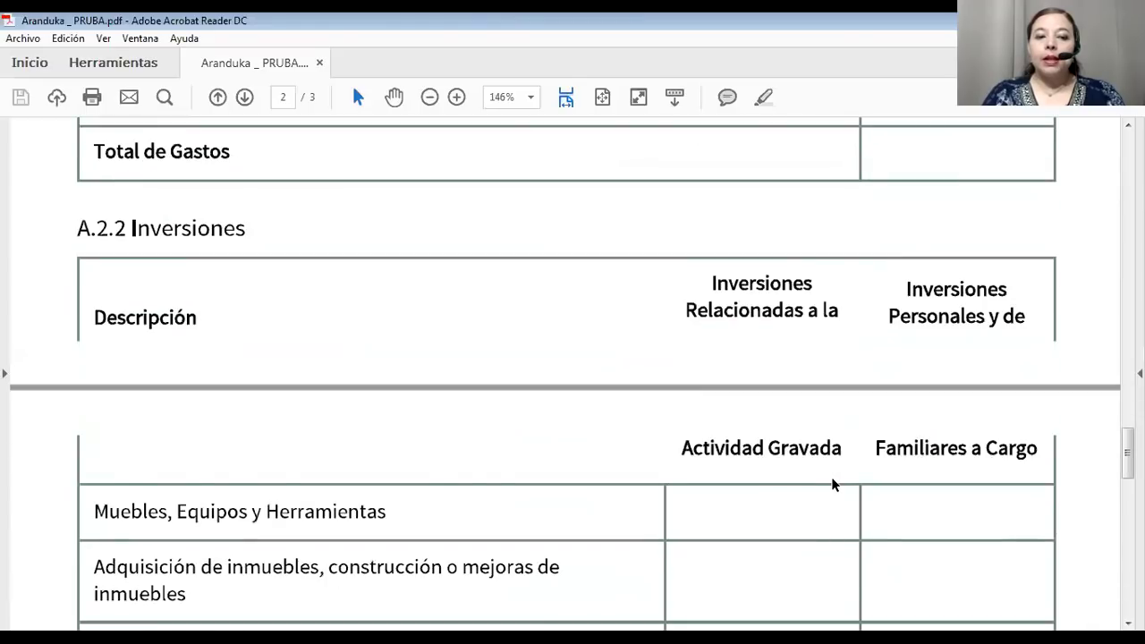
pyautogui.scroll(-8, 831, 485)
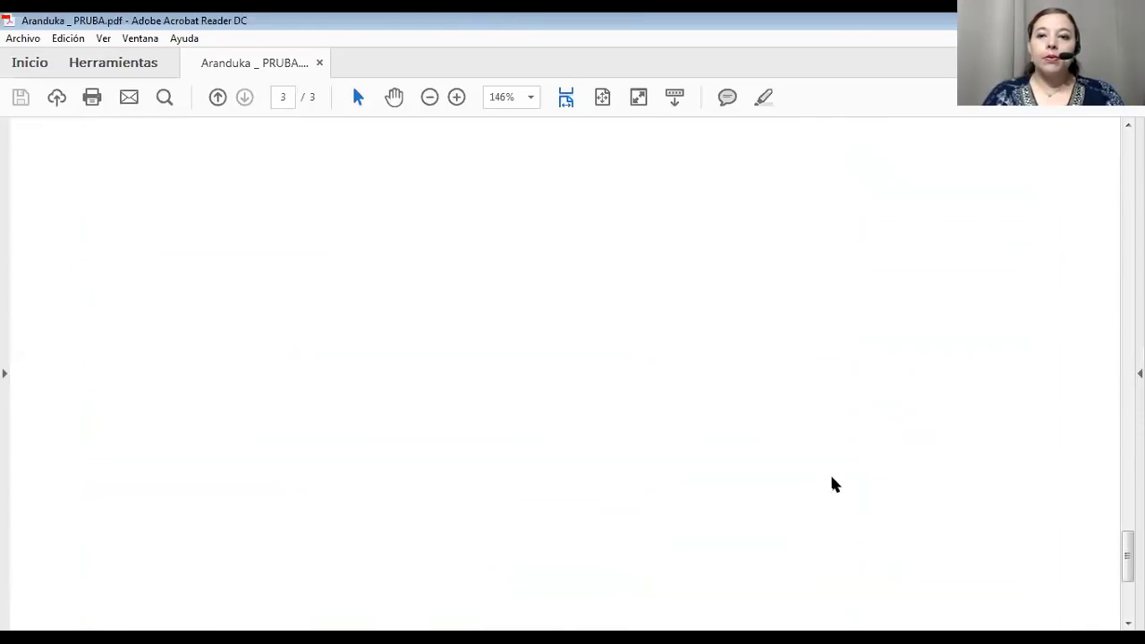
pyautogui.scroll(7, 831, 486)
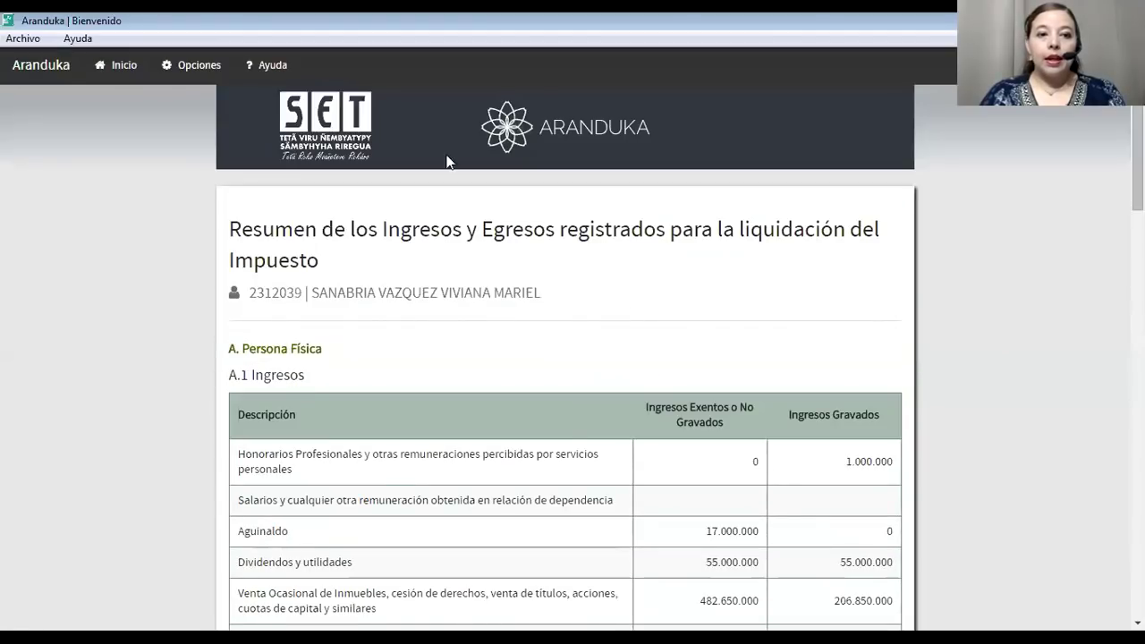
# Return to Inicio and check the latest ingresos entry, the 15/02/2018 invoice of 110.000.000.
pyautogui.click(123, 71)
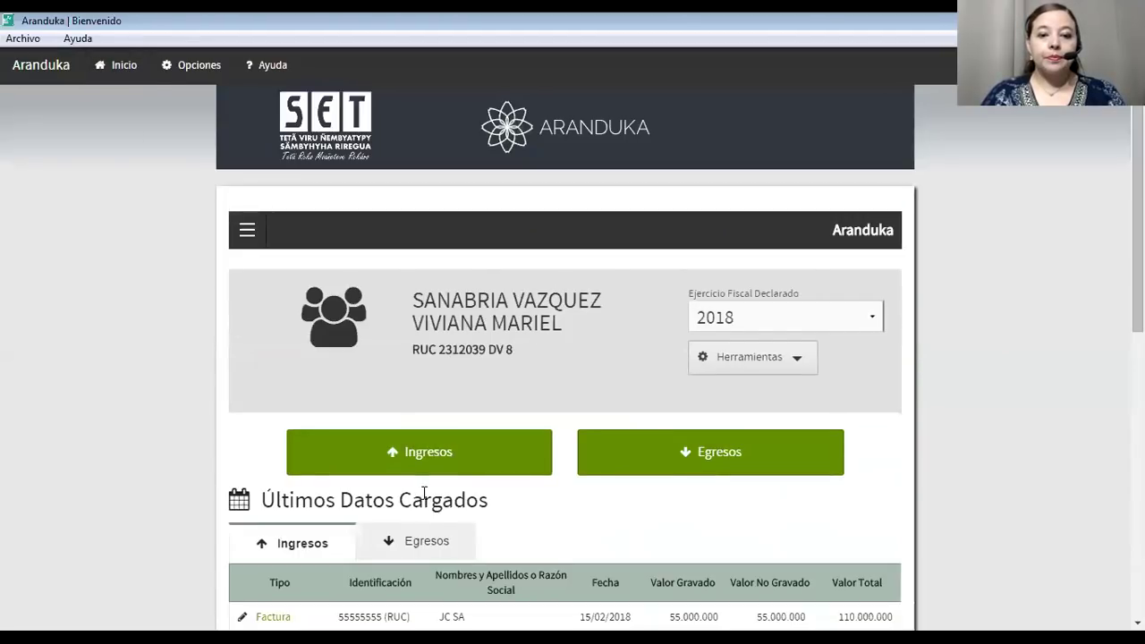
pyautogui.scroll(-6, 429, 467)
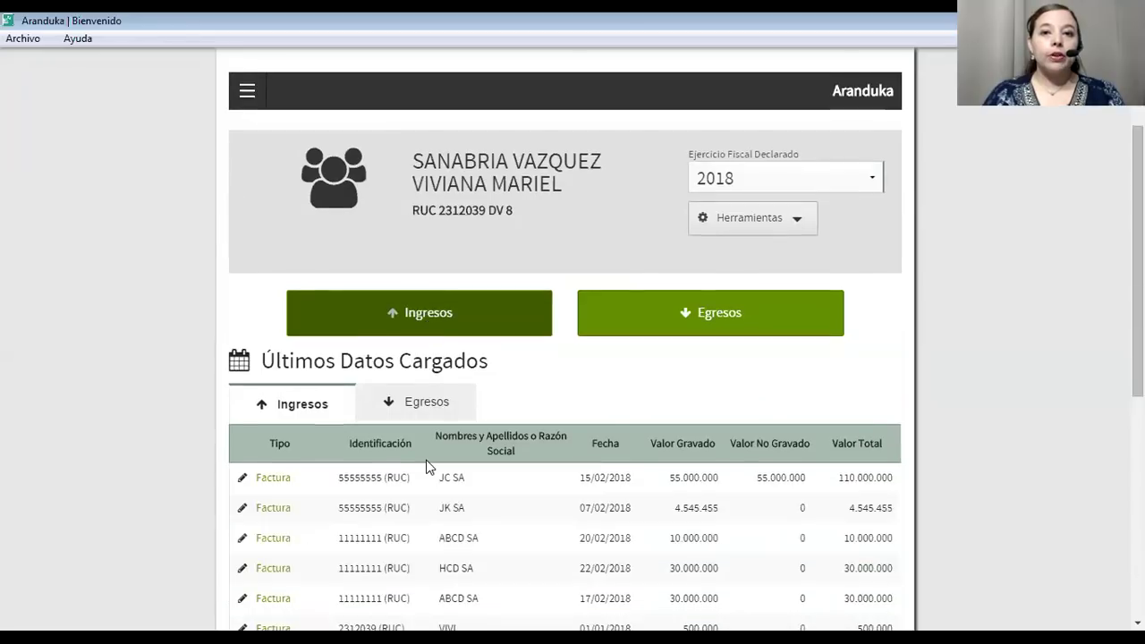
pyautogui.scroll(6, 428, 467)
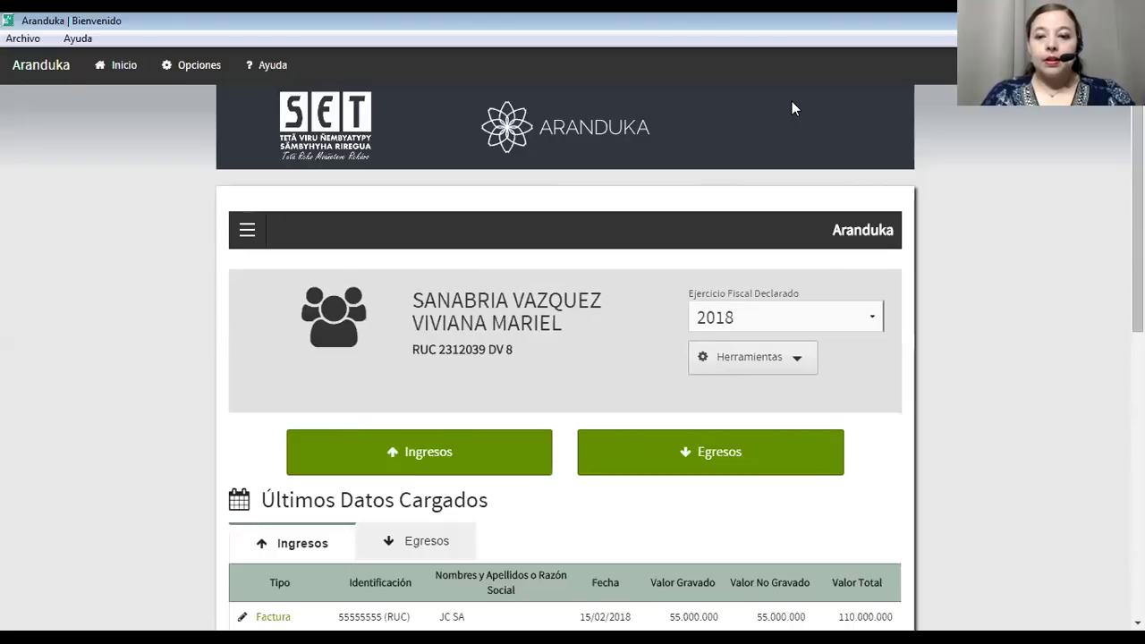
# Open Herramientas > Exportar Información for 2018 and set 'En carácter de' to ORIGINAL.
pyautogui.click(797, 361)
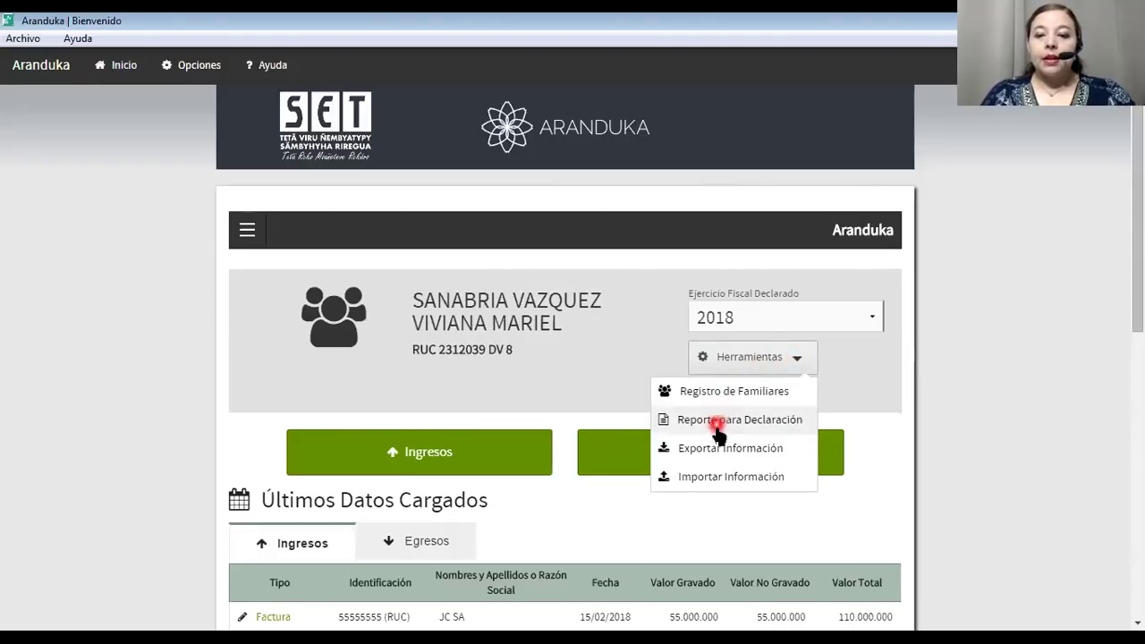
pyautogui.click(705, 449)
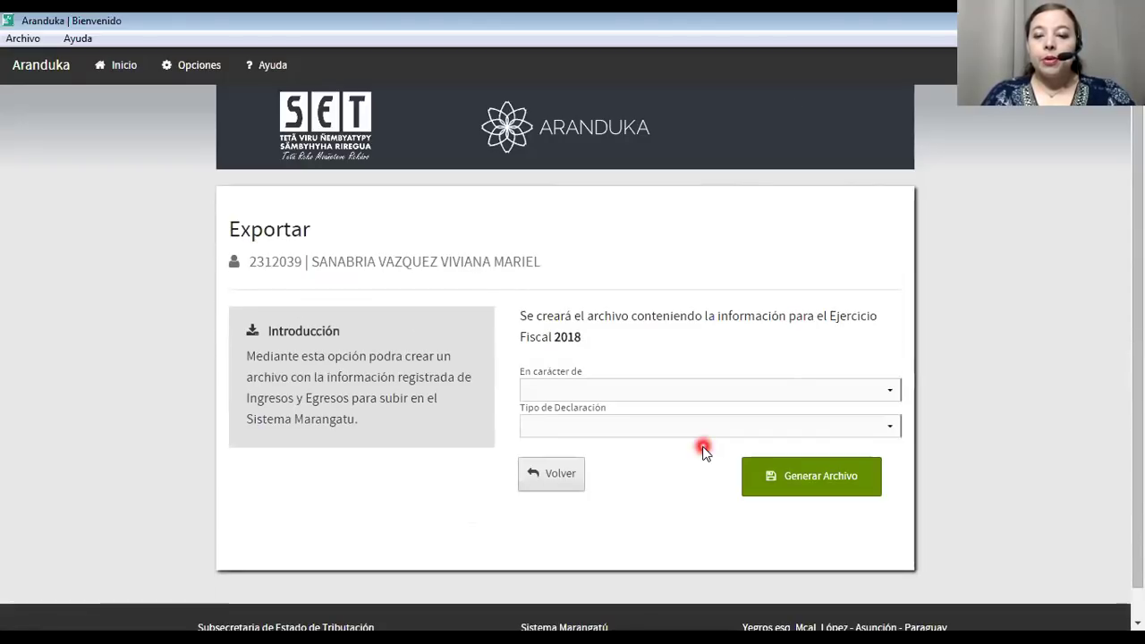
pyautogui.click(889, 394)
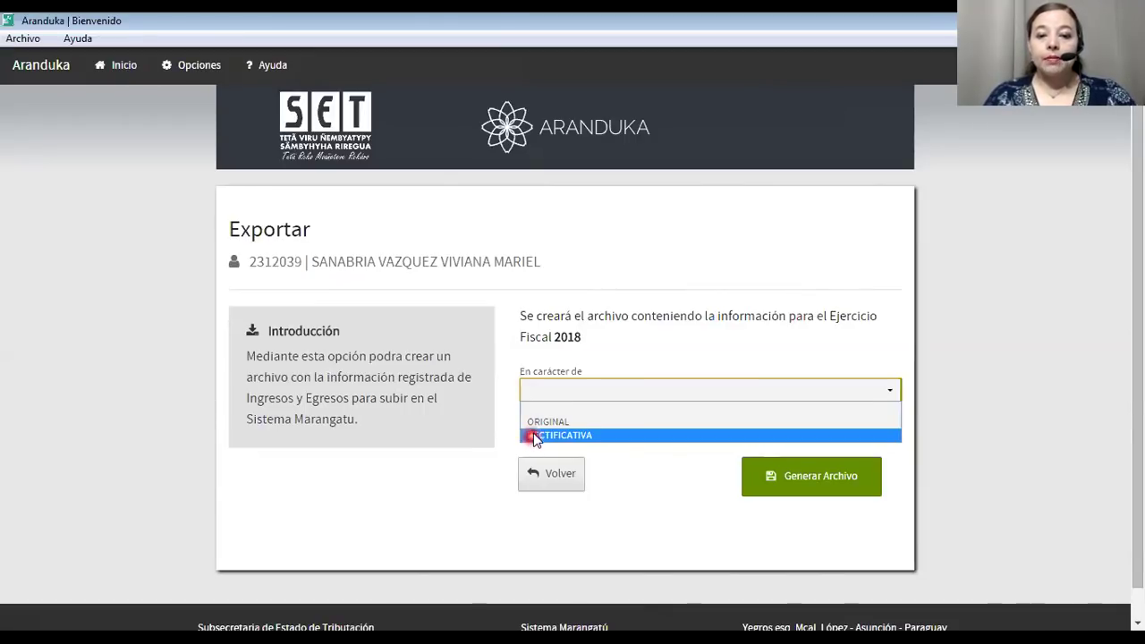
pyautogui.click(533, 423)
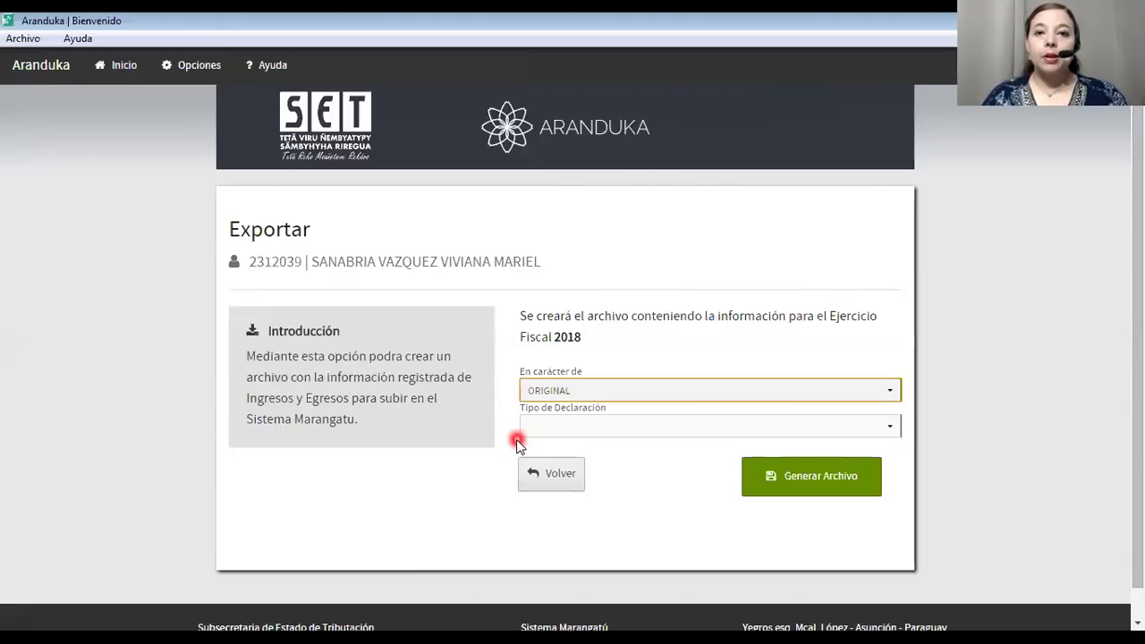
pyautogui.click(597, 394)
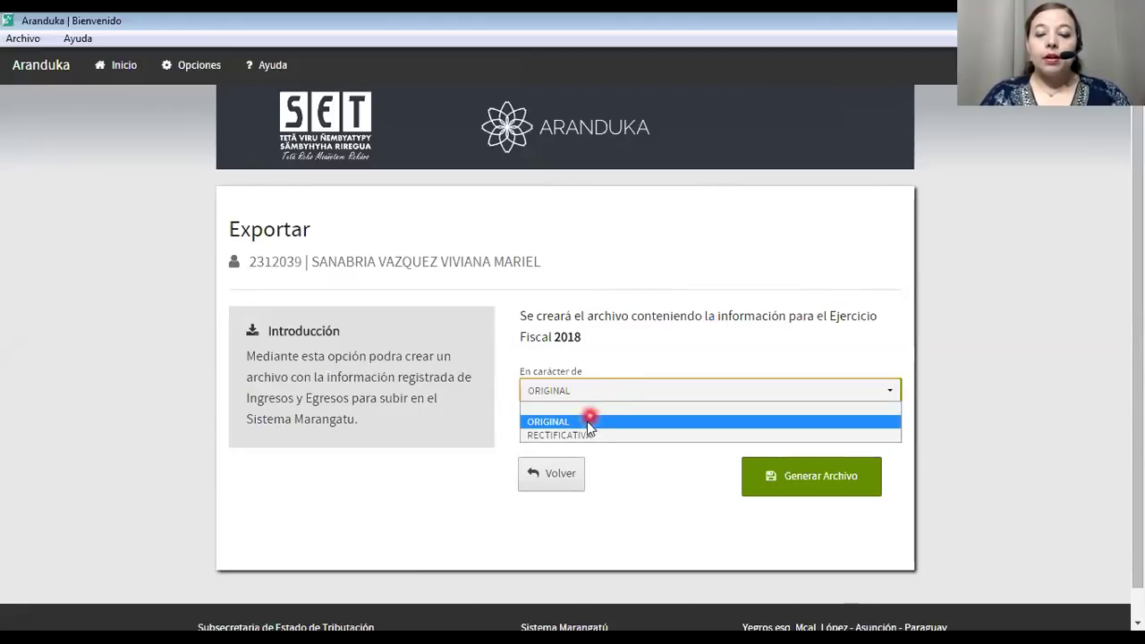
pyautogui.click(587, 421)
pyautogui.click(583, 428)
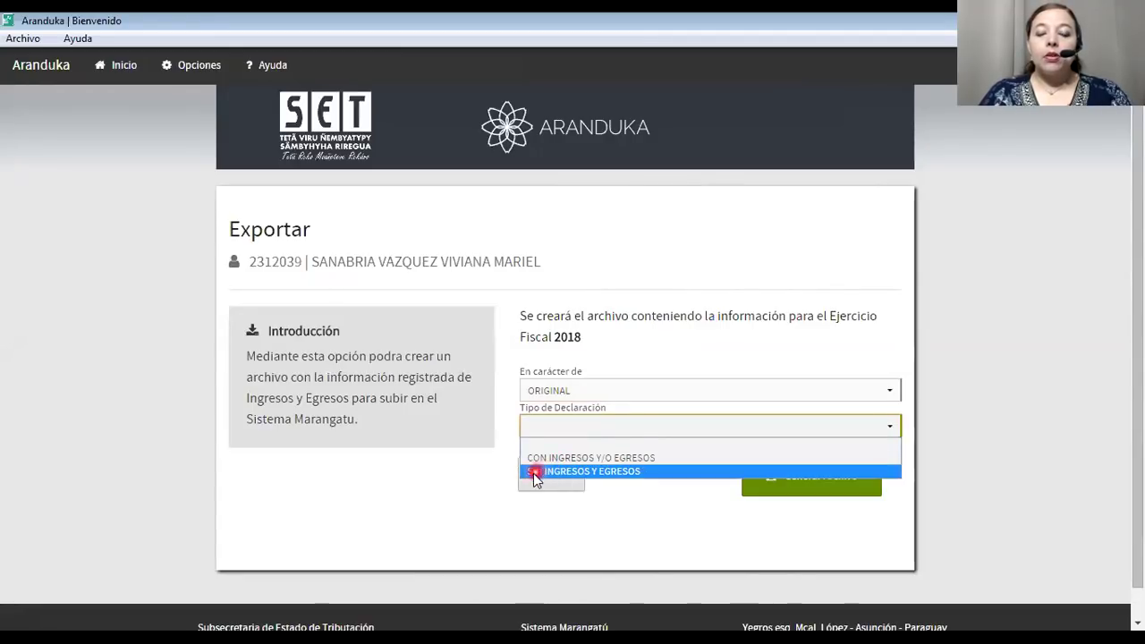
# Generate the CON INGRESOS Y/O EGRESOS declaration file to Escritorio, then go back with Volver.
pyautogui.click(580, 459)
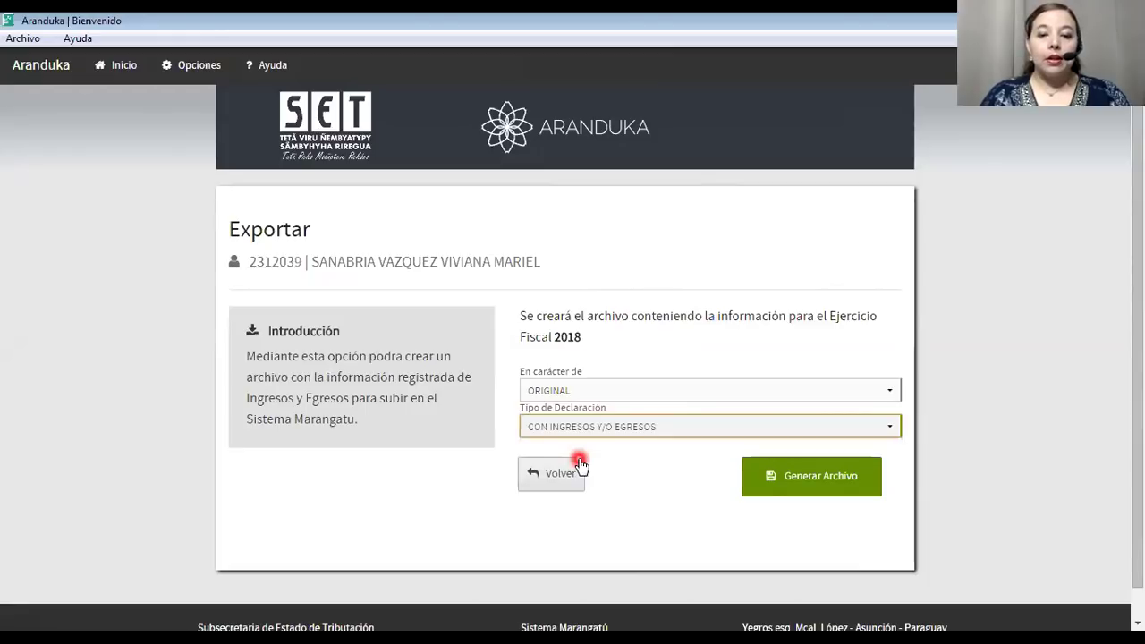
pyautogui.click(828, 484)
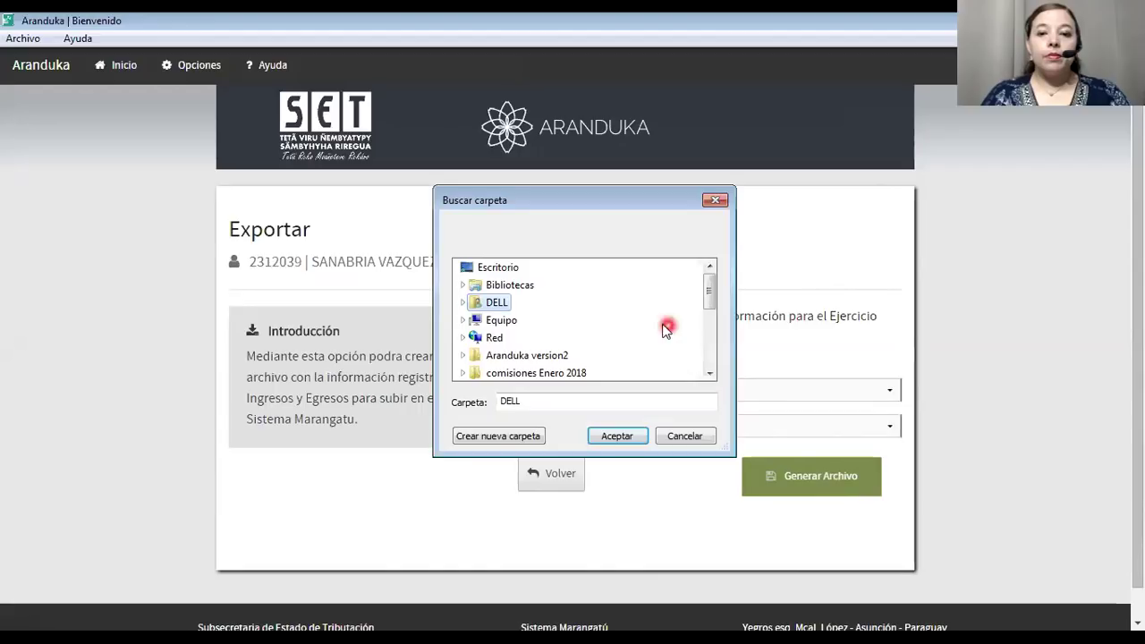
pyautogui.click(516, 270)
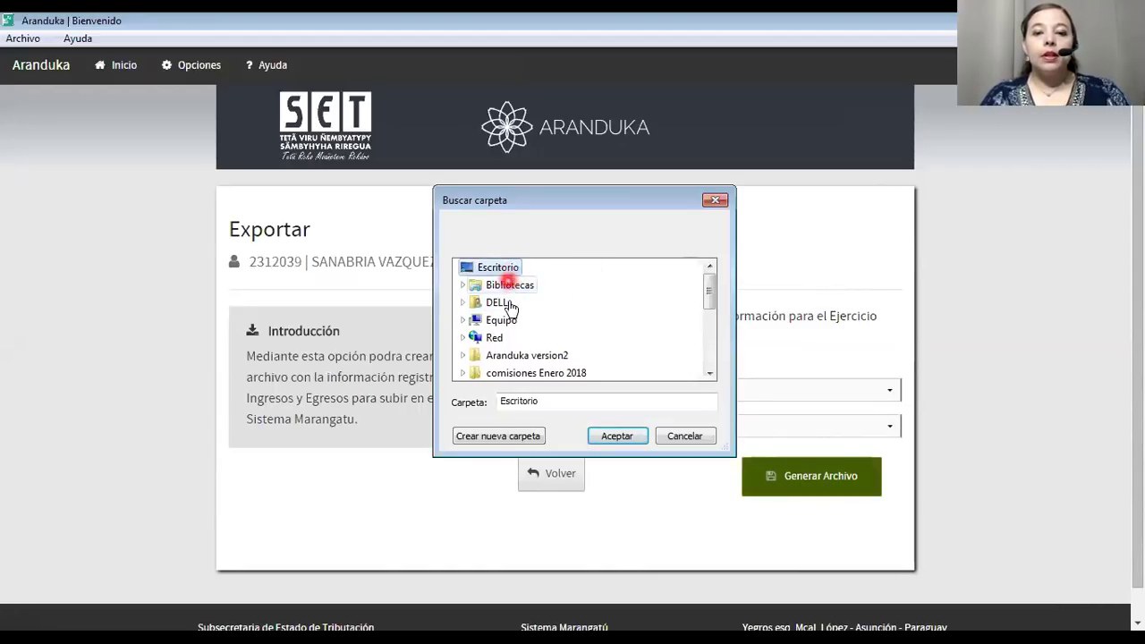
pyautogui.click(620, 439)
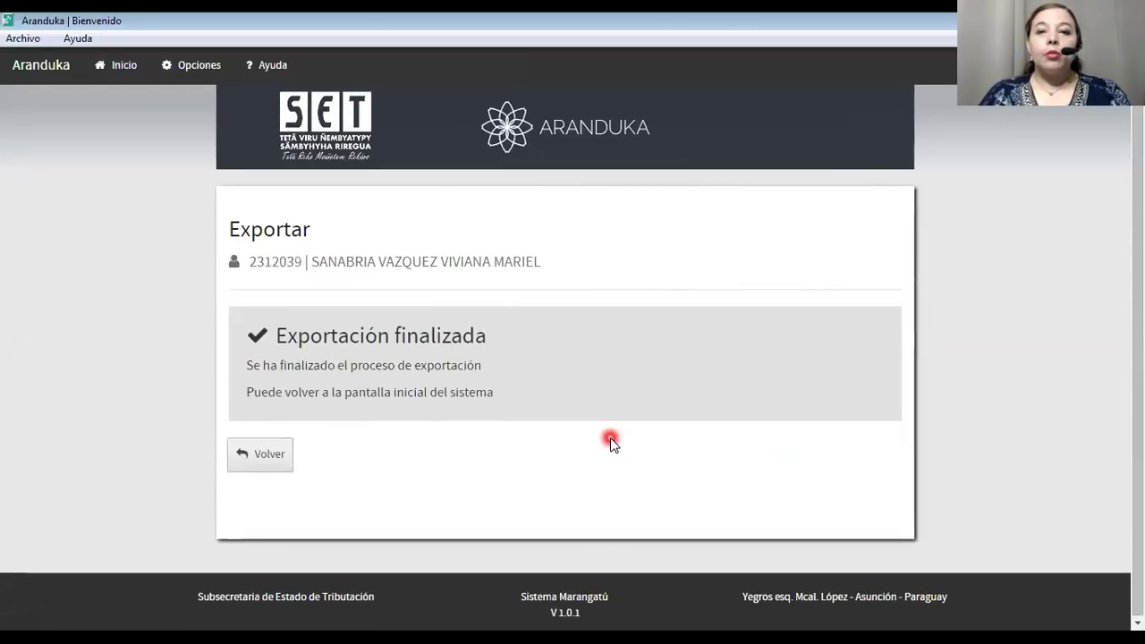
pyautogui.click(279, 456)
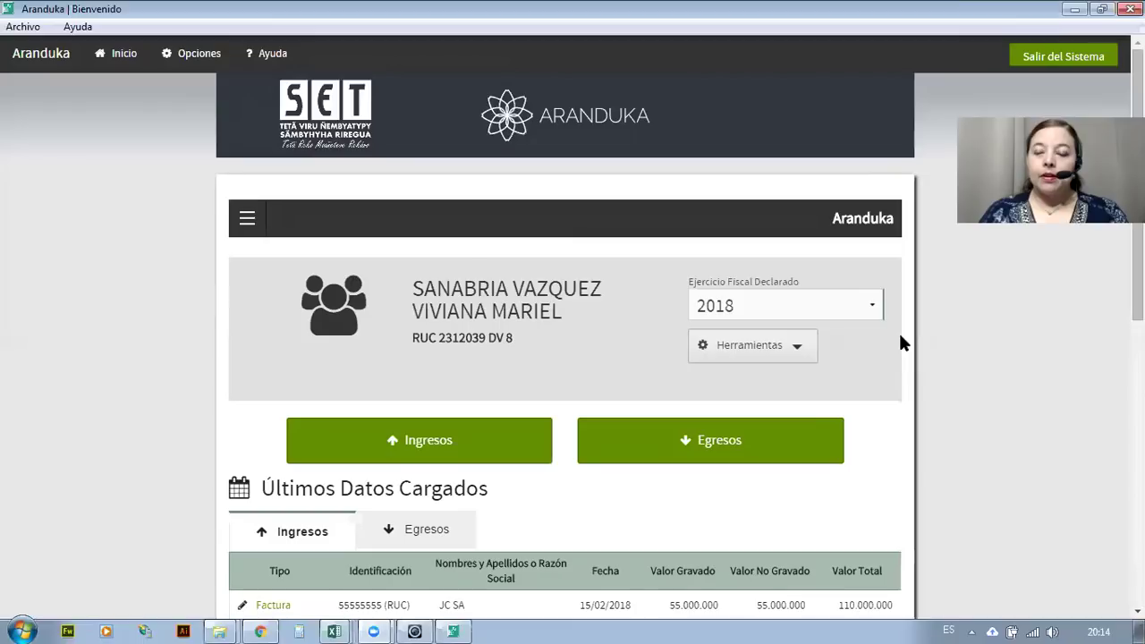
# Close Aranduka, minimize Excel, and move the LIE_2018 ZIP icon to the desktop centre.
pyautogui.click(1075, 9)
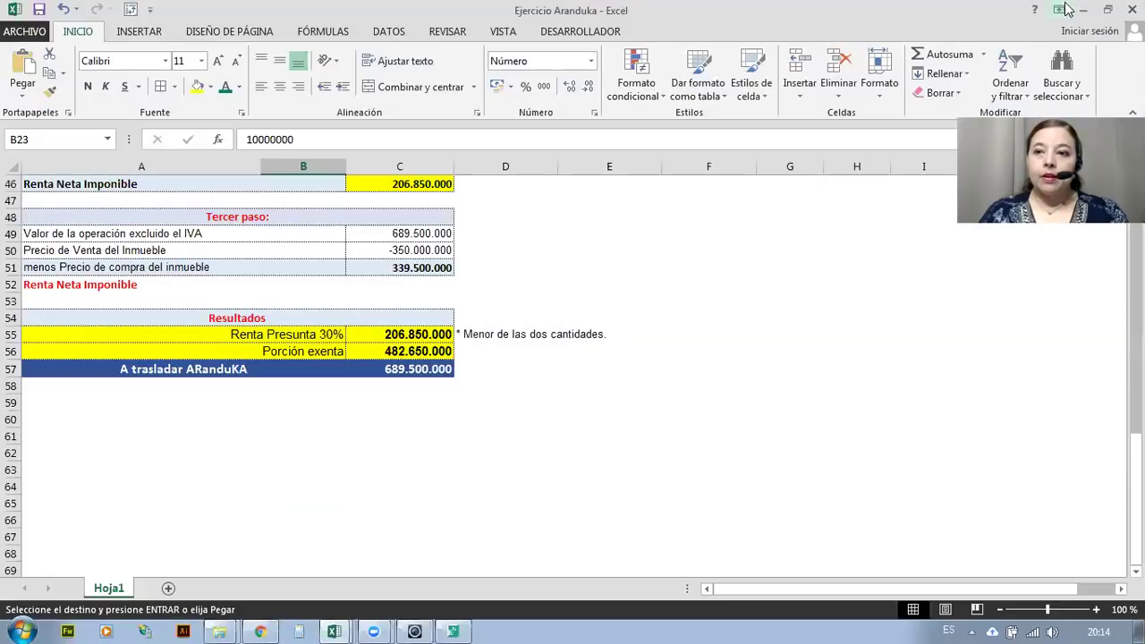
pyautogui.click(1085, 10)
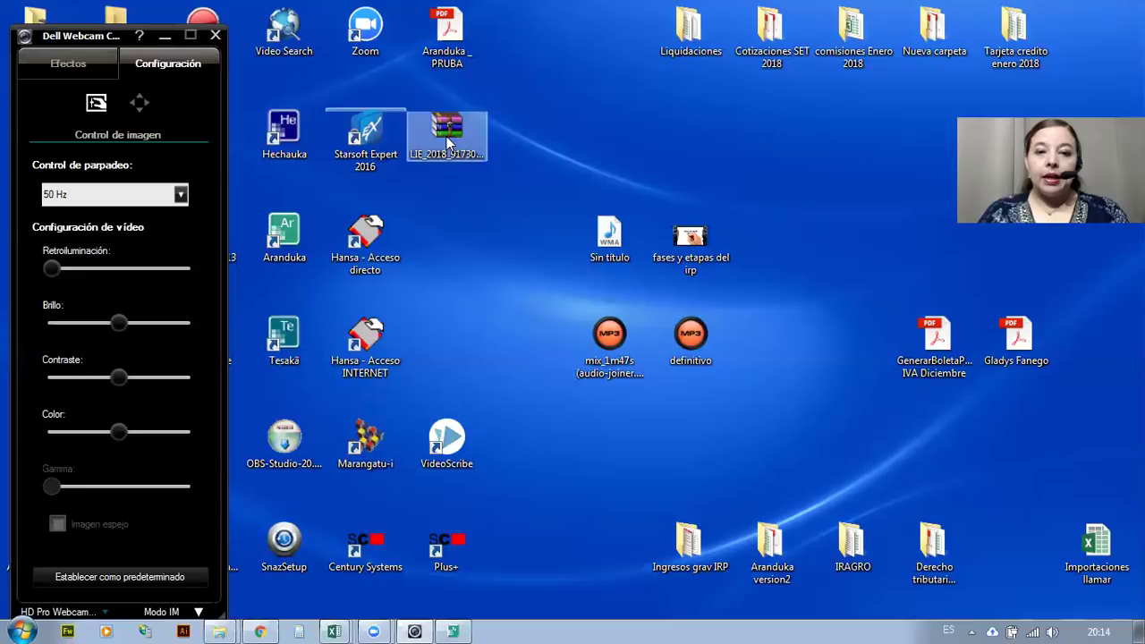
pyautogui.moveTo(446, 136); pyautogui.dragTo(466, 182)
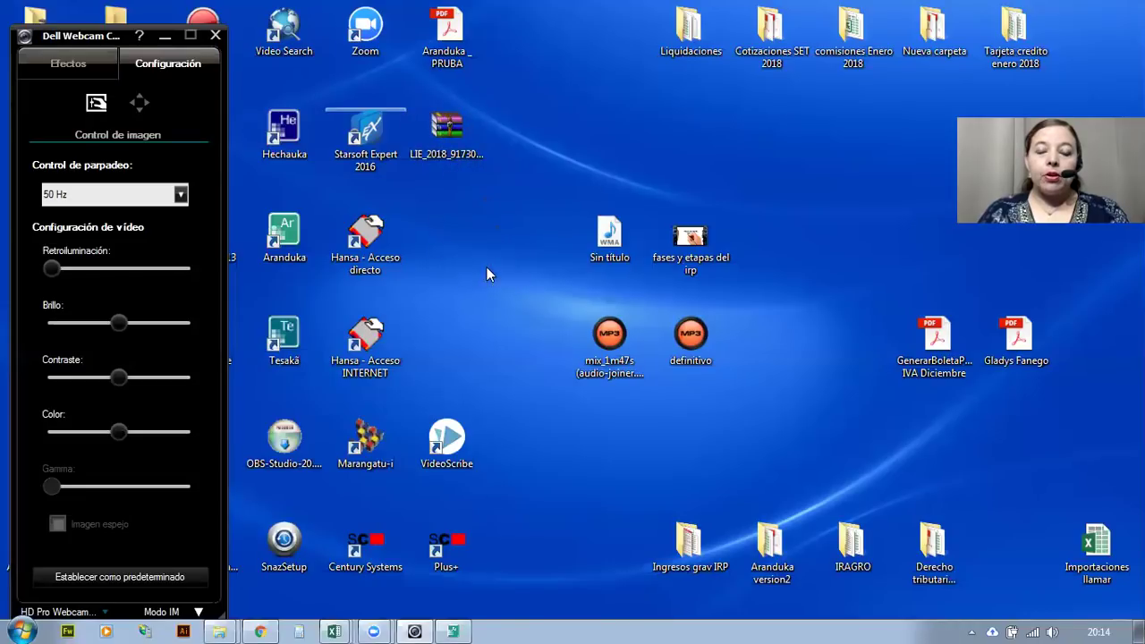
pyautogui.moveTo(487, 266); pyautogui.dragTo(489, 267)
pyautogui.click(872, 89)
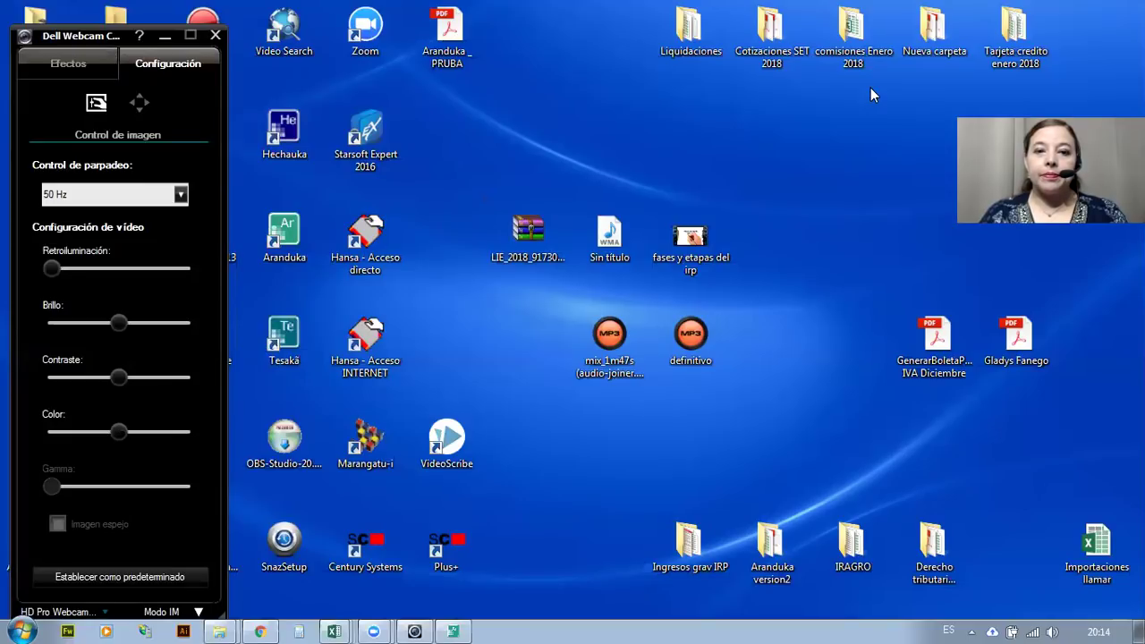
pyautogui.moveTo(463, 195); pyautogui.dragTo(577, 284)
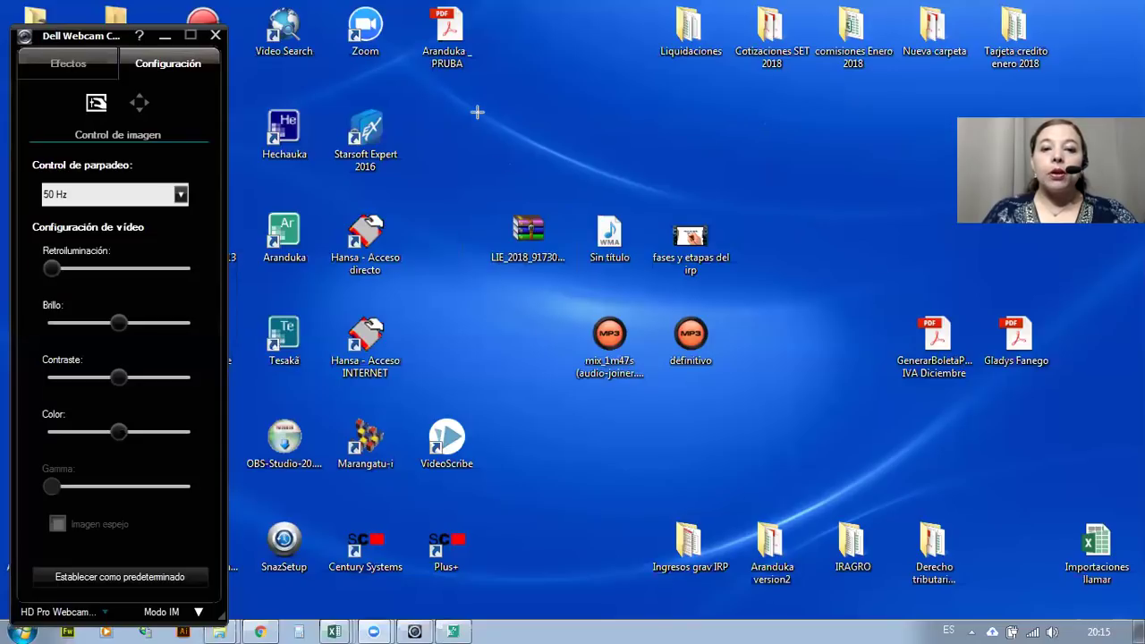
# Open the LIE_2018 ZIP in WinRAR, dismiss the licence reminder, and select ingresos.xls.
pyautogui.click(528, 234)
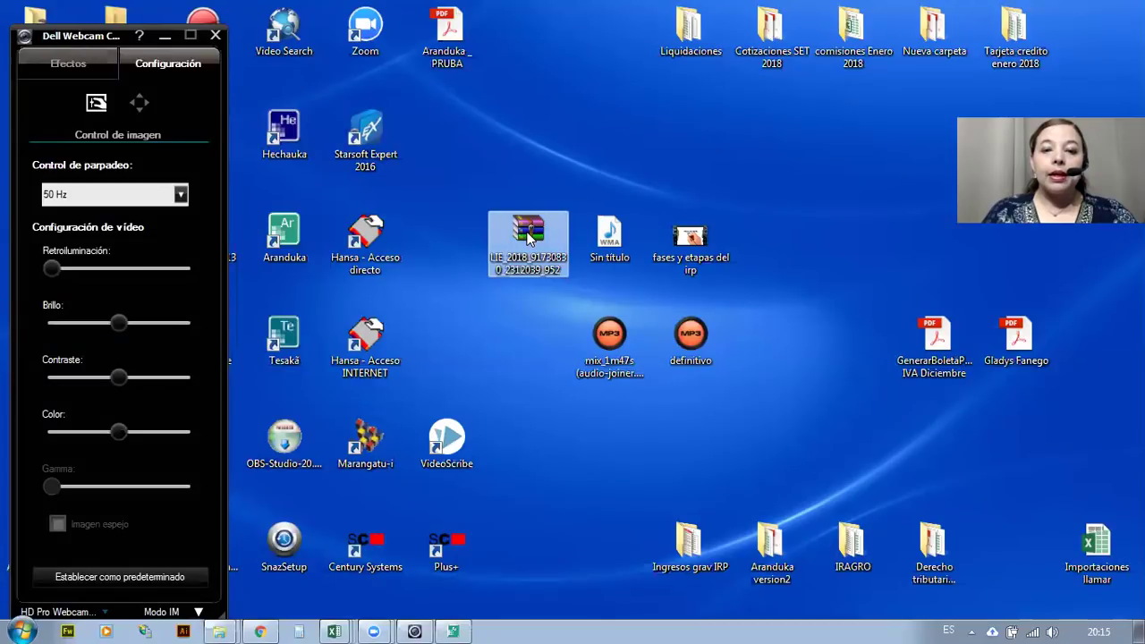
pyautogui.doubleClick(527, 234)
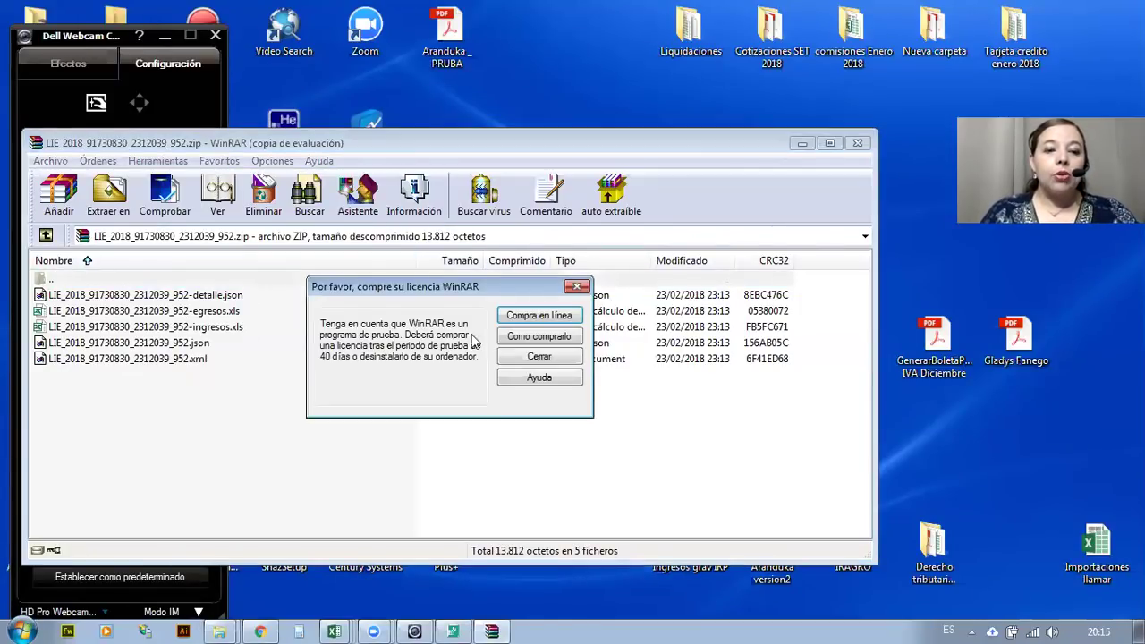
pyautogui.click(569, 361)
pyautogui.click(134, 296)
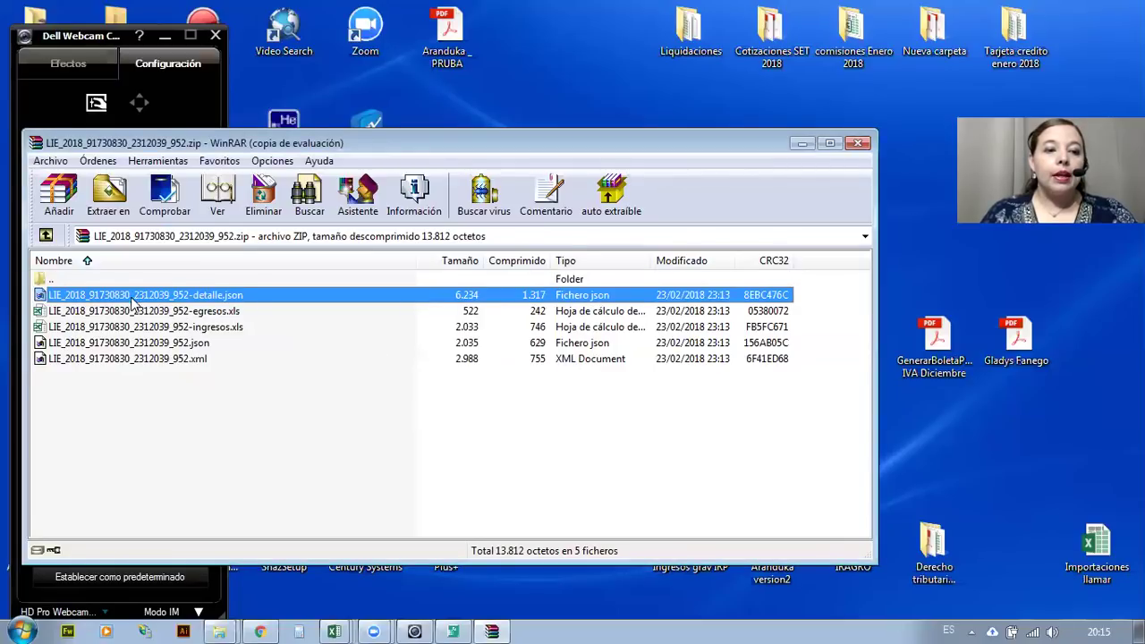
pyautogui.click(134, 311)
pyautogui.click(133, 328)
pyautogui.click(125, 315)
pyautogui.click(116, 329)
pyautogui.click(118, 315)
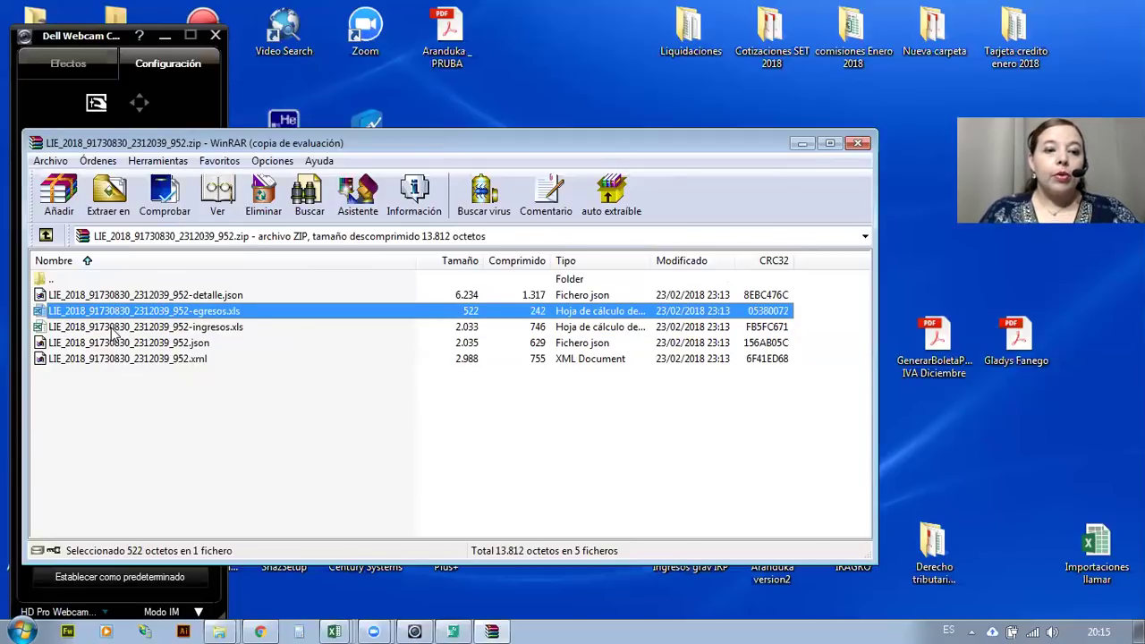
pyautogui.click(207, 329)
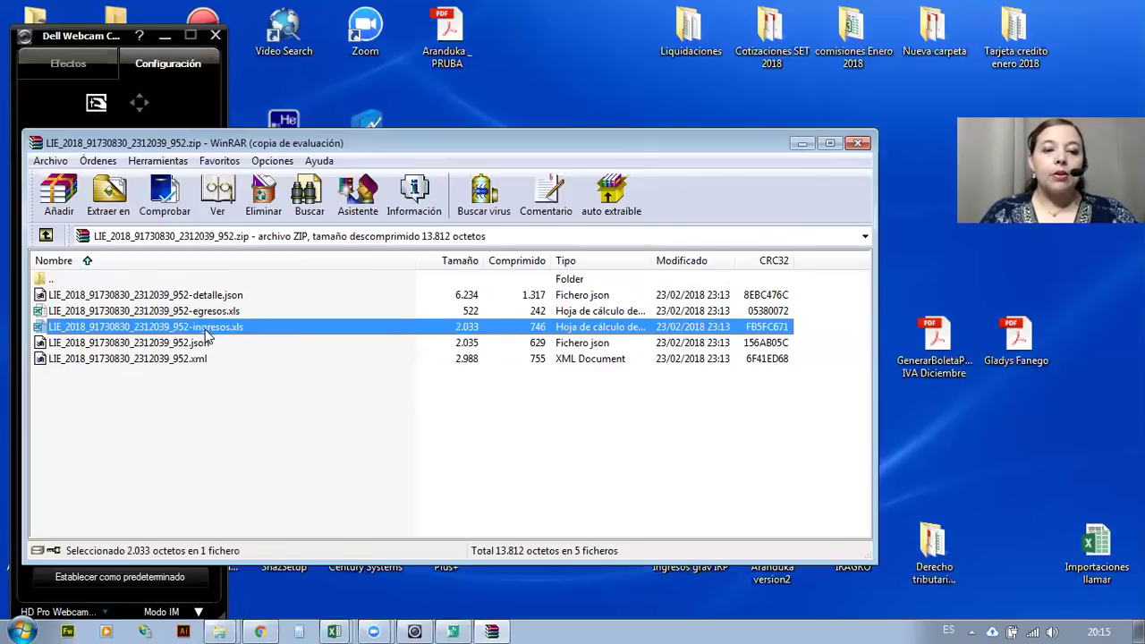
# Open ingresos.xls in Excel and accept the file-format warning with Sí.
pyautogui.doubleClick(205, 331)
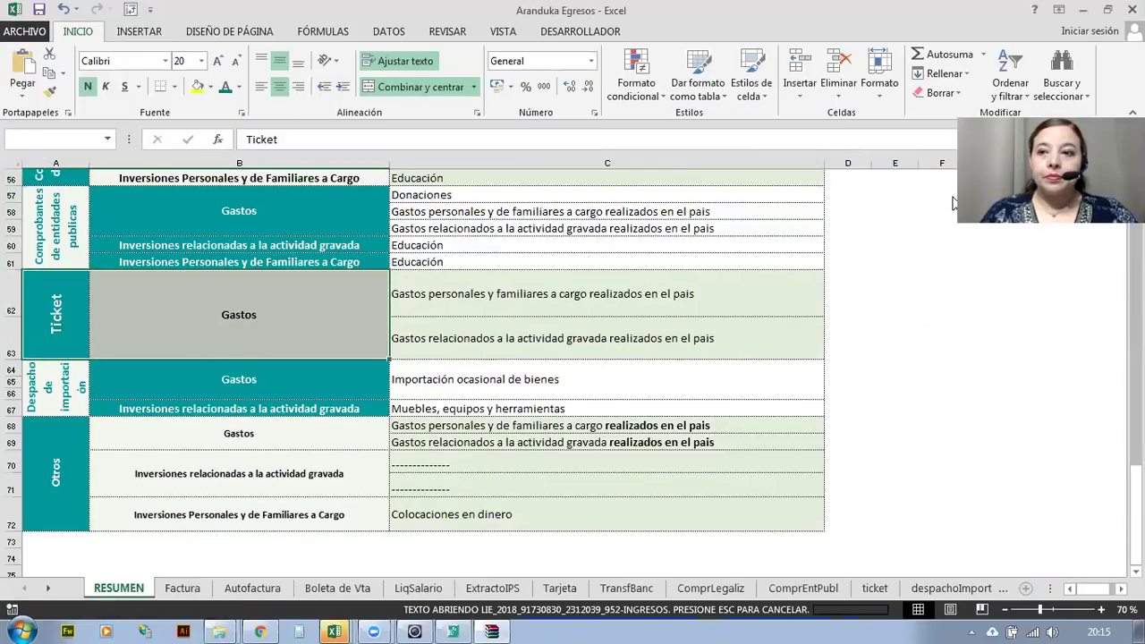
pyautogui.click(1083, 10)
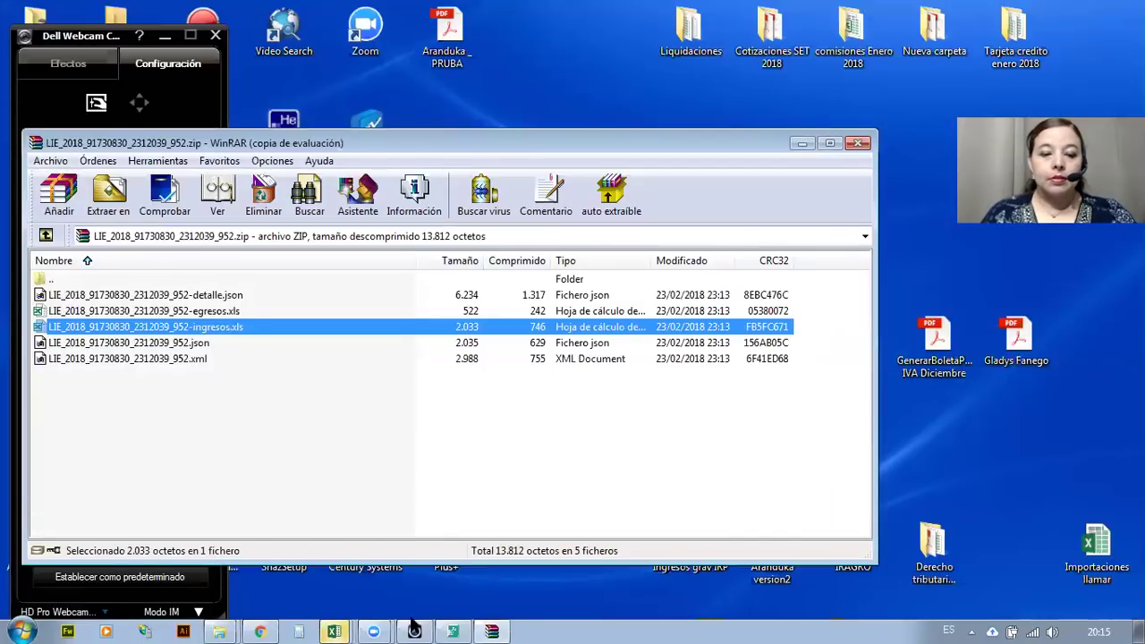
pyautogui.click(334, 631)
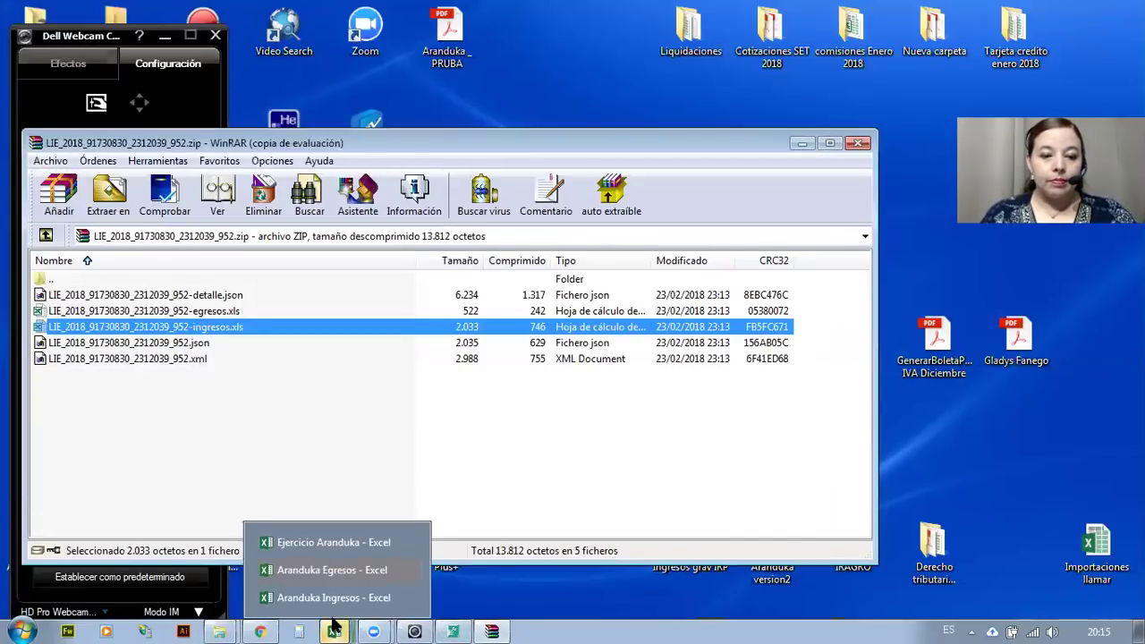
pyautogui.click(333, 571)
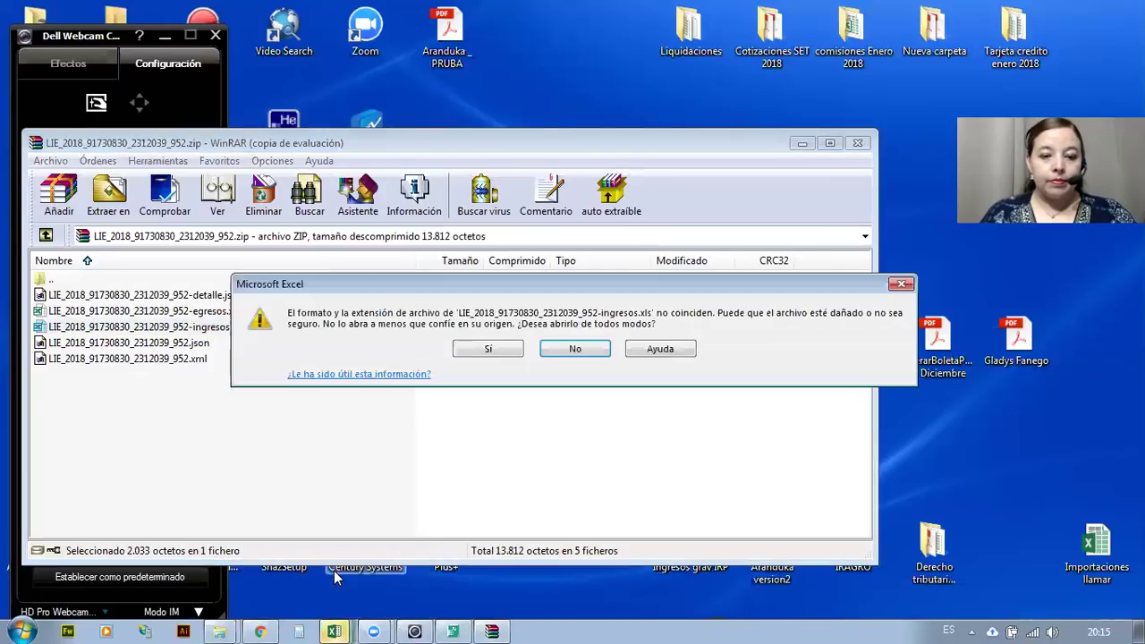
pyautogui.click(490, 349)
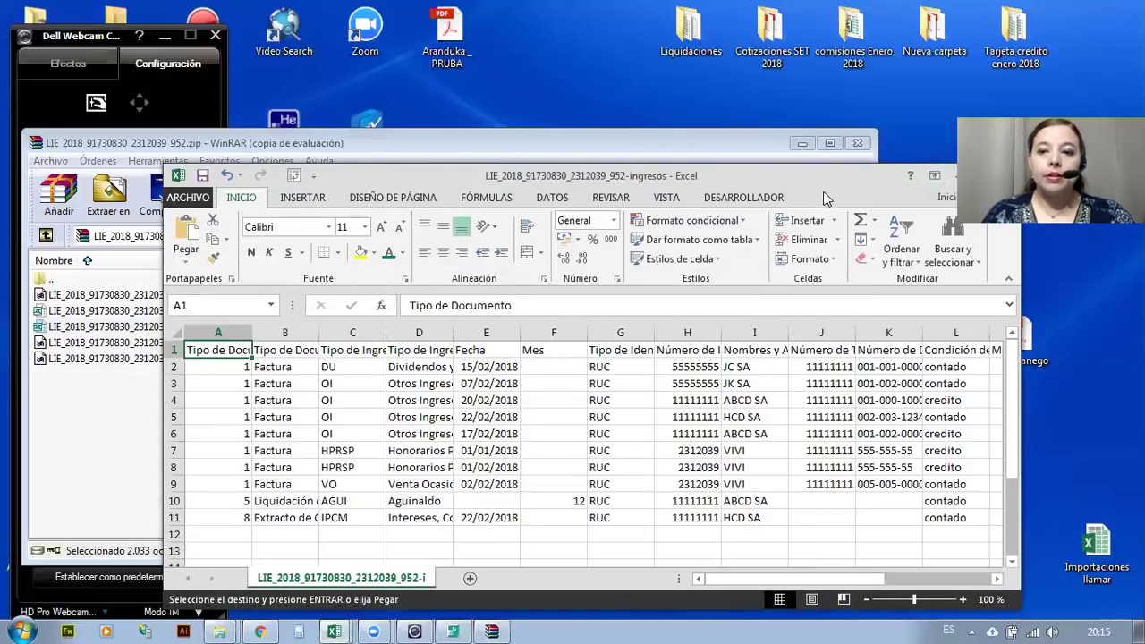
# Maximize the ingresos workbook and select the Fecha dates E2:E11.
pyautogui.moveTo(811, 183); pyautogui.dragTo(690, 176)
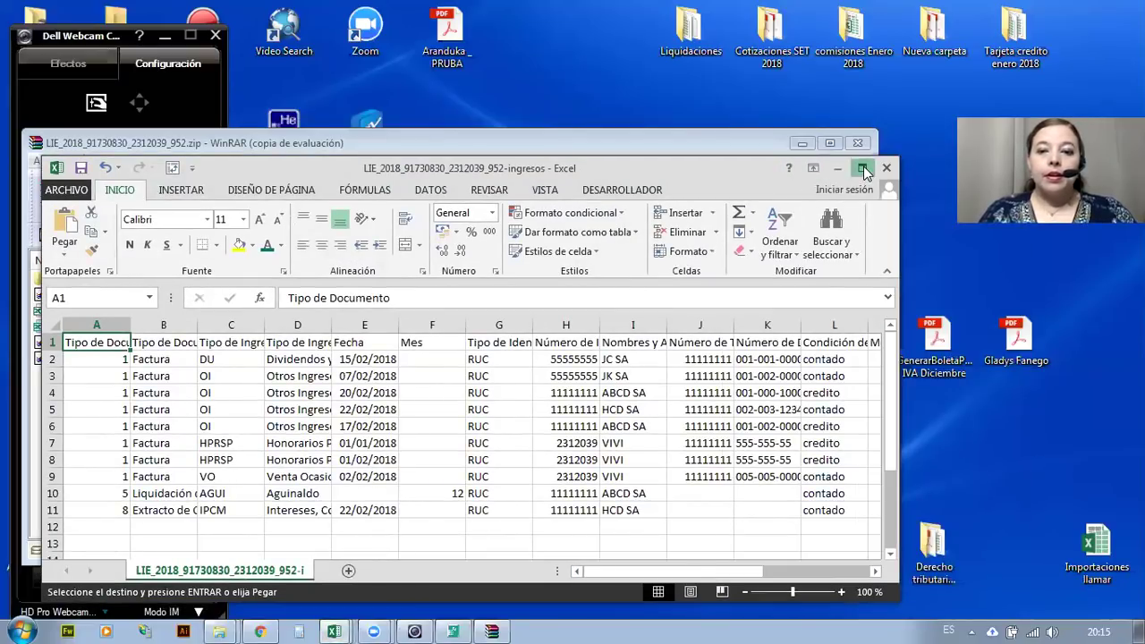
pyautogui.click(863, 169)
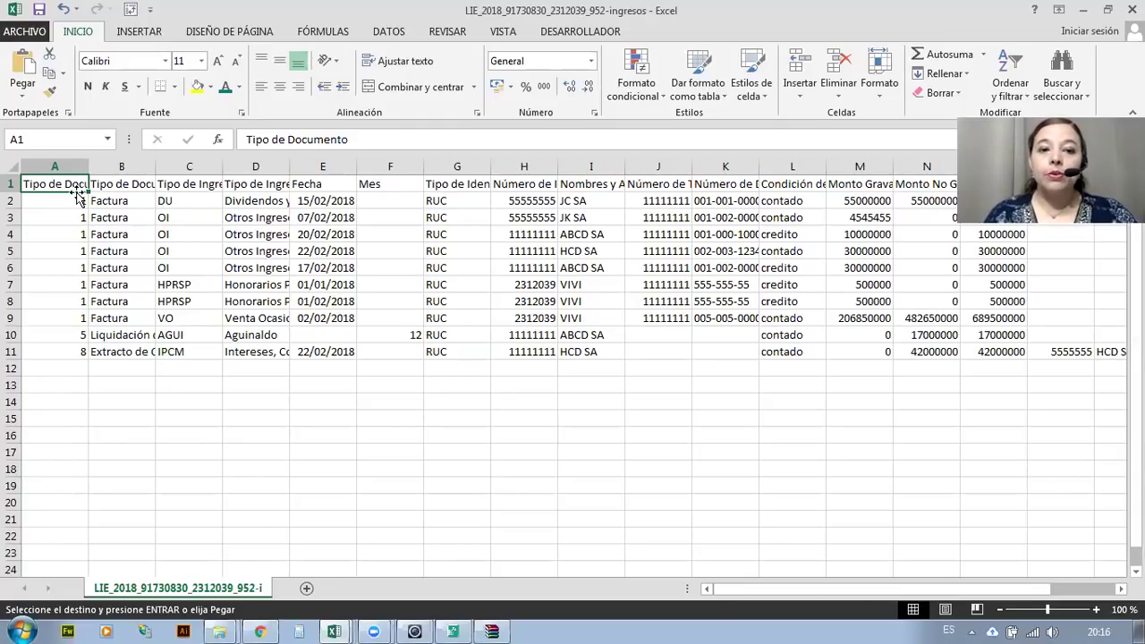
pyautogui.click(312, 203)
pyautogui.moveTo(297, 345)
pyautogui.mouseDown()
pyautogui.moveTo(294, 298)
pyautogui.moveTo(295, 357)
pyautogui.mouseUp()
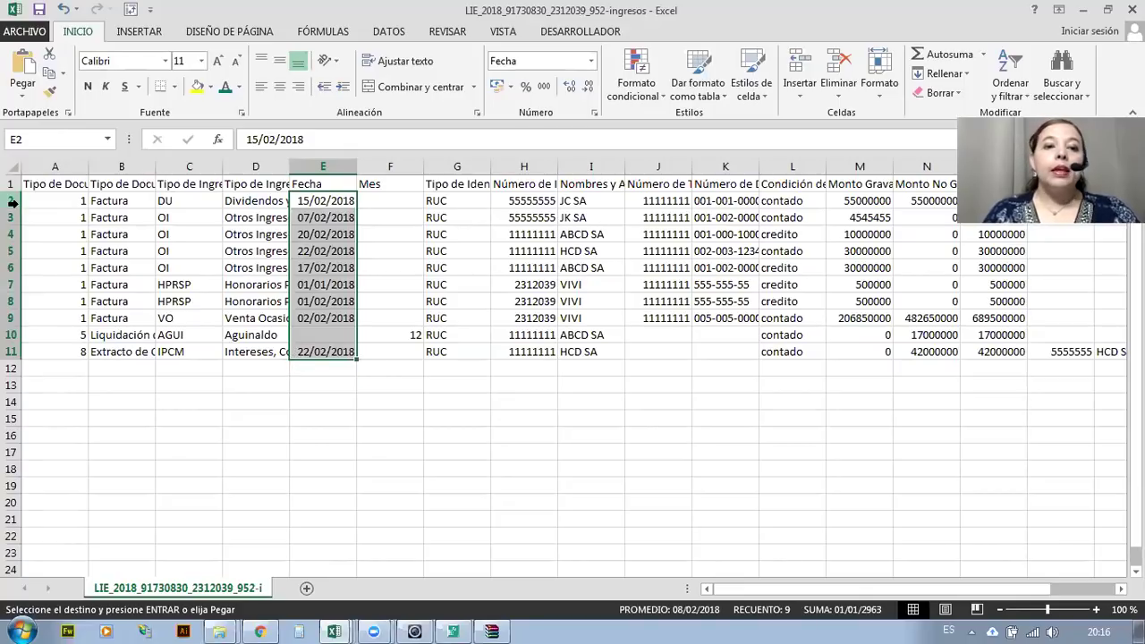
# Select and copy the table A1:P11, dismissing the Texto en columnas error.
pyautogui.click(54, 206)
pyautogui.moveTo(55, 207); pyautogui.dragTo(315, 355)
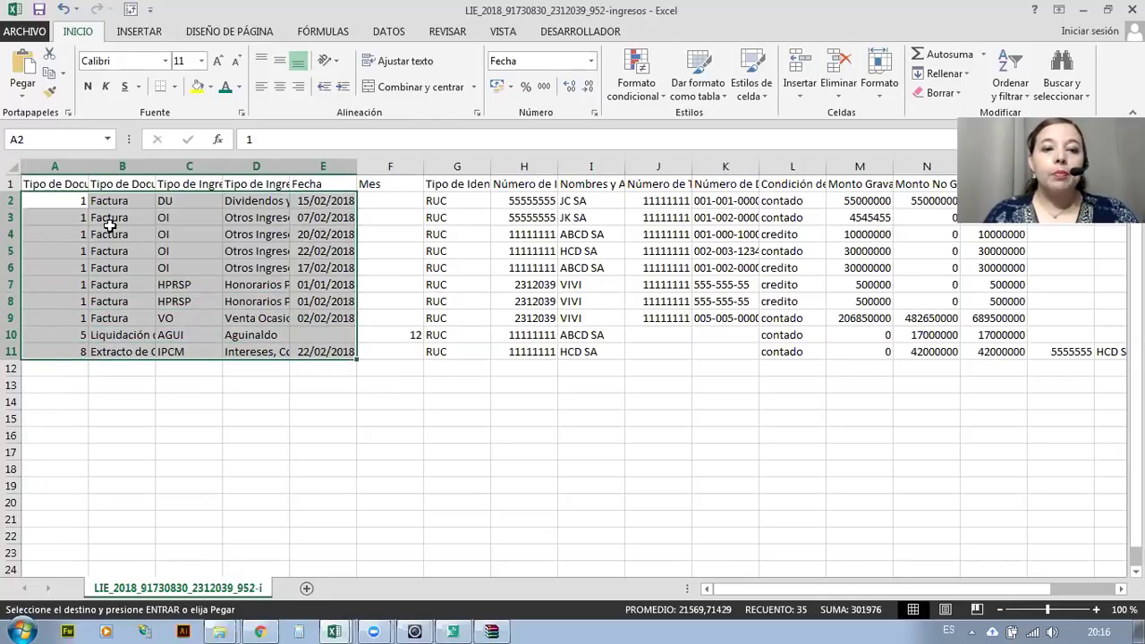
pyautogui.moveTo(59, 200); pyautogui.dragTo(1084, 338)
pyautogui.moveTo(48, 182); pyautogui.dragTo(936, 352)
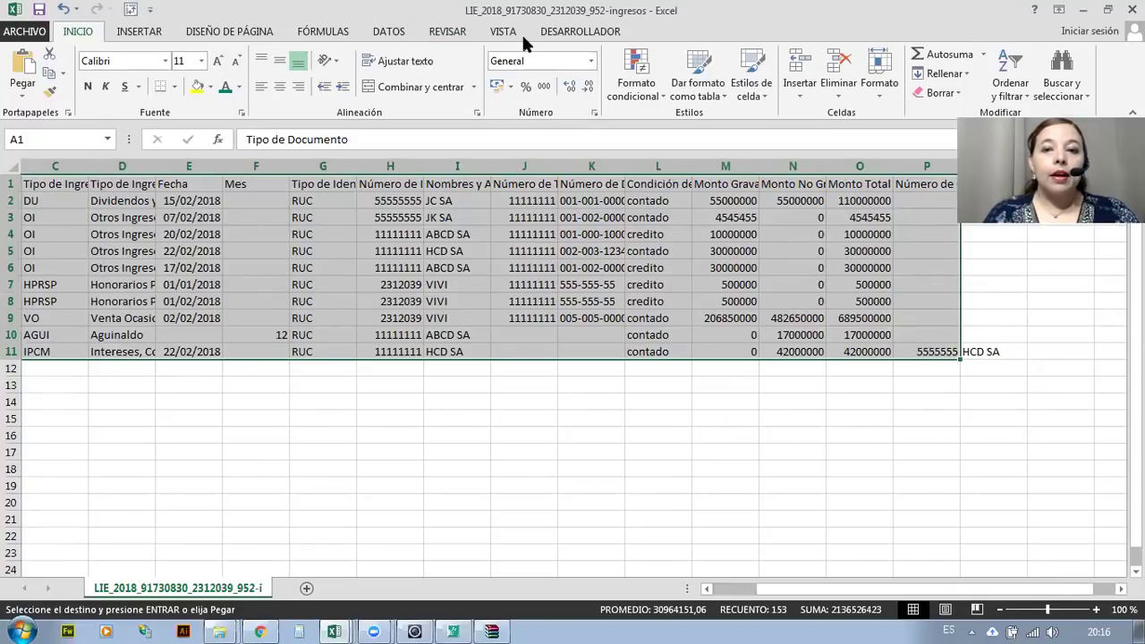
pyautogui.press('super')
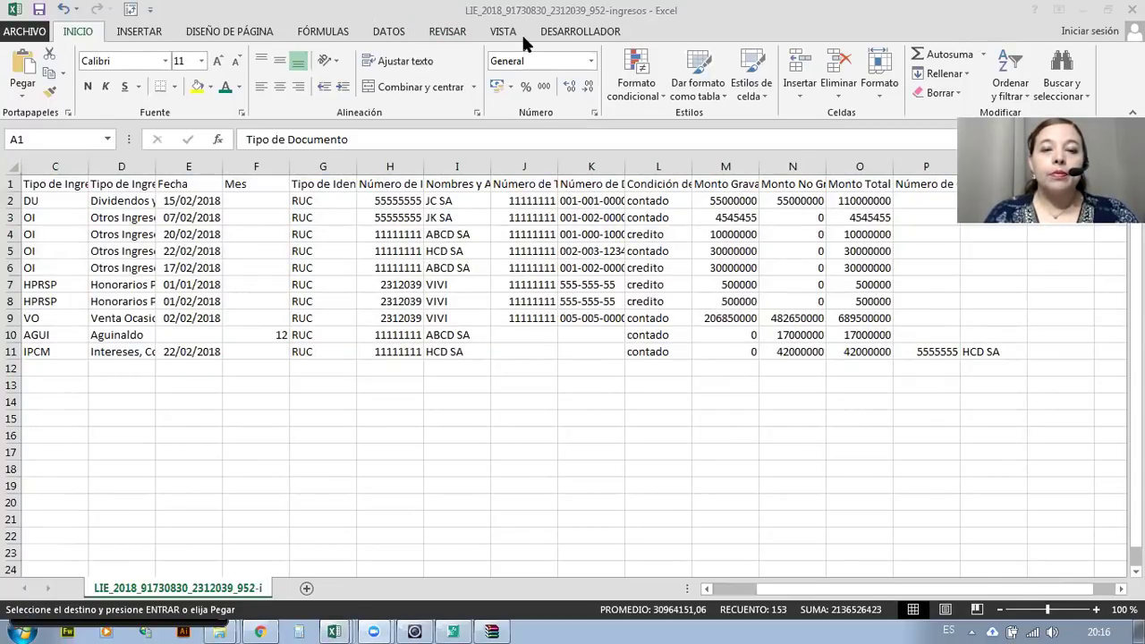
pyautogui.click(390, 32)
pyautogui.click(393, 34)
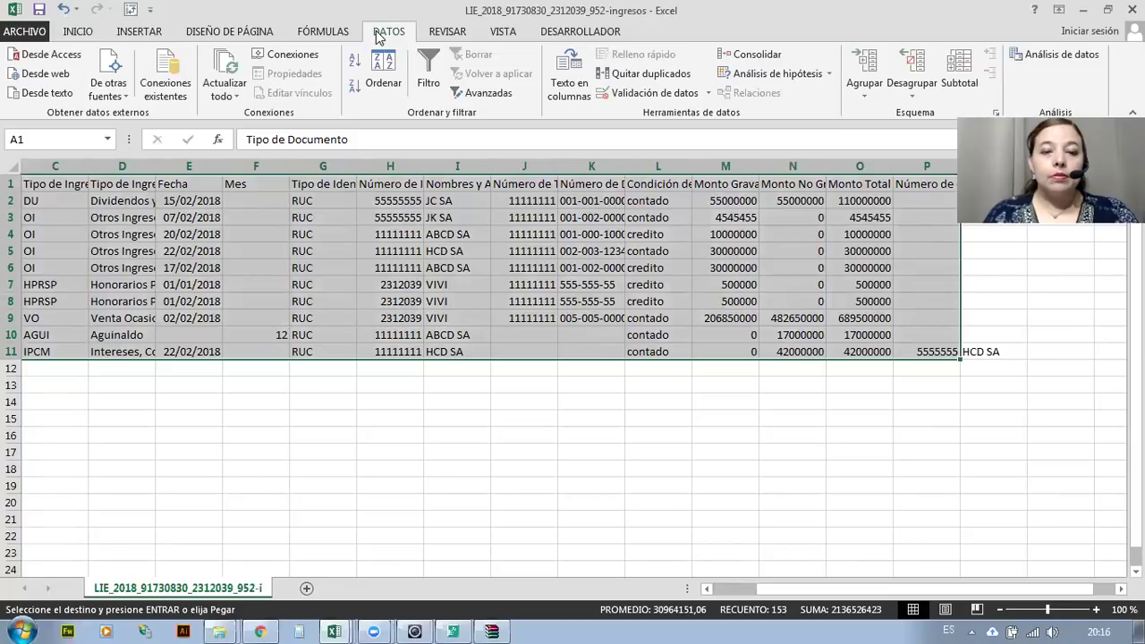
pyautogui.click(556, 61)
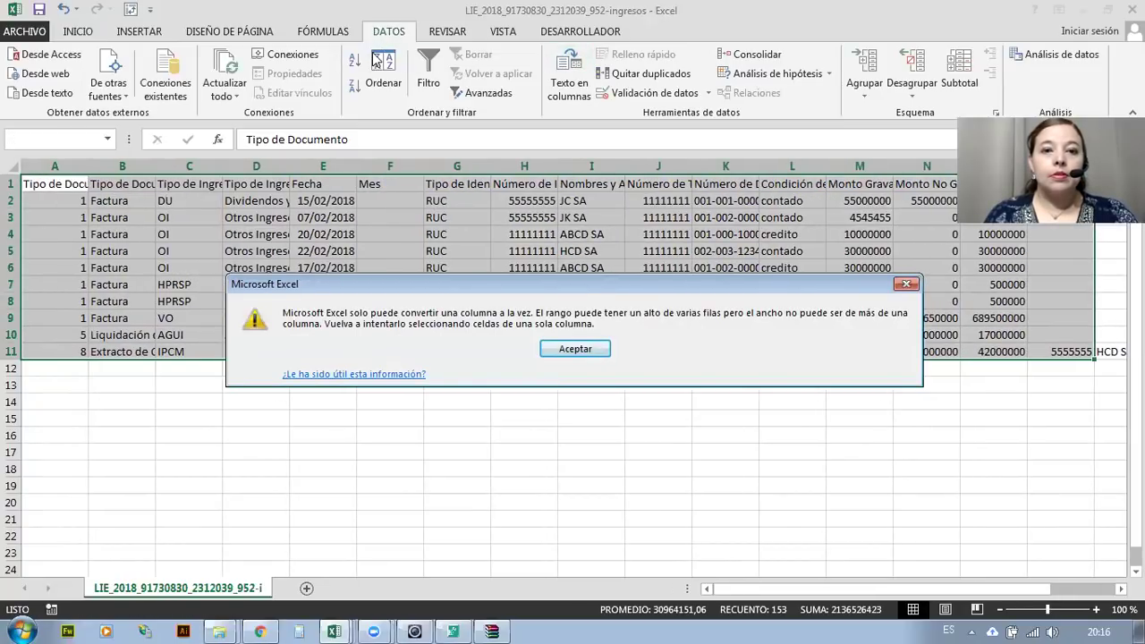
pyautogui.click(575, 350)
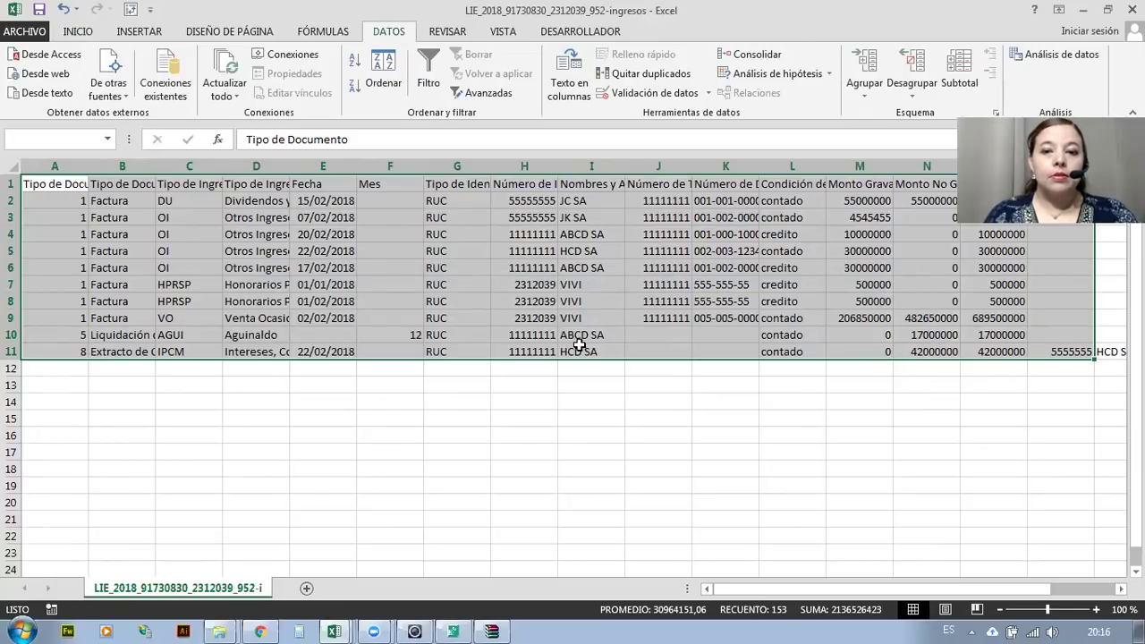
# Sort the ingresos rows by Fecha, De más antiguos a más recientes.
pyautogui.click(383, 72)
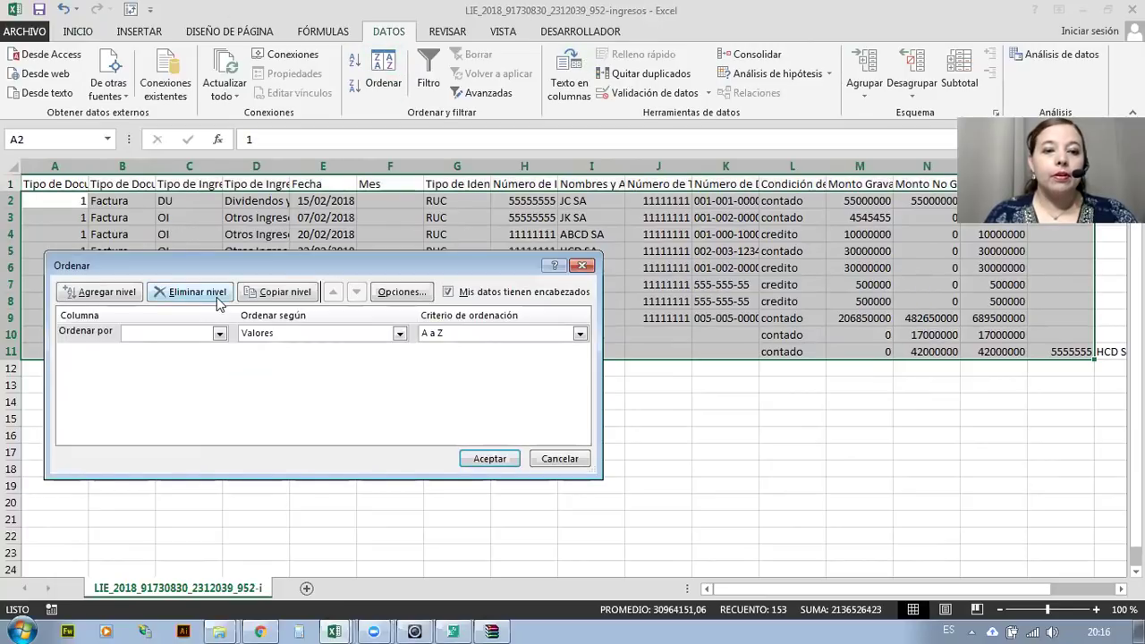
pyautogui.click(220, 333)
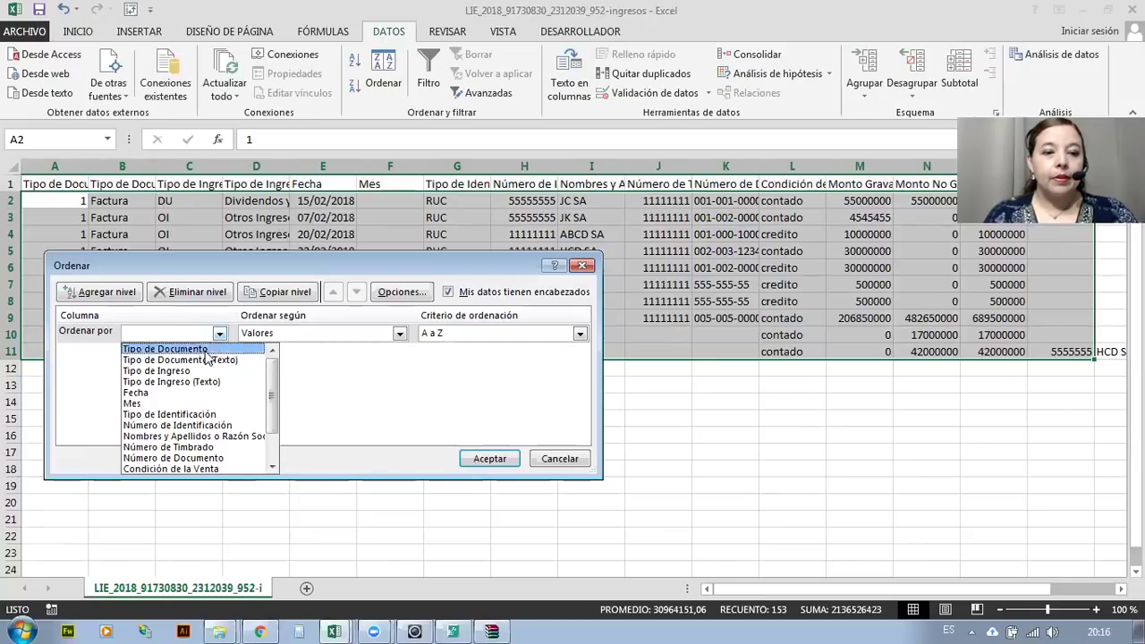
pyautogui.click(166, 394)
pyautogui.click(504, 461)
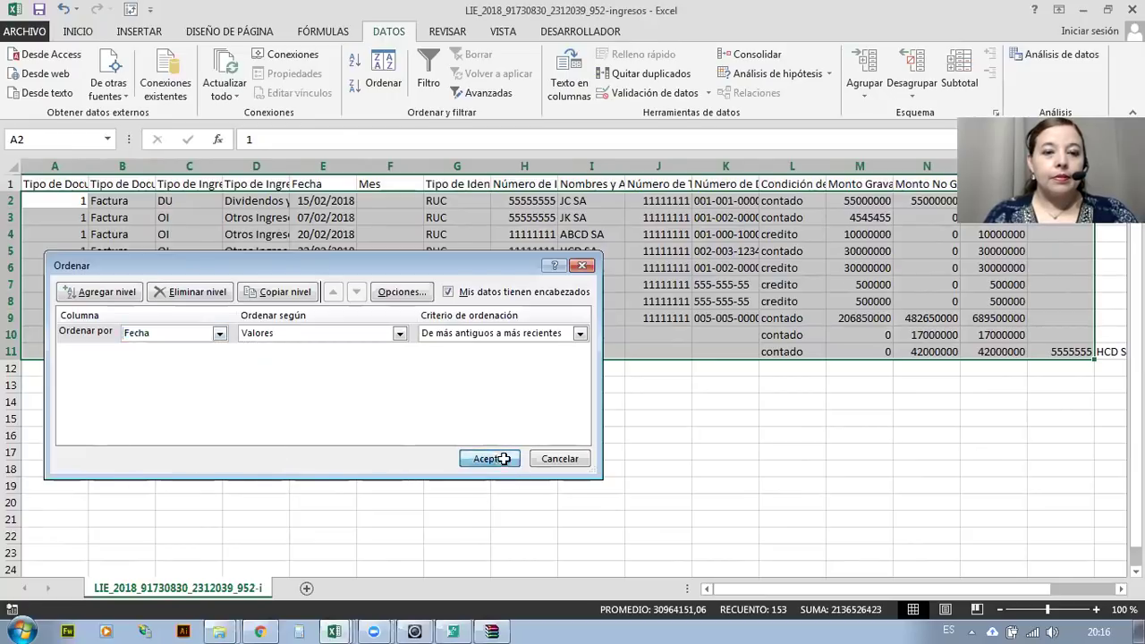
pyautogui.click(399, 386)
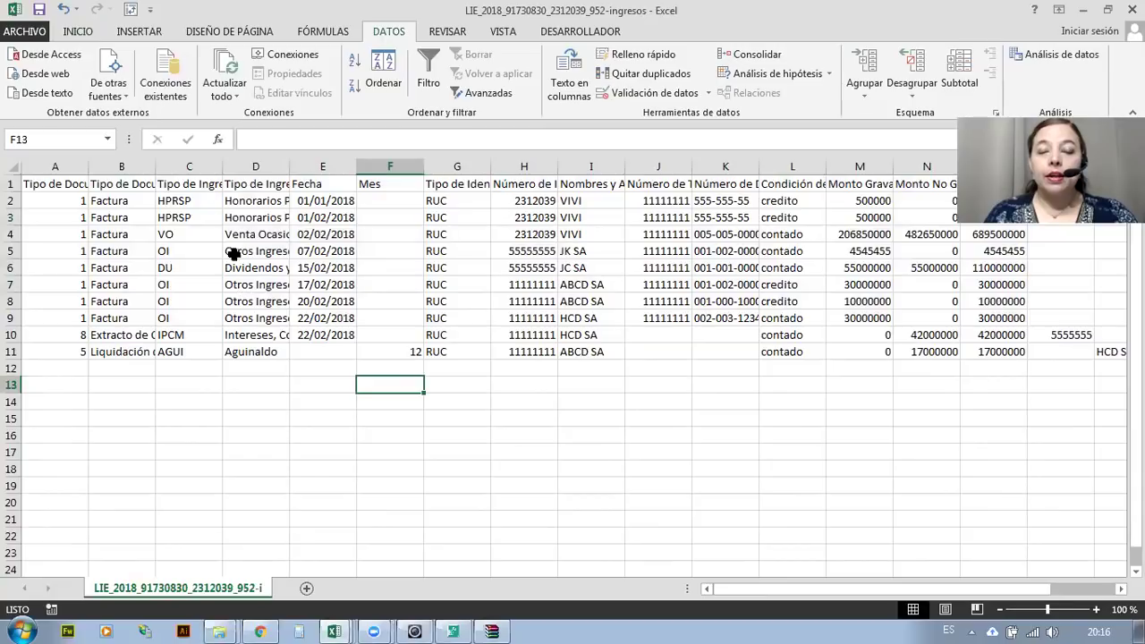
# Widen columns H and E, select the dates E2:E10, then close the spreadsheet.
pyautogui.moveTo(64, 194)
pyautogui.mouseDown()
pyautogui.moveTo(224, 319)
pyautogui.moveTo(792, 335)
pyautogui.moveTo(998, 368)
pyautogui.moveTo(1091, 356)
pyautogui.mouseUp()
pyautogui.moveTo(558, 166); pyautogui.dragTo(608, 166)
pyautogui.moveTo(358, 166); pyautogui.dragTo(402, 345)
pyautogui.click(358, 355)
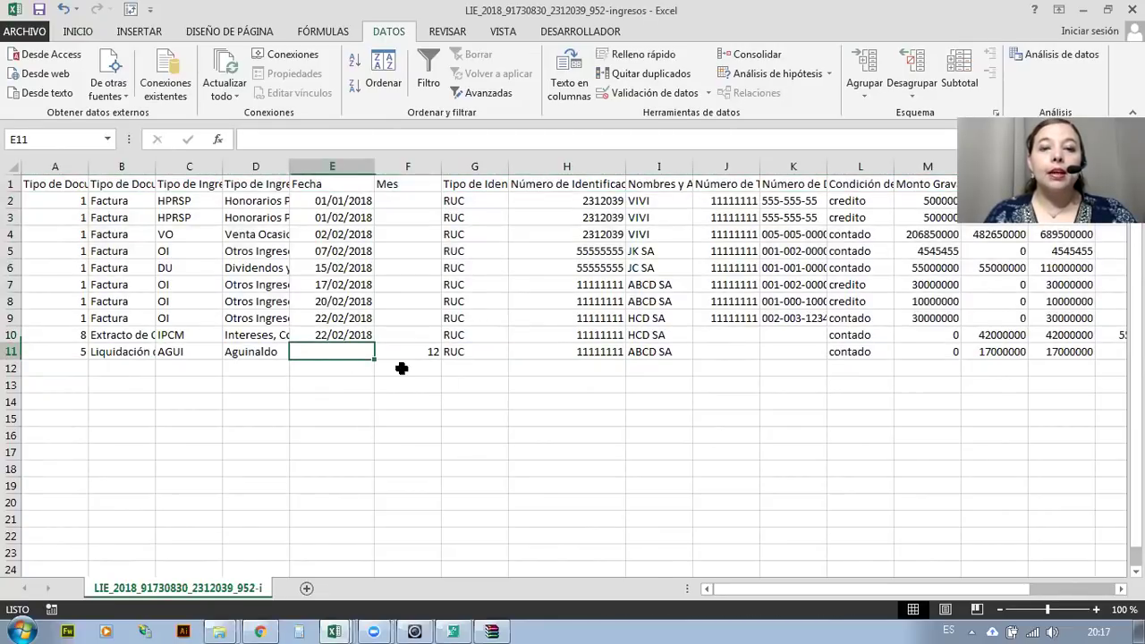
pyautogui.click(272, 354)
pyautogui.moveTo(345, 199); pyautogui.dragTo(320, 332)
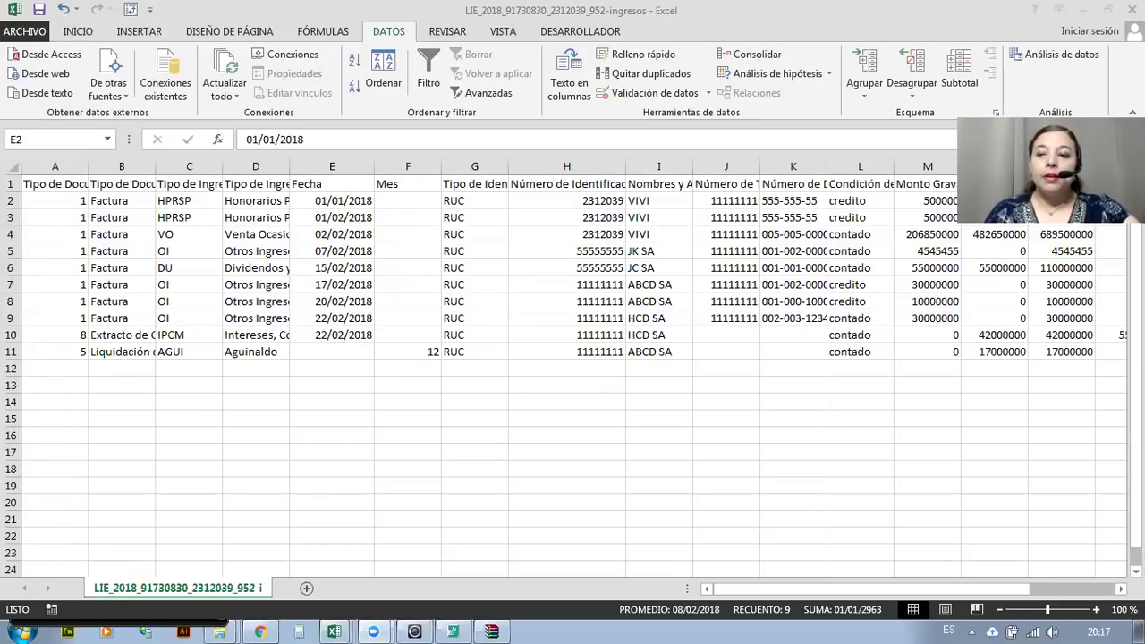
pyautogui.hotkey('ctrl', 'shift', 'Down')
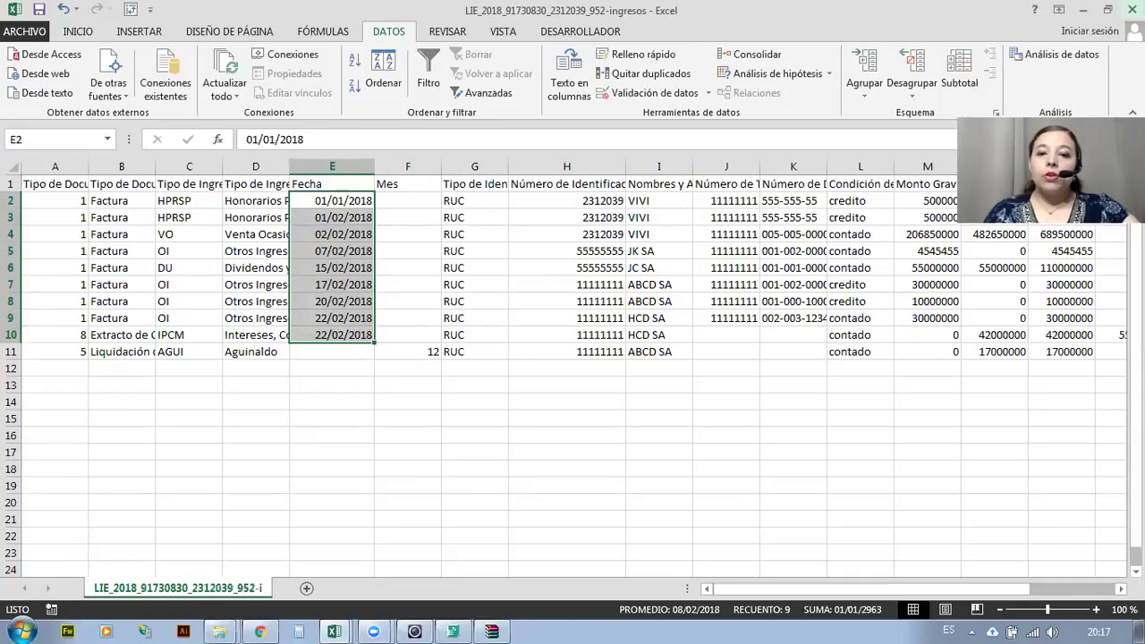
pyautogui.hotkey('alt', 'F4')
# Discard the spreadsheet changes with No guardar and close the WinRAR archive window.
pyautogui.click(571, 337)
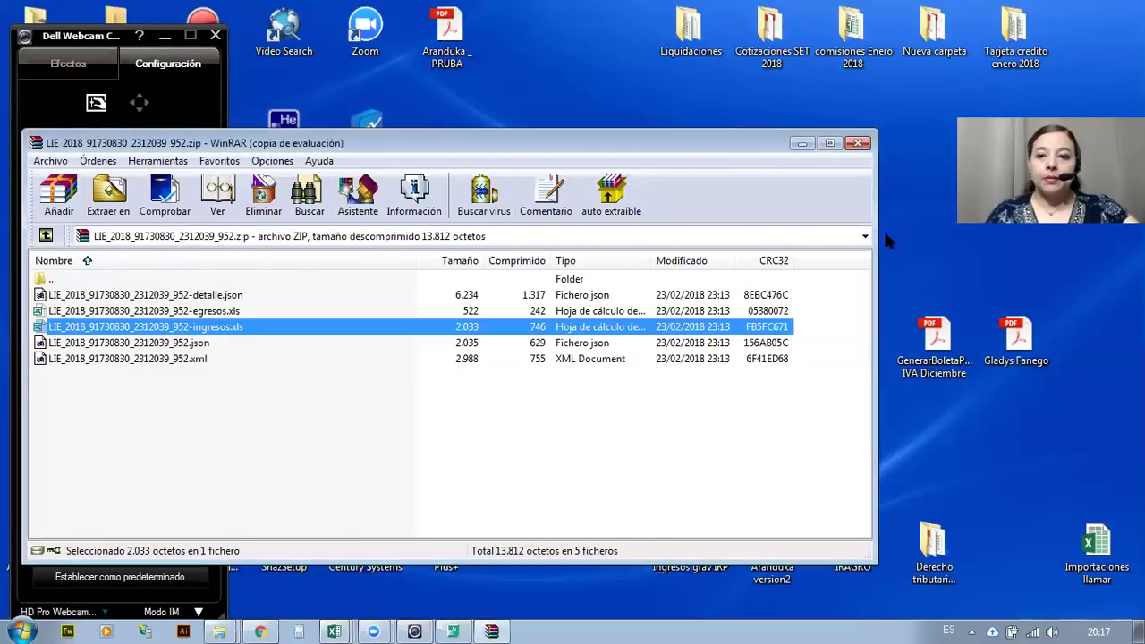
pyautogui.click(857, 146)
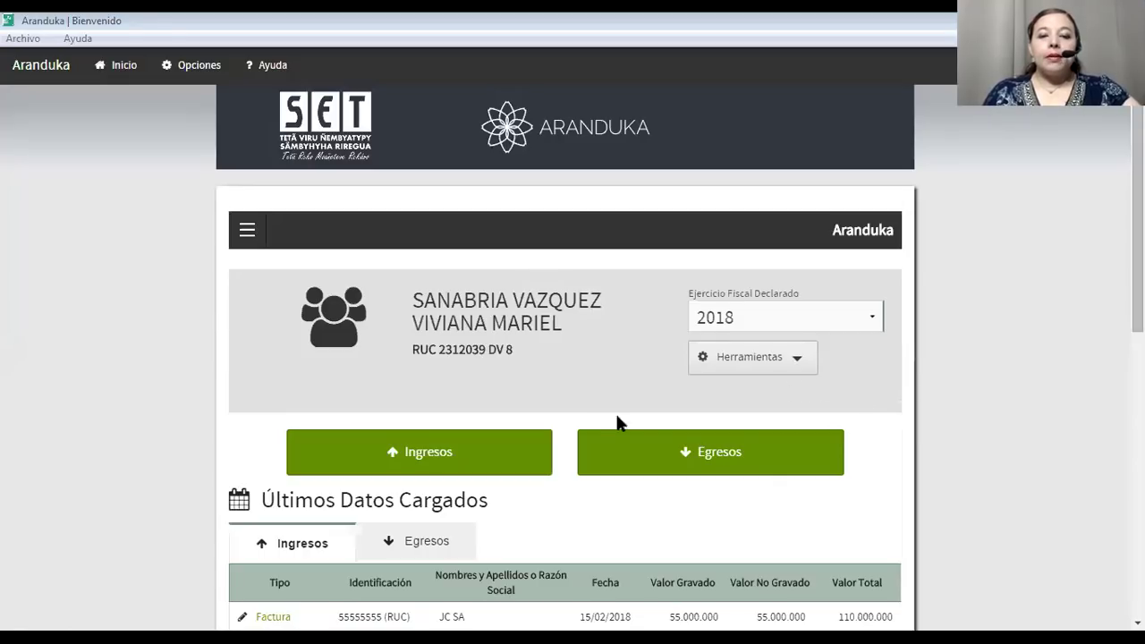
# Delete the first Factura ingreso record from the latest loaded income list.
pyautogui.scroll(-3, 308, 372)
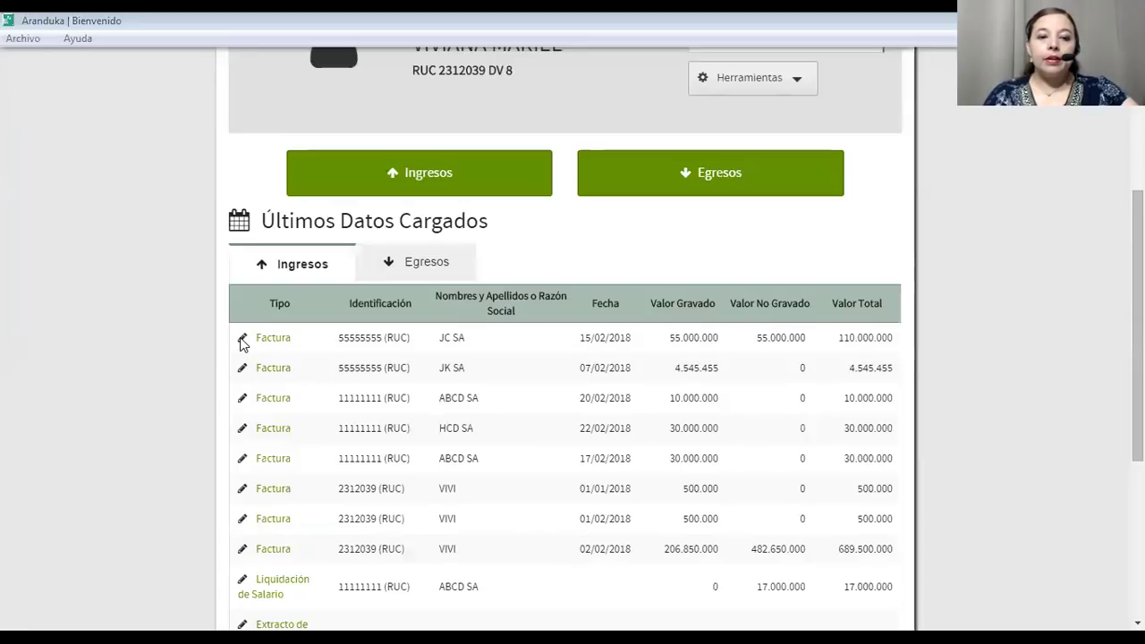
pyautogui.scroll(-3, 247, 345)
pyautogui.scroll(3, 244, 340)
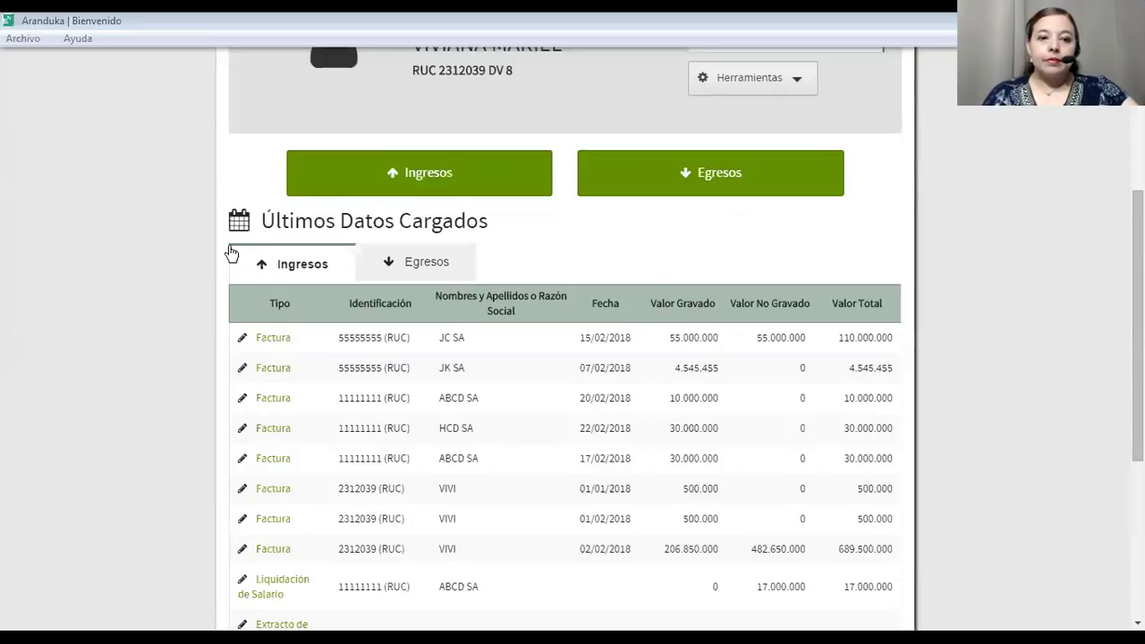
pyautogui.scroll(-2, 231, 254)
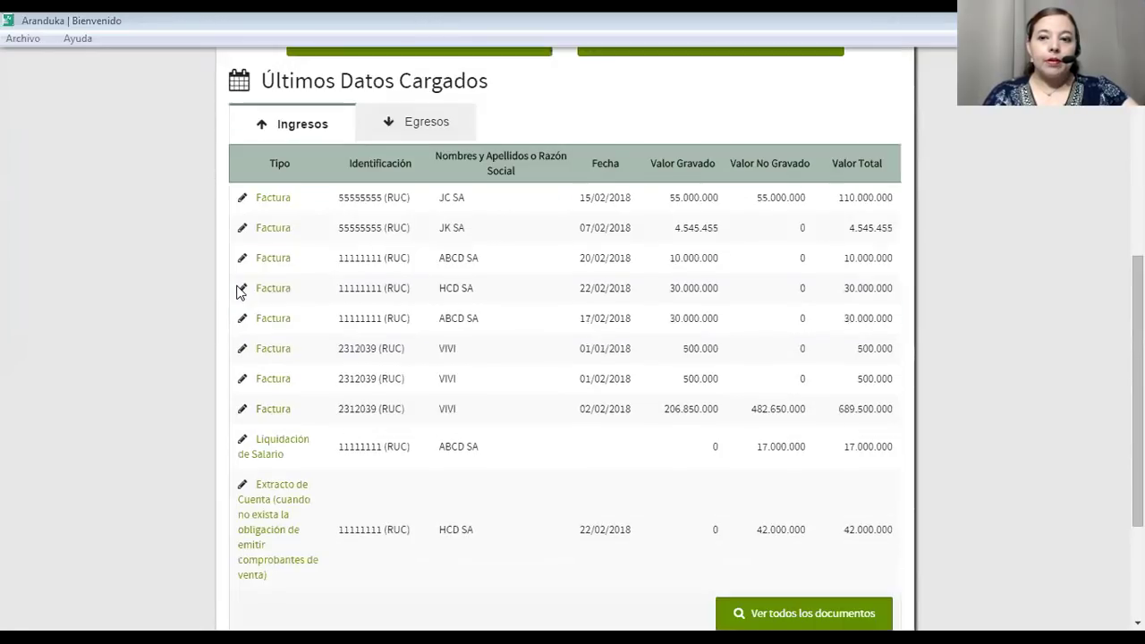
pyautogui.click(258, 200)
pyautogui.scroll(-5, 305, 268)
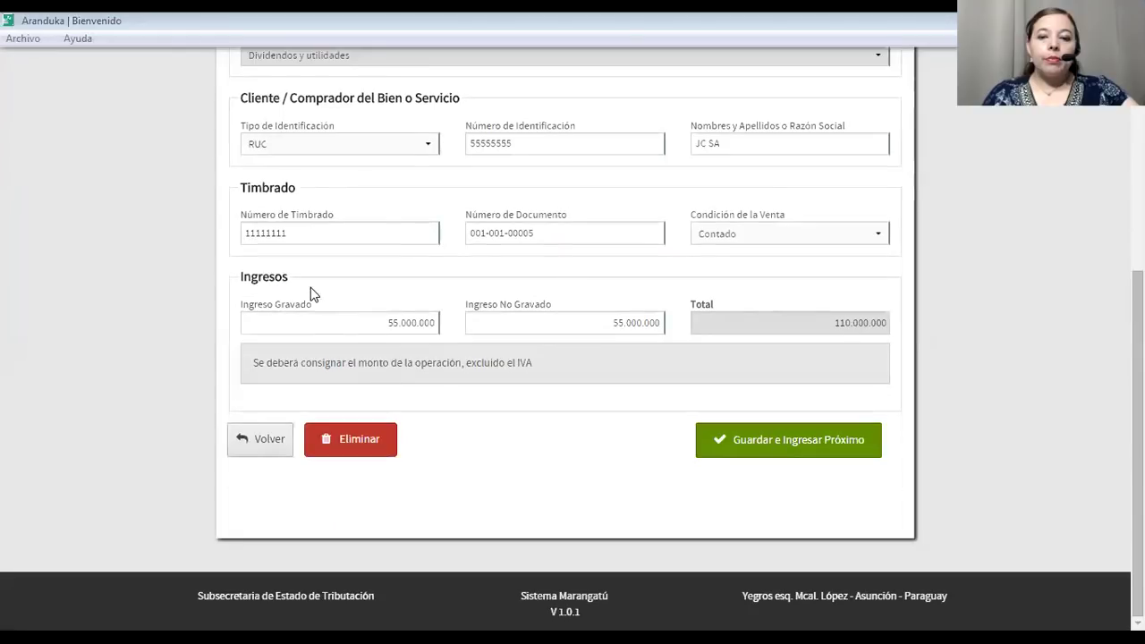
pyautogui.click(353, 438)
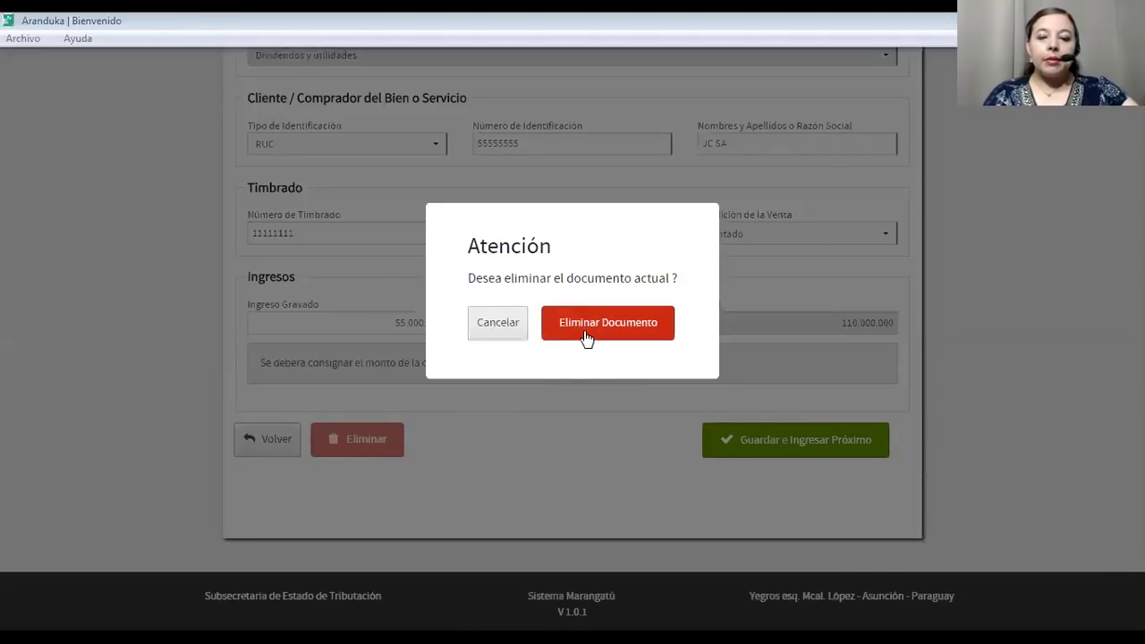
pyautogui.click(588, 333)
pyautogui.scroll(-4, 308, 478)
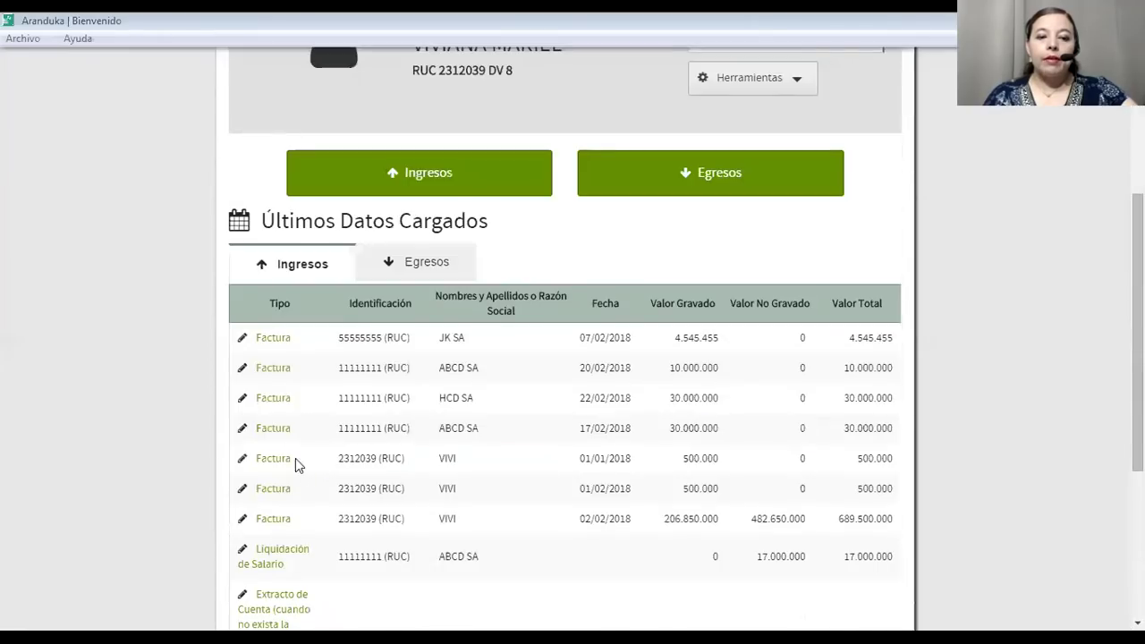
# Delete the JK SA invoice and the ABCD SA 10.000.000 invoice.
pyautogui.click(273, 338)
pyautogui.scroll(-5, 409, 468)
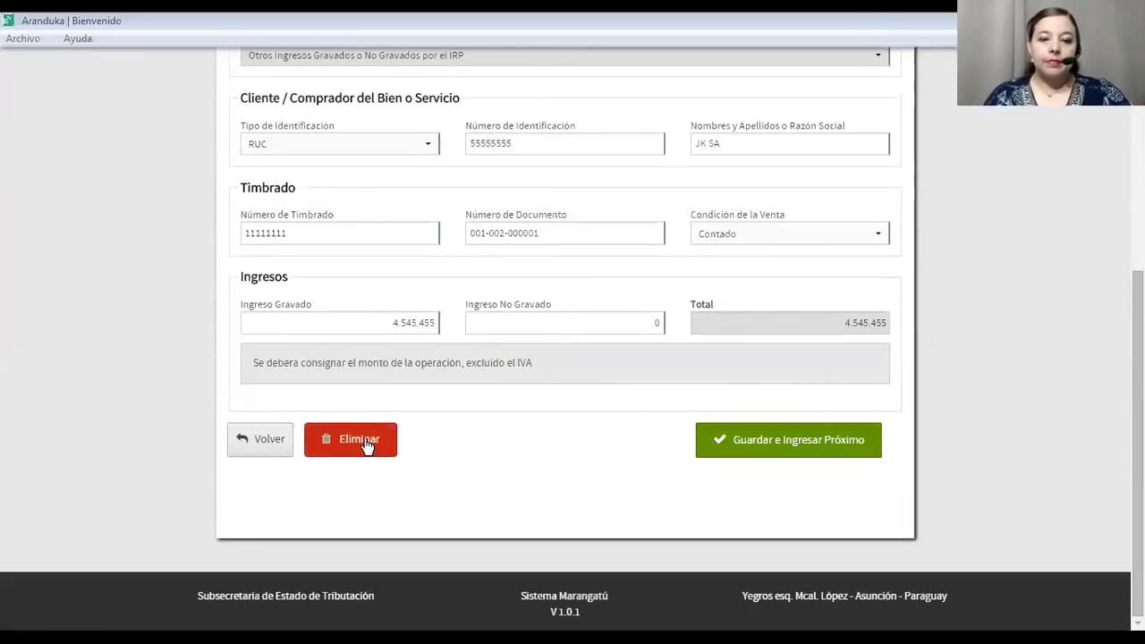
pyautogui.click(362, 439)
pyautogui.click(593, 324)
pyautogui.scroll(-5, 336, 382)
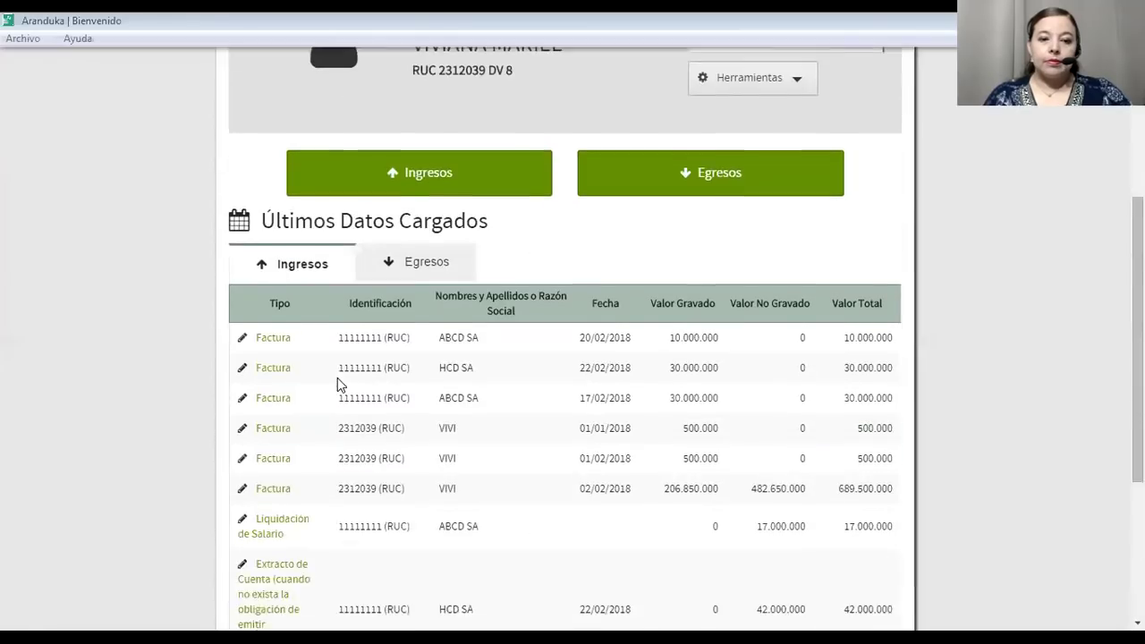
pyautogui.click(275, 200)
pyautogui.scroll(-5, 465, 398)
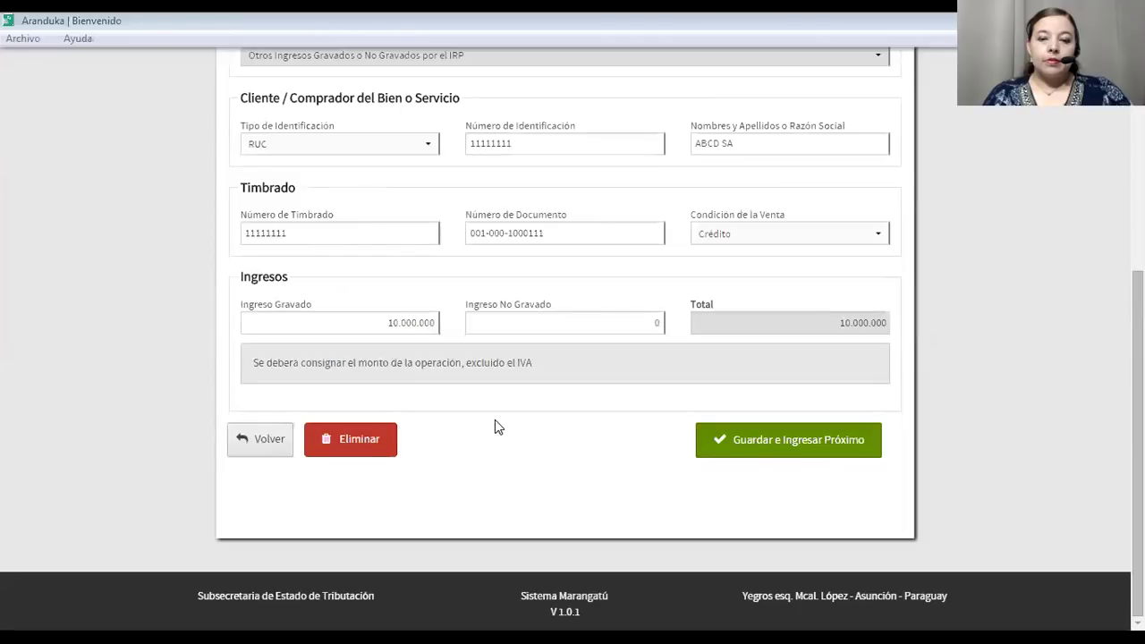
pyautogui.click(374, 432)
pyautogui.click(633, 321)
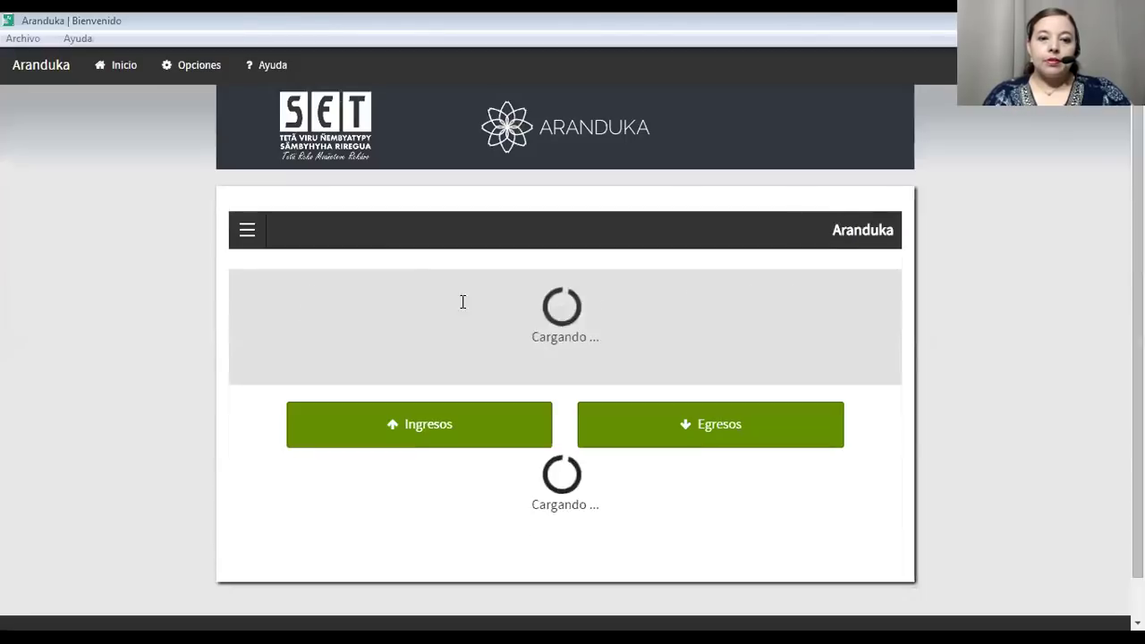
# Delete the HCD SA invoice and the next VIVI invoice.
pyautogui.scroll(-5, 282, 394)
pyautogui.click(275, 336)
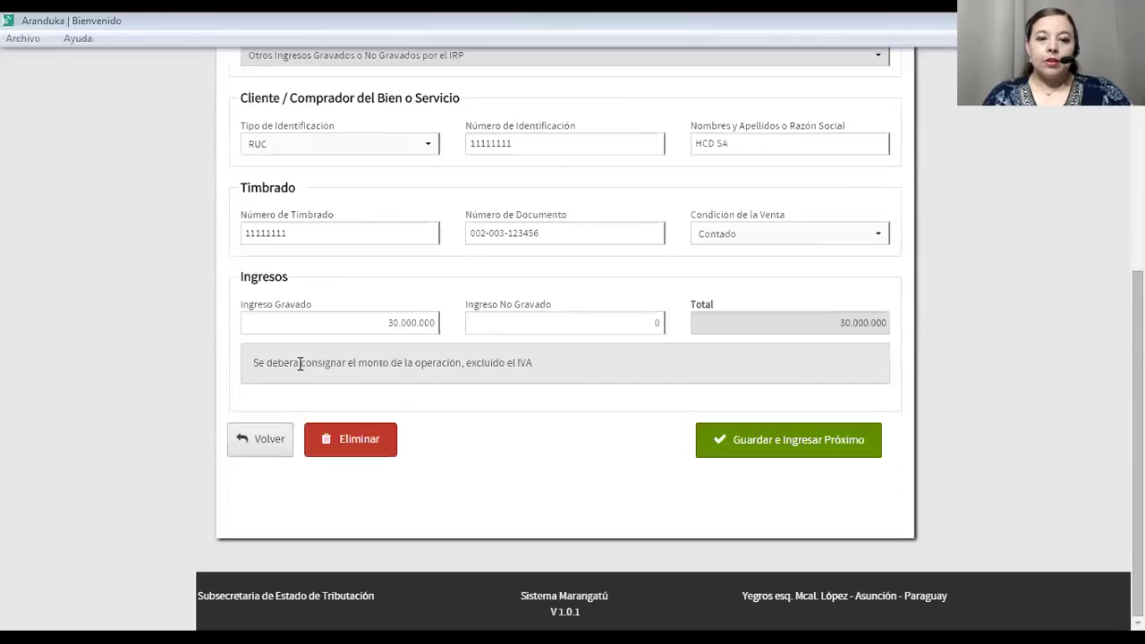
pyautogui.click(336, 439)
pyautogui.click(666, 332)
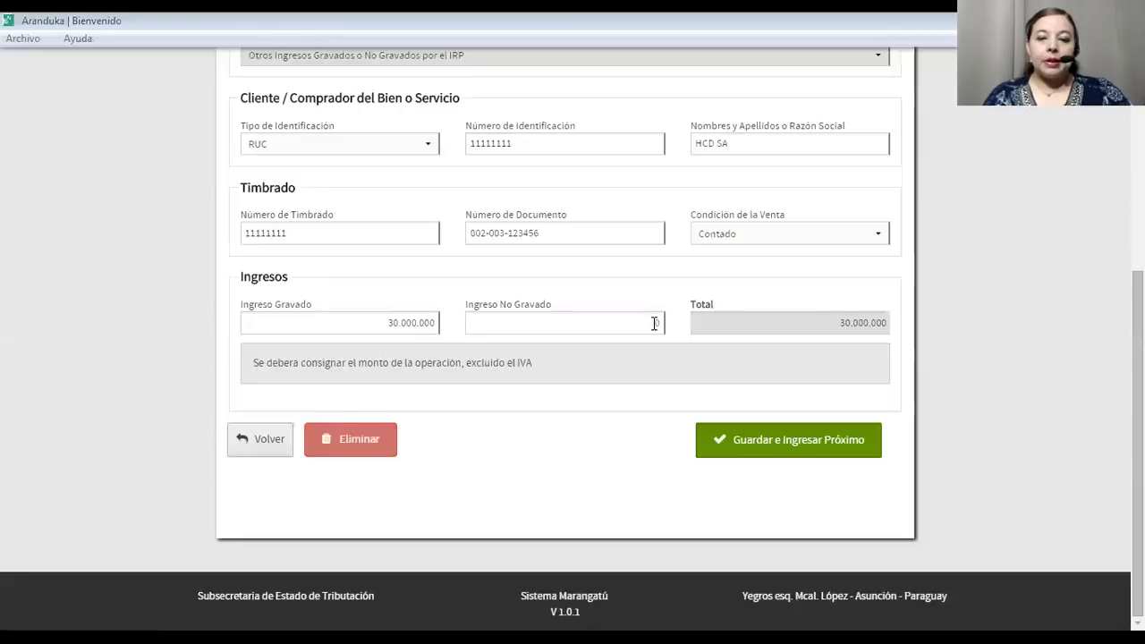
pyautogui.scroll(-5, 345, 362)
pyautogui.click(271, 184)
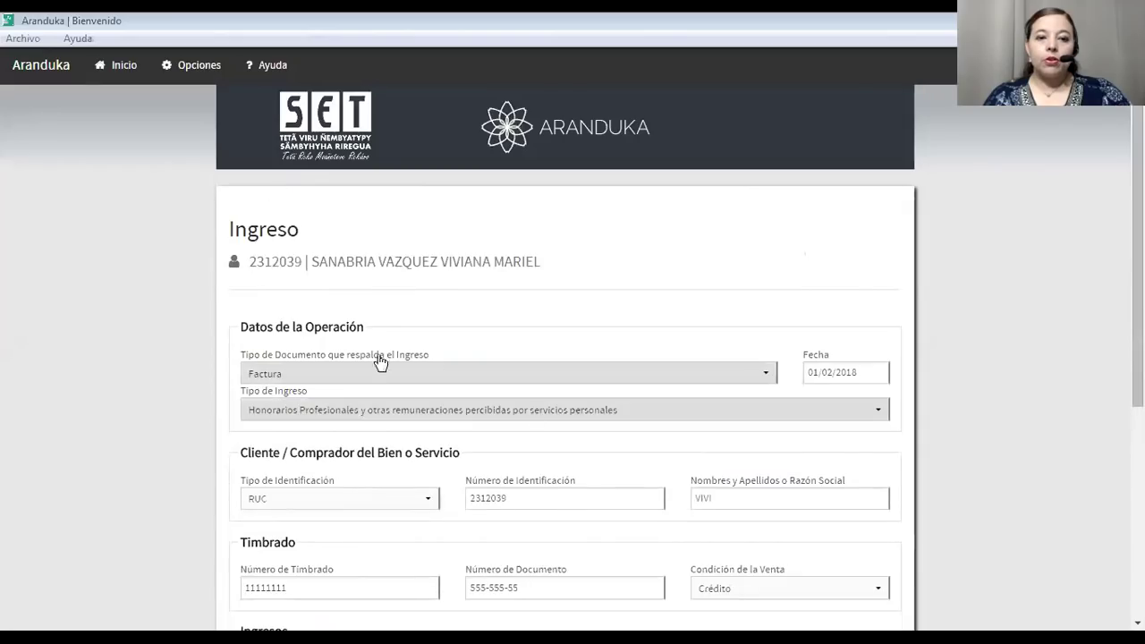
pyautogui.scroll(-5, 675, 396)
pyautogui.click(385, 450)
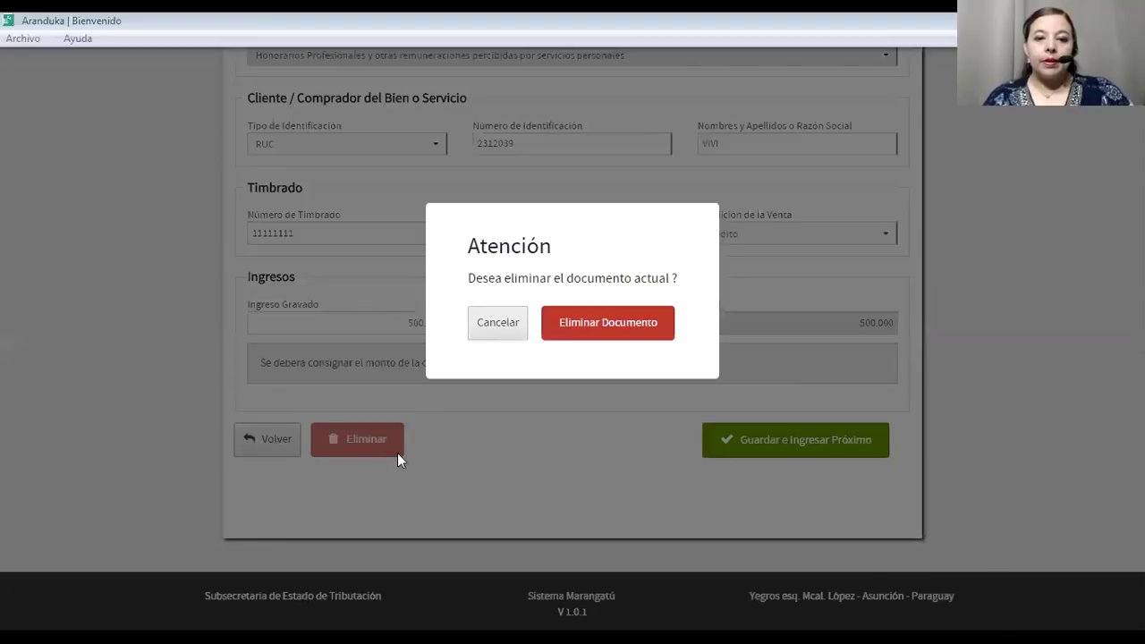
pyautogui.click(546, 333)
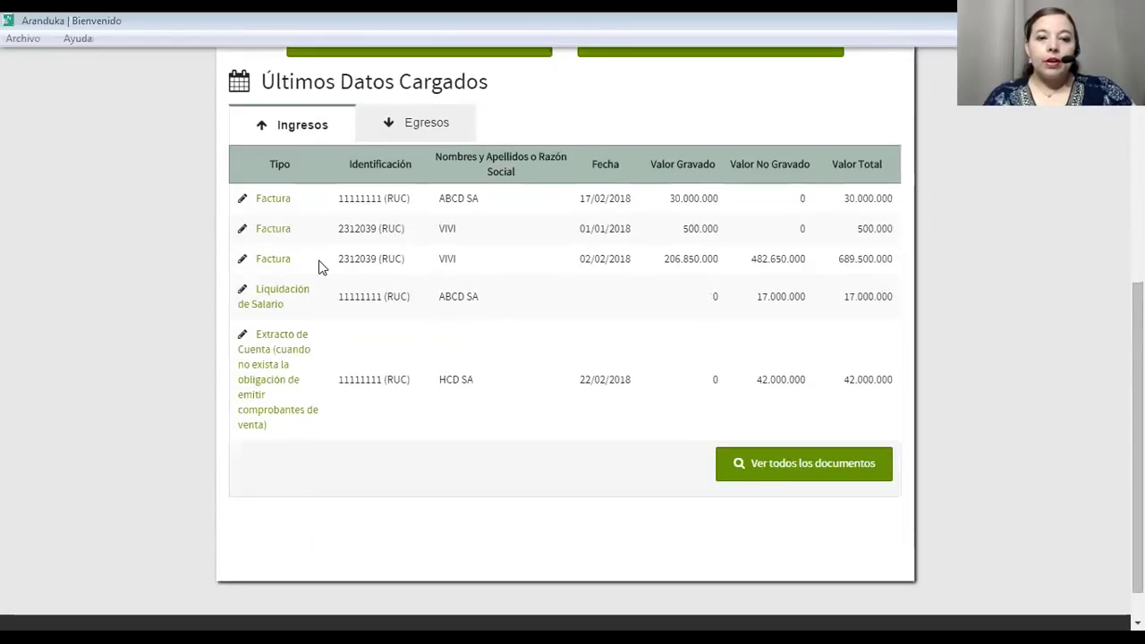
# Delete the ABCD SA 30.000.000 invoice and the VIVI 500.000 invoice.
pyautogui.click(289, 201)
pyautogui.scroll(-5, 378, 440)
pyautogui.click(377, 441)
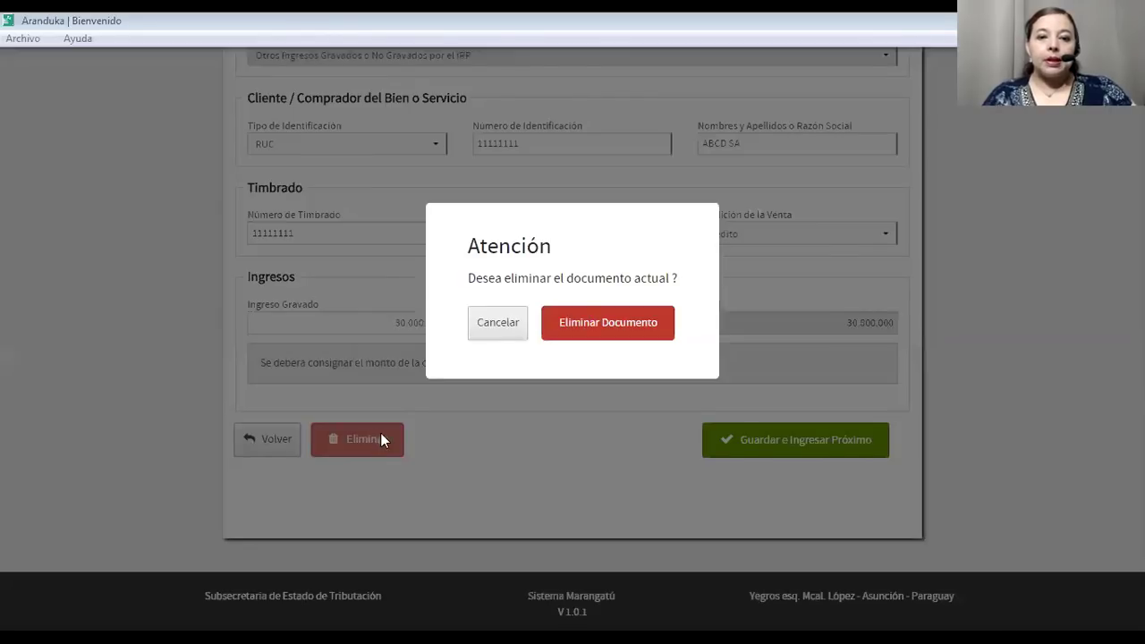
pyautogui.click(595, 322)
pyautogui.scroll(-3, 148, 332)
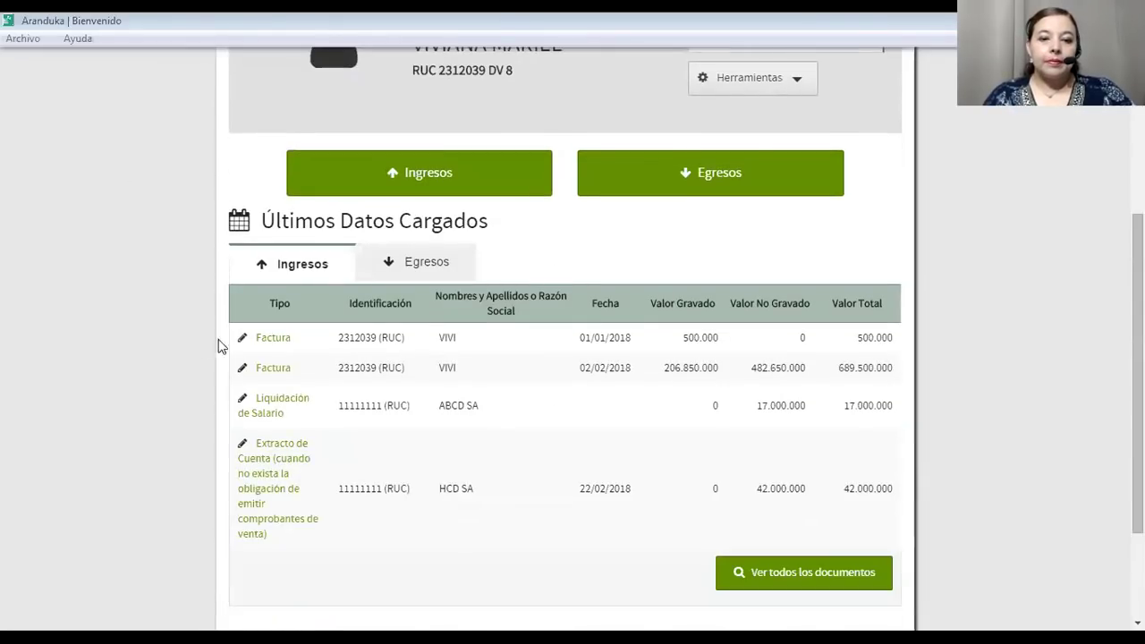
pyautogui.click(273, 338)
pyautogui.scroll(-5, 378, 403)
pyautogui.click(353, 438)
pyautogui.click(583, 325)
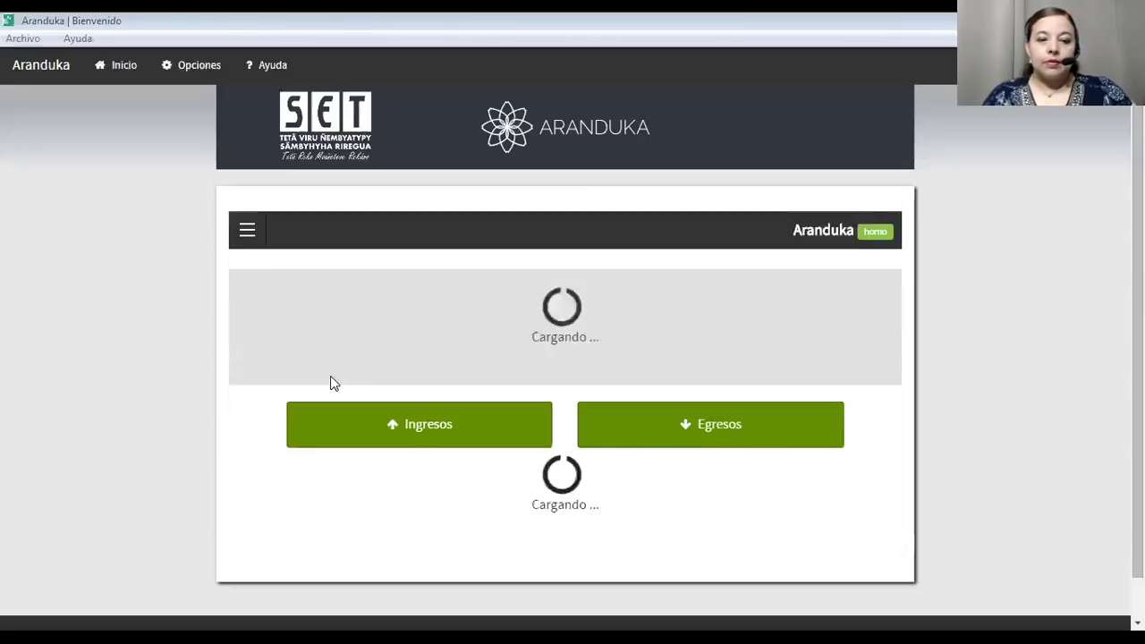
pyautogui.scroll(-3, 289, 476)
# Delete the remaining VIVI invoice and the Liquidacion de Salario income record.
pyautogui.click(274, 216)
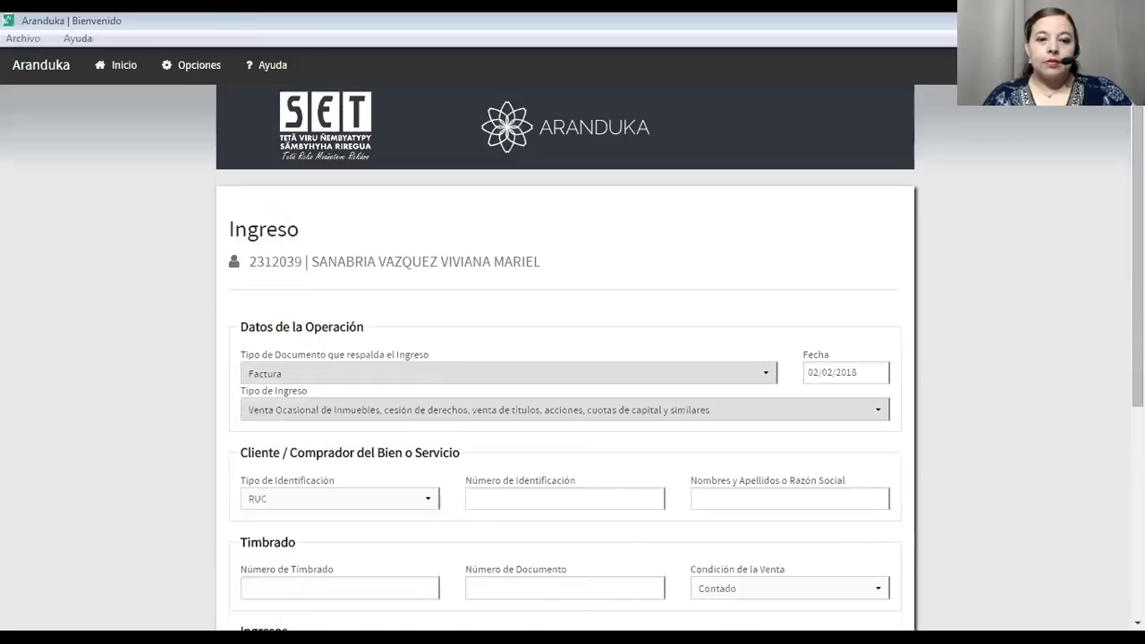
pyautogui.scroll(-5, 437, 499)
pyautogui.click(334, 438)
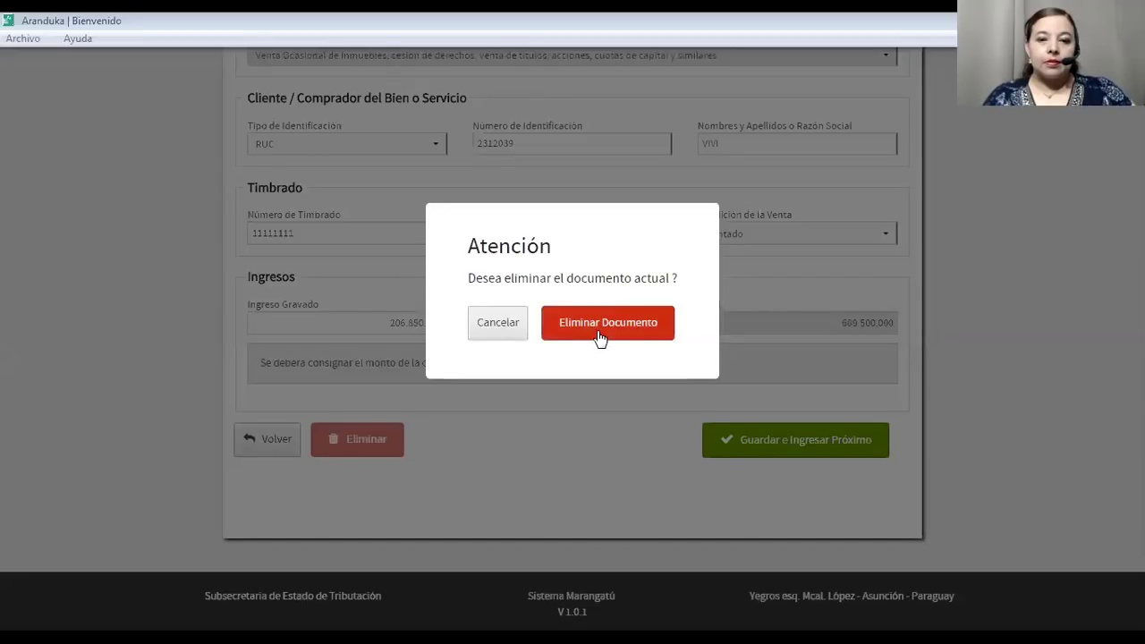
pyautogui.click(598, 340)
pyautogui.scroll(-4, 191, 393)
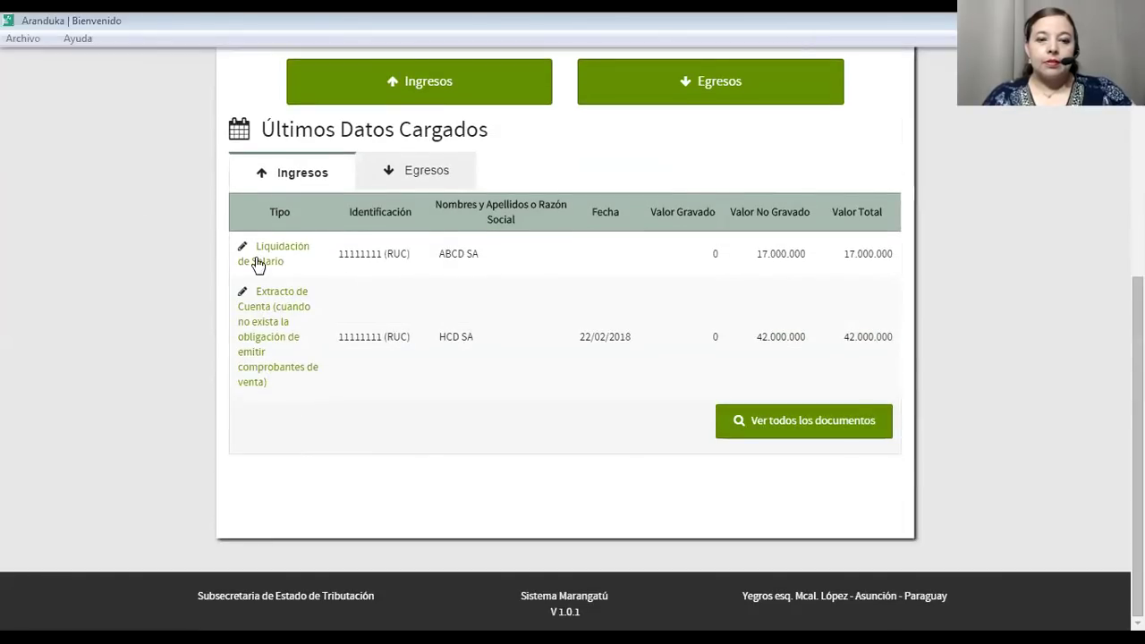
pyautogui.click(257, 259)
pyautogui.scroll(-5, 445, 394)
pyautogui.click(363, 439)
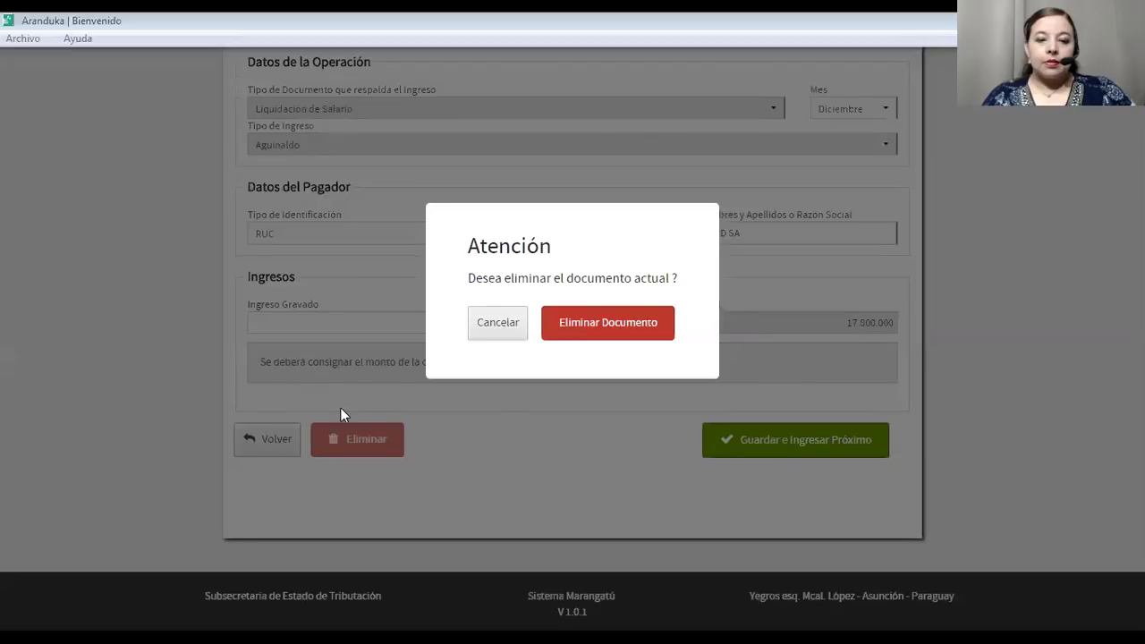
pyautogui.click(598, 331)
pyautogui.scroll(-4, 471, 366)
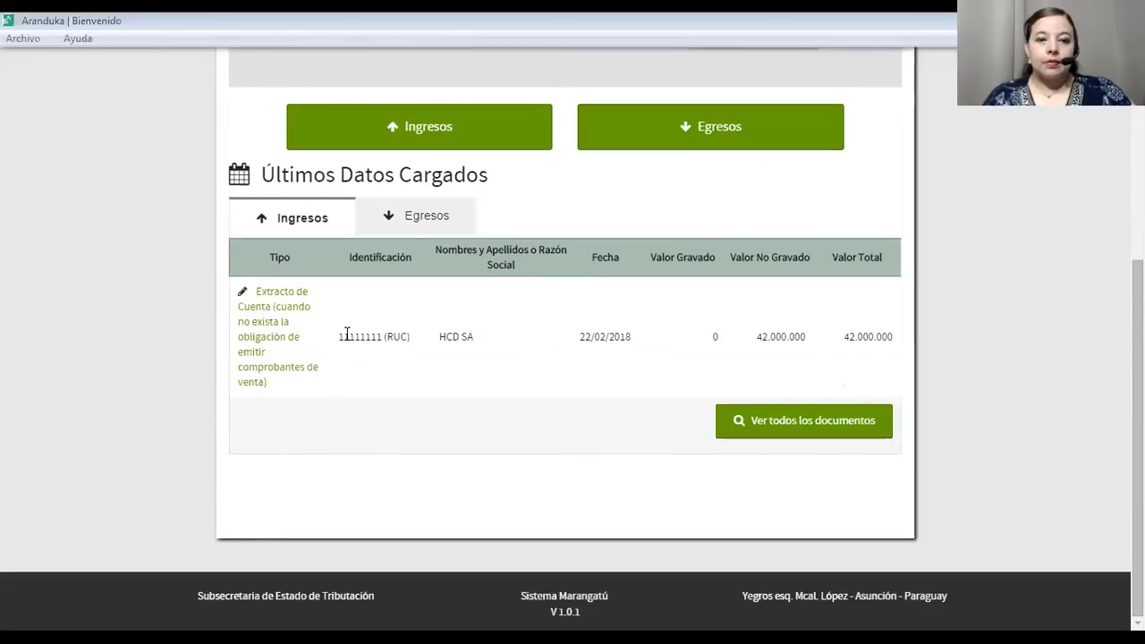
# Delete the final Extracto de Cuenta record, leaving the ingresos list empty.
pyautogui.click(284, 342)
pyautogui.scroll(-5, 409, 371)
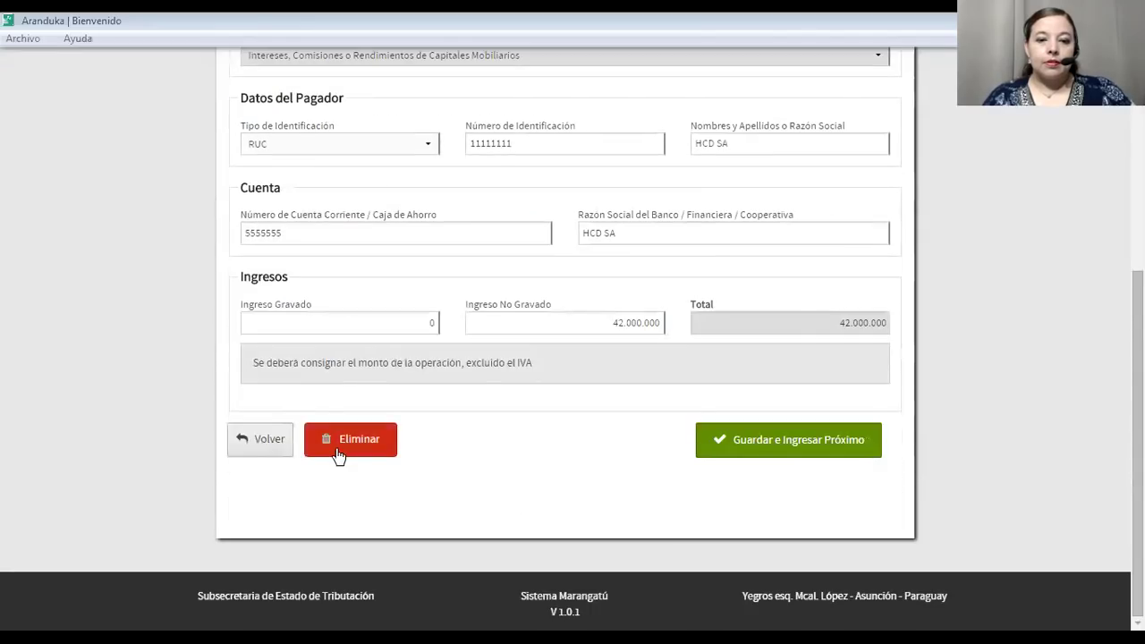
pyautogui.click(337, 437)
pyautogui.click(568, 324)
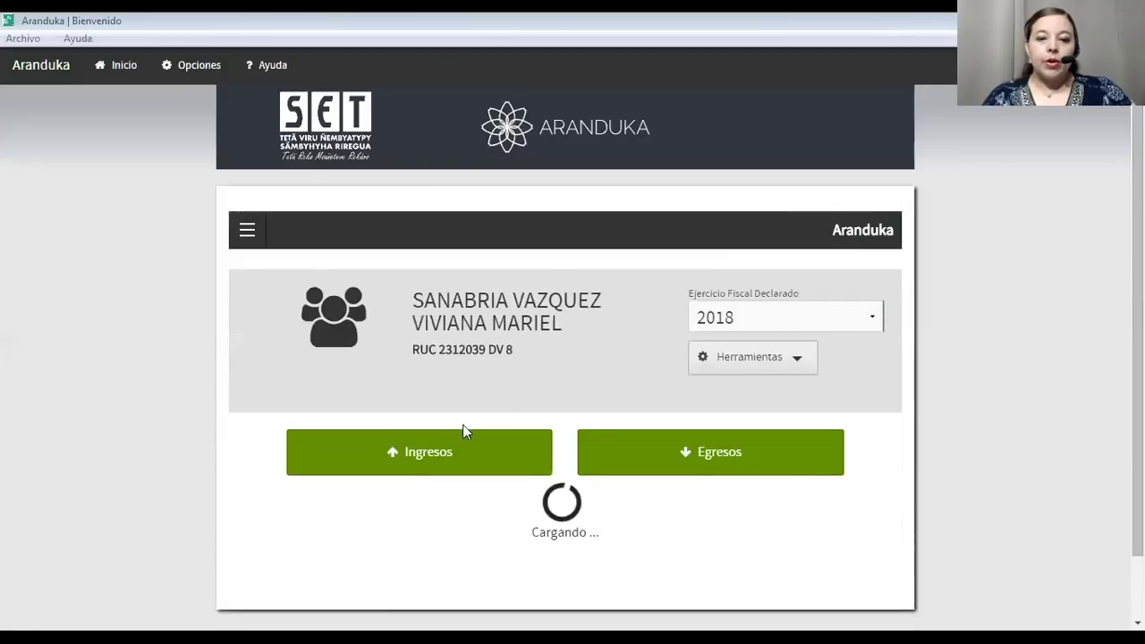
pyautogui.scroll(-3, 448, 429)
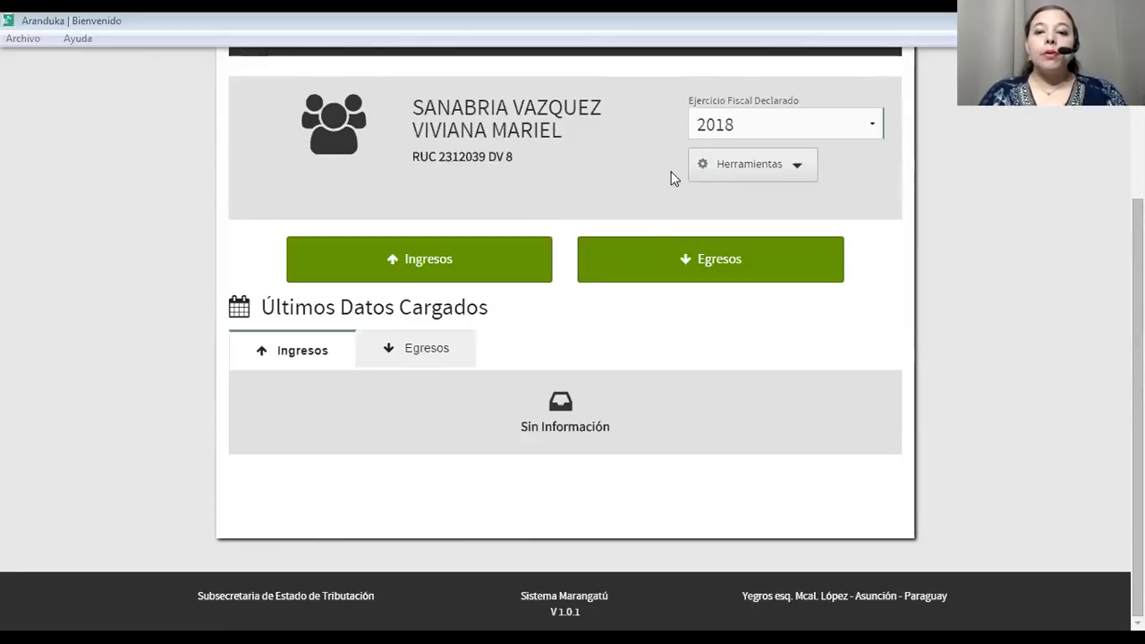
pyautogui.click(797, 169)
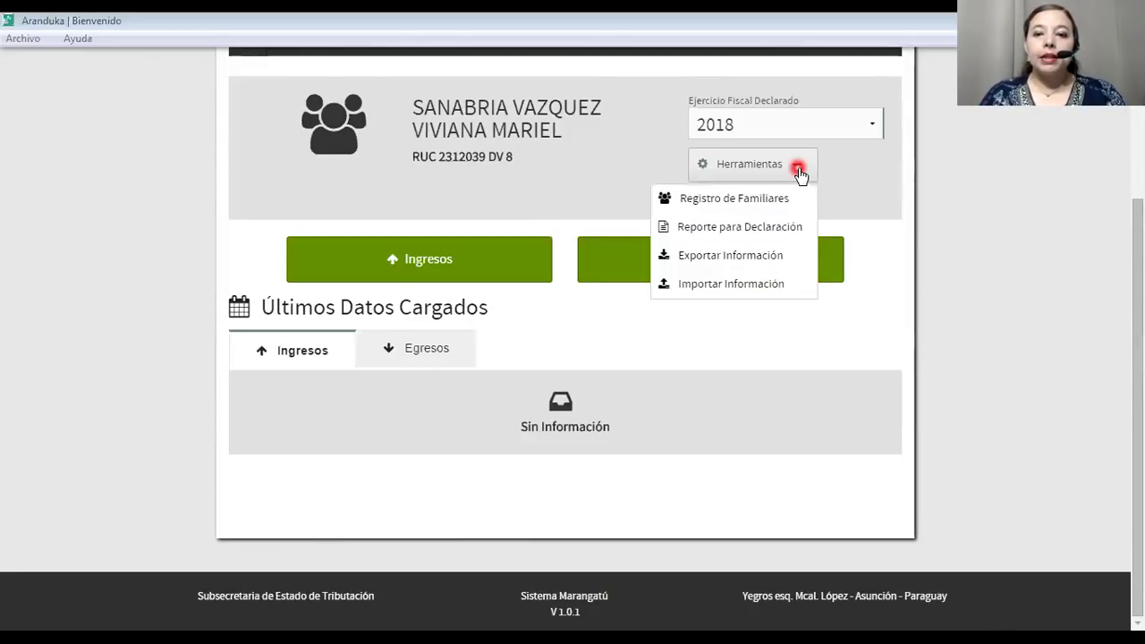
# Import the exported LIE_2018 ZIP file on the Importación page and dismiss the success message.
pyautogui.click(704, 285)
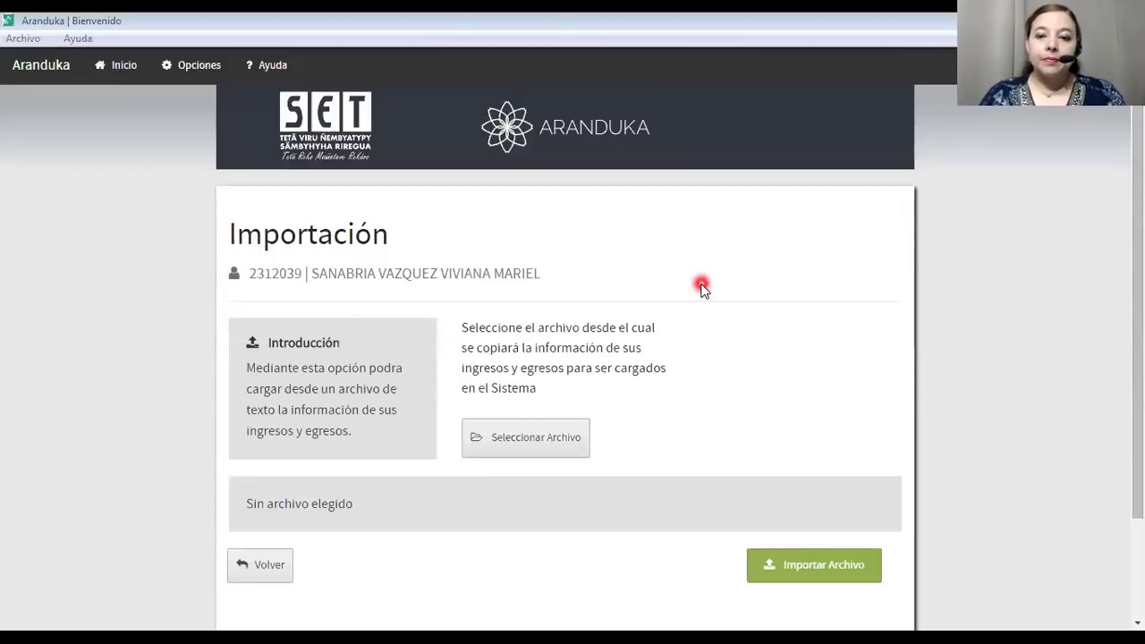
pyautogui.click(506, 438)
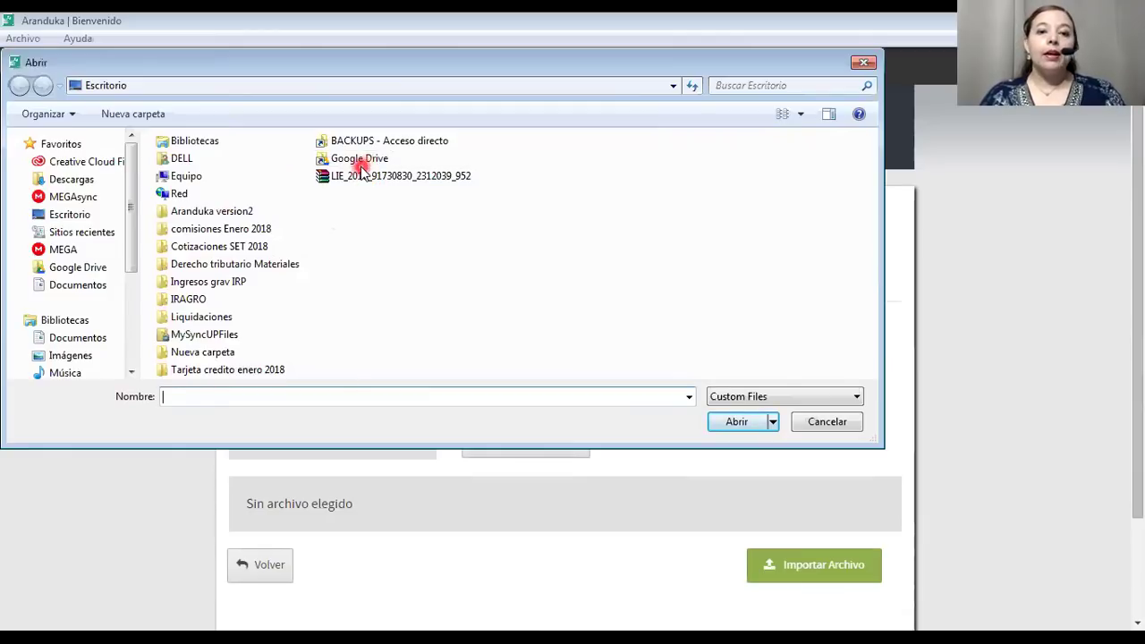
pyautogui.click(349, 177)
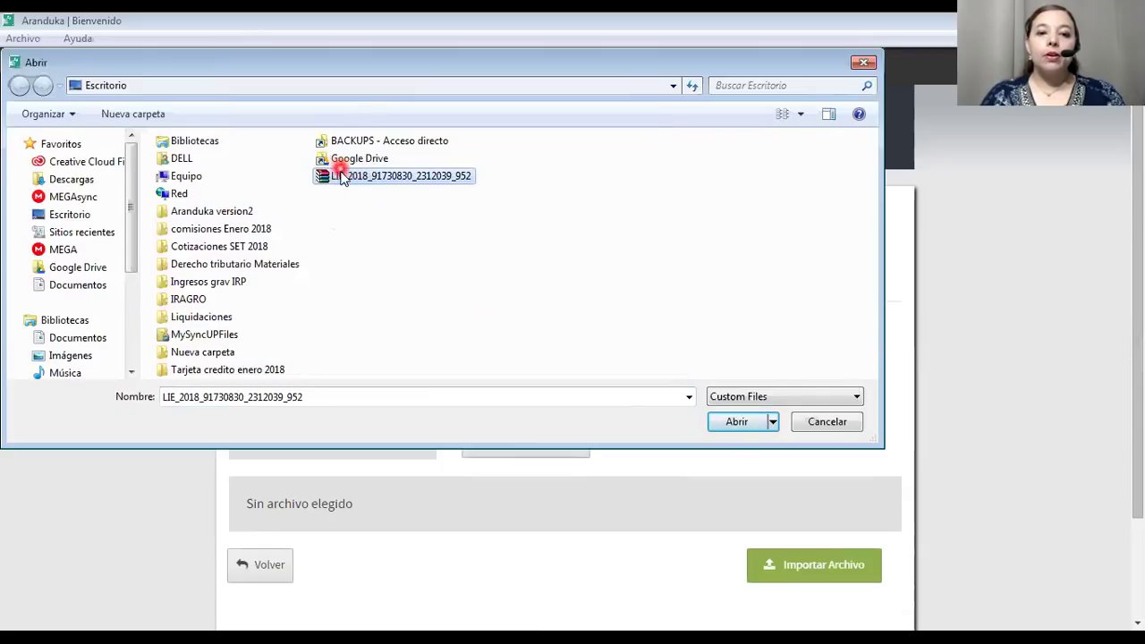
pyautogui.click(739, 427)
pyautogui.scroll(-3, 706, 421)
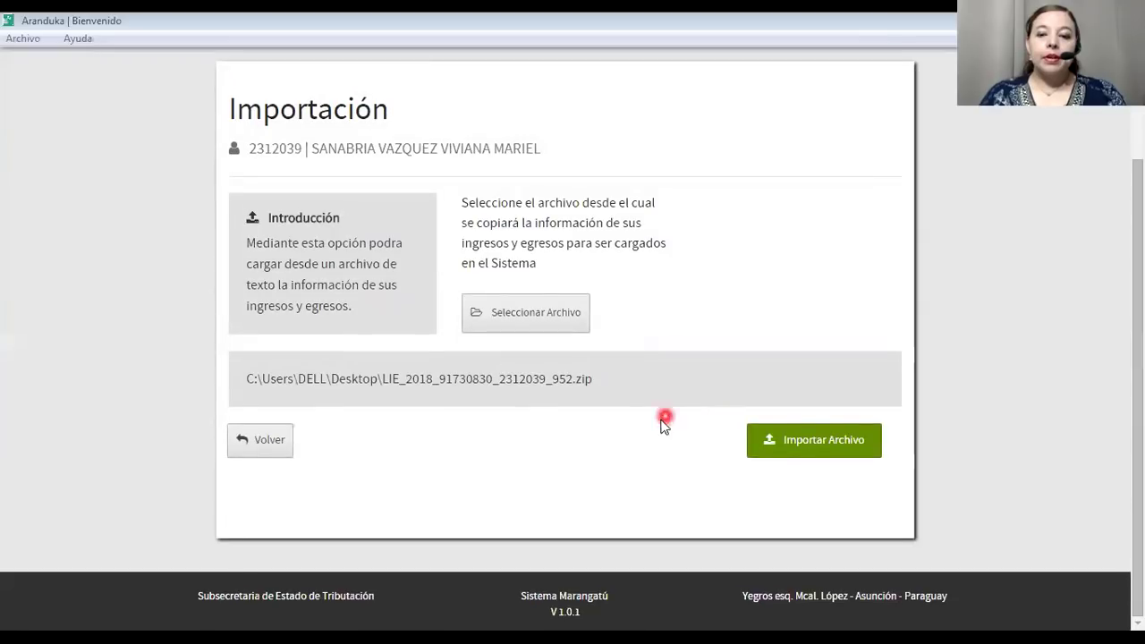
pyautogui.click(801, 450)
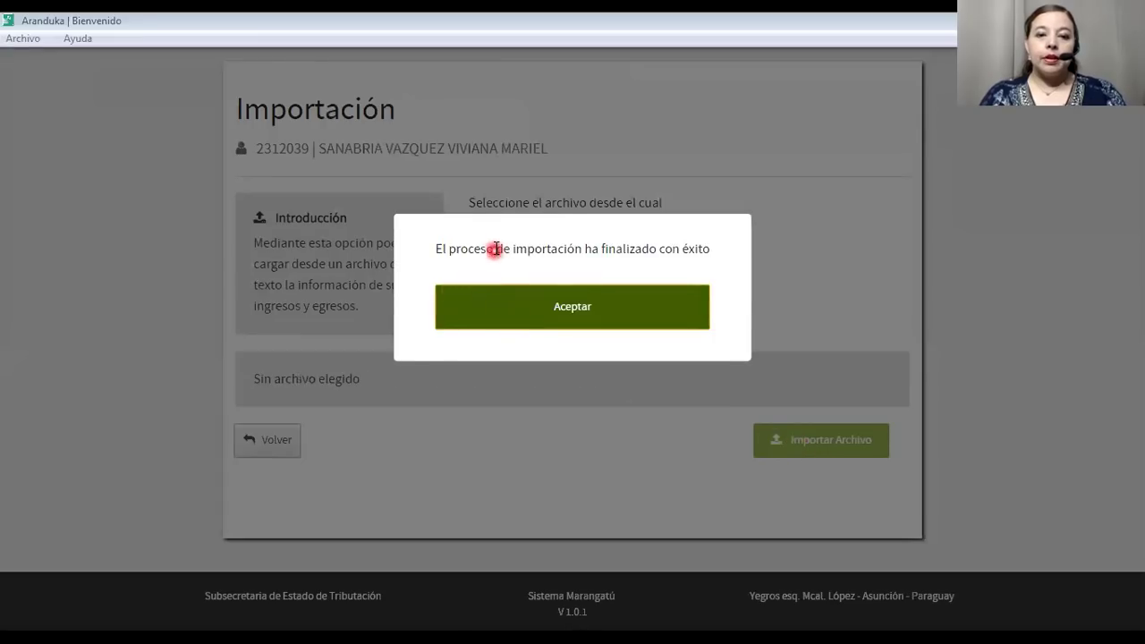
pyautogui.click(560, 306)
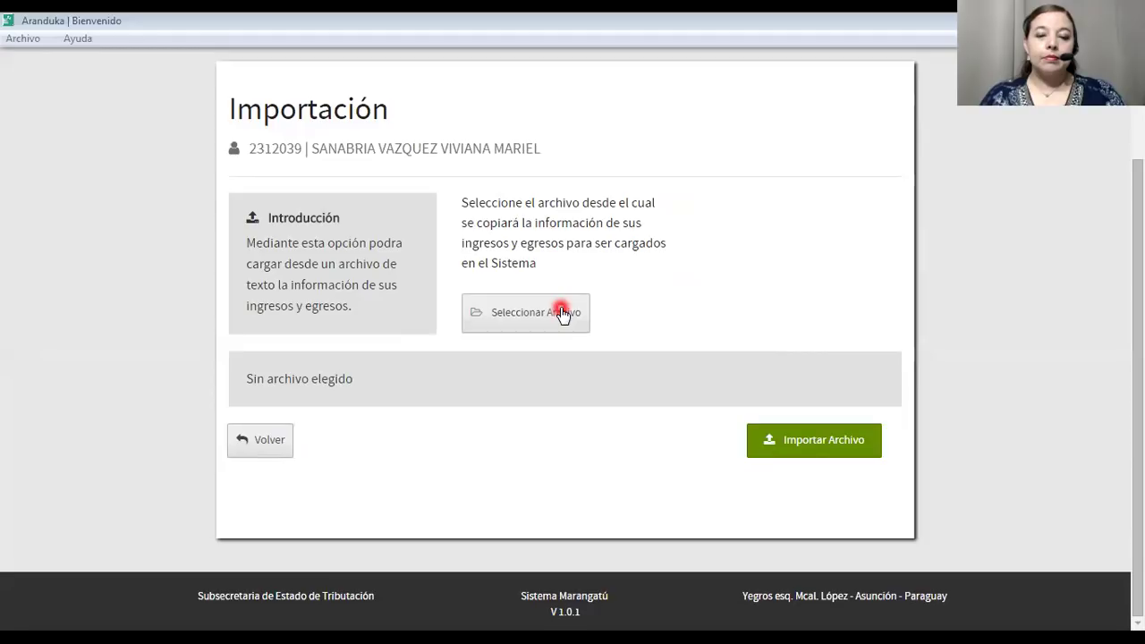
# Return to the 2018 dashboard and browse the restored ingresos list, starting with the 110.000.000 invoice.
pyautogui.click(263, 447)
pyautogui.scroll(-3, 263, 450)
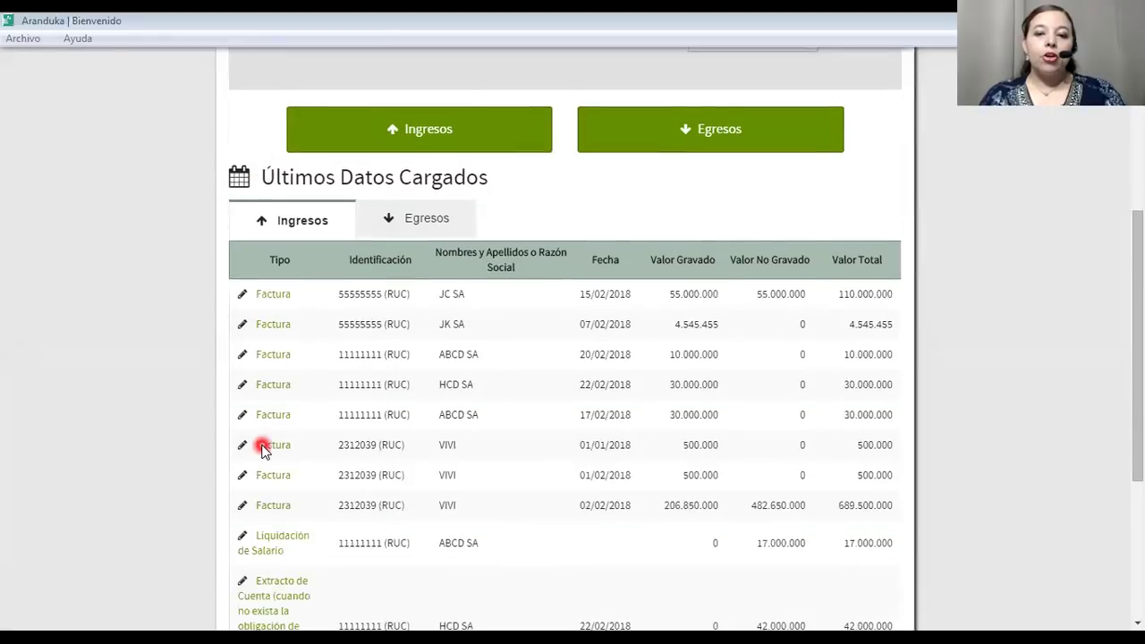
pyautogui.scroll(-2, 263, 447)
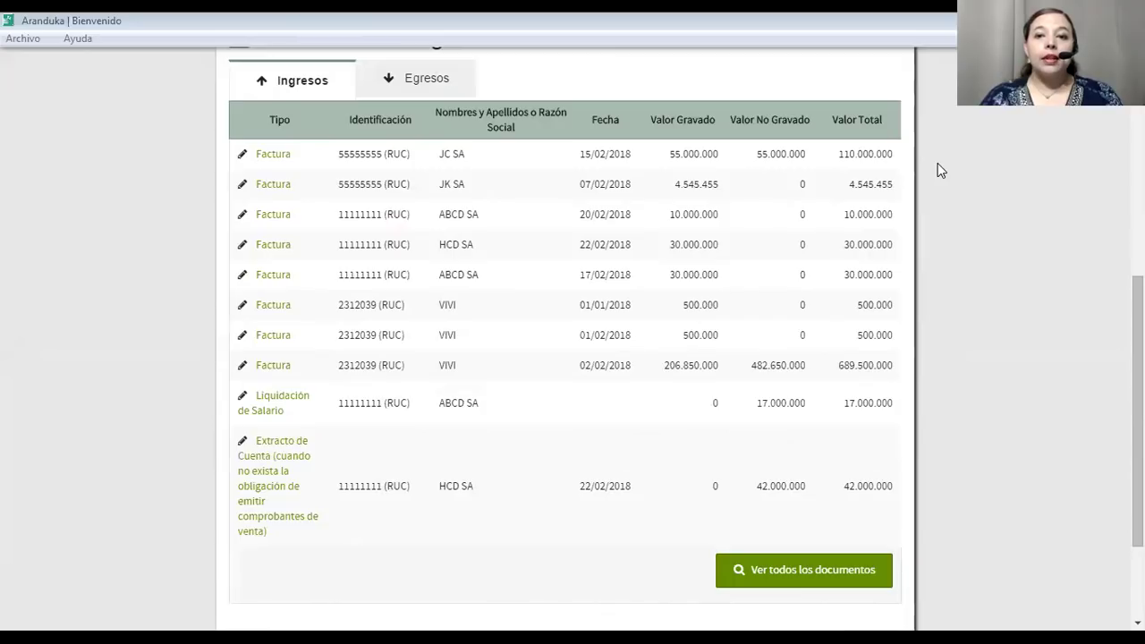
pyautogui.click(618, 373)
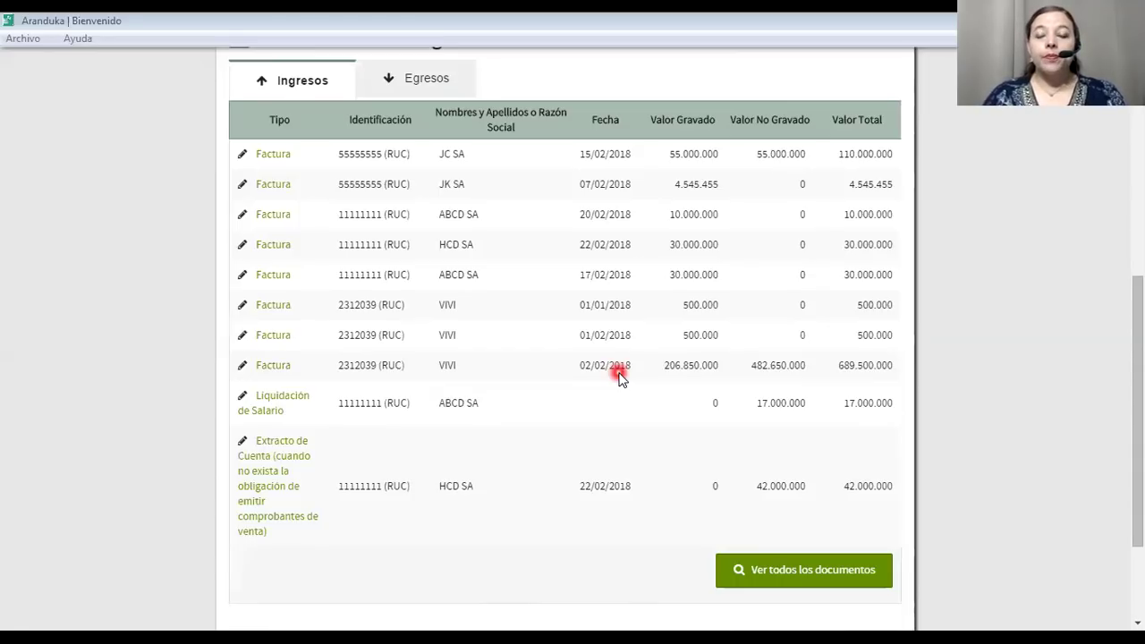
pyautogui.click(433, 440)
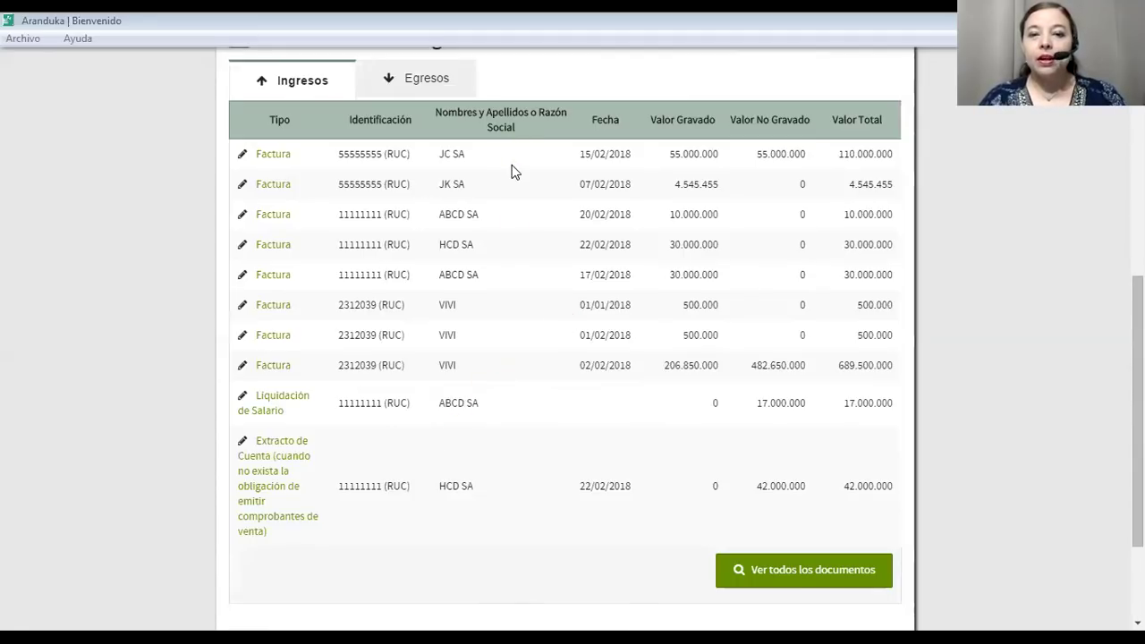
pyautogui.click(573, 253)
pyautogui.click(953, 228)
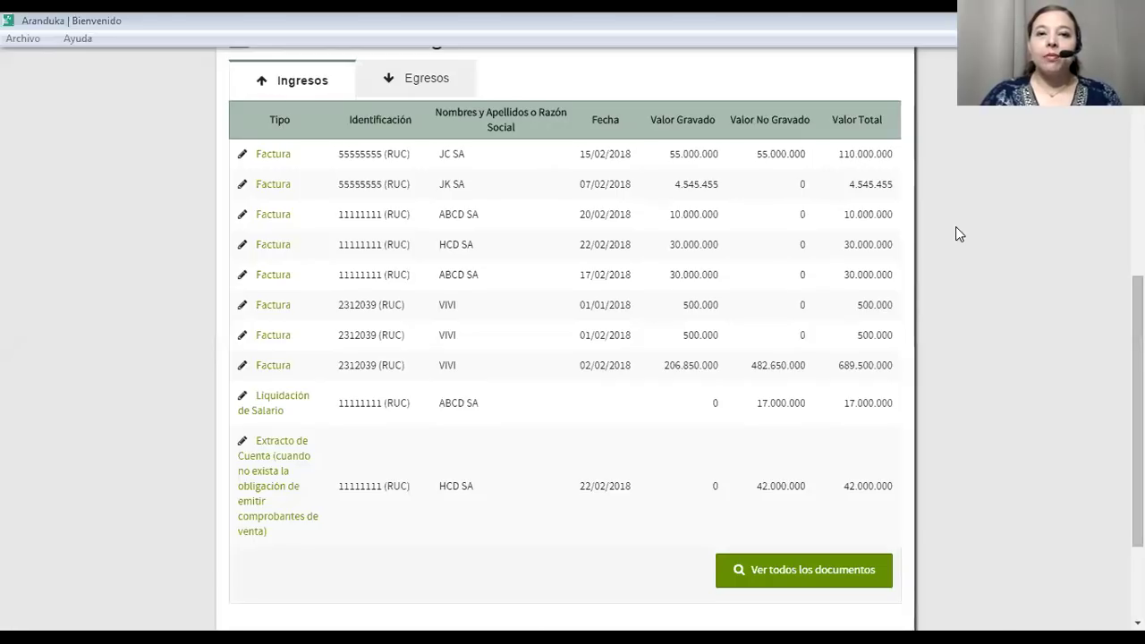
pyautogui.click(612, 553)
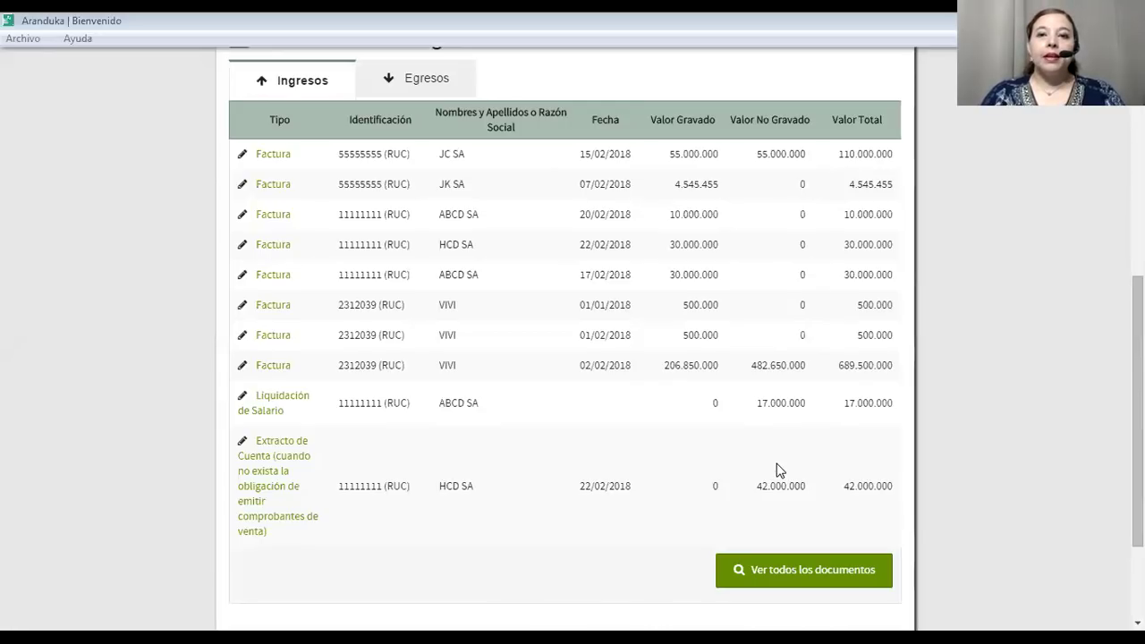
pyautogui.click(462, 158)
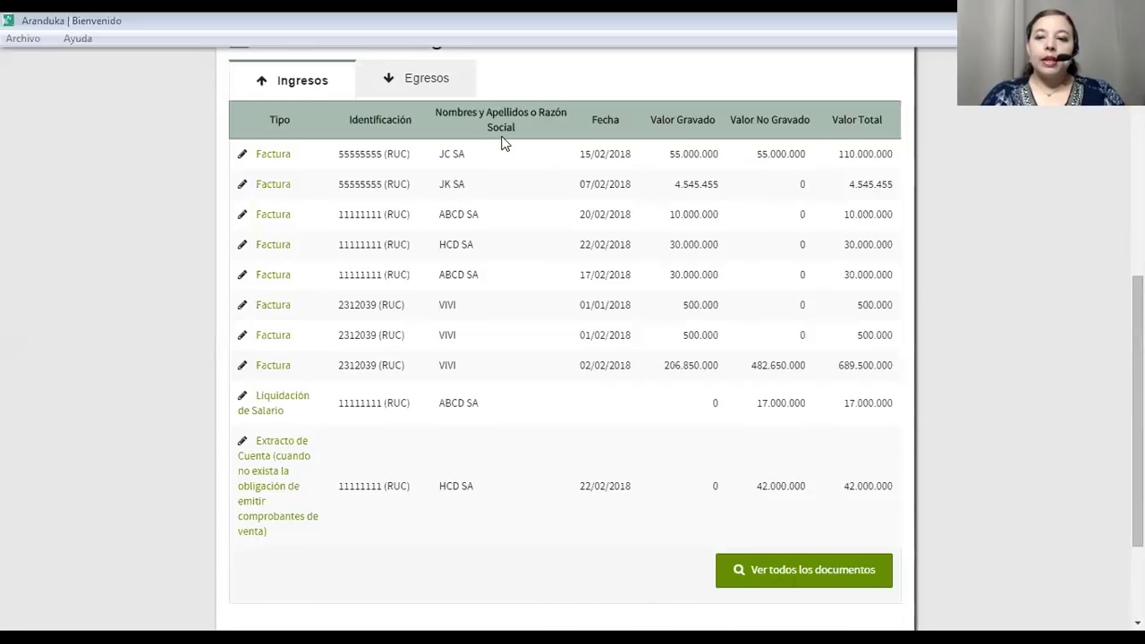
pyautogui.scroll(5, 501, 143)
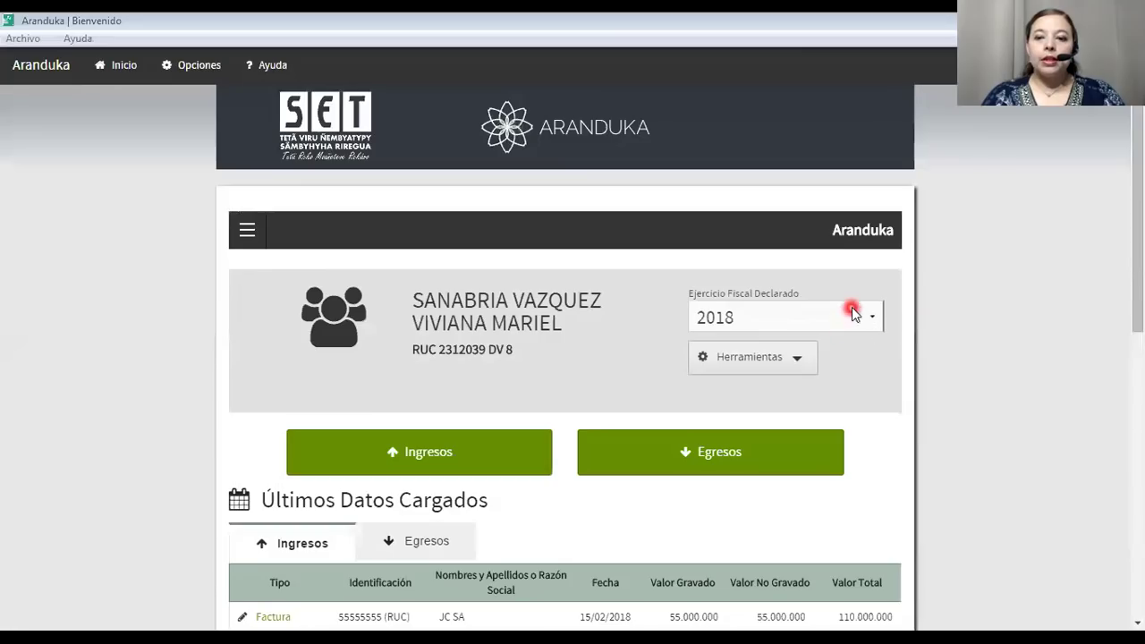
pyautogui.click(796, 363)
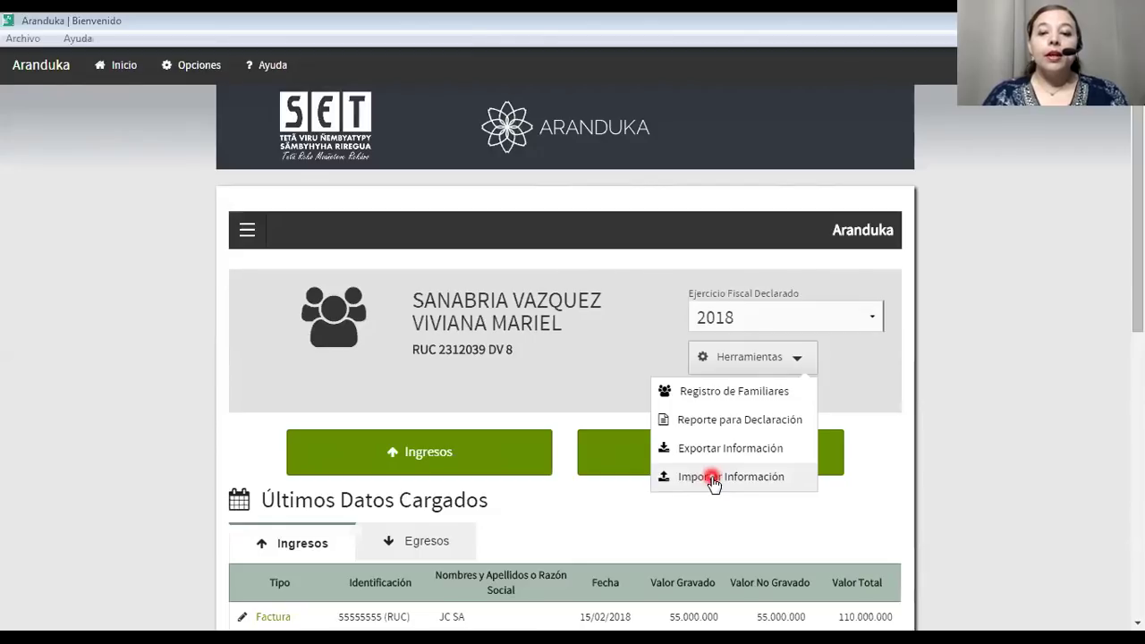
pyautogui.click(713, 479)
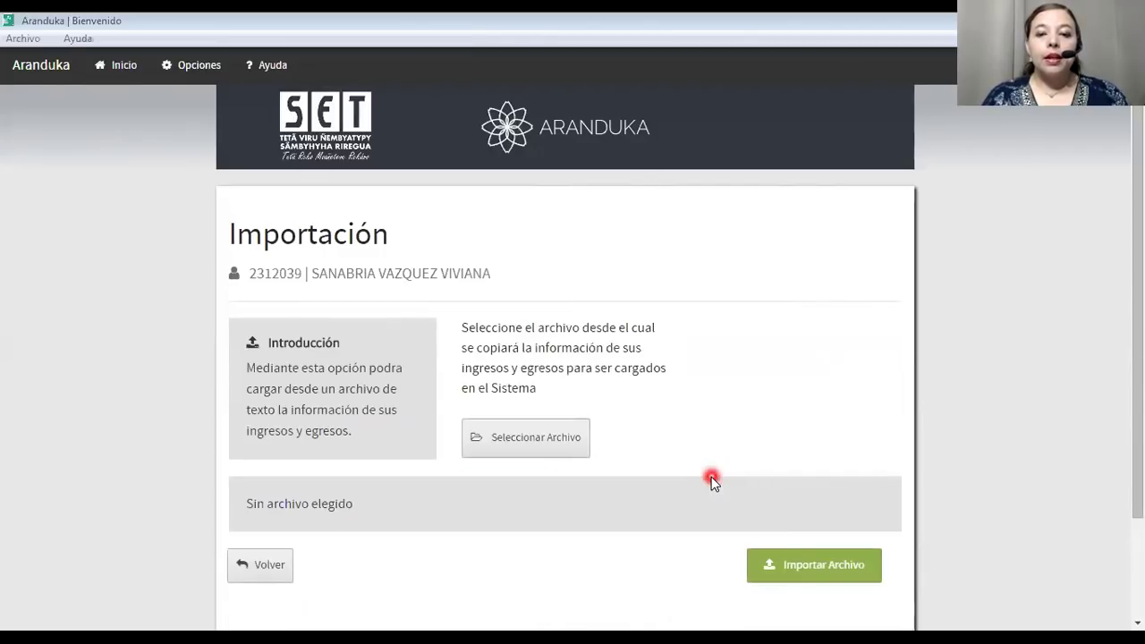
pyautogui.click(577, 445)
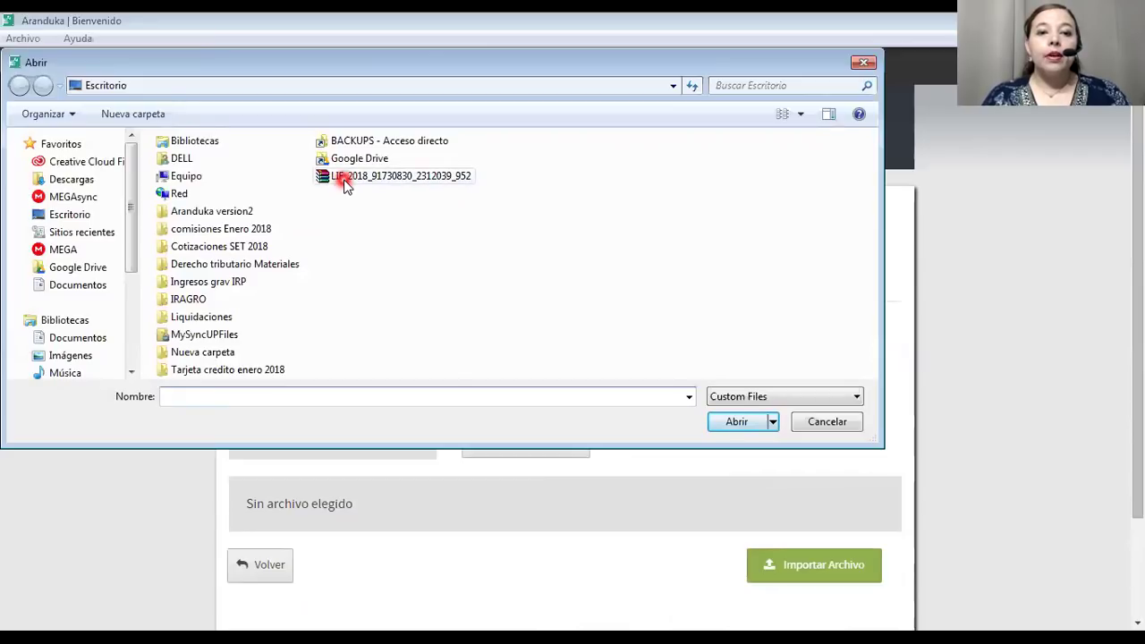
pyautogui.click(346, 184)
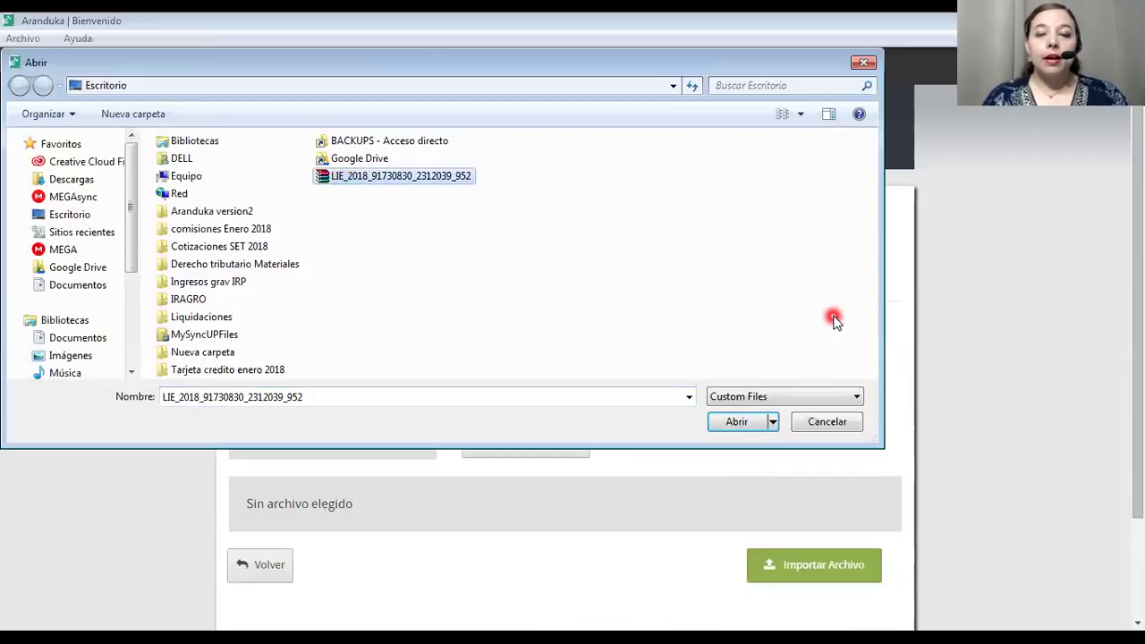
pyautogui.click(827, 421)
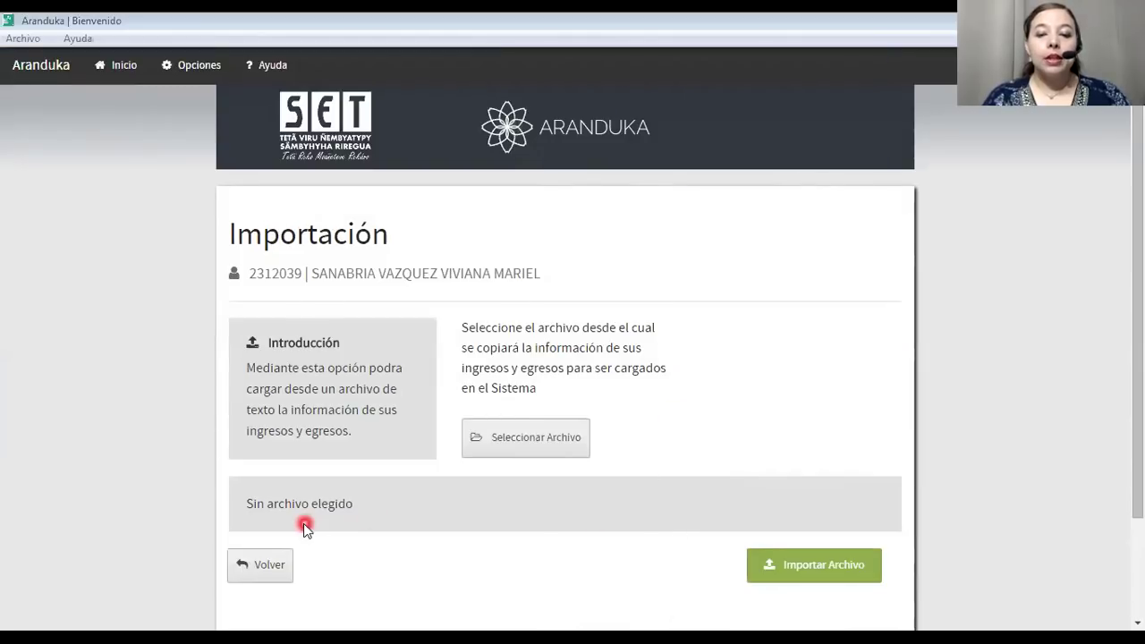
pyautogui.click(269, 566)
# Open a blank egreso form, defaulting to a Factura paid Contado.
pyautogui.scroll(2, 324, 484)
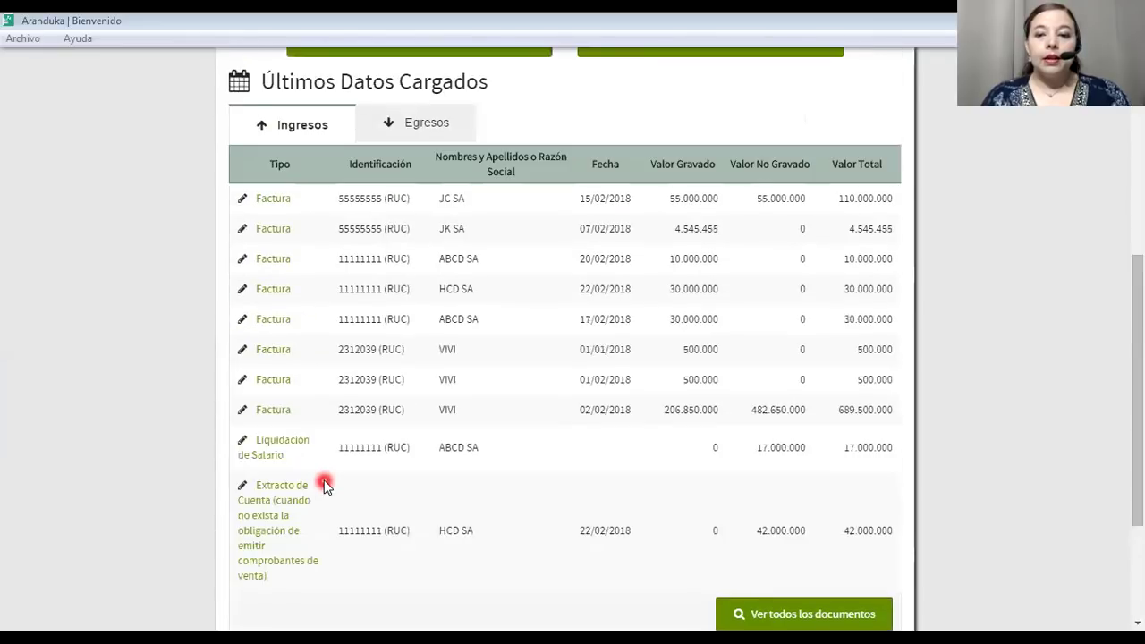
pyautogui.scroll(-2, 324, 484)
pyautogui.scroll(3, 324, 484)
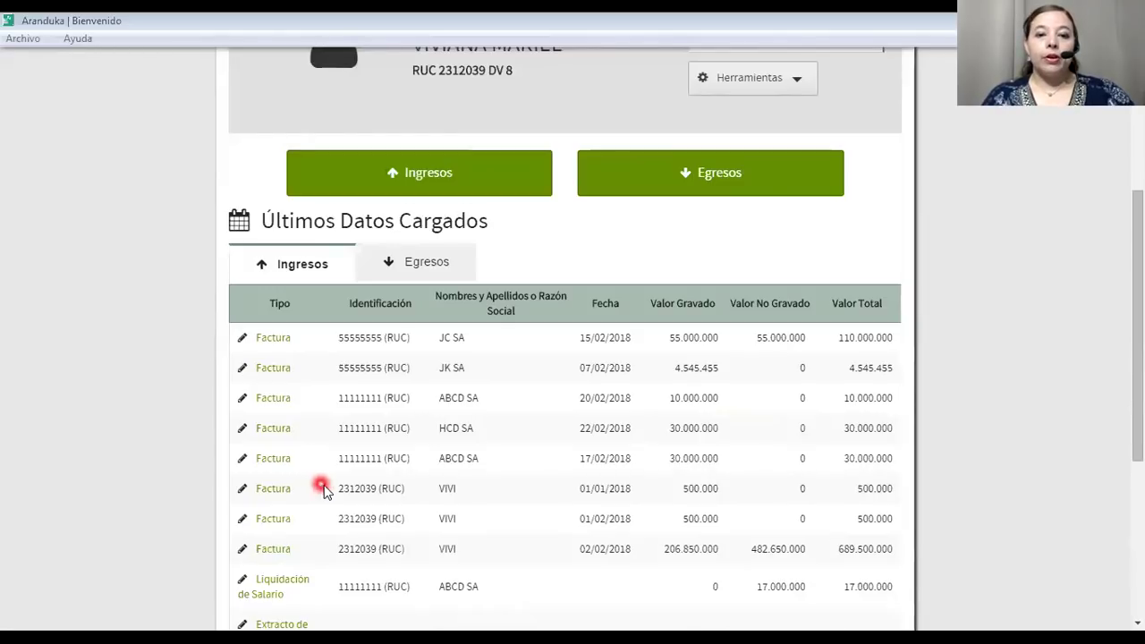
pyautogui.click(664, 188)
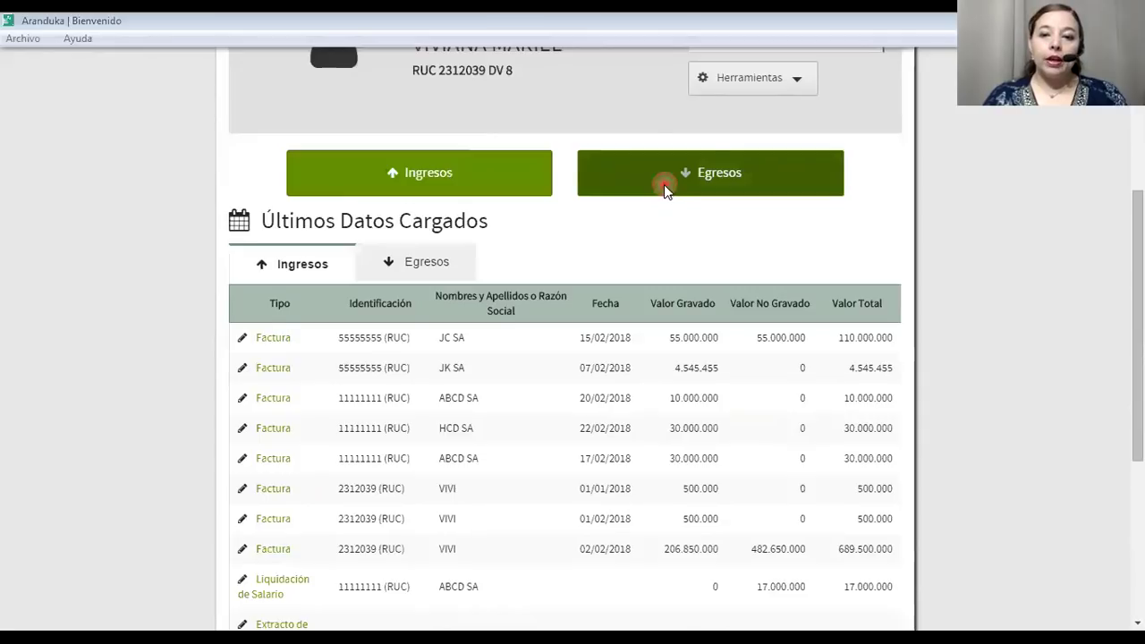
pyautogui.scroll(-3, 582, 307)
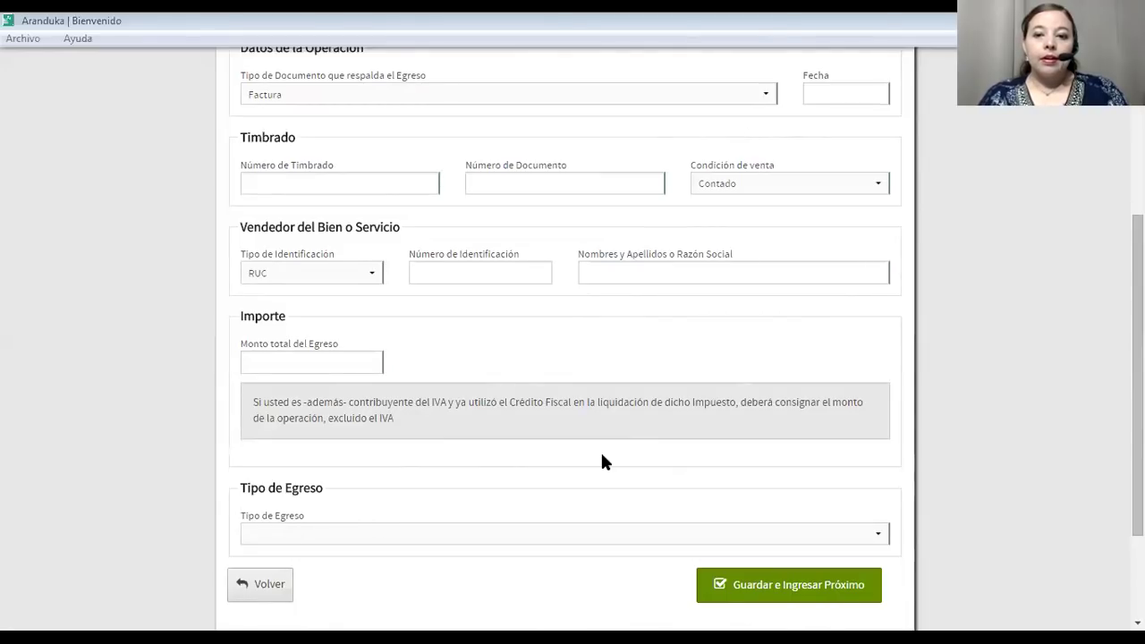
# Show the RESUMEN sheet of the Aranduka Egresos workbook in Excel.
pyautogui.hotkey('alt', 'Tab')
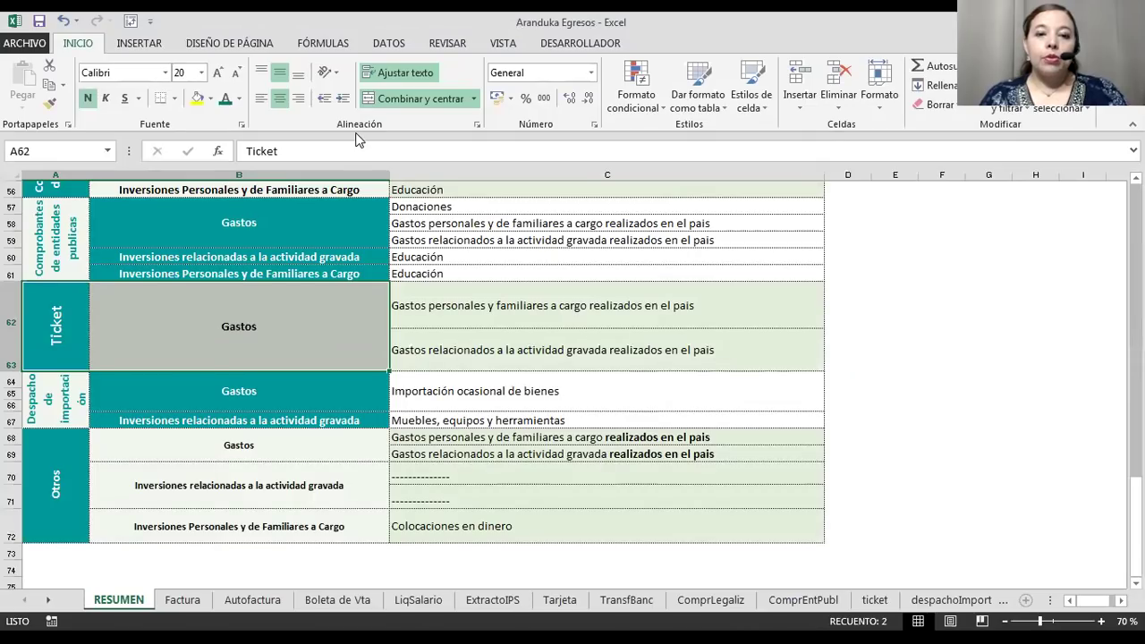
pyautogui.click(357, 139)
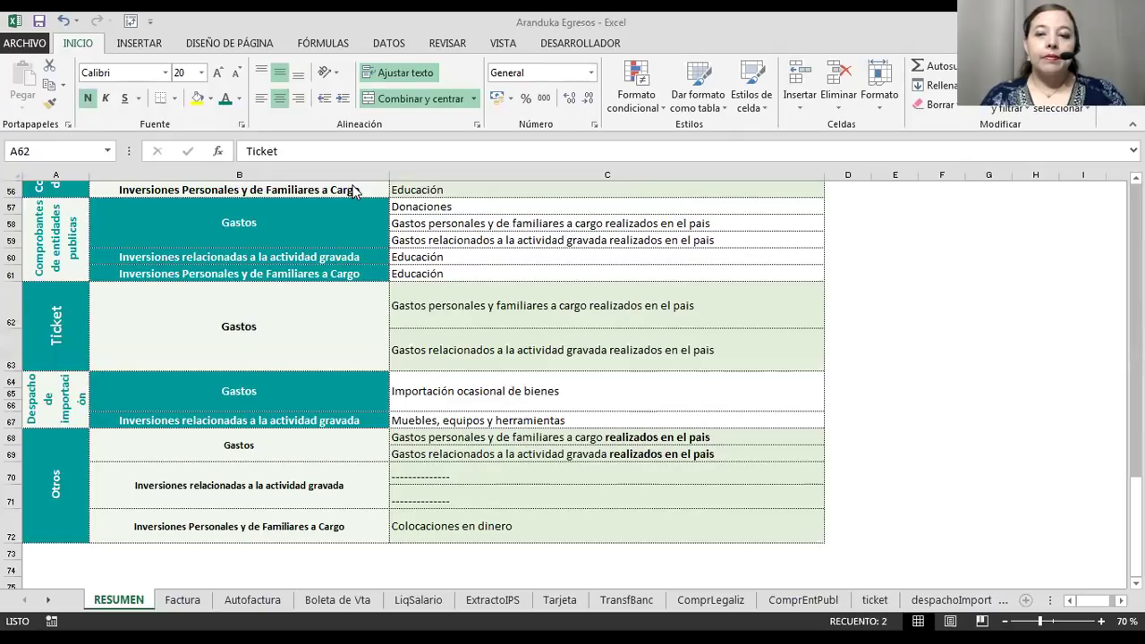
pyautogui.scroll(12, 491, 314)
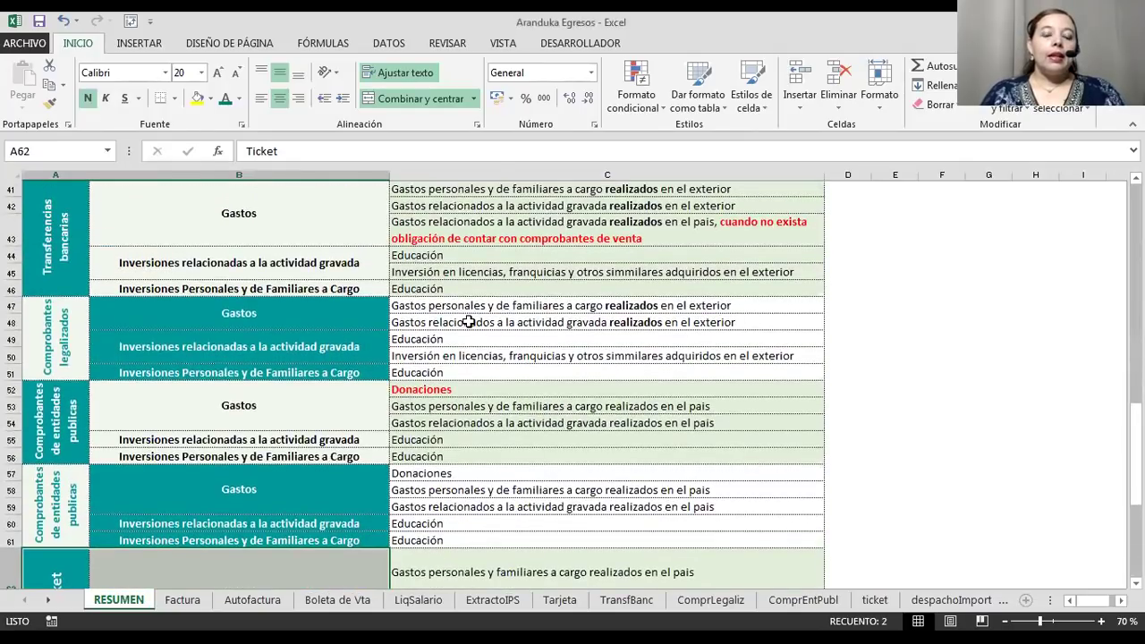
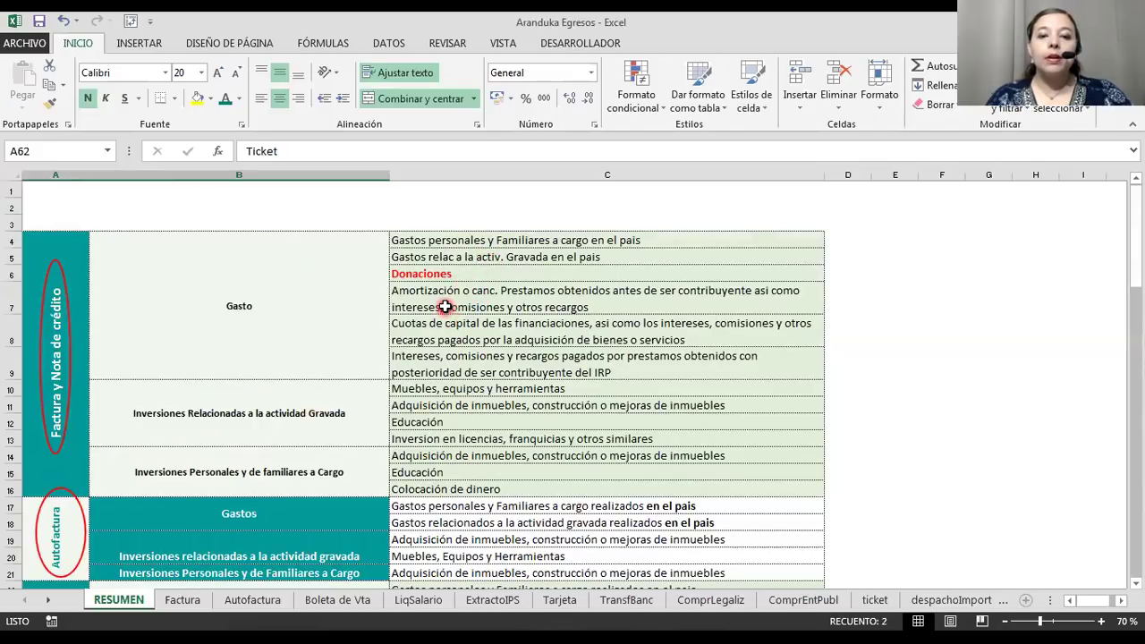
# Switch the Aranduka Egresos workbook to its Factura sheet.
pyautogui.click(184, 600)
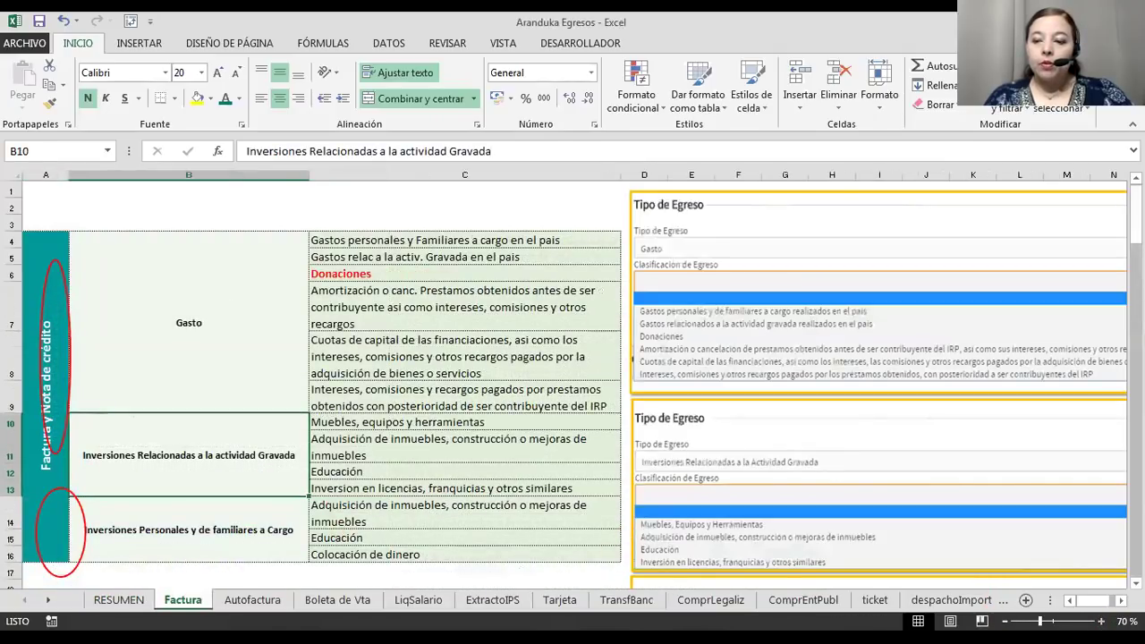
pyautogui.click(1102, 621)
pyautogui.click(1101, 621)
pyautogui.moveTo(739, 511); pyautogui.dragTo(570, 489)
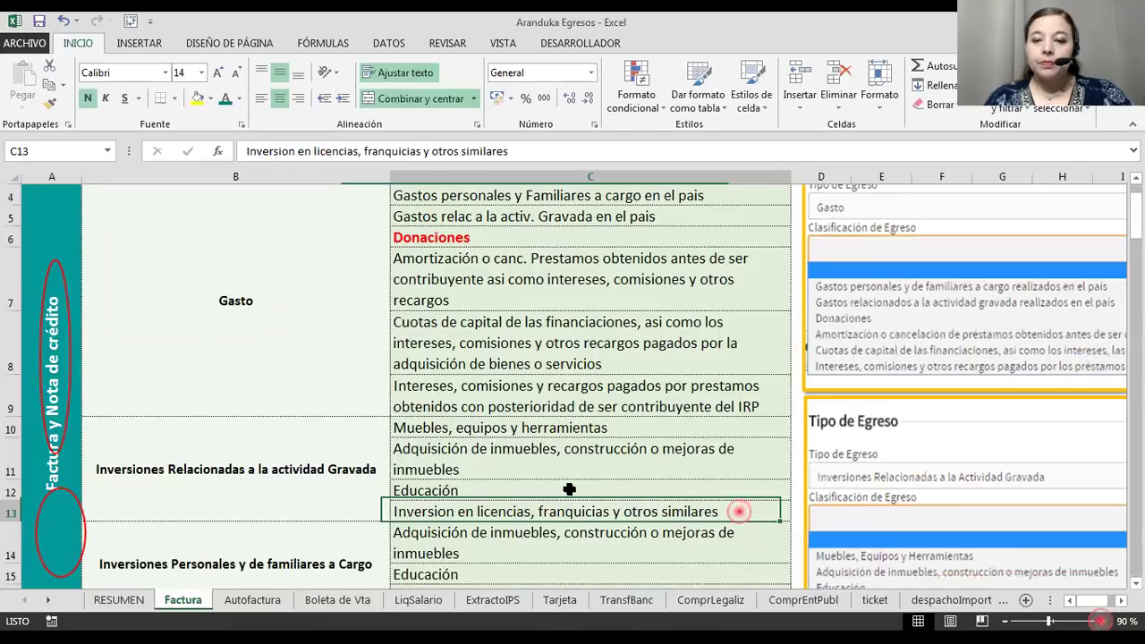
pyautogui.press('Right')
pyautogui.press('Right')
pyautogui.press('Right')
pyautogui.press('Right')
pyautogui.press('Right')
pyautogui.press('Right')
pyautogui.press('Right')
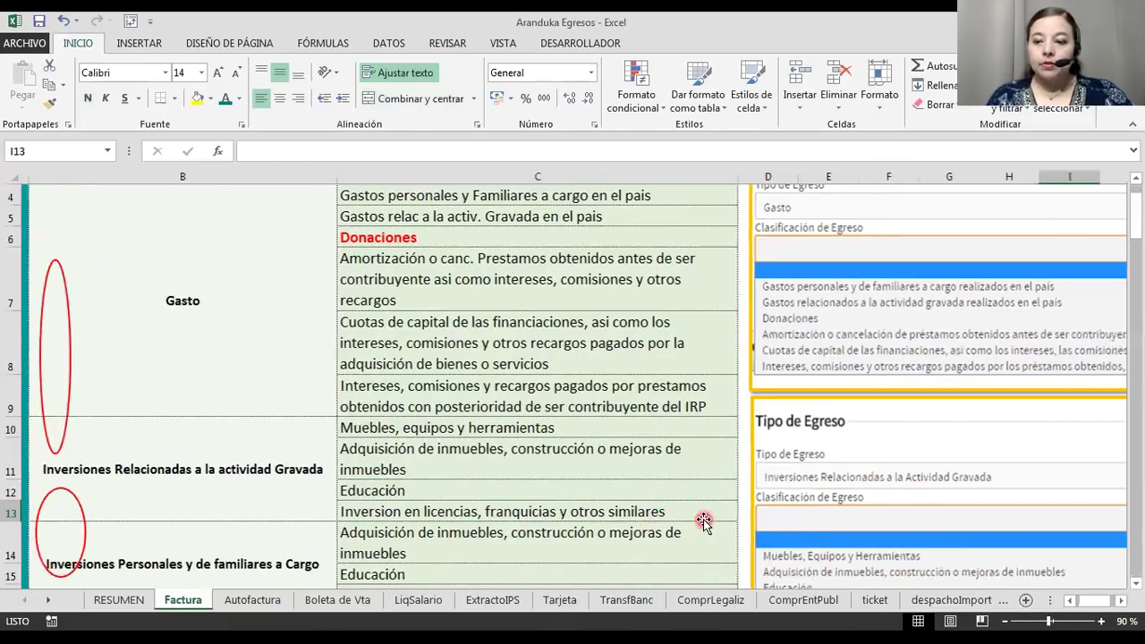
pyautogui.press('Right')
pyautogui.press('Right')
pyautogui.press('Right')
pyautogui.press('Right')
pyautogui.press('Right')
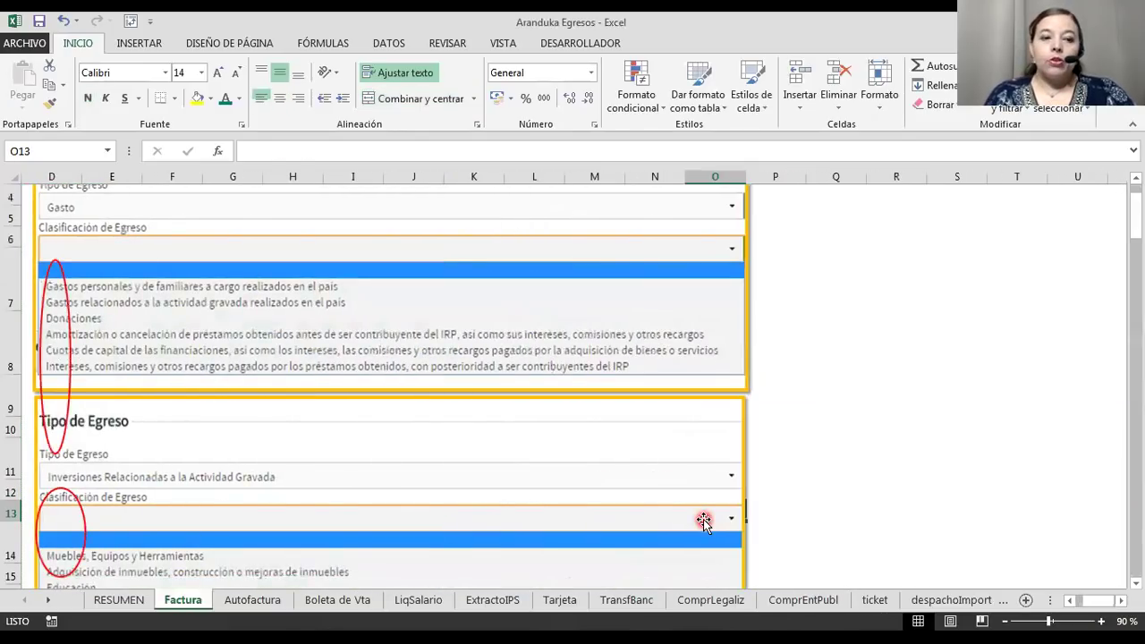
pyautogui.scroll(1, 323, 306)
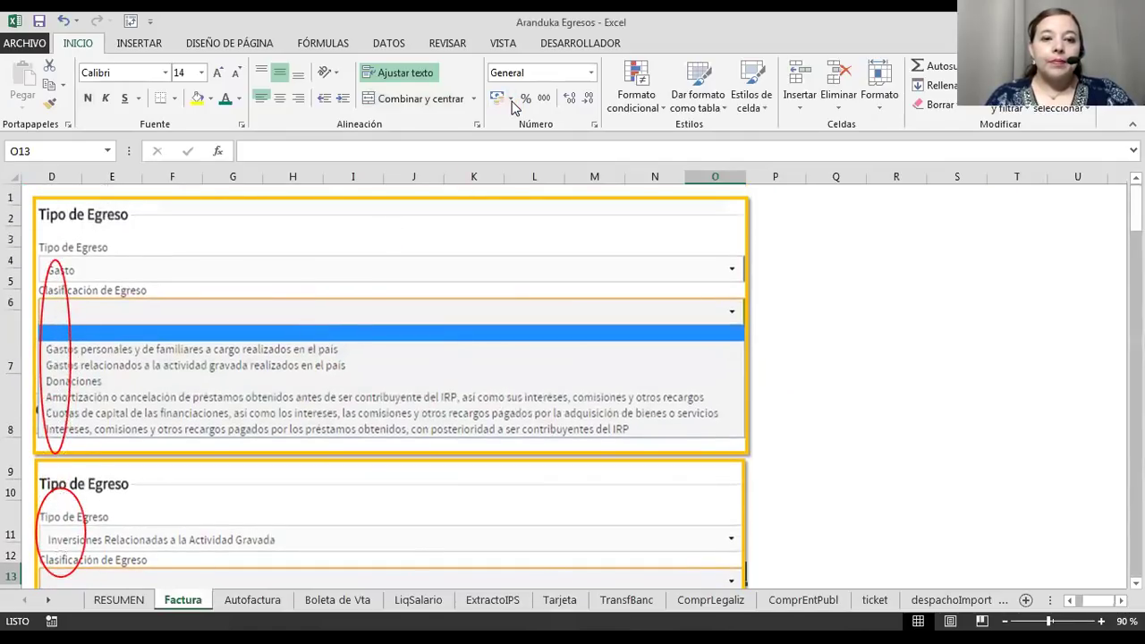
pyautogui.click(479, 148)
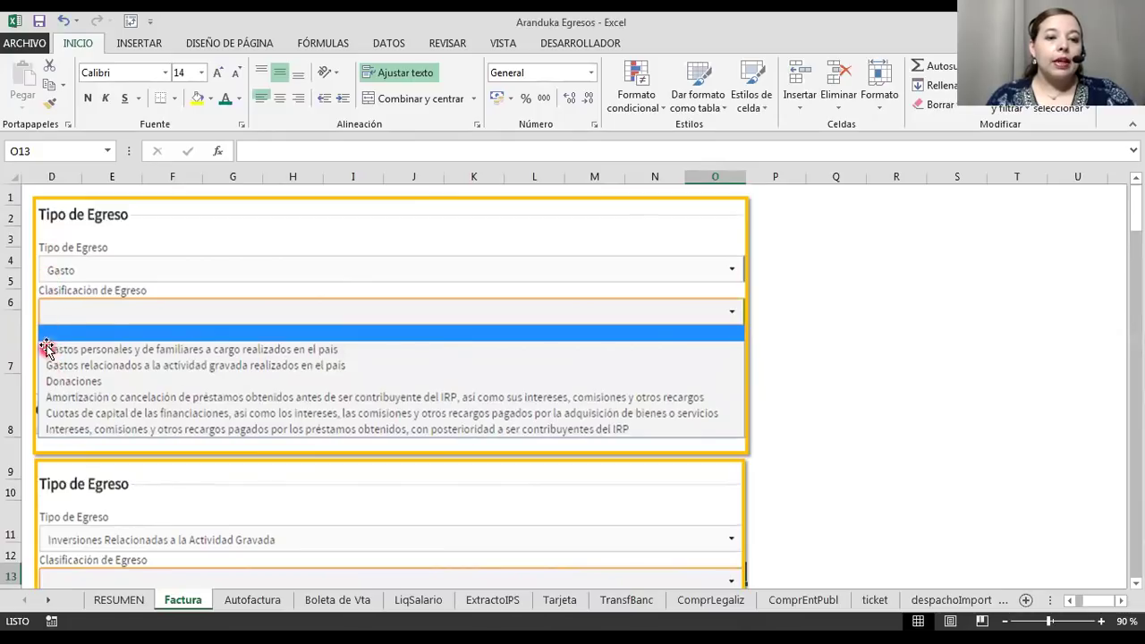
pyautogui.scroll(-2, 55, 447)
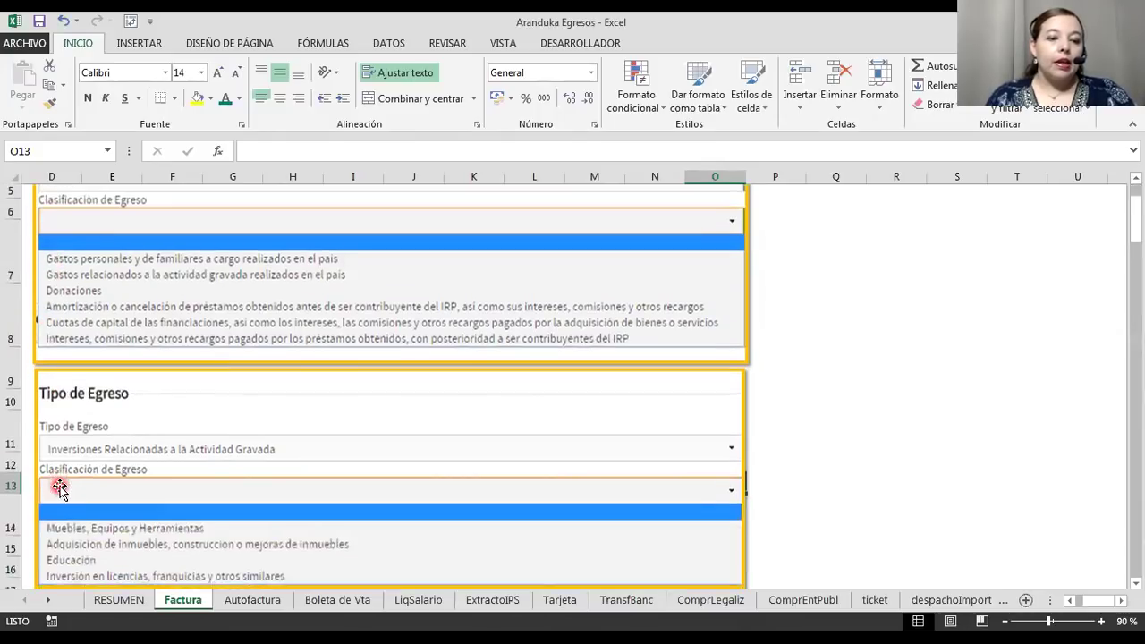
pyautogui.scroll(-1, 58, 488)
pyautogui.scroll(2, 63, 307)
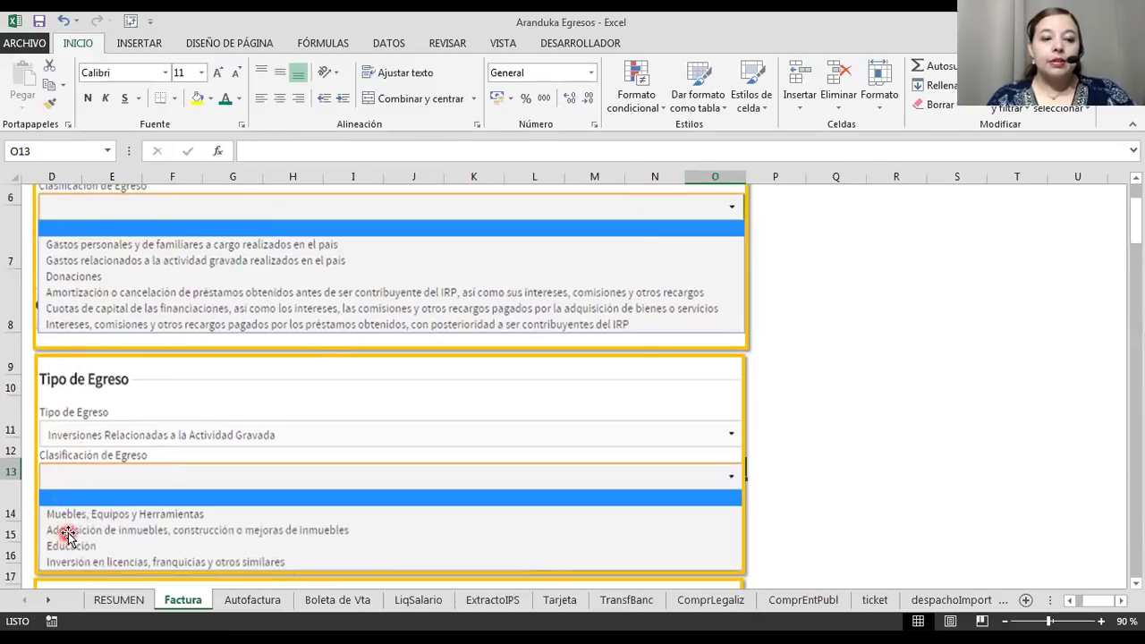
pyautogui.scroll(-2, 70, 528)
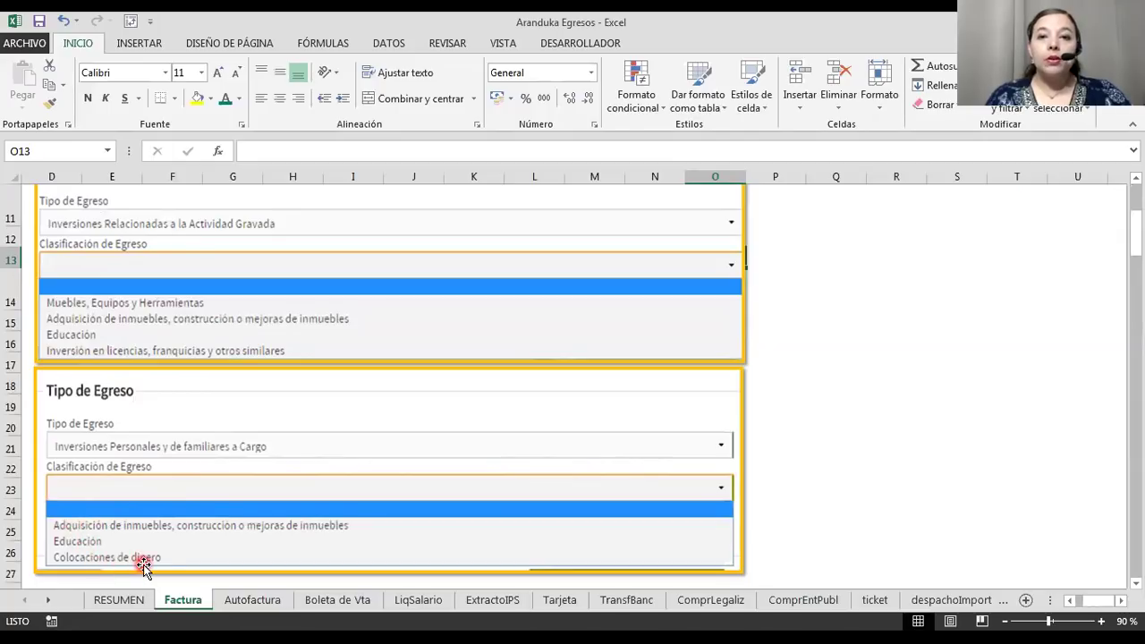
pyautogui.scroll(3, 141, 562)
pyautogui.scroll(-2, 135, 560)
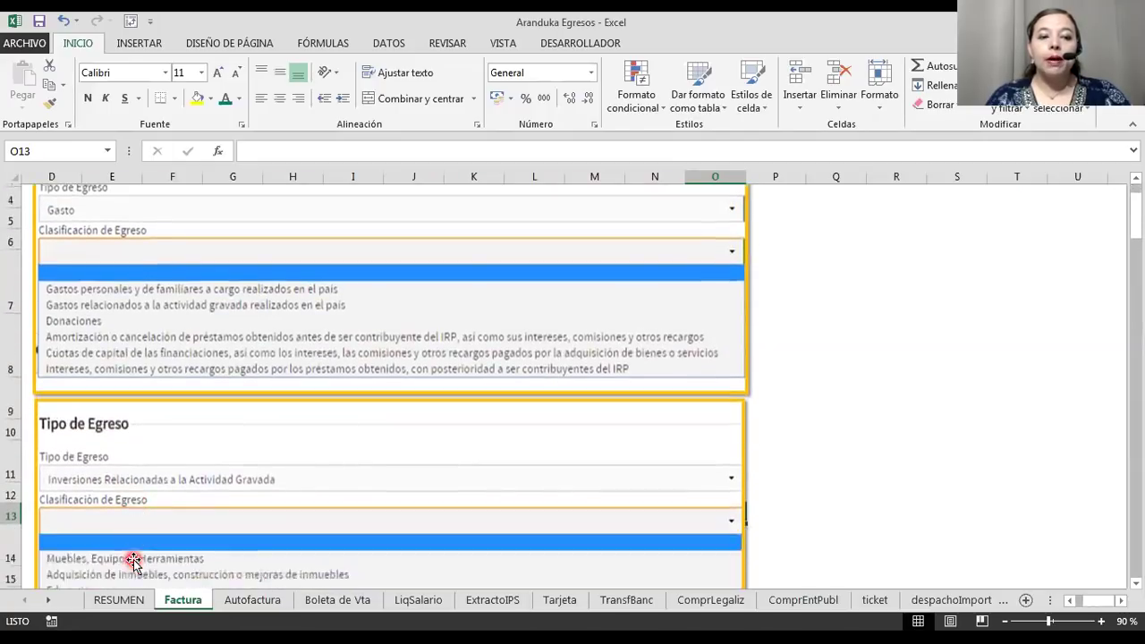
pyautogui.scroll(-2, 132, 560)
pyautogui.scroll(2, 132, 560)
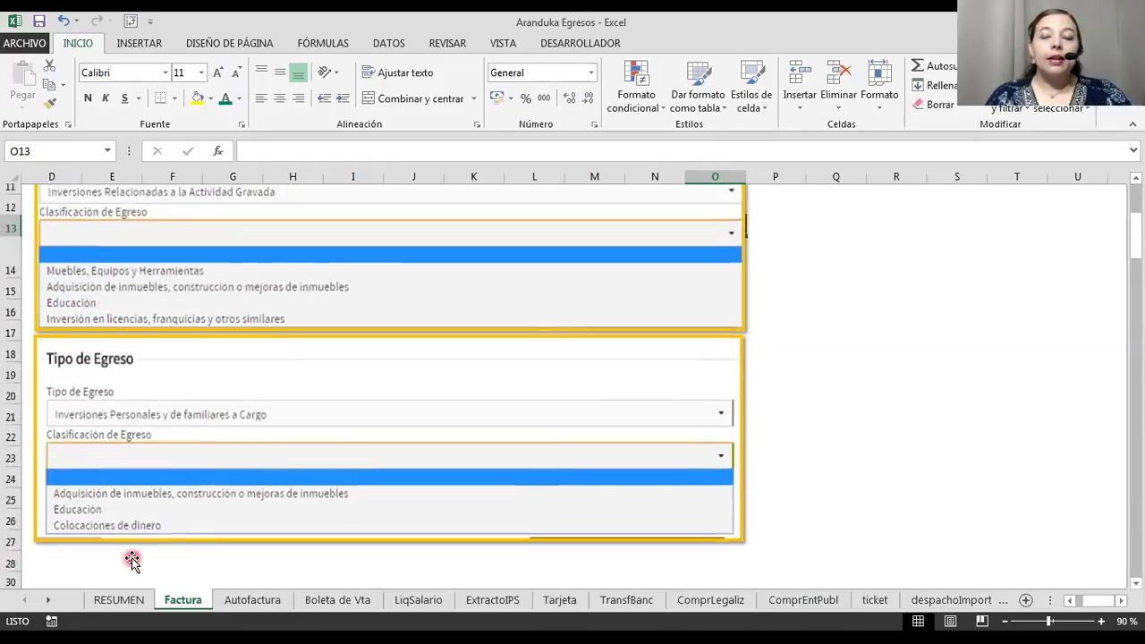
pyautogui.scroll(2, 132, 560)
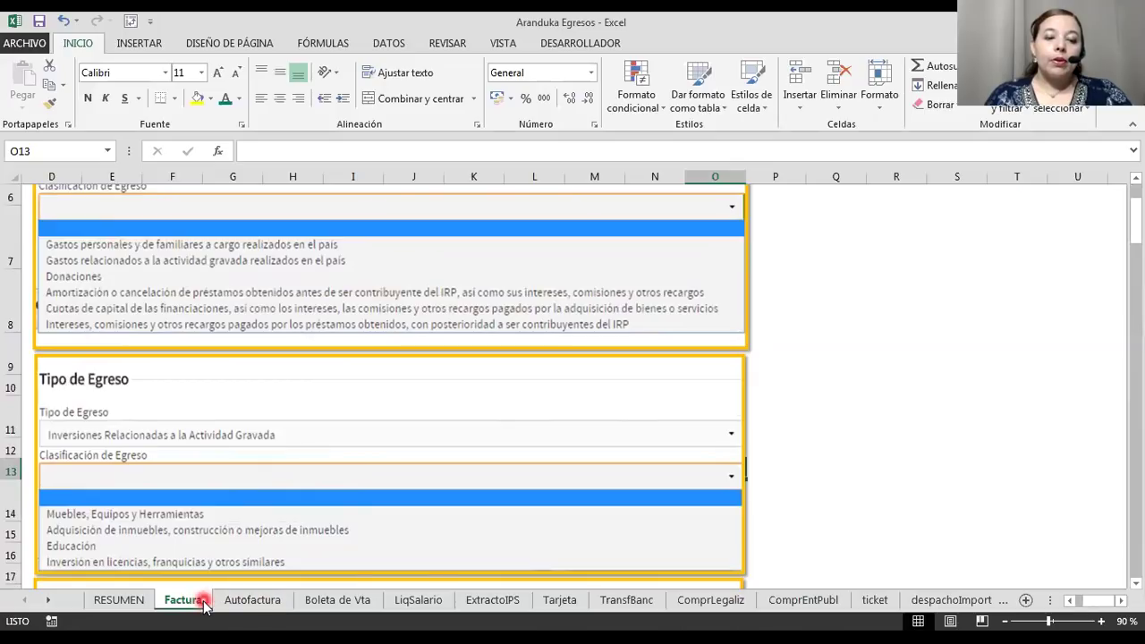
# Flip through the Autofactura, Boleta de Vta and Factura sheets, ending on LiqSalario.
pyautogui.click(234, 607)
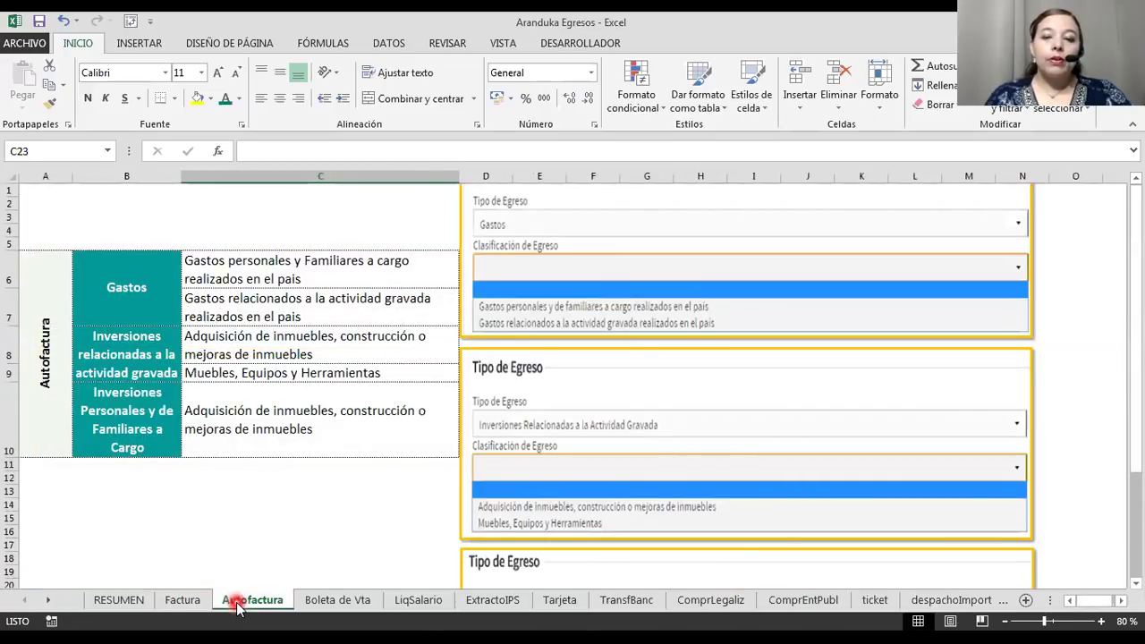
pyautogui.click(338, 605)
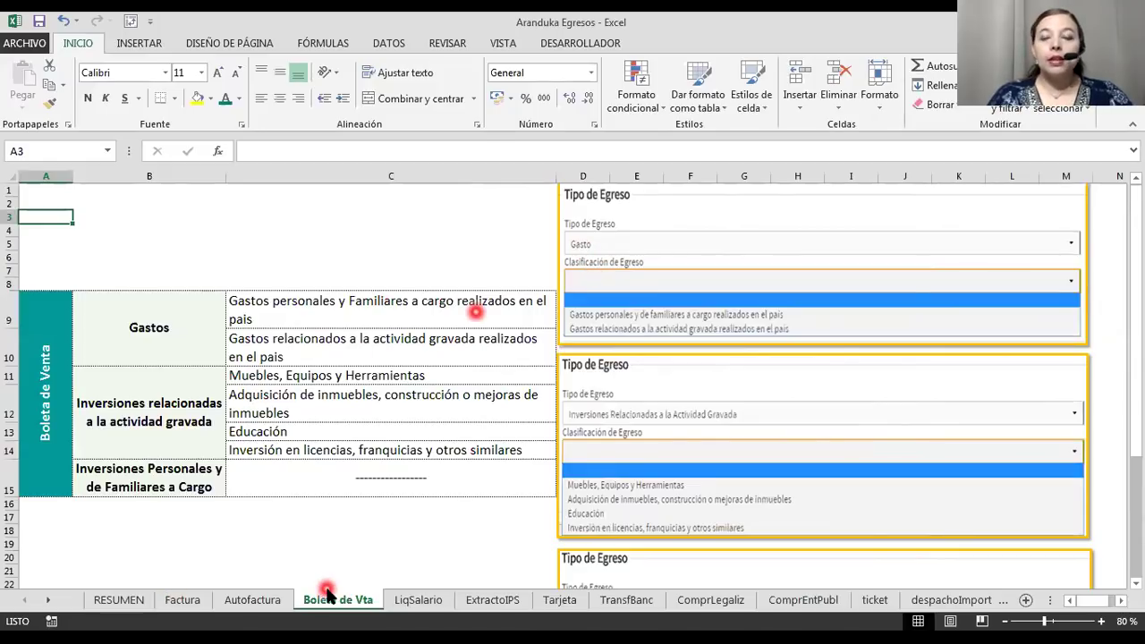
pyautogui.click(253, 600)
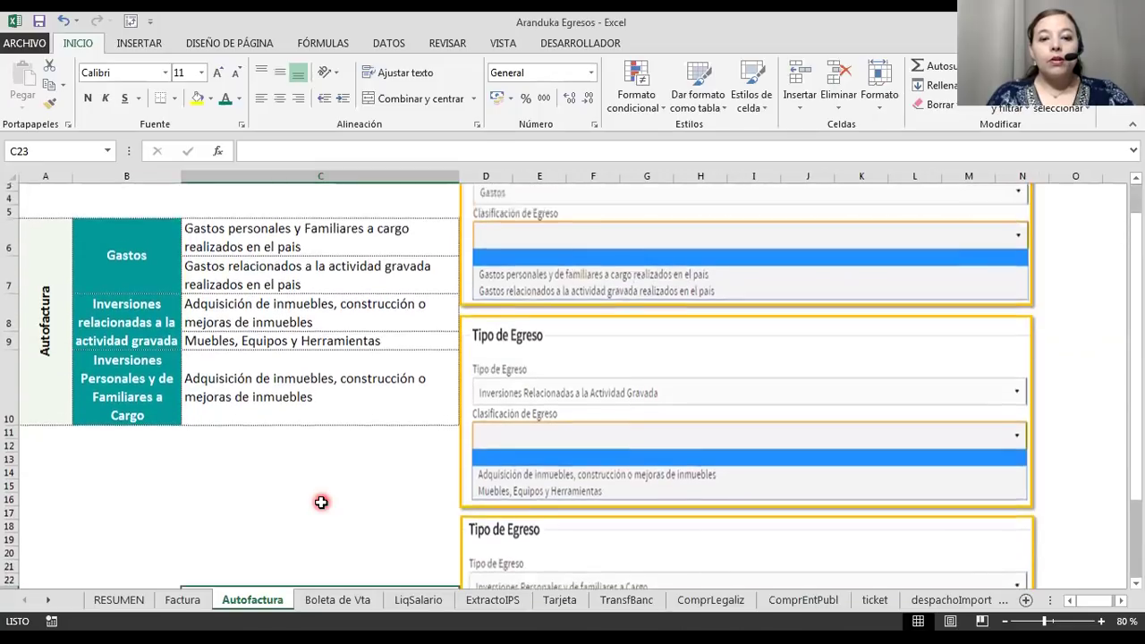
pyautogui.click(183, 600)
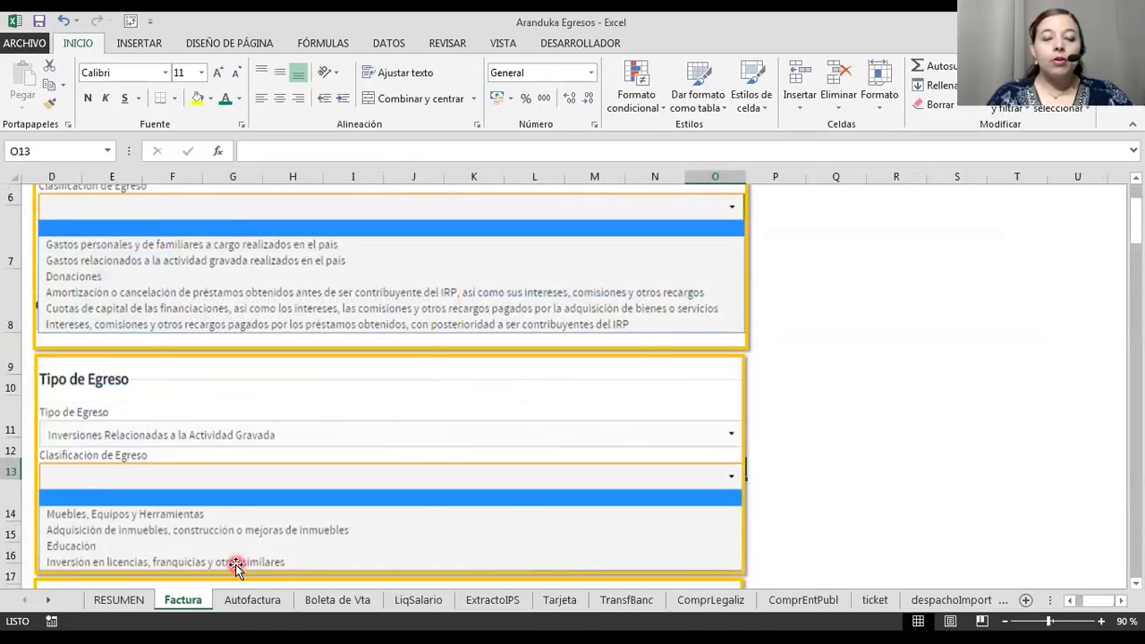
pyautogui.scroll(2, 233, 560)
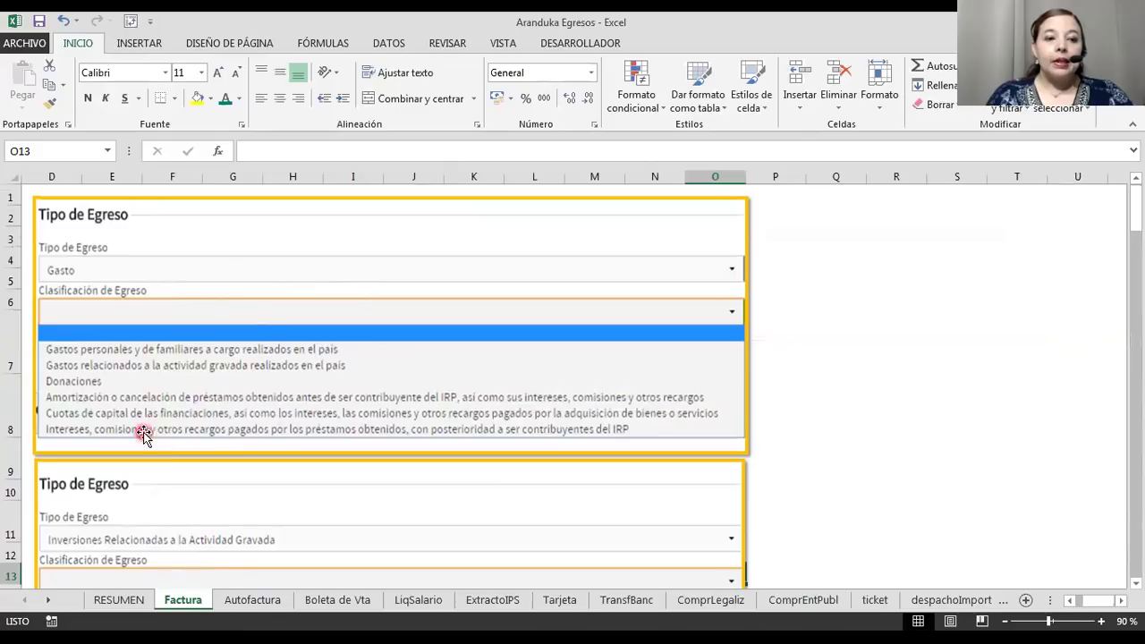
pyautogui.click(234, 597)
pyautogui.click(327, 600)
pyautogui.click(414, 605)
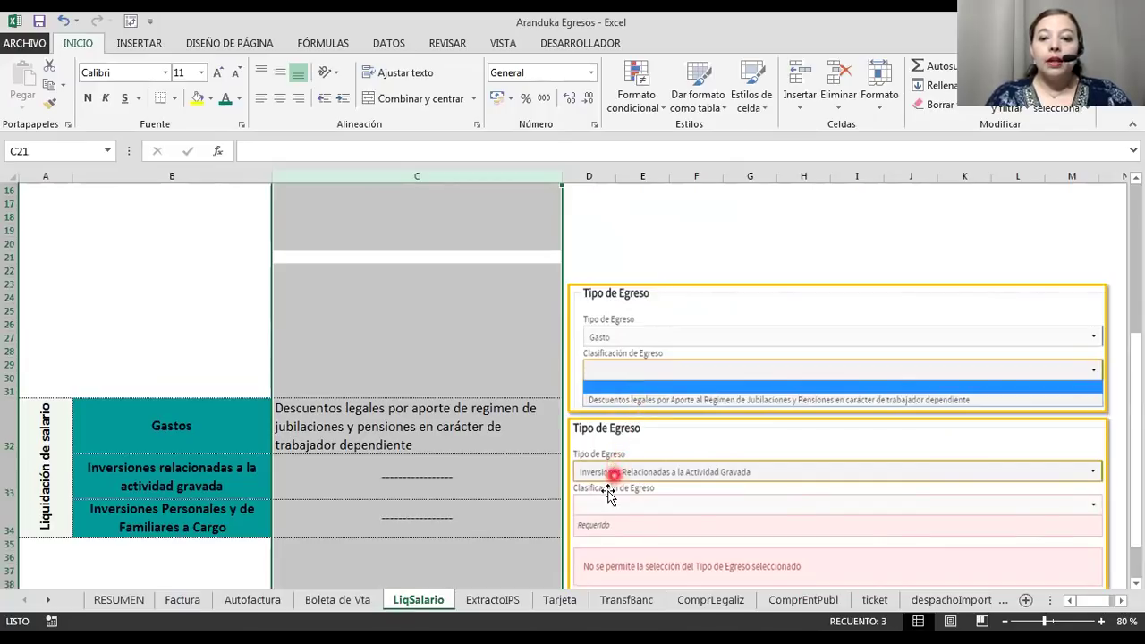
# Browse the ExtractoIPS, Tarjeta, TransfBanc, ComprLegaliz, ComprEntPubl, ticket and despachoImport sheets, ending on otros.
pyautogui.scroll(-3, 595, 495)
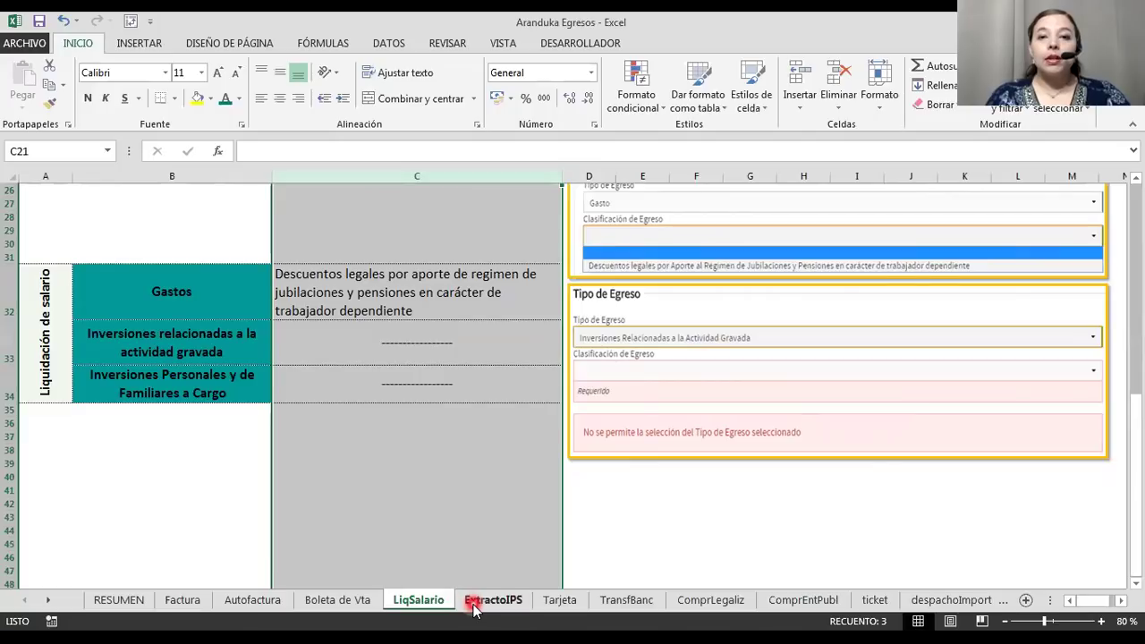
pyautogui.click(475, 607)
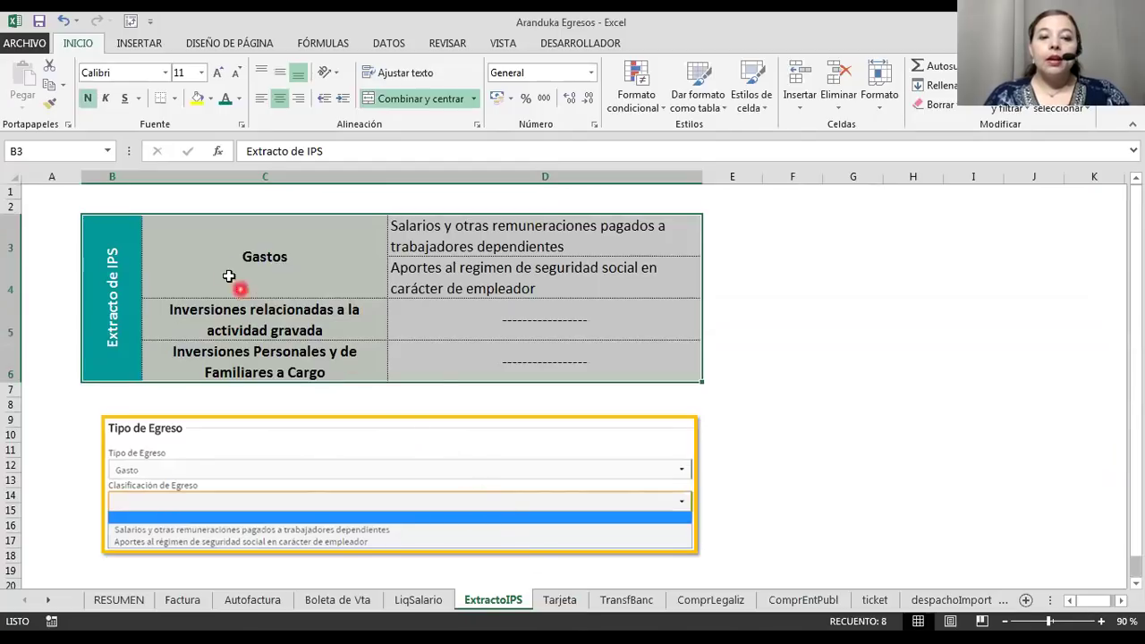
pyautogui.click(573, 606)
pyautogui.click(598, 604)
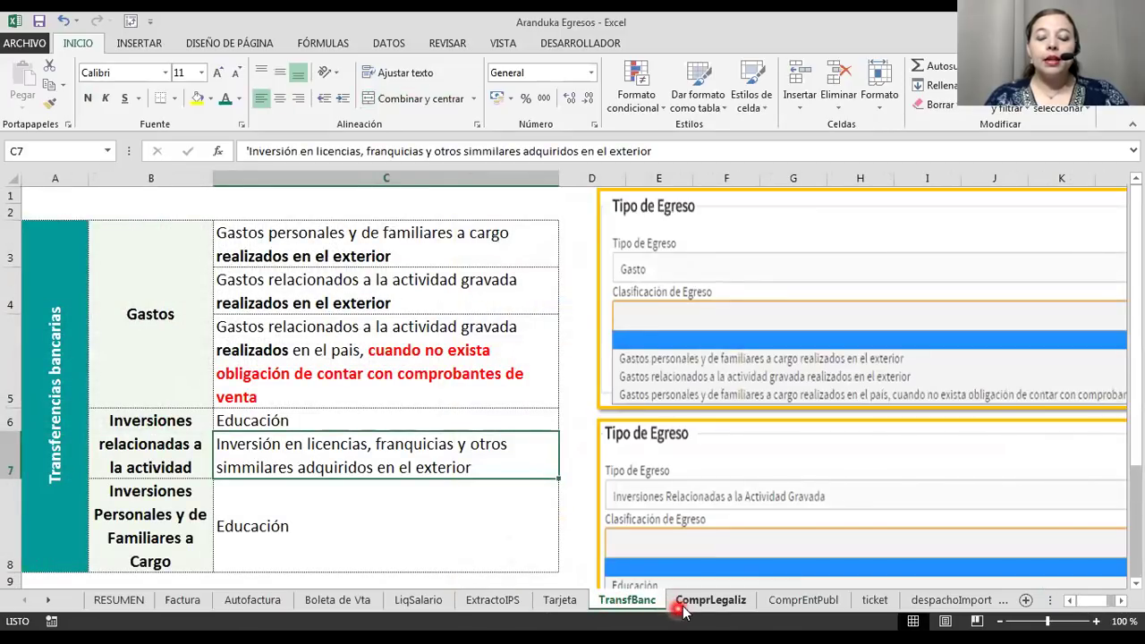
pyautogui.click(685, 606)
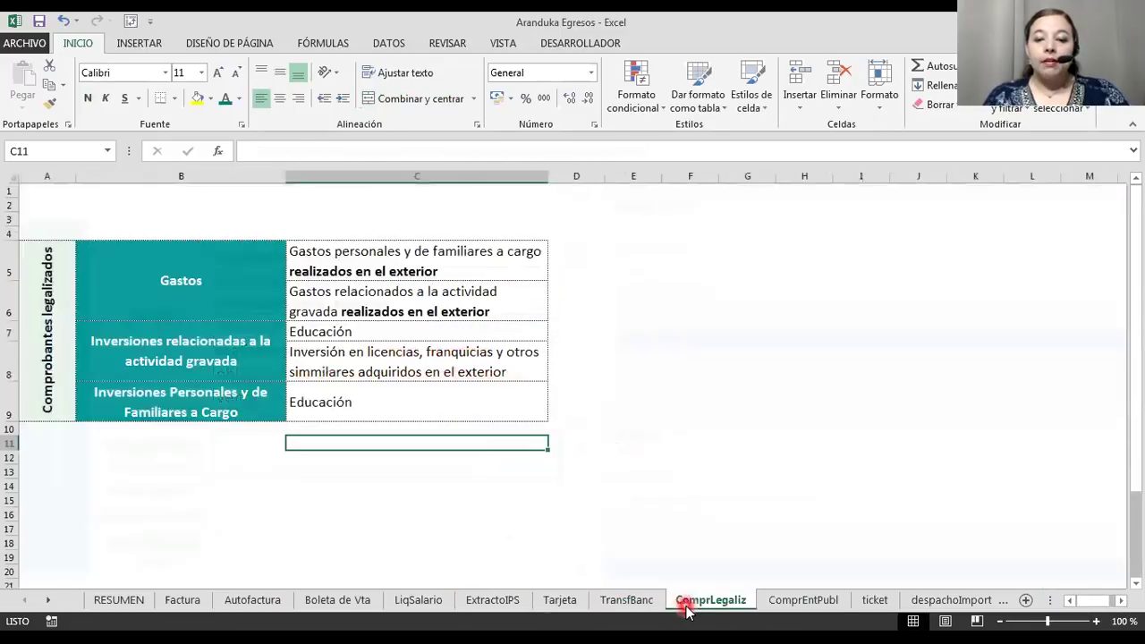
pyautogui.click(770, 605)
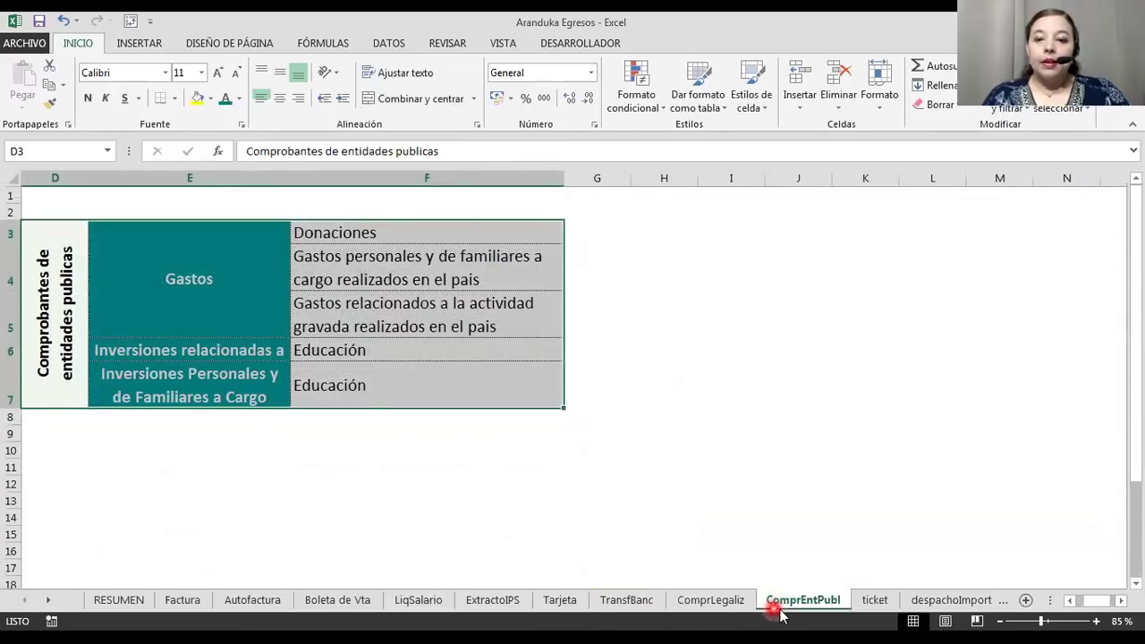
pyautogui.click(884, 602)
pyautogui.click(938, 604)
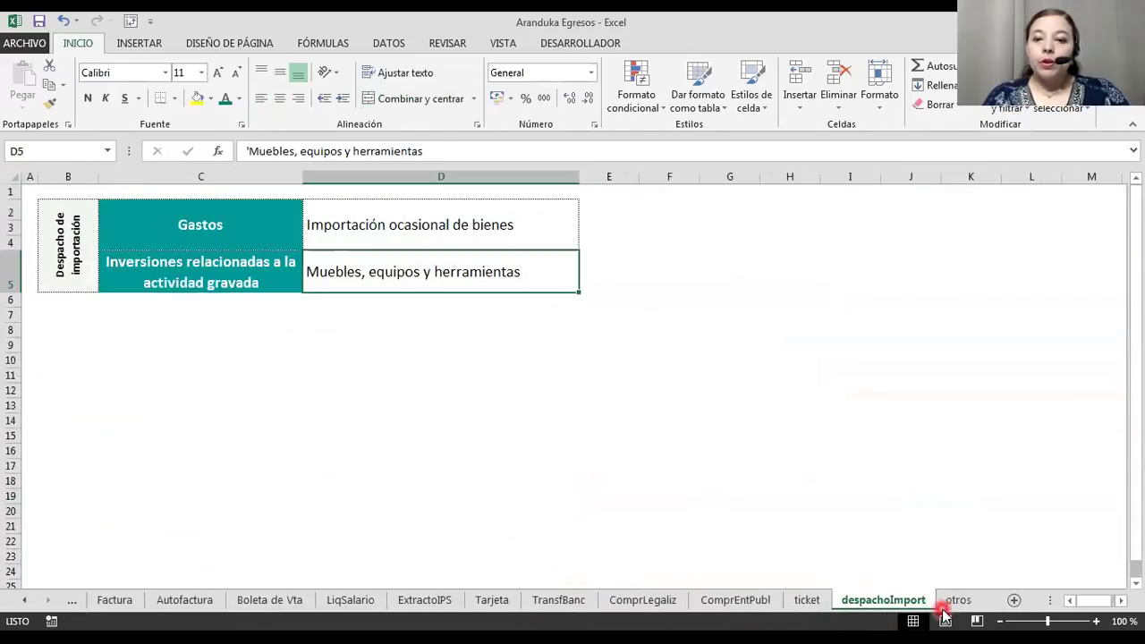
pyautogui.click(955, 600)
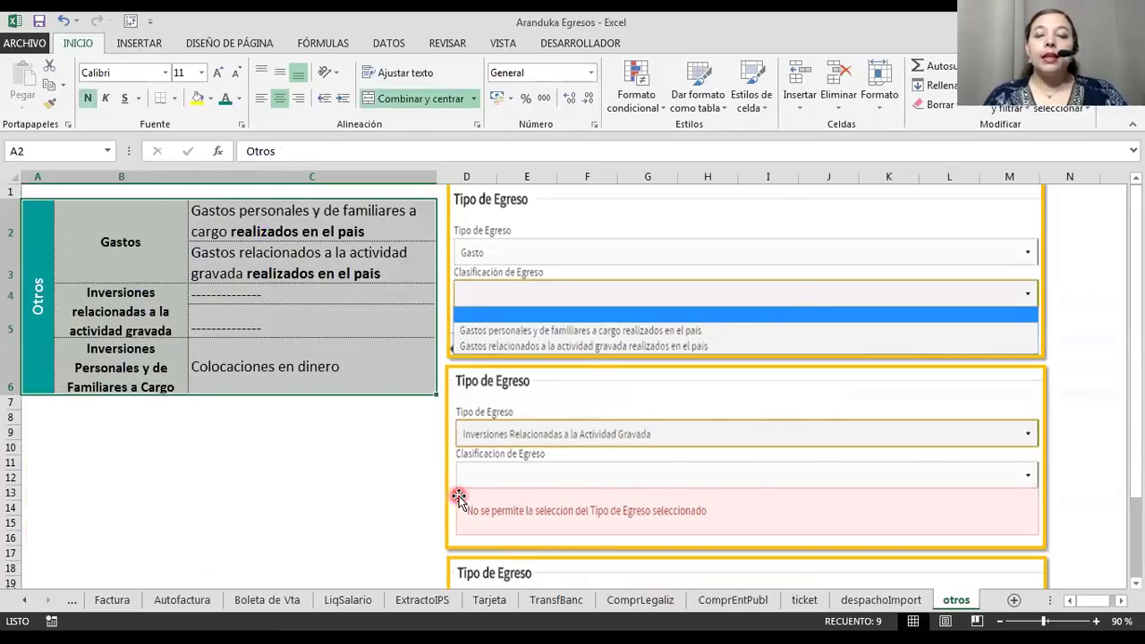
# Bring the Aranduka Ingresos workbook forward on its Otros documentos sheet.
pyautogui.click(693, 24)
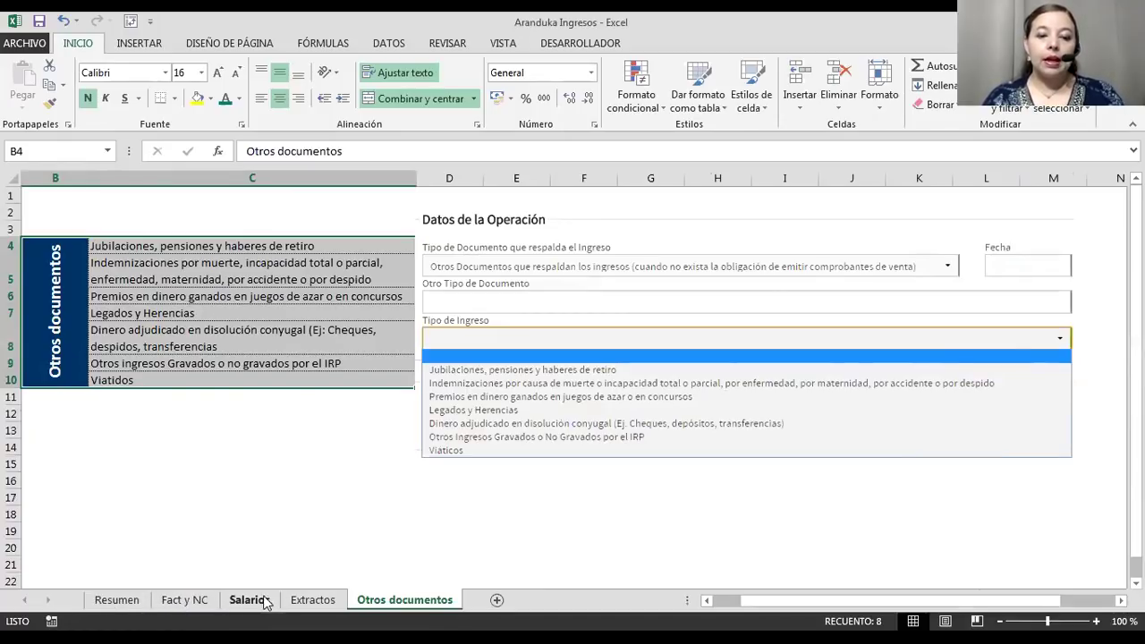
# Review the Fact y NC, Salarios, Extractos, Otros documentos and Resumen sheets, then return to Aranduka.
pyautogui.click(189, 600)
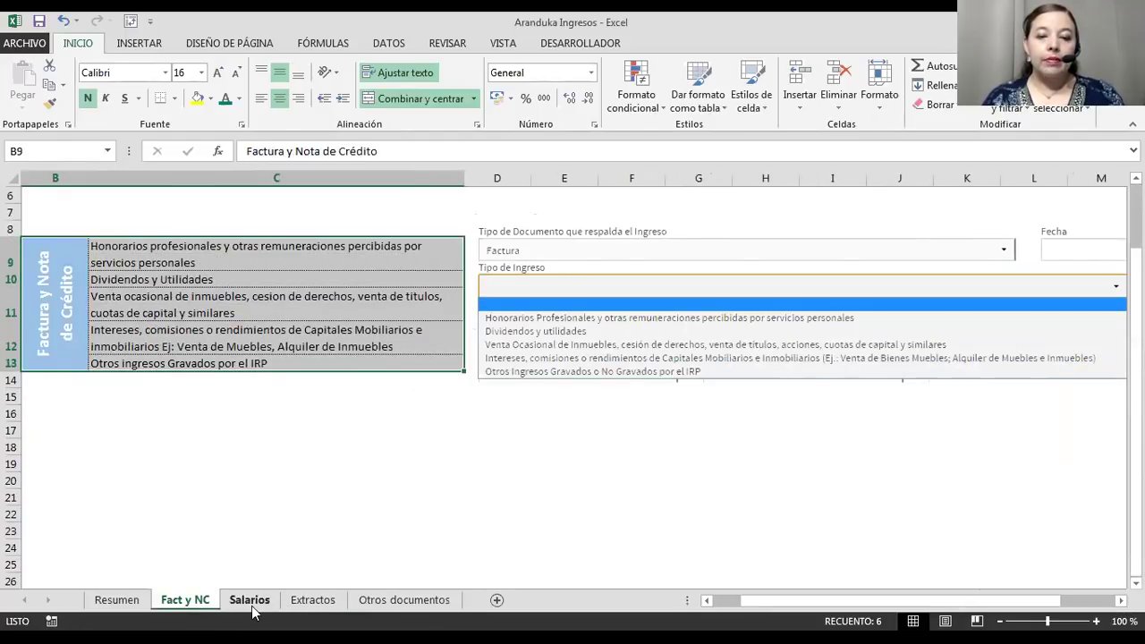
pyautogui.click(251, 608)
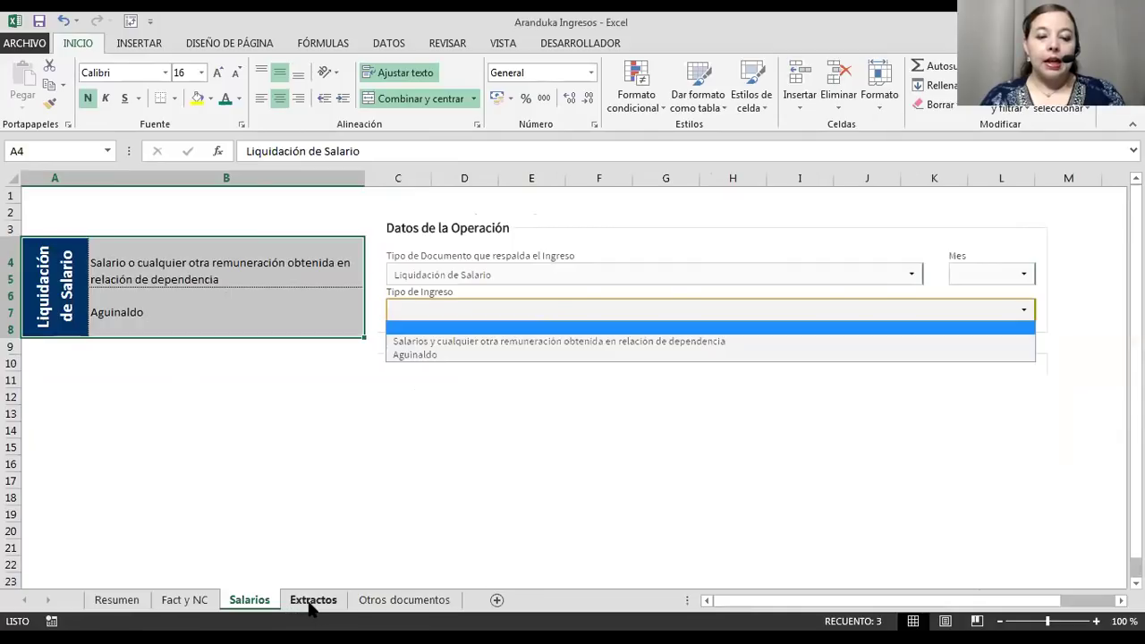
pyautogui.click(338, 607)
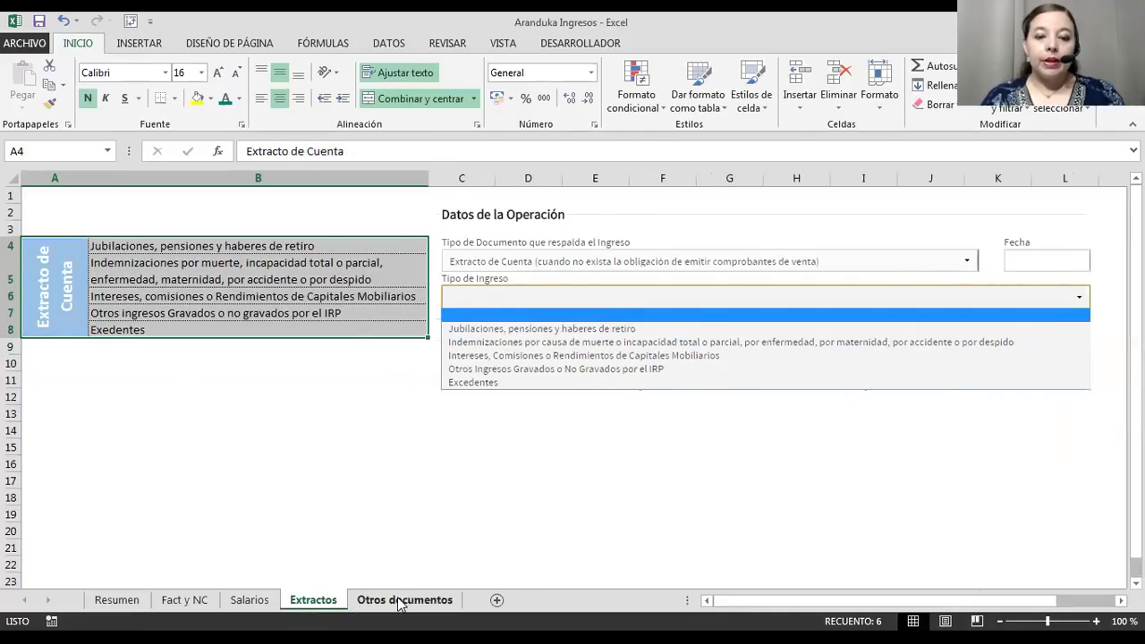
pyautogui.click(405, 601)
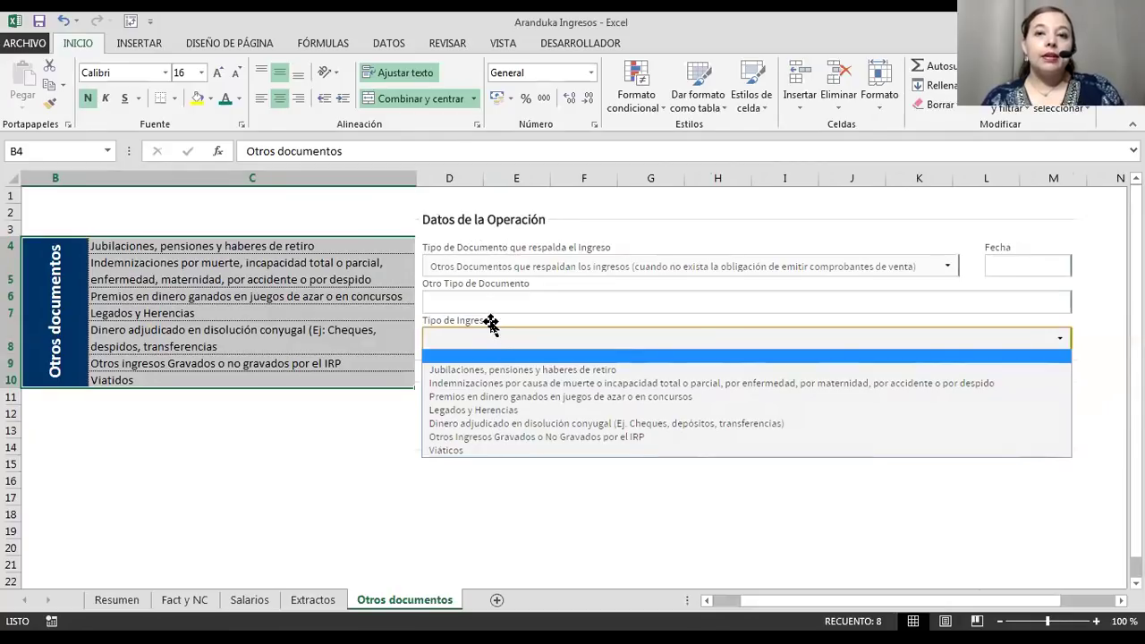
pyautogui.click(132, 605)
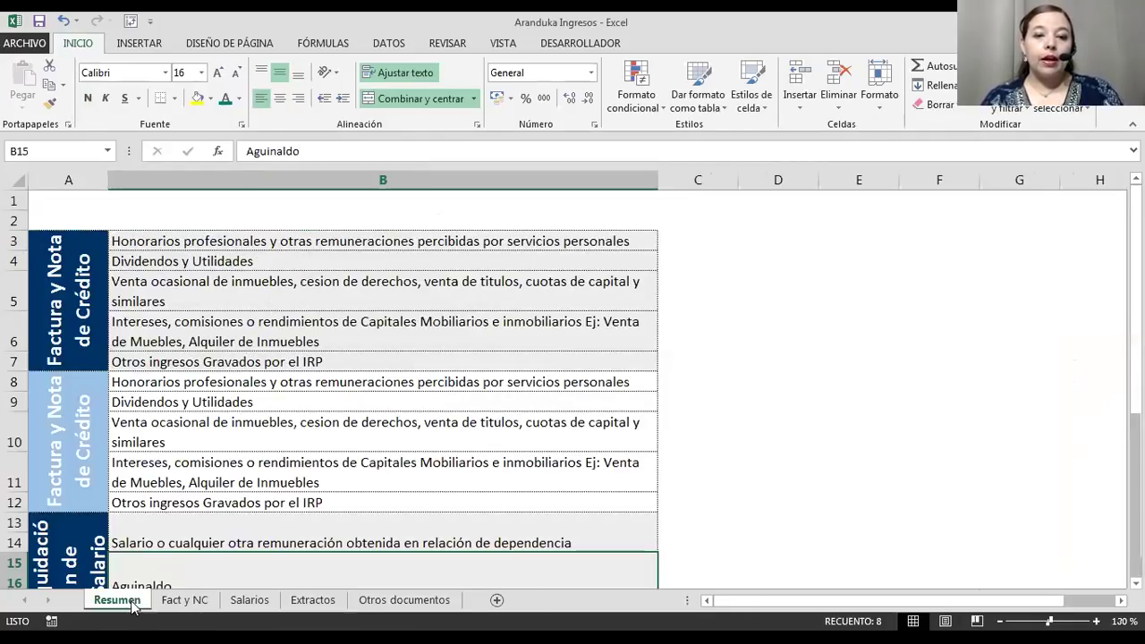
pyautogui.scroll(-6, 135, 529)
pyautogui.scroll(4, 135, 529)
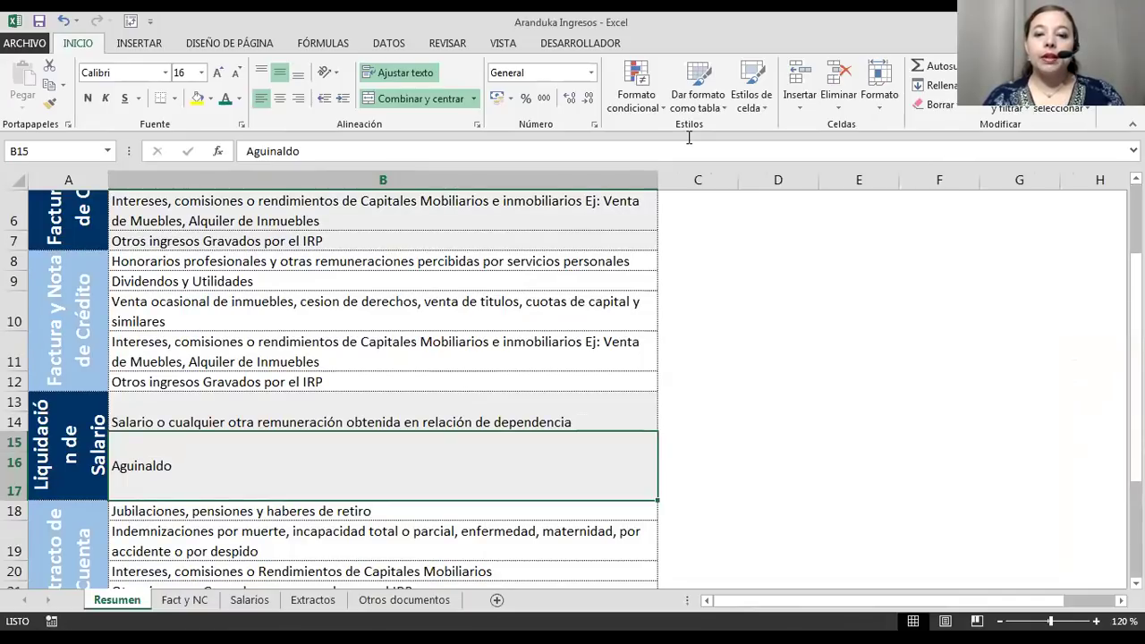
pyautogui.hotkey('alt', 'Tab')
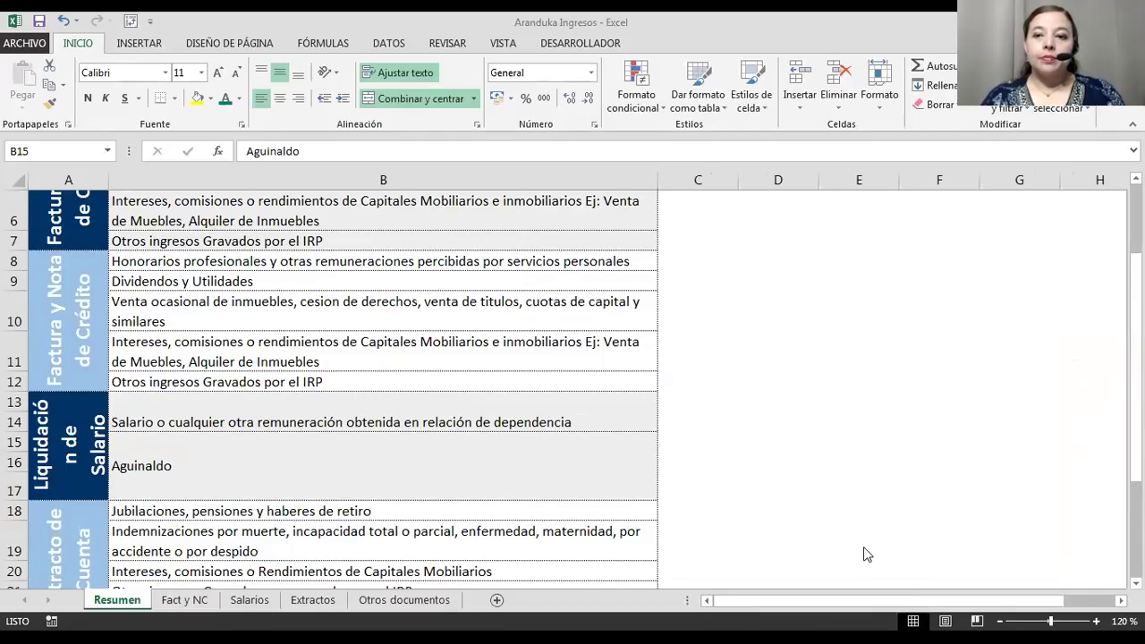
pyautogui.hotkey('alt', 'Tab')
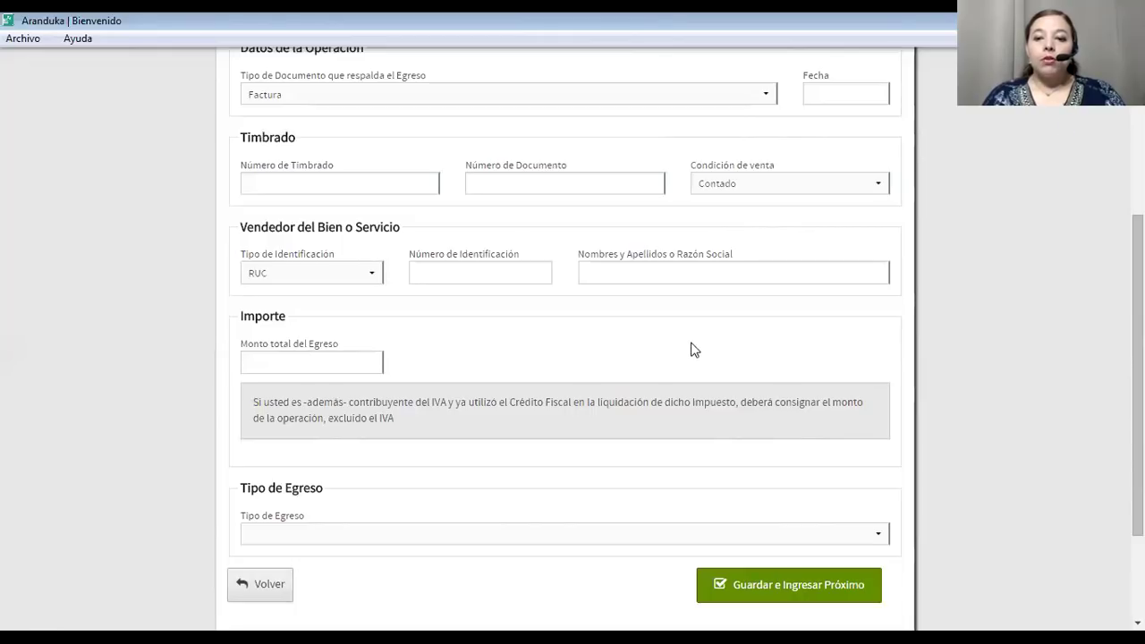
# Keep Factura as the supporting document type and display the document type list.
pyautogui.scroll(3, 653, 338)
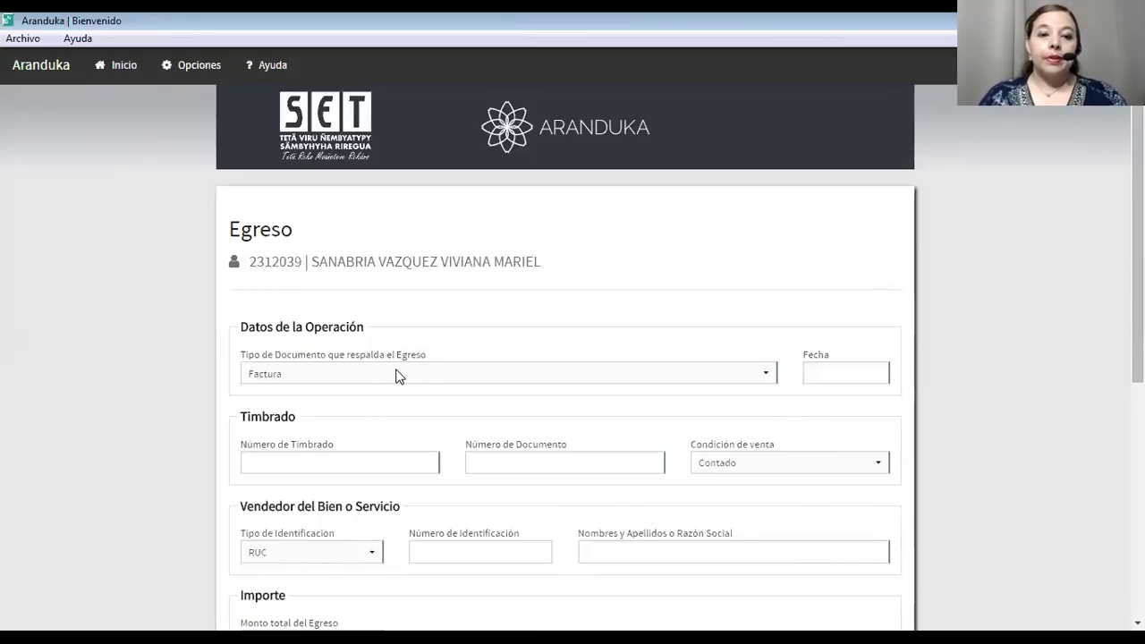
pyautogui.click(426, 376)
pyautogui.click(428, 375)
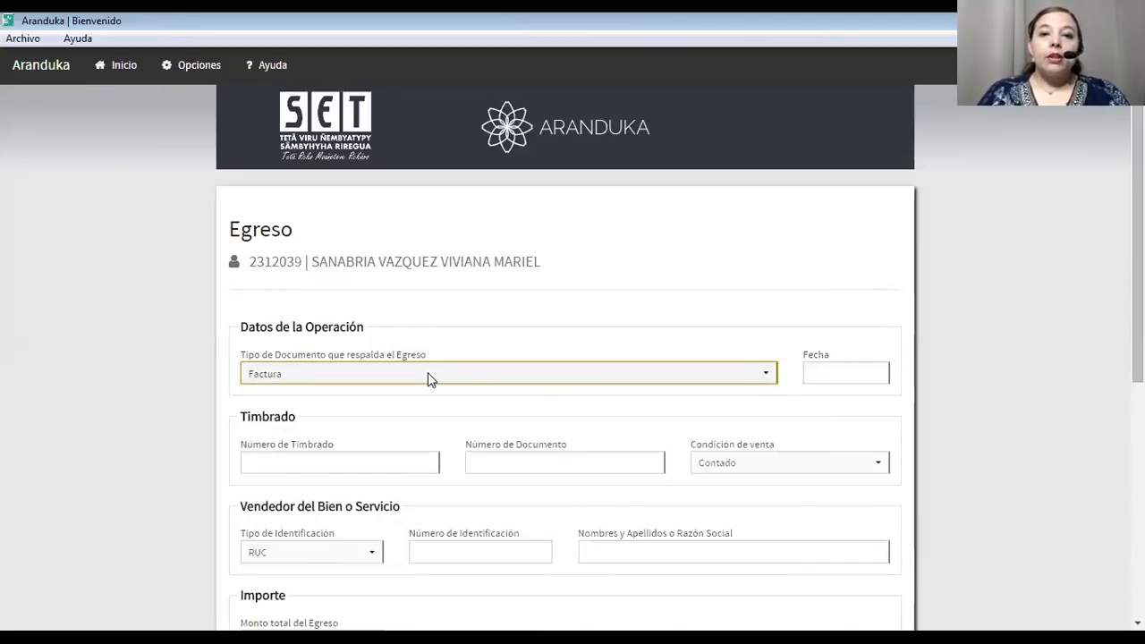
pyautogui.scroll(-3, 428, 372)
pyautogui.click(658, 179)
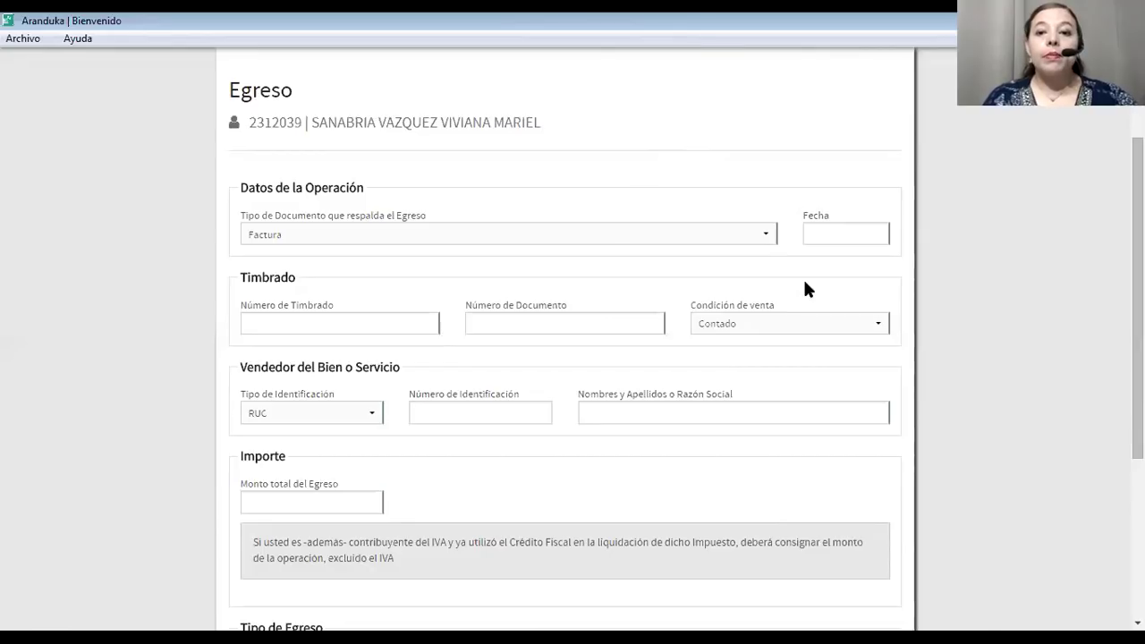
pyautogui.click(760, 236)
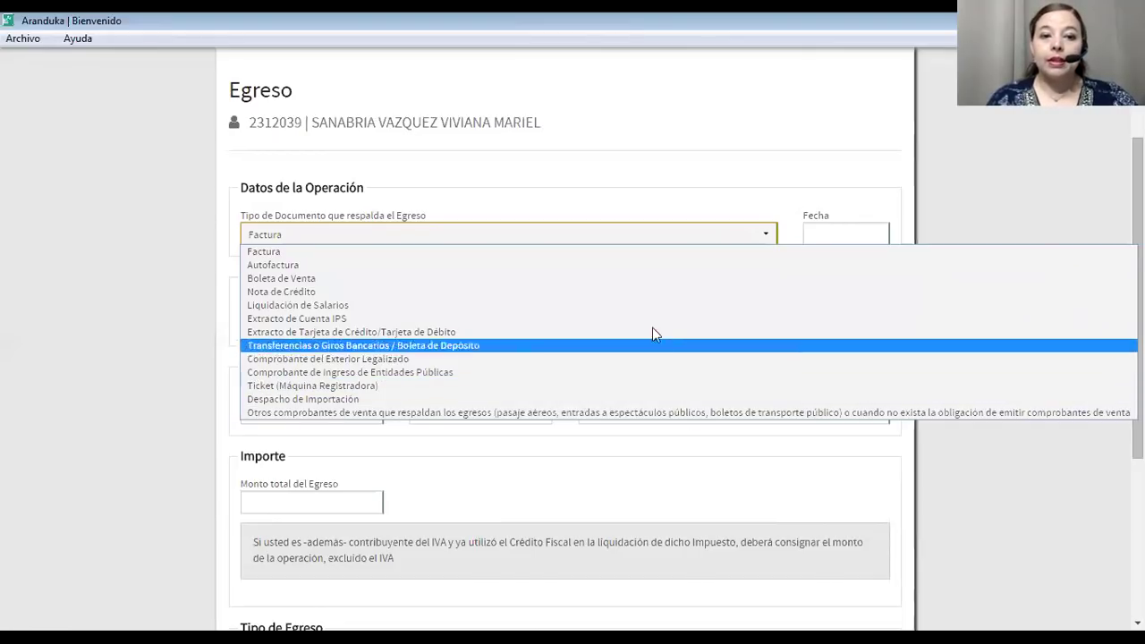
# Keep Factura as the document type and date the expense 02/02/2018.
pyautogui.click(603, 254)
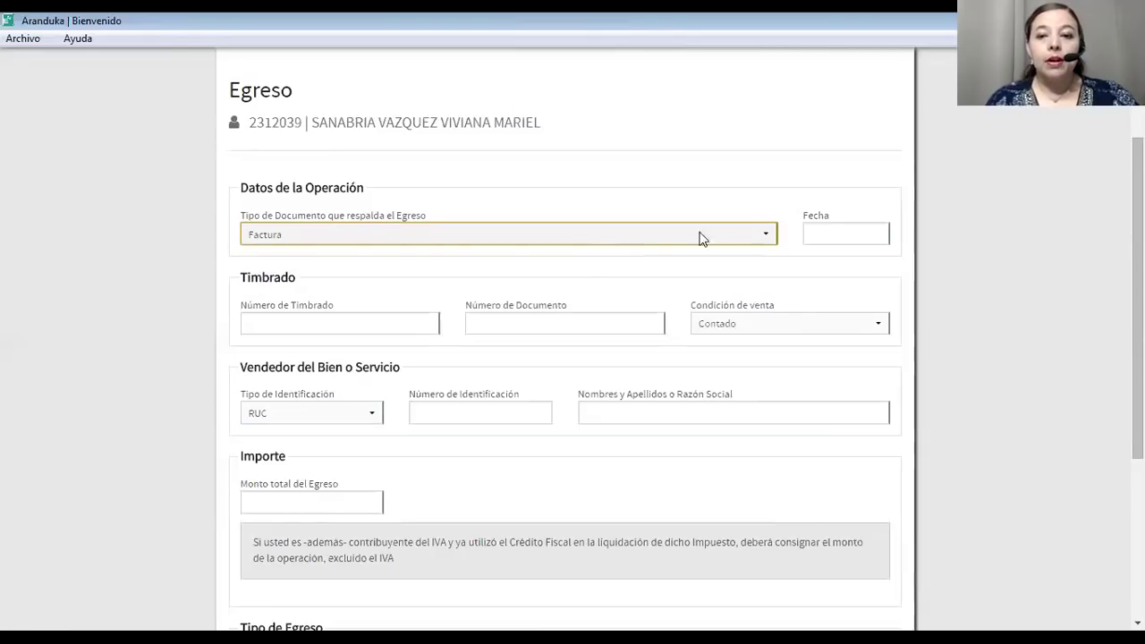
pyautogui.click(811, 232)
pyautogui.click(924, 323)
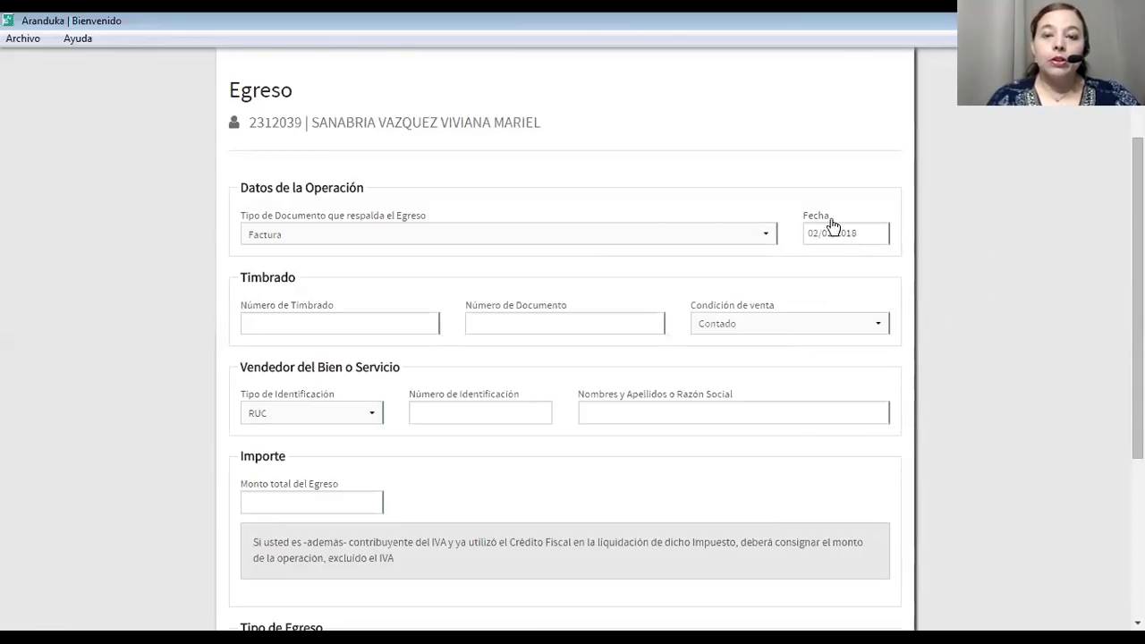
pyautogui.scroll(-3, 829, 223)
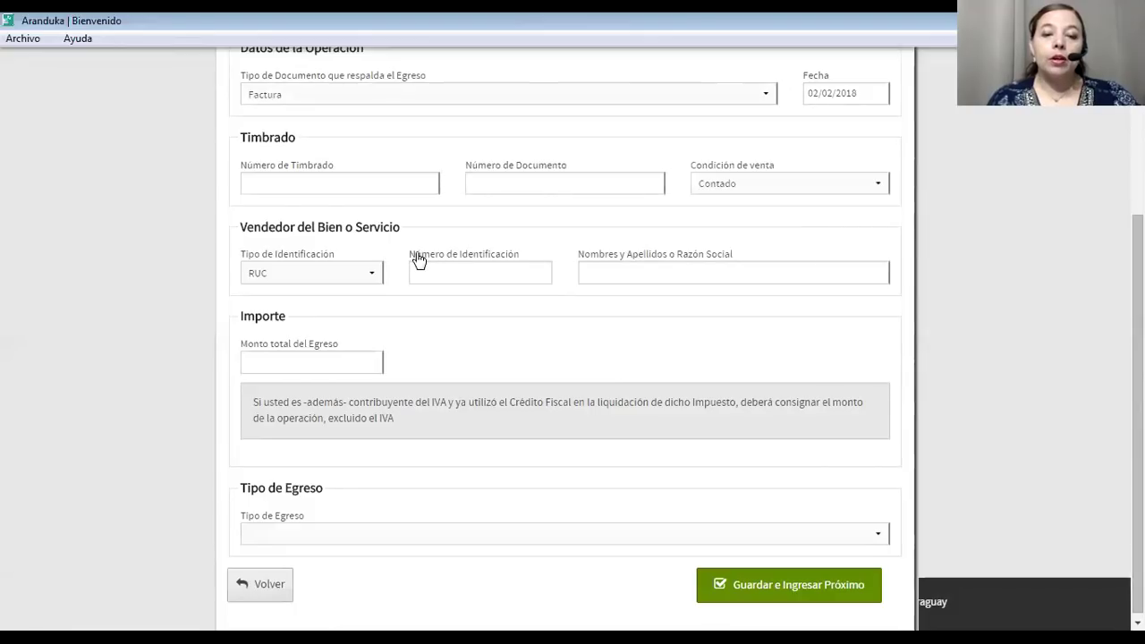
pyautogui.scroll(3, 417, 258)
pyautogui.scroll(3, 414, 258)
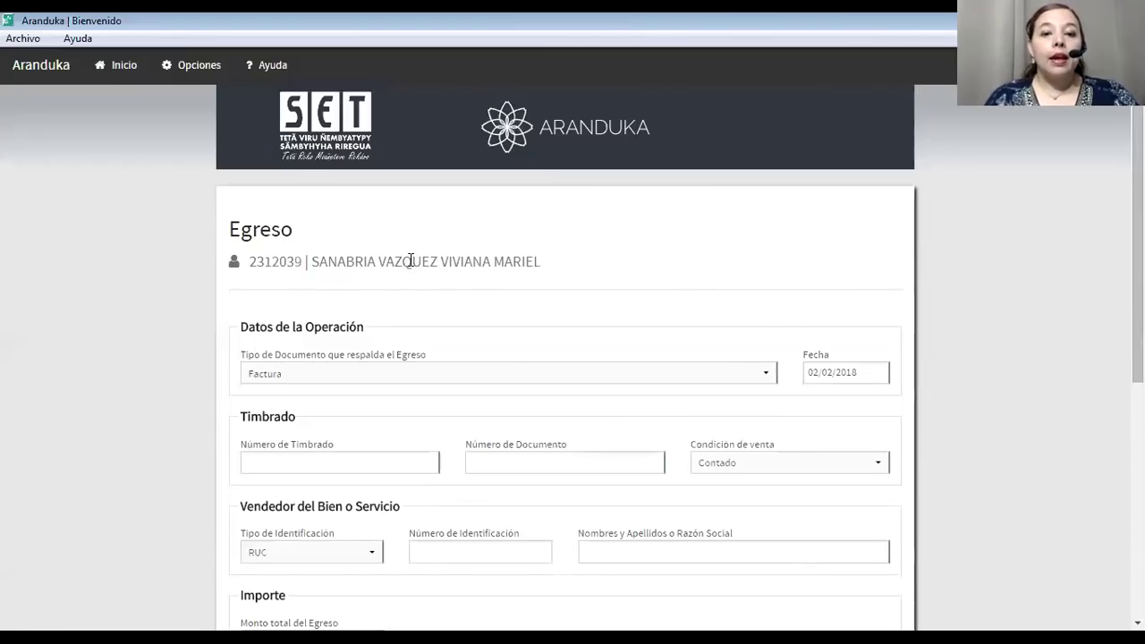
pyautogui.scroll(-3, 411, 265)
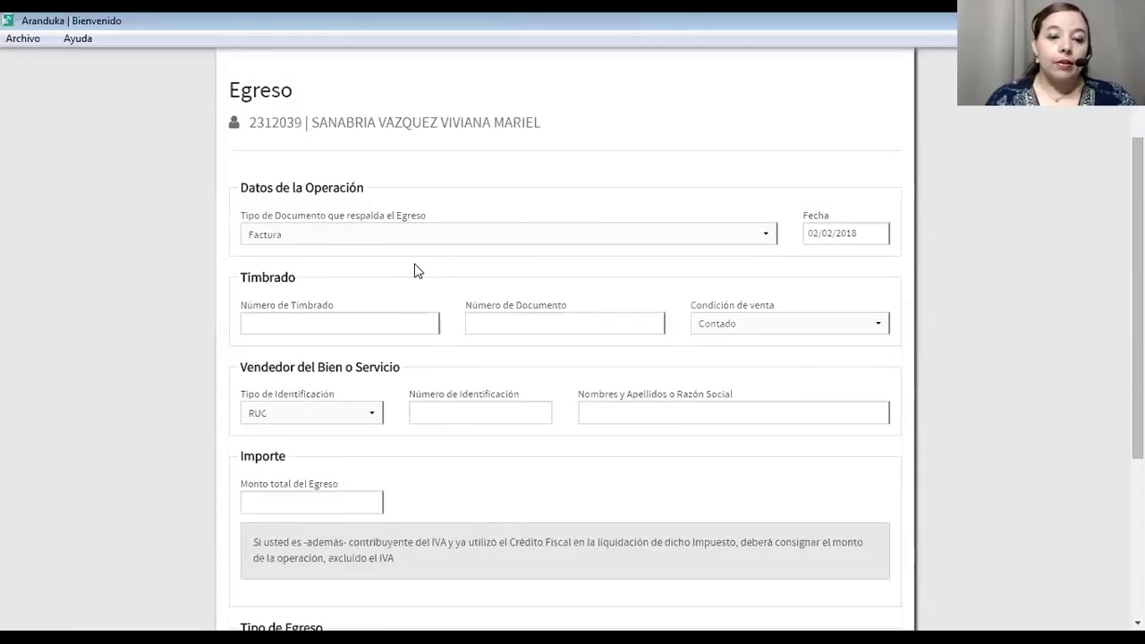
pyautogui.click(360, 320)
pyautogui.write('55555555')
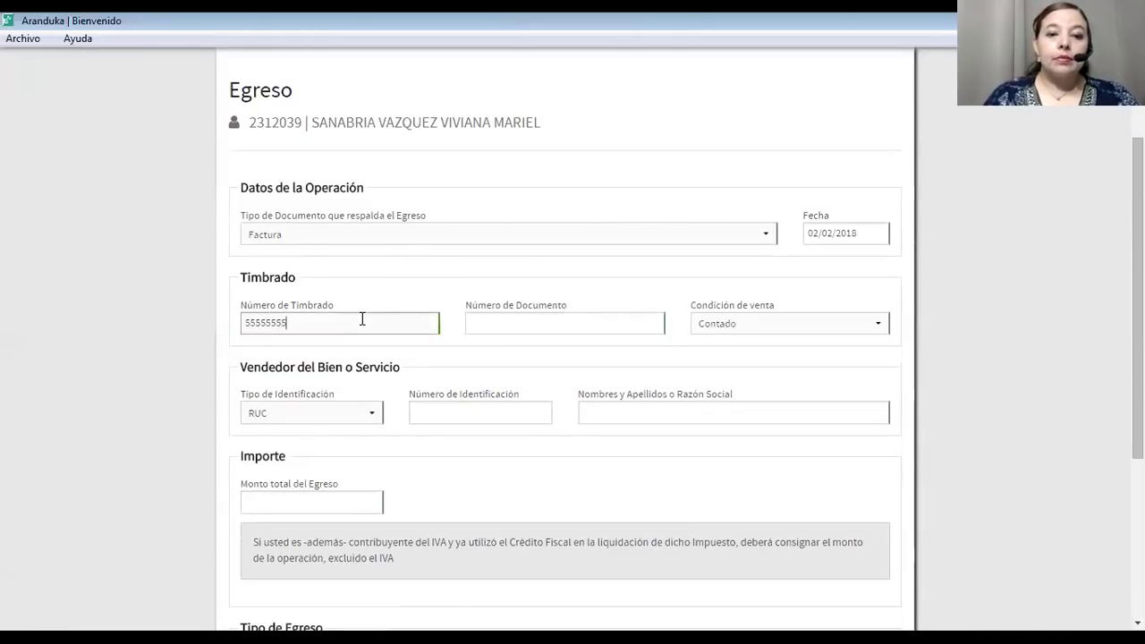
pyautogui.click(472, 324)
pyautogui.write('001-002-00001')
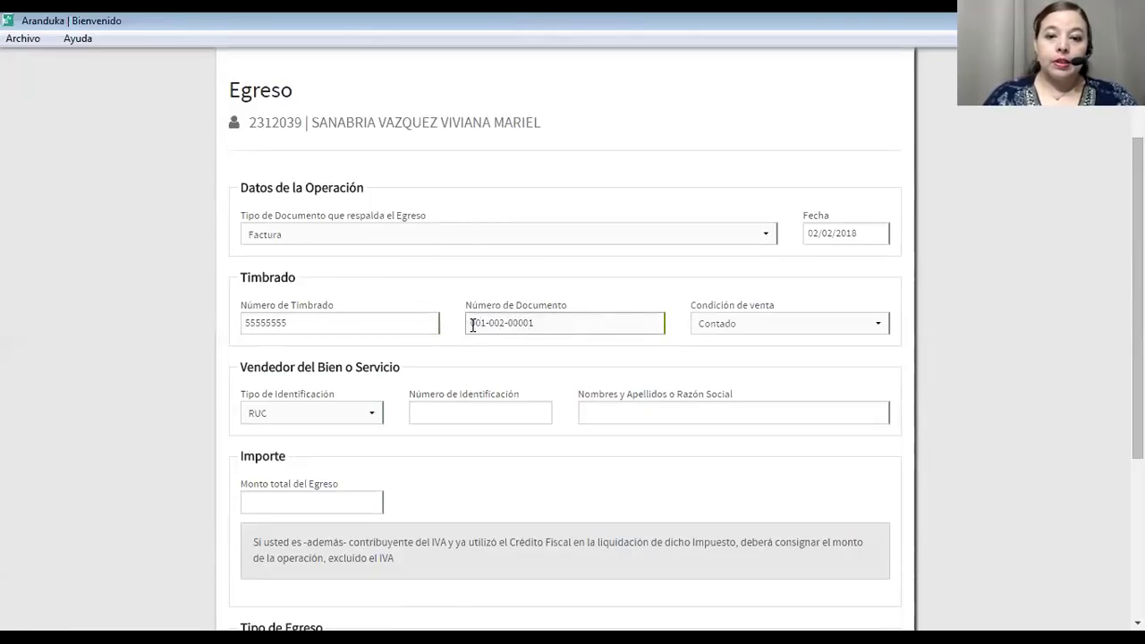
pyautogui.click(783, 329)
pyautogui.click(760, 341)
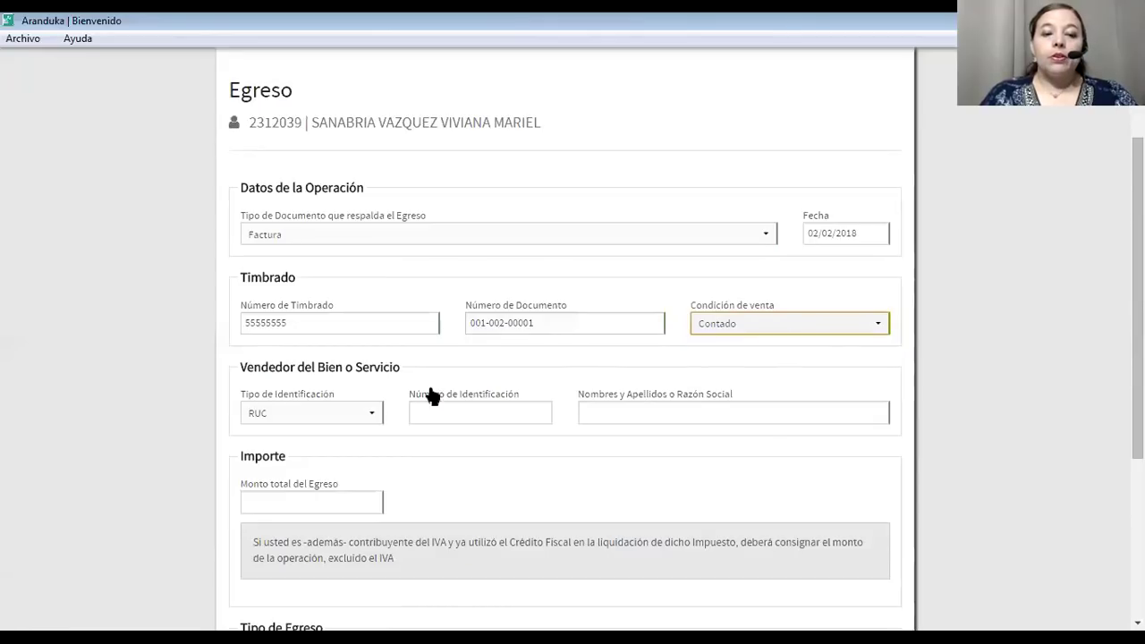
# Enter the seller's RUC and accept the suggested seller name.
pyautogui.click(481, 417)
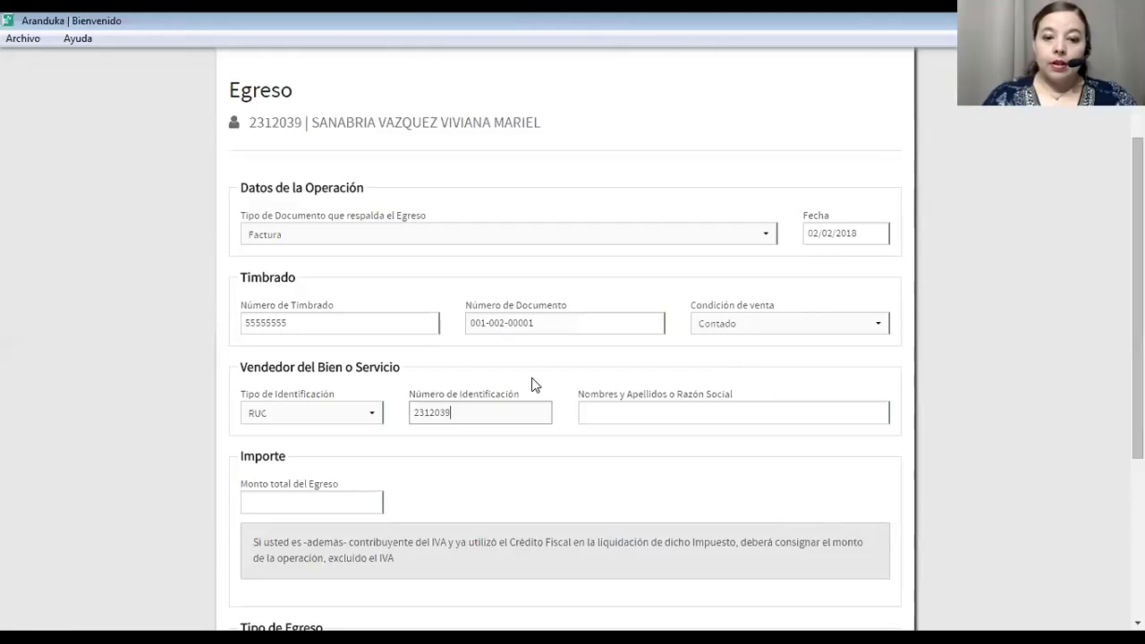
pyautogui.click(471, 448)
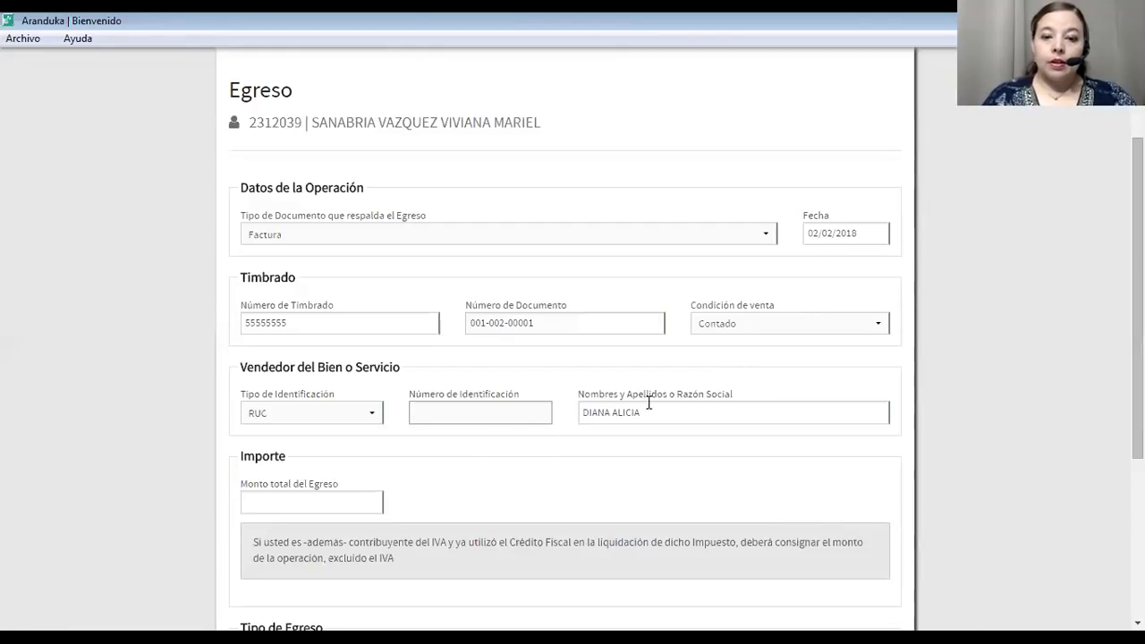
pyautogui.click(301, 500)
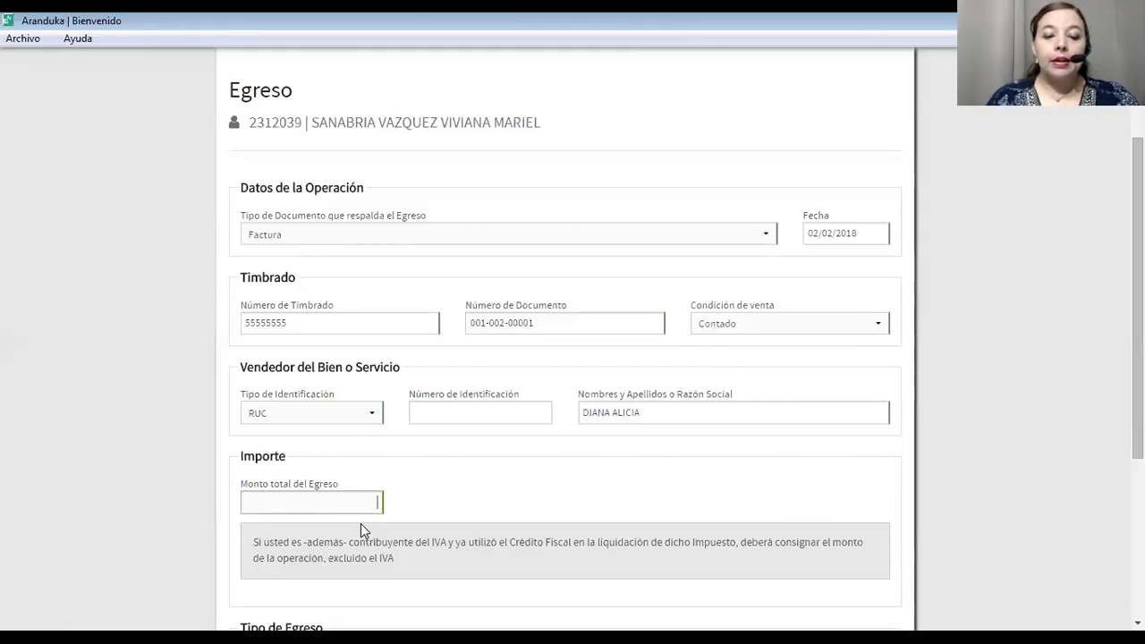
# Confirm the 330.000 total, set type Gasto, classify as in-country personal and family expenses.
pyautogui.click(366, 467)
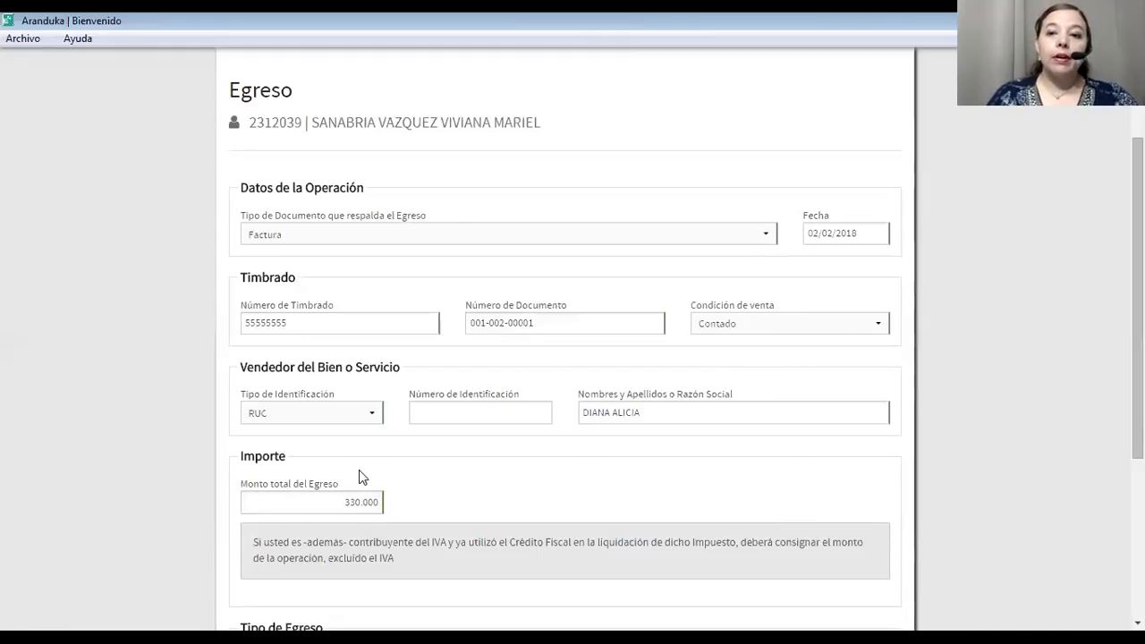
pyautogui.scroll(-3, 359, 470)
pyautogui.scroll(-3, 358, 470)
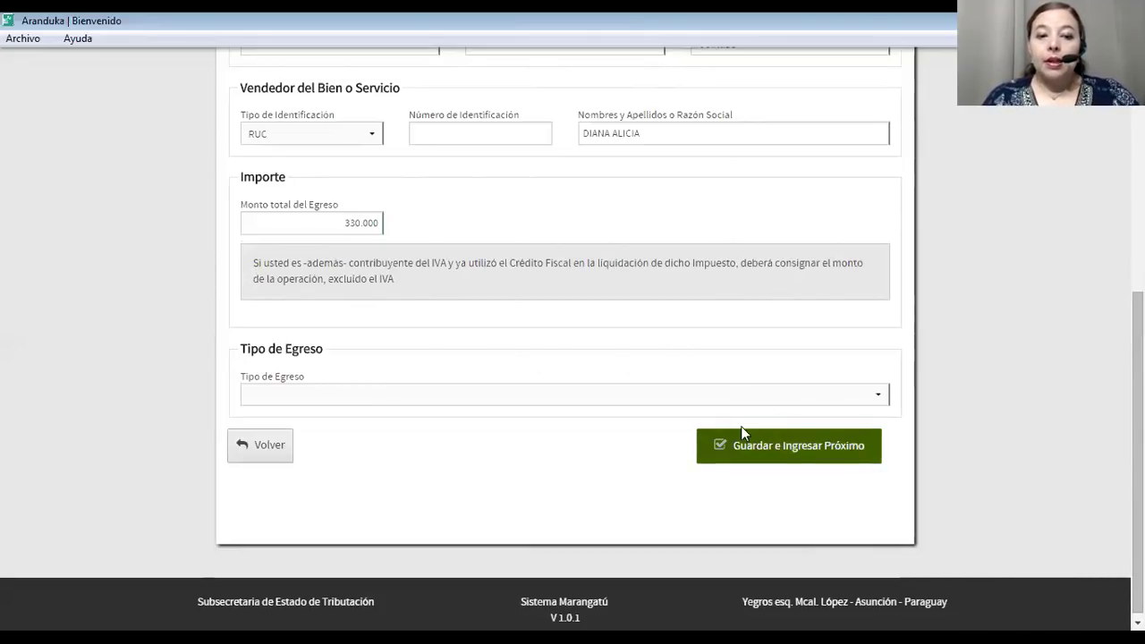
pyautogui.scroll(-1, 403, 201)
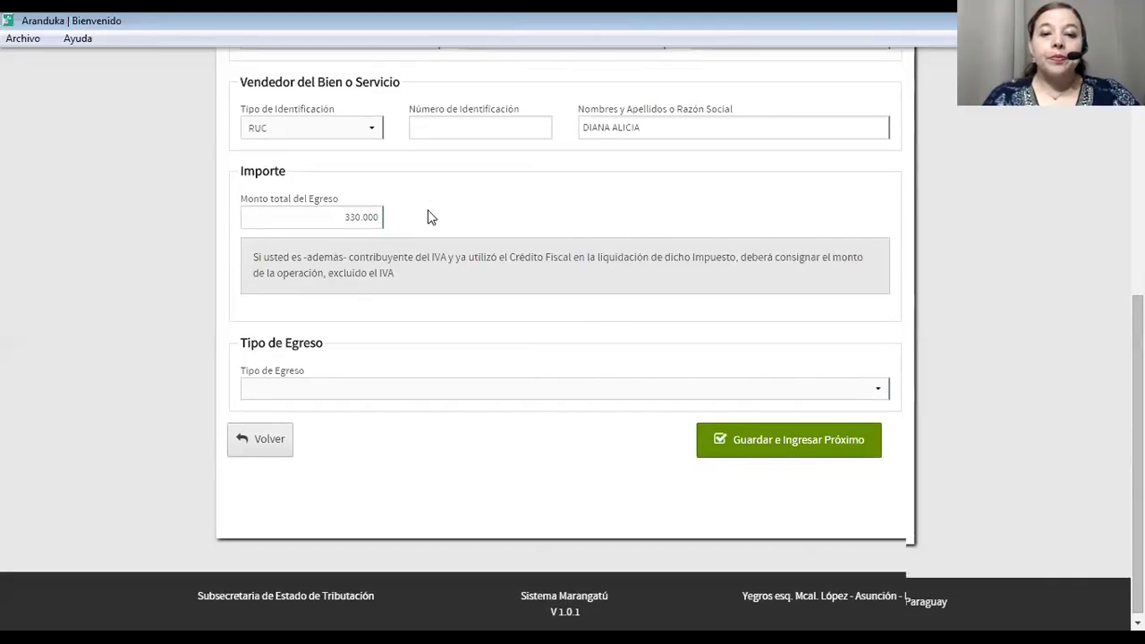
pyautogui.click(669, 388)
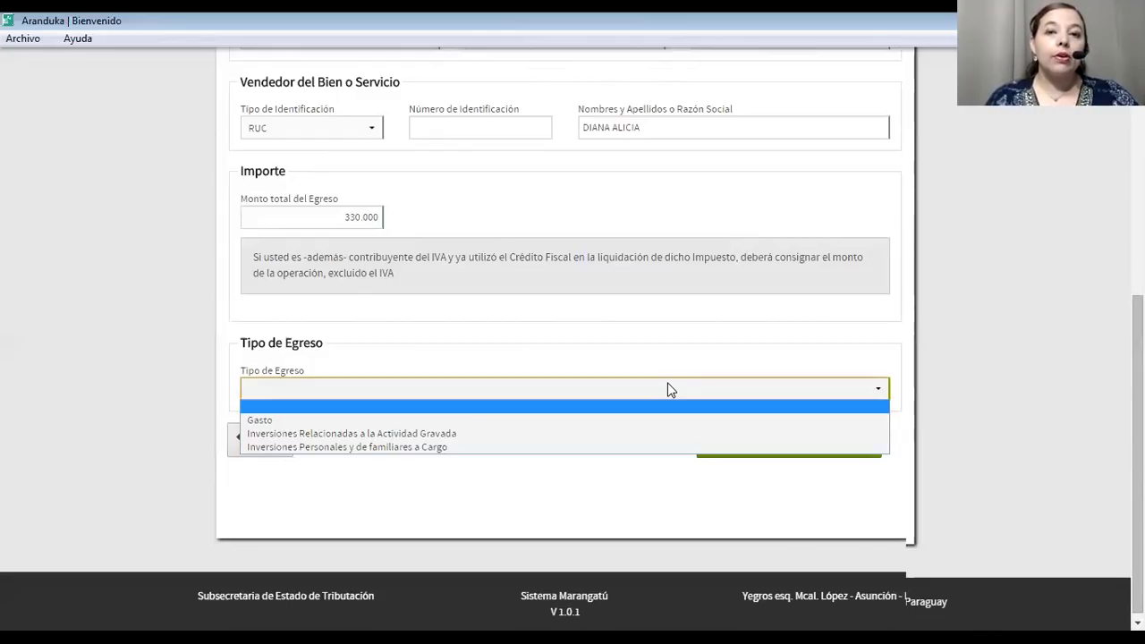
pyautogui.click(575, 422)
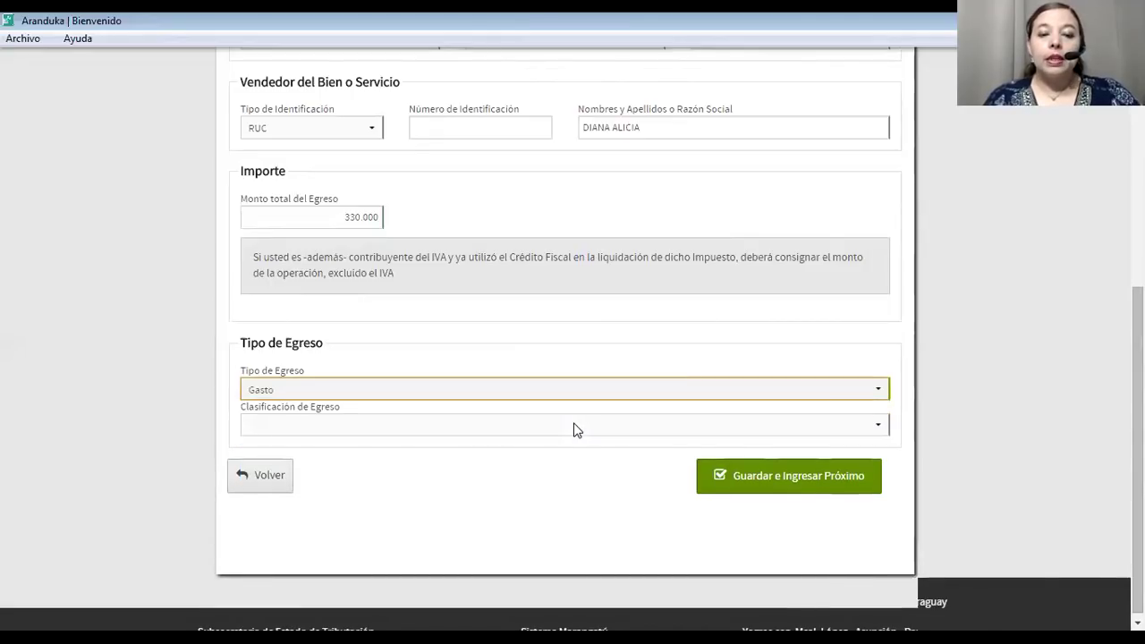
pyautogui.scroll(-1, 577, 430)
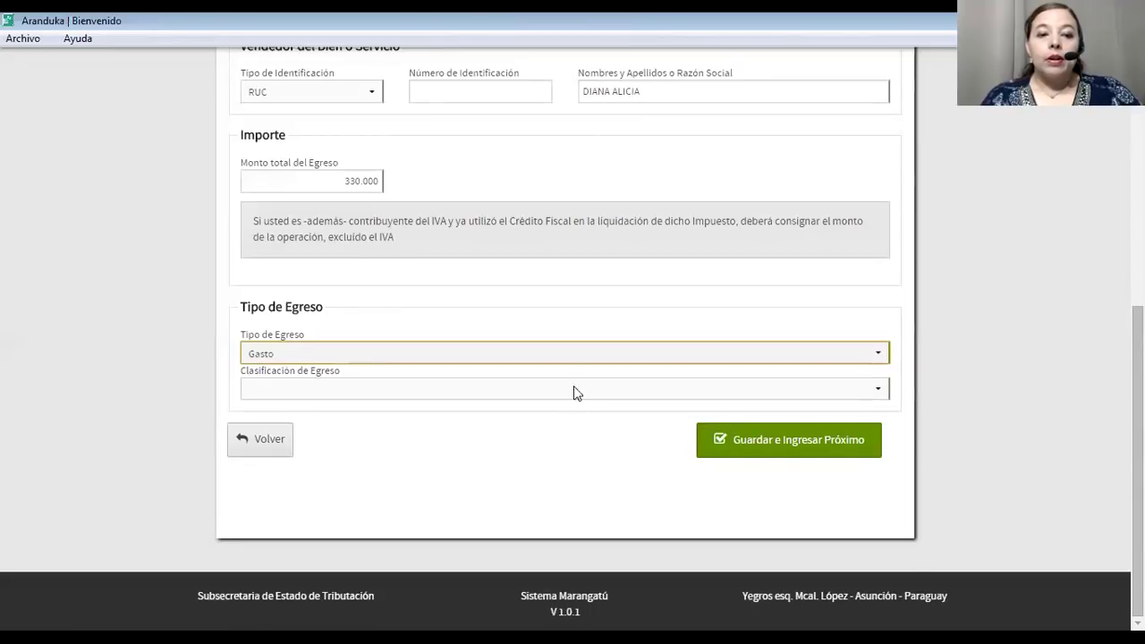
pyautogui.click(580, 390)
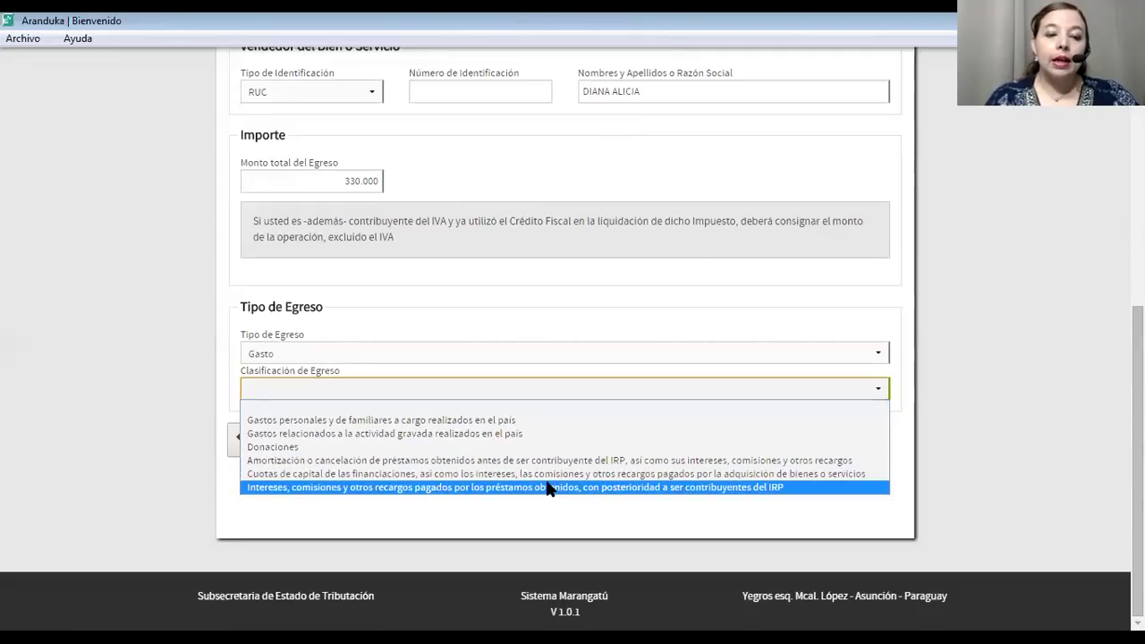
pyautogui.click(558, 421)
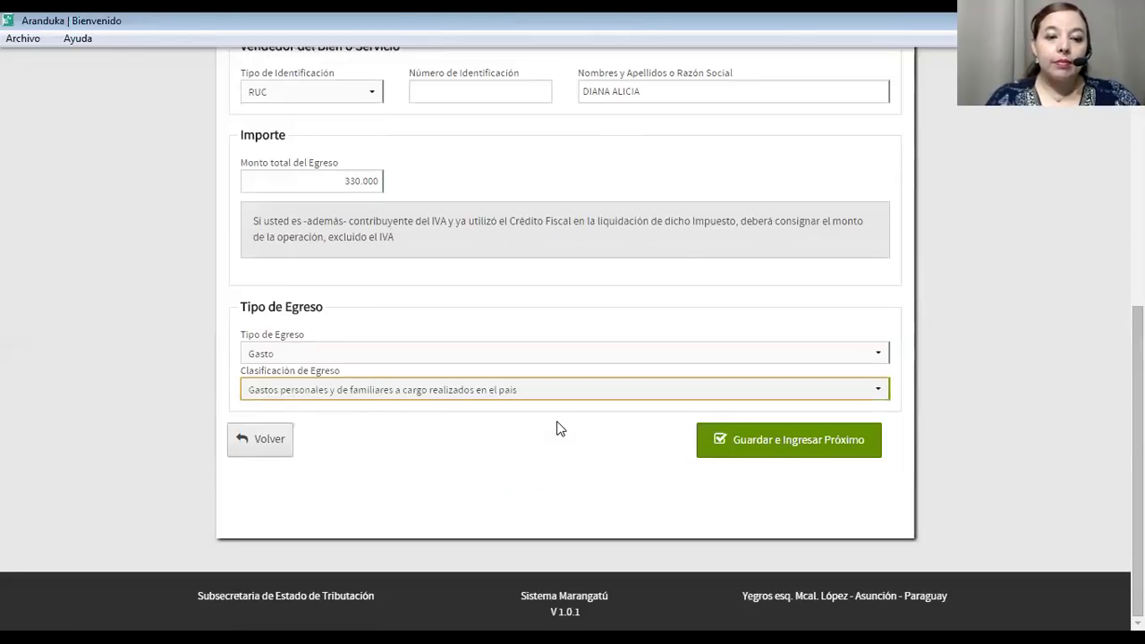
# Save the 330.000 invoice expense and return to the dashboard.
pyautogui.click(738, 441)
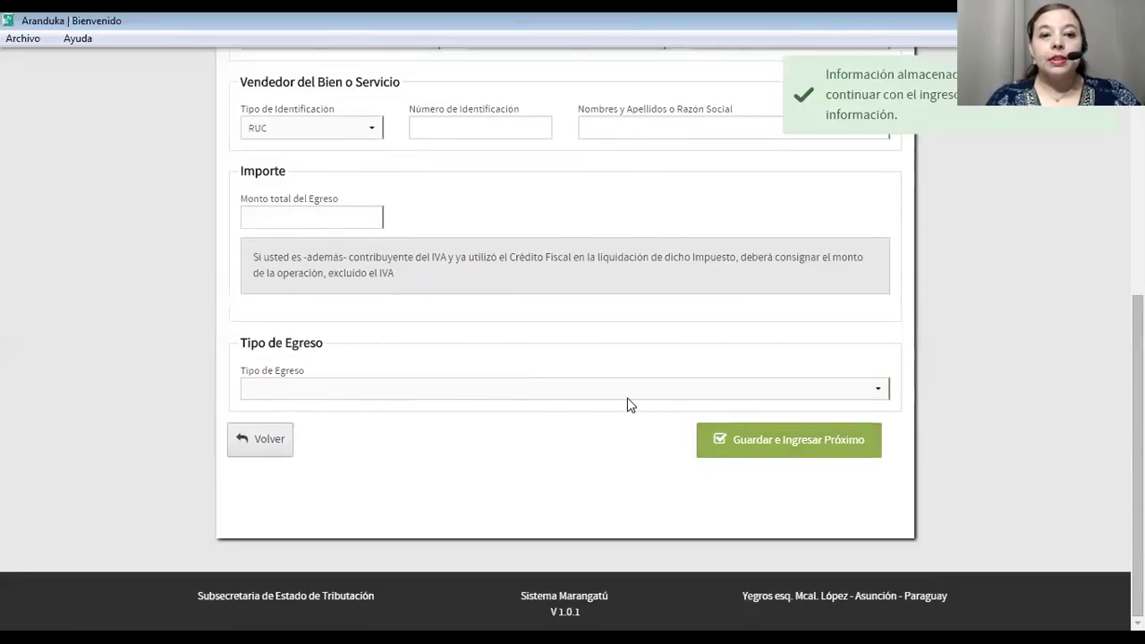
pyautogui.scroll(-2, 427, 376)
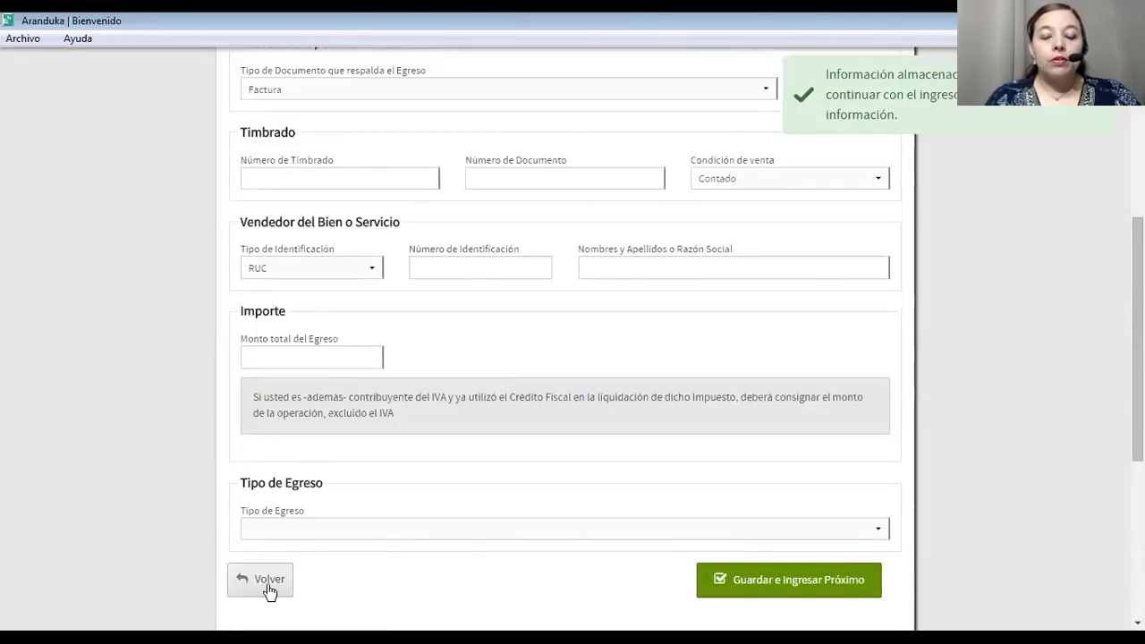
pyautogui.click(269, 583)
# Check the recently loaded Egresos list and start a fresh Egreso entry.
pyautogui.click(692, 410)
pyautogui.scroll(-5, 690, 405)
pyautogui.scroll(5, 653, 398)
pyautogui.scroll(-5, 393, 403)
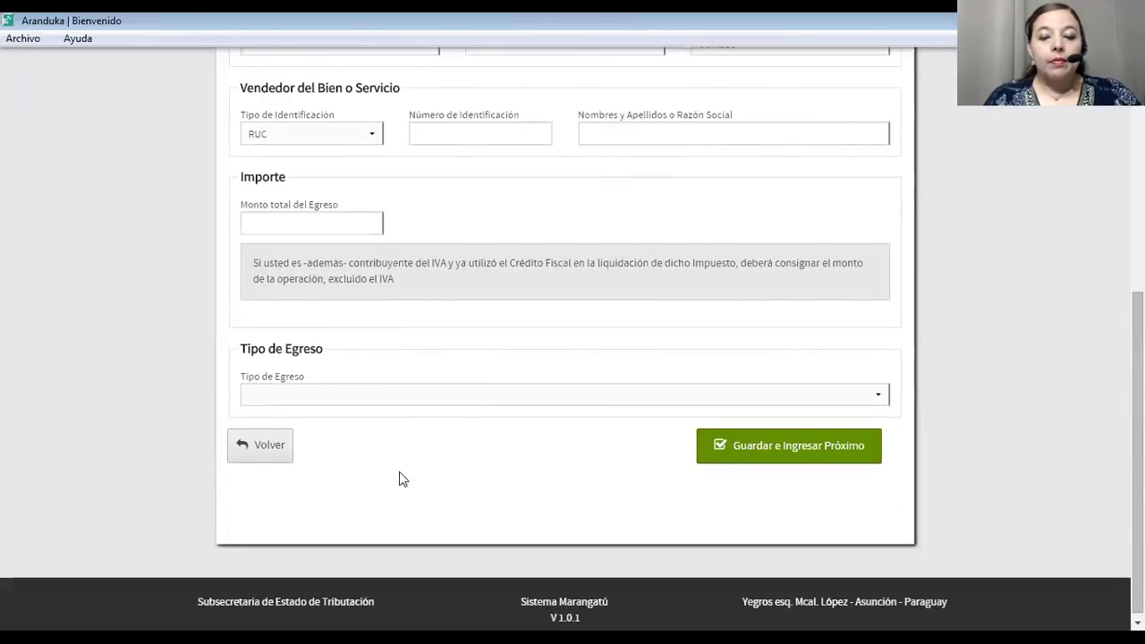
pyautogui.click(252, 444)
pyautogui.scroll(-3, 304, 429)
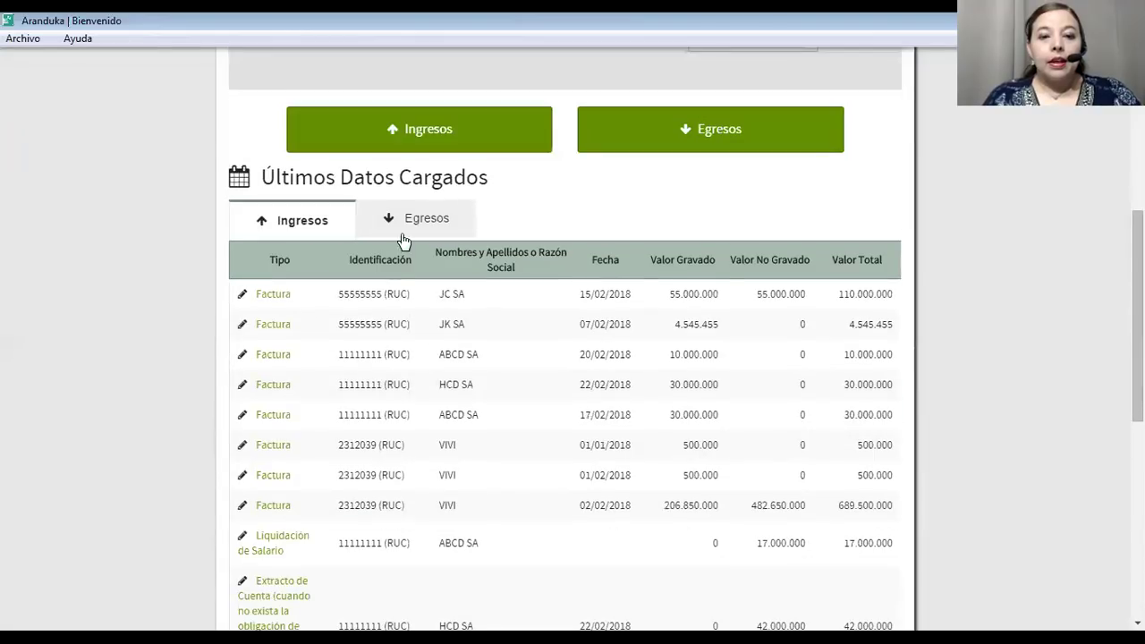
pyautogui.click(437, 219)
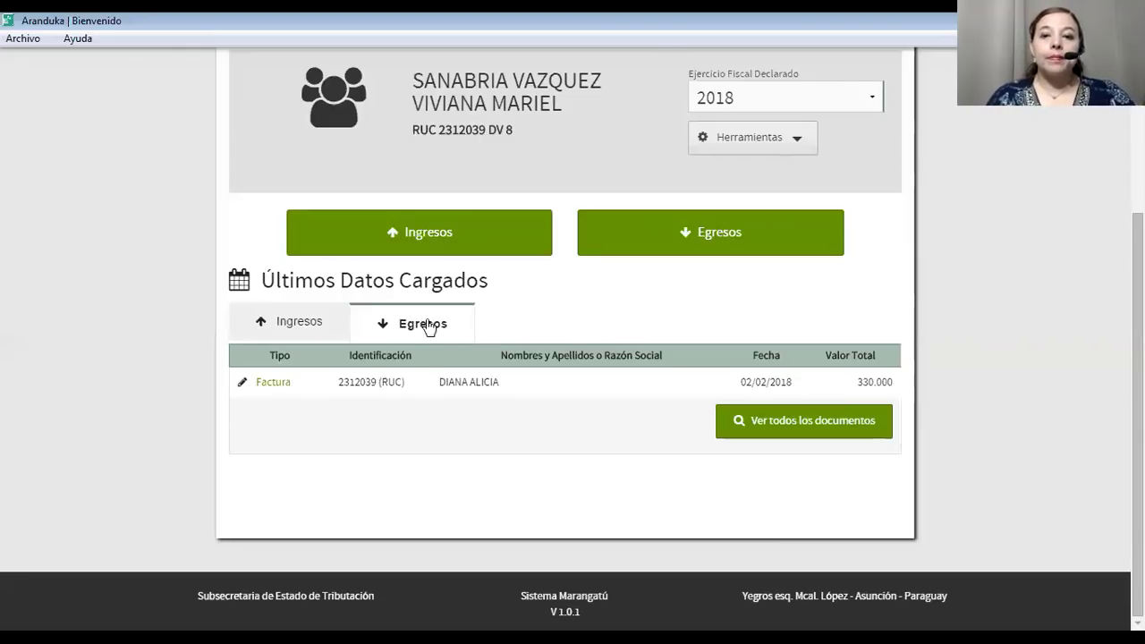
pyautogui.click(706, 234)
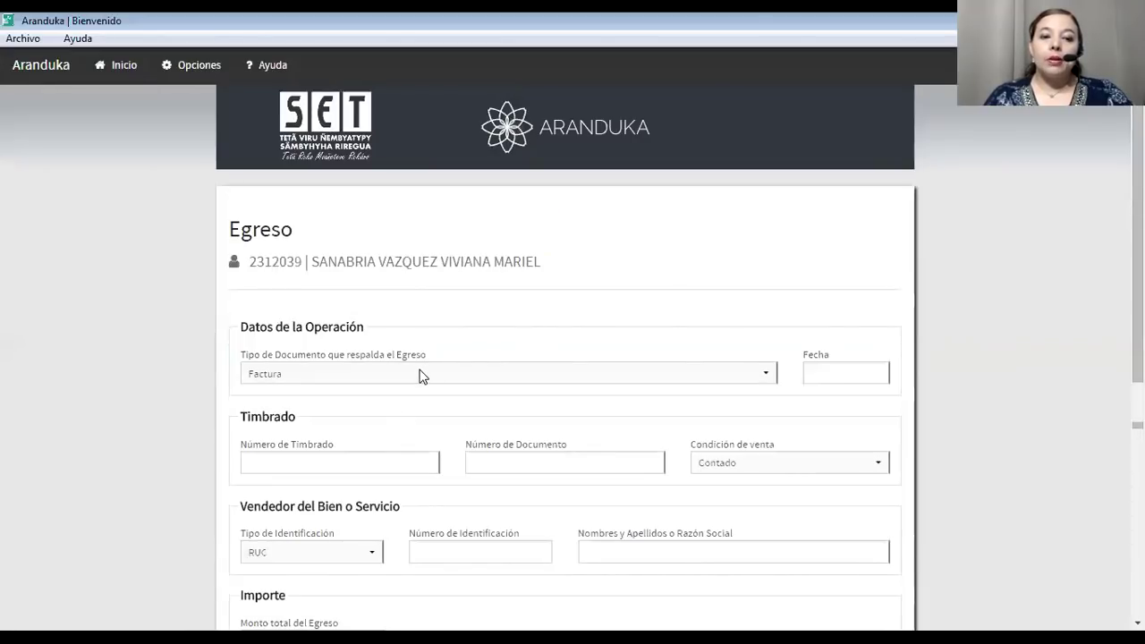
# Set the document to Extracto de Cuenta IPS for Febrero and enter the employer's ID number.
pyautogui.click(419, 372)
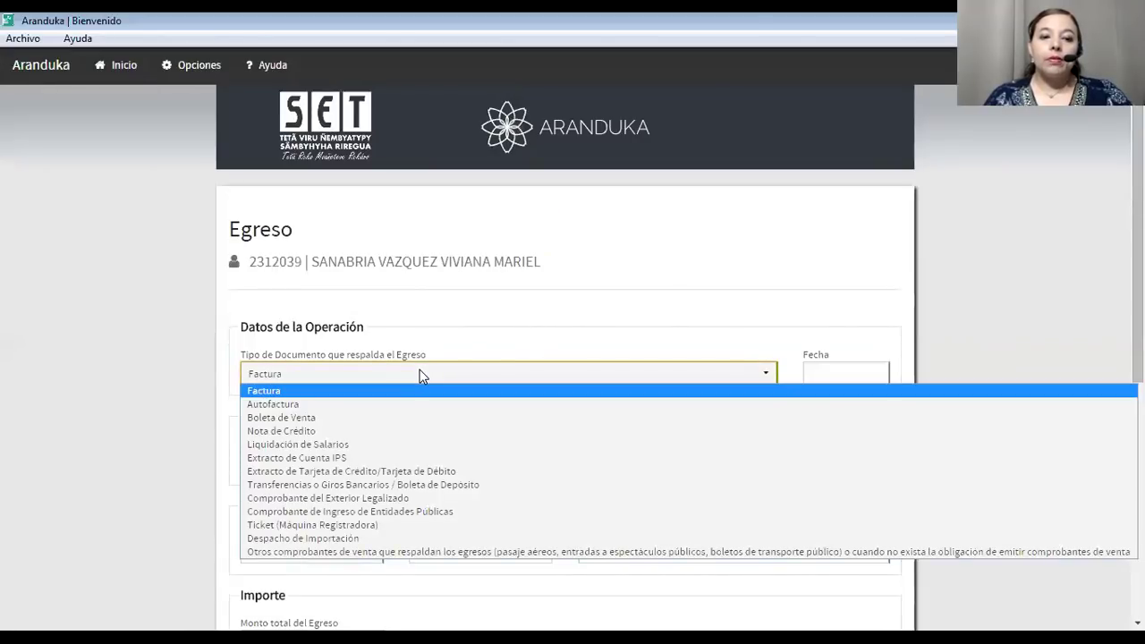
pyautogui.click(395, 456)
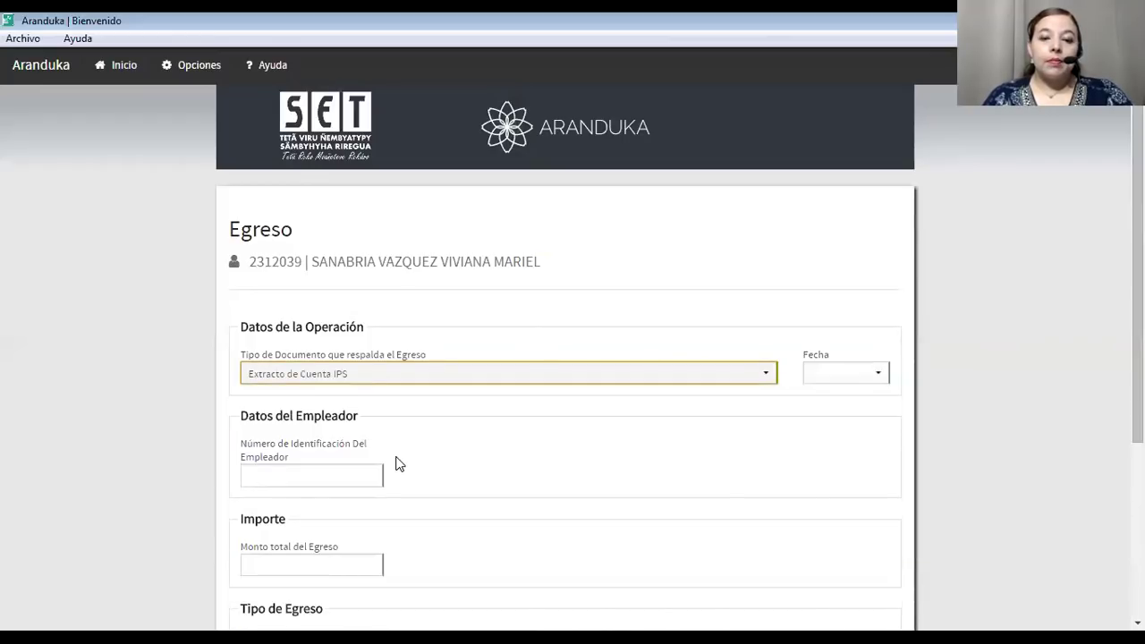
pyautogui.click(873, 372)
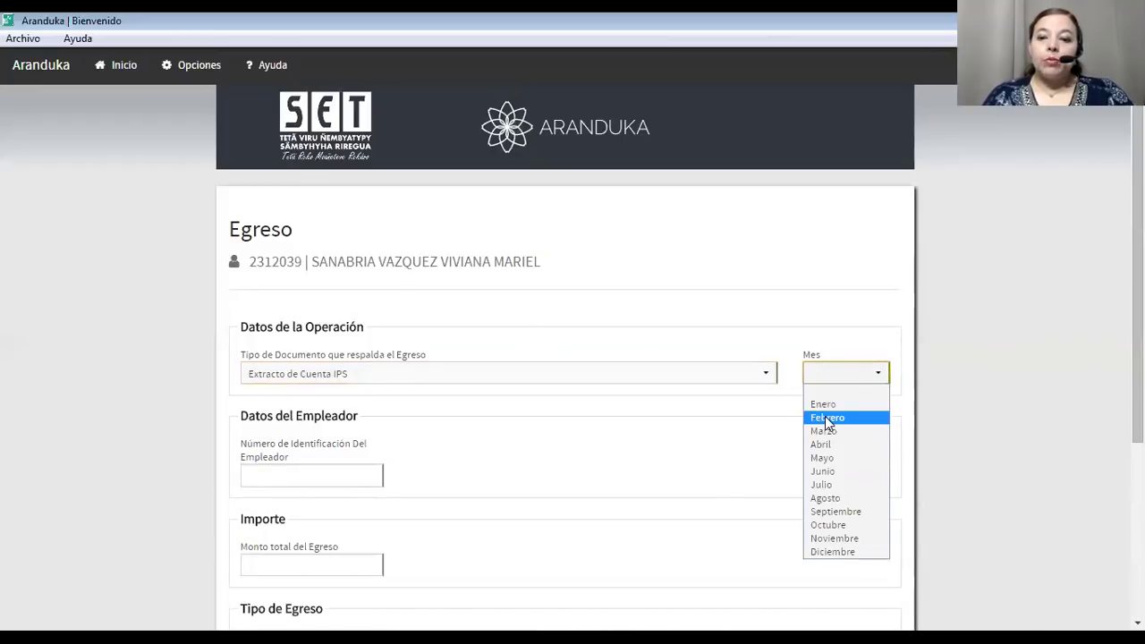
pyautogui.click(826, 419)
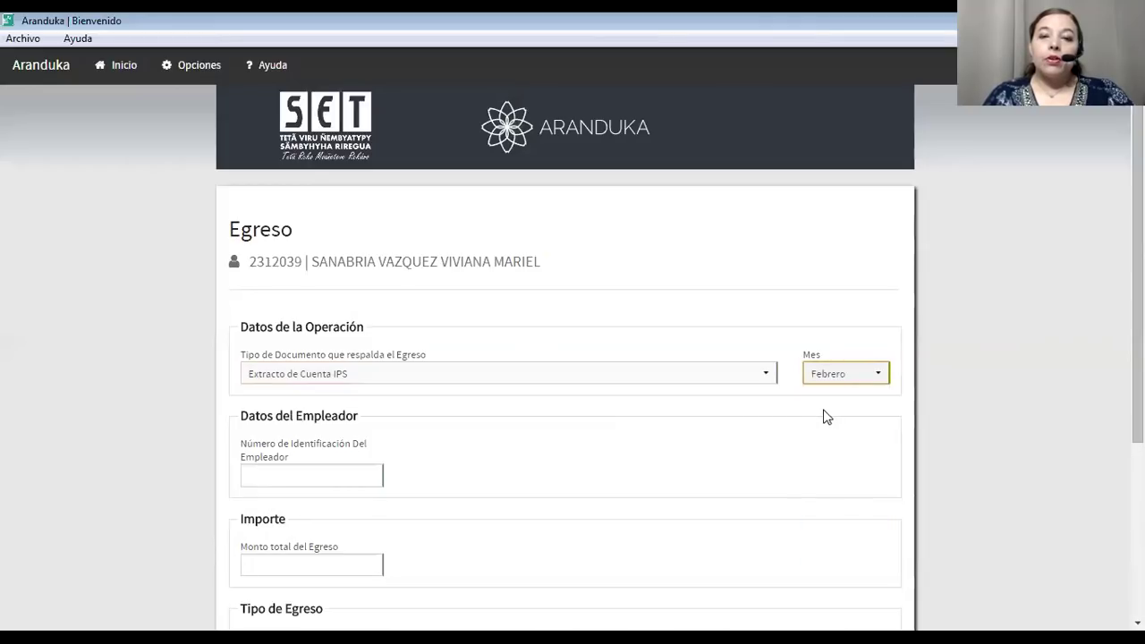
pyautogui.click(349, 479)
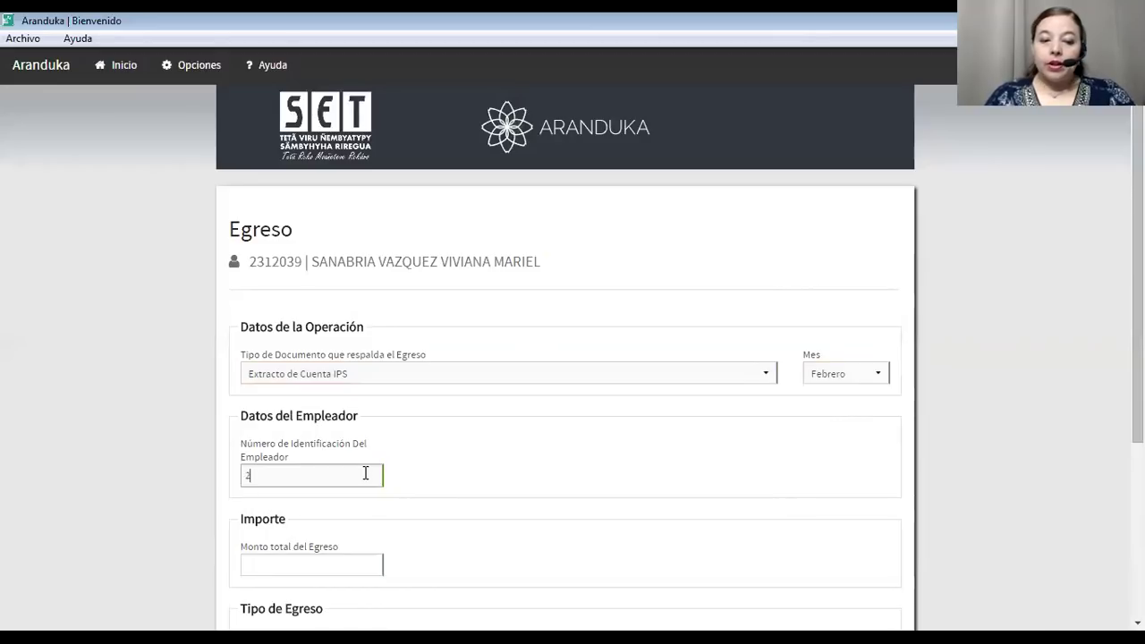
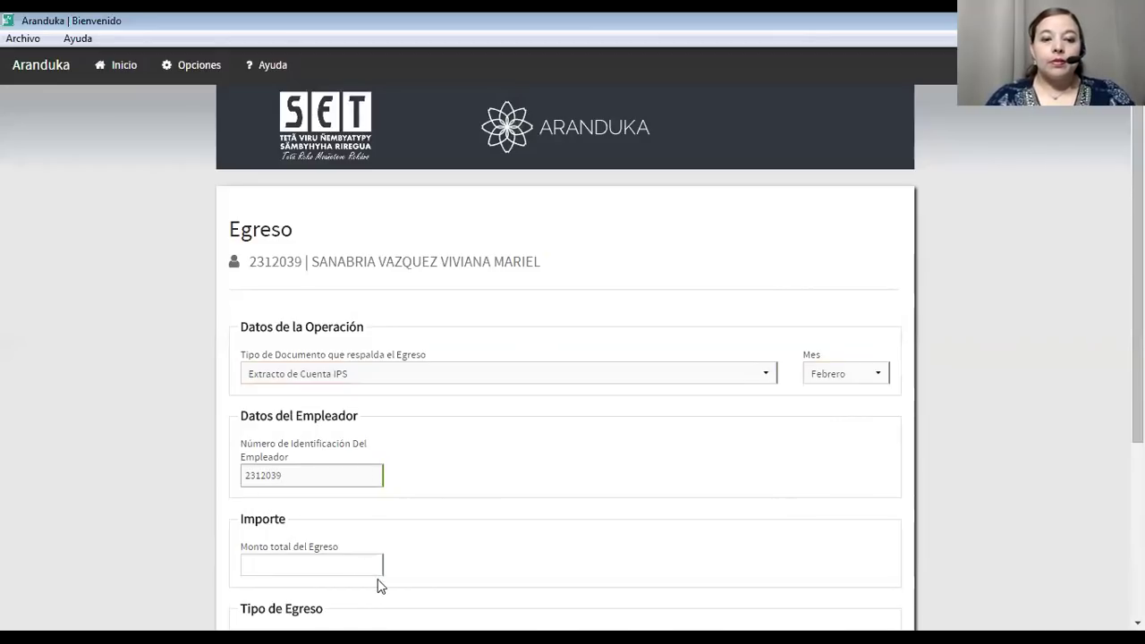
pyautogui.click(349, 565)
# Enter a 500.000 total, type Gasto, classified as employer social security contributions.
pyautogui.scroll(-3, 340, 562)
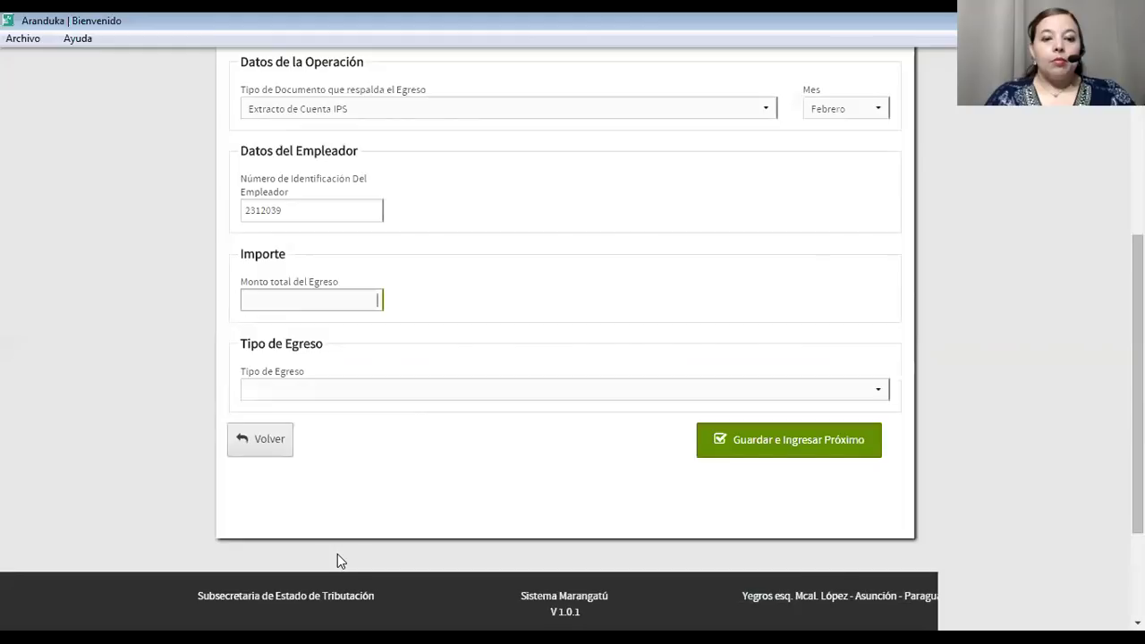
pyautogui.scroll(2, 343, 546)
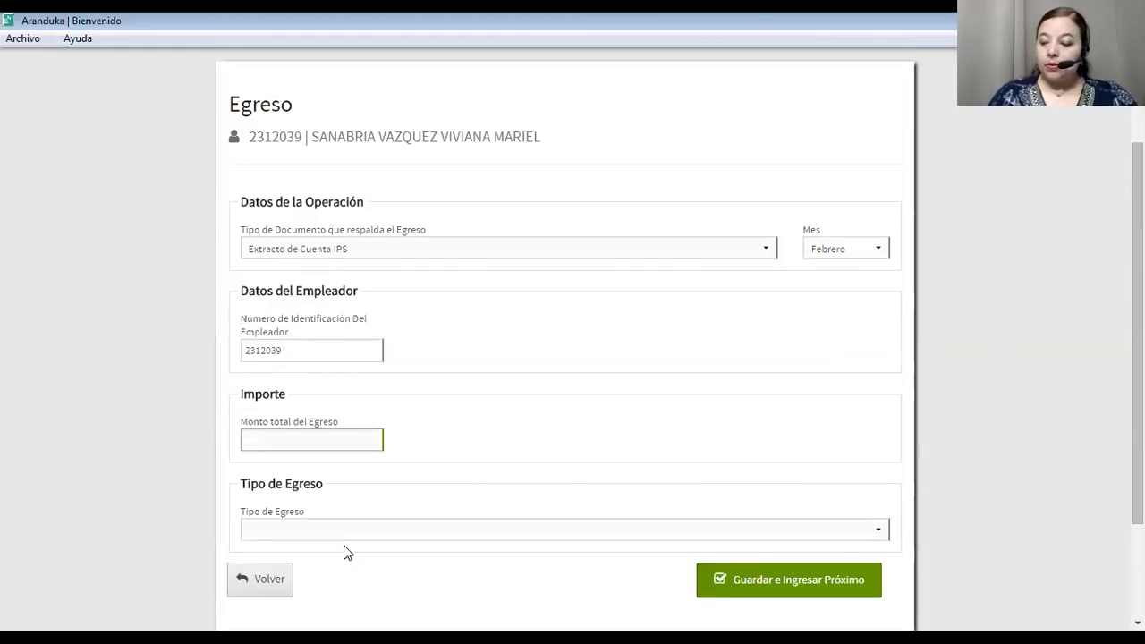
pyautogui.write('500.000')
pyautogui.click(424, 531)
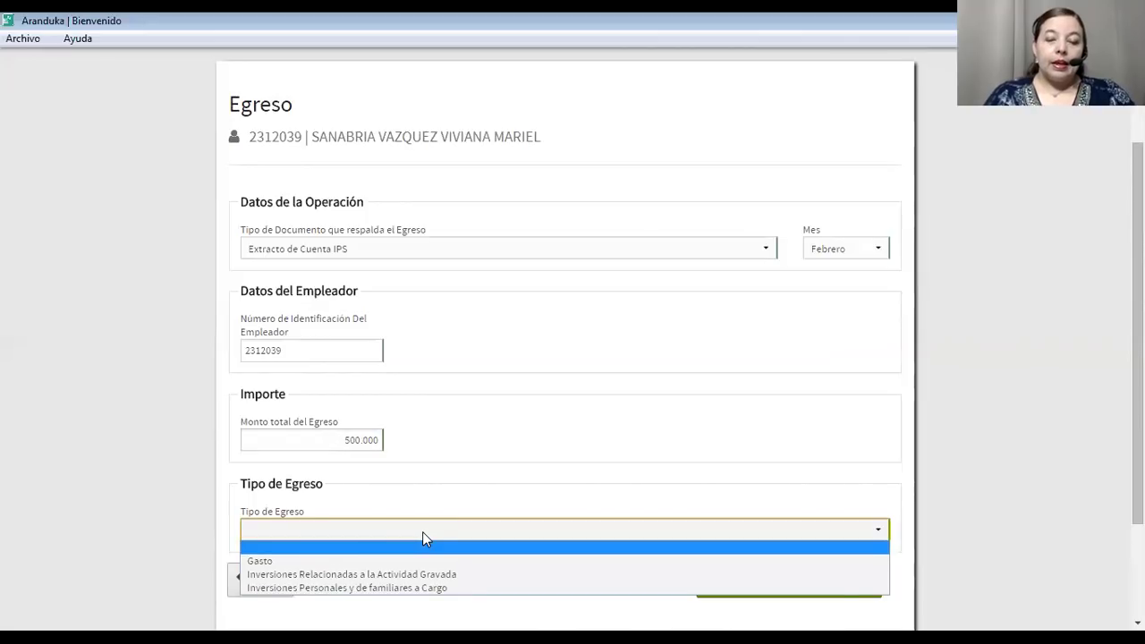
pyautogui.scroll(-3, 442, 506)
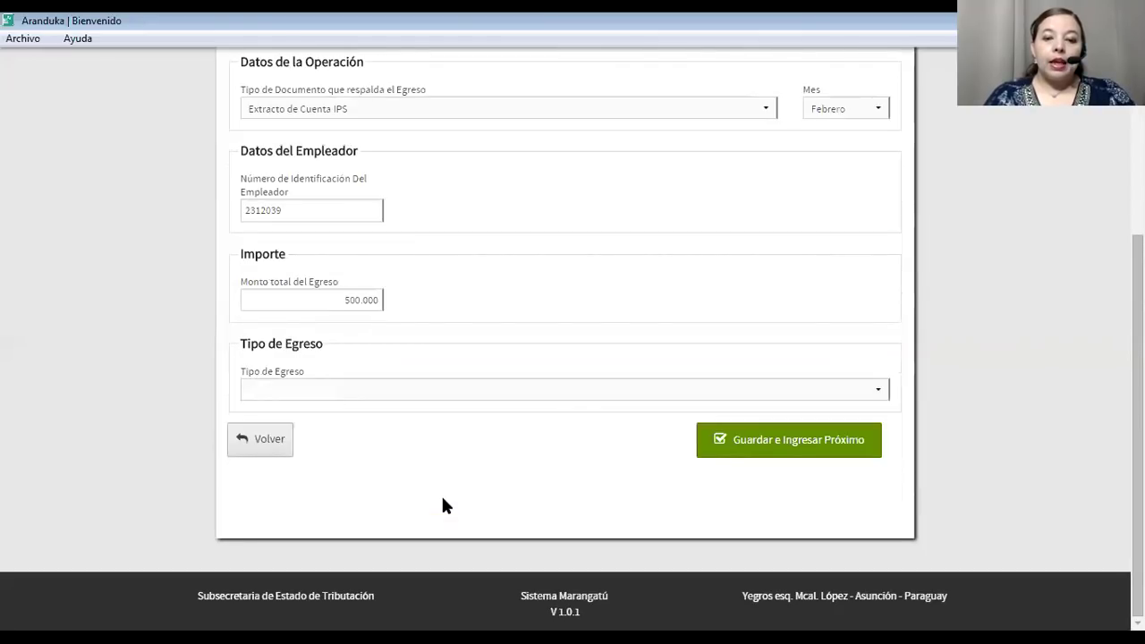
pyautogui.click(589, 391)
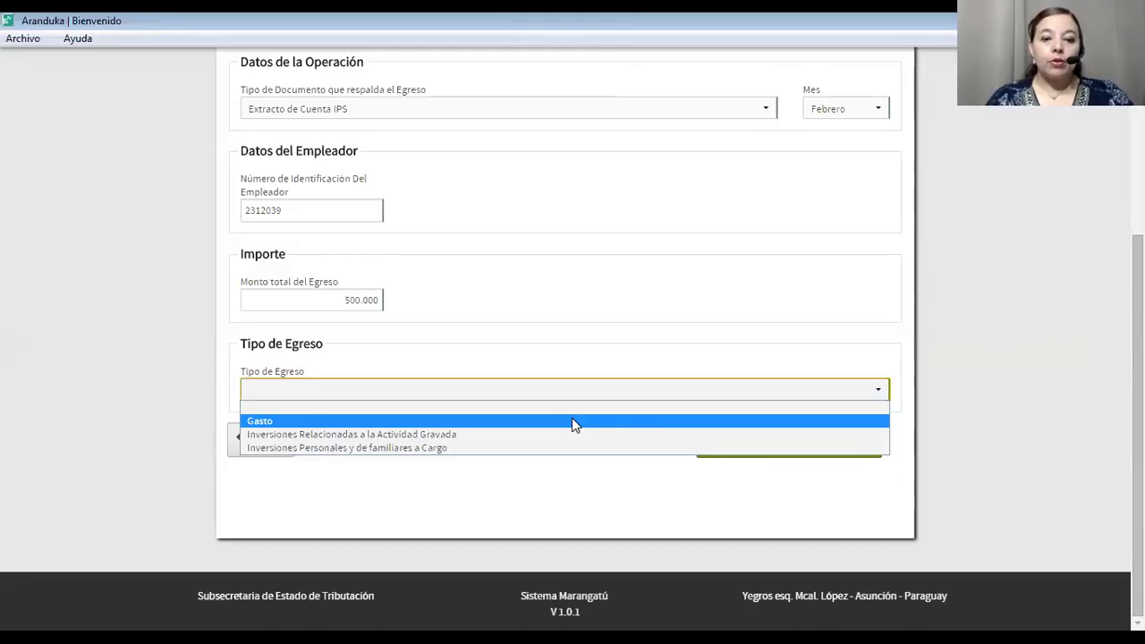
pyautogui.click(572, 421)
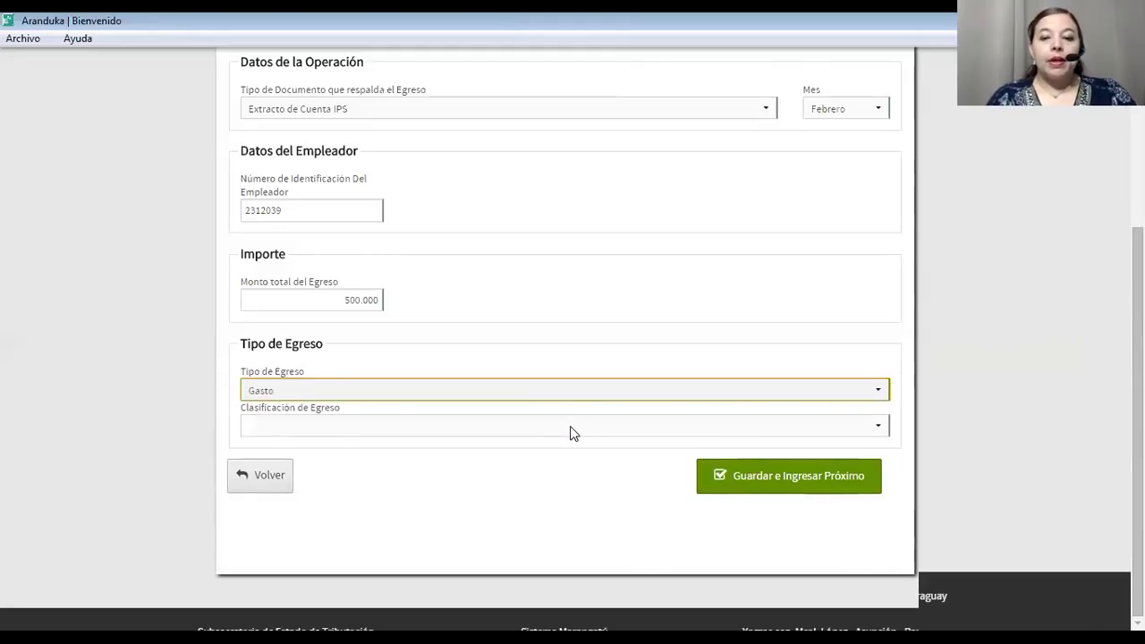
pyautogui.click(572, 433)
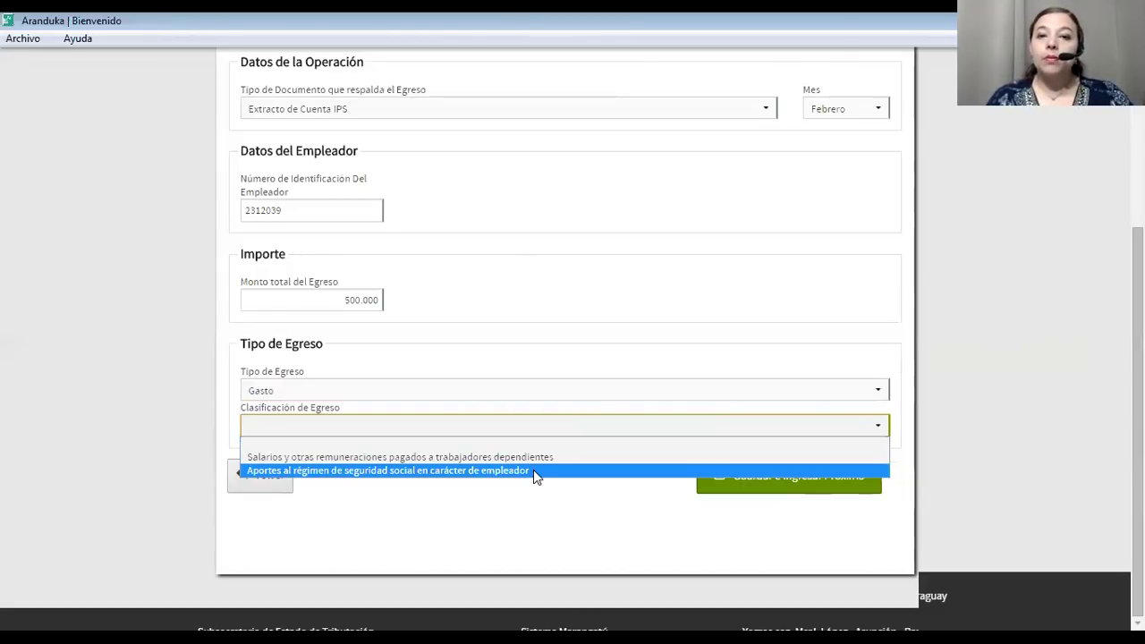
pyautogui.click(533, 470)
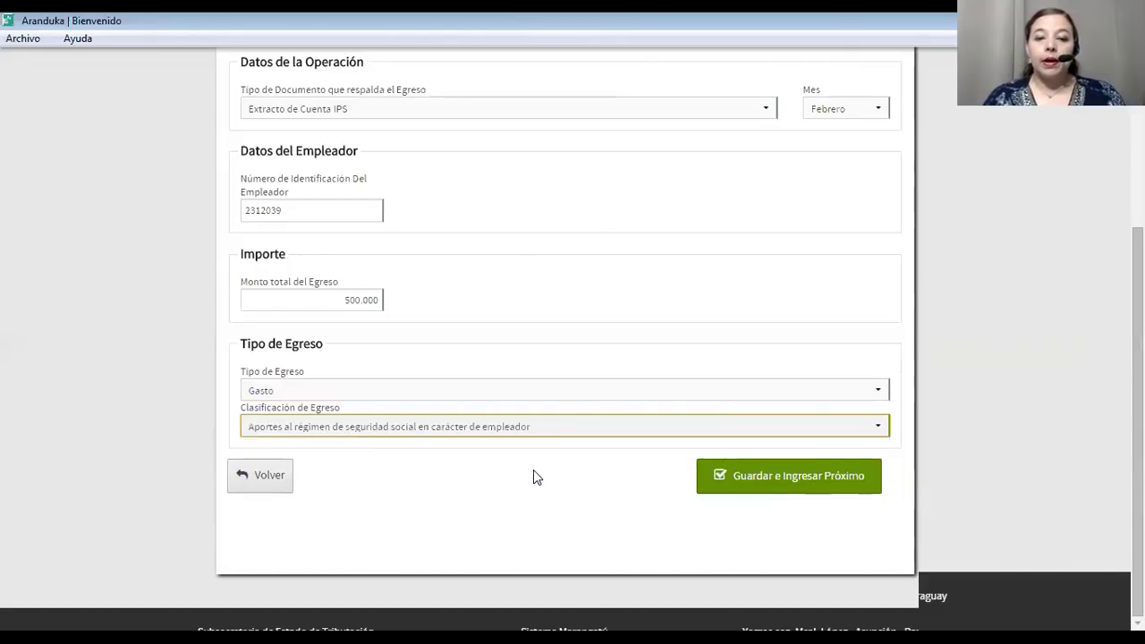
# Save the IPS expense and start a new expense entry.
pyautogui.click(765, 476)
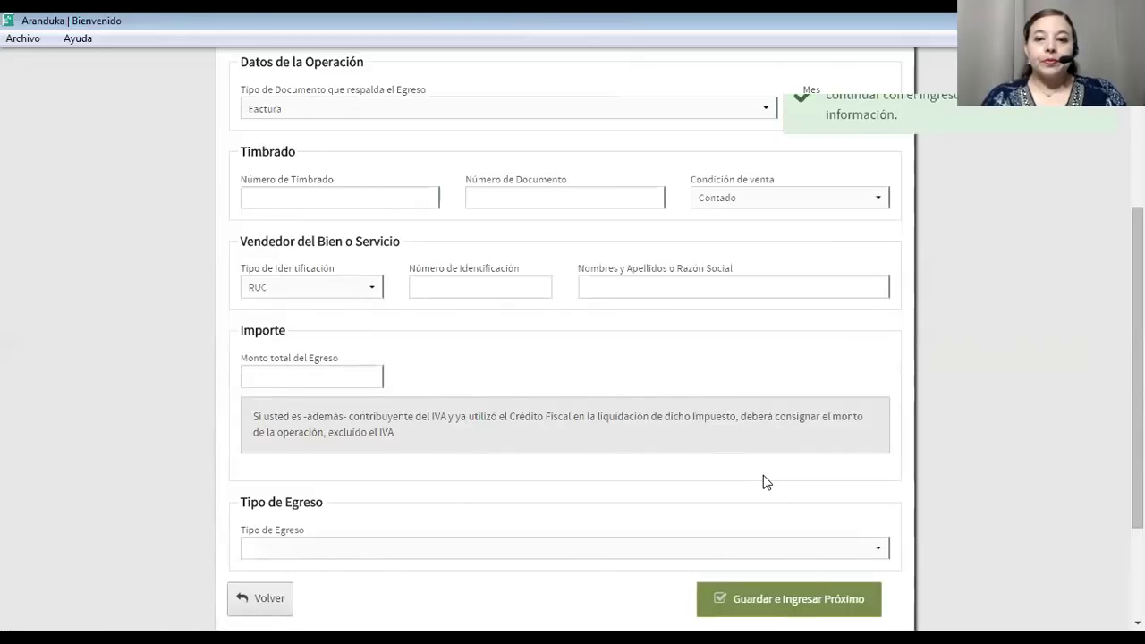
pyautogui.scroll(3, 691, 439)
pyautogui.scroll(-5, 693, 442)
pyautogui.scroll(5, 692, 442)
# Set the new expense's document type to Comprobante del Exterior Legalizado.
pyautogui.click(519, 372)
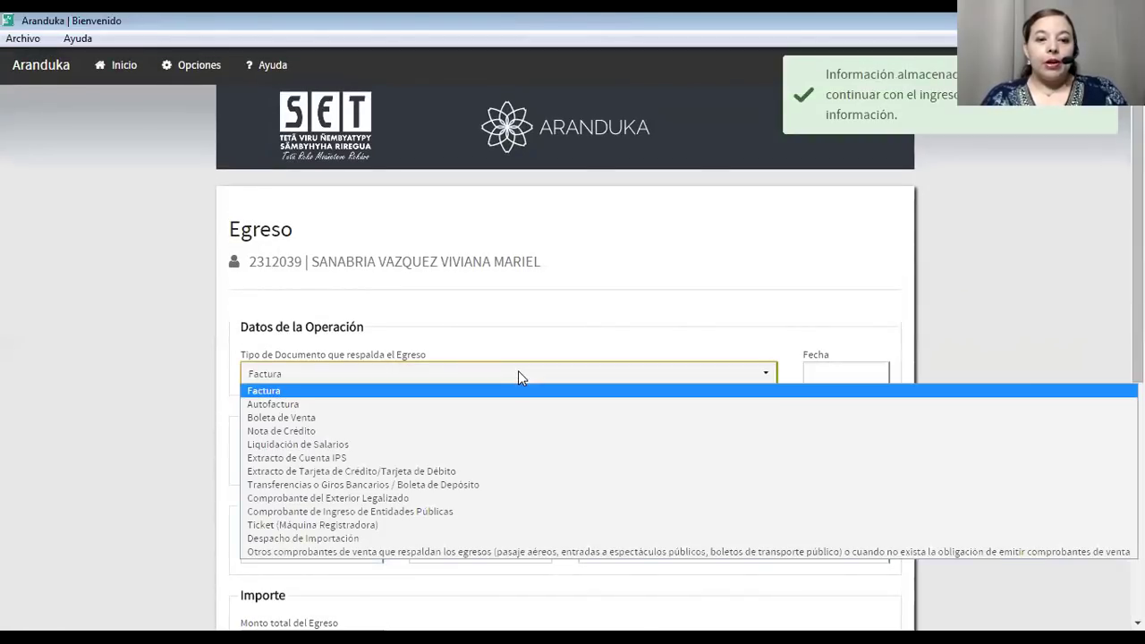
pyautogui.scroll(-2, 518, 370)
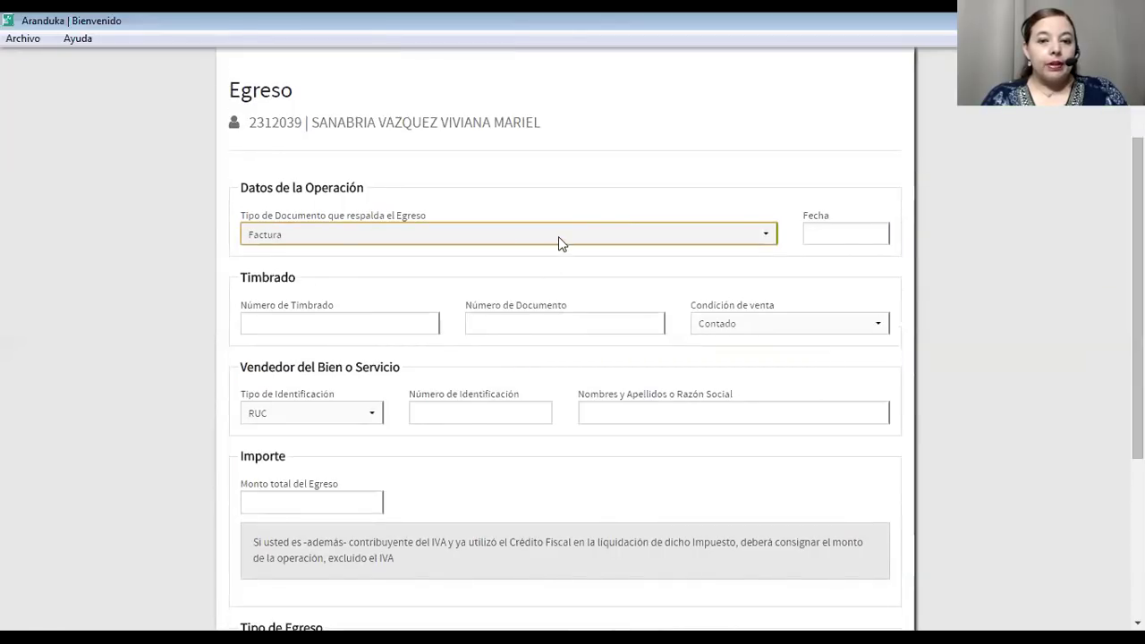
pyautogui.click(557, 236)
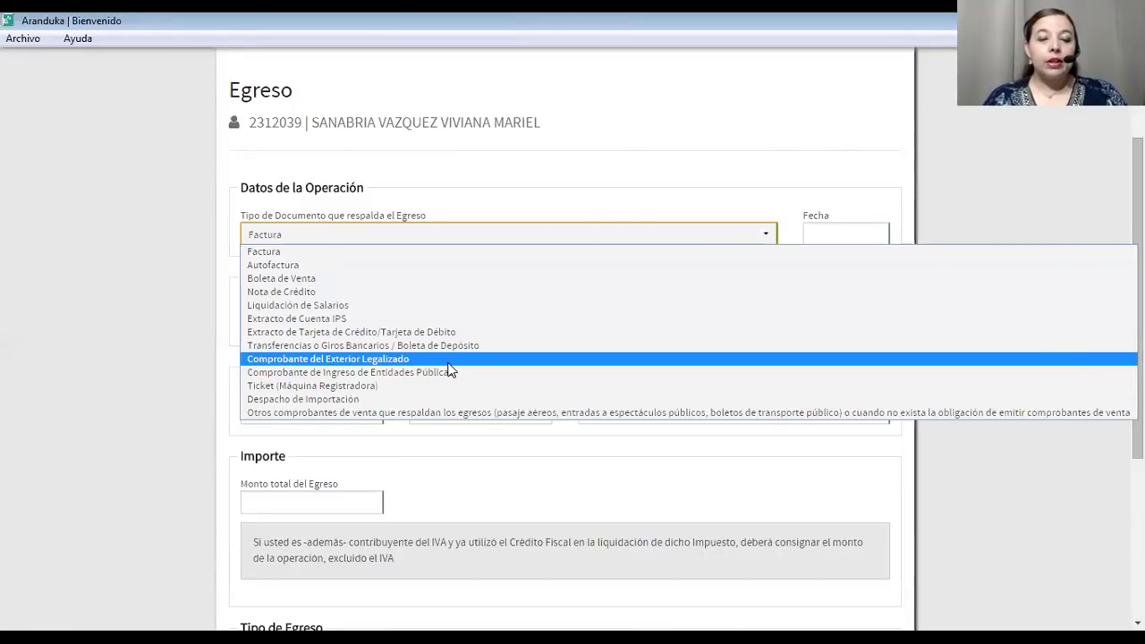
pyautogui.click(449, 362)
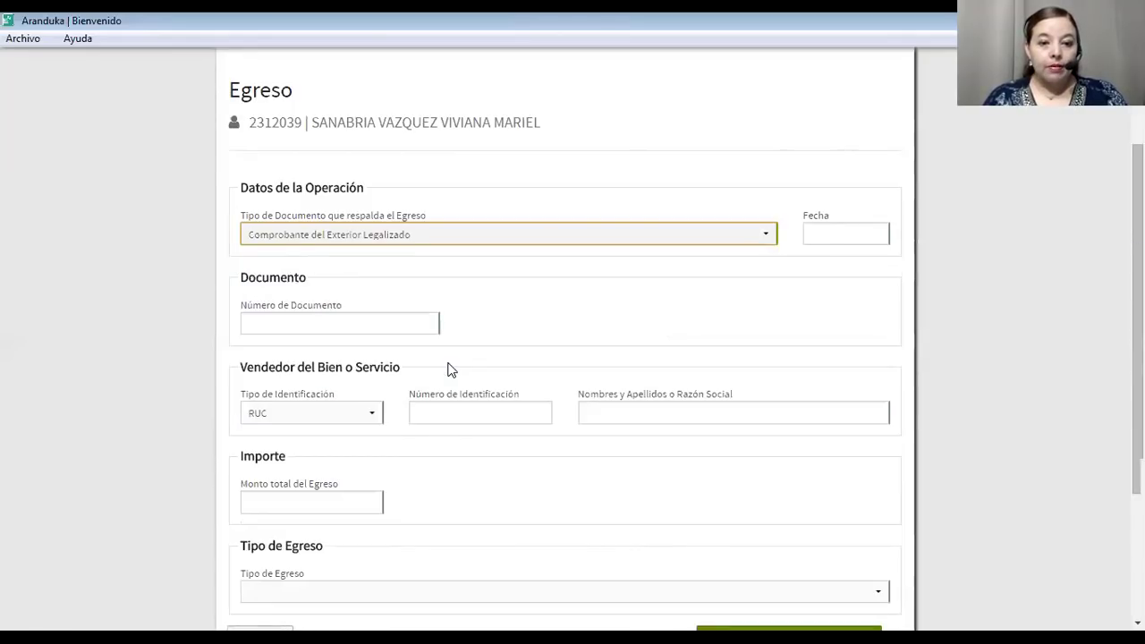
# Date the expense 08/02/2018 and enter document number 56565.
pyautogui.click(815, 233)
pyautogui.click(896, 345)
pyautogui.click(266, 326)
pyautogui.write('56565')
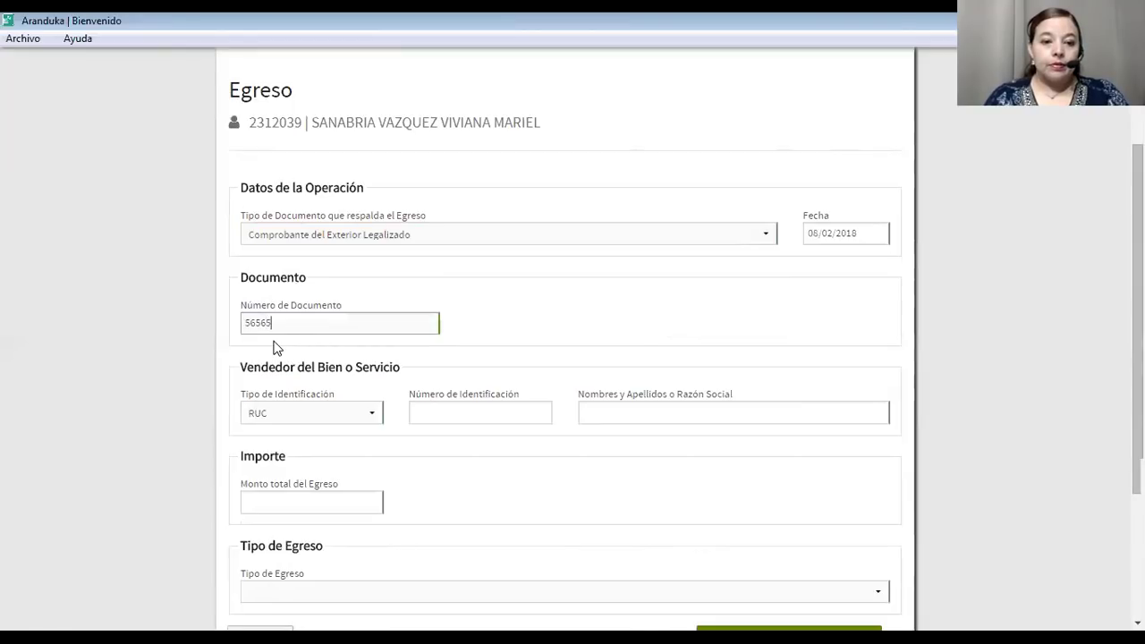
# Fill in the vendor from its RUC suggestion and enter a 6.000.000 total.
pyautogui.click(442, 421)
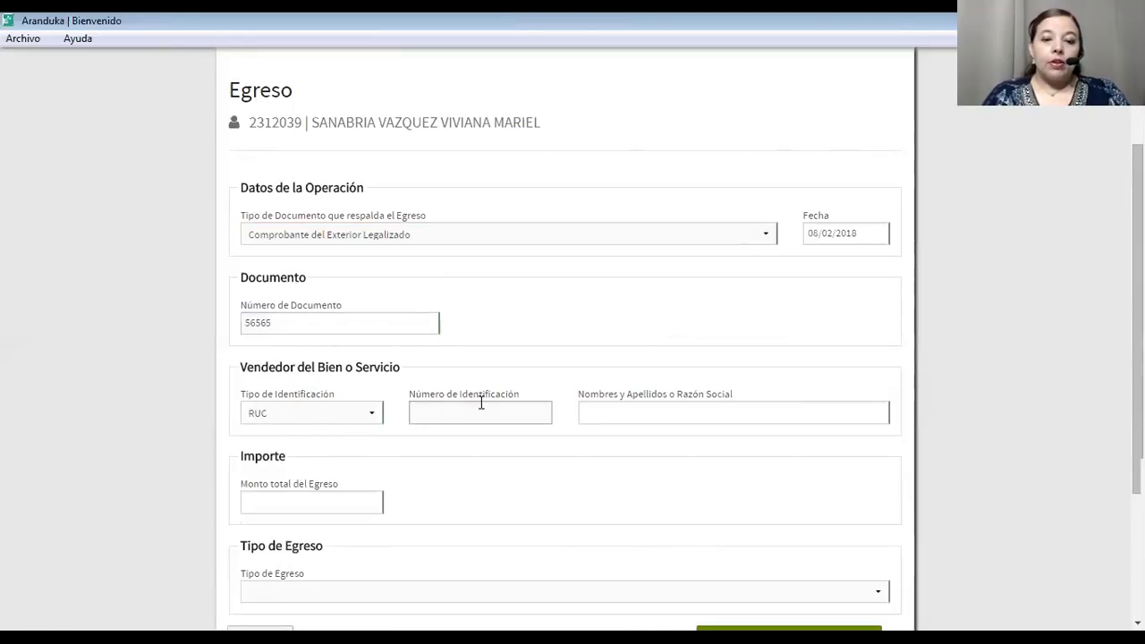
pyautogui.write('555555')
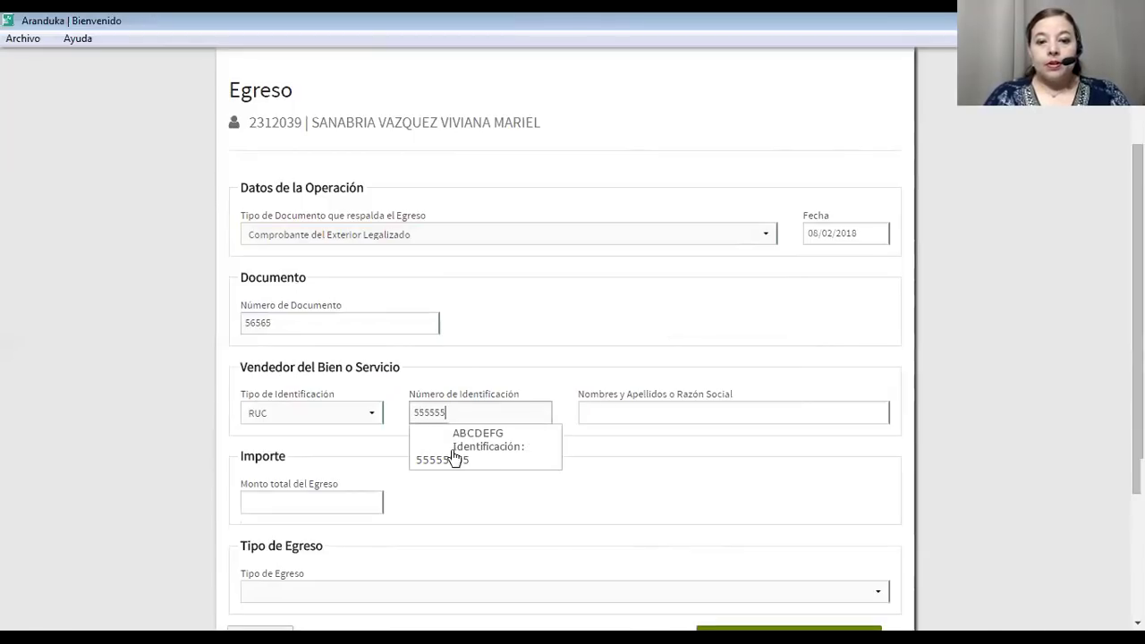
pyautogui.click(492, 455)
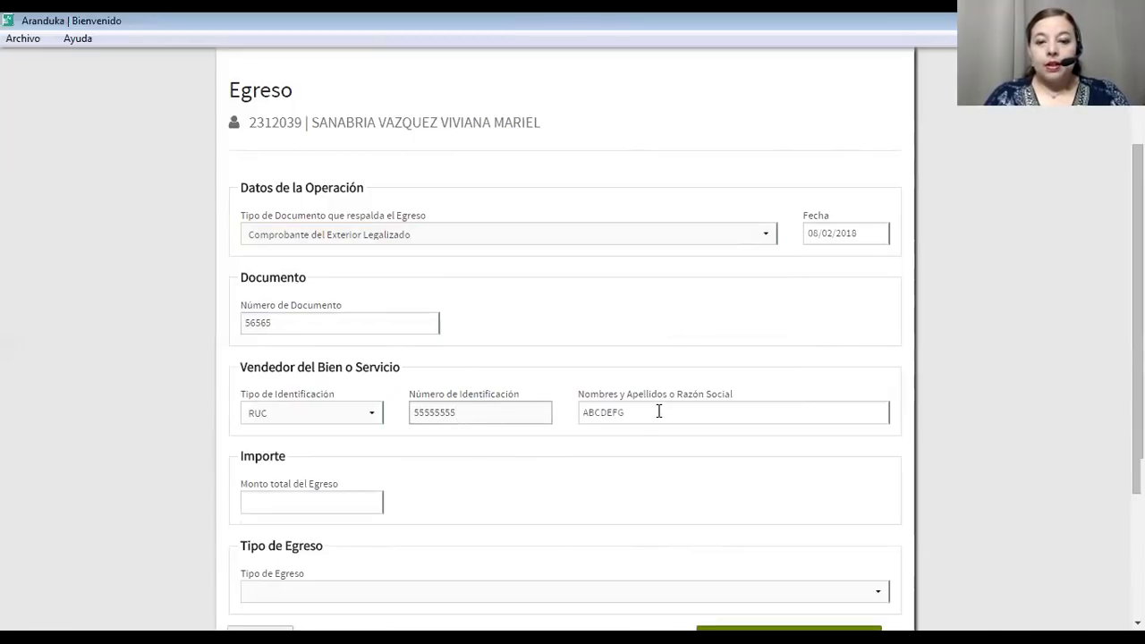
pyautogui.click(309, 500)
pyautogui.scroll(-3, 309, 501)
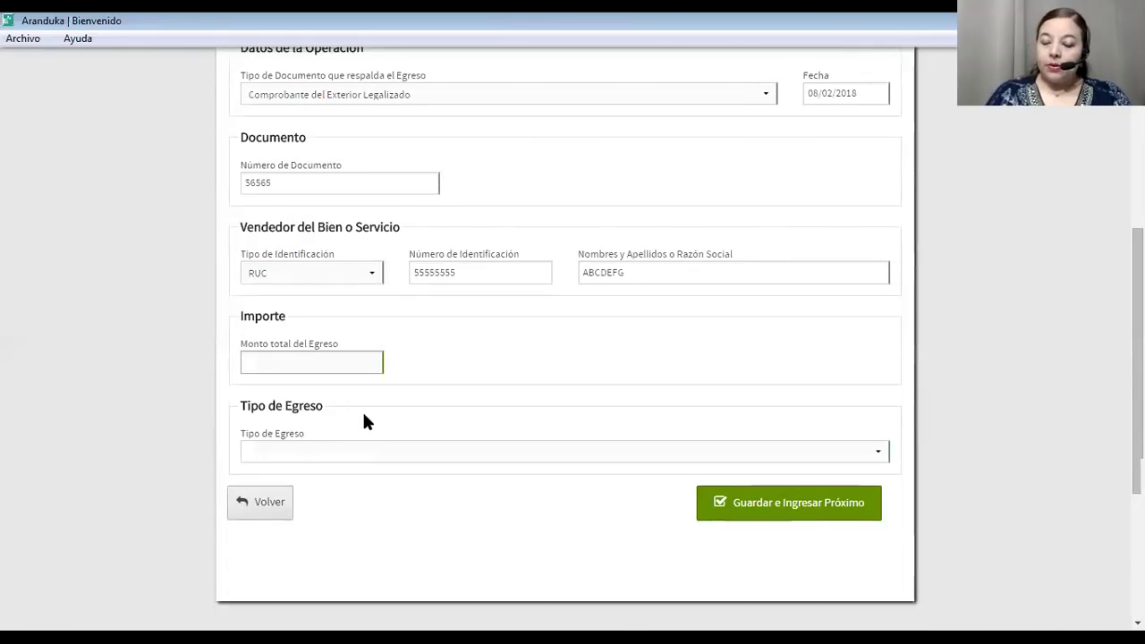
pyautogui.write('600000')
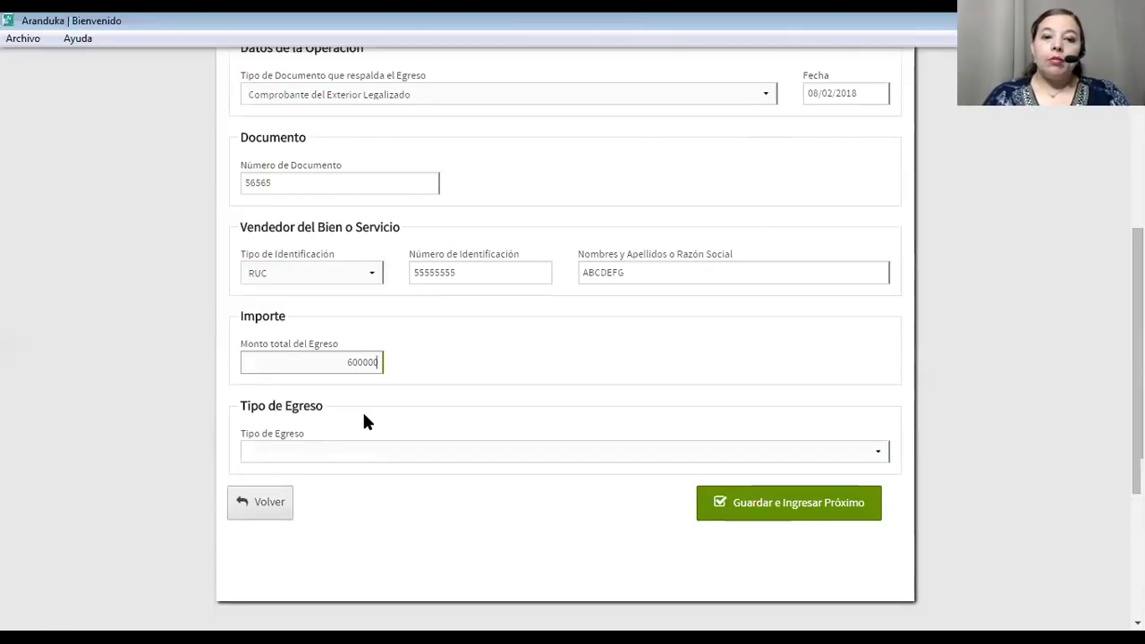
pyautogui.write('0')
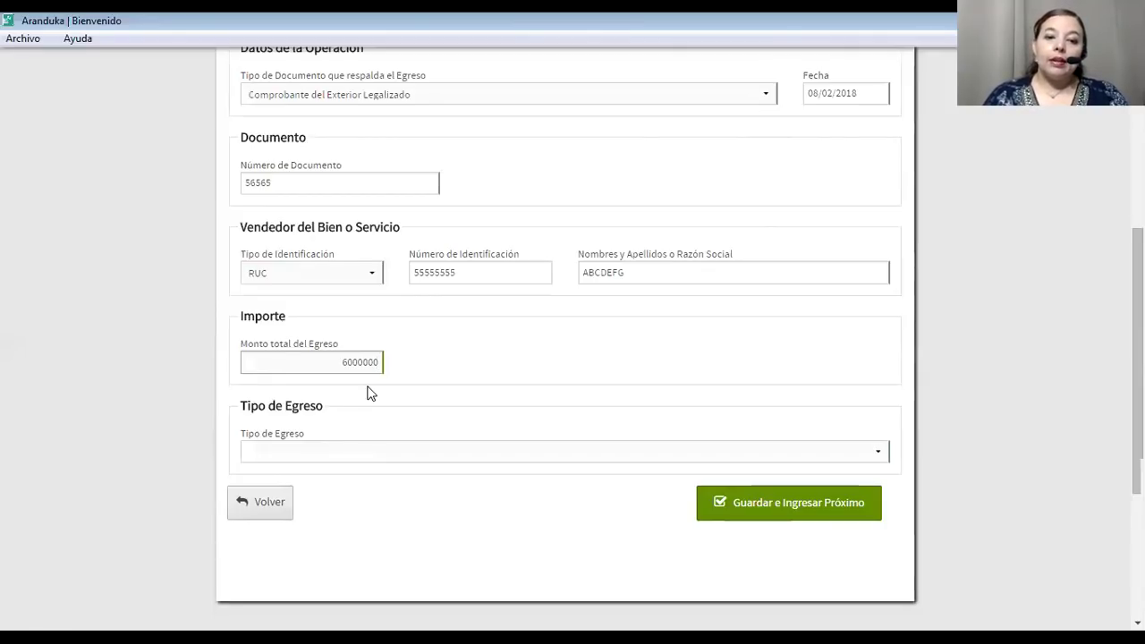
pyautogui.click(372, 394)
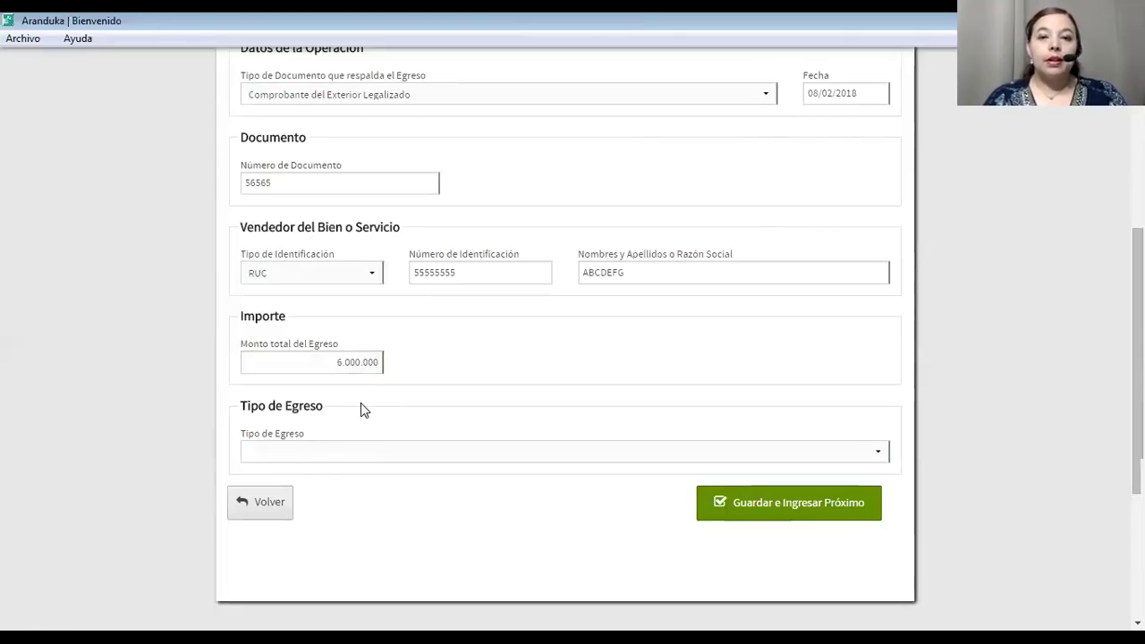
# Make it a Gasto classified as Gastos relacionados a la actividad gravada realizados en el exterior.
pyautogui.scroll(-1, 353, 453)
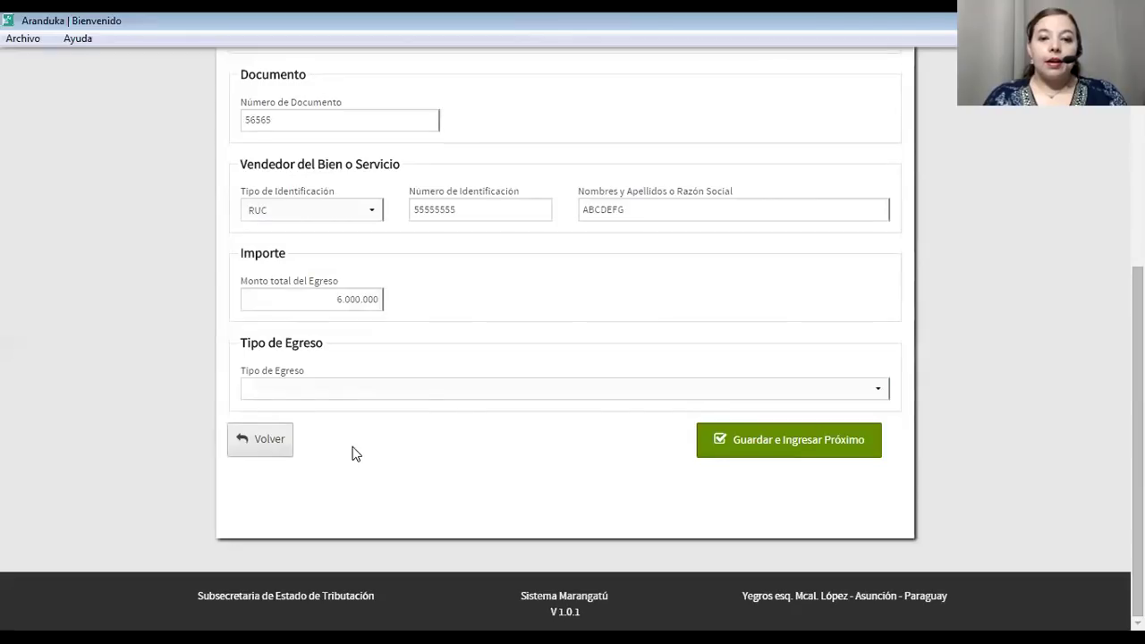
pyautogui.click(423, 397)
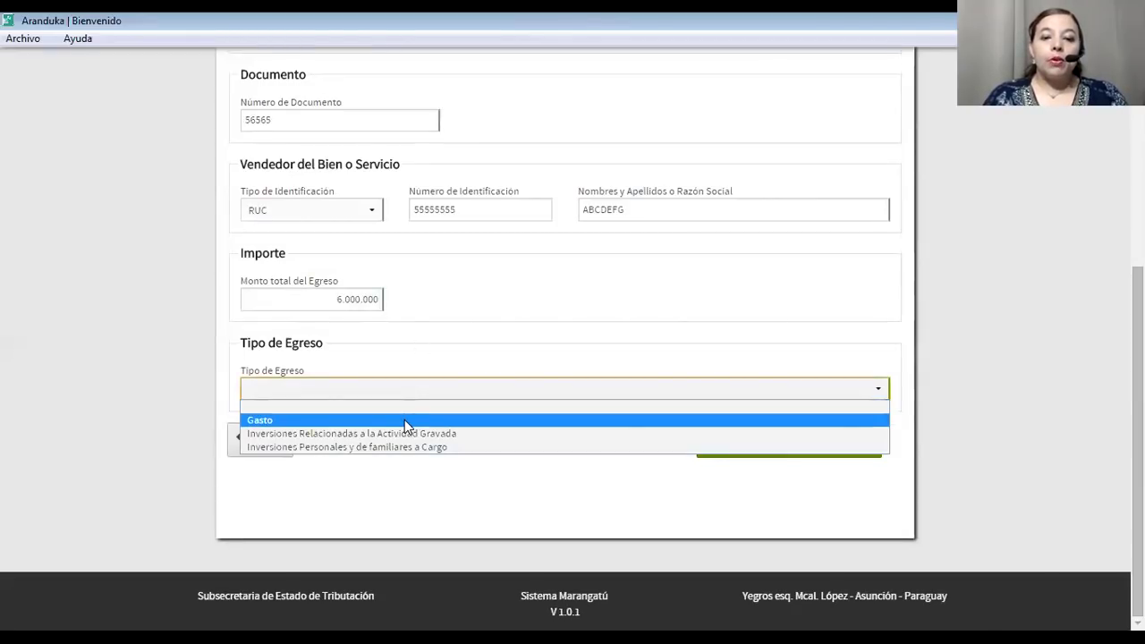
pyautogui.click(404, 420)
pyautogui.scroll(-1, 405, 420)
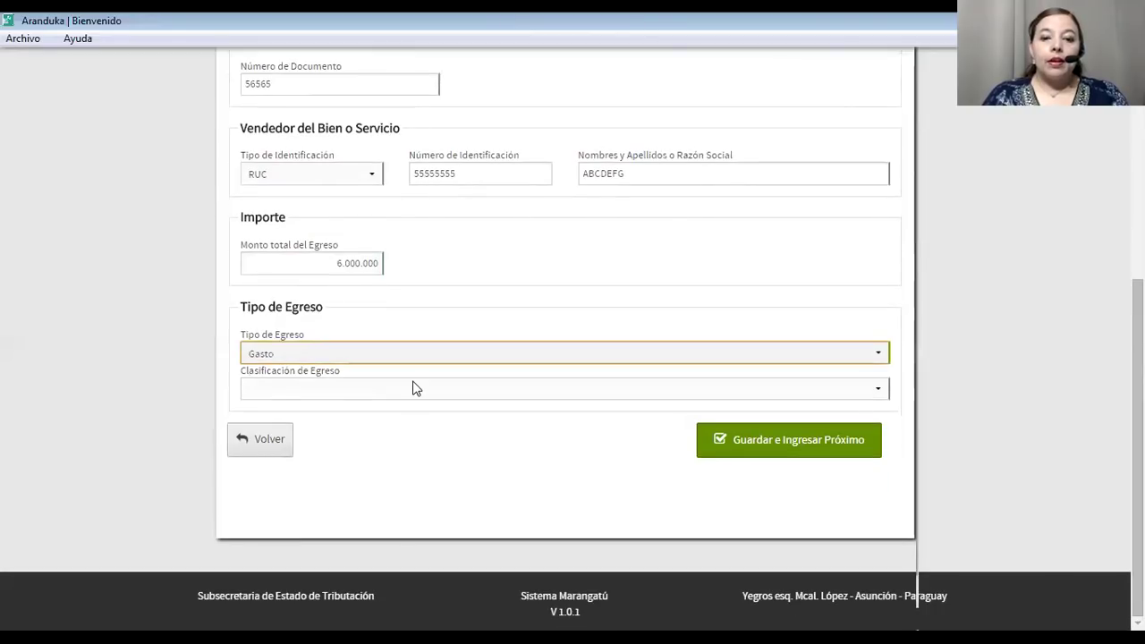
pyautogui.click(413, 388)
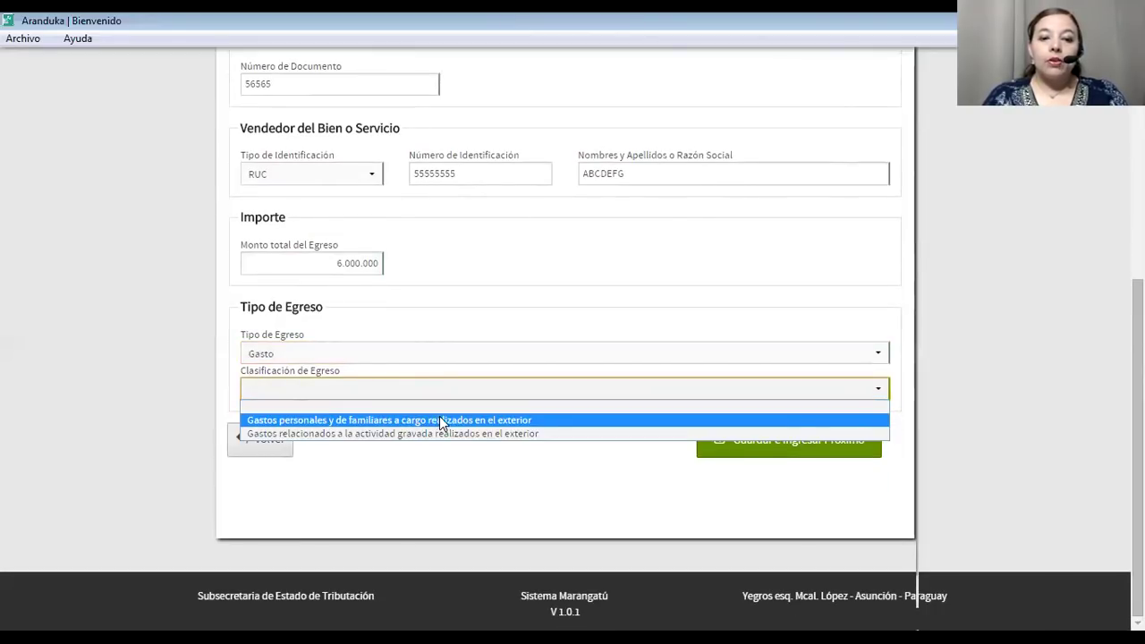
pyautogui.click(339, 436)
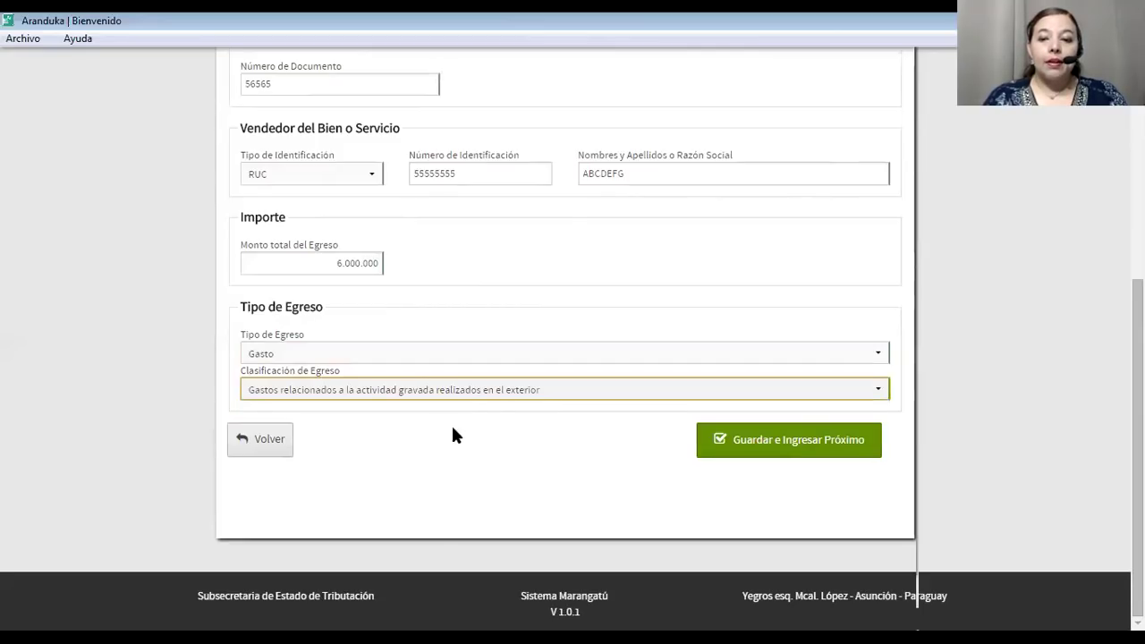
# Save the foreign-receipt expense and set the new form's document type to Despacho de Importación.
pyautogui.click(770, 450)
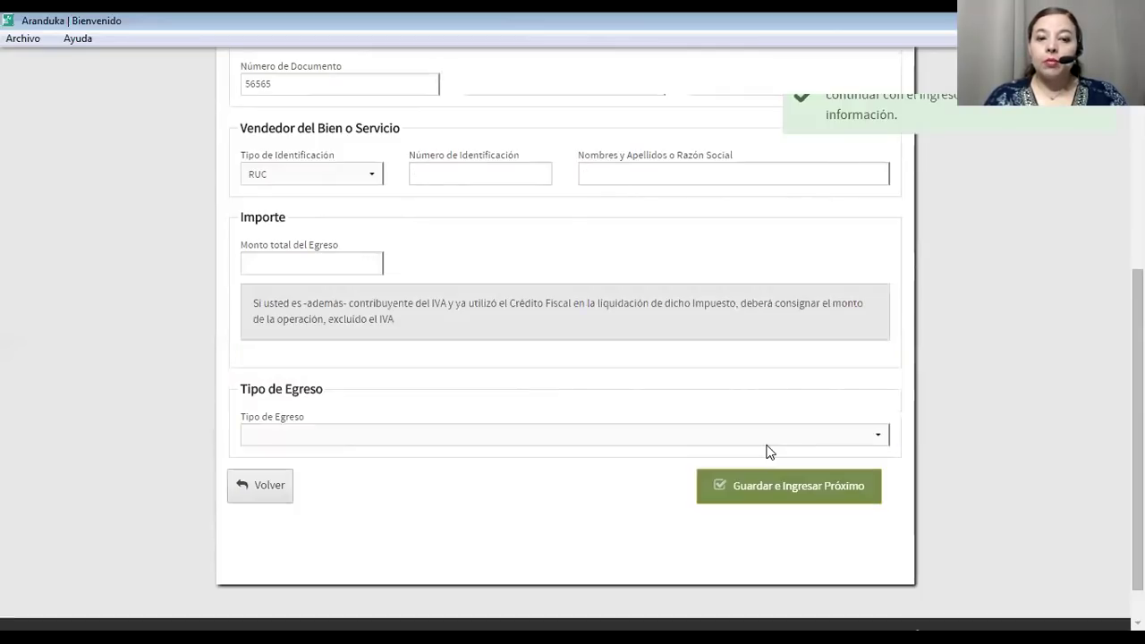
pyautogui.scroll(5, 767, 452)
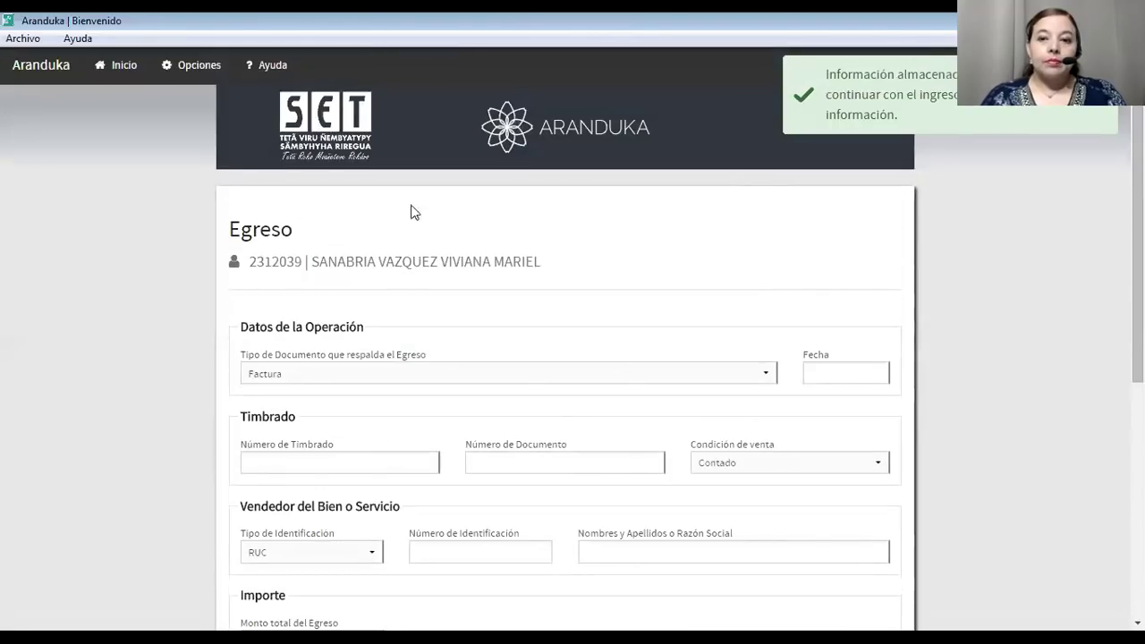
pyautogui.scroll(-5, 531, 244)
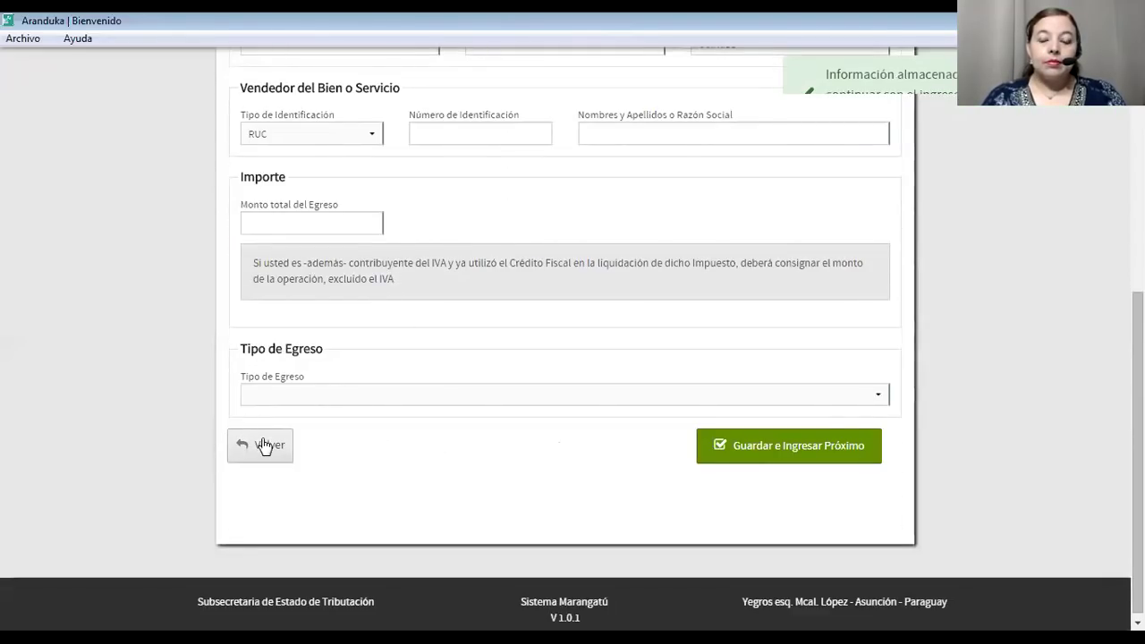
pyautogui.scroll(5, 260, 442)
pyautogui.click(301, 380)
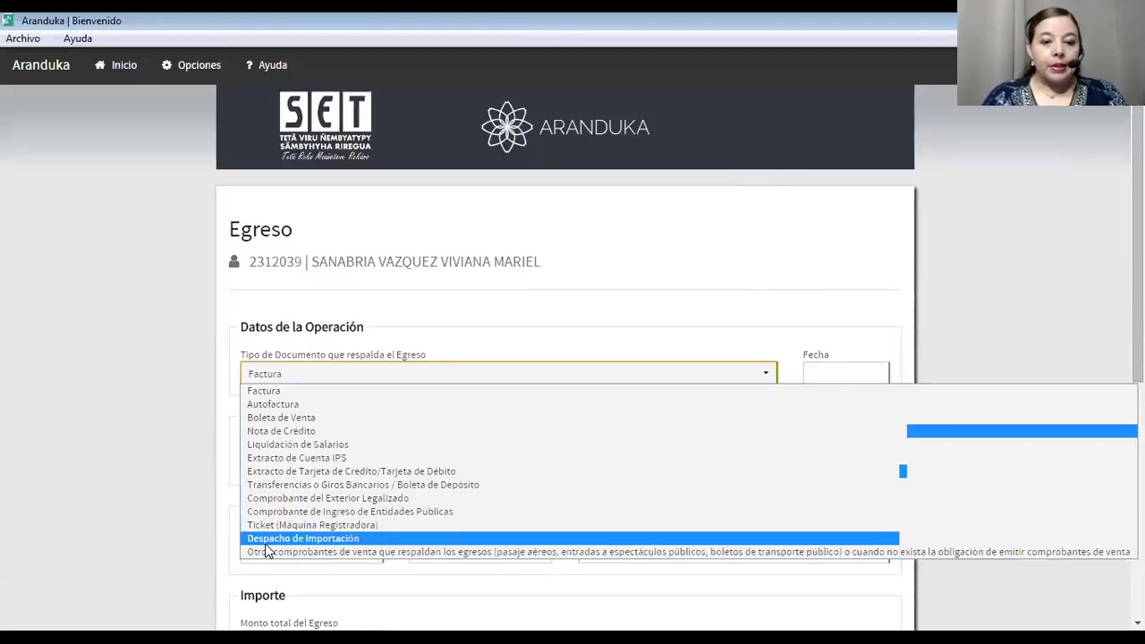
pyautogui.click(265, 541)
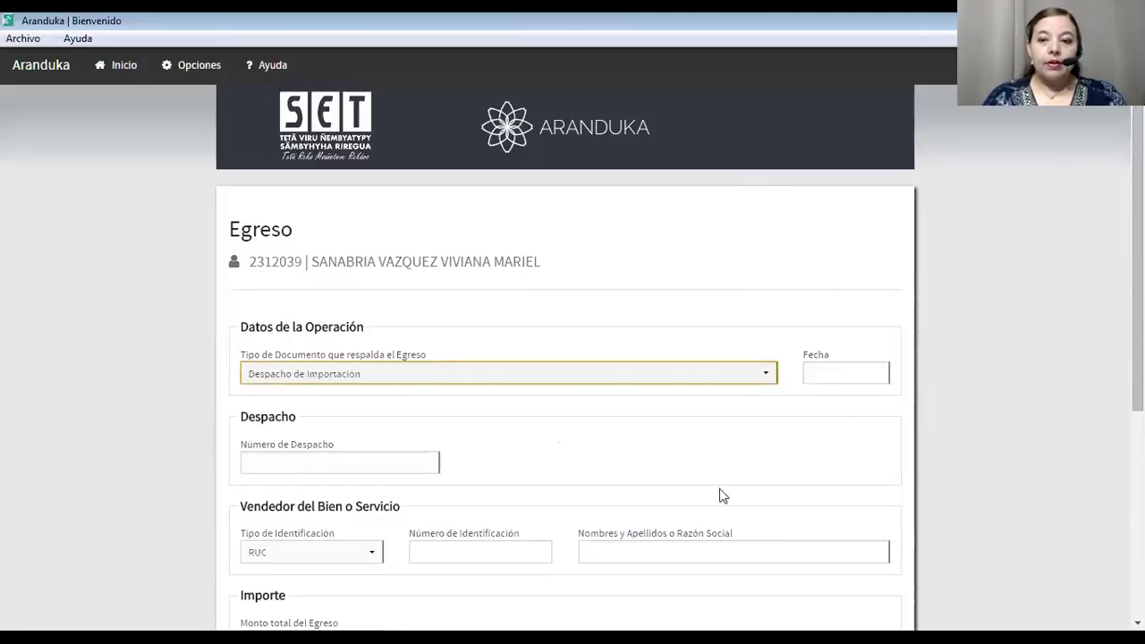
# Date the import expense 06/02/2018 with dispatch number 98756478.
pyautogui.click(846, 370)
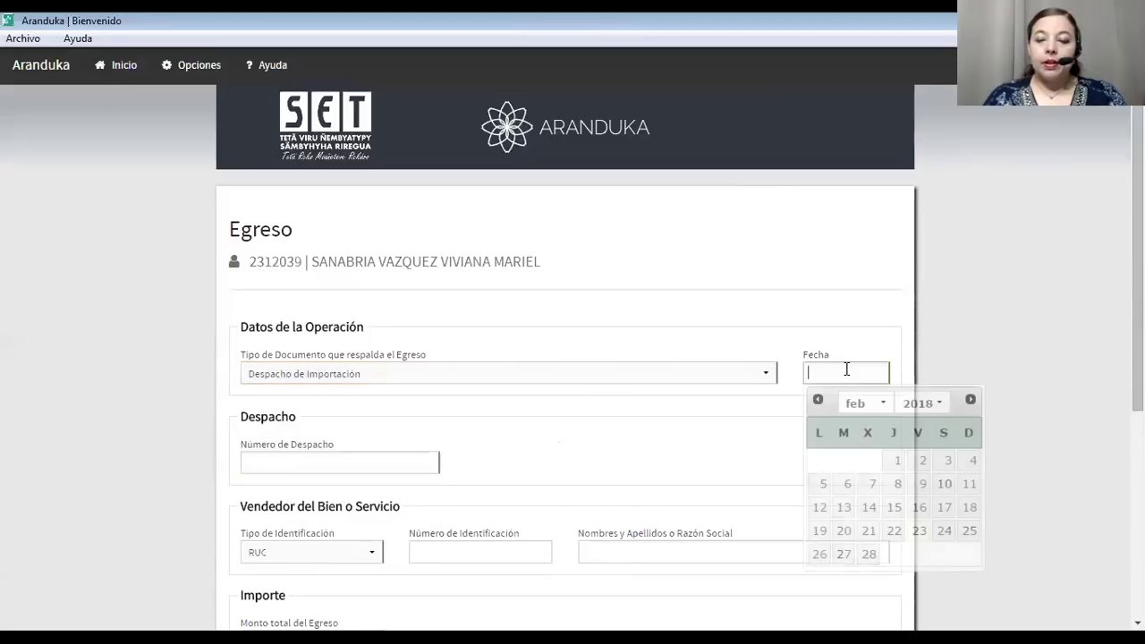
pyautogui.click(847, 484)
pyautogui.scroll(-3, 562, 417)
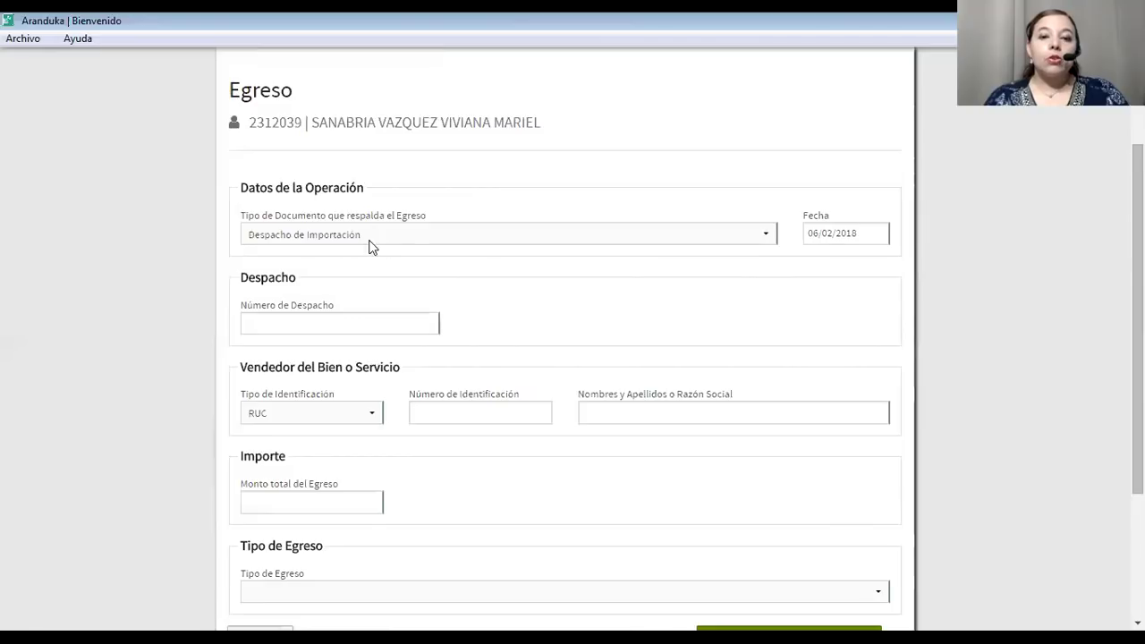
pyautogui.click(338, 324)
pyautogui.write('9')
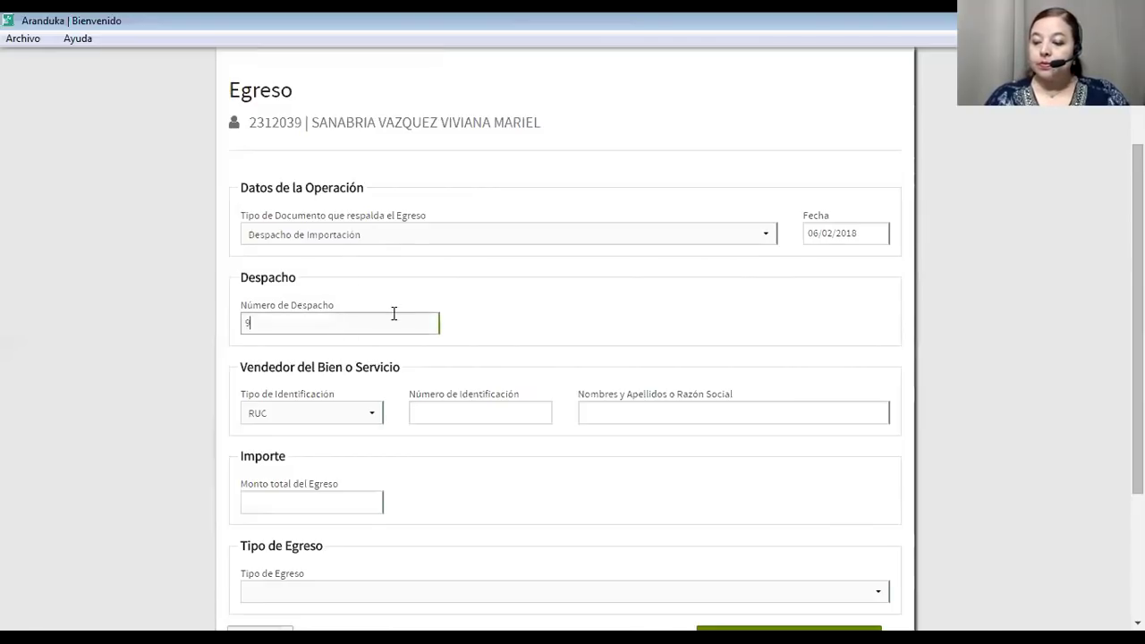
pyautogui.write('8756478')
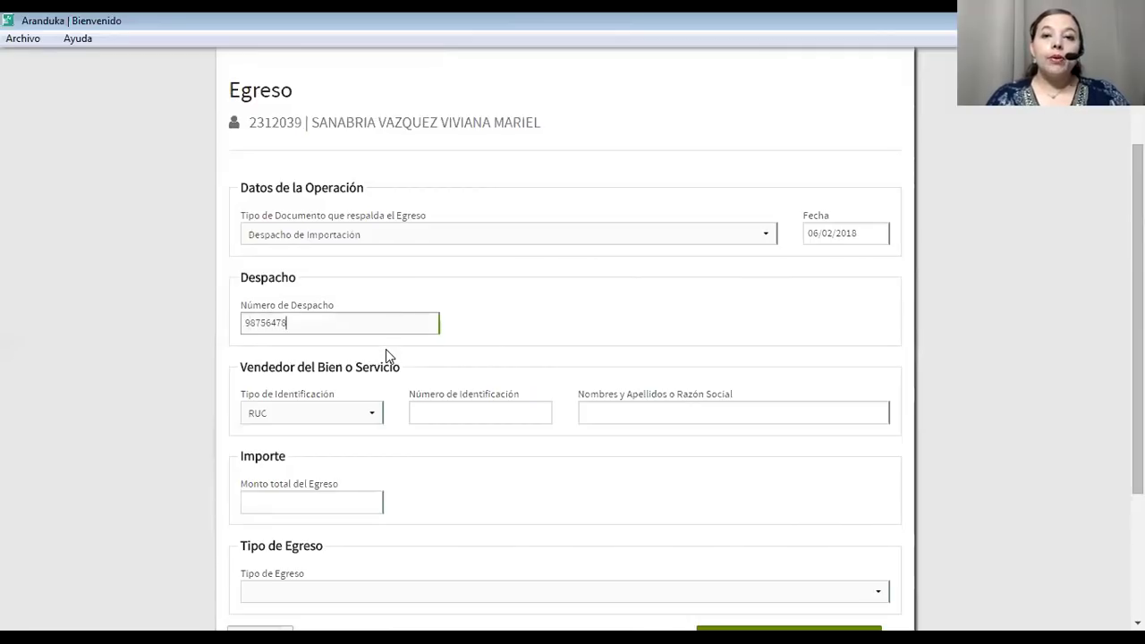
# Enter the seller's RUC, pick seller ABCDEFG from suggestions, and start typing the total amount.
pyautogui.click(422, 417)
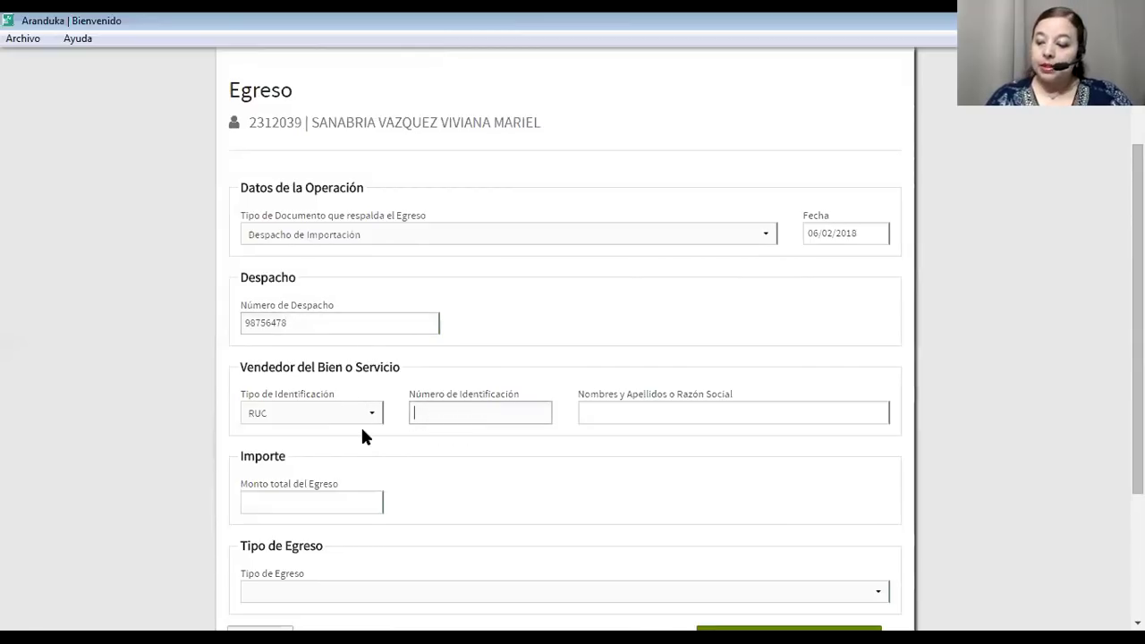
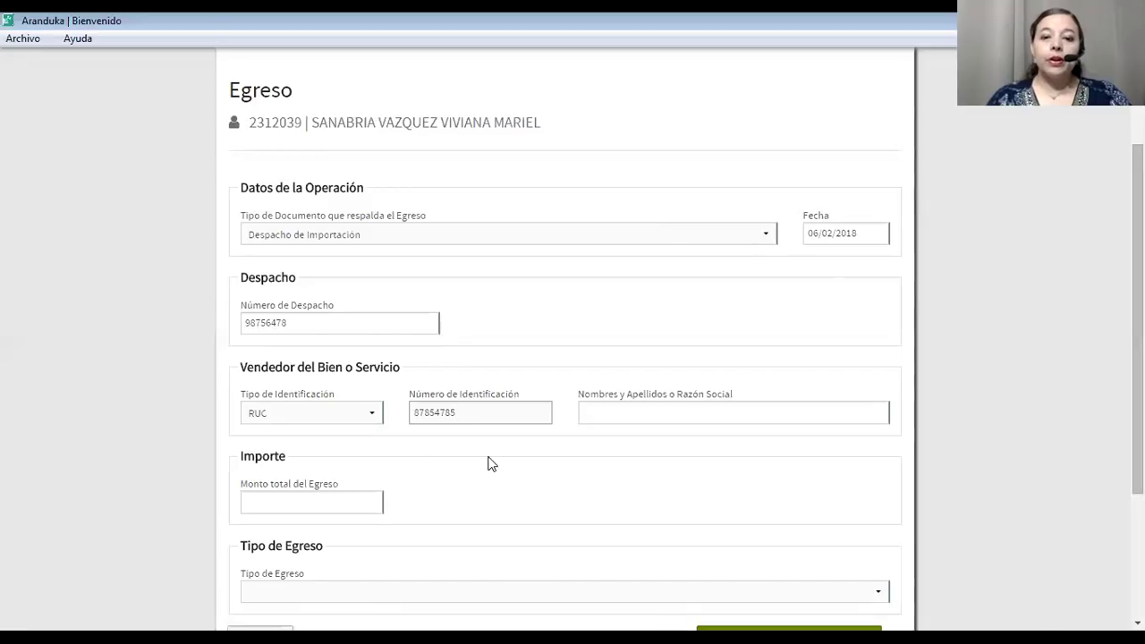
pyautogui.click(586, 411)
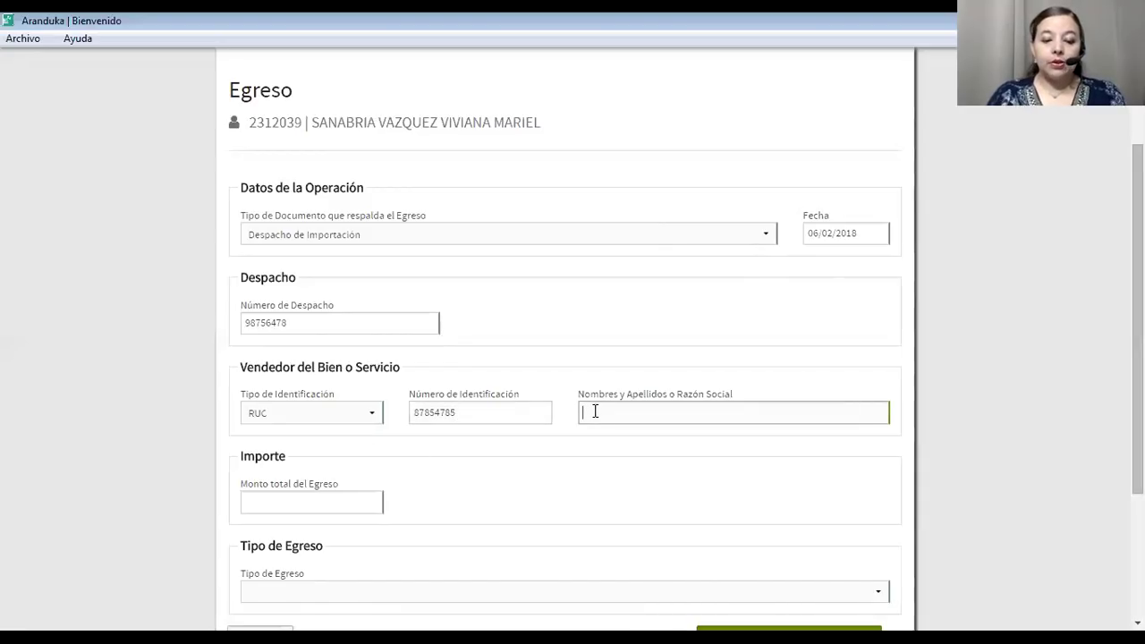
pyautogui.write('ABCD')
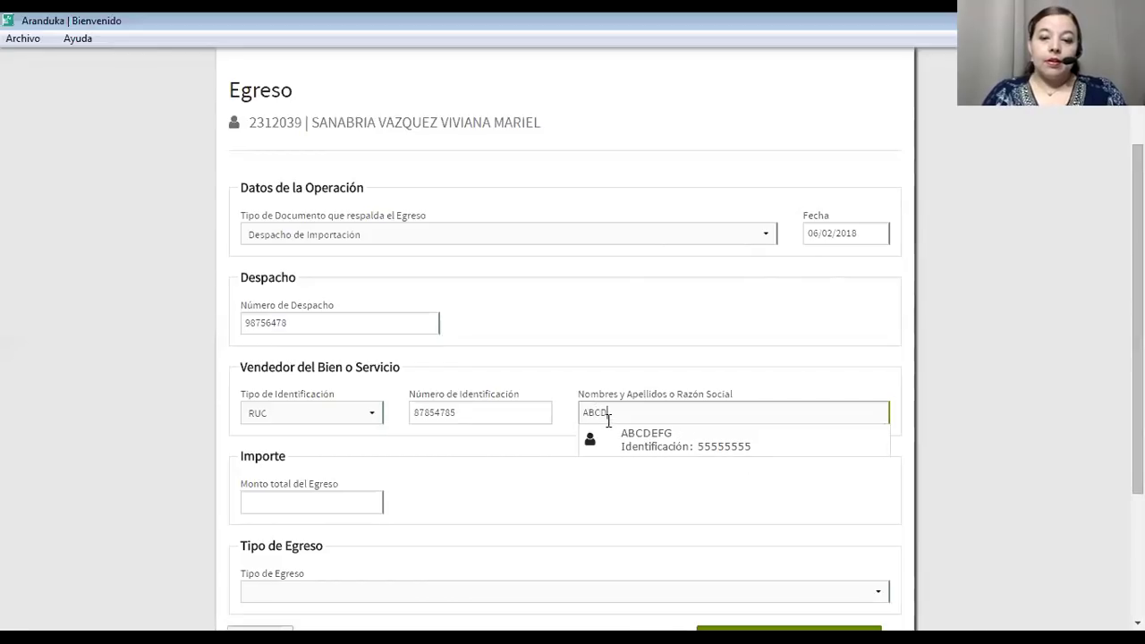
pyautogui.click(639, 445)
pyautogui.click(363, 506)
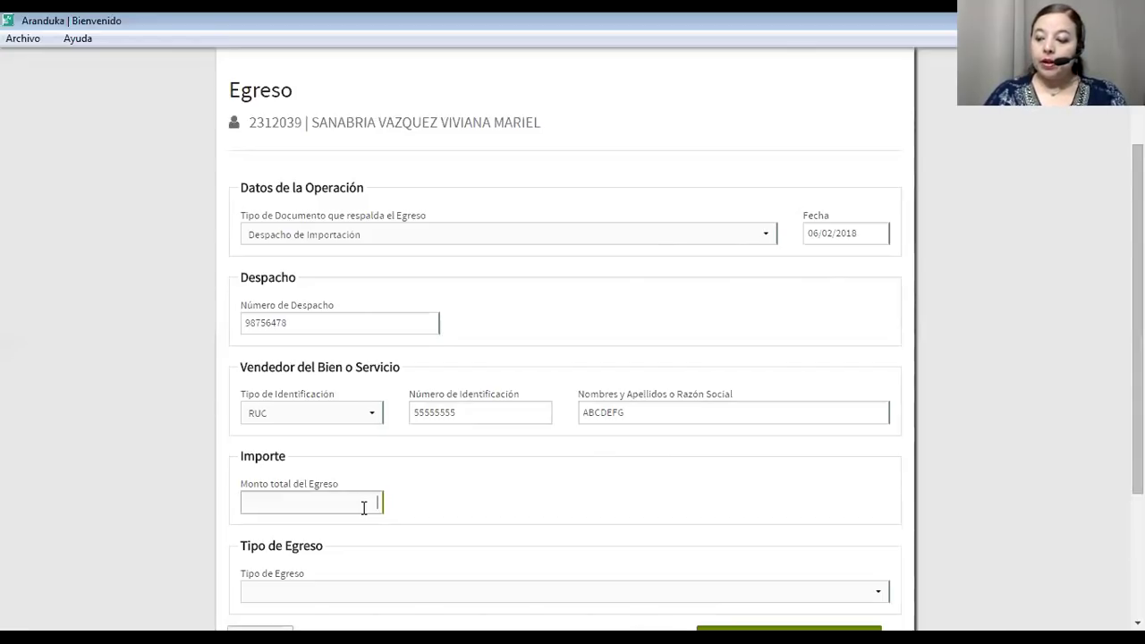
pyautogui.write('5')
pyautogui.write('0000')
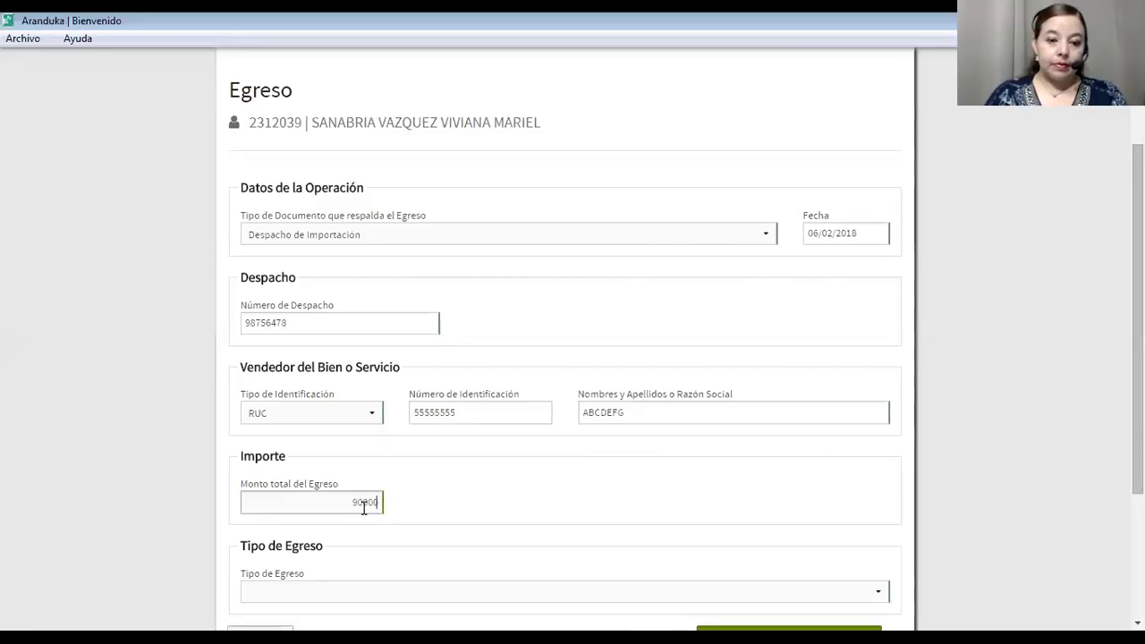
pyautogui.write('00')
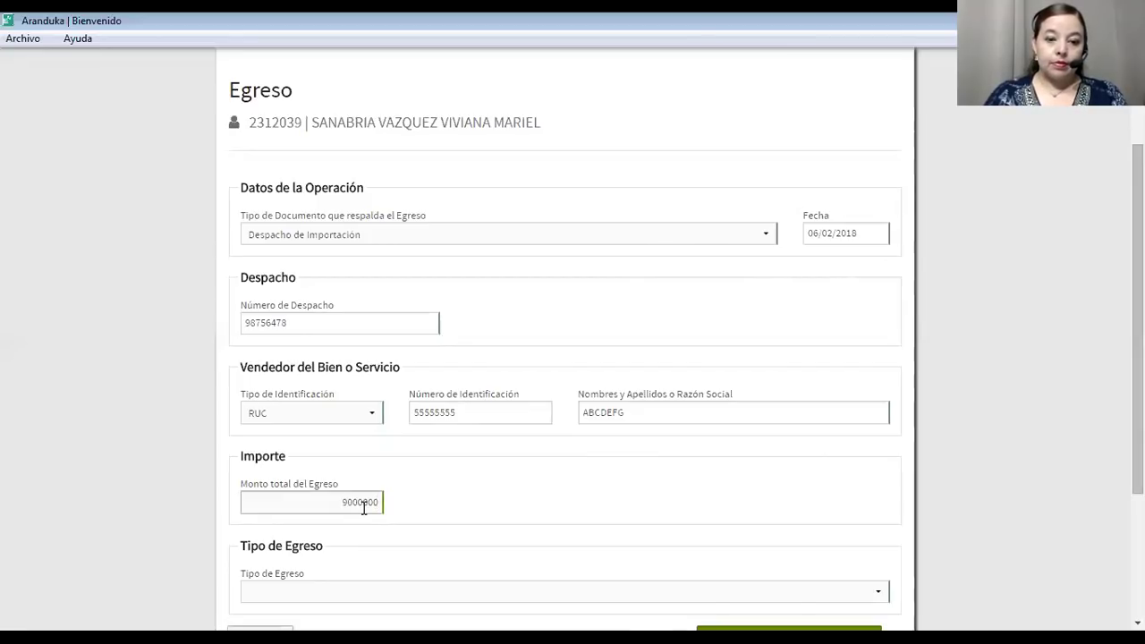
pyautogui.write('0')
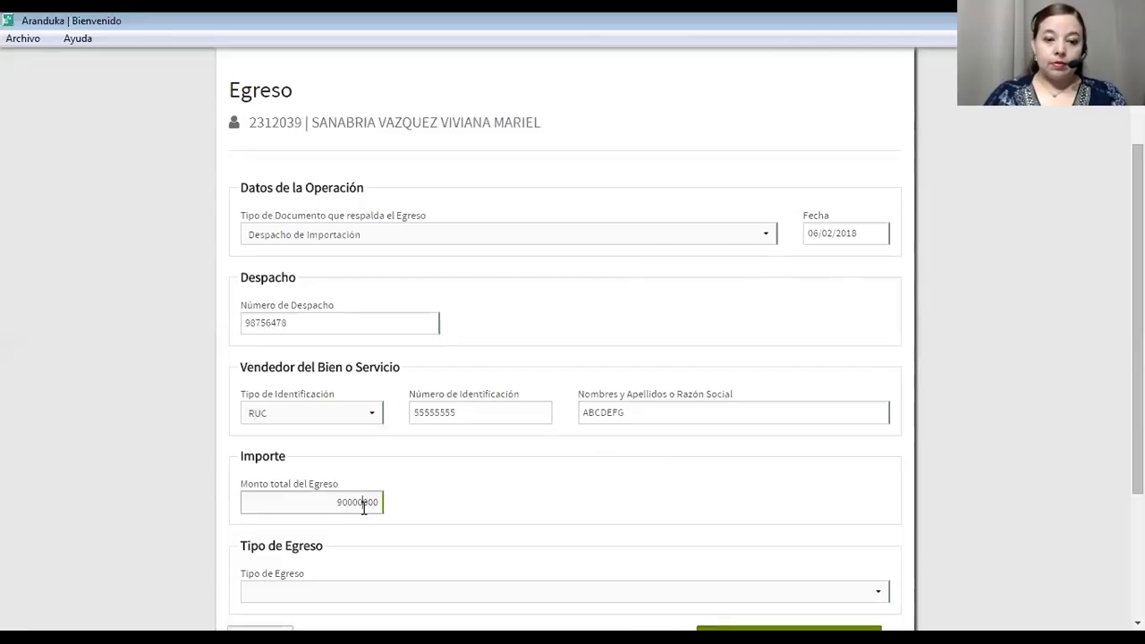
# Commit the total and set type Gasto, classified as Importación ocasional de bienes.
pyautogui.click(402, 526)
pyautogui.scroll(-2, 399, 528)
pyautogui.click(414, 443)
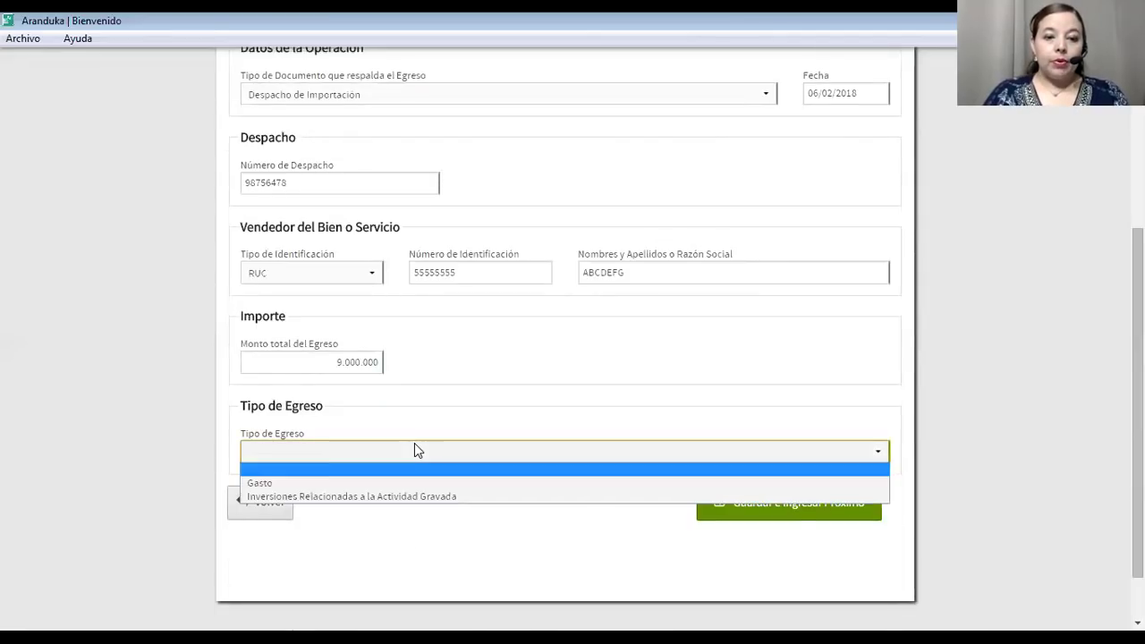
pyautogui.click(378, 483)
pyautogui.click(374, 489)
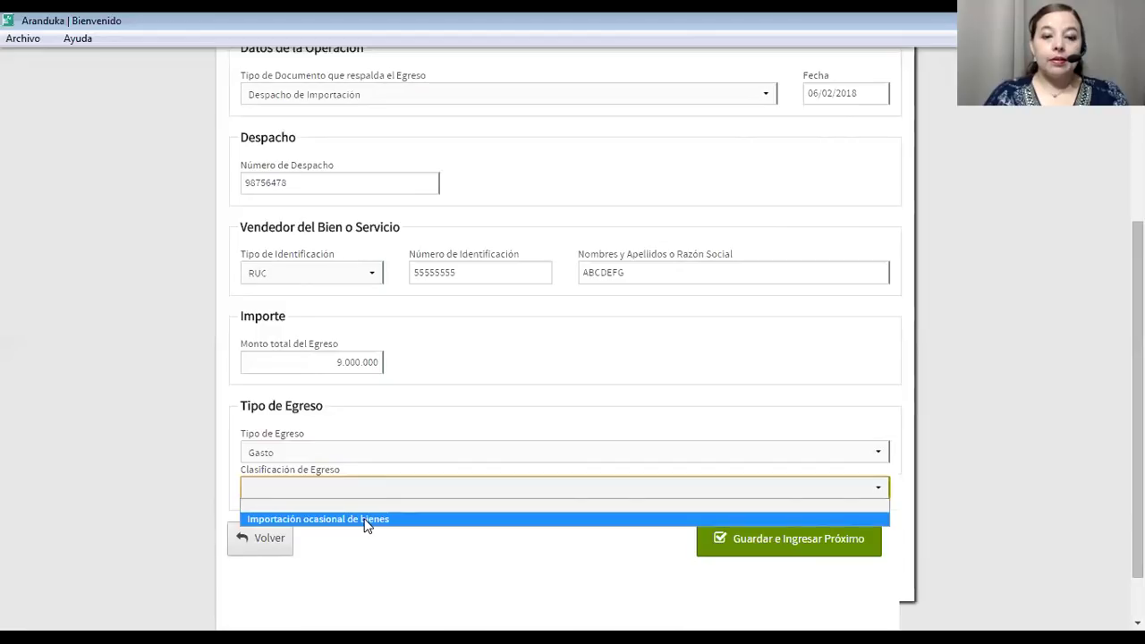
pyautogui.click(367, 520)
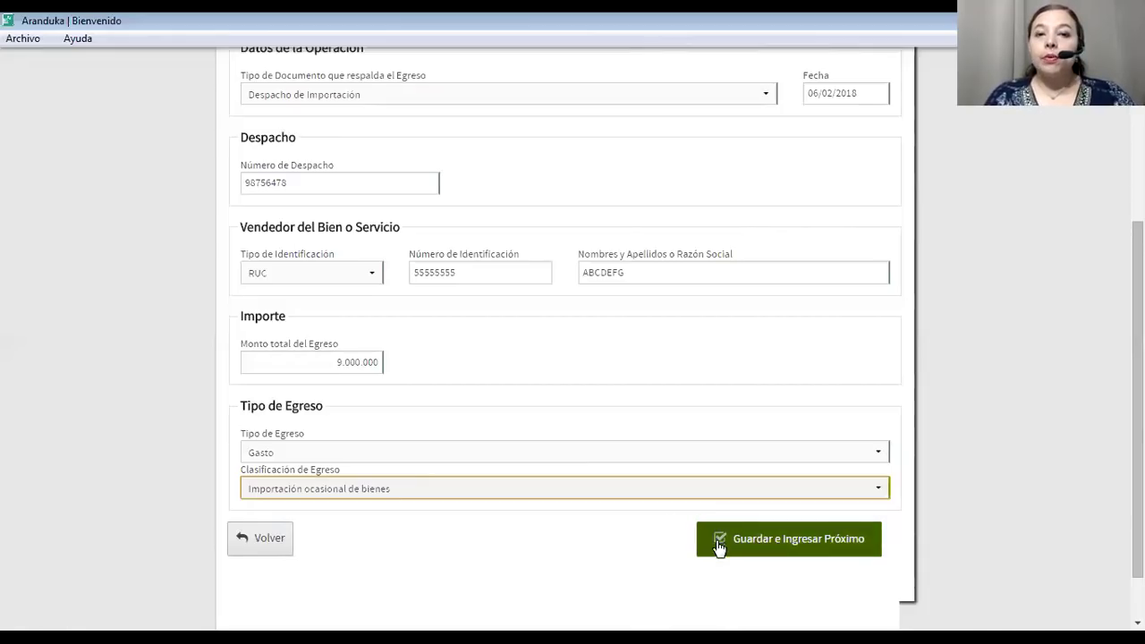
# Confirm the Importación ocasional de bienes classification and save the 9.000.000 expense.
pyautogui.click(614, 496)
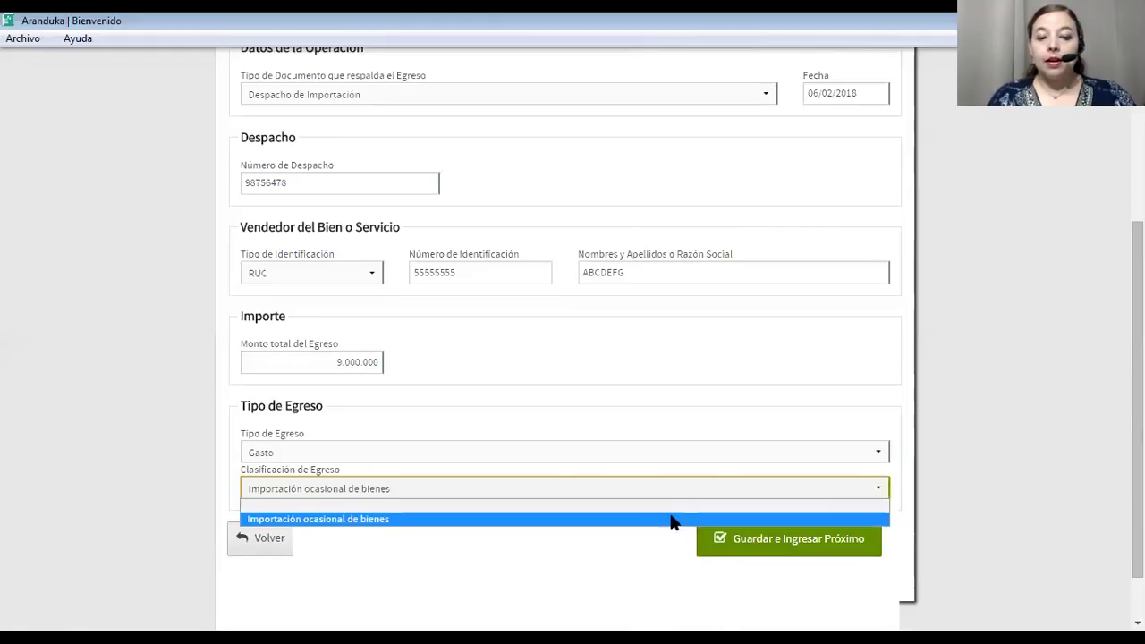
pyautogui.click(649, 520)
pyautogui.click(738, 544)
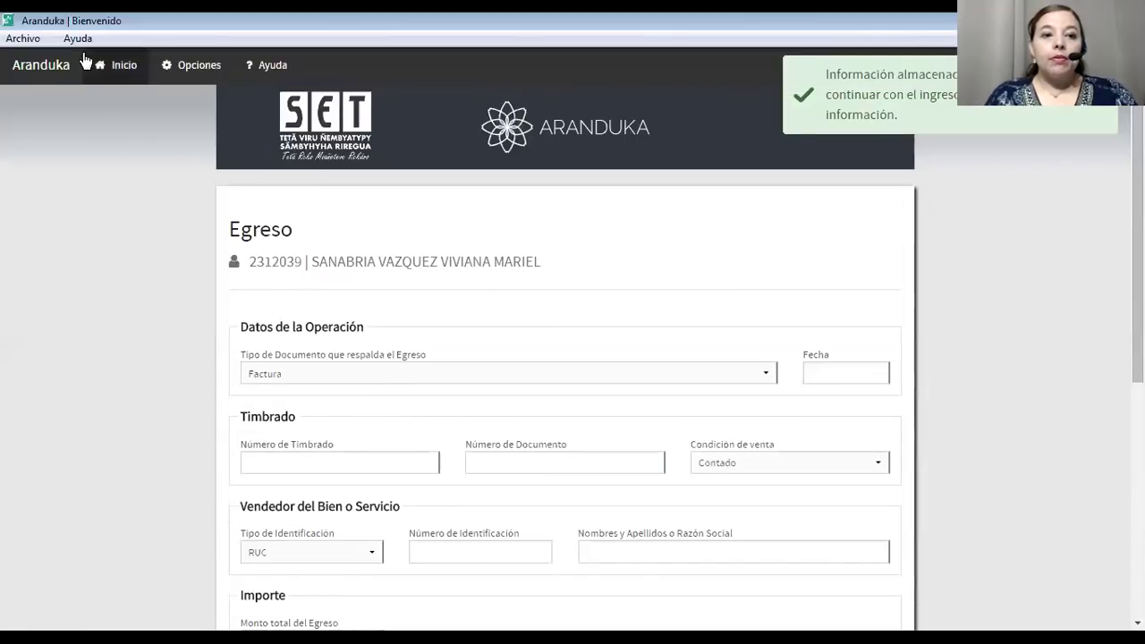
# Go to Inicio and list the recent Egresos, headed by the 9.000.000 import dispatch of 06/02/2018.
pyautogui.click(104, 64)
pyautogui.scroll(-5, 374, 354)
pyautogui.scroll(3, 374, 354)
pyautogui.click(413, 415)
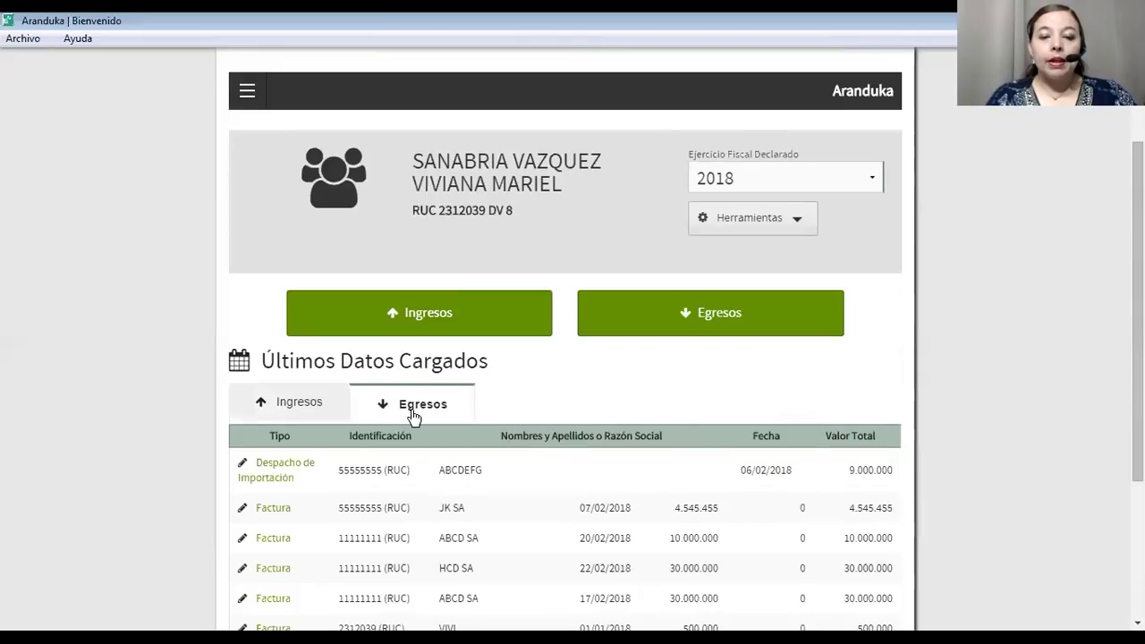
pyautogui.scroll(-3, 414, 417)
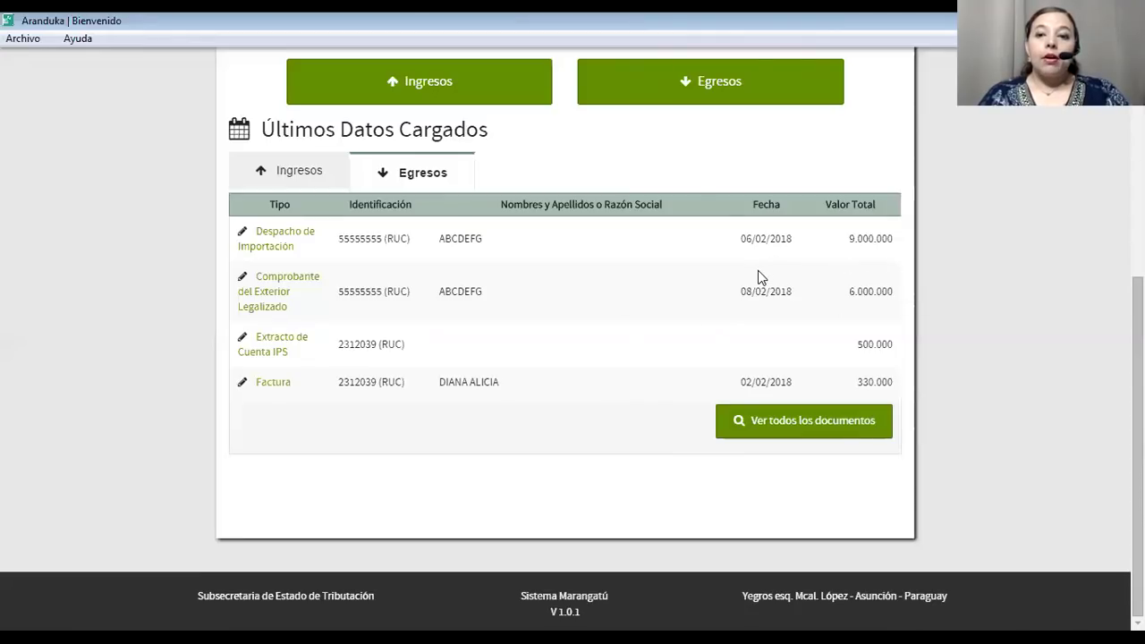
pyautogui.scroll(4, 689, 172)
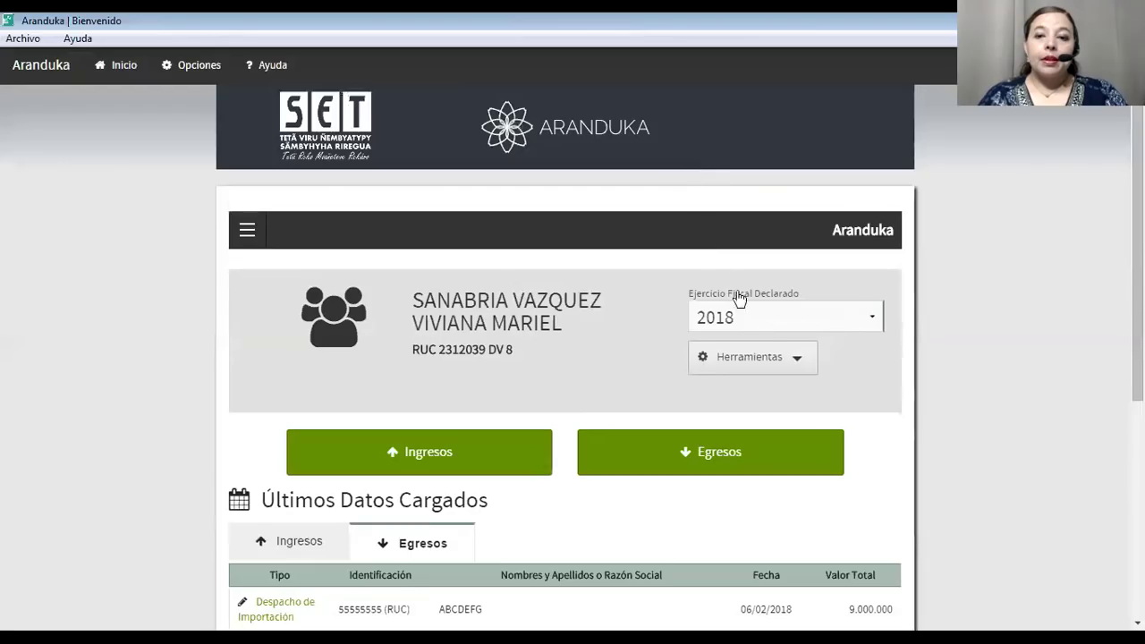
pyautogui.click(771, 365)
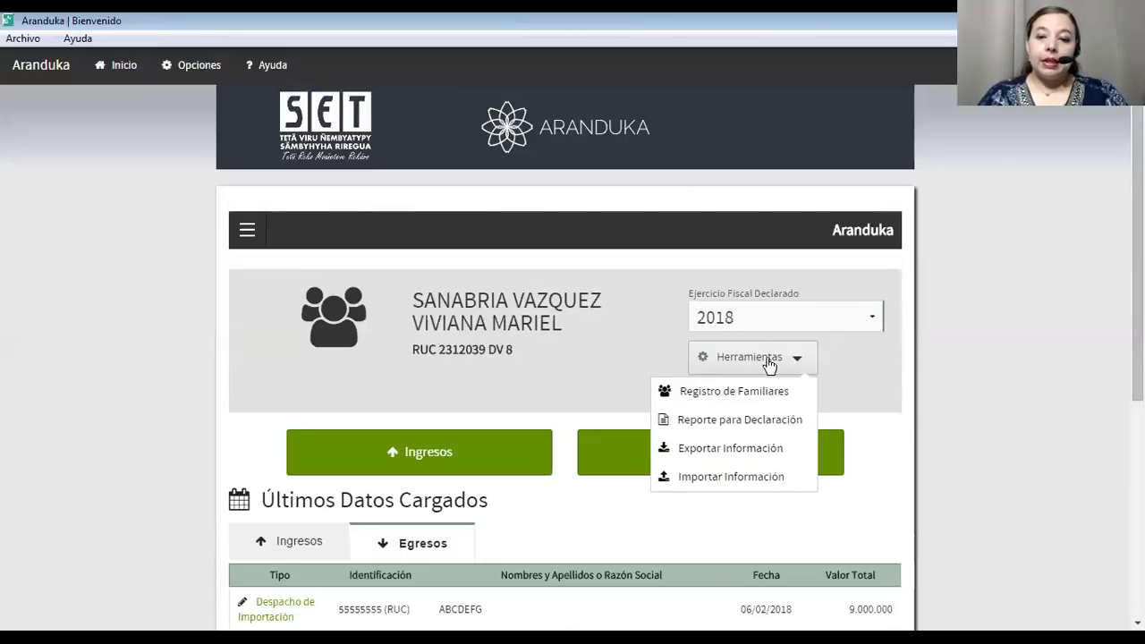
pyautogui.click(743, 419)
pyautogui.scroll(-8, 738, 418)
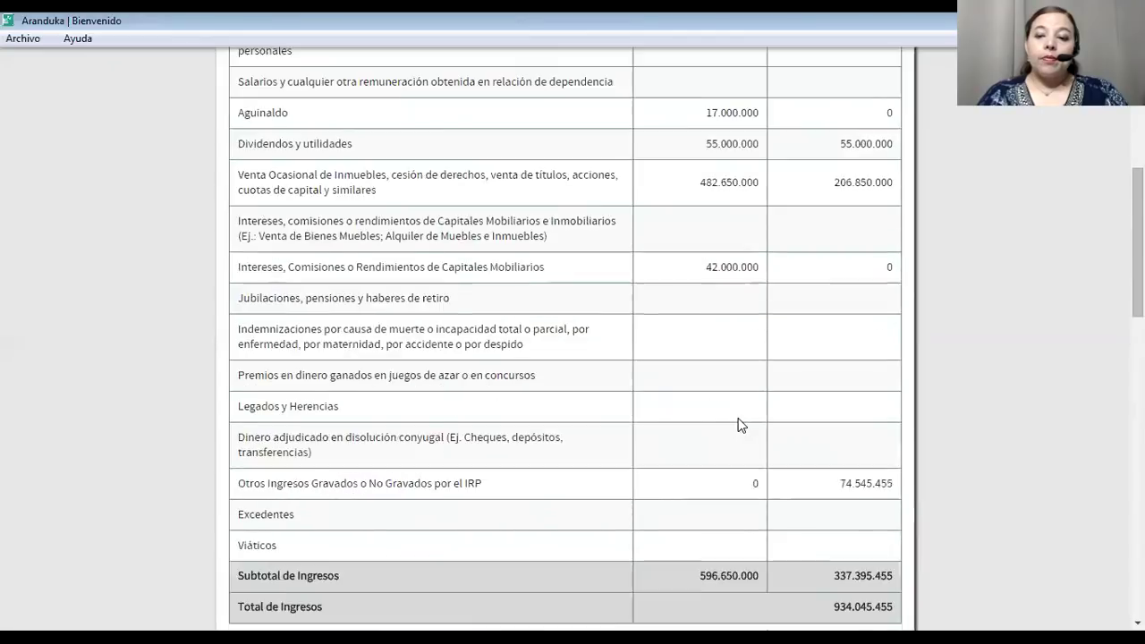
pyautogui.scroll(-5, 739, 416)
pyautogui.scroll(7, 738, 416)
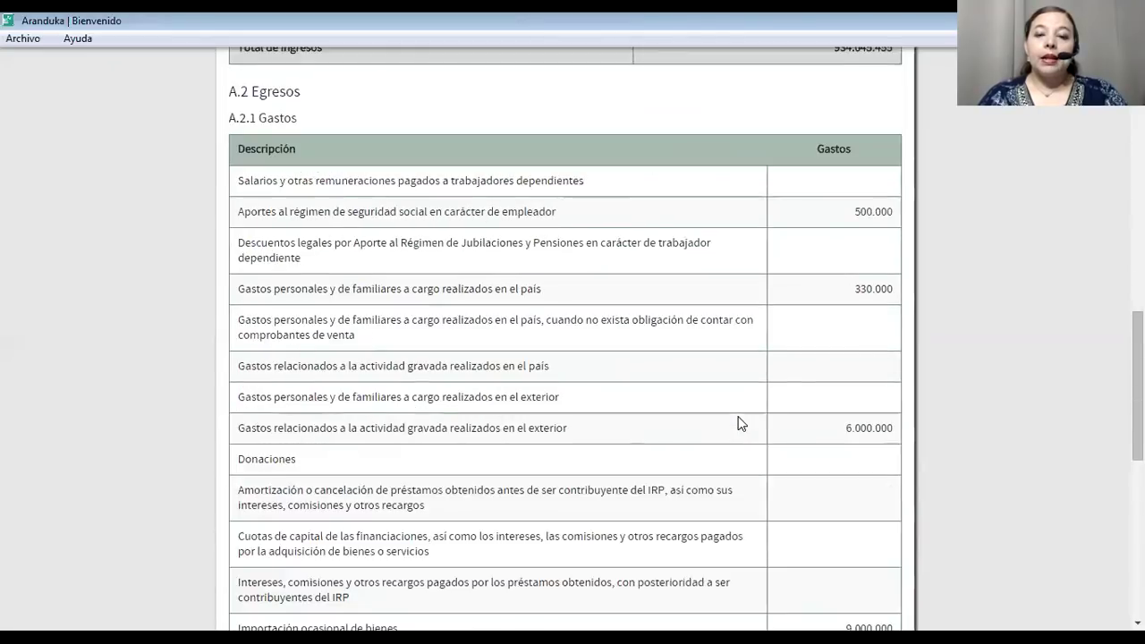
pyautogui.scroll(3, 738, 416)
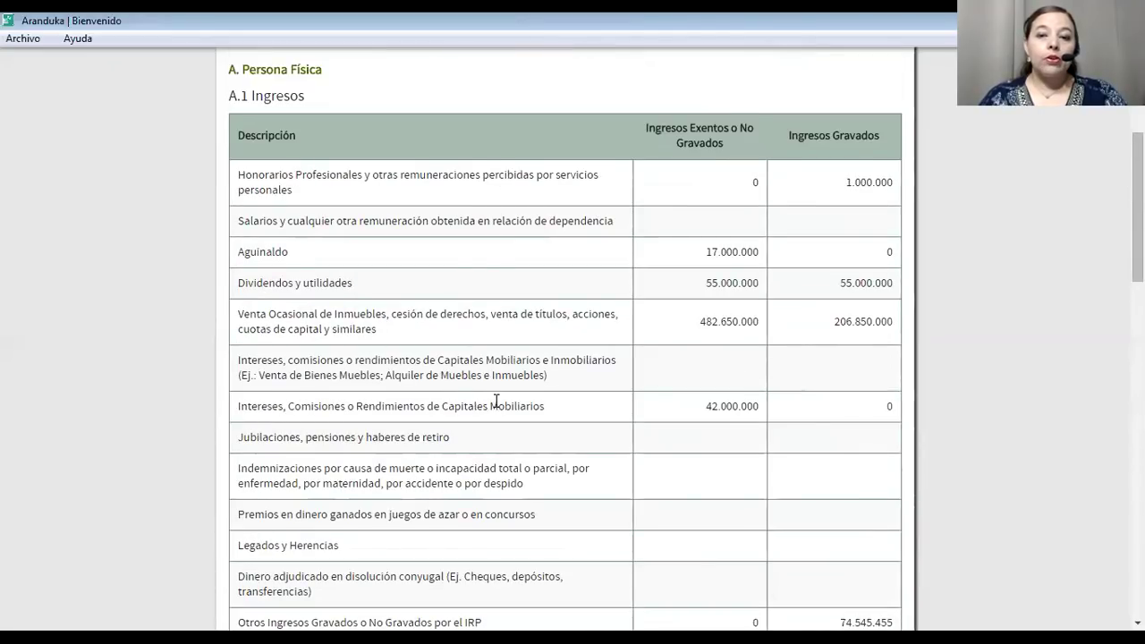
pyautogui.scroll(-3, 496, 401)
pyautogui.scroll(-4, 497, 407)
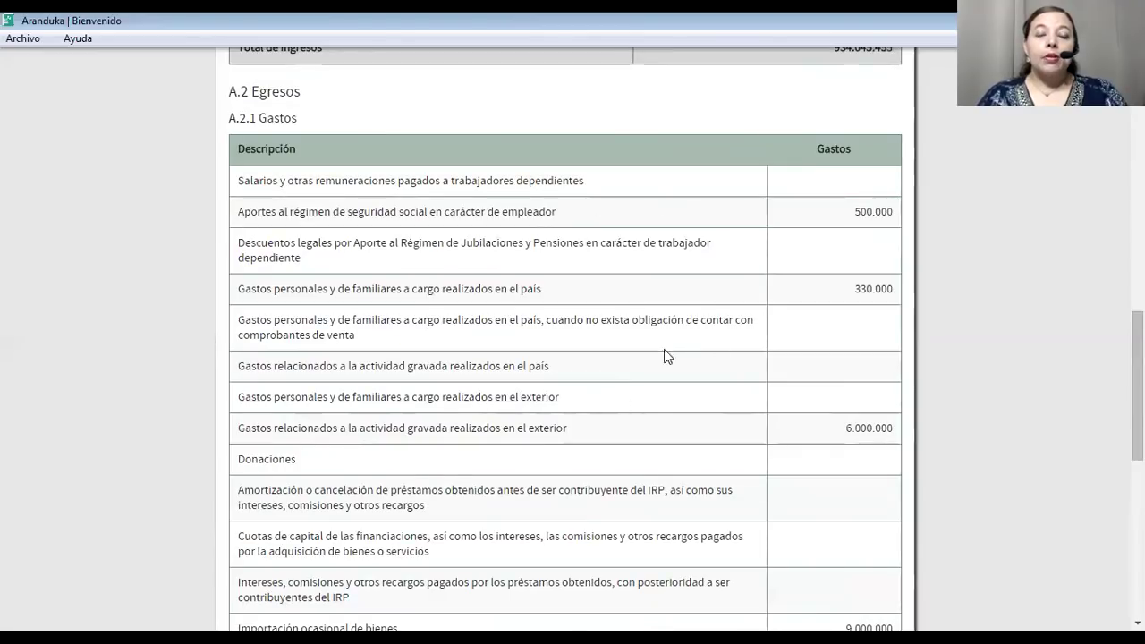
pyautogui.scroll(-5, 656, 340)
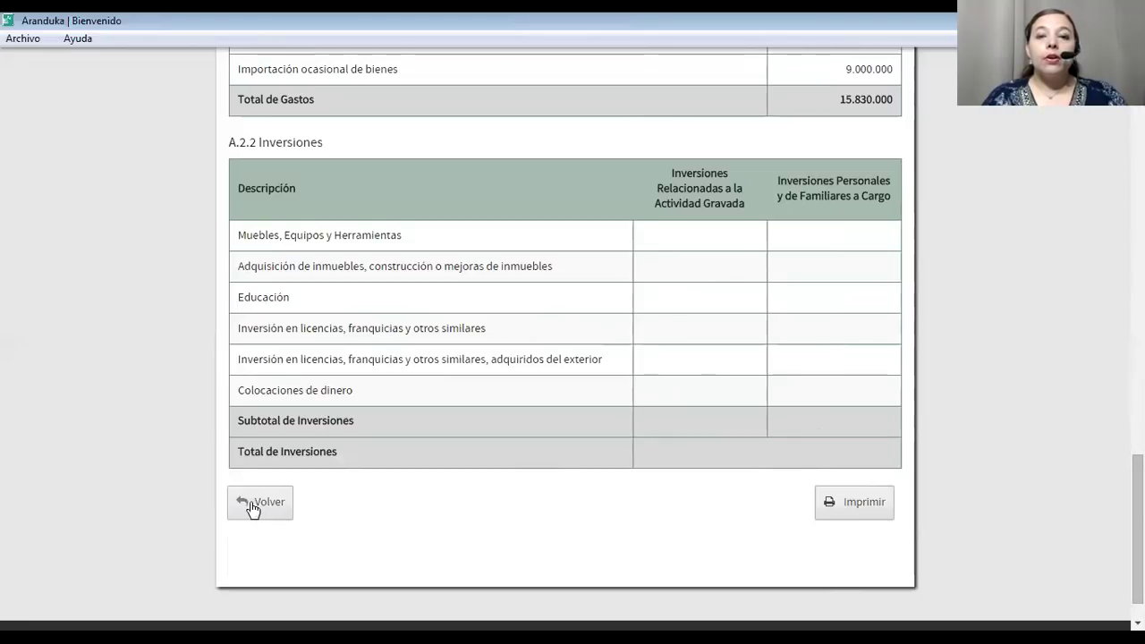
pyautogui.click(253, 509)
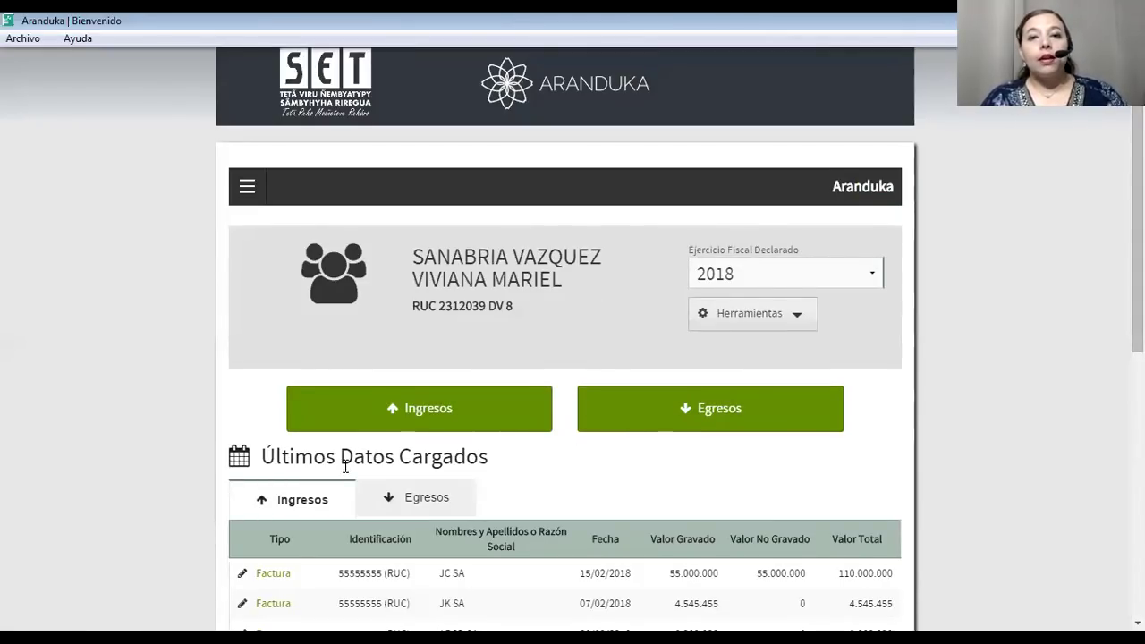
# In Herramientas > Exportar Información, choose ORIGINAL and CON INGRESOS Y/O EGRESOS.
pyautogui.scroll(-5, 367, 465)
pyautogui.scroll(4, 365, 472)
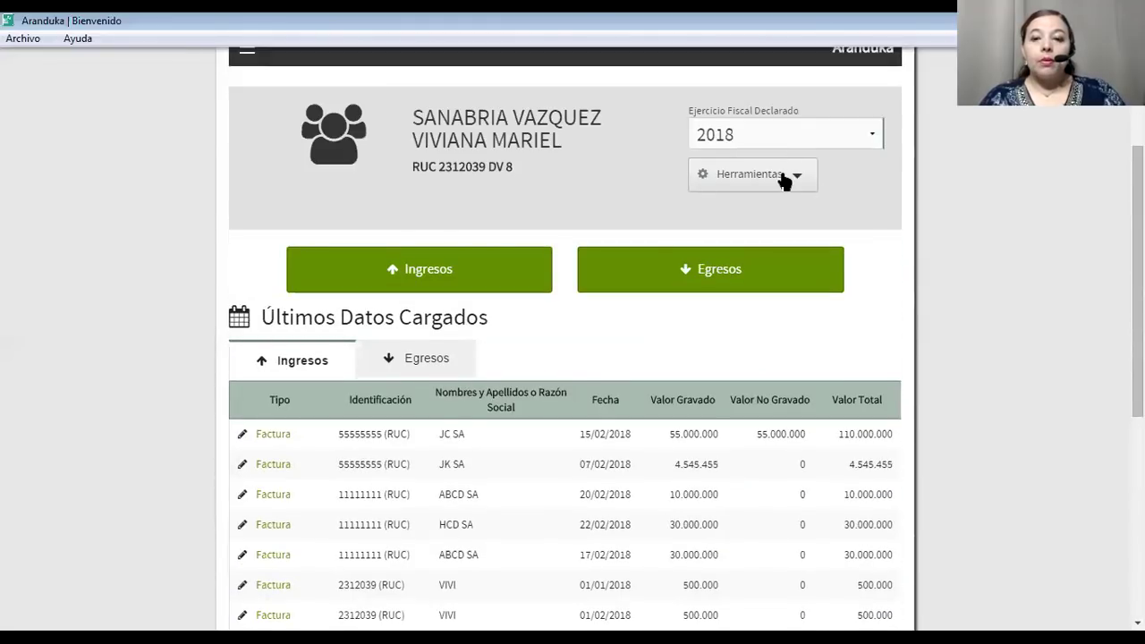
pyautogui.click(784, 181)
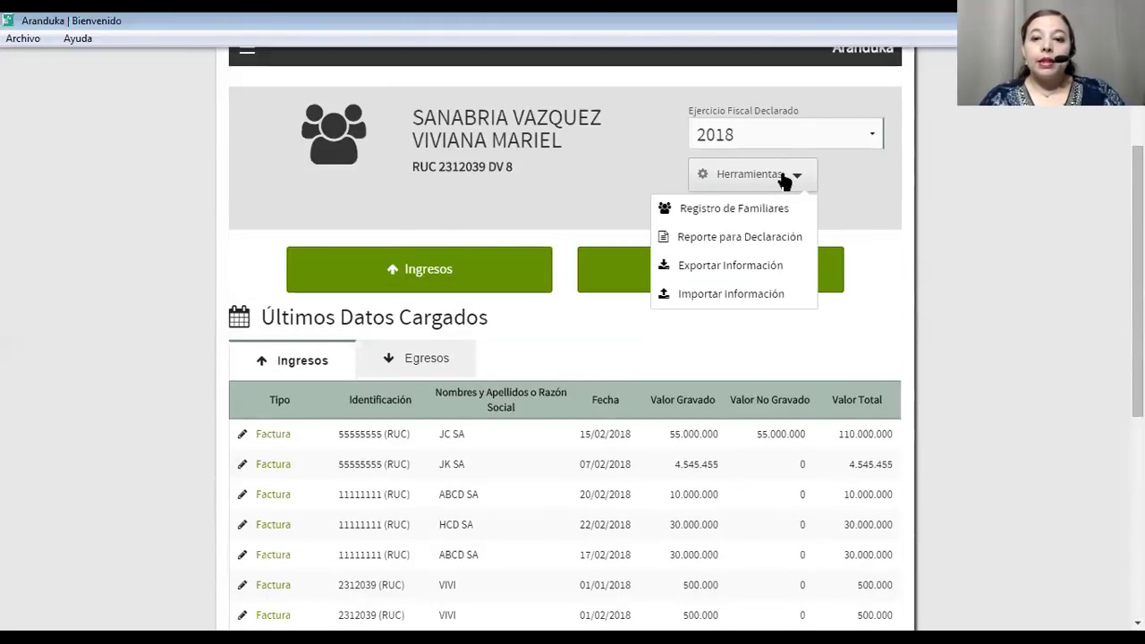
pyautogui.click(710, 266)
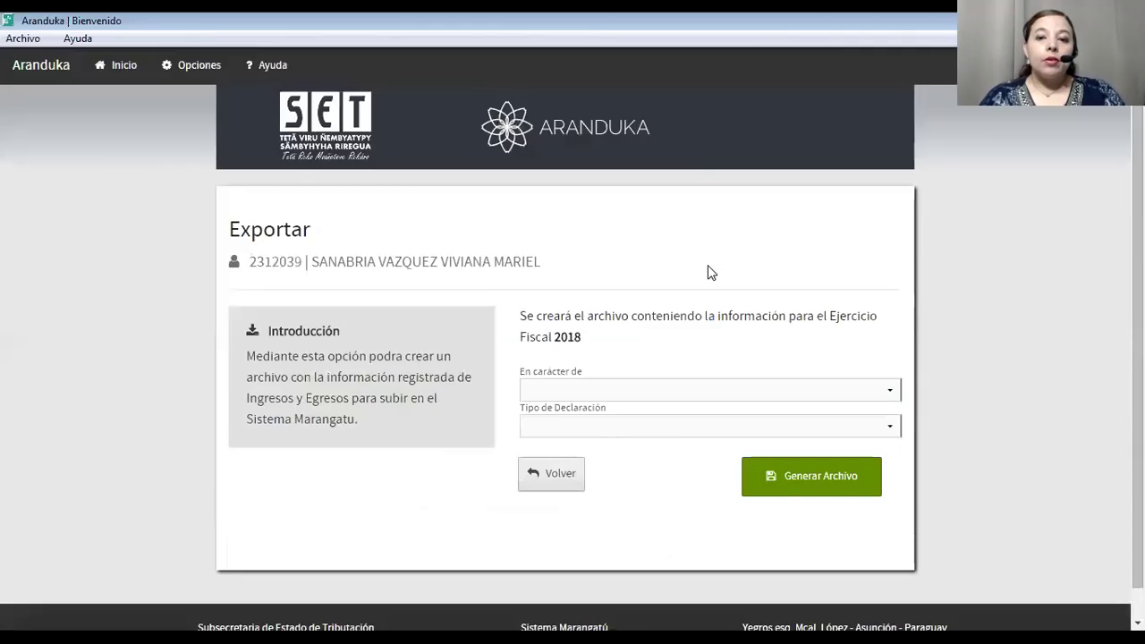
pyautogui.click(703, 392)
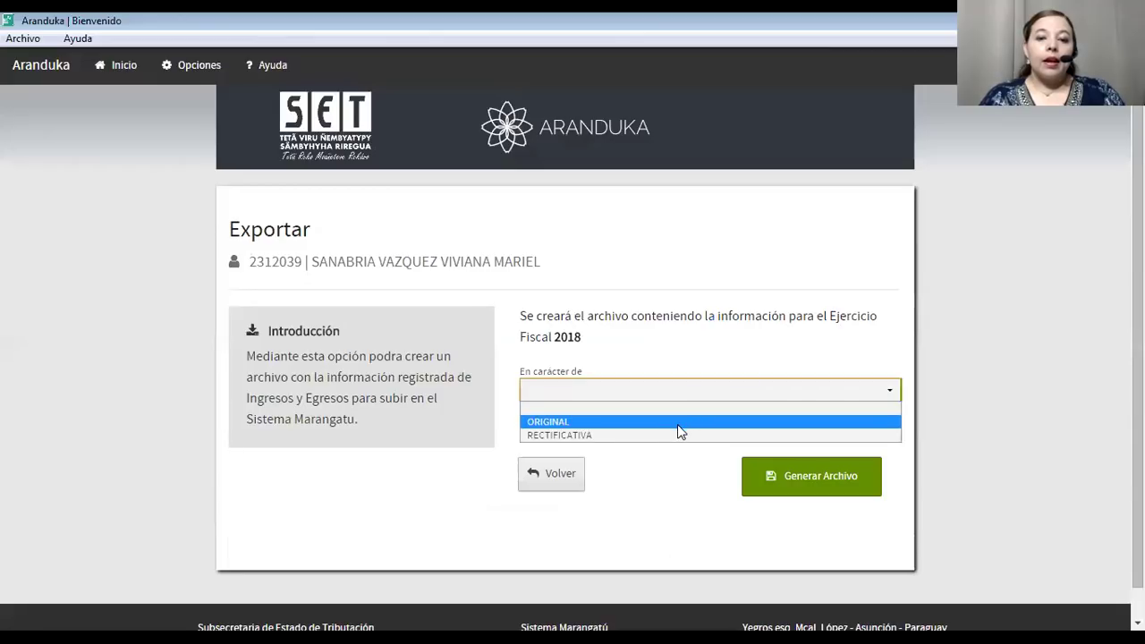
pyautogui.click(677, 422)
pyautogui.click(652, 428)
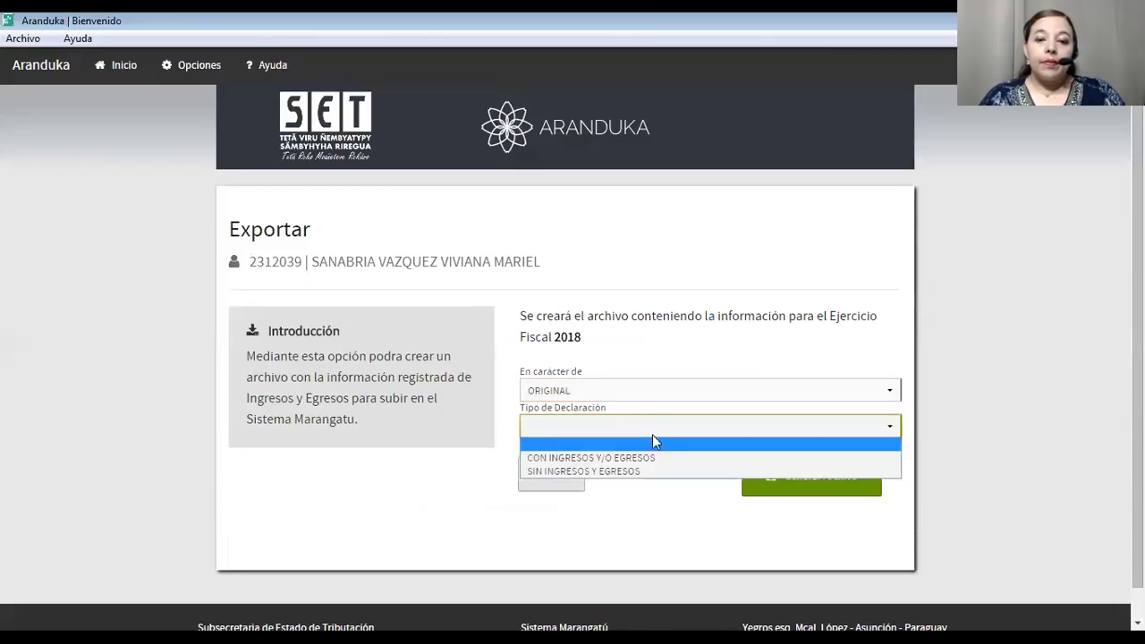
pyautogui.click(649, 459)
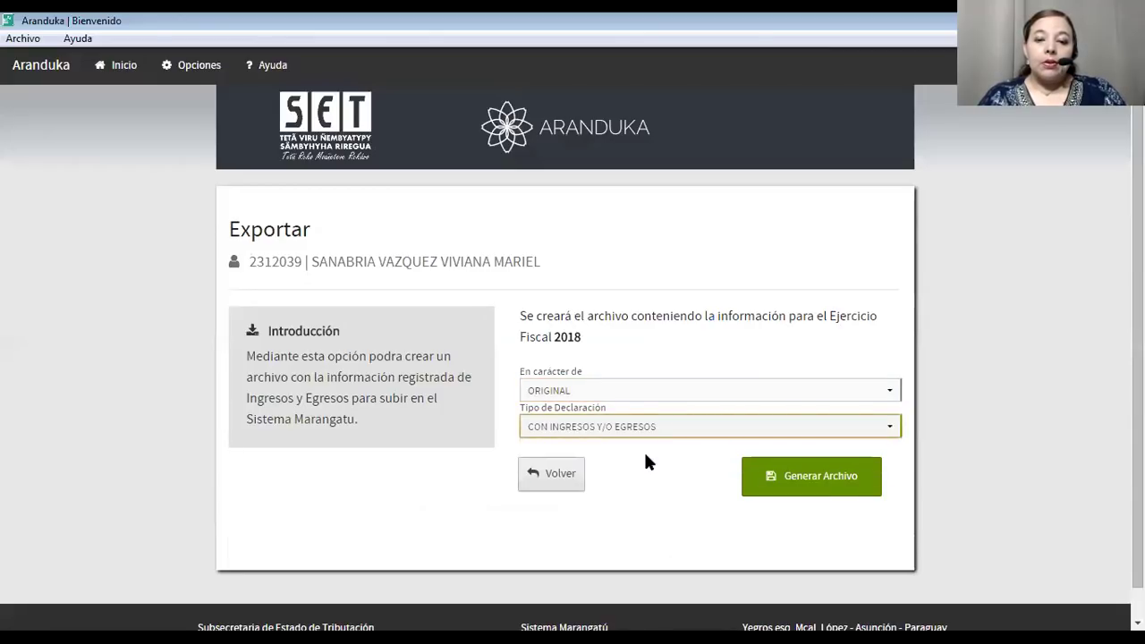
# Generate the export file into the Escritorio folder.
pyautogui.click(791, 474)
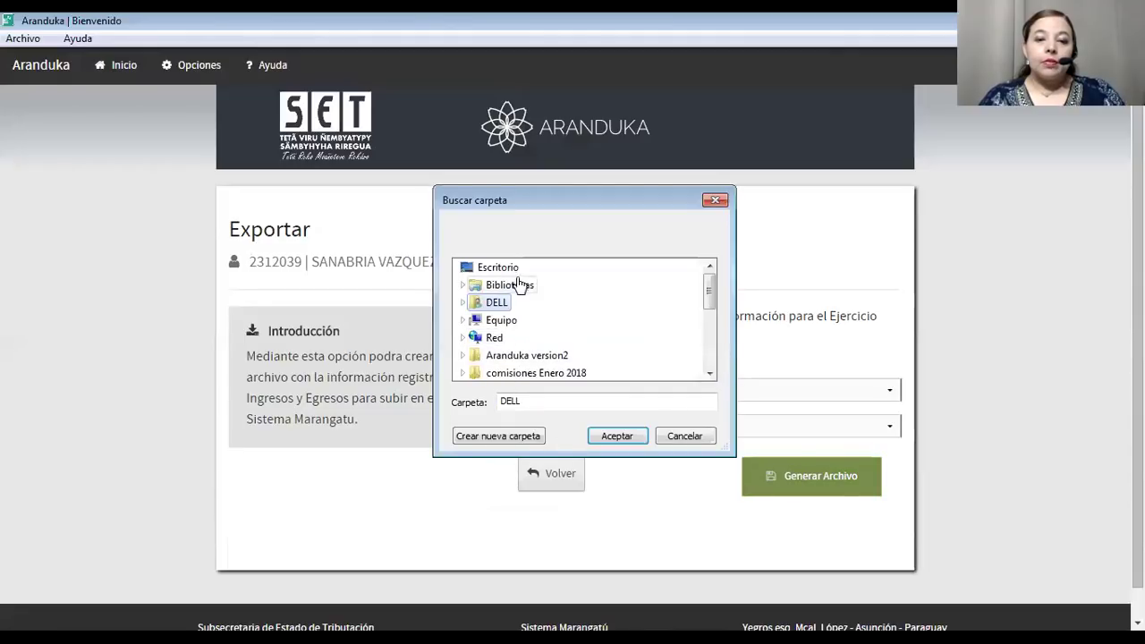
pyautogui.click(487, 267)
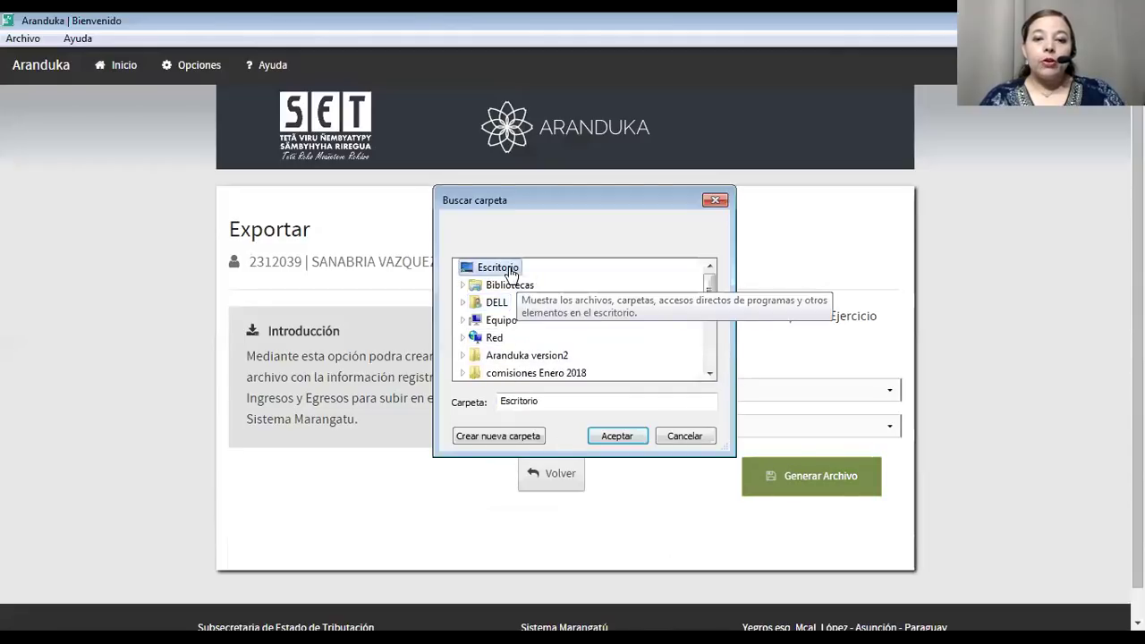
pyautogui.click(622, 437)
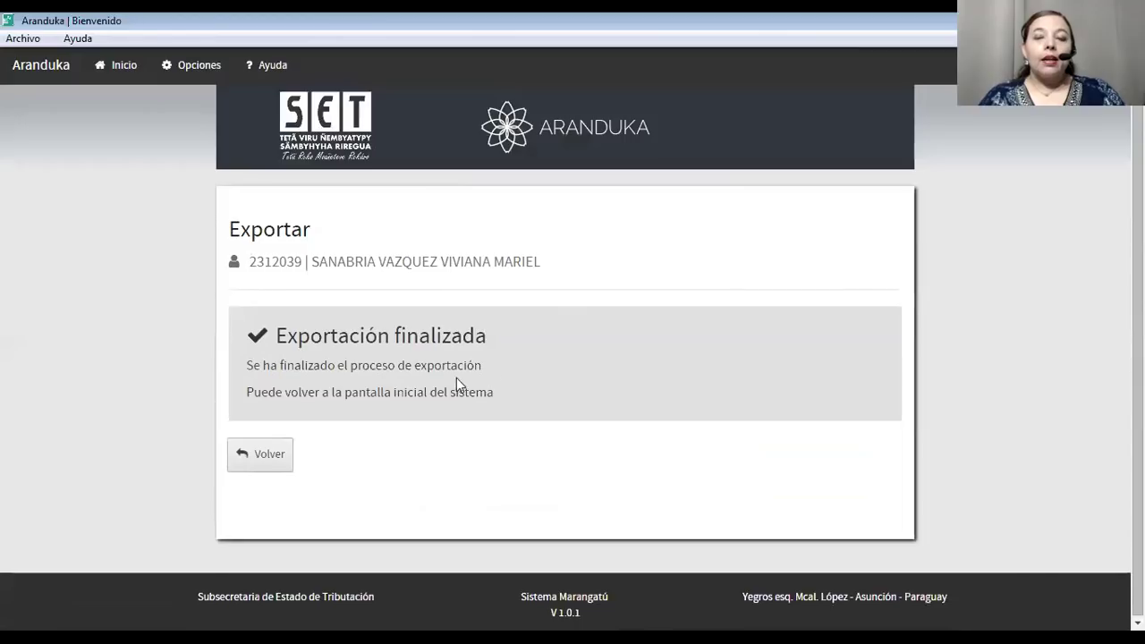